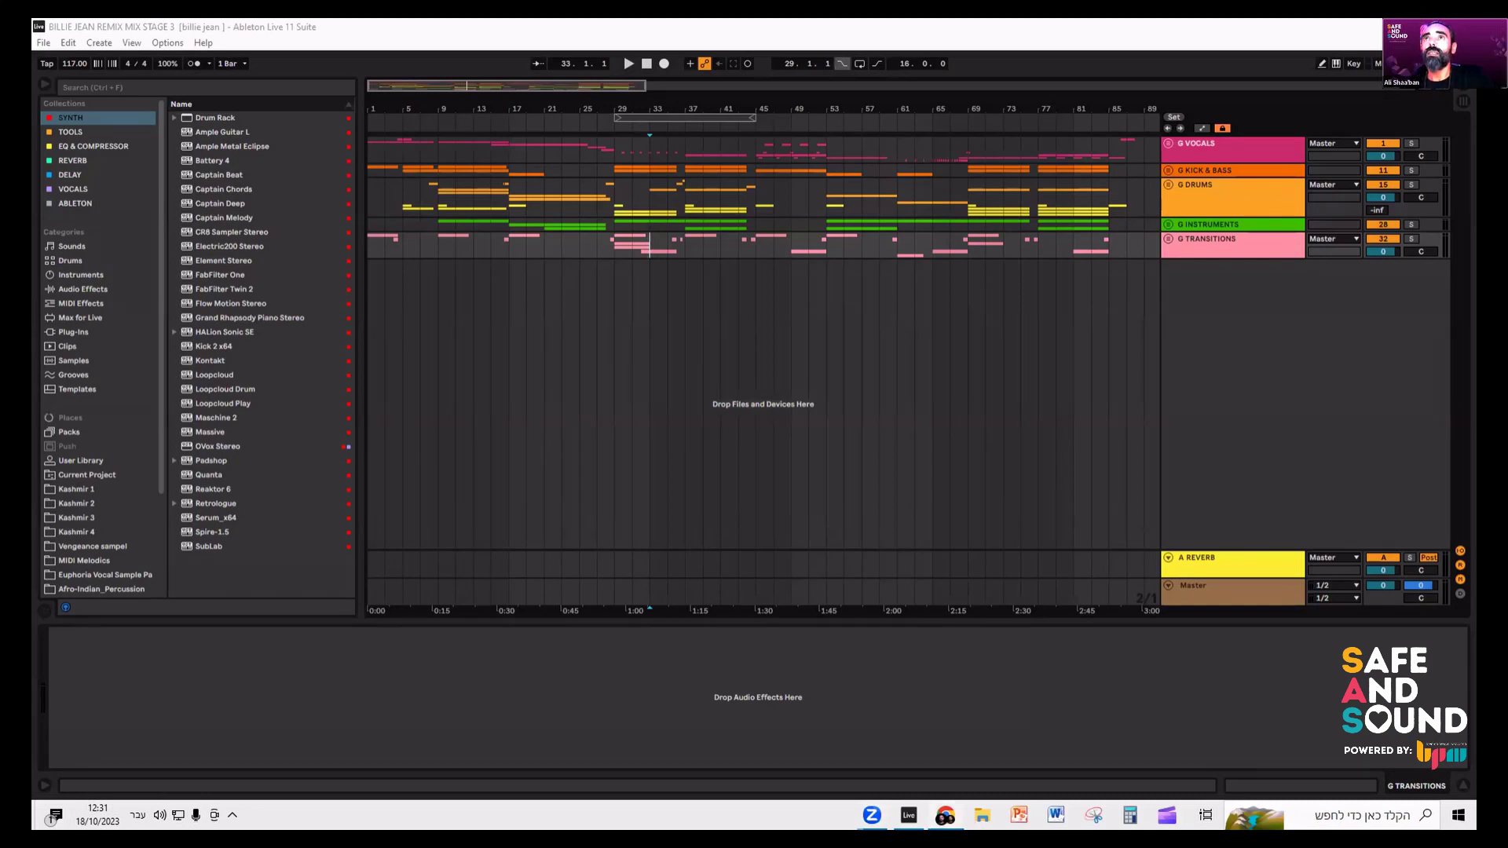
- Switch to the Chrome browser, open YouTube and search for "billie jean"
double_click(826, 230)
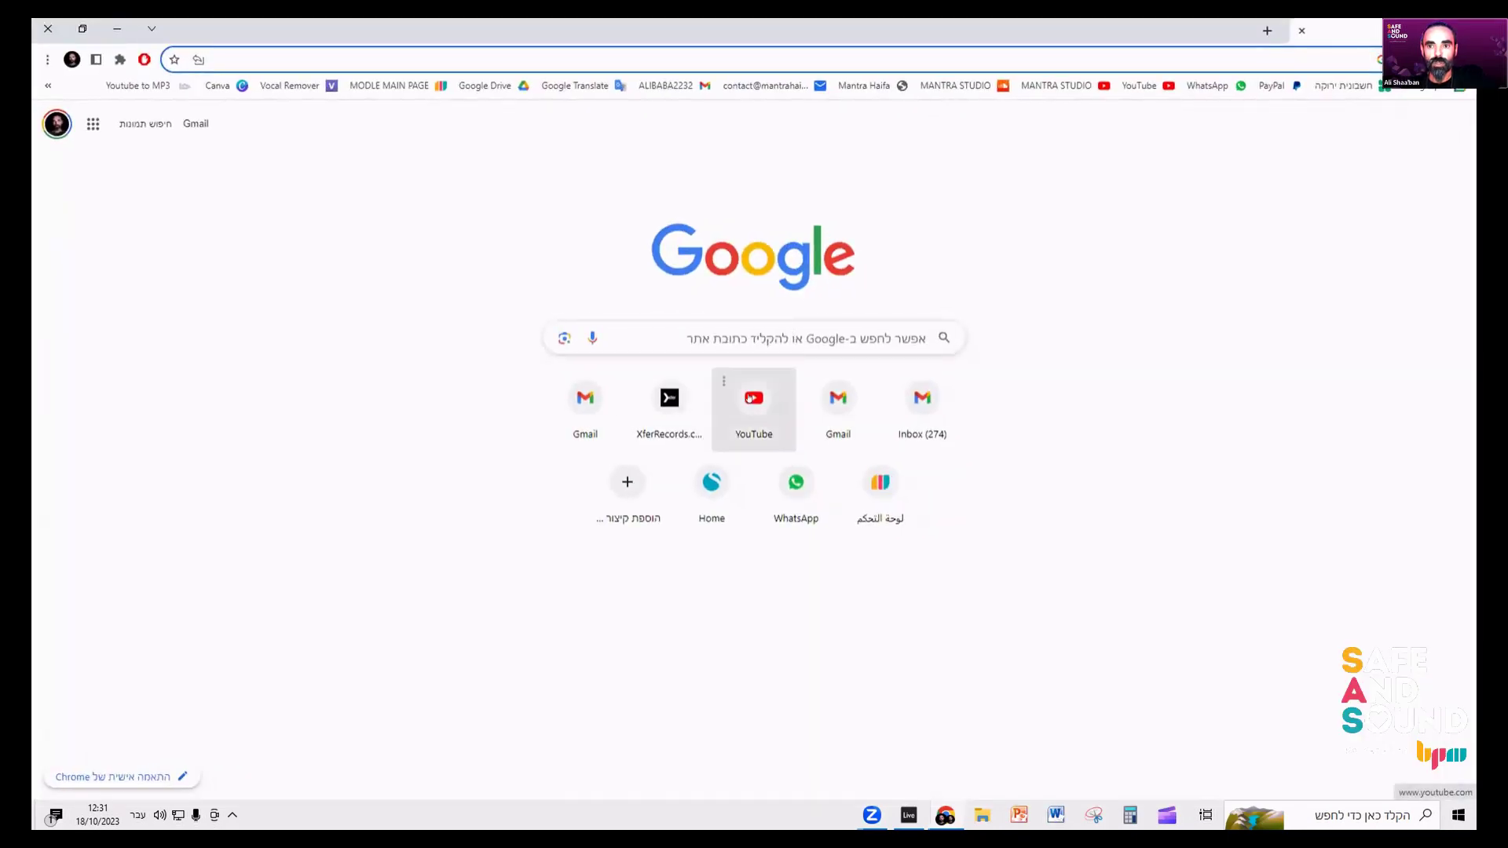
click(750, 398)
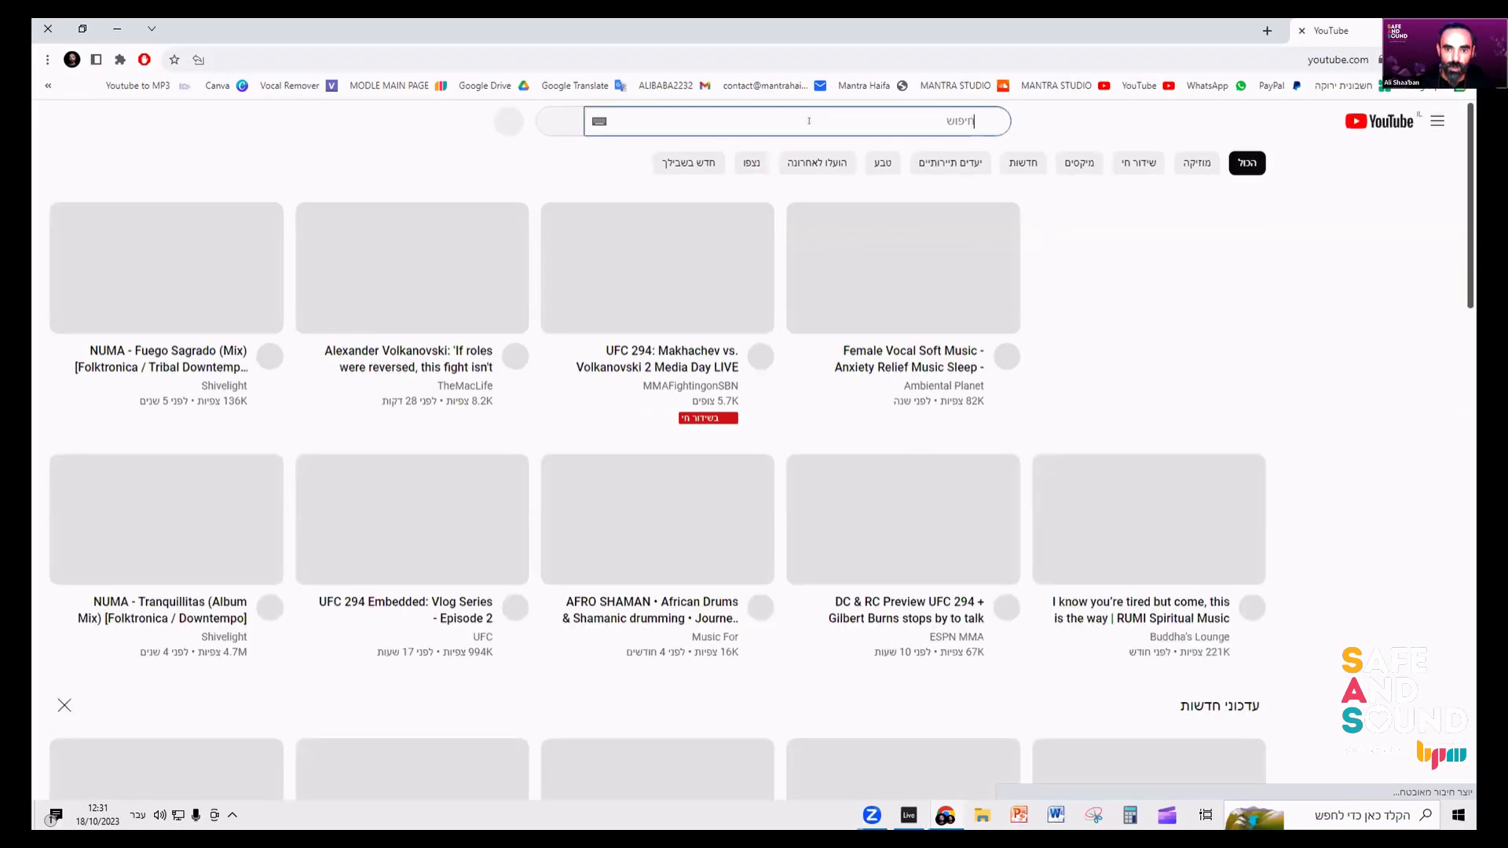
click(809, 121)
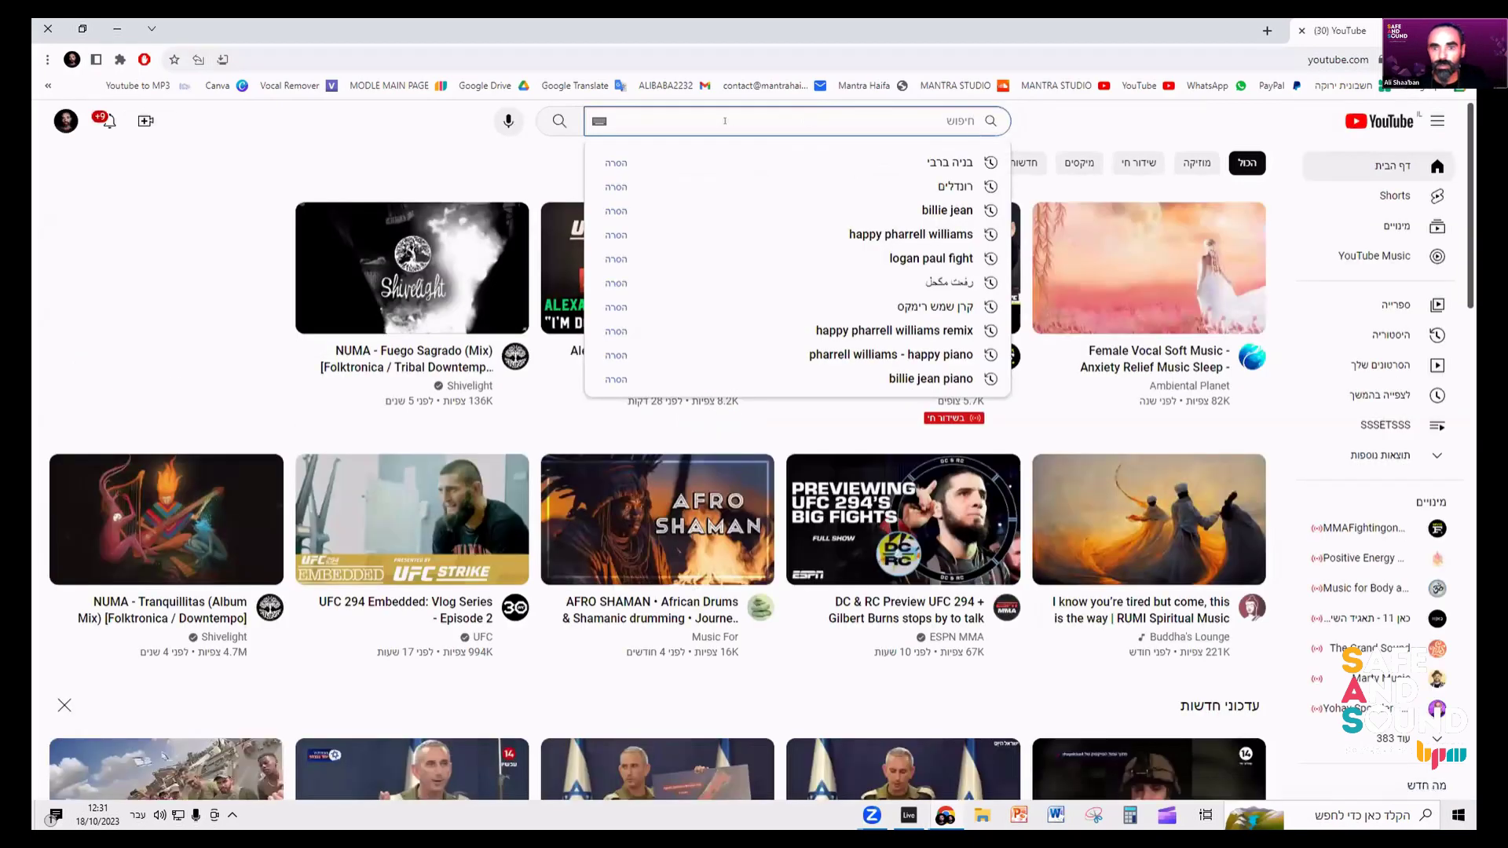
click(903, 209)
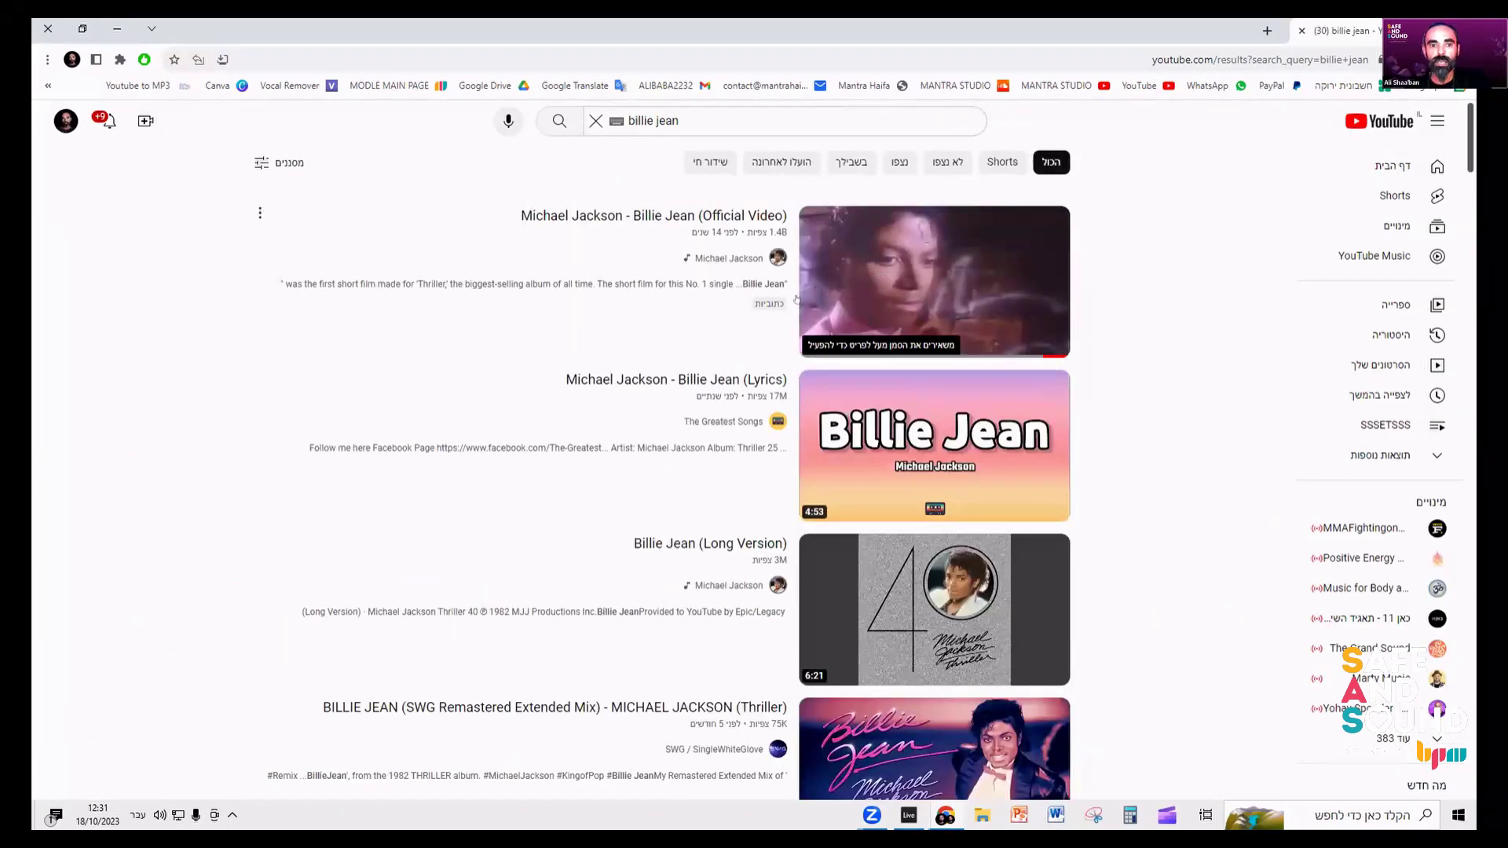
- Play the "Michael Jackson - Billie Jean (Official Video)" result in full screen
mouse_move(809, 293)
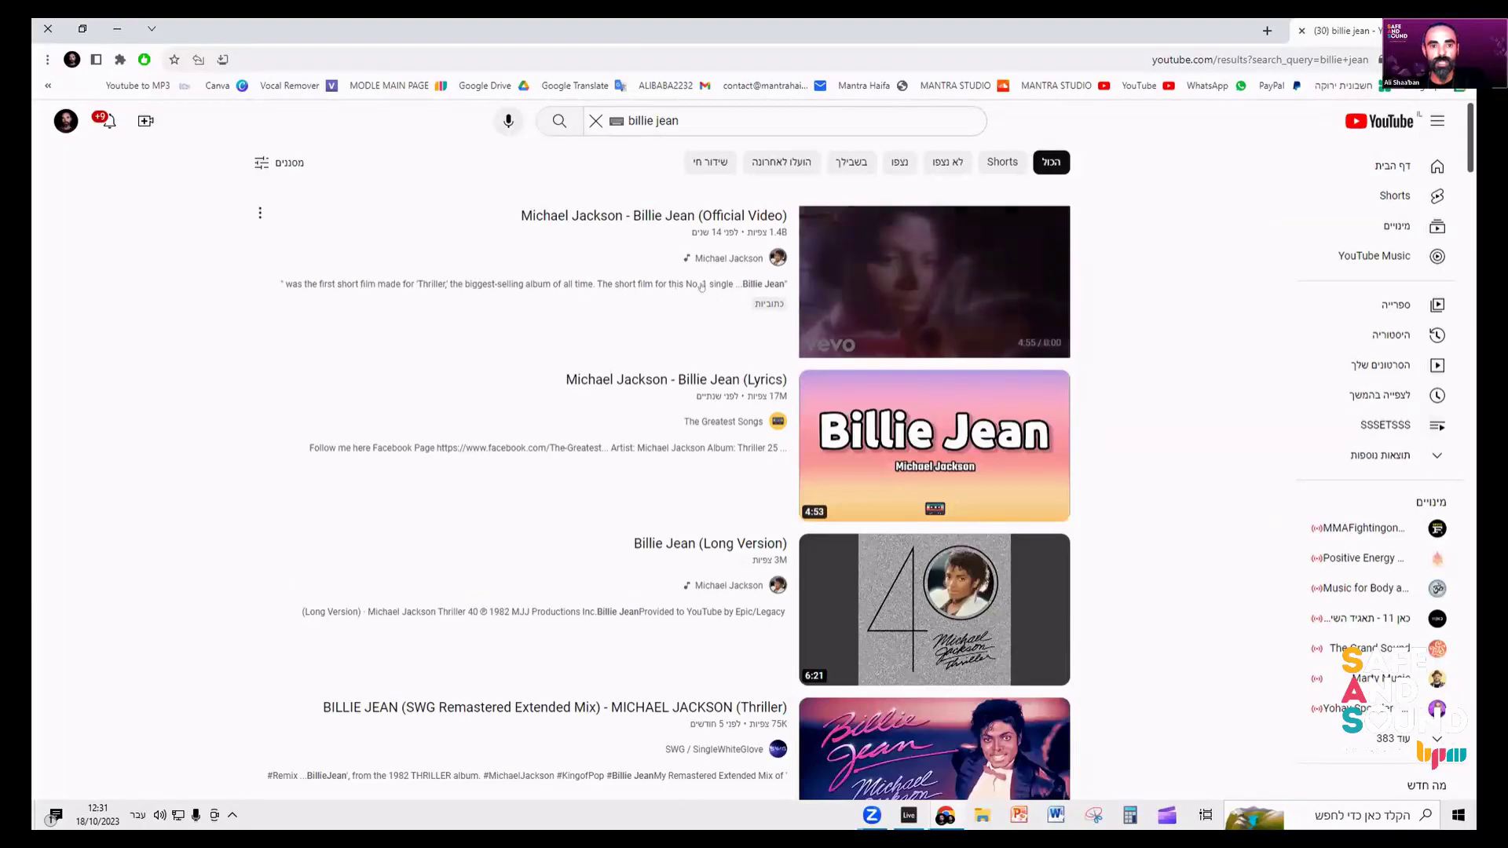
click(911, 286)
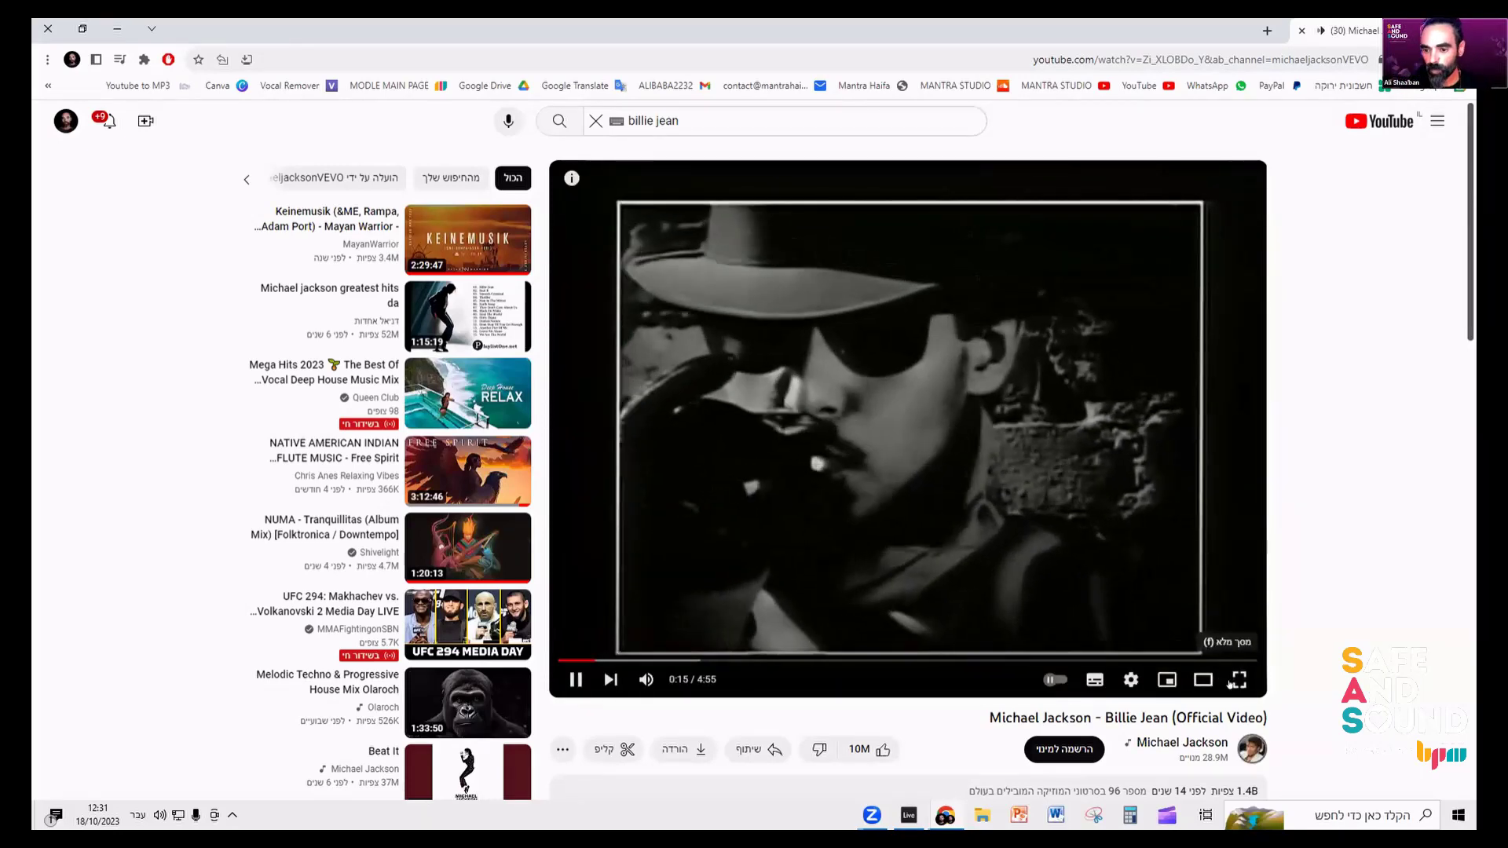
click(1240, 680)
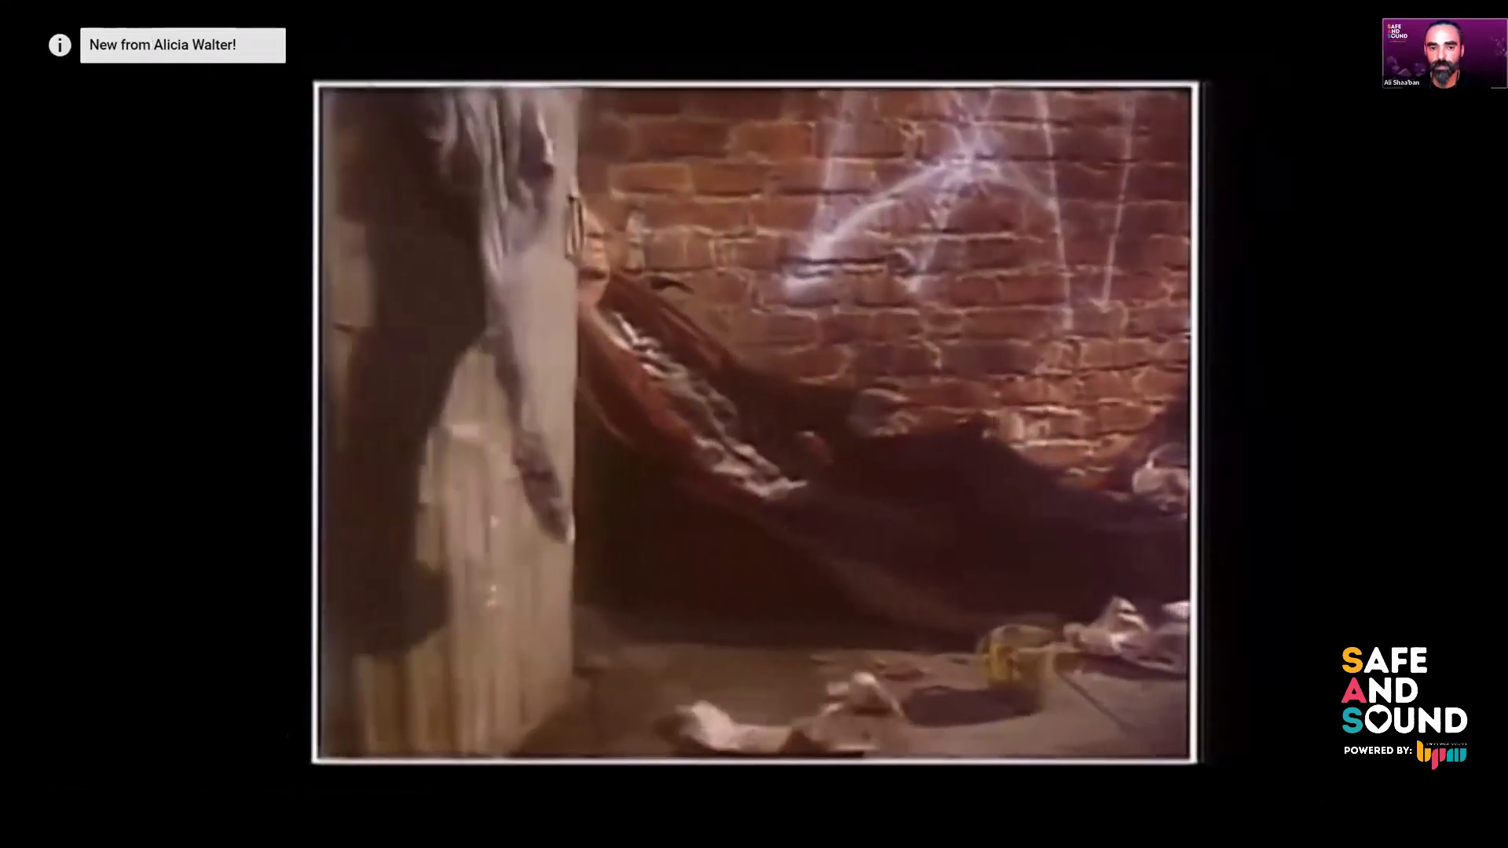
- Pause and resume the video, skip ahead to about 1:23, pause it at 1:33 and leave full screen
click(539, 588)
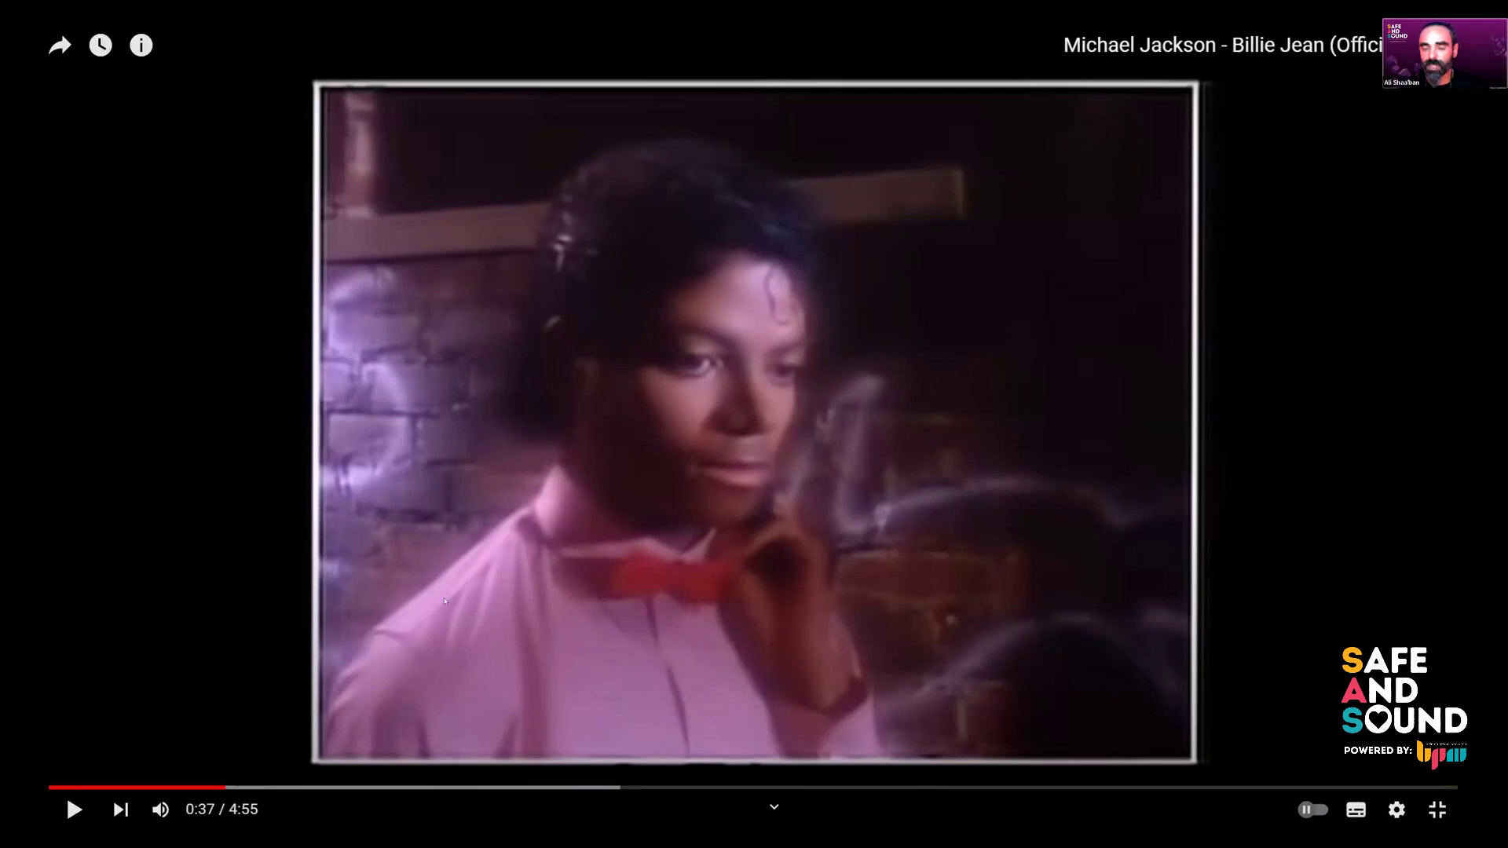
click(598, 514)
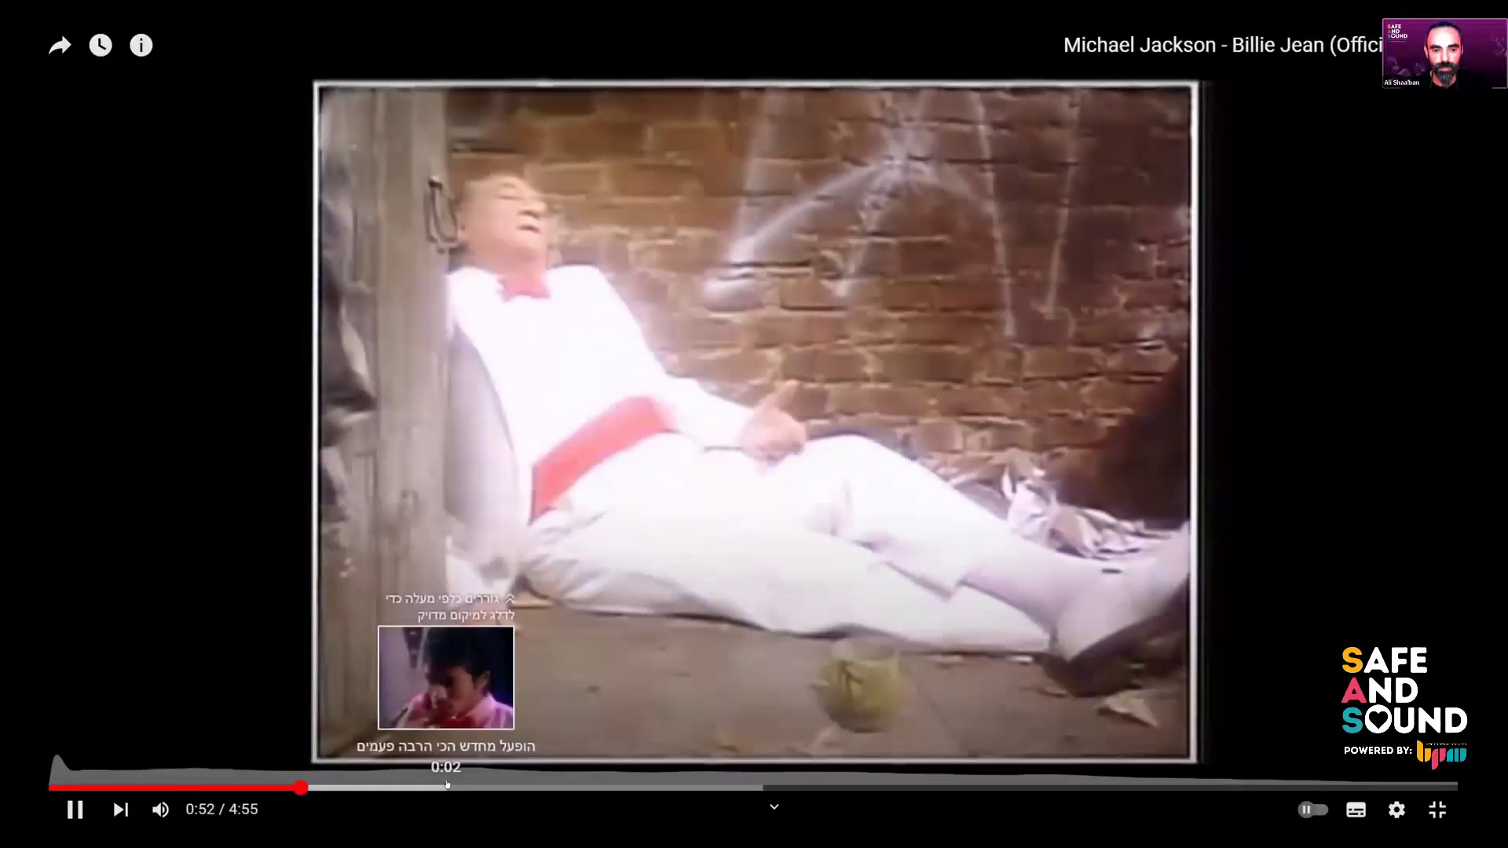
click(448, 786)
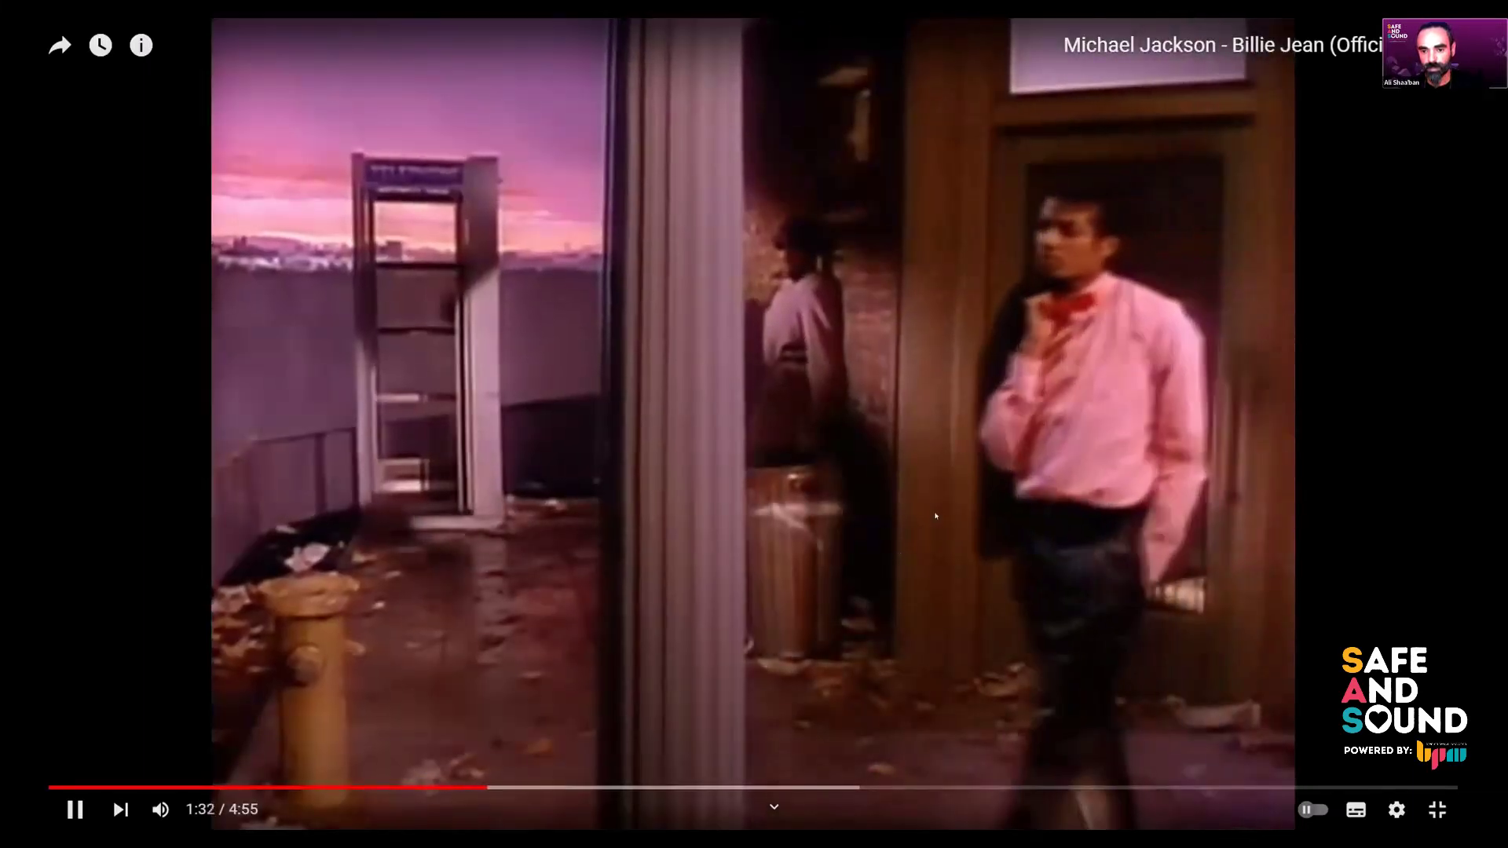
click(879, 550)
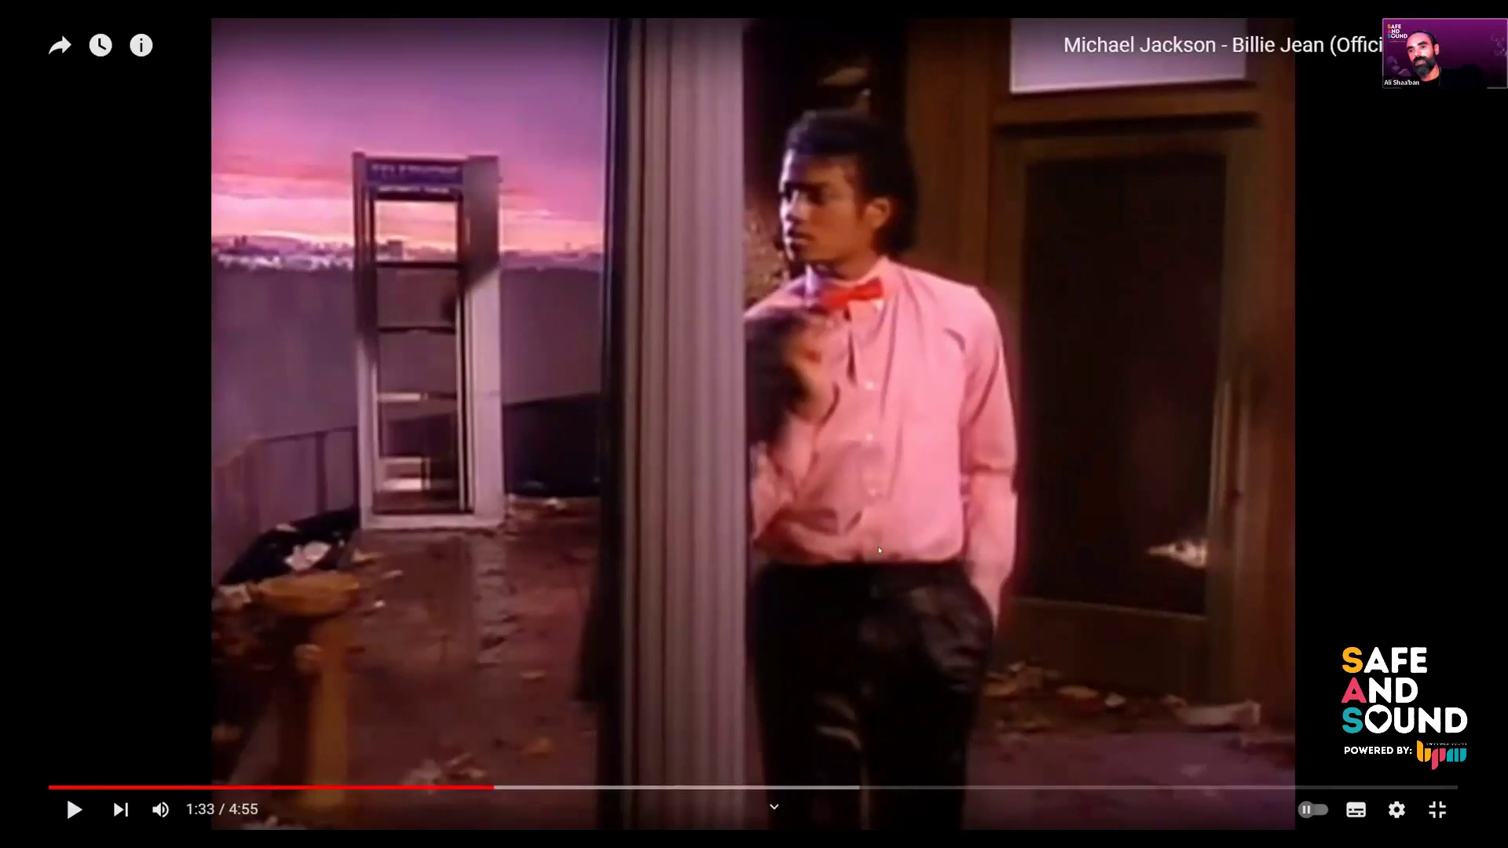
click(1438, 810)
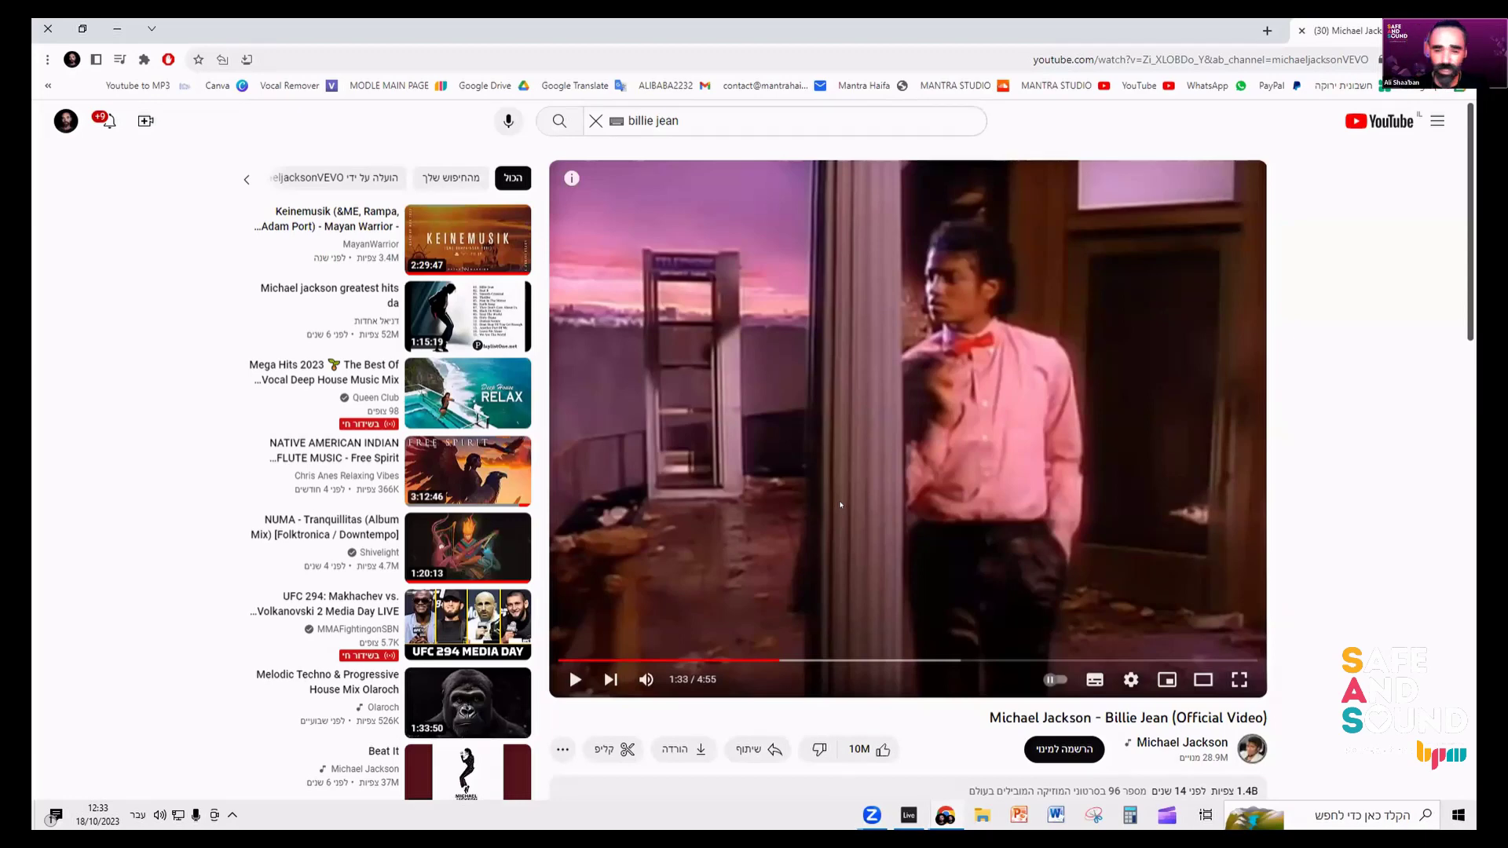
- Search for "Billie Jean Remix" and play "Michael Jackson - Billie Jean (JBax Remix)" in full screen
click(689, 121)
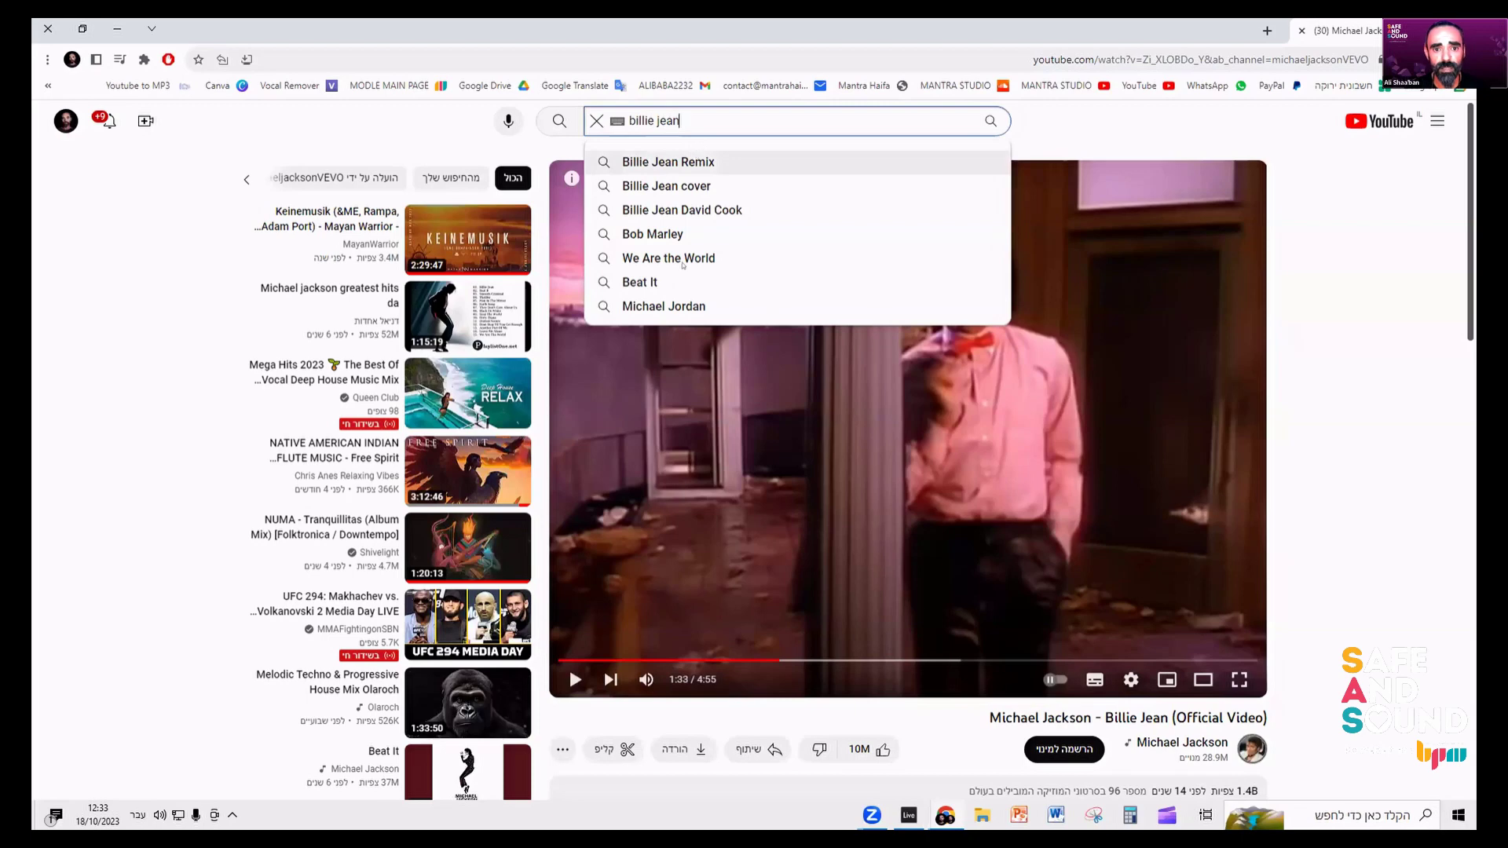
click(696, 160)
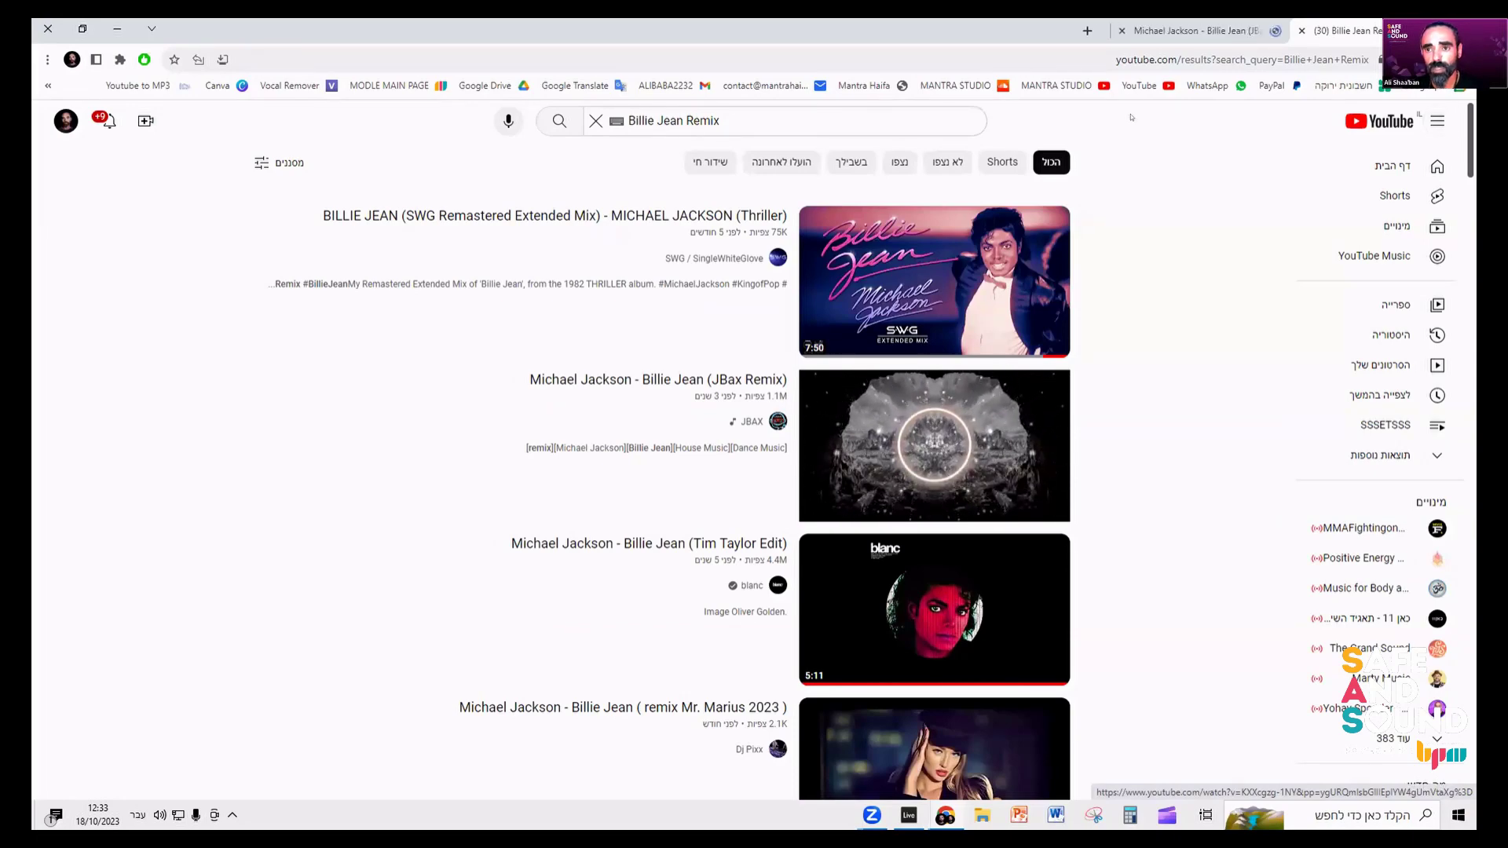
click(819, 431)
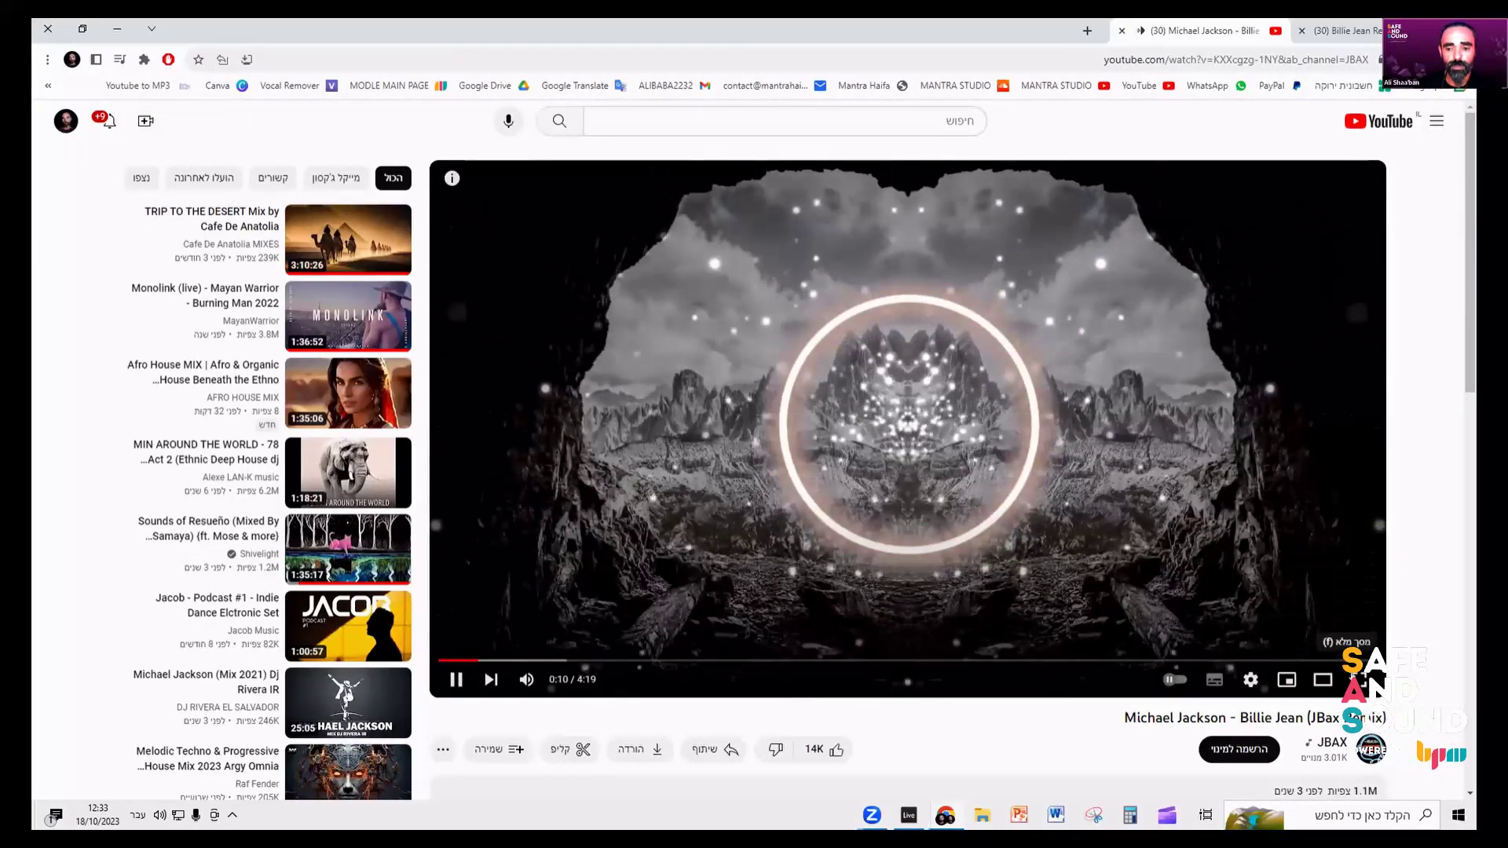
double_click(1117, 526)
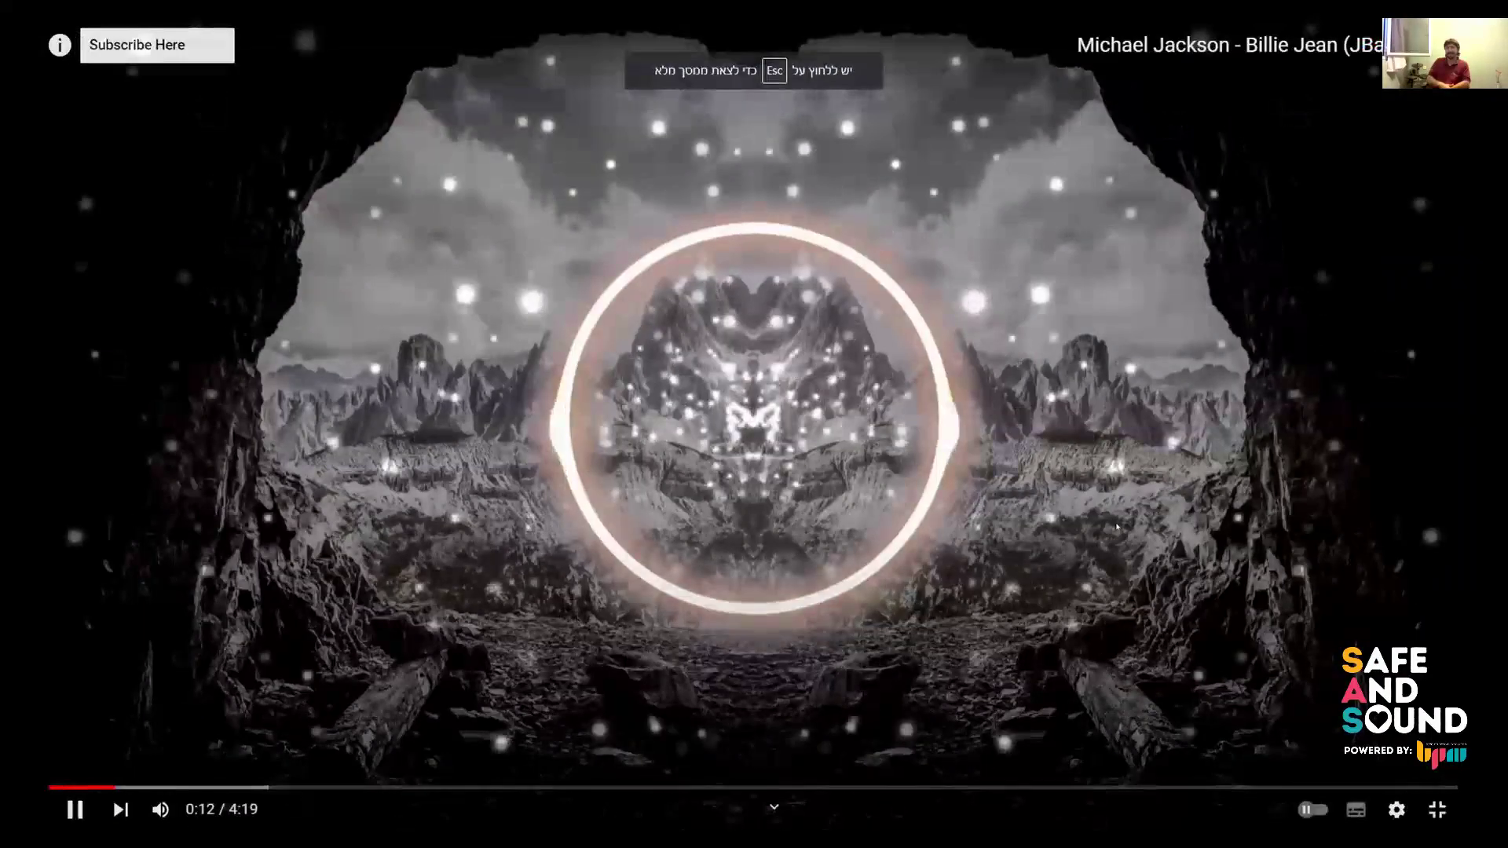
- Listen to parts of the JBax remix, skipping ahead to about 1:03 and 1:40, and pause it outside full screen
click(1120, 505)
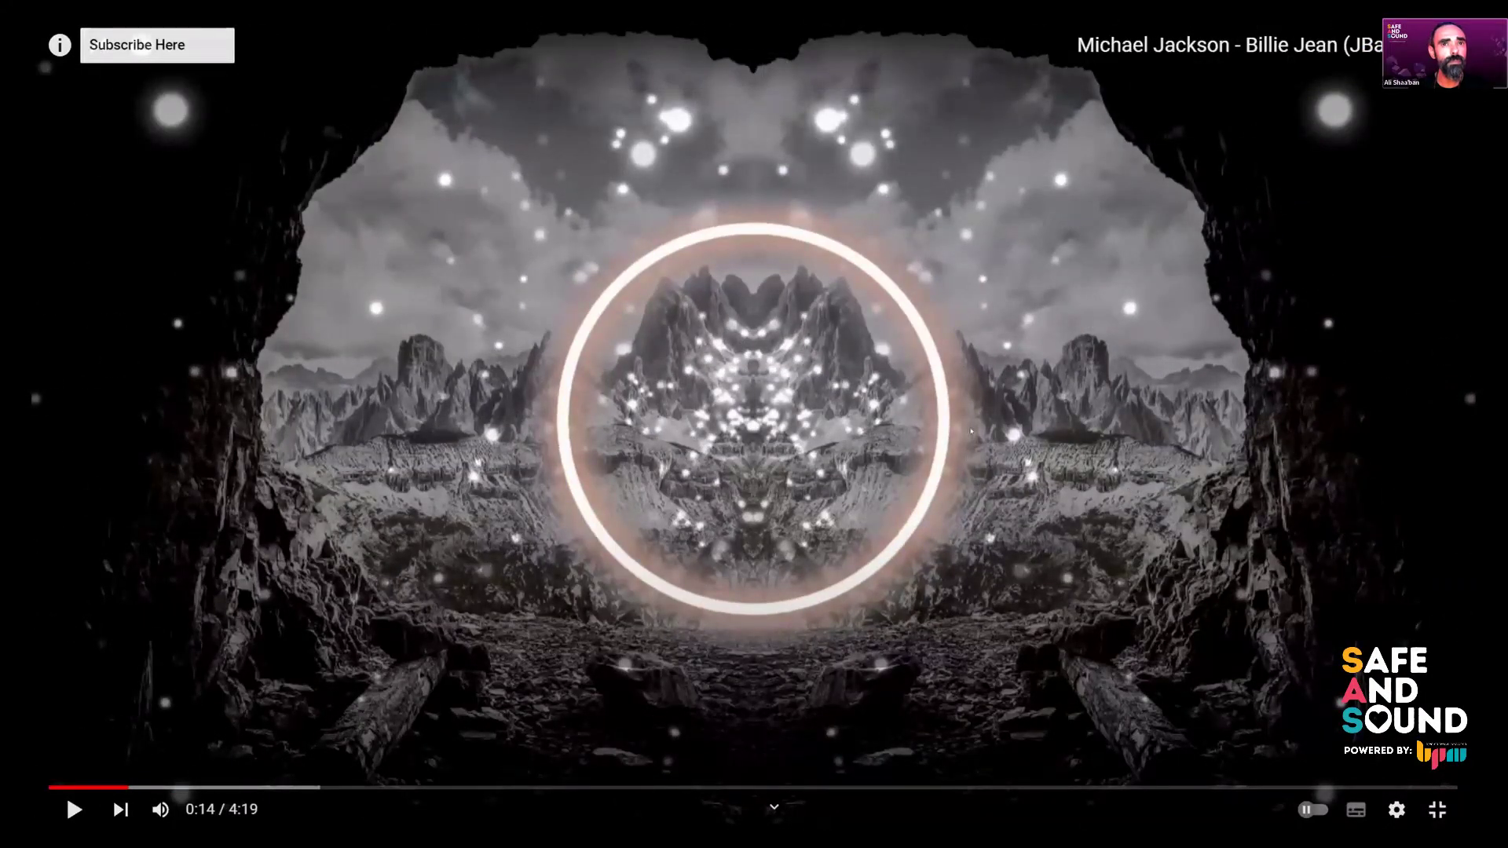
click(937, 410)
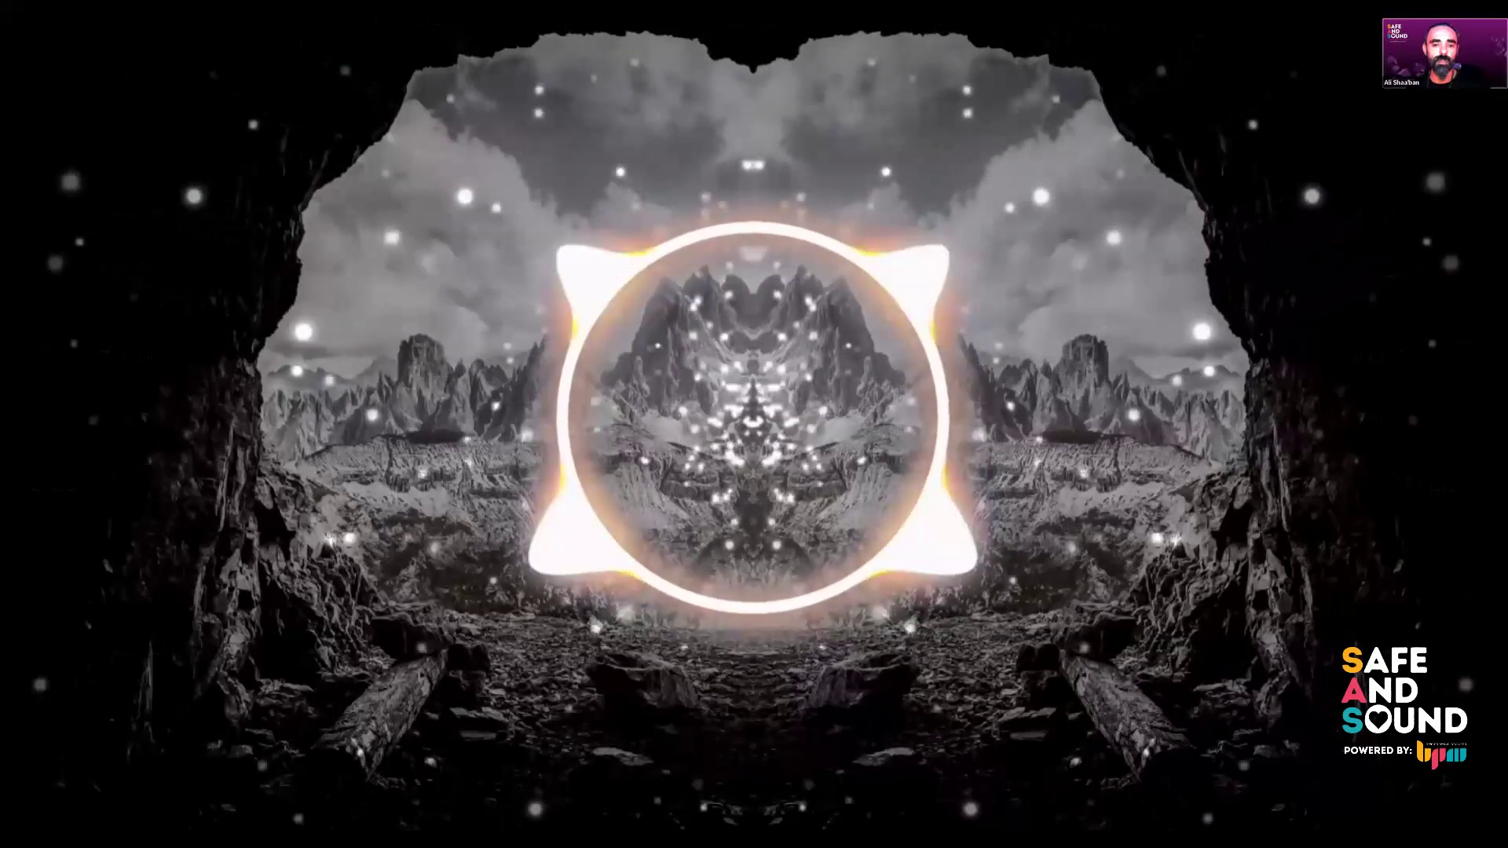
mouse_move(773, 516)
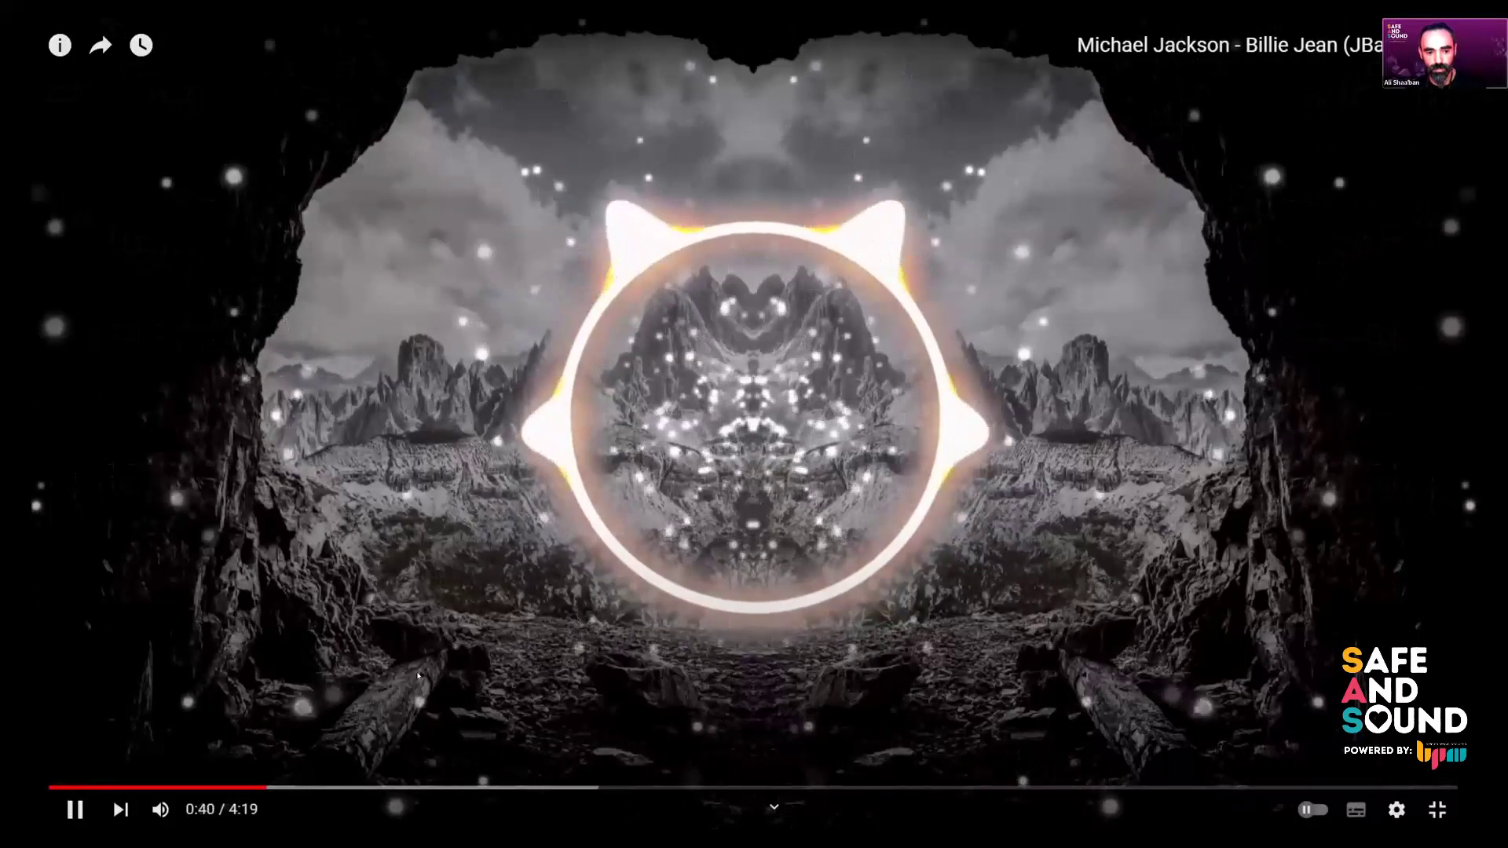
drag(393, 787, 562, 628)
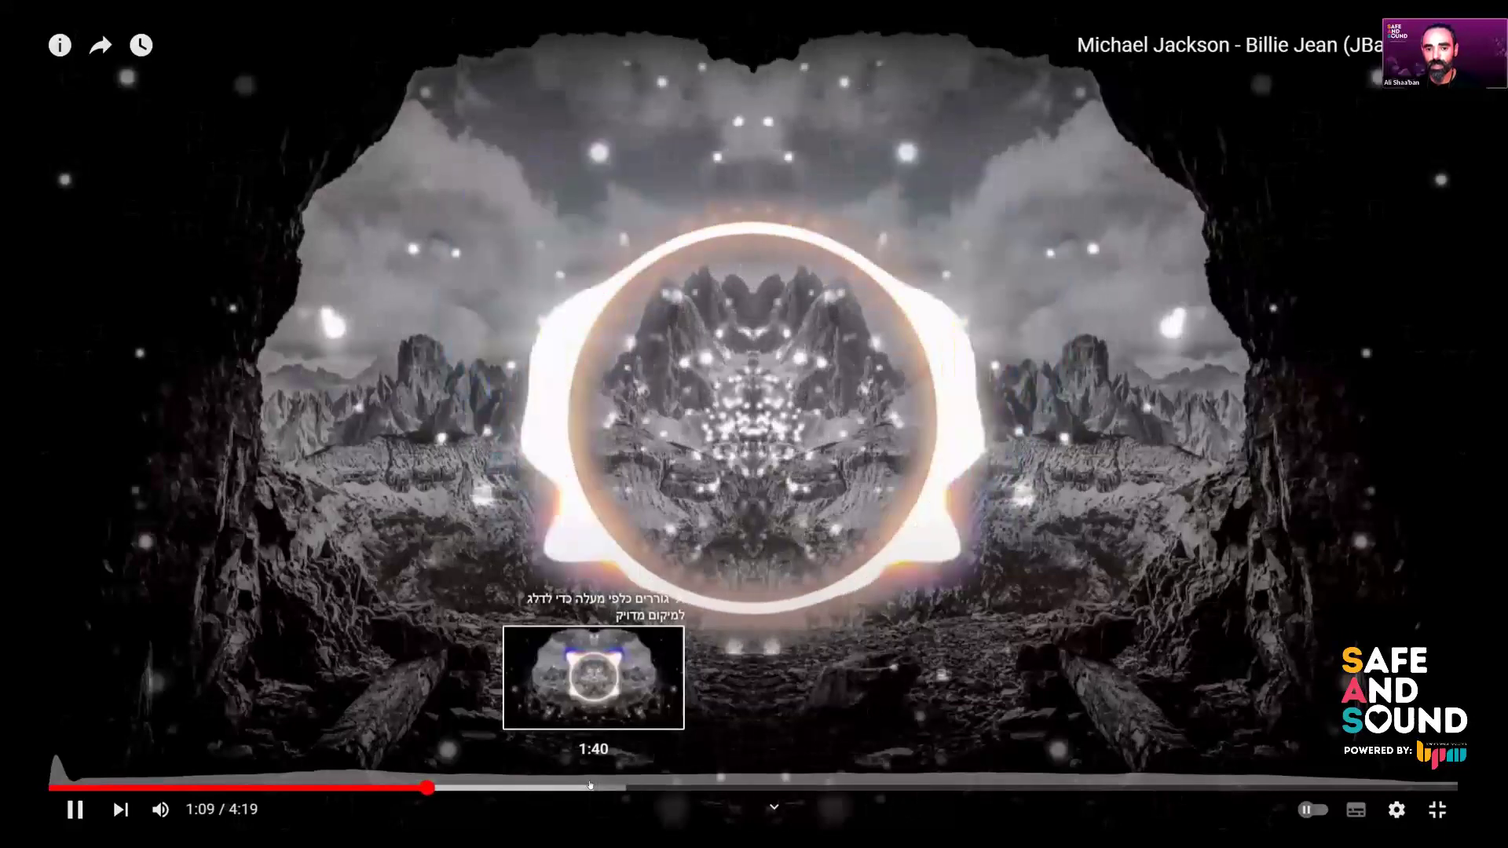
click(590, 785)
click(767, 446)
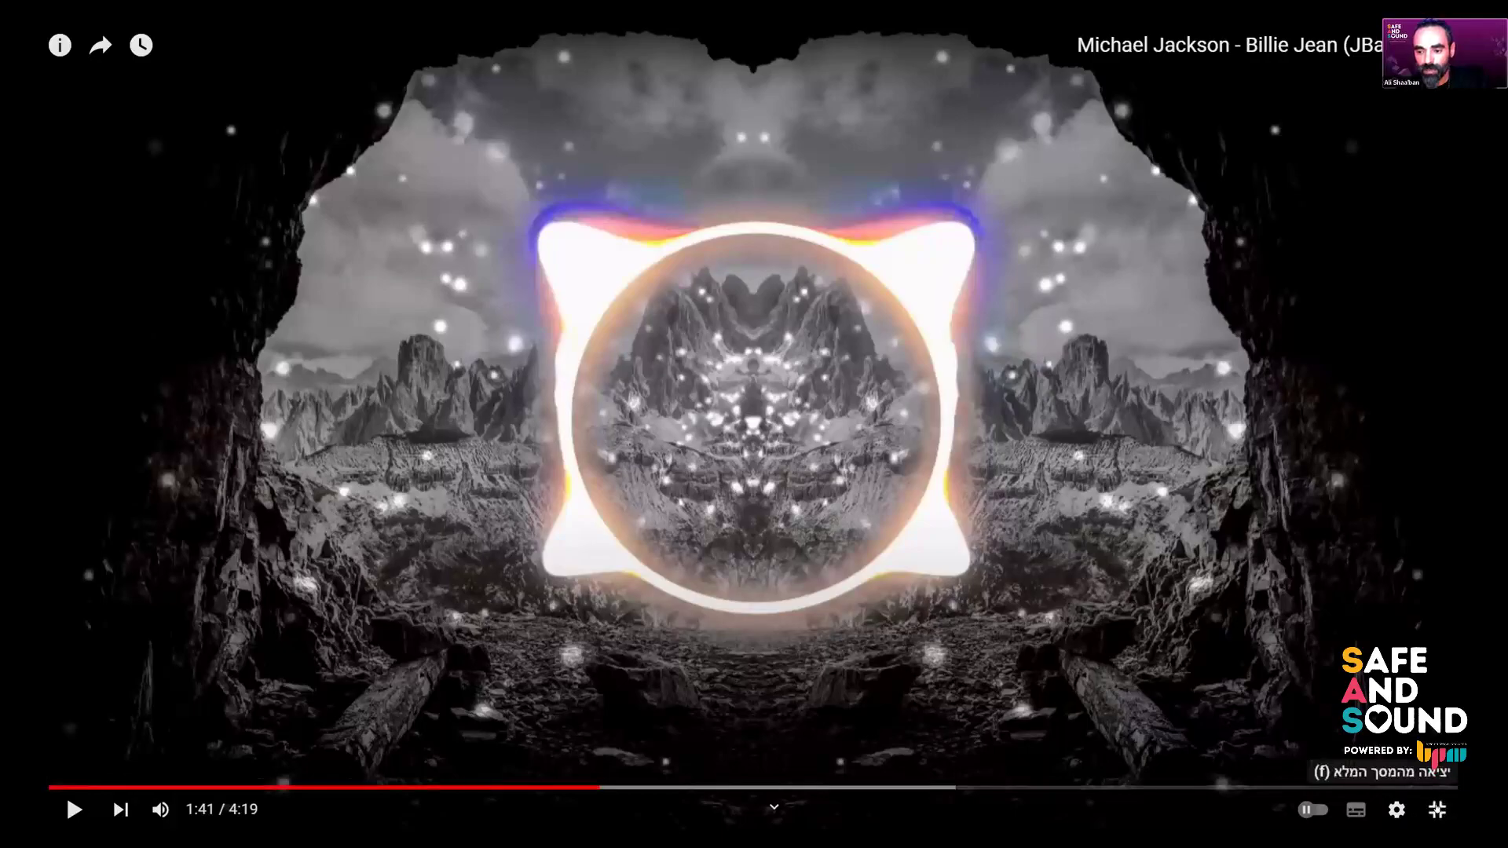
click(1438, 809)
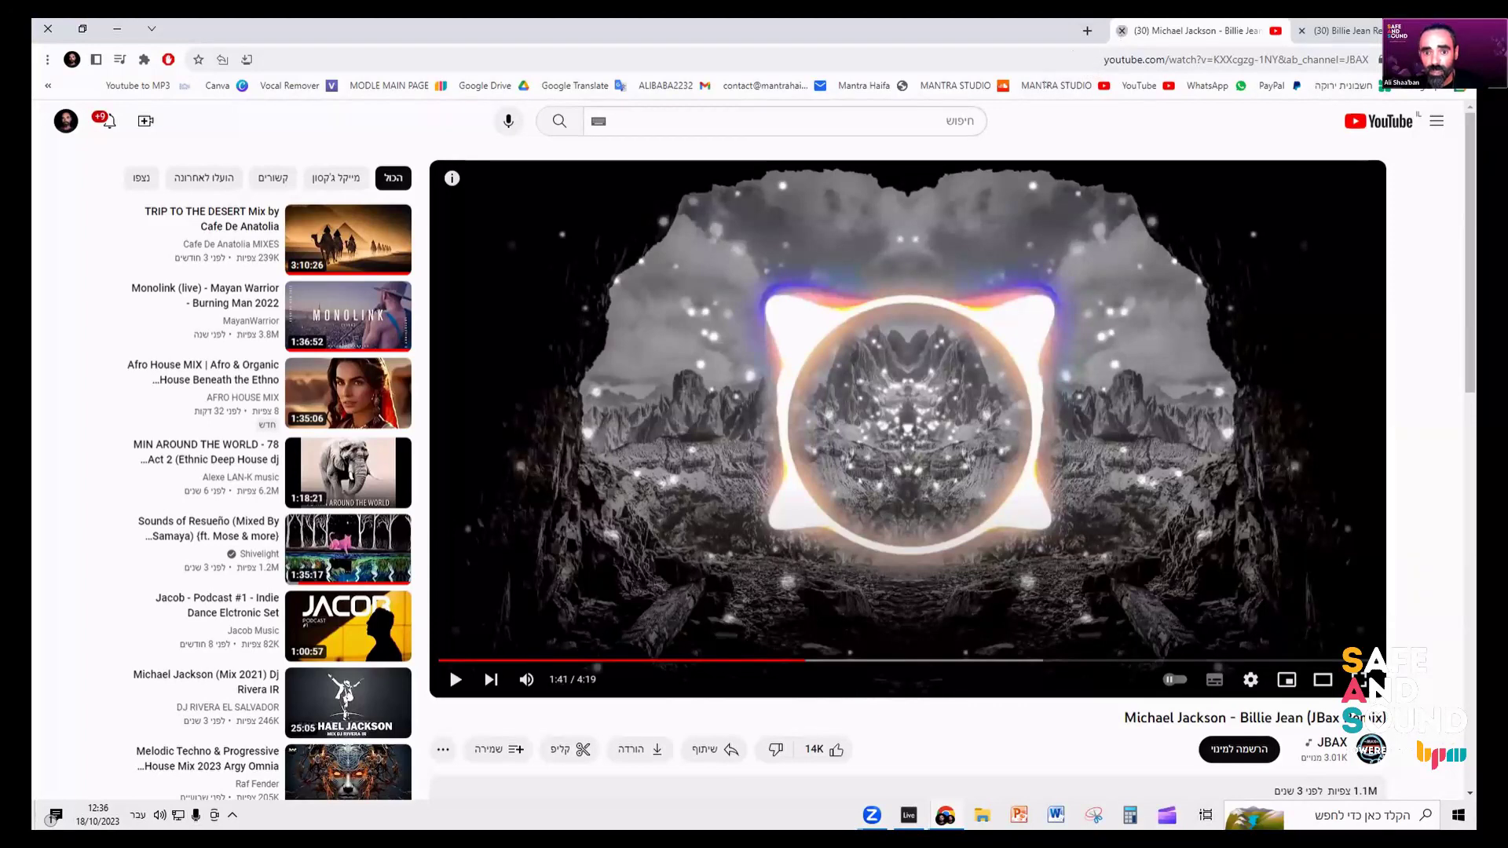
- Close the JBax remix tab and open "Michael Jackson - Billie Jean ( remix Mr. Marius 2023 )" from the search results
click(1121, 31)
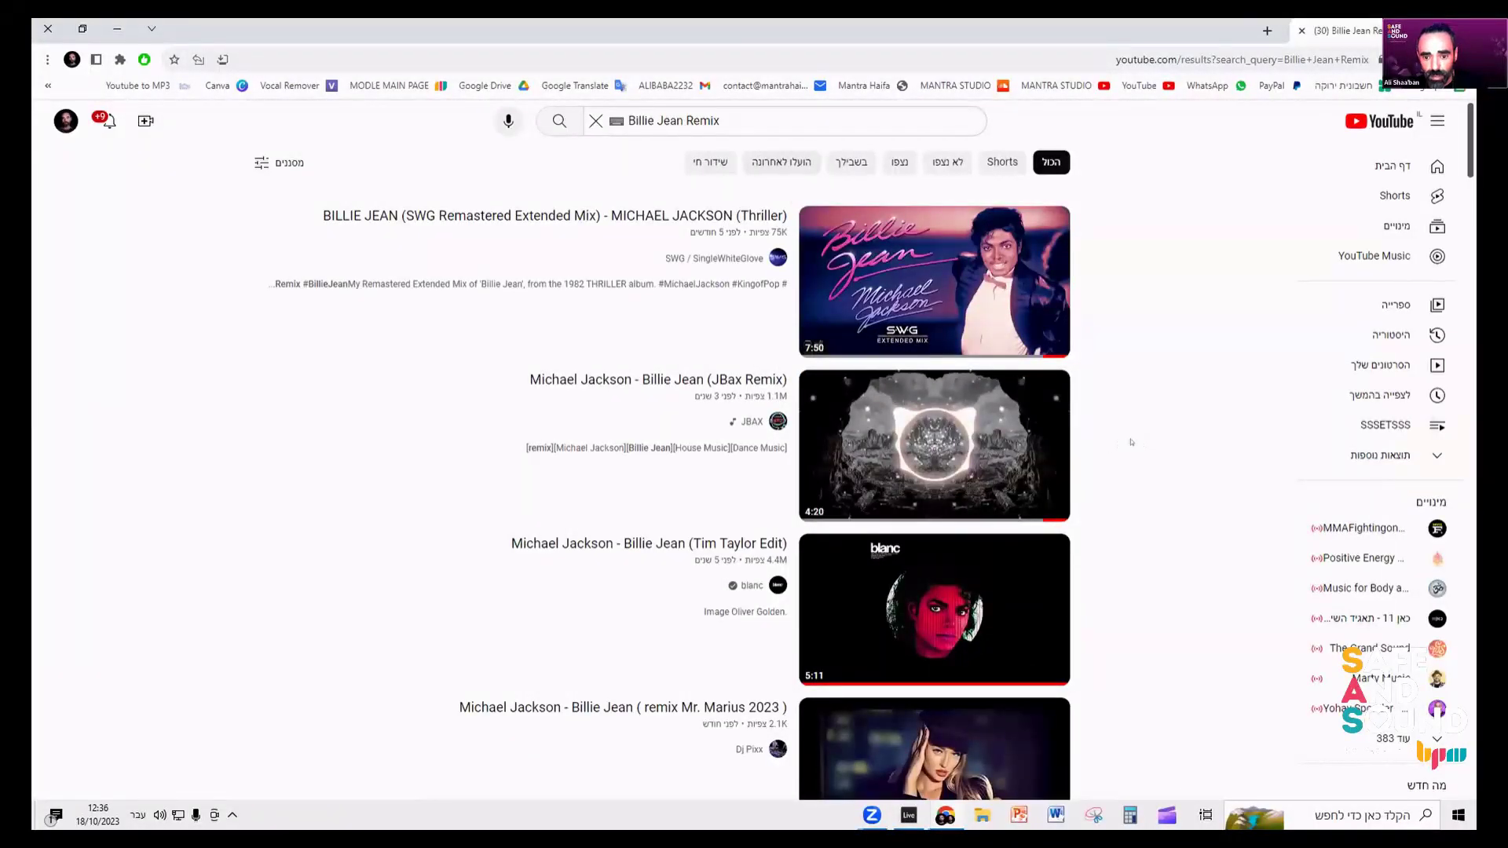
scroll(1092, 436, down, 3)
scroll(1132, 442, down, 2)
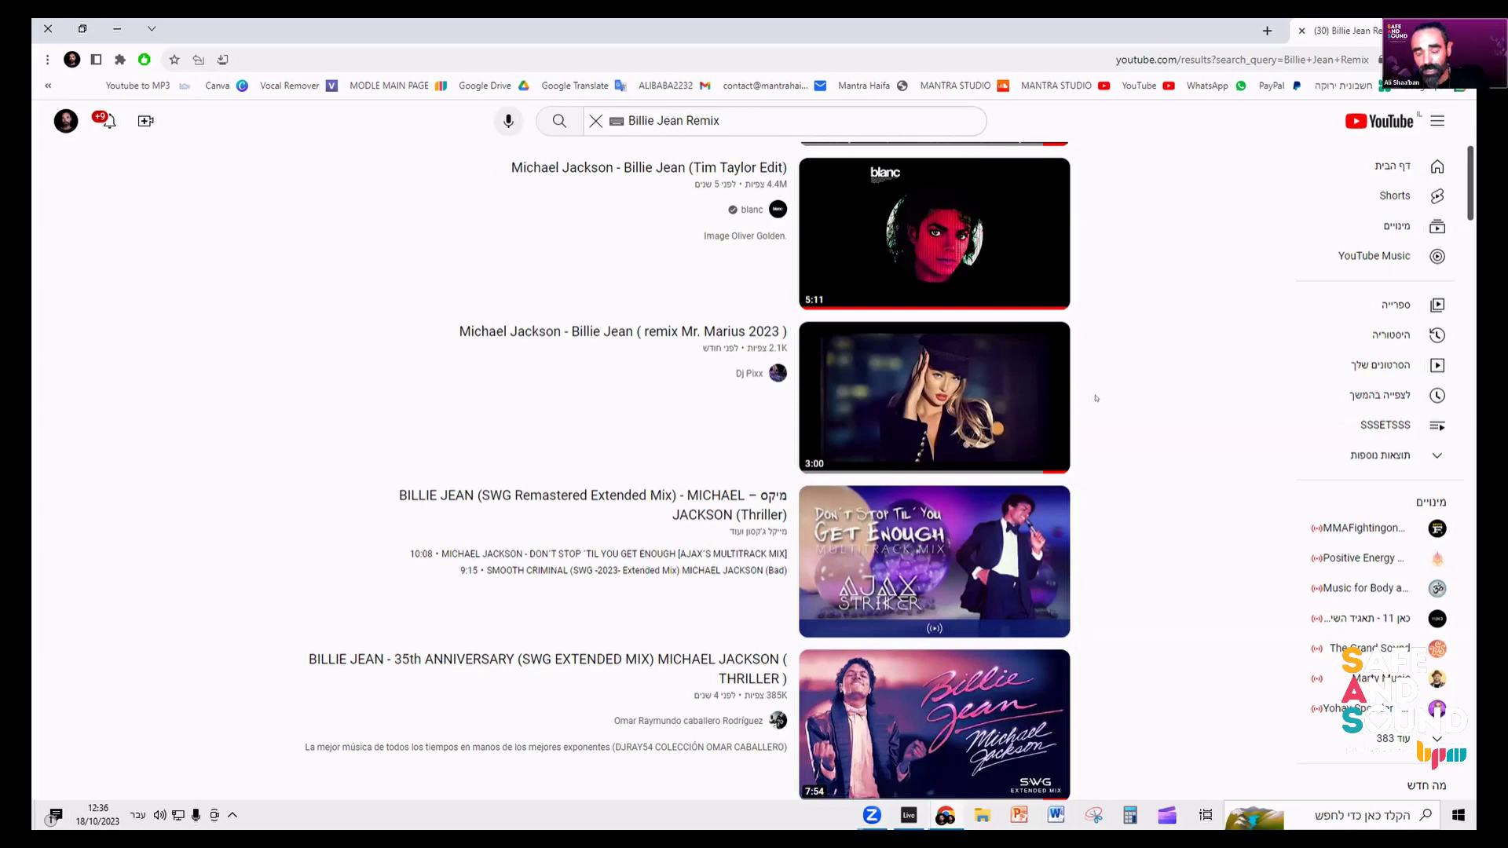
scroll(1108, 413, down, 1)
scroll(1118, 424, down, 6)
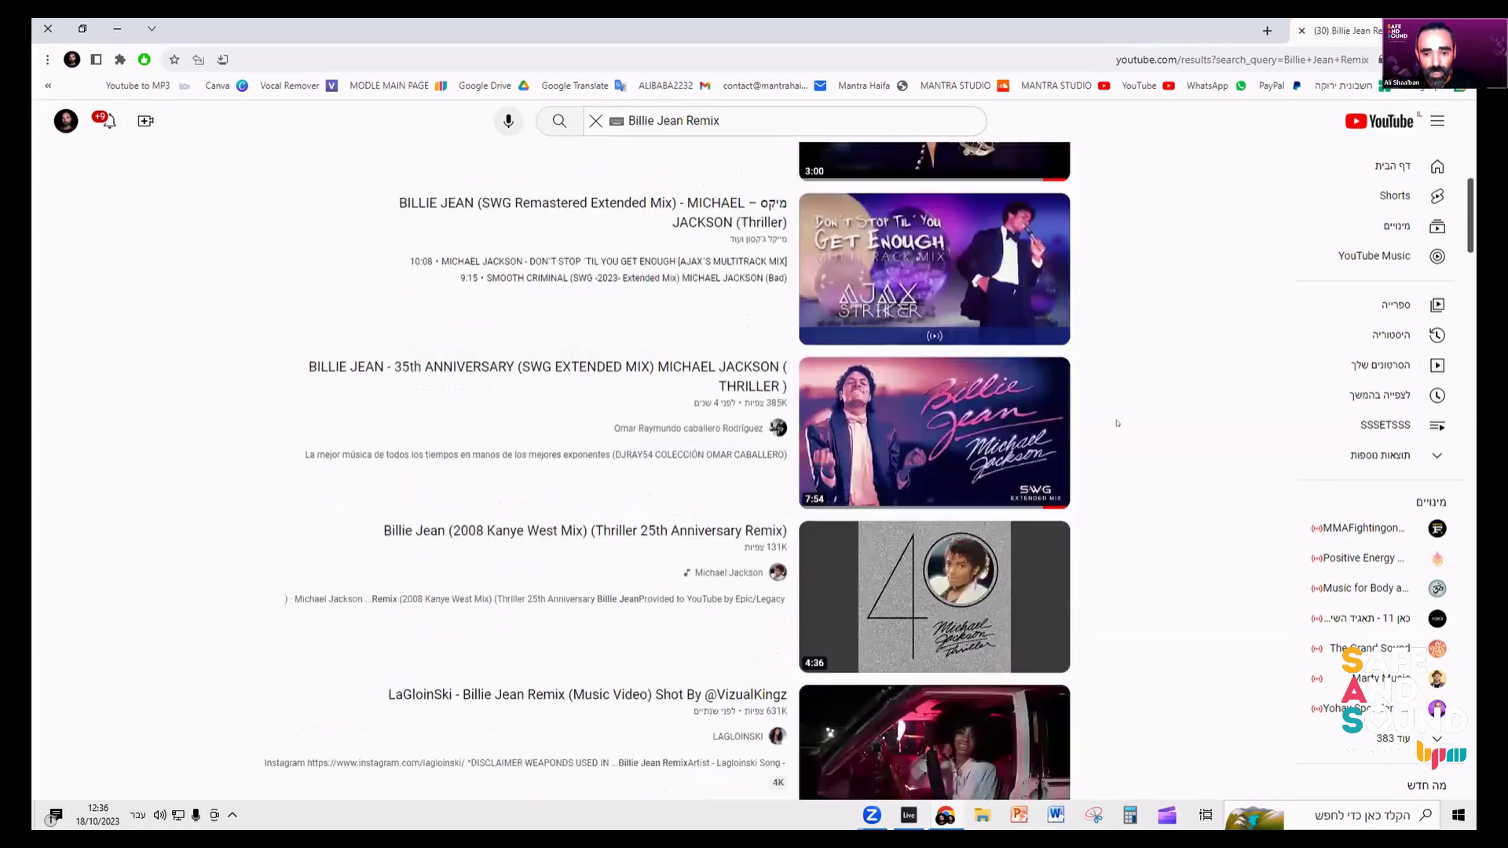
scroll(1000, 385, up, 7)
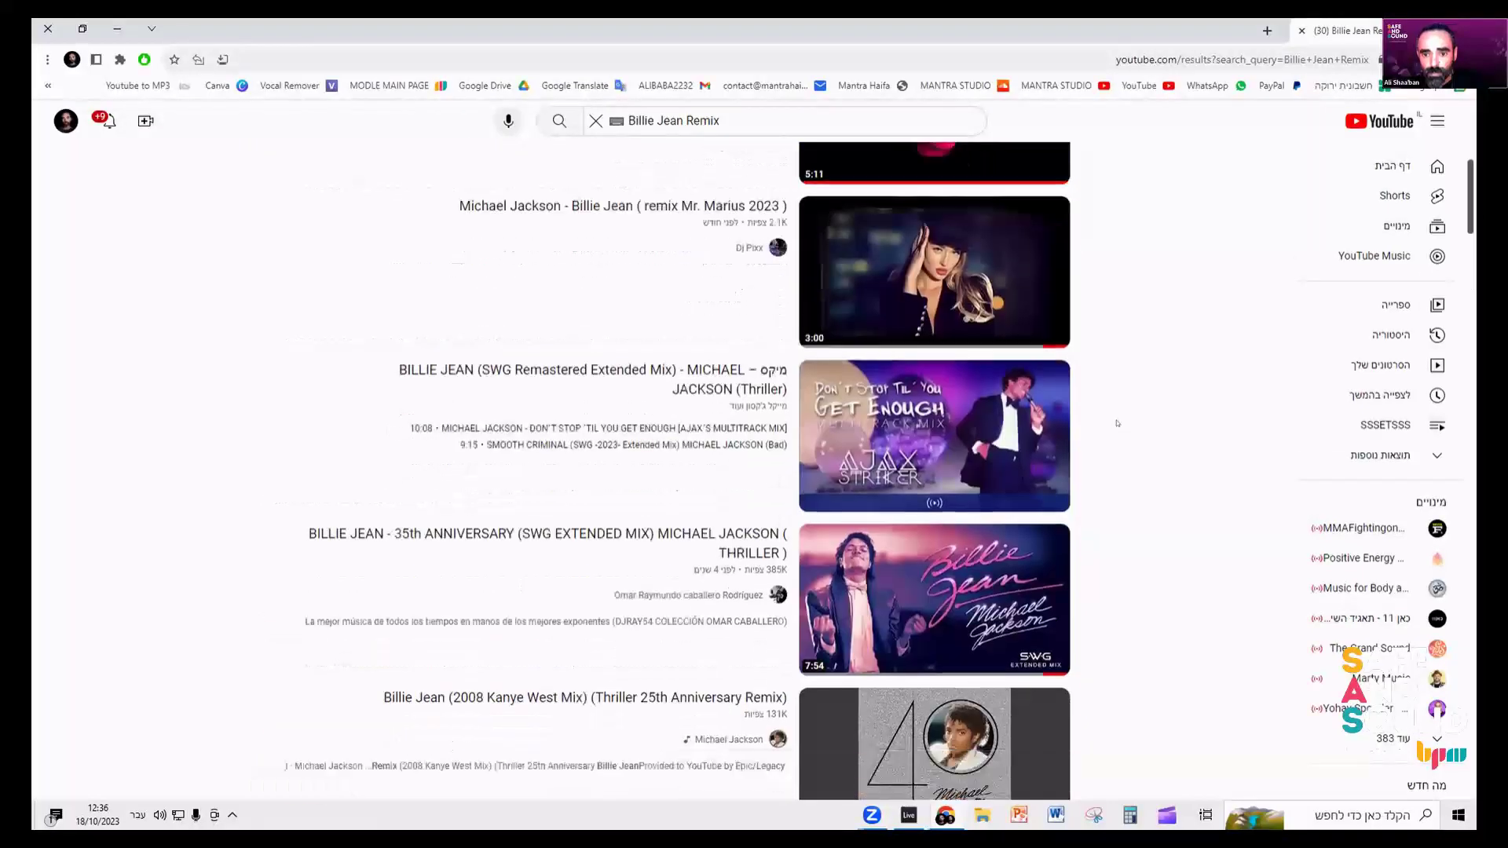
click(1001, 385)
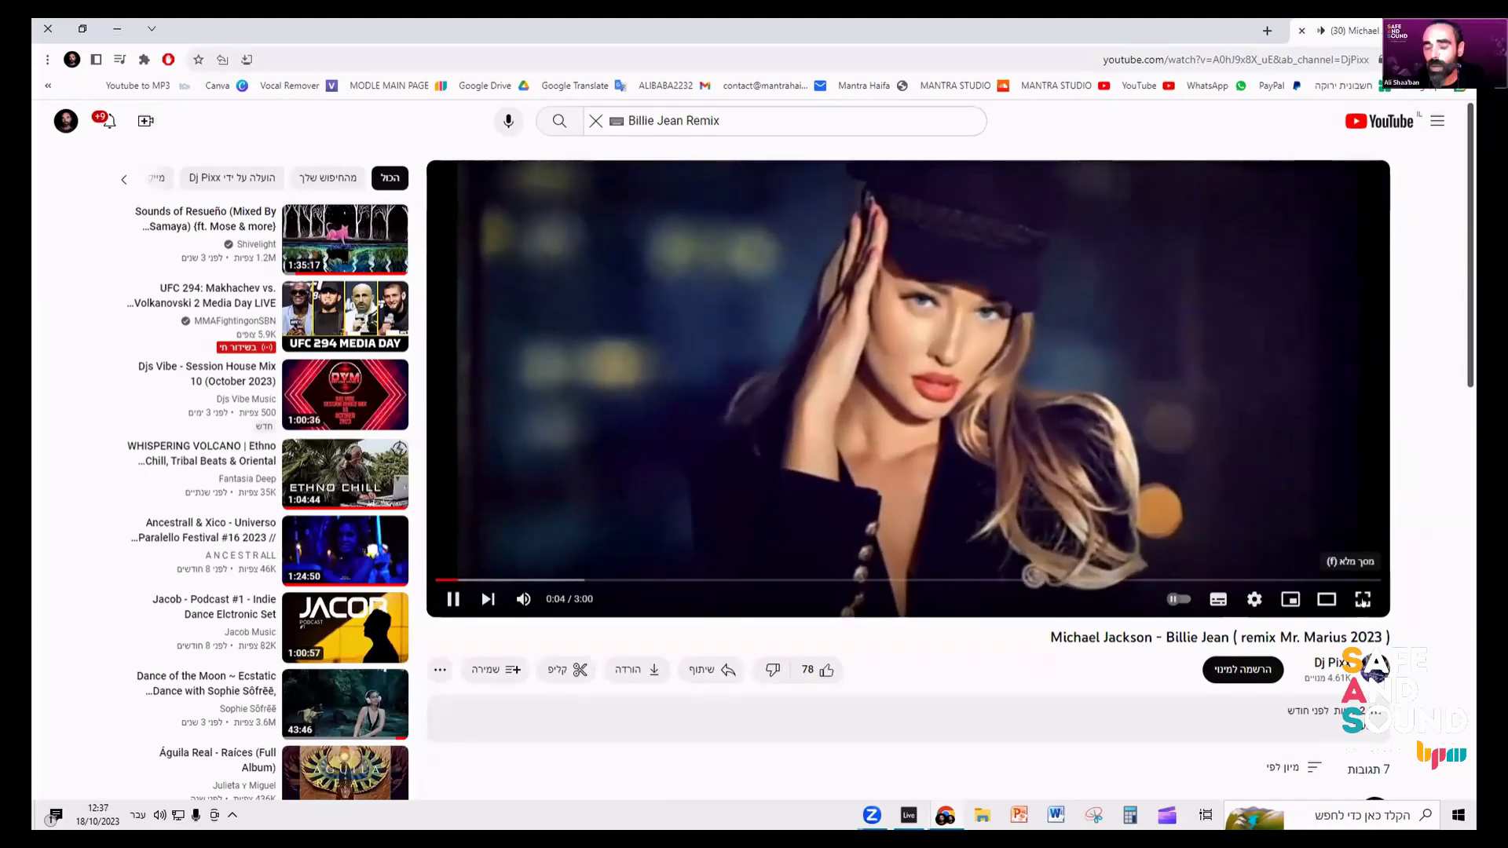
- Listen to the Mr. Marius remix in full screen, pause it at 0:24 and leave full screen
click(1363, 599)
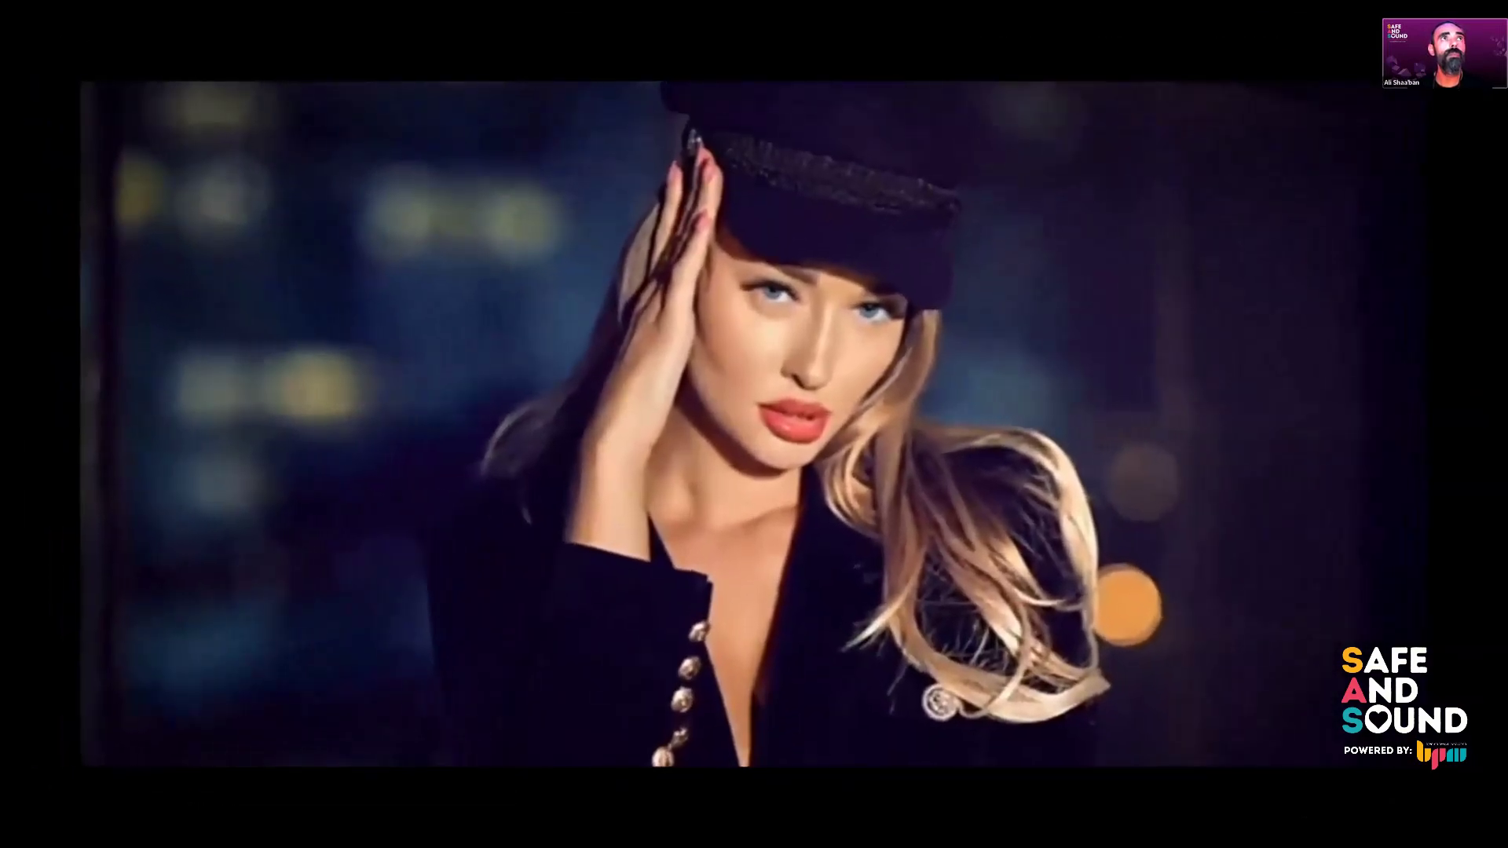
click(875, 635)
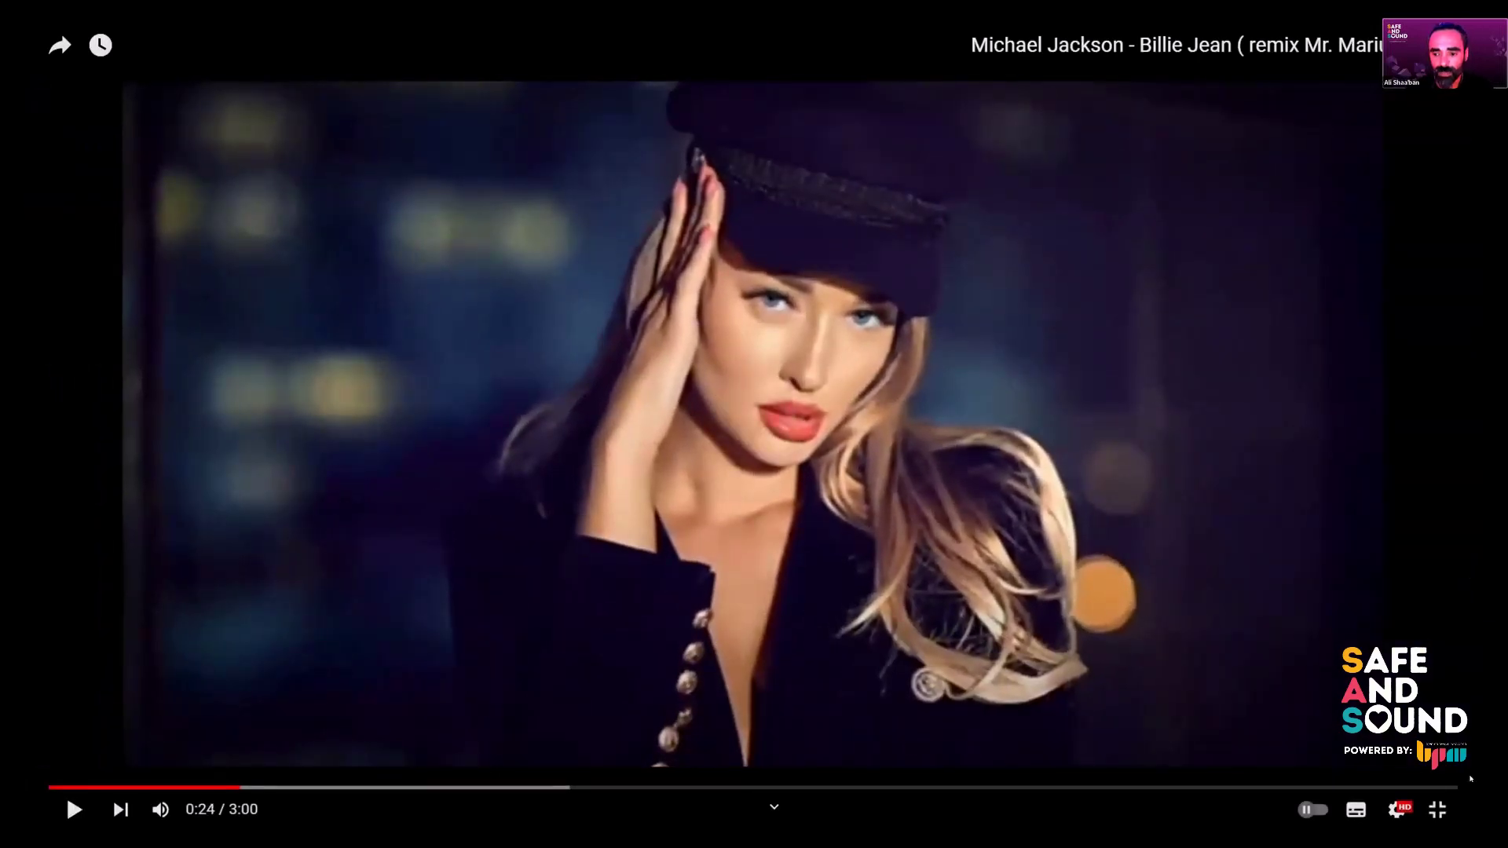
key(Escape)
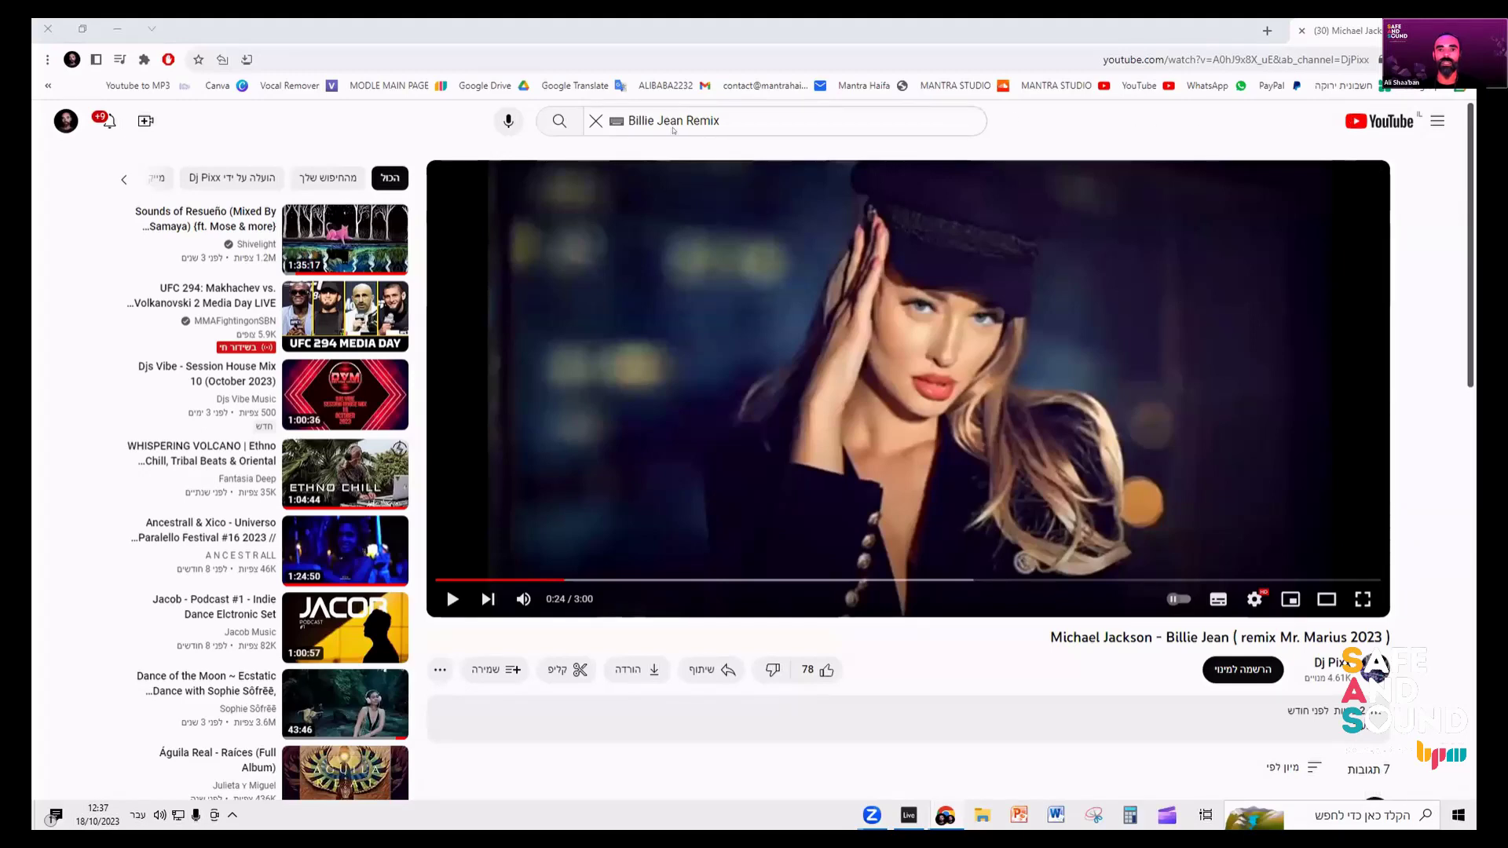
- Search for "Billie Jean" without "Remix", open the official video and pause it at the start
double_click(711, 119)
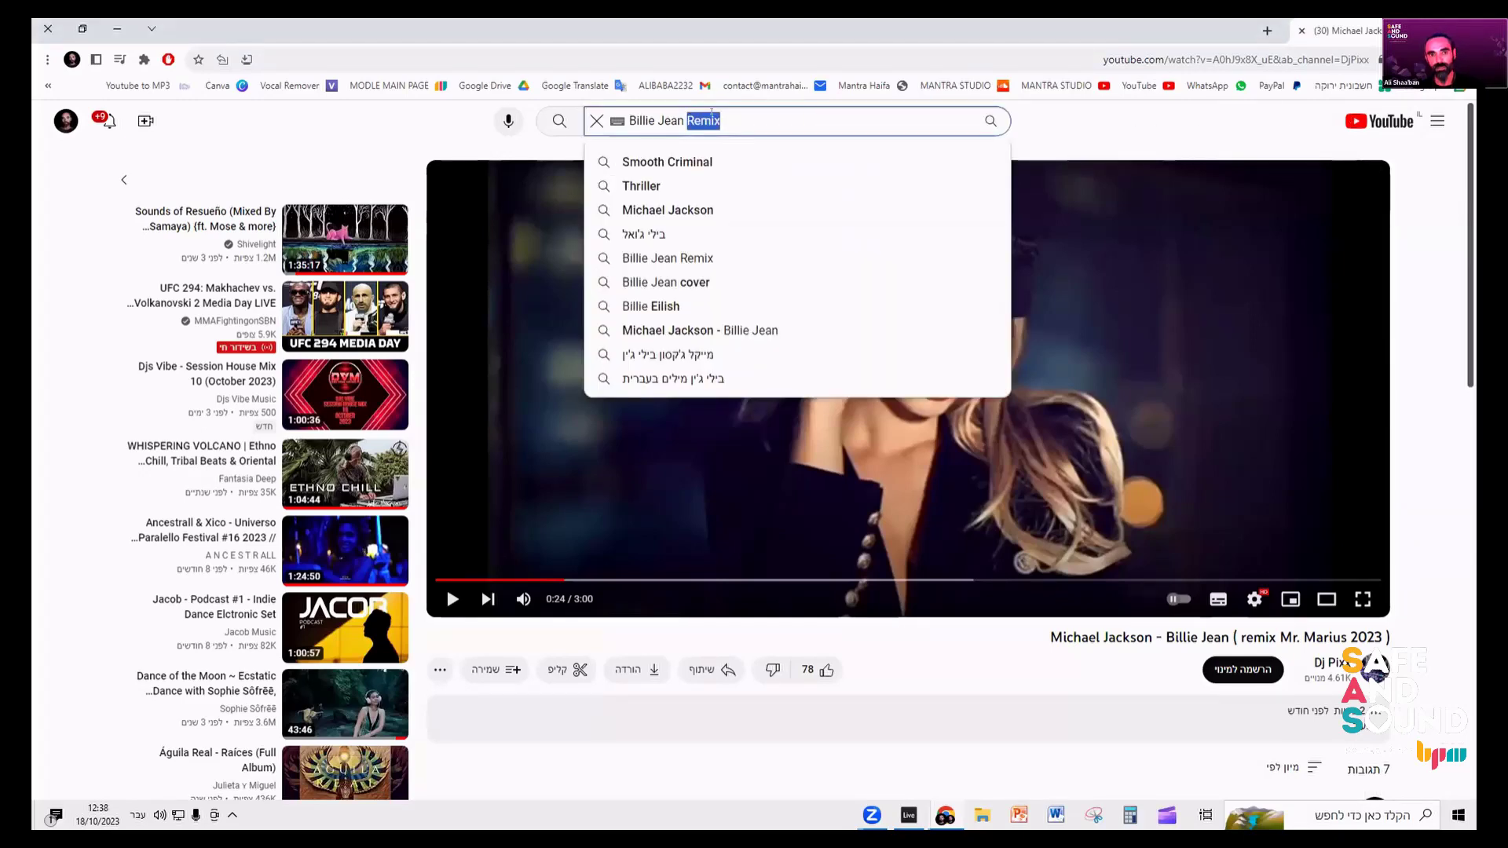
key(BackSpace)
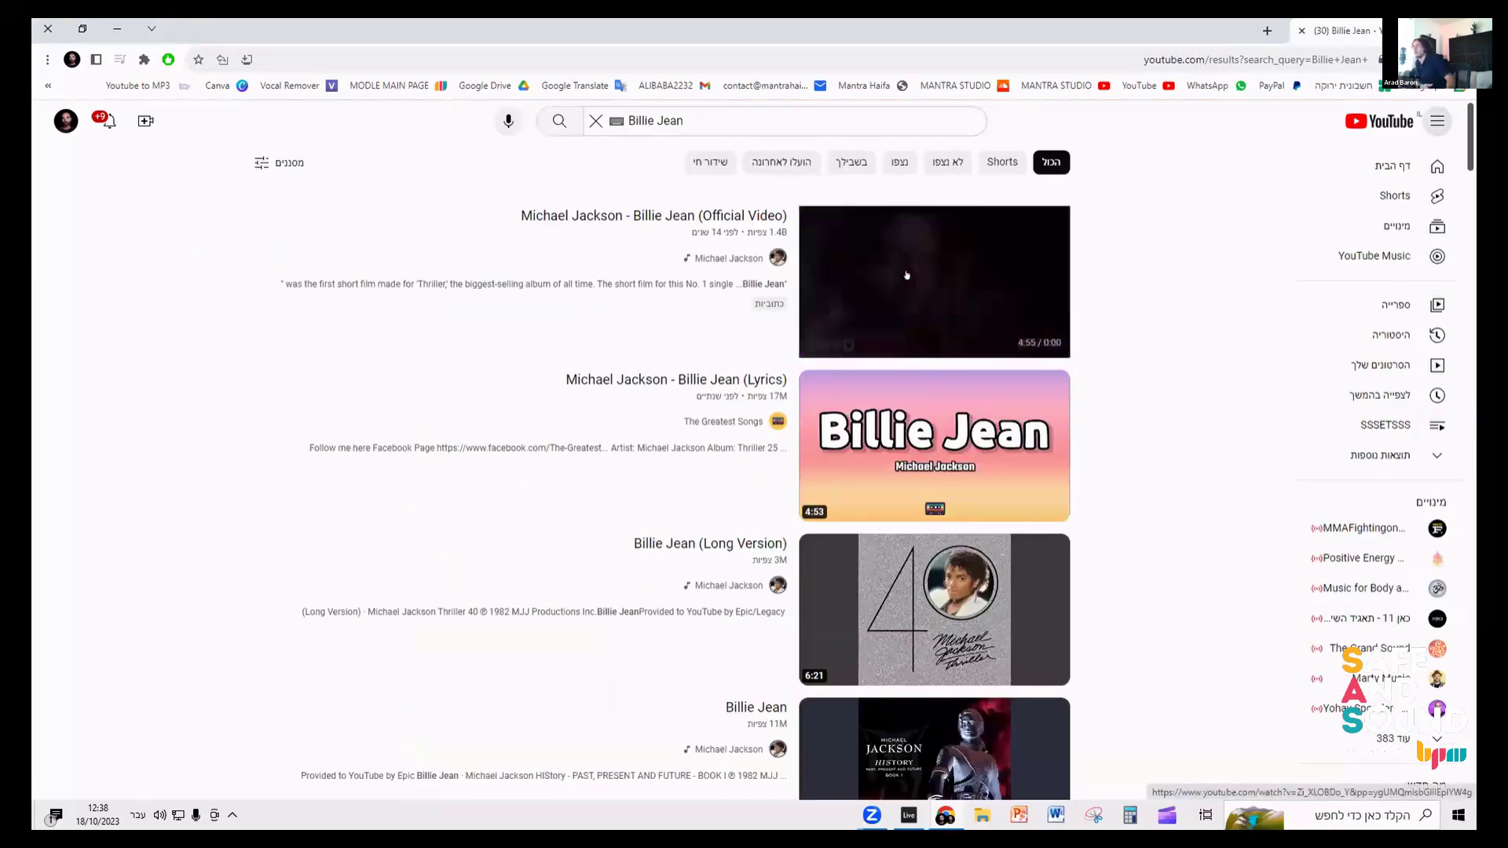
click(948, 325)
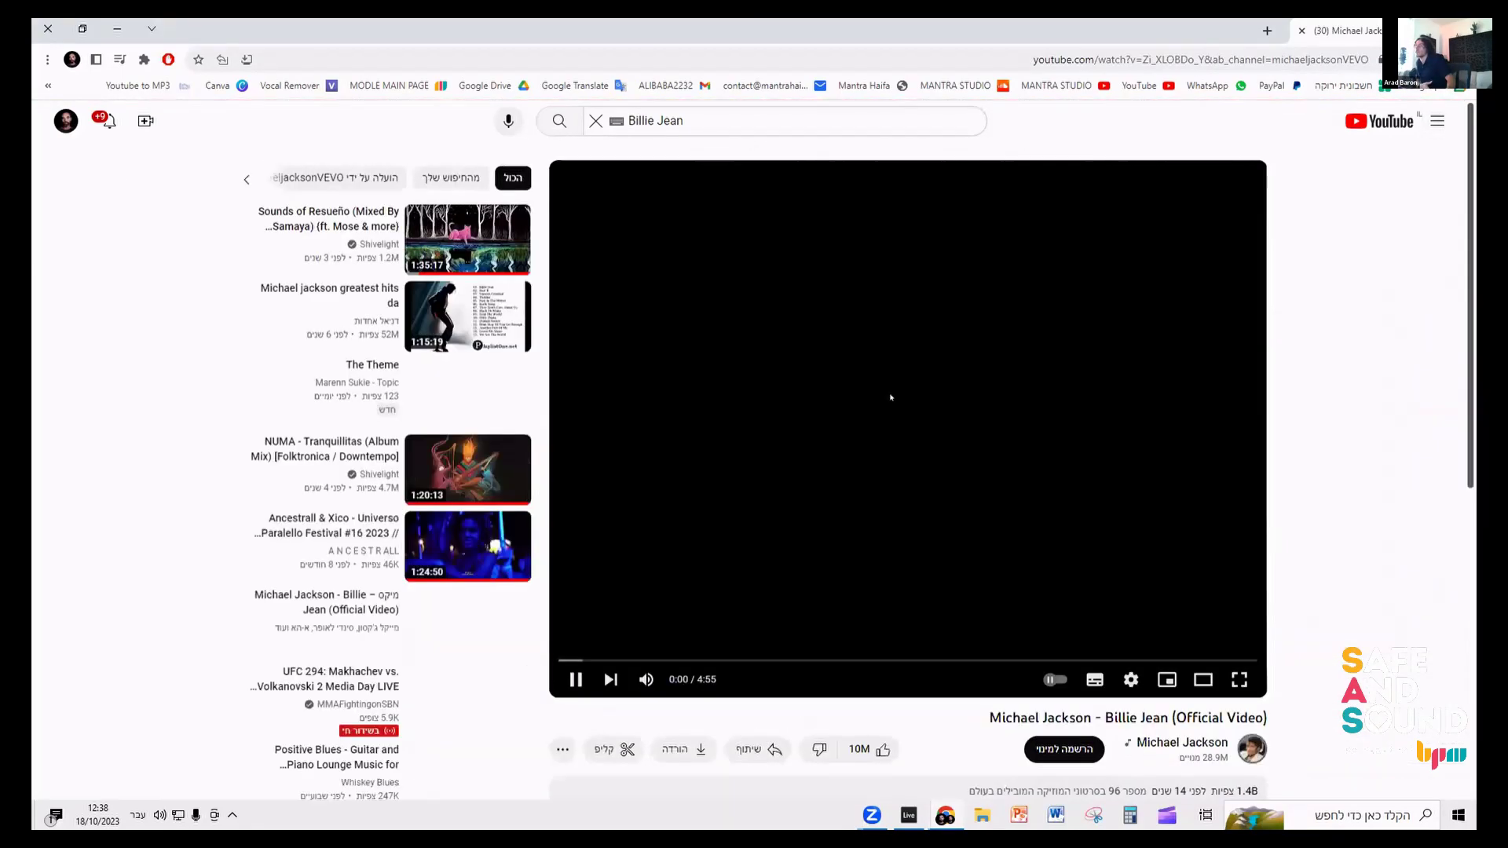
click(856, 419)
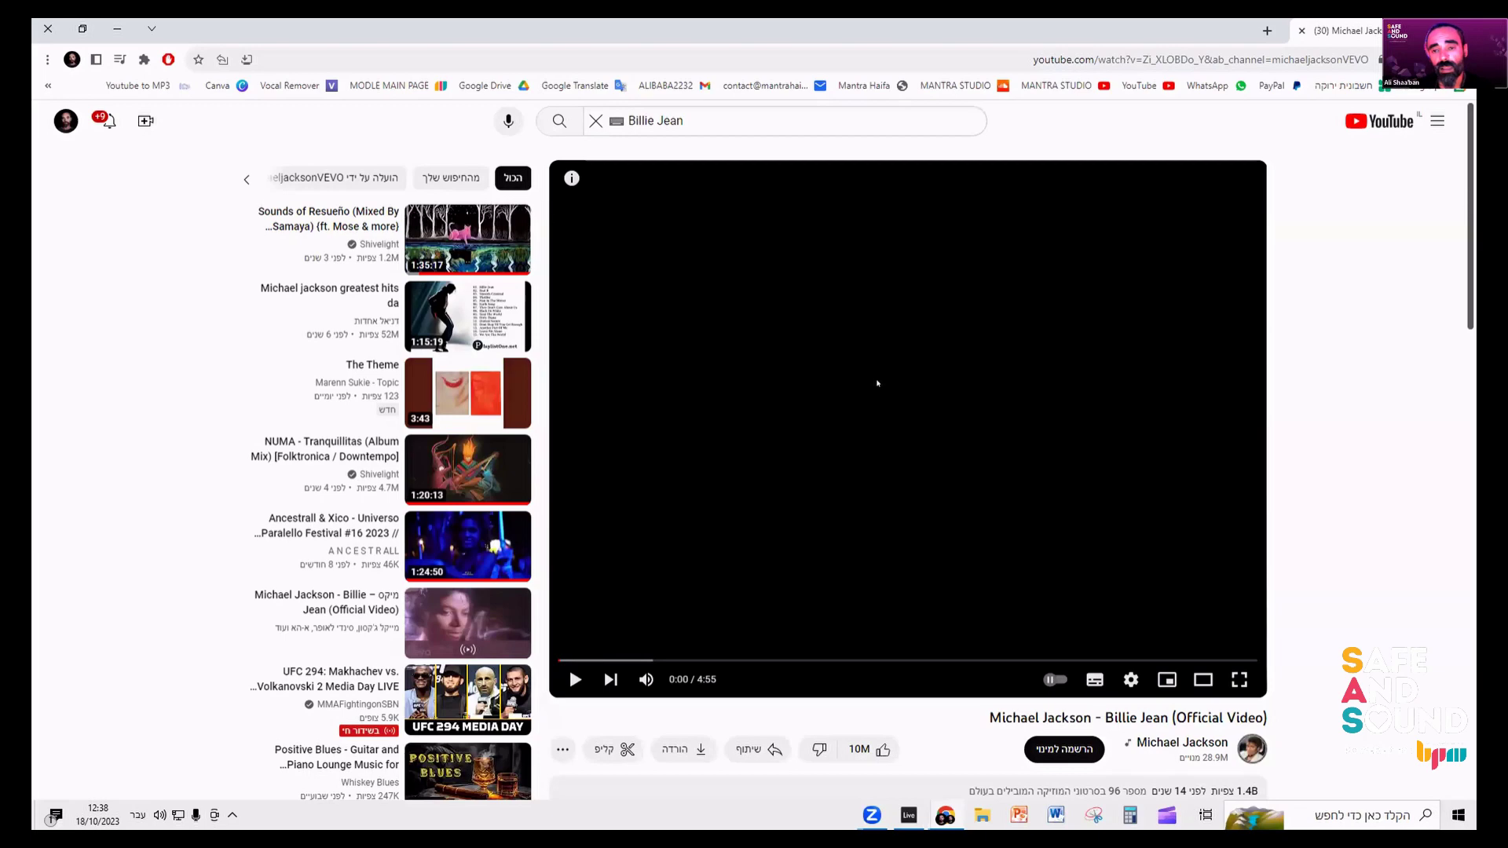
click(117, 29)
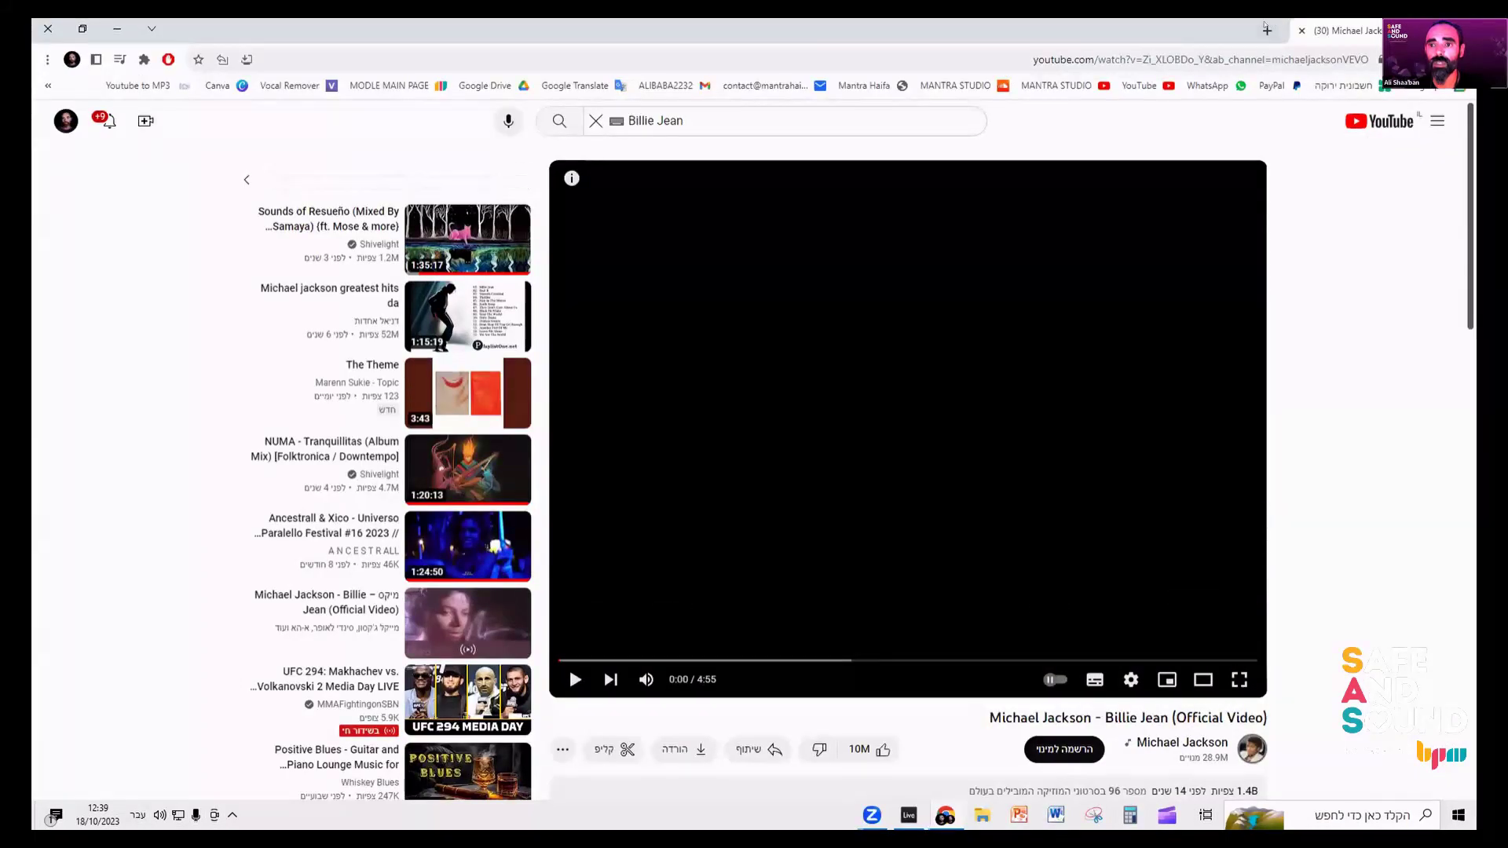
- Open the Vocal Remover site in a new tab and view its file chooser, closing it without picking a song
click(1268, 30)
click(290, 86)
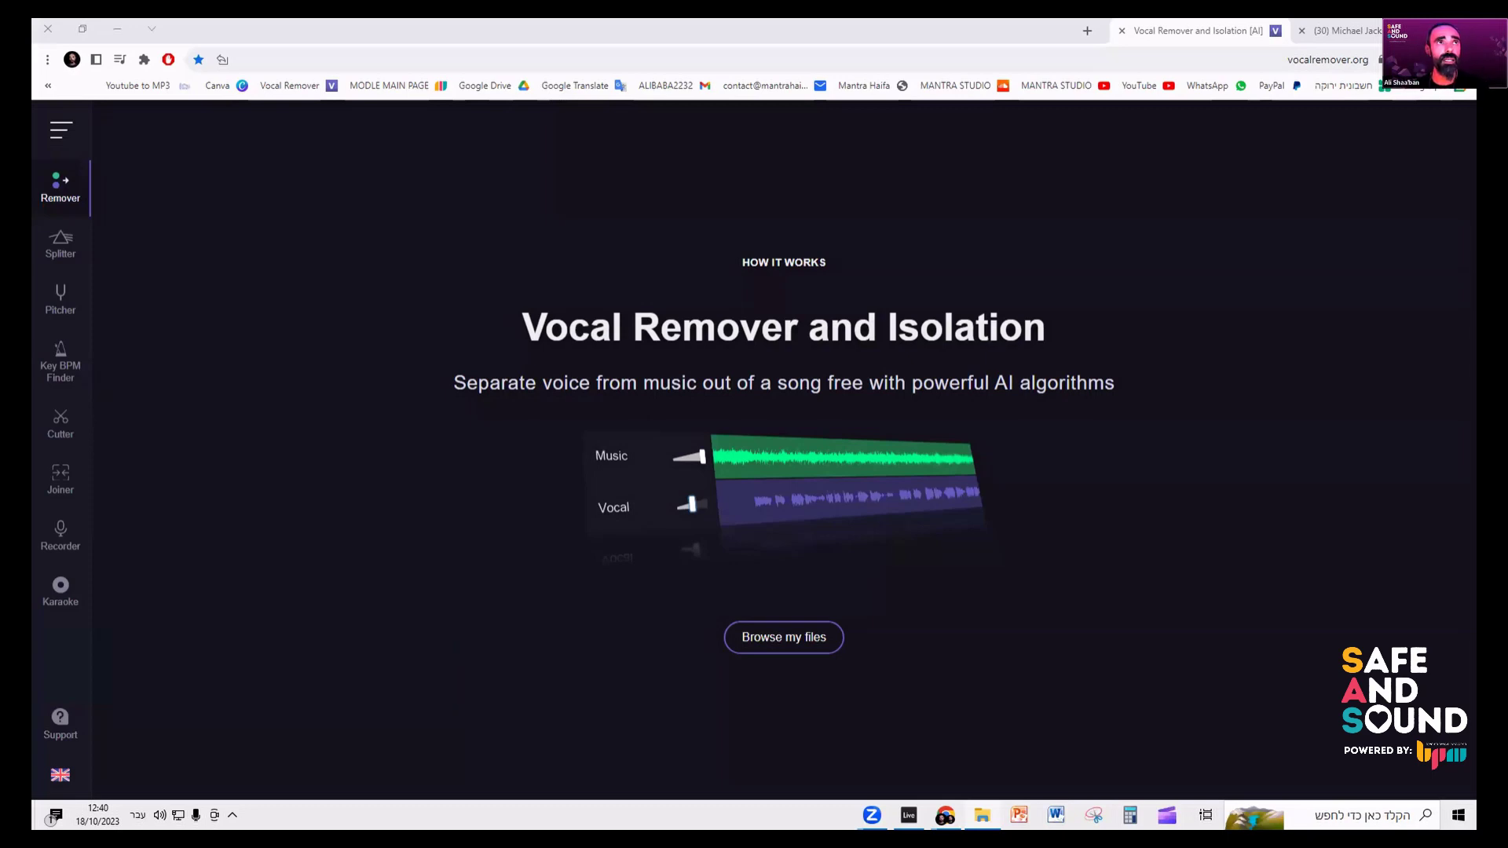
click(786, 313)
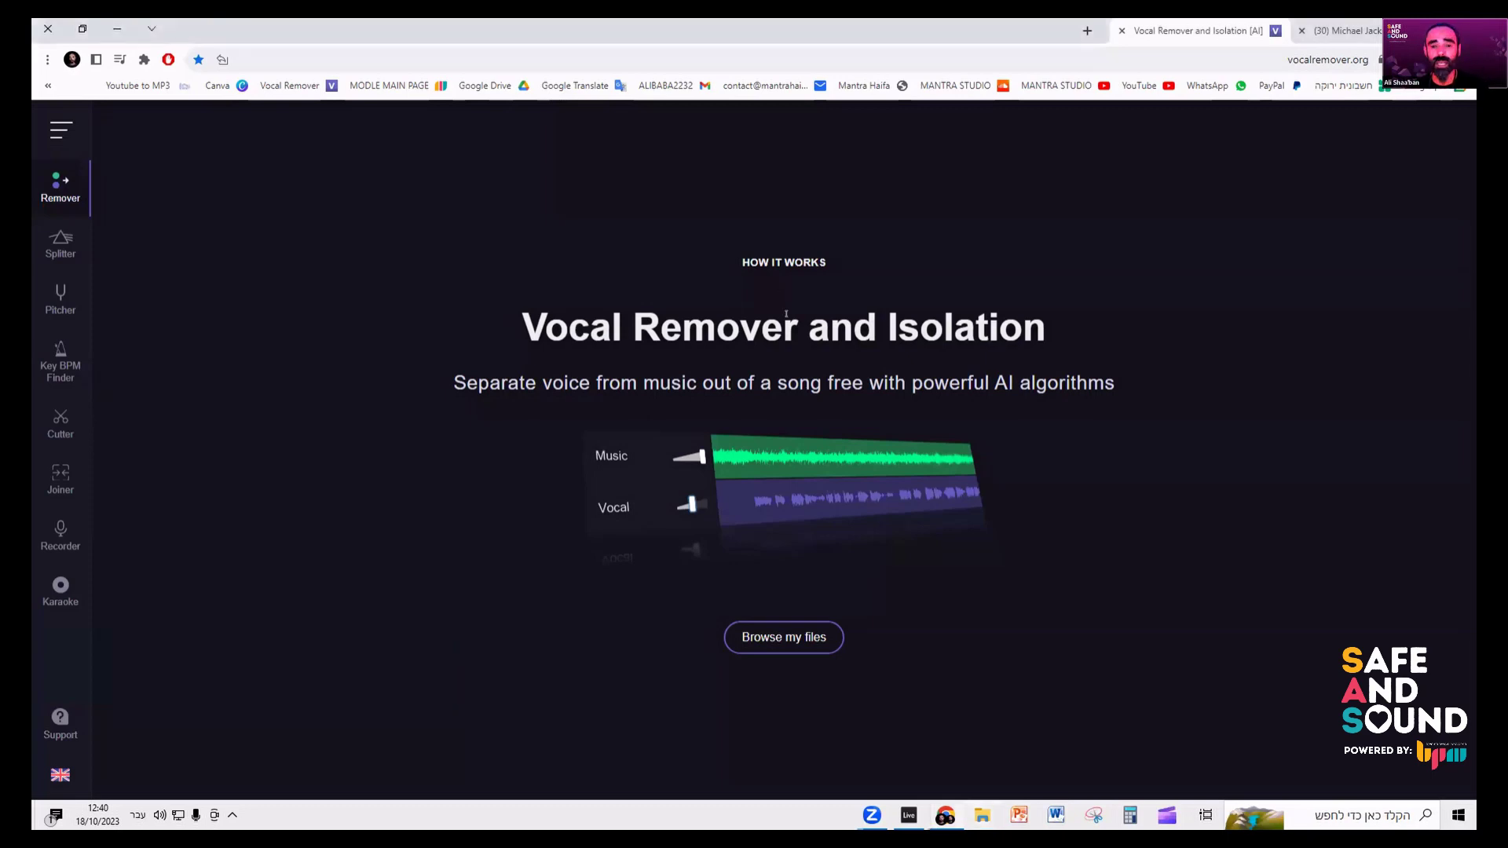
click(760, 640)
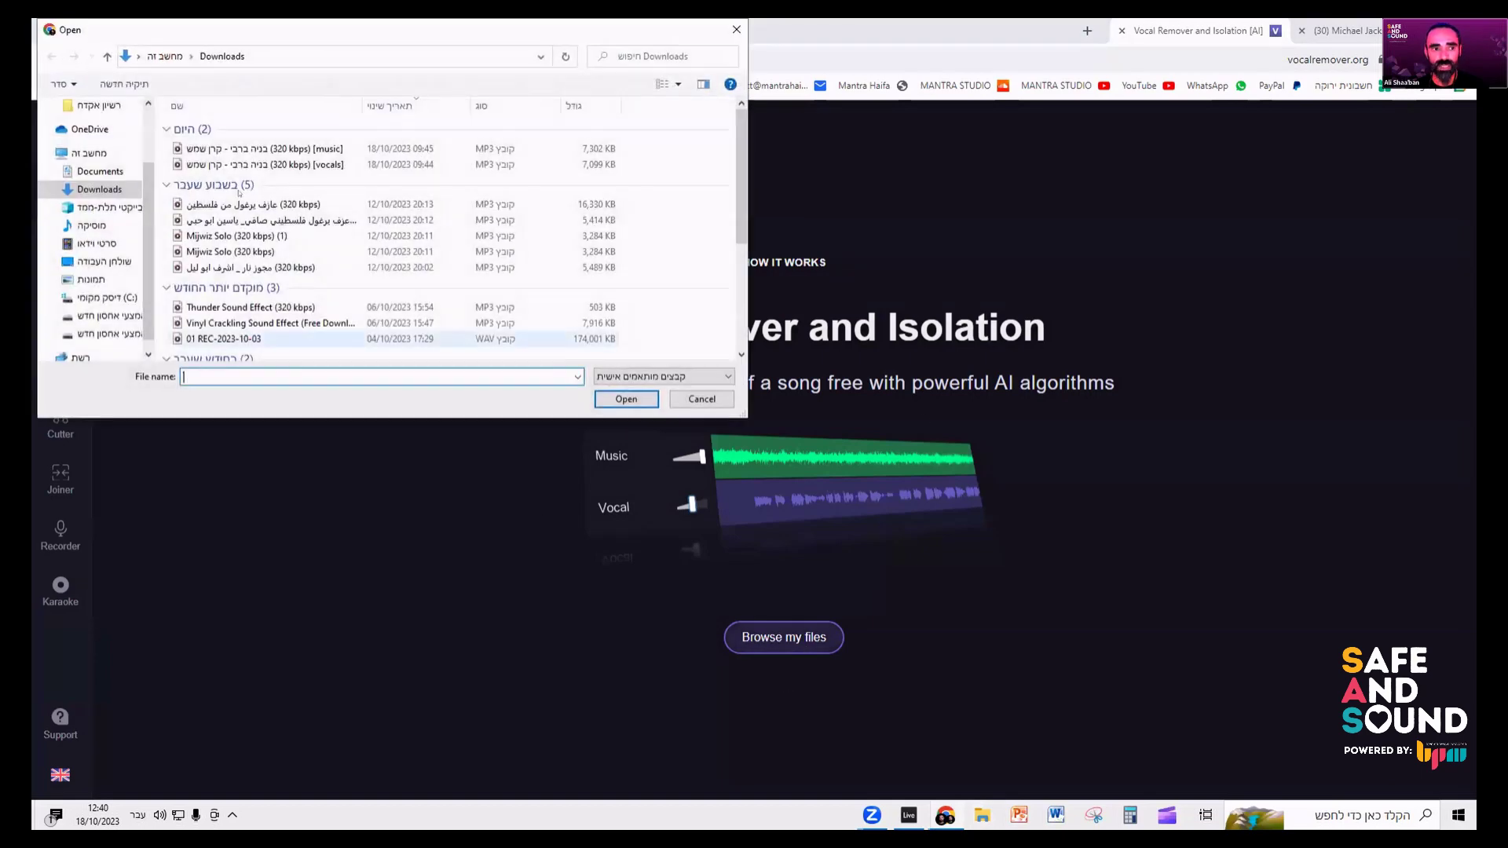
click(736, 29)
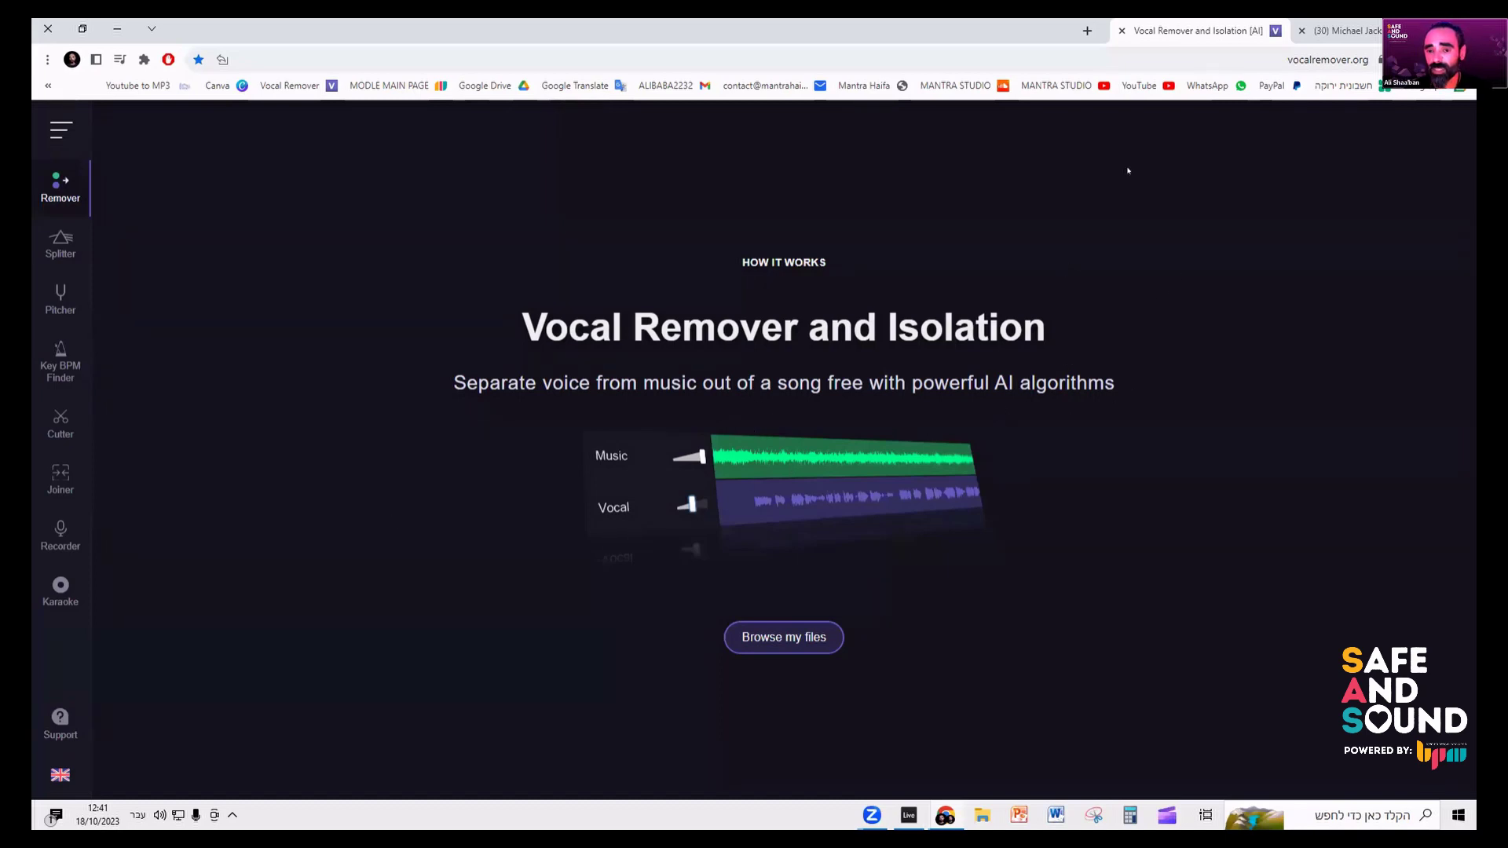
- Switch to the Billie Jean remix set in Ableton Live and unfold all five track groups from G VOCALS to G TRANSITIONS
click(117, 27)
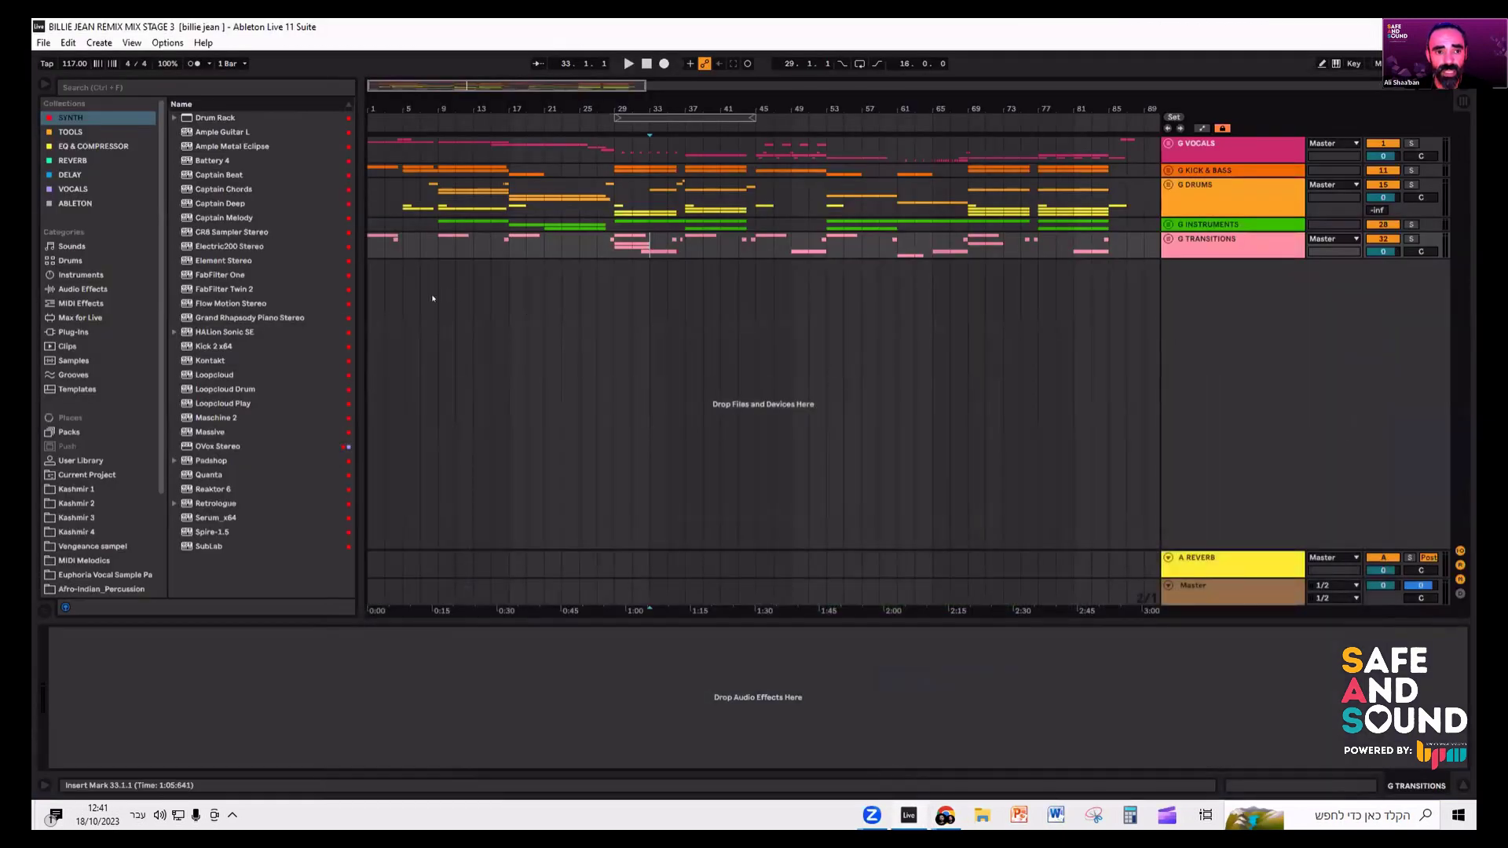
click(370, 251)
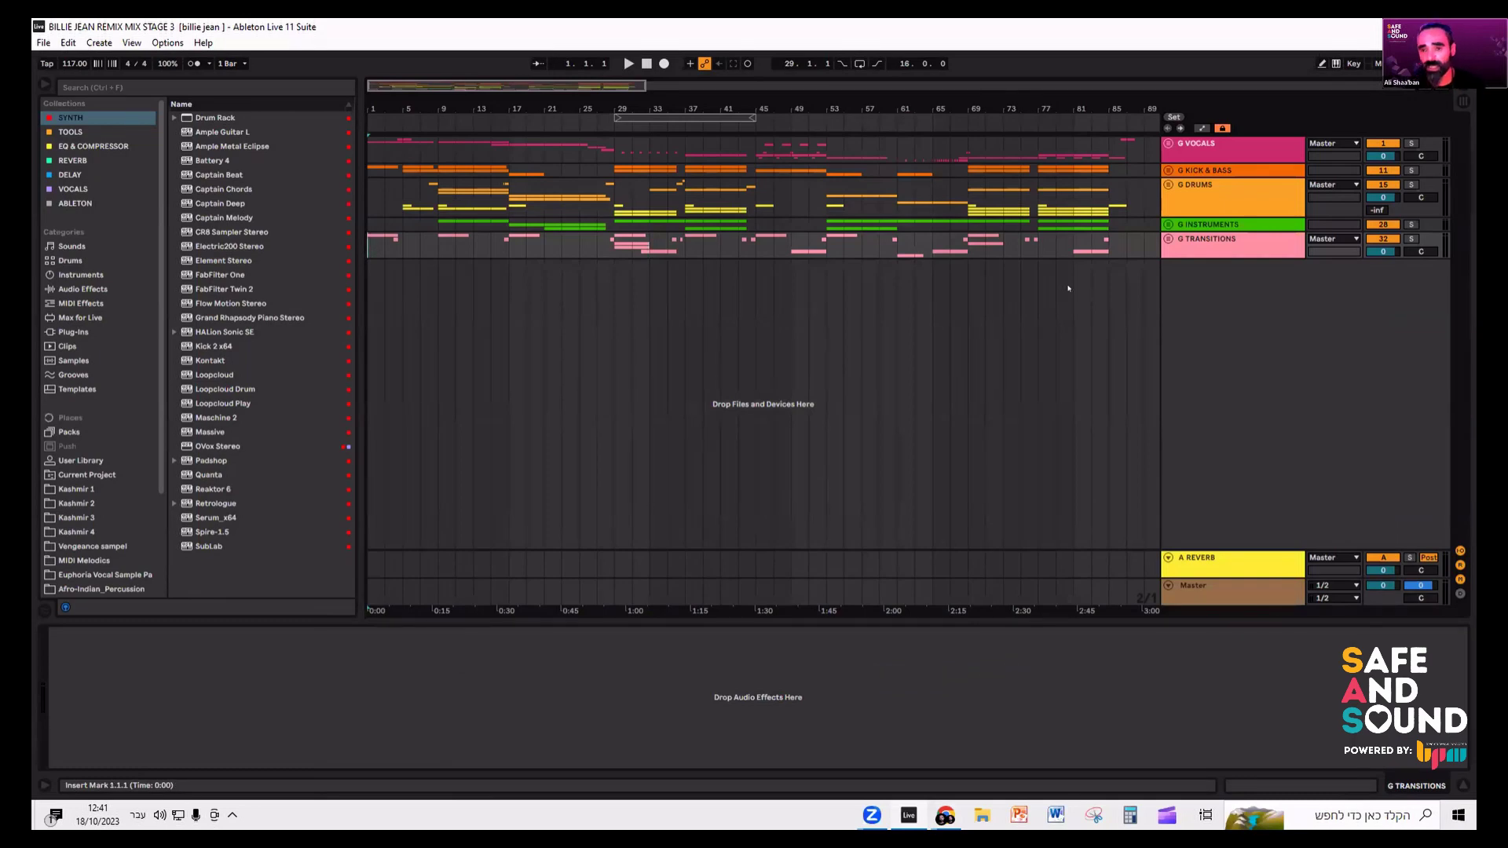
click(1190, 145)
shift+click(1179, 242)
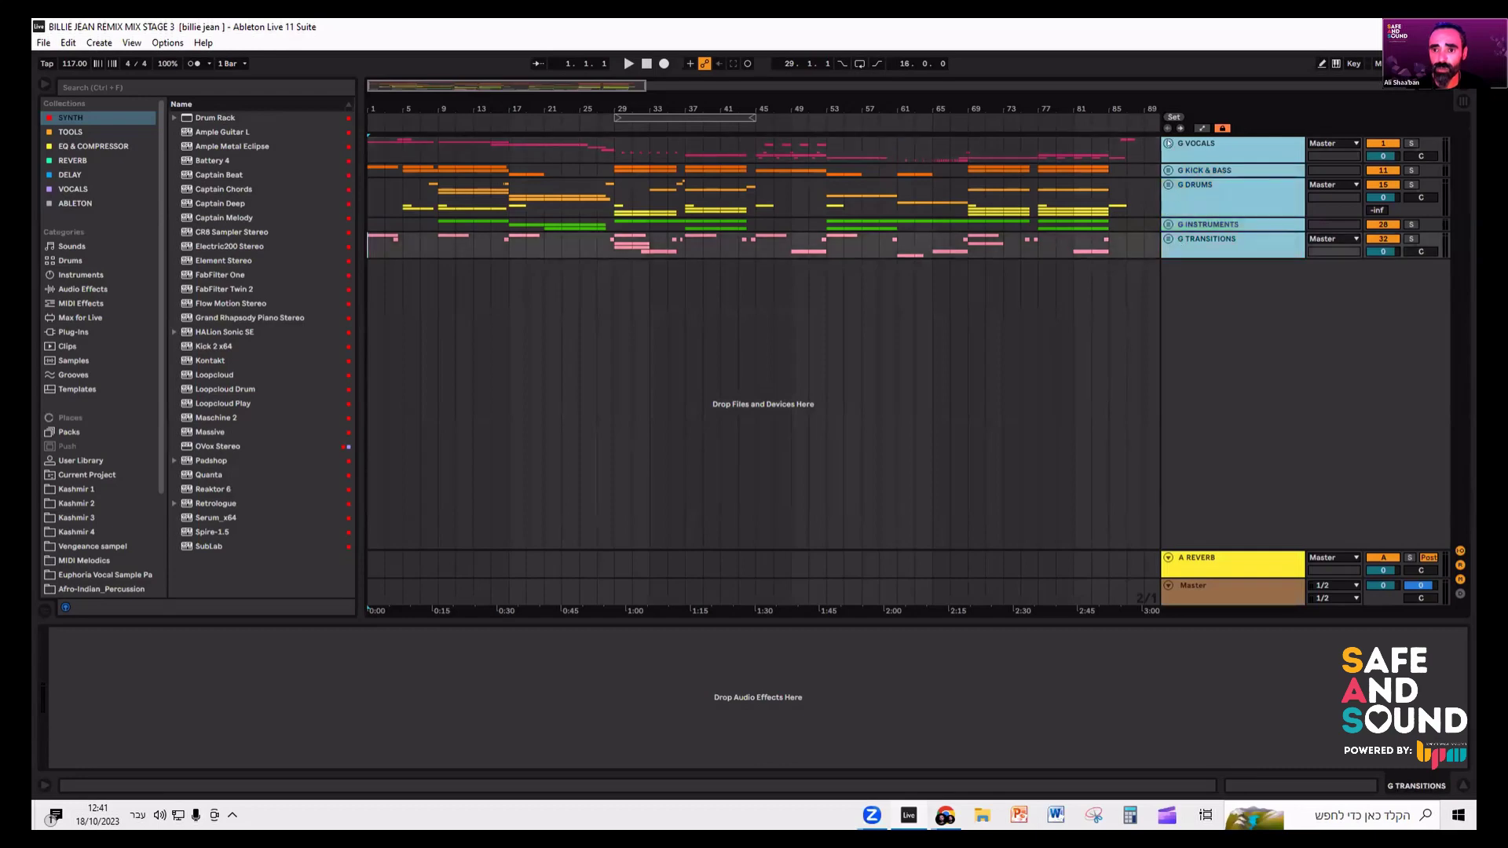
key(u)
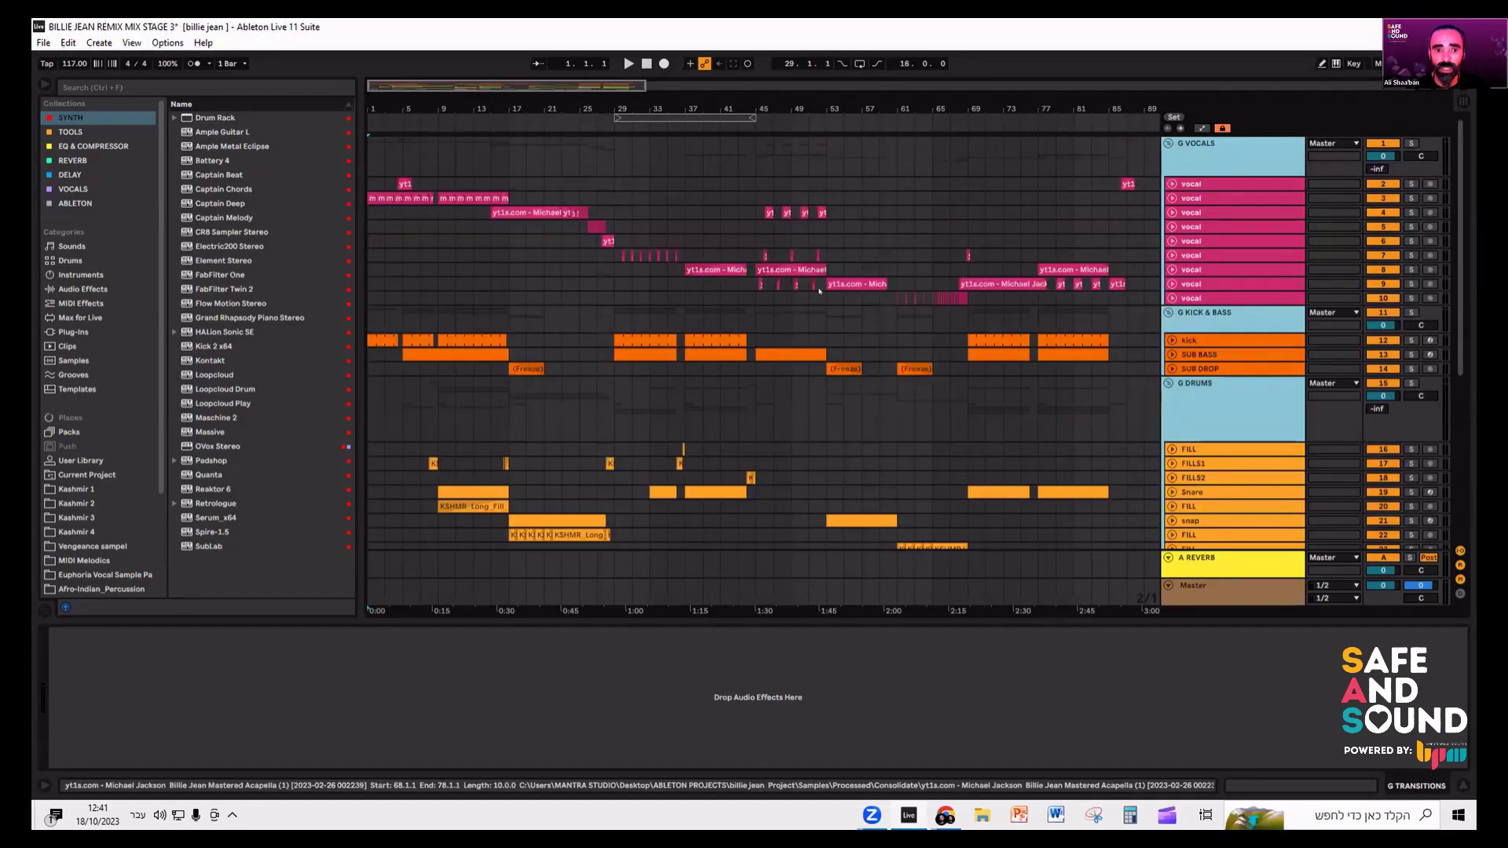
- Look over the clips in the unfolded vocal, kick and bass, drum, instrument and transition tracks, selecting the first kick clip
scroll(807, 338, down, 5)
scroll(808, 338, up, 5)
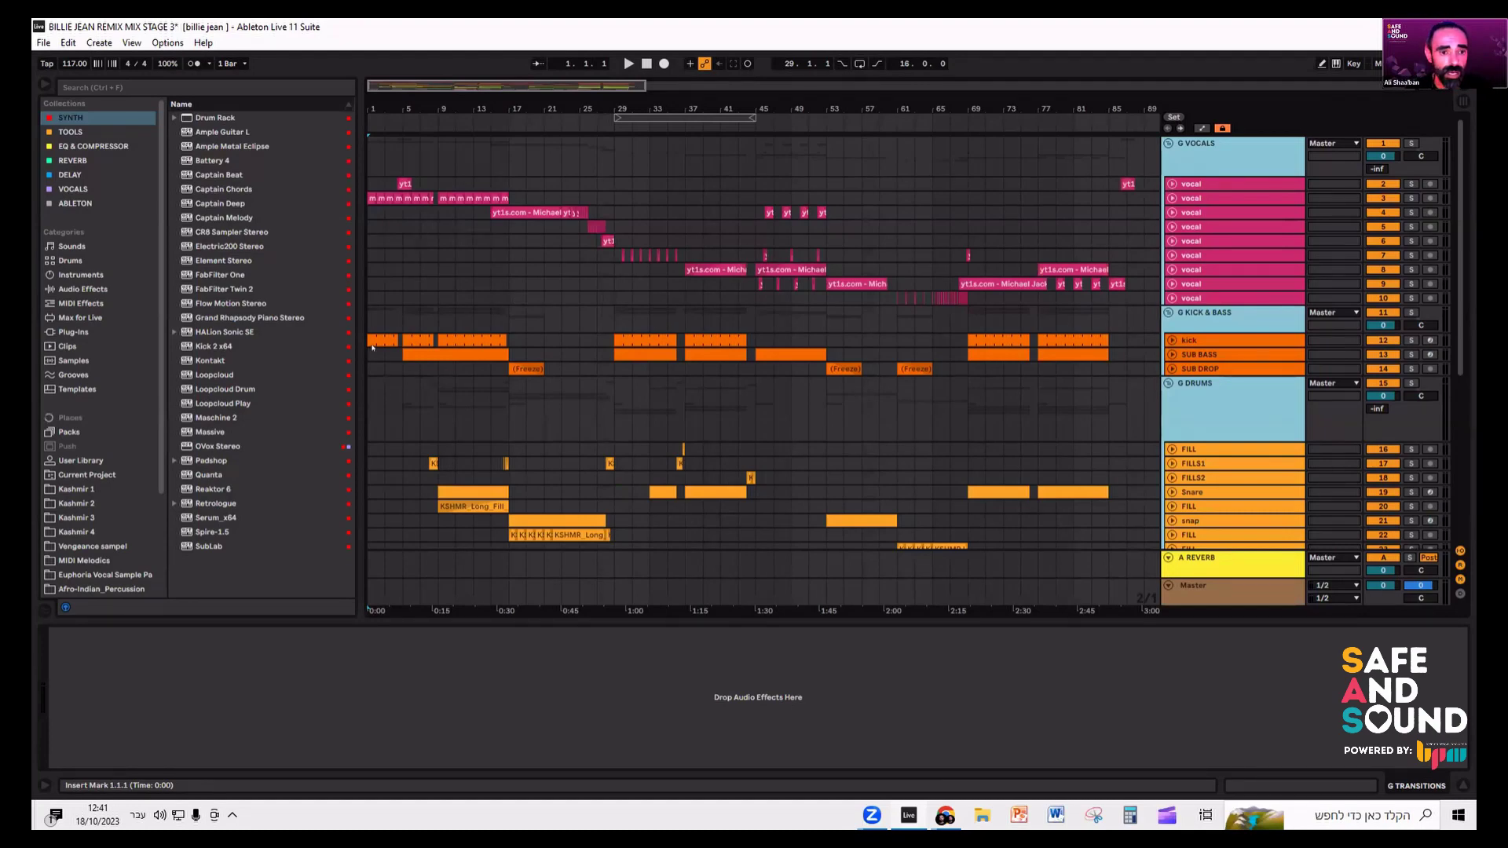
click(399, 342)
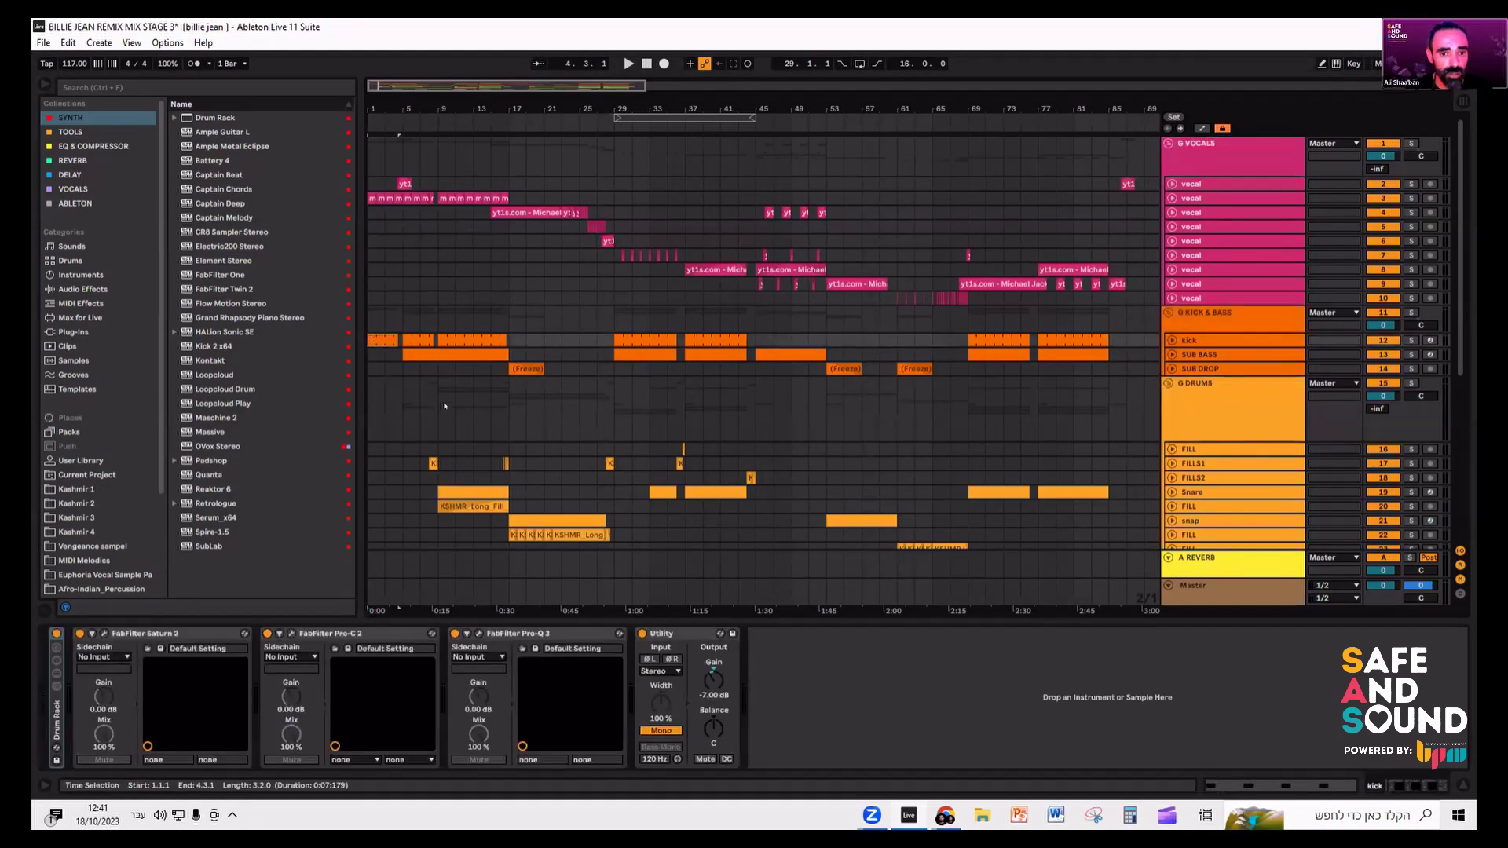
scroll(695, 323, down, 6)
scroll(381, 338, up, 5)
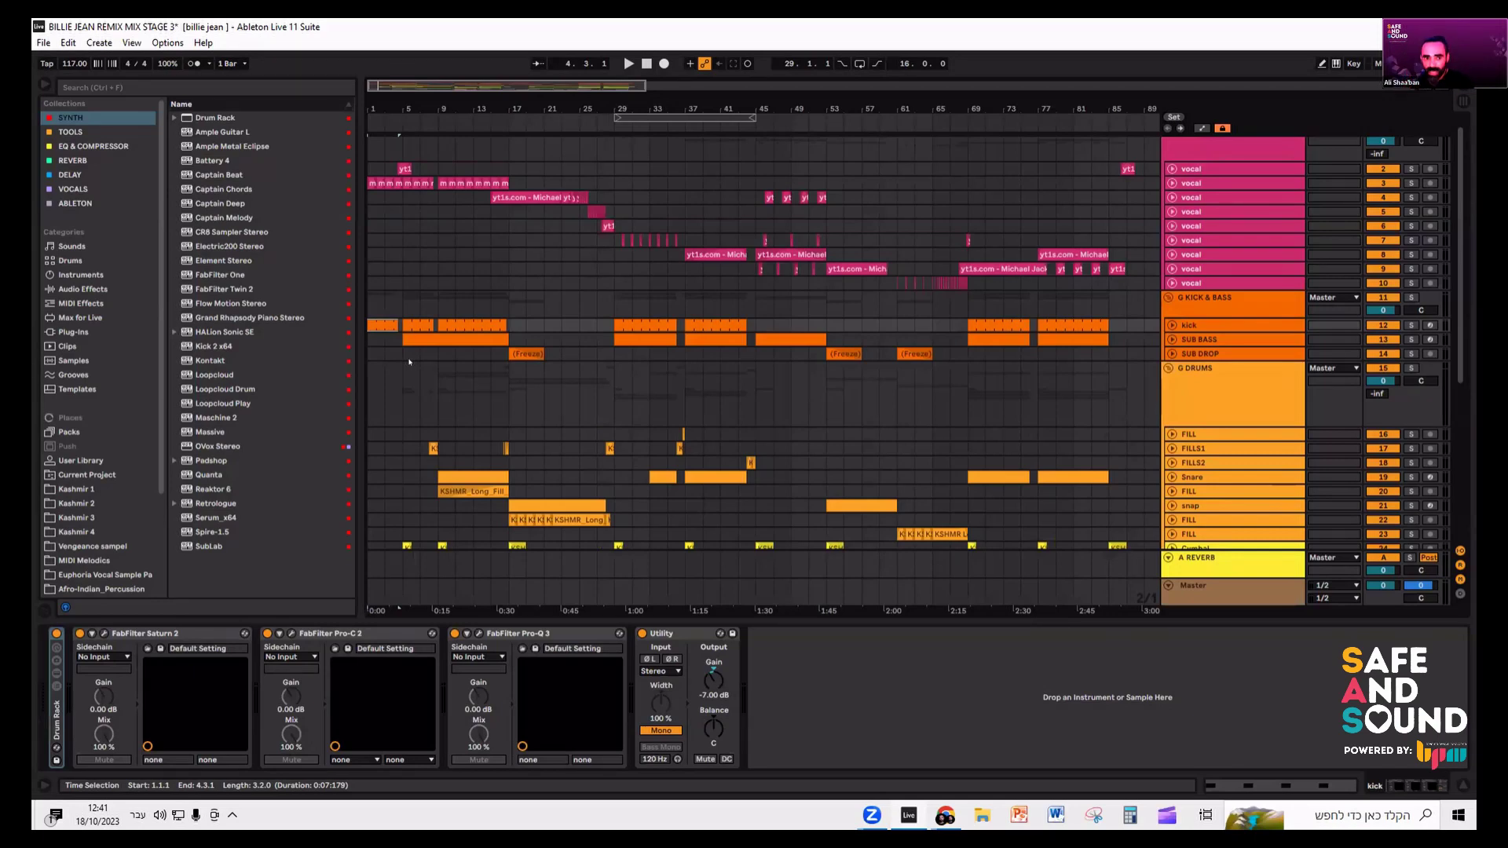
scroll(446, 350, down, 5)
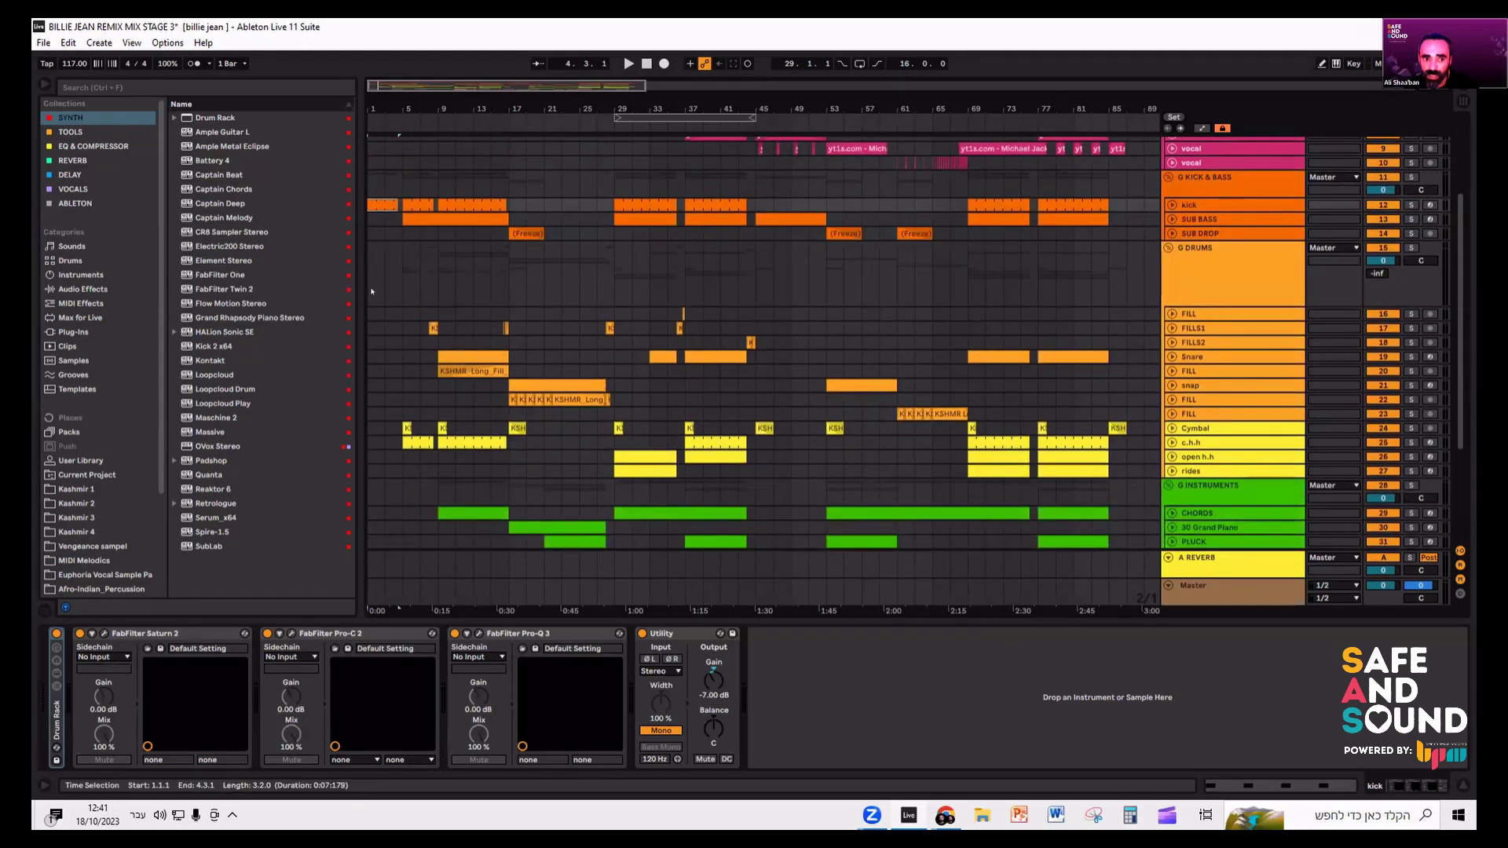
scroll(534, 388, down, 3)
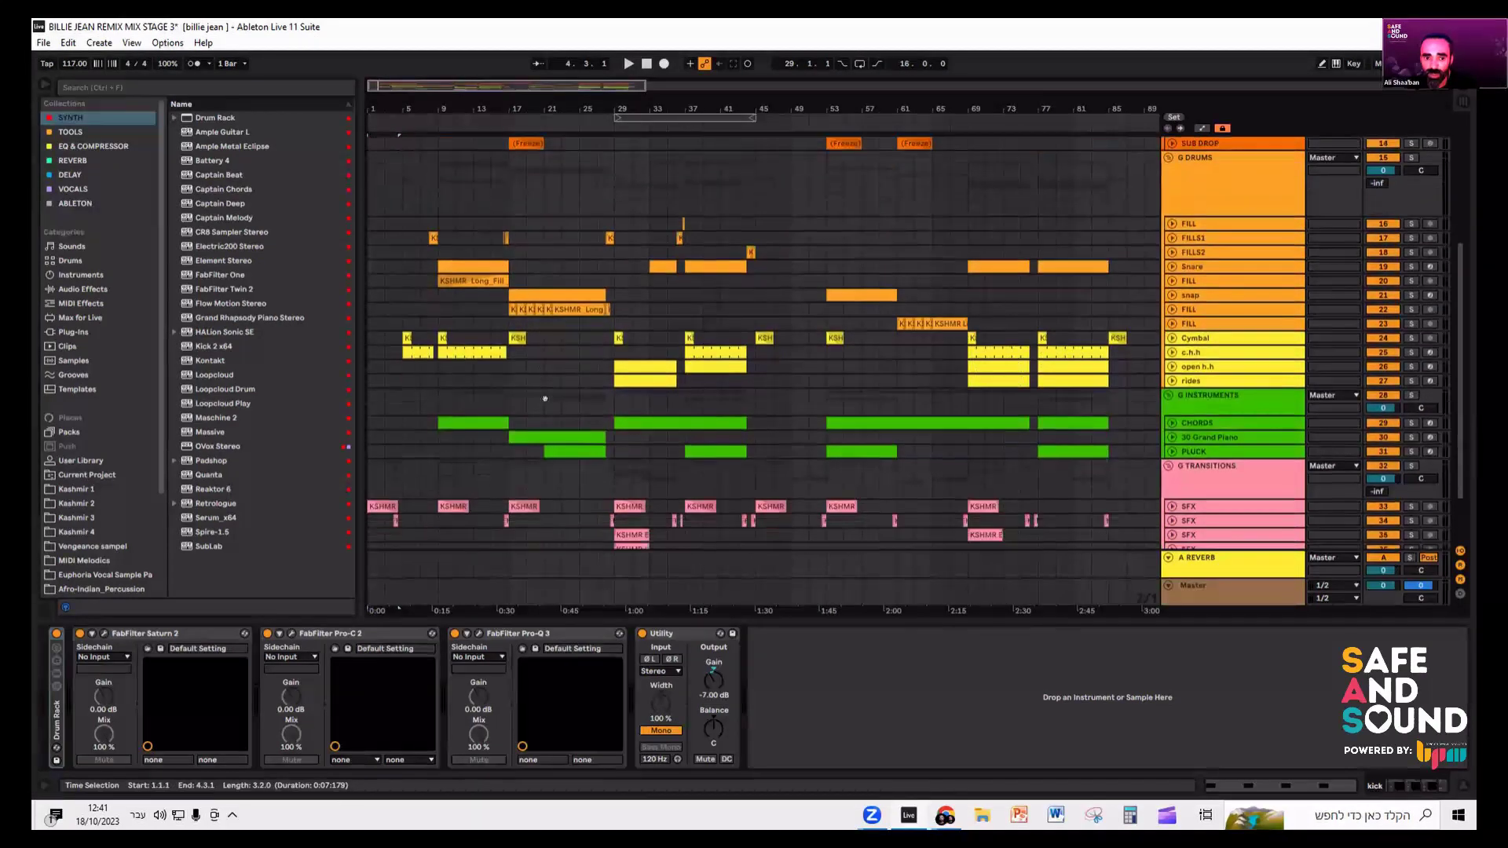
scroll(550, 404, up, 6)
scroll(552, 407, down, 3)
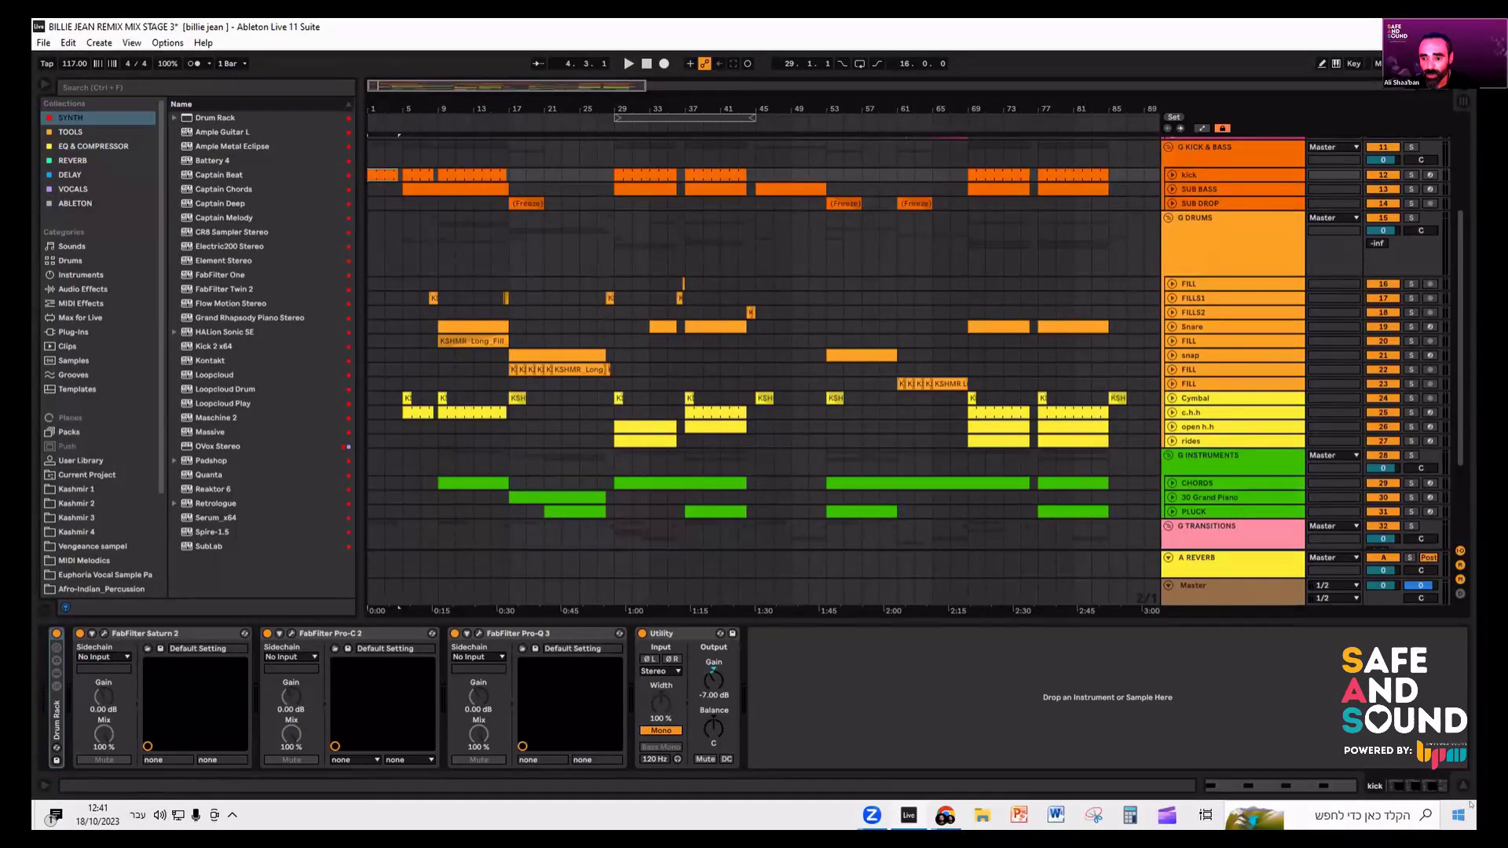
- Hide the device view and the browser, and fit the whole song into the width of the arrangement
click(1462, 787)
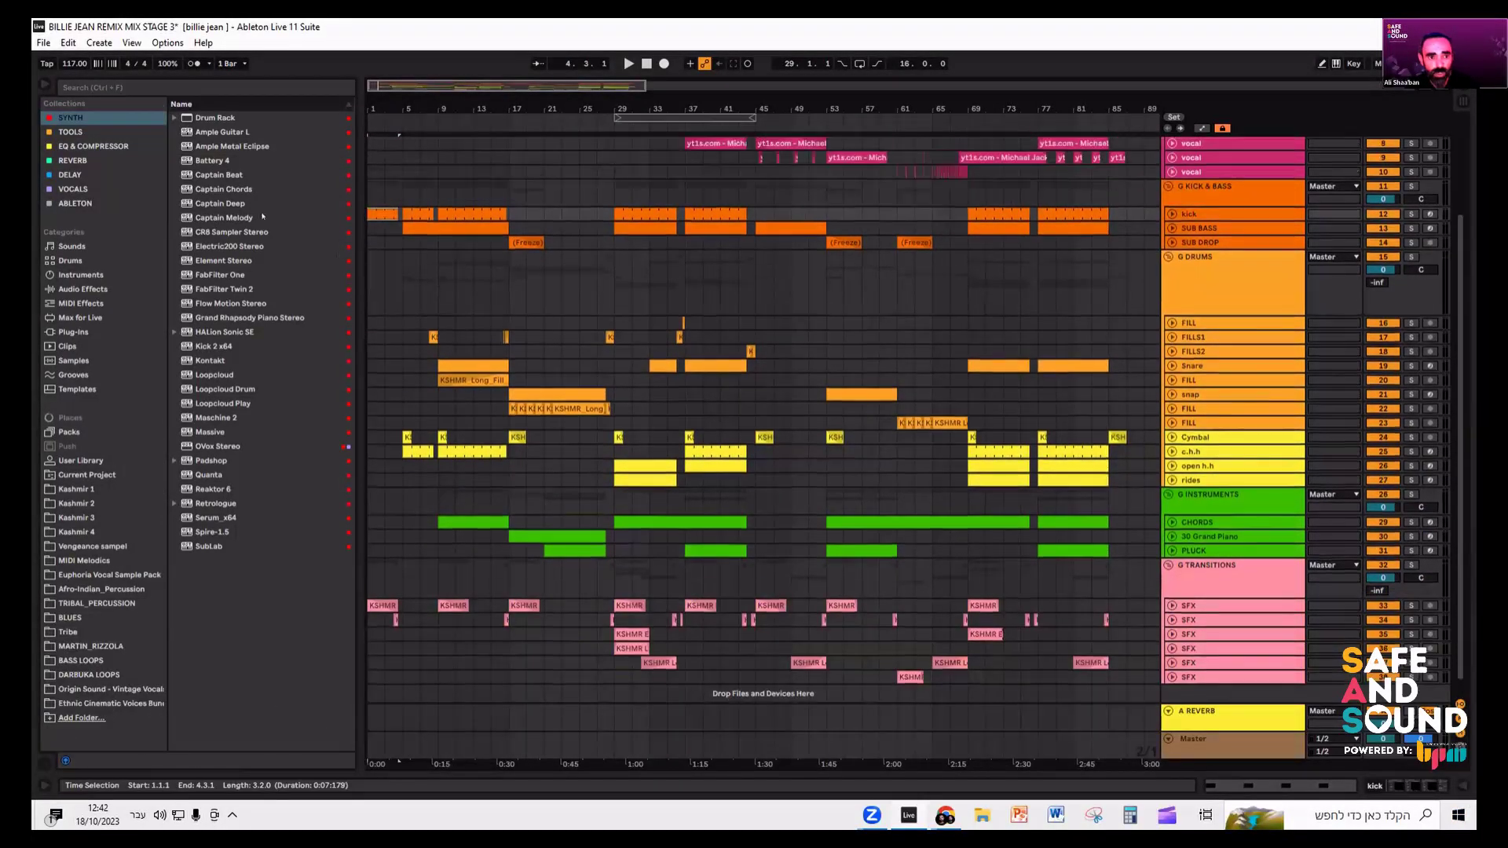
click(45, 81)
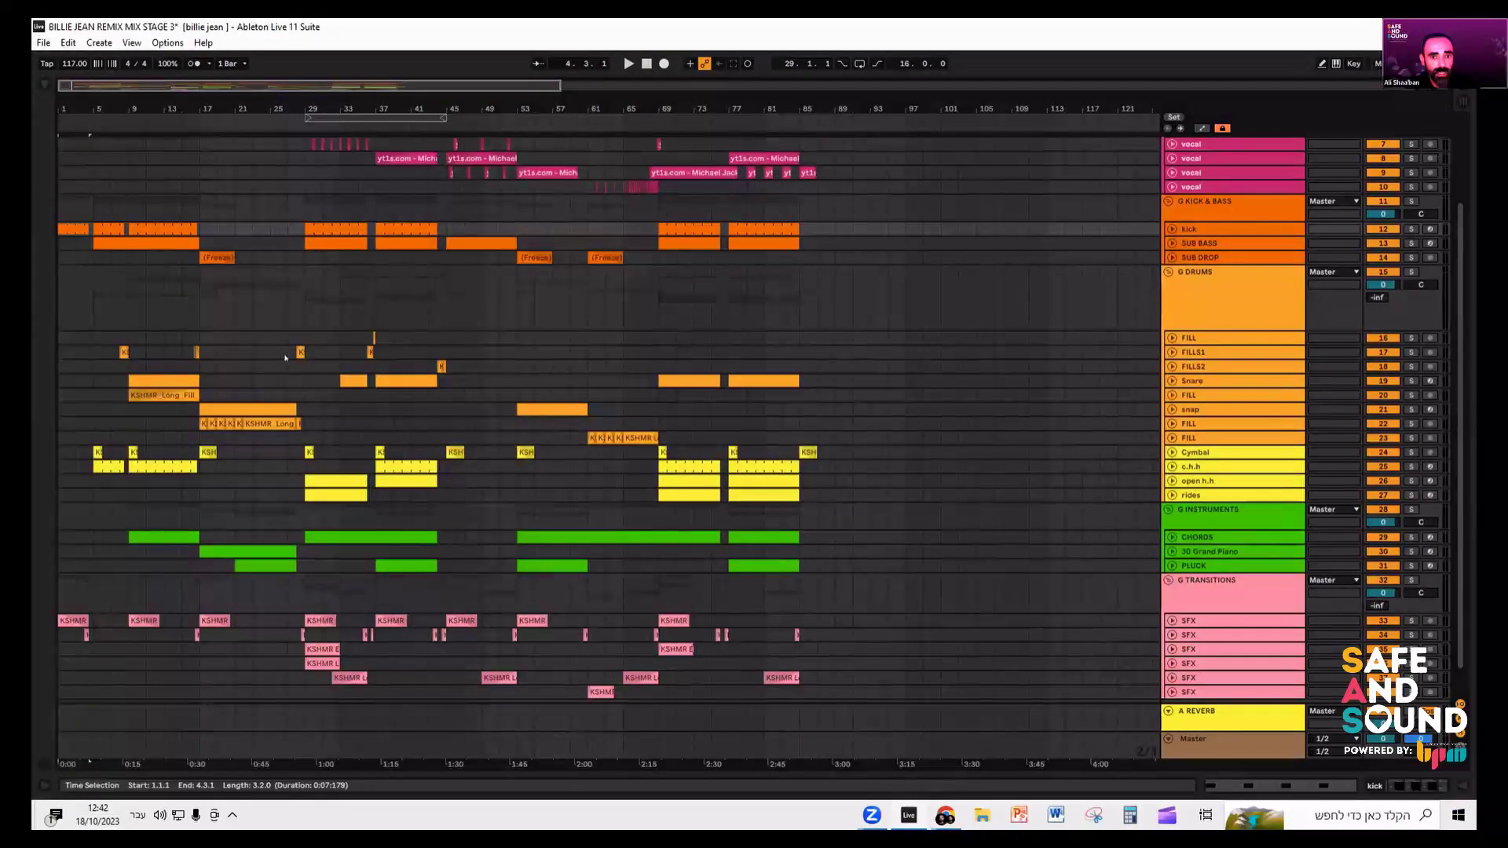
key(minus)
drag(417, 288, 105, 324)
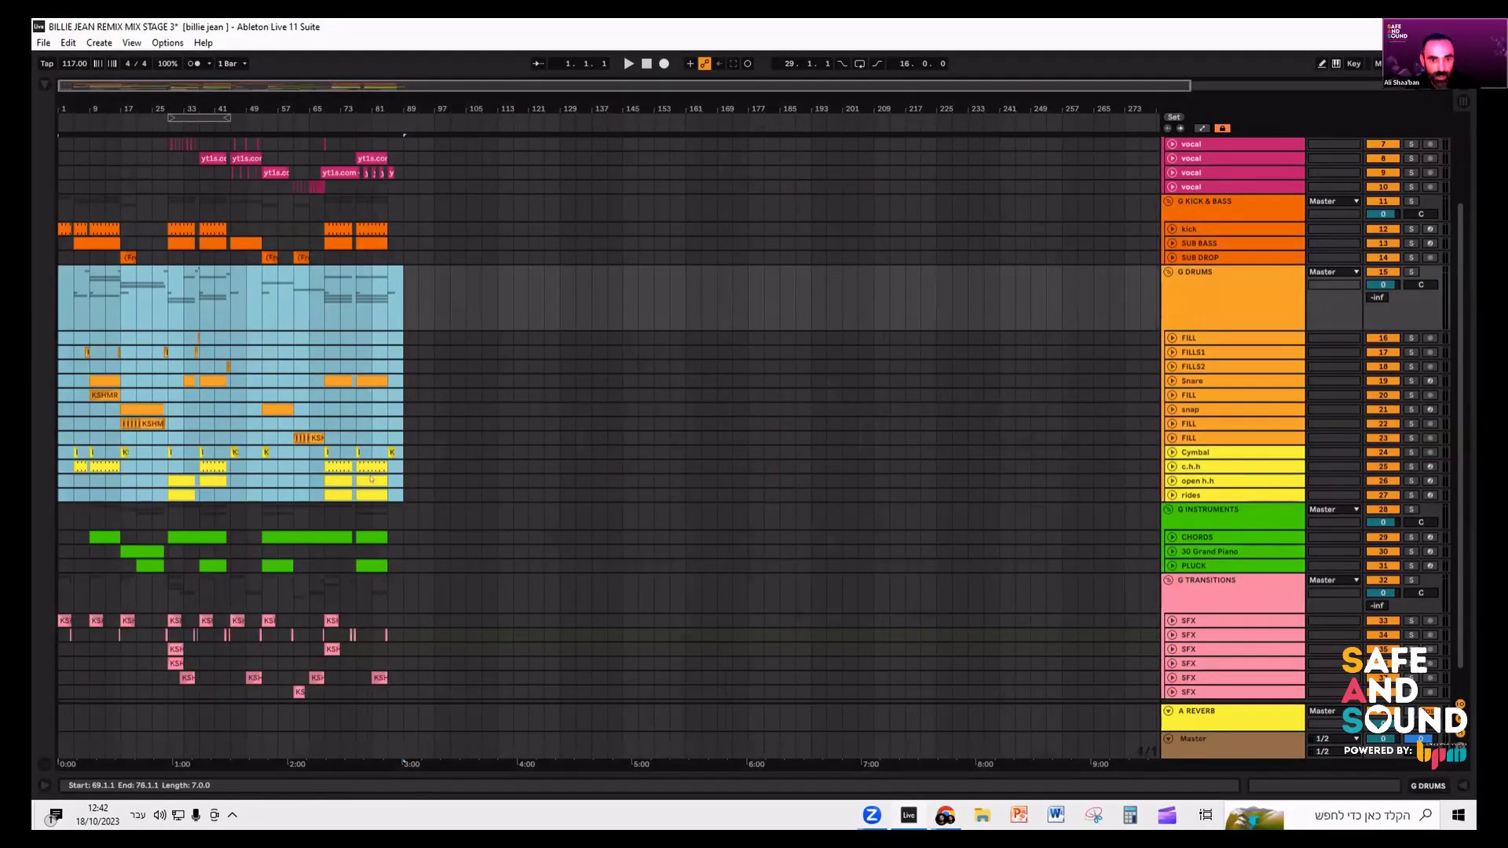
key(z)
click(537, 364)
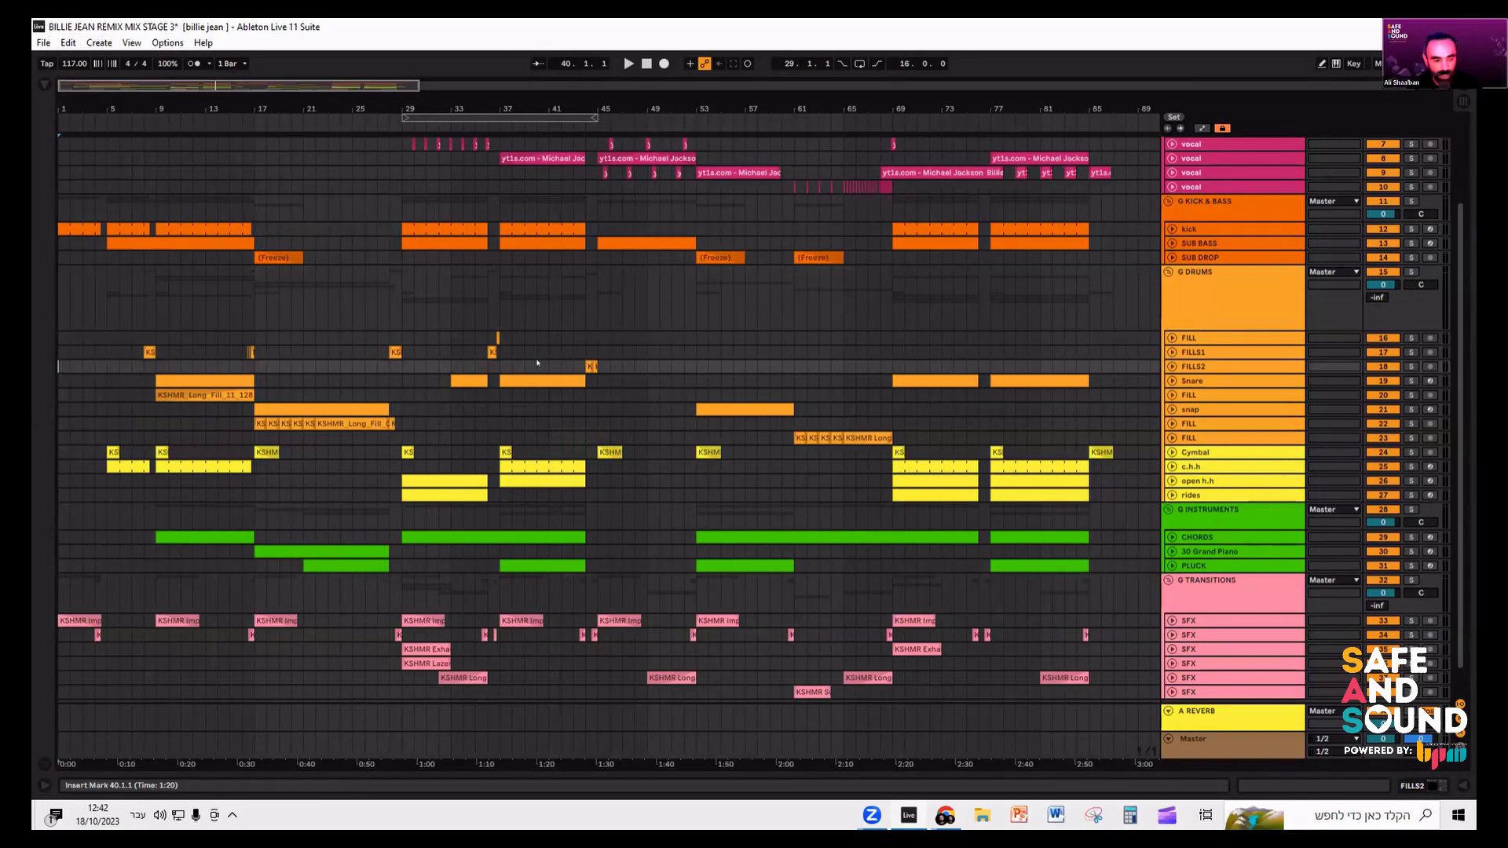
- Play the remix from the start and examine the tracks of the G VOCALS group, from the first vocal track to the last
key(Home)
key(space)
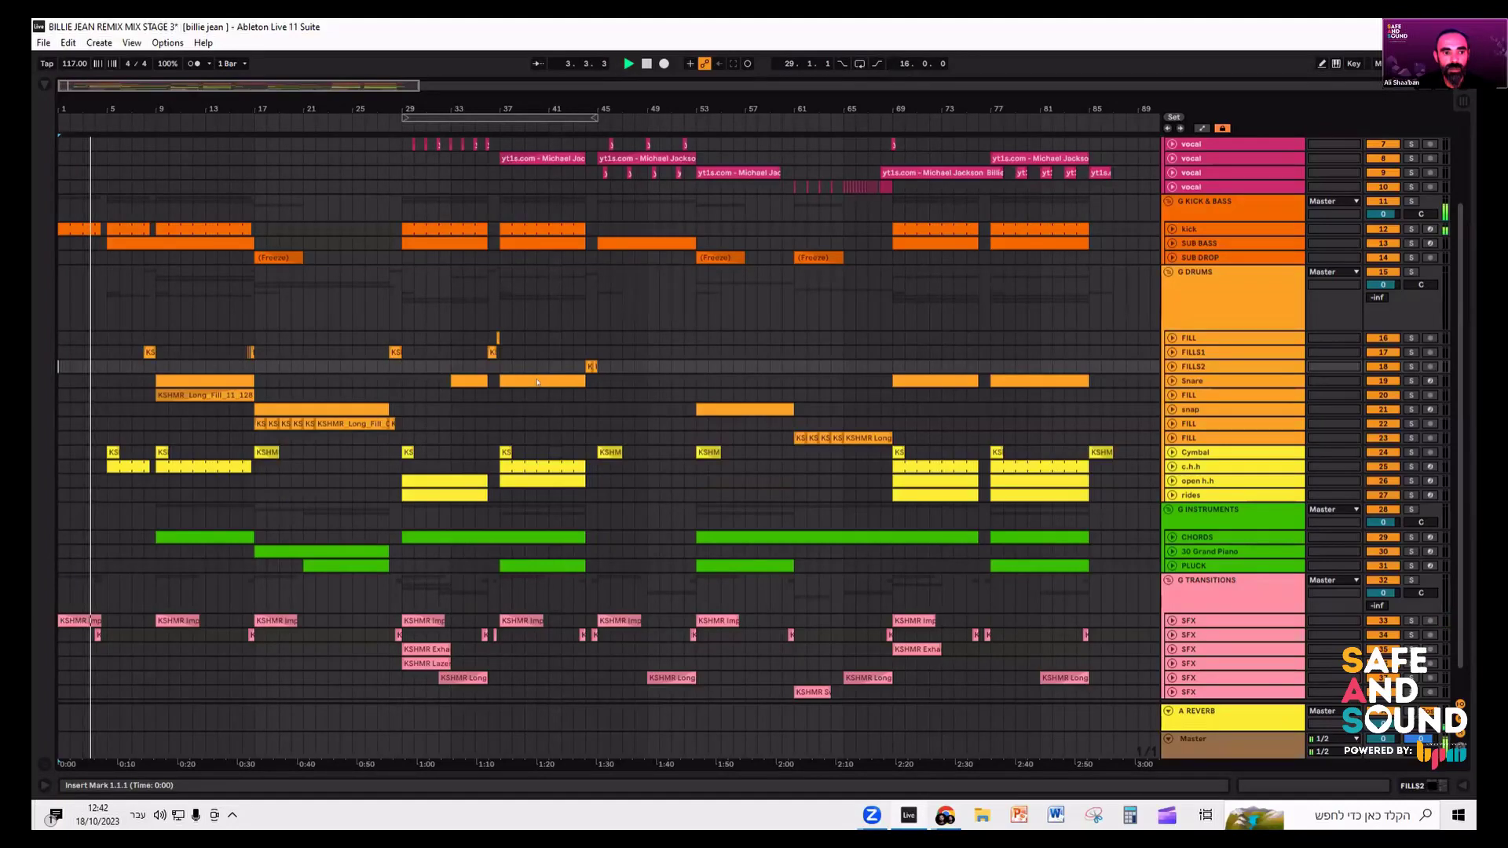
scroll(537, 382, up, 3)
scroll(538, 382, up, 1)
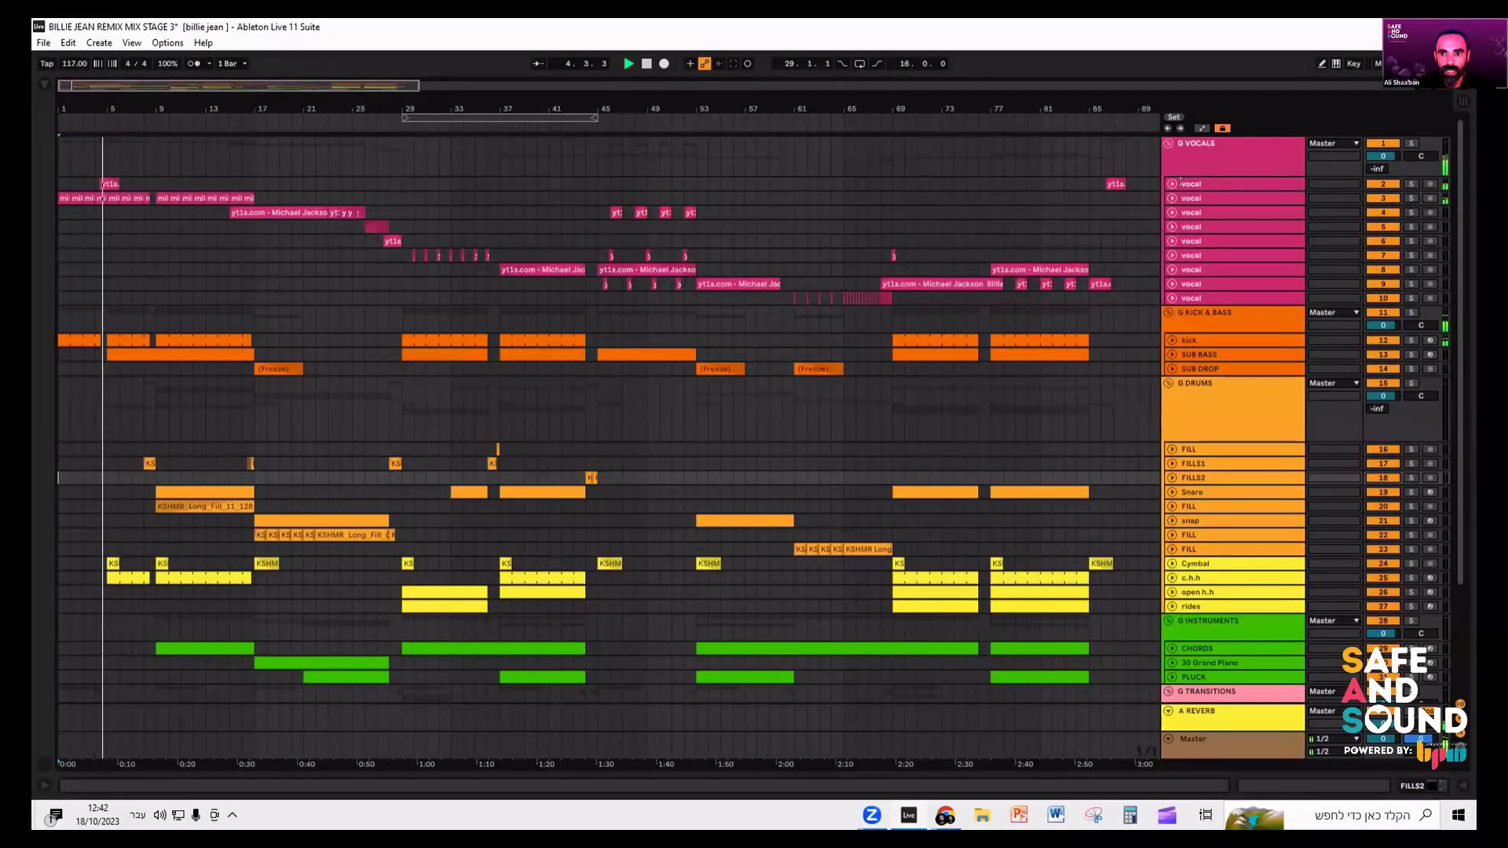
click(1202, 184)
click(1202, 298)
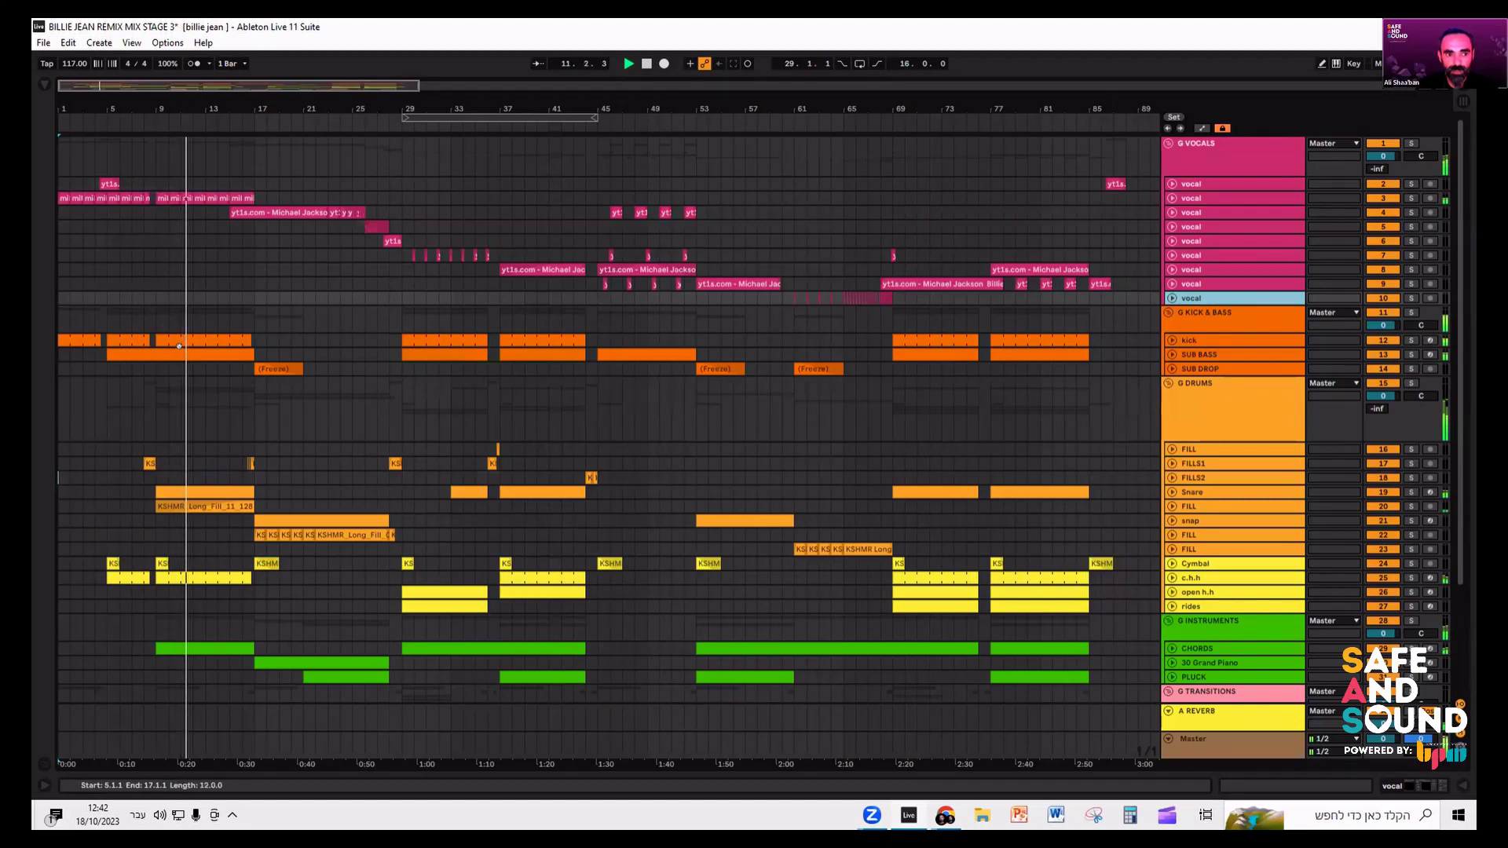
- View the MIDI notes of the CHORDS clip at bar 9 and the track's device chain, and hide the detail view again
scroll(200, 422, down, 4)
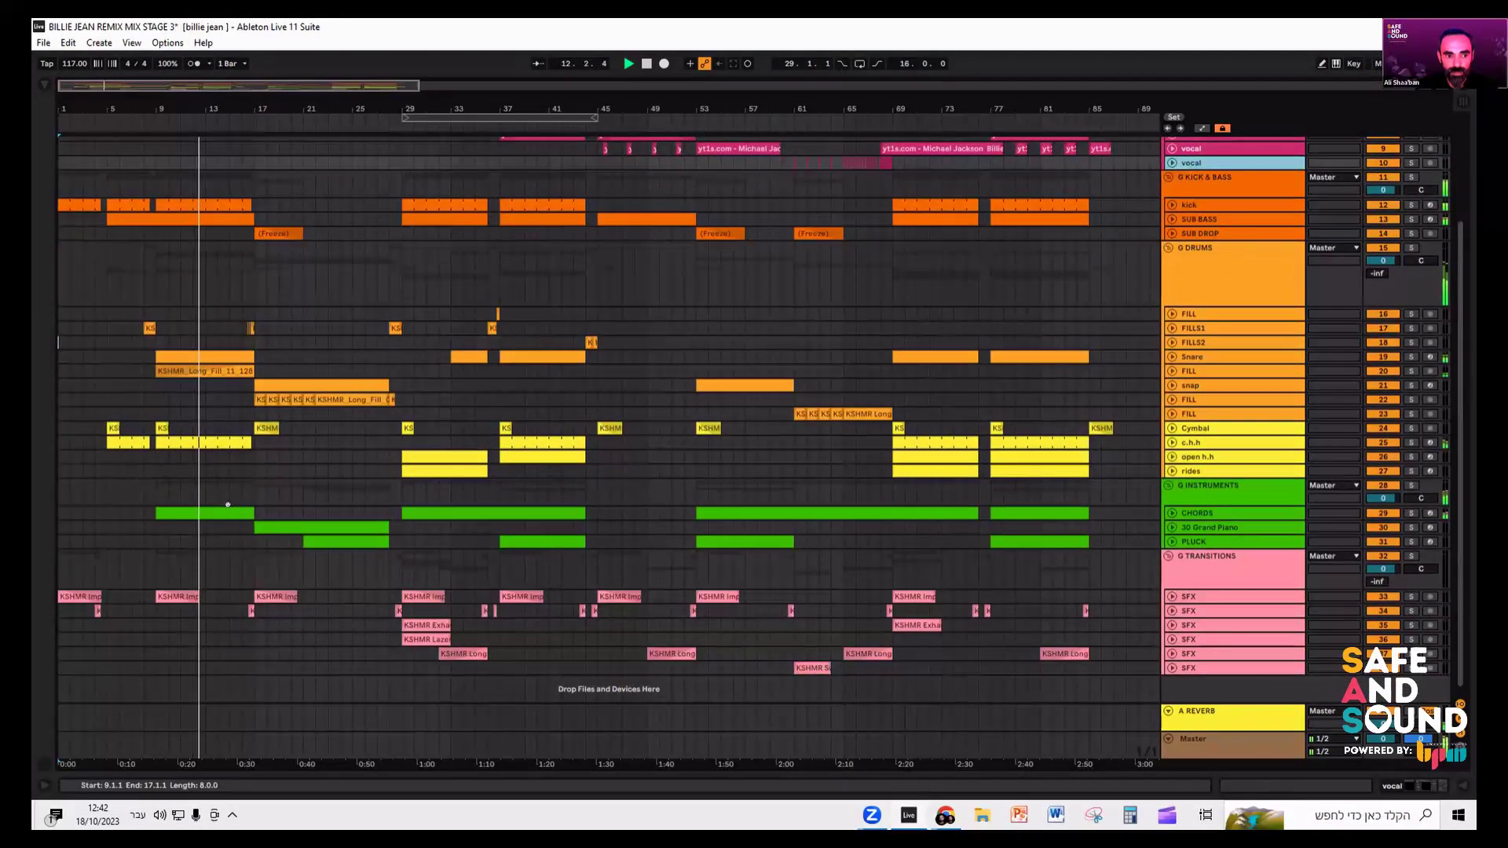
double_click(228, 506)
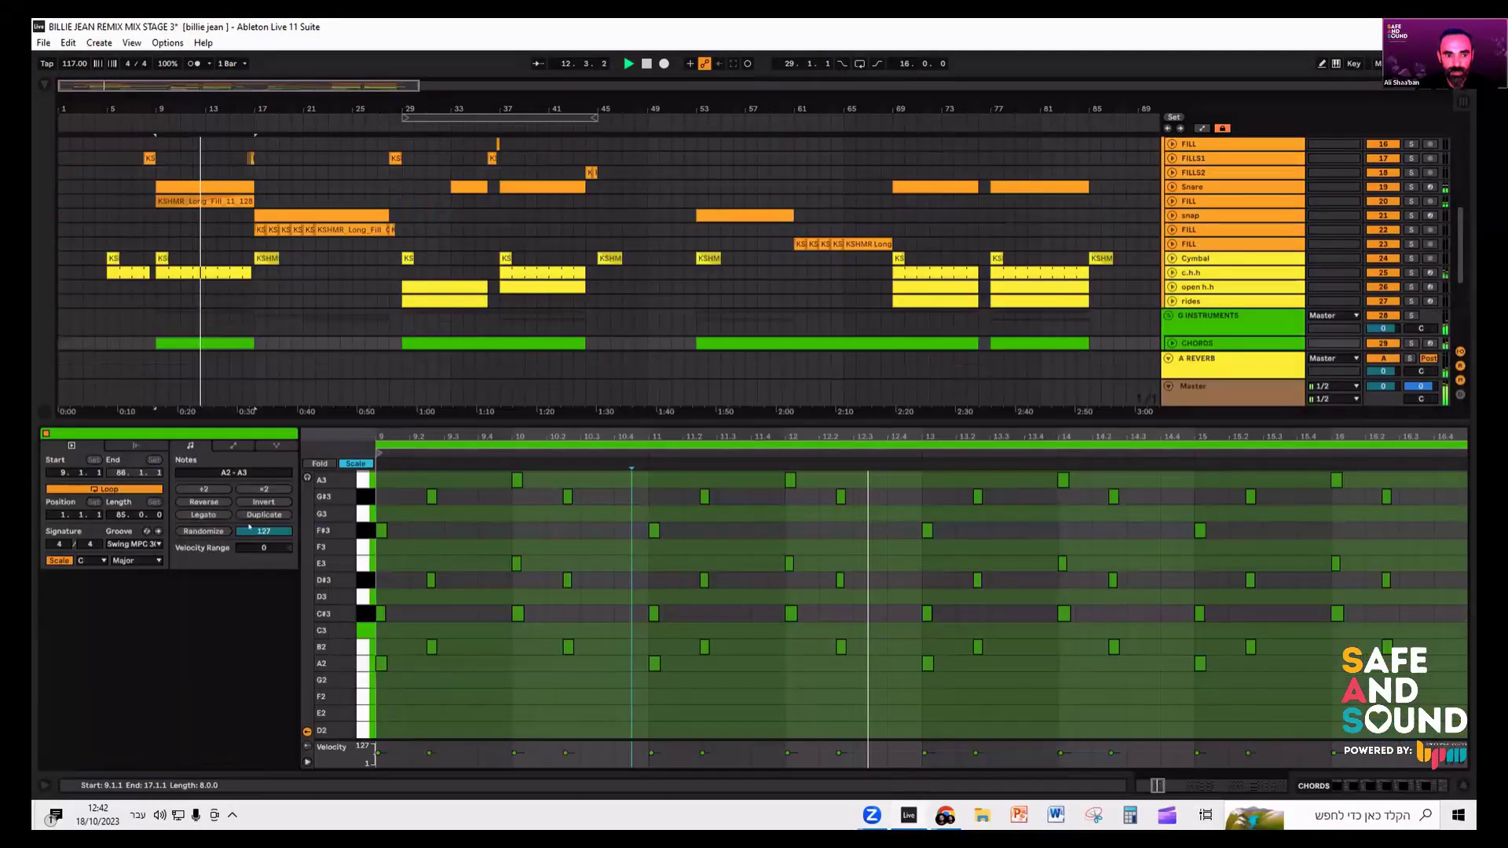
click(1405, 788)
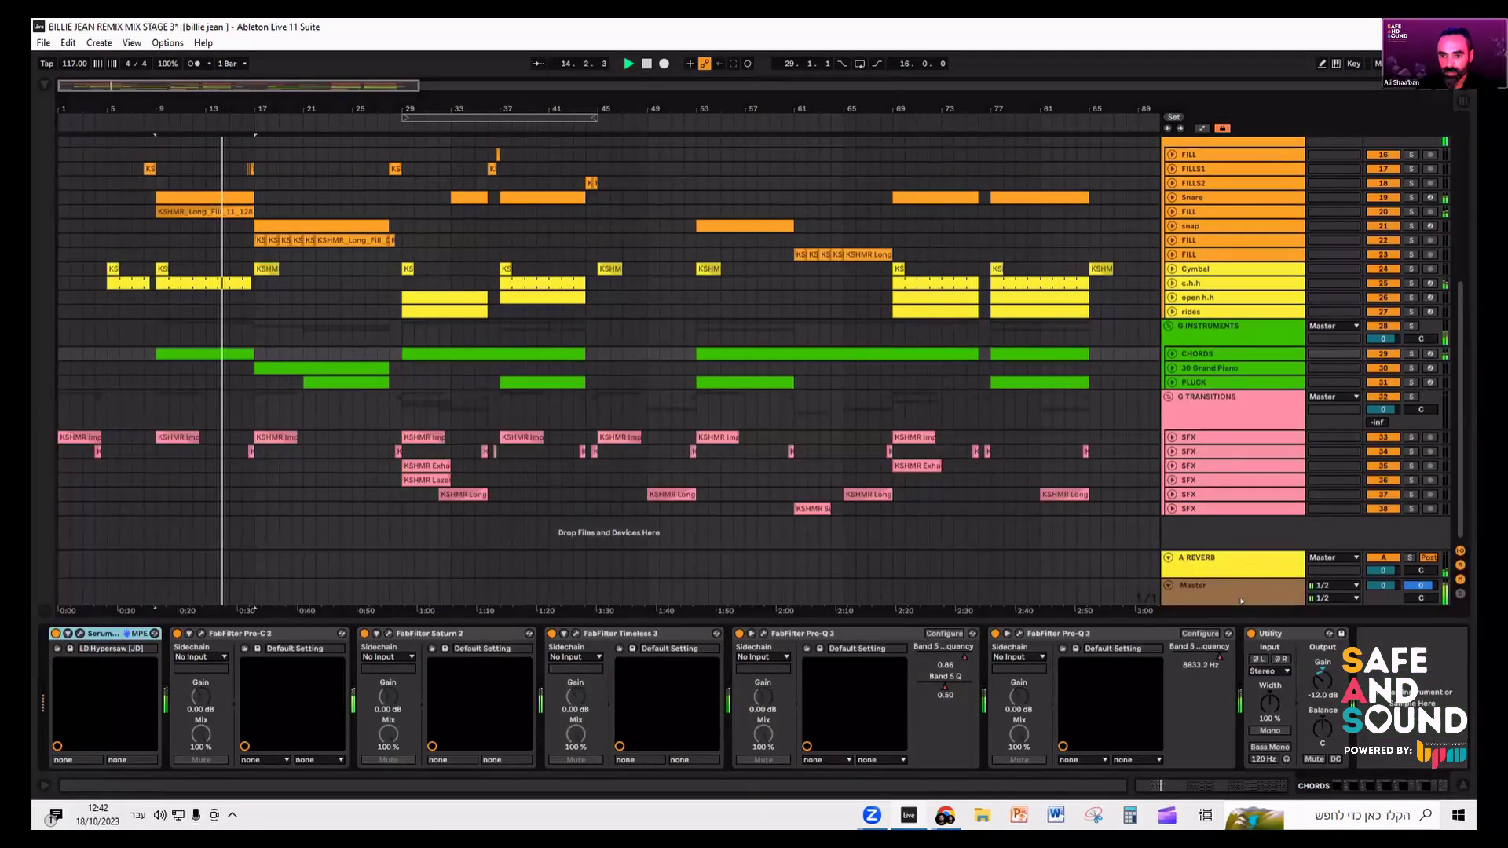
click(1459, 784)
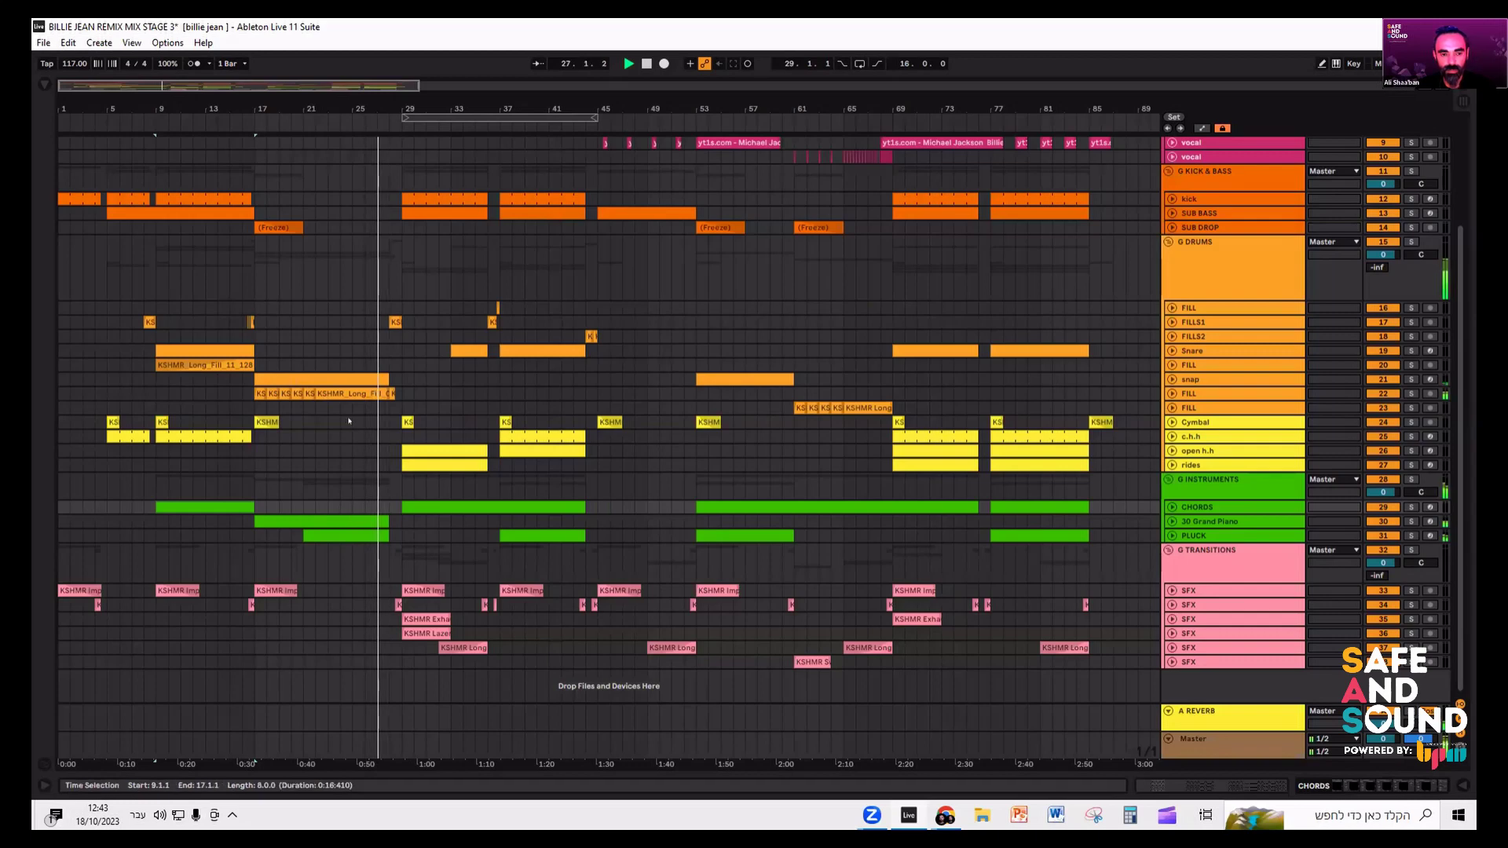
- Follow the playback through the section from bar 29, examining the short vocal chops around bars 34 to 36 up close
scroll(349, 421, up, 3)
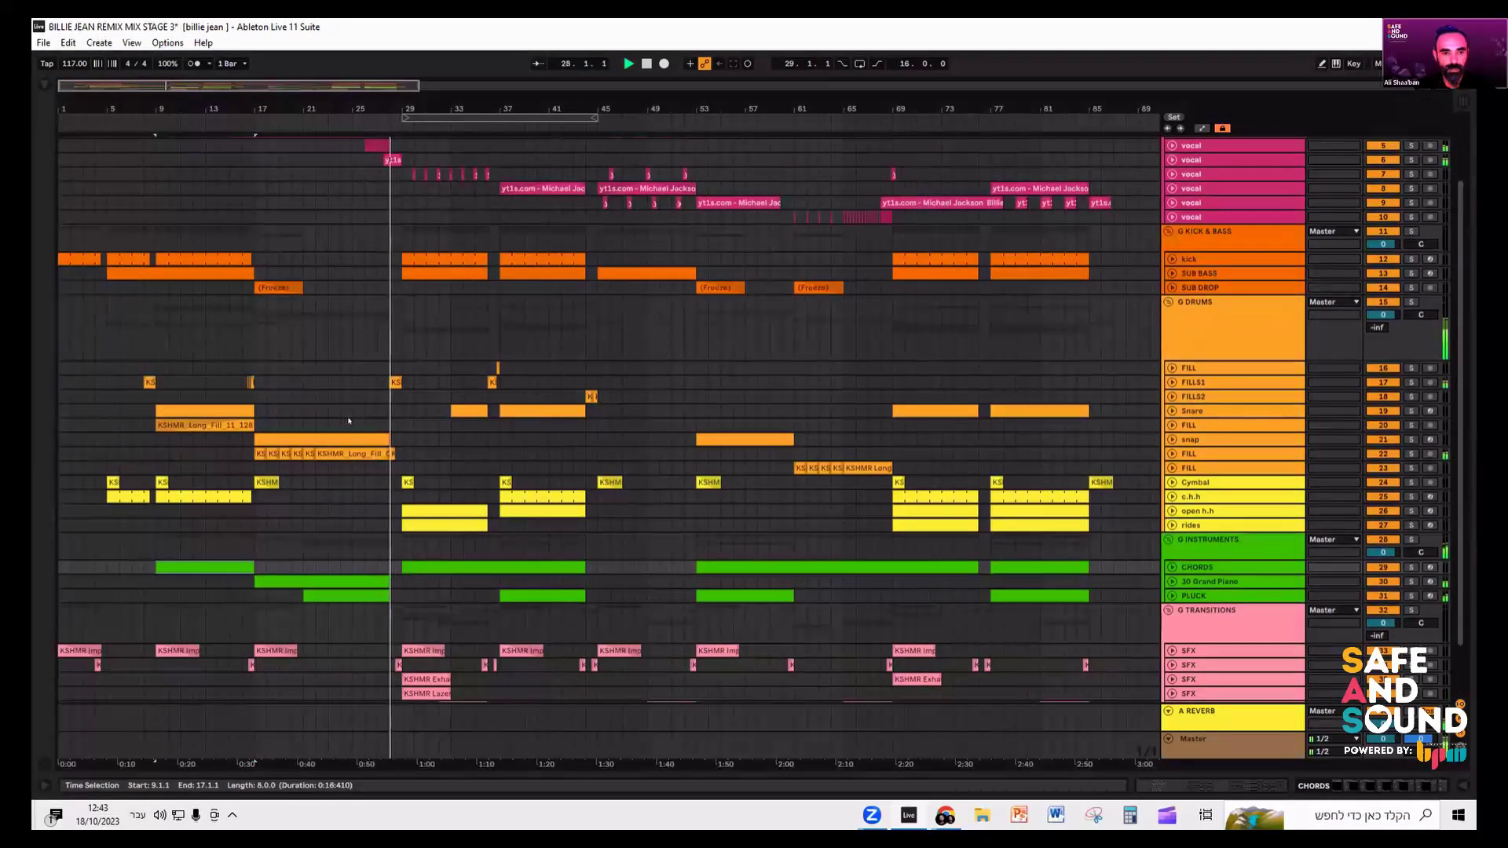
scroll(349, 421, up, 2)
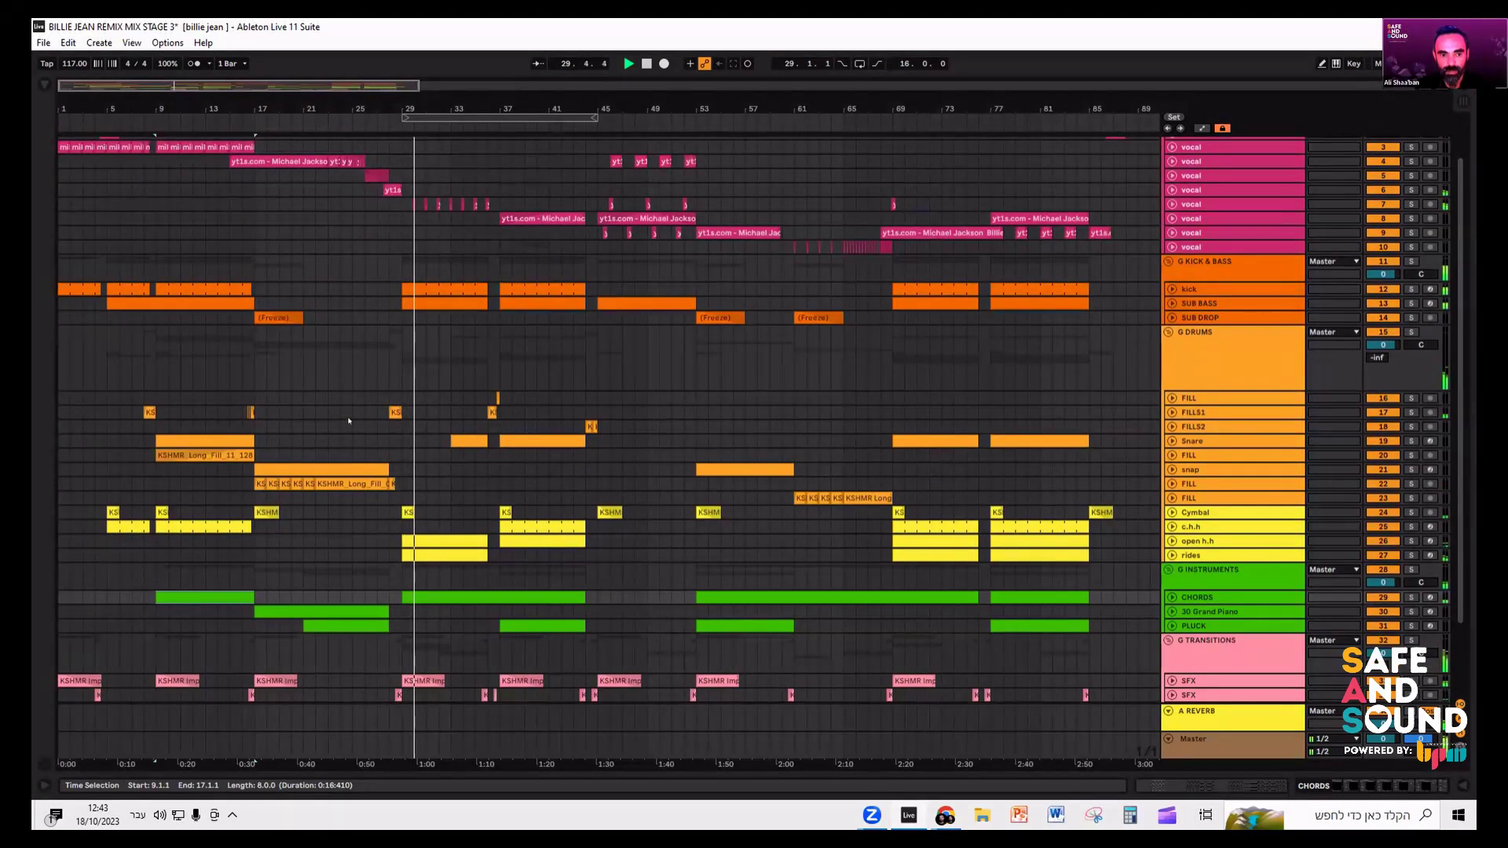
scroll(363, 412, down, 2)
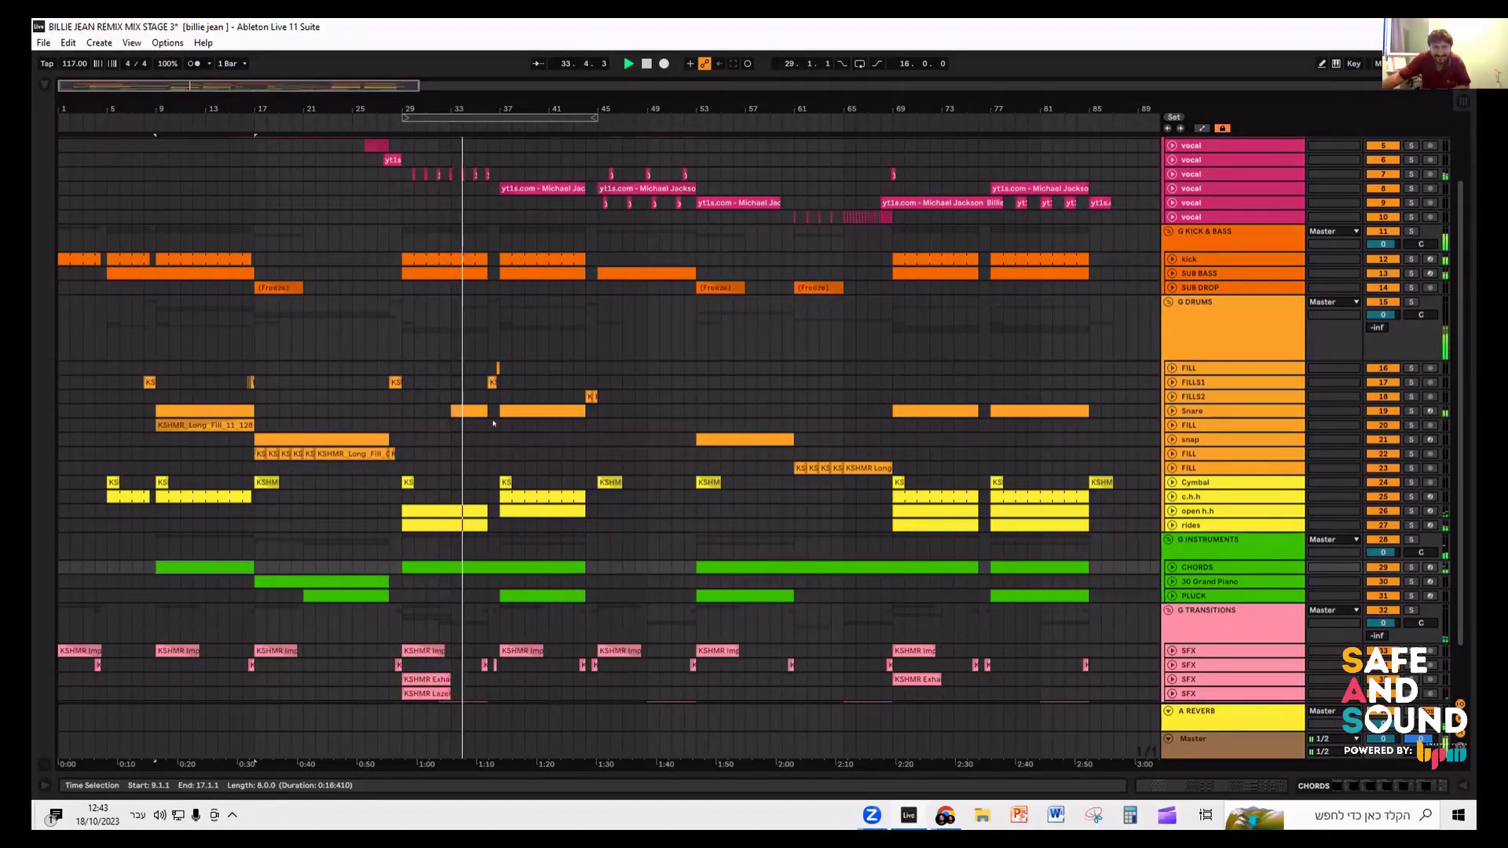
scroll(471, 424, up, 2)
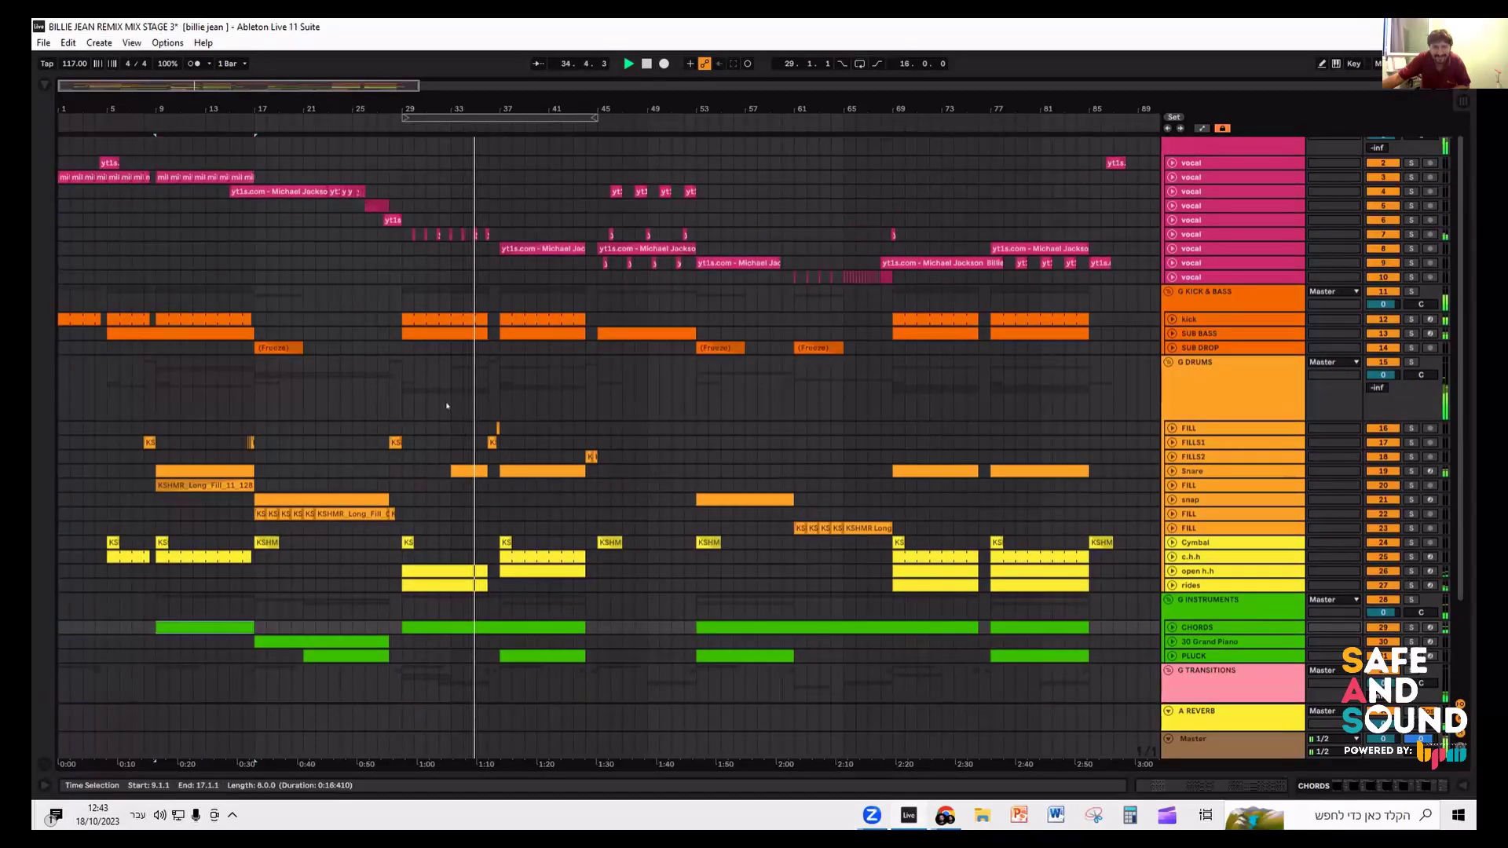
scroll(468, 229, up, 5)
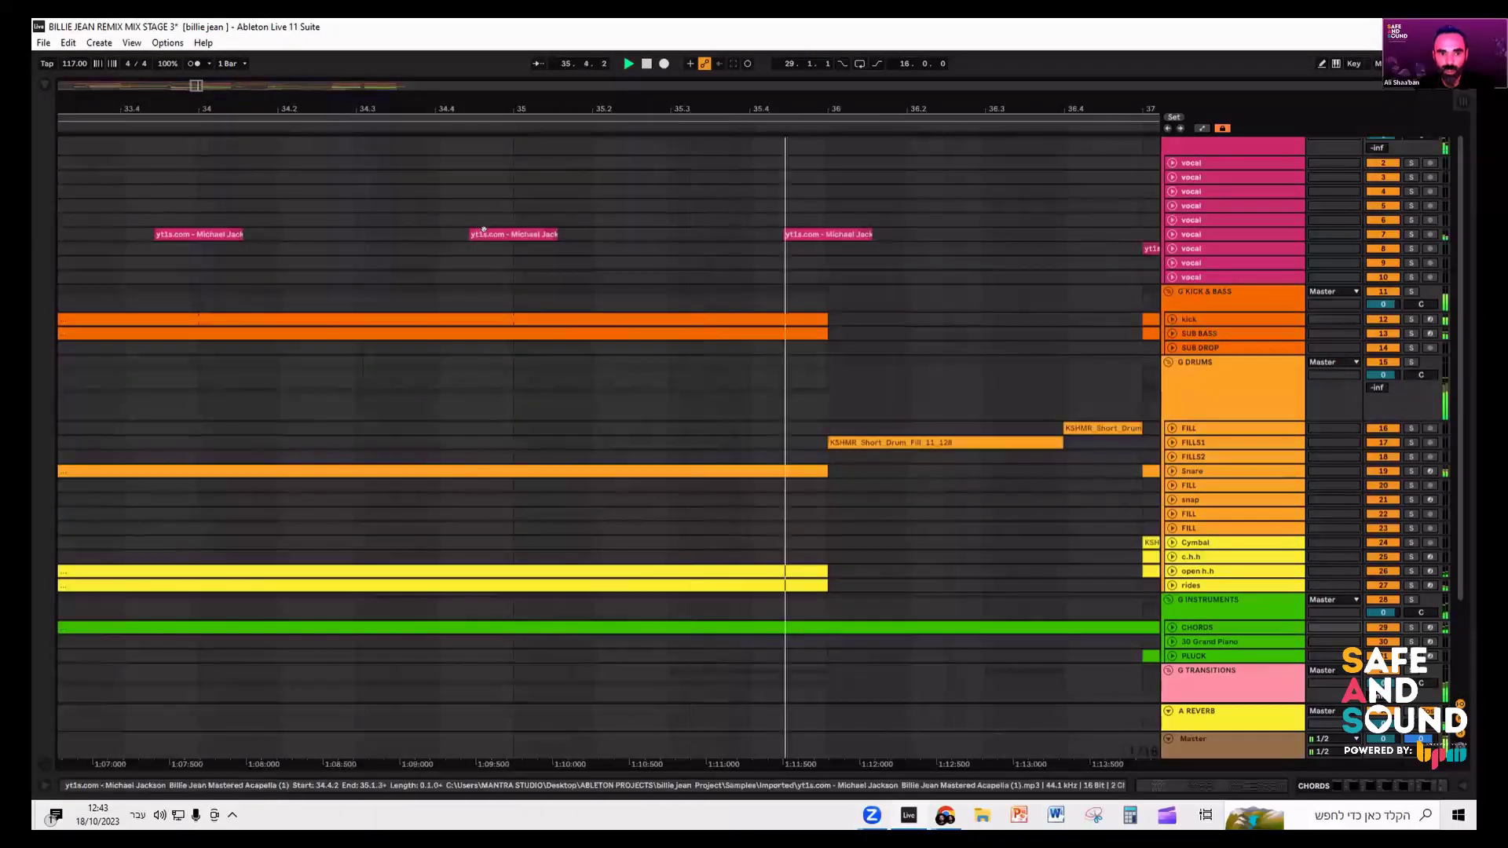
scroll(495, 242, down, 5)
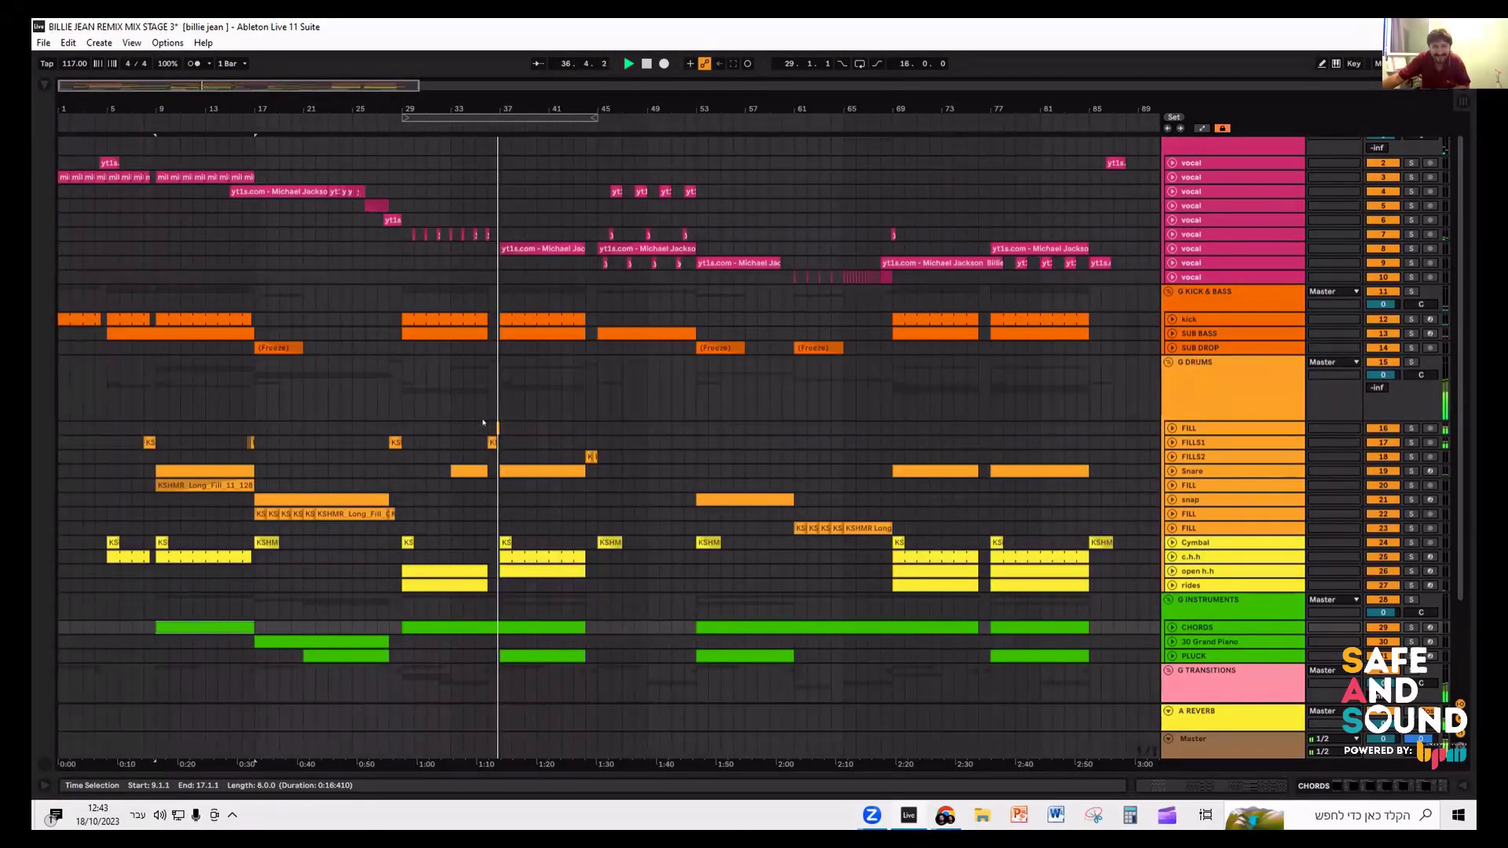
scroll(484, 423, down, 3)
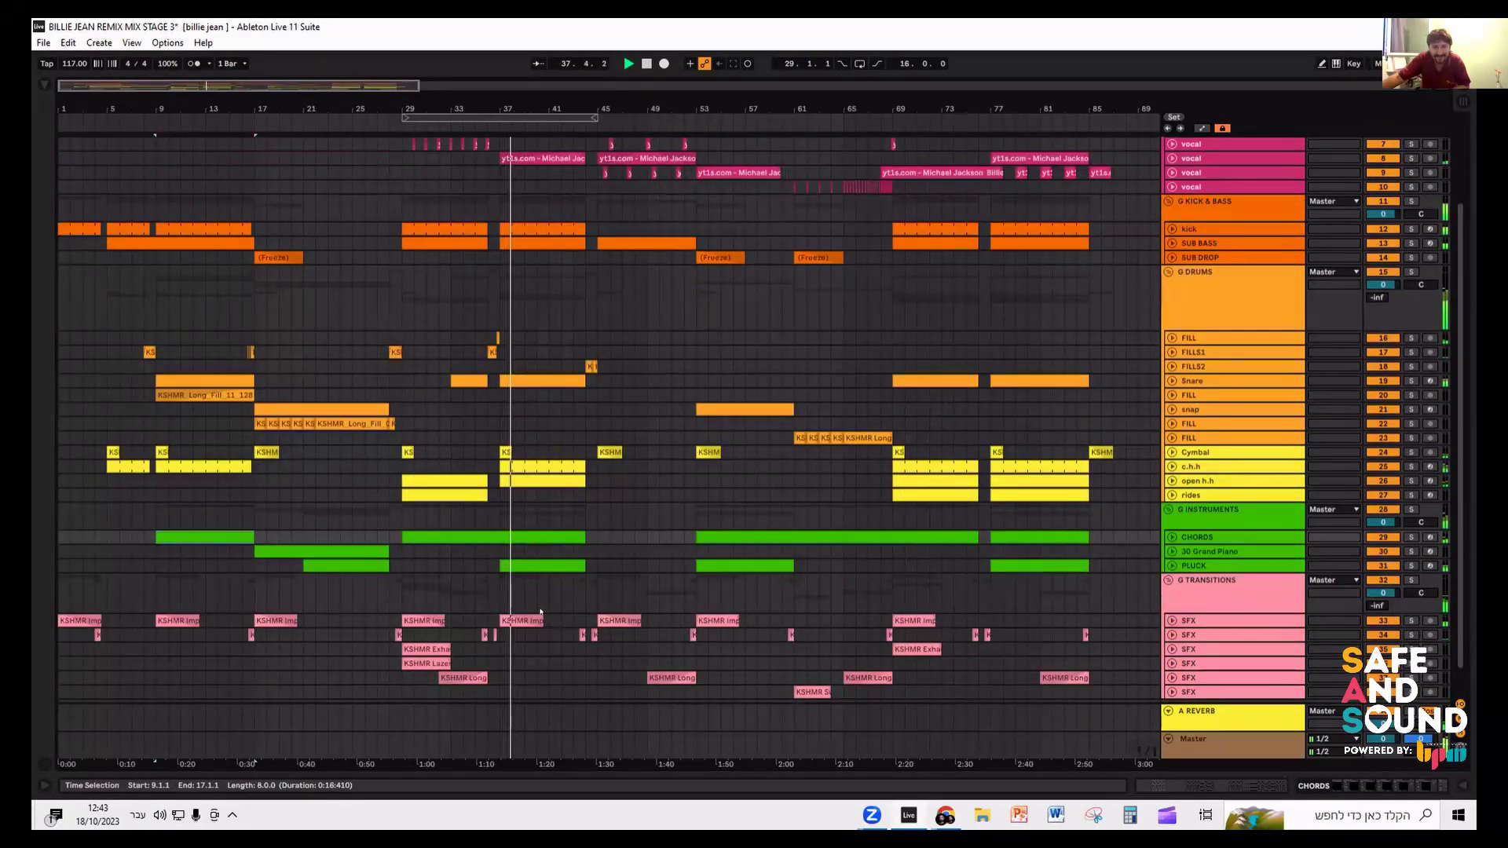
- View the MIDI notes of the PLUCK clip at bar 37 and the track's device chain while the remix plays on
double_click(521, 556)
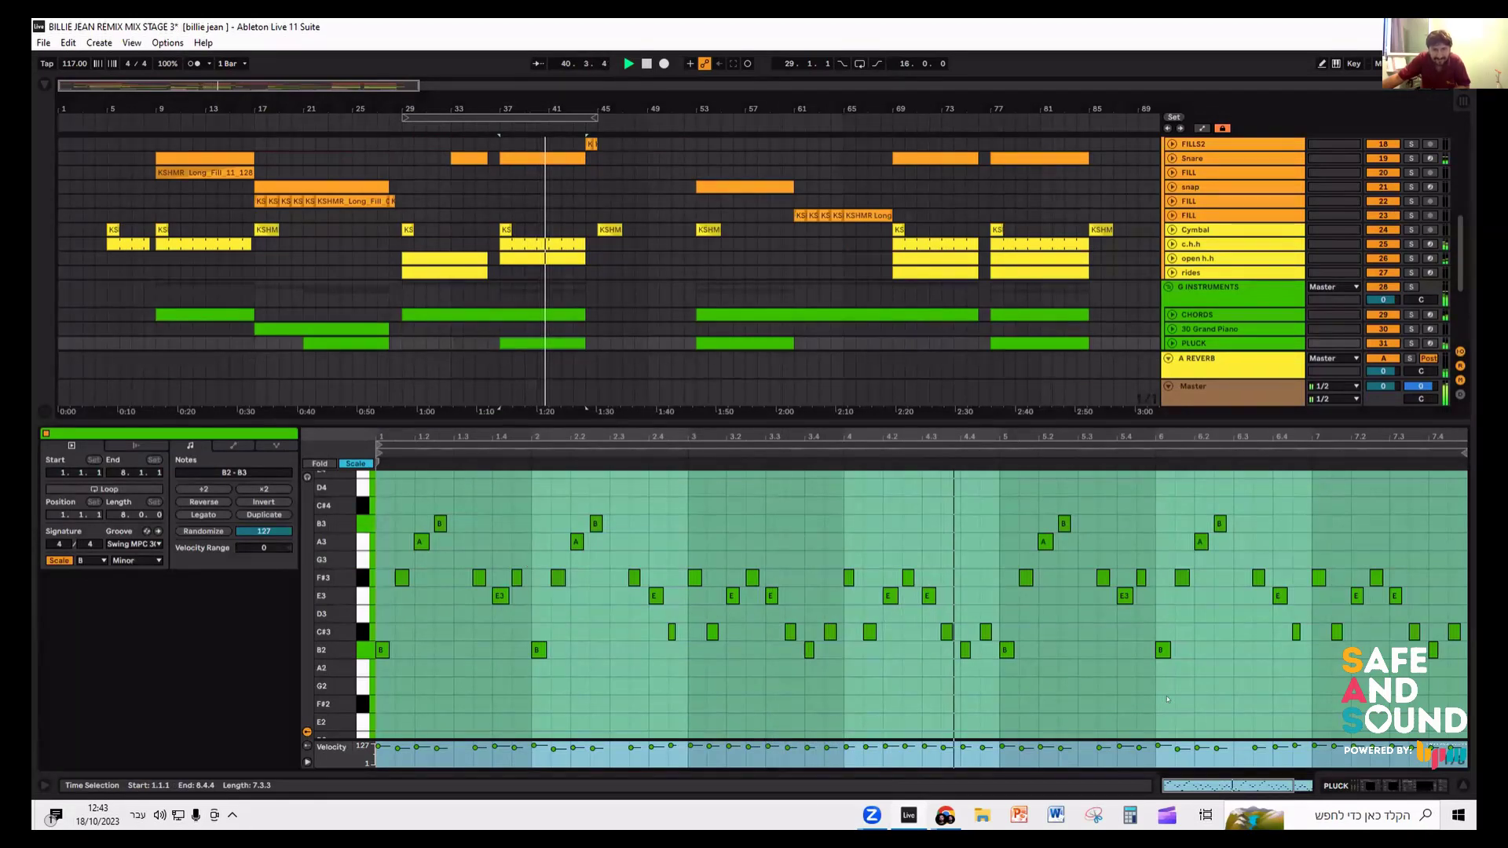
click(1430, 791)
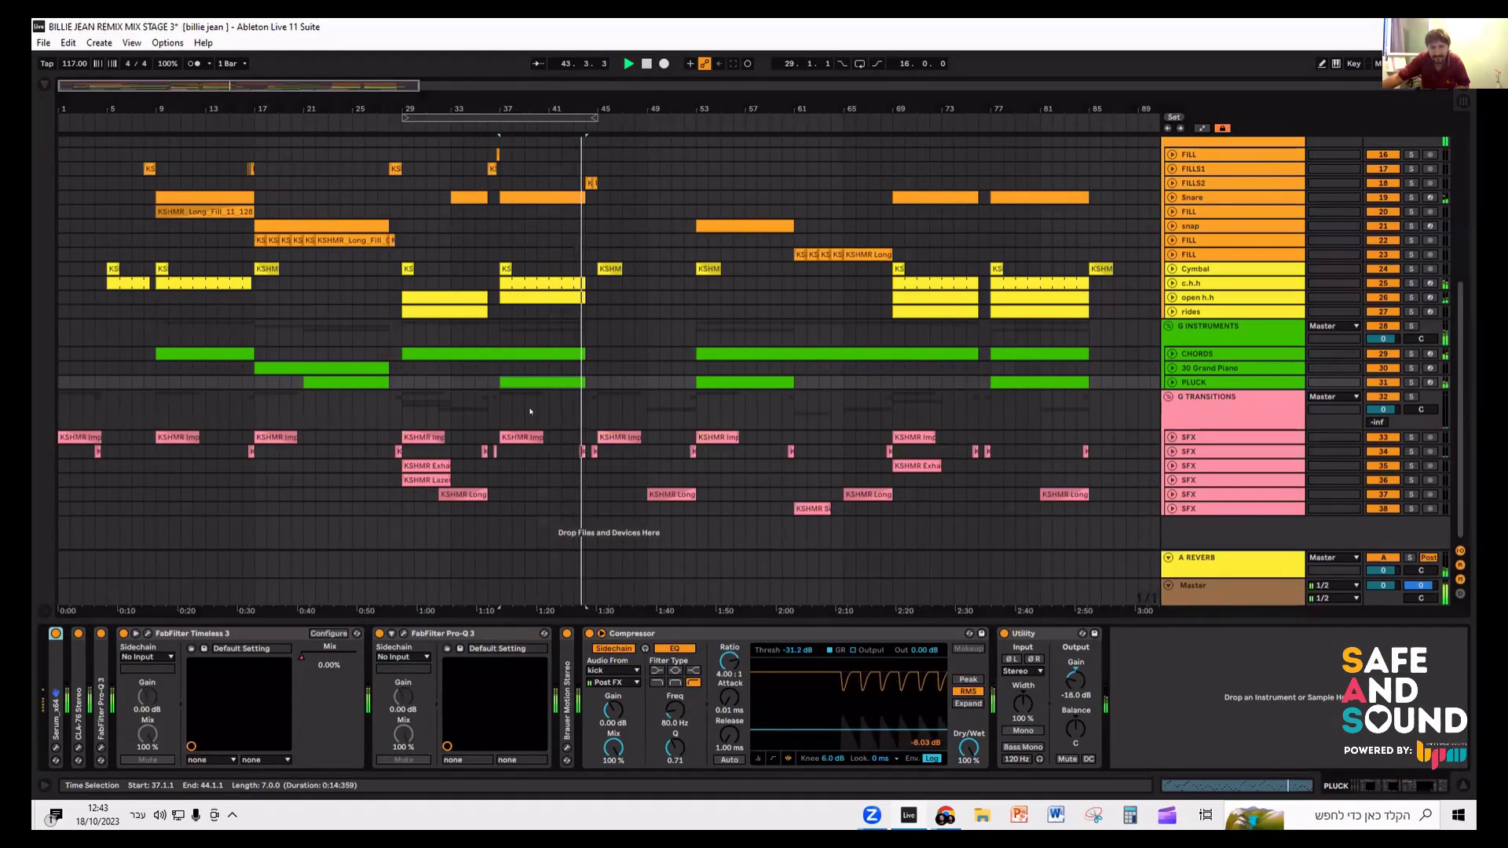
scroll(599, 408, up, 1)
scroll(599, 408, up, 4)
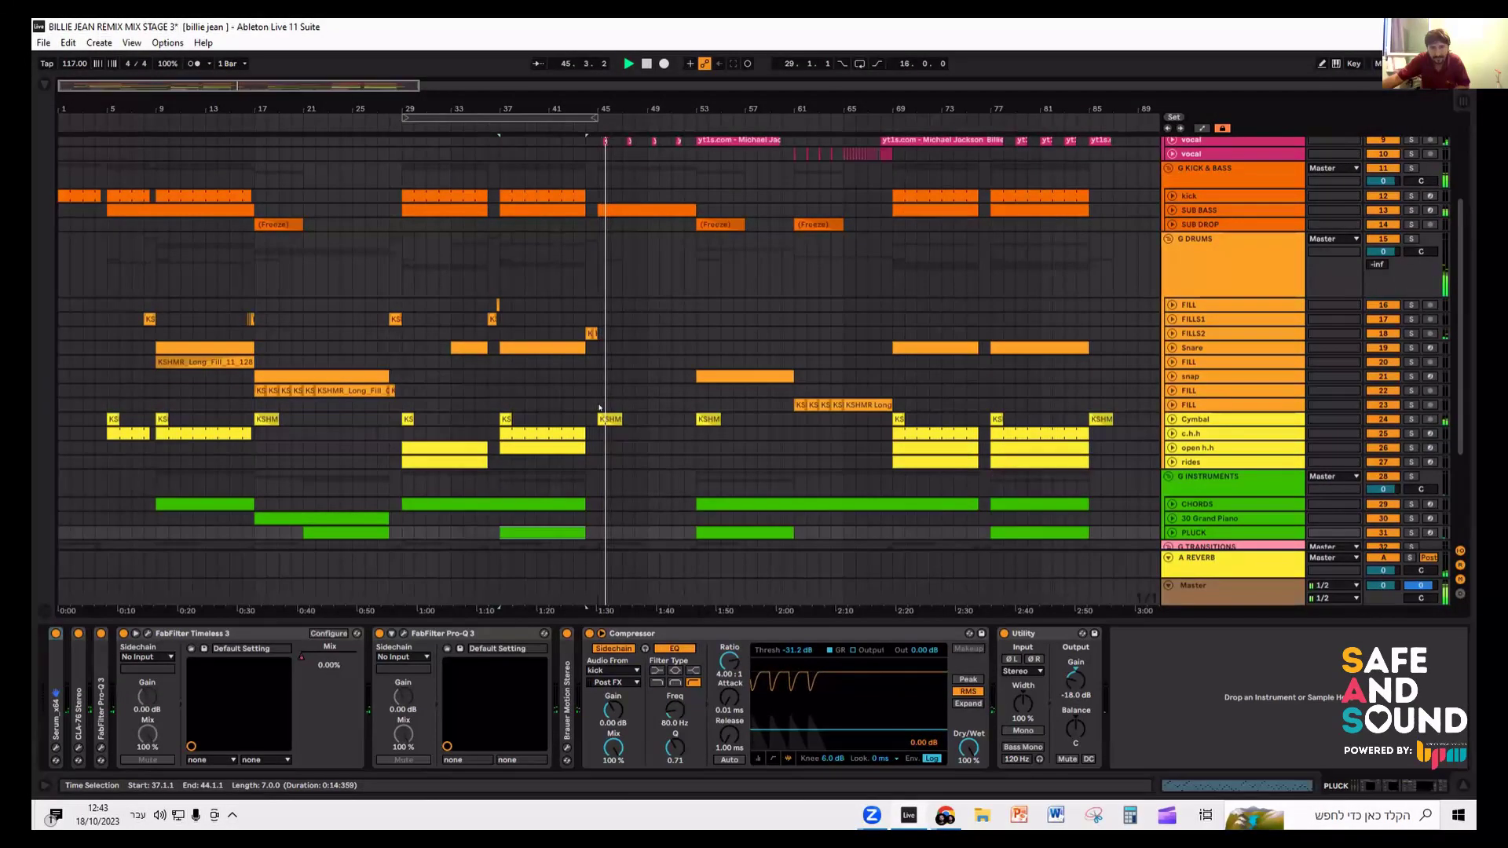
- View the MIDI notes of the PLUCK clip at bar 53 and return to the track's device chain while the remix plays on
scroll(599, 408, up, 1)
scroll(600, 408, up, 2)
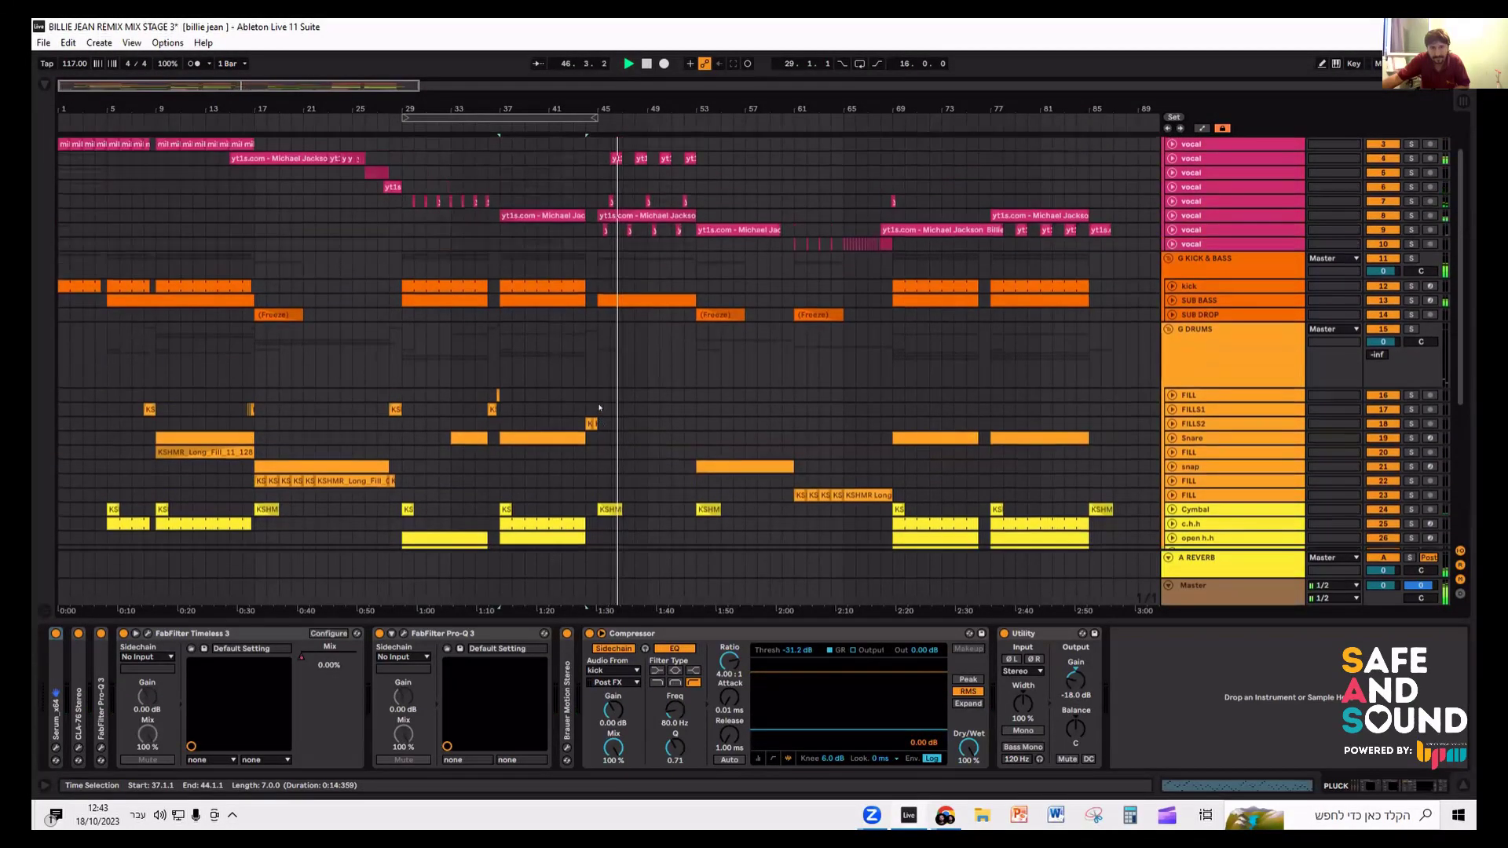
scroll(600, 407, up, 1)
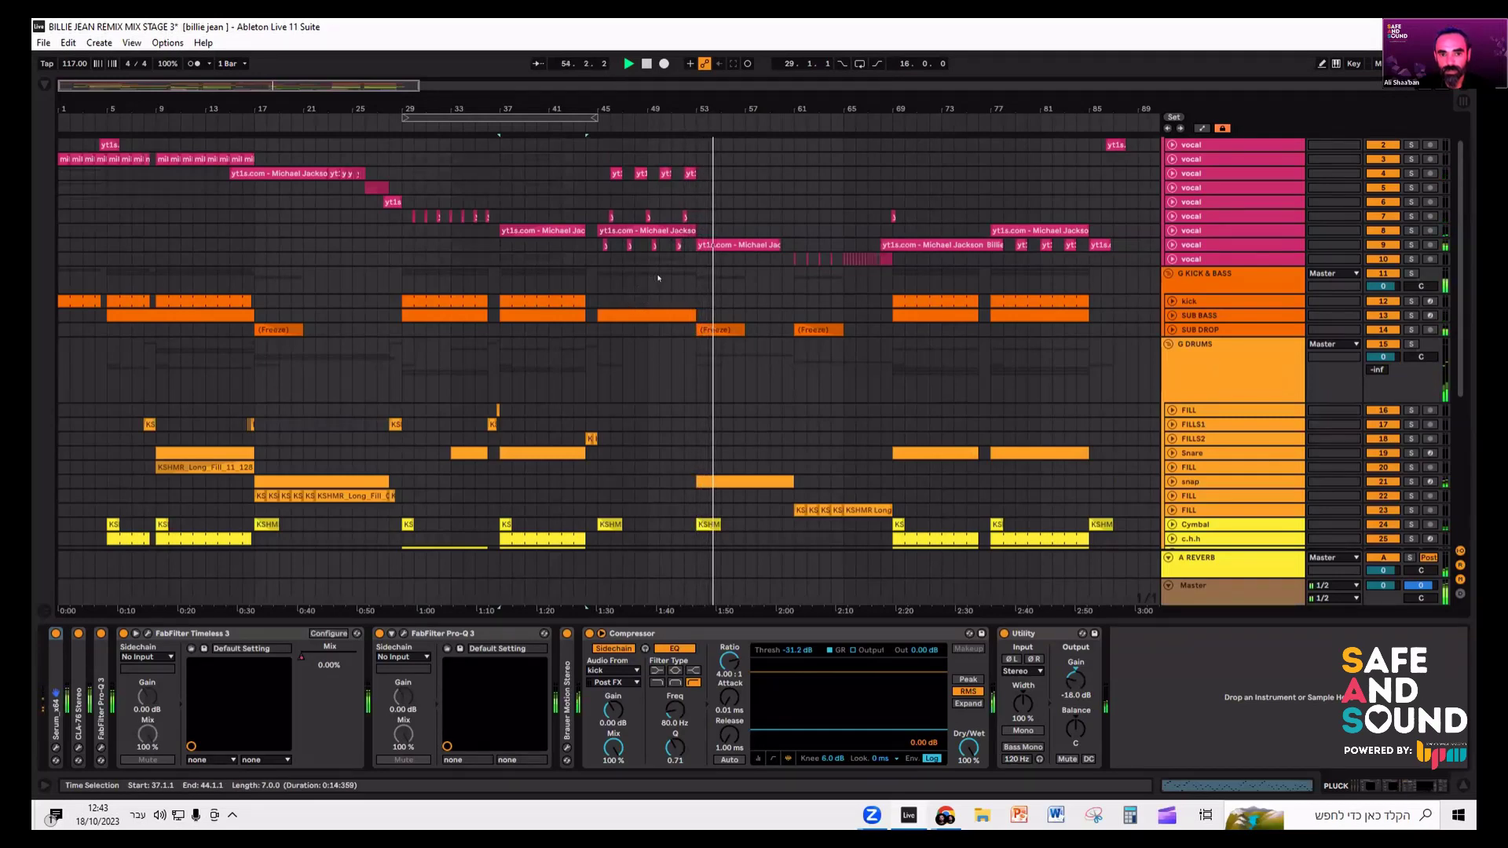
scroll(658, 278, down, 8)
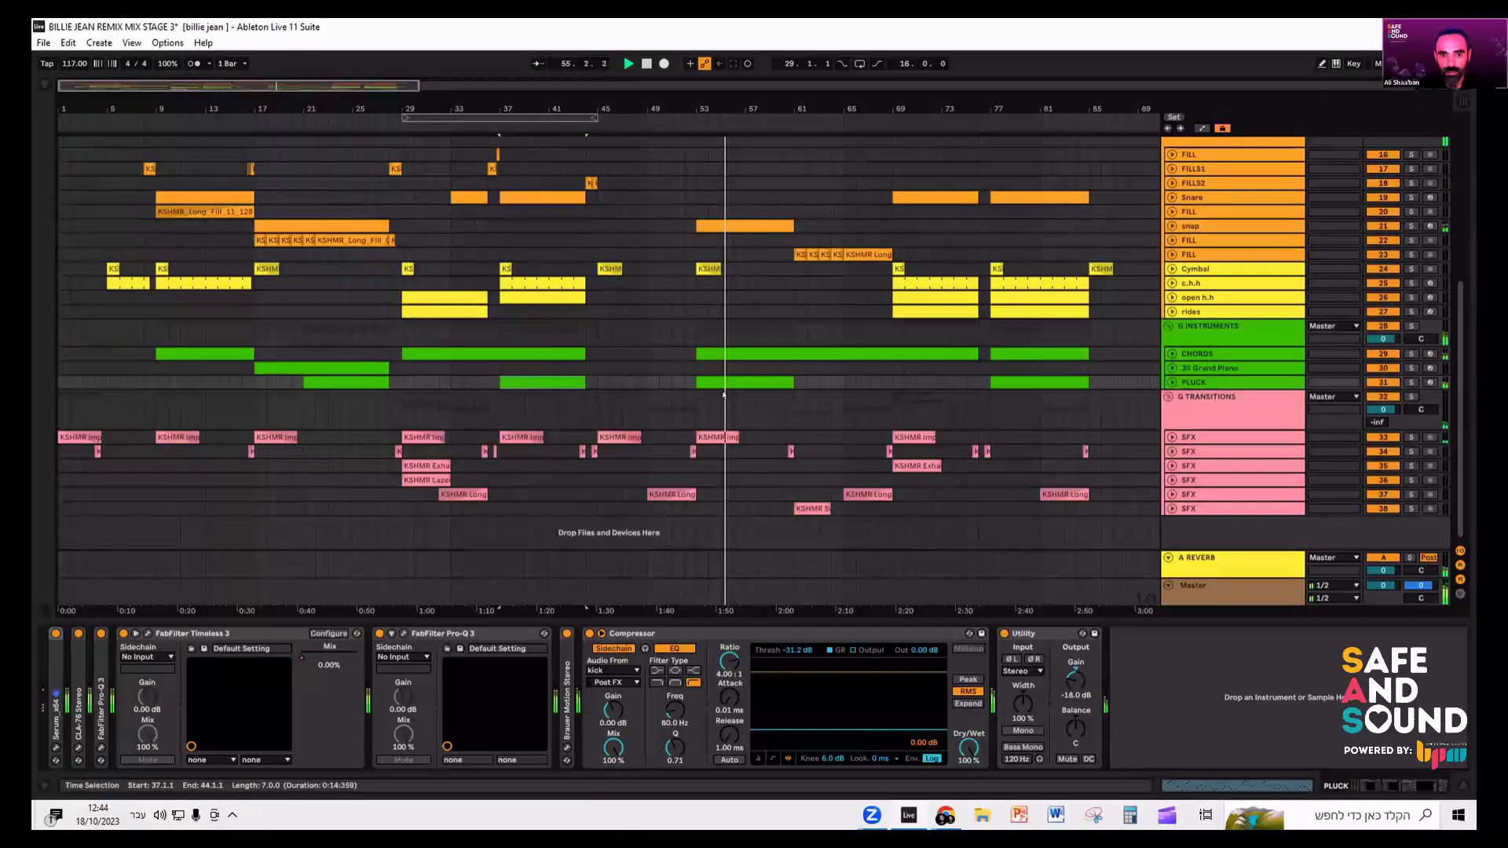
double_click(737, 381)
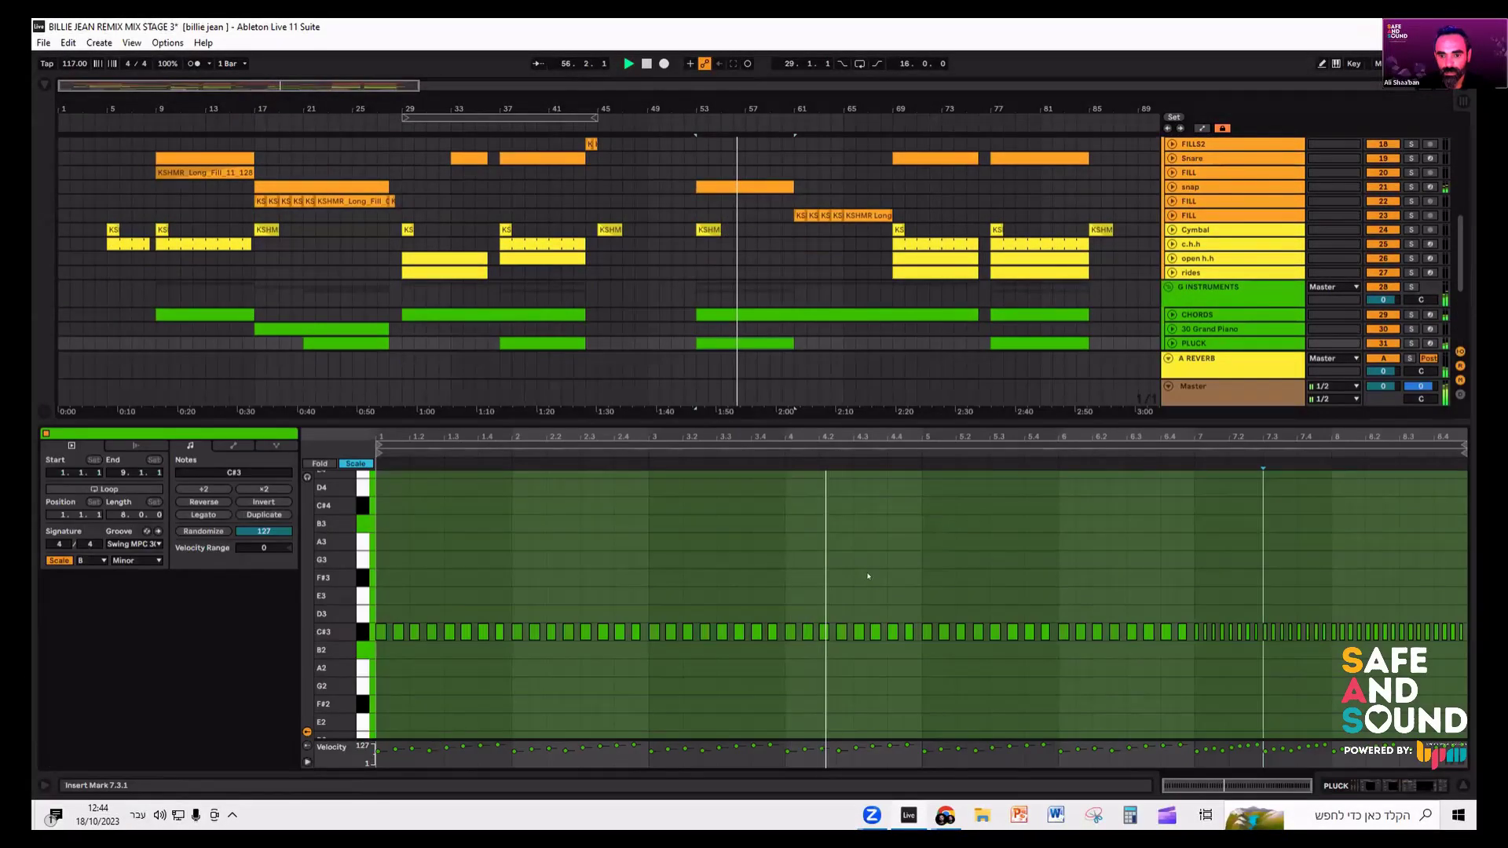
click(1406, 784)
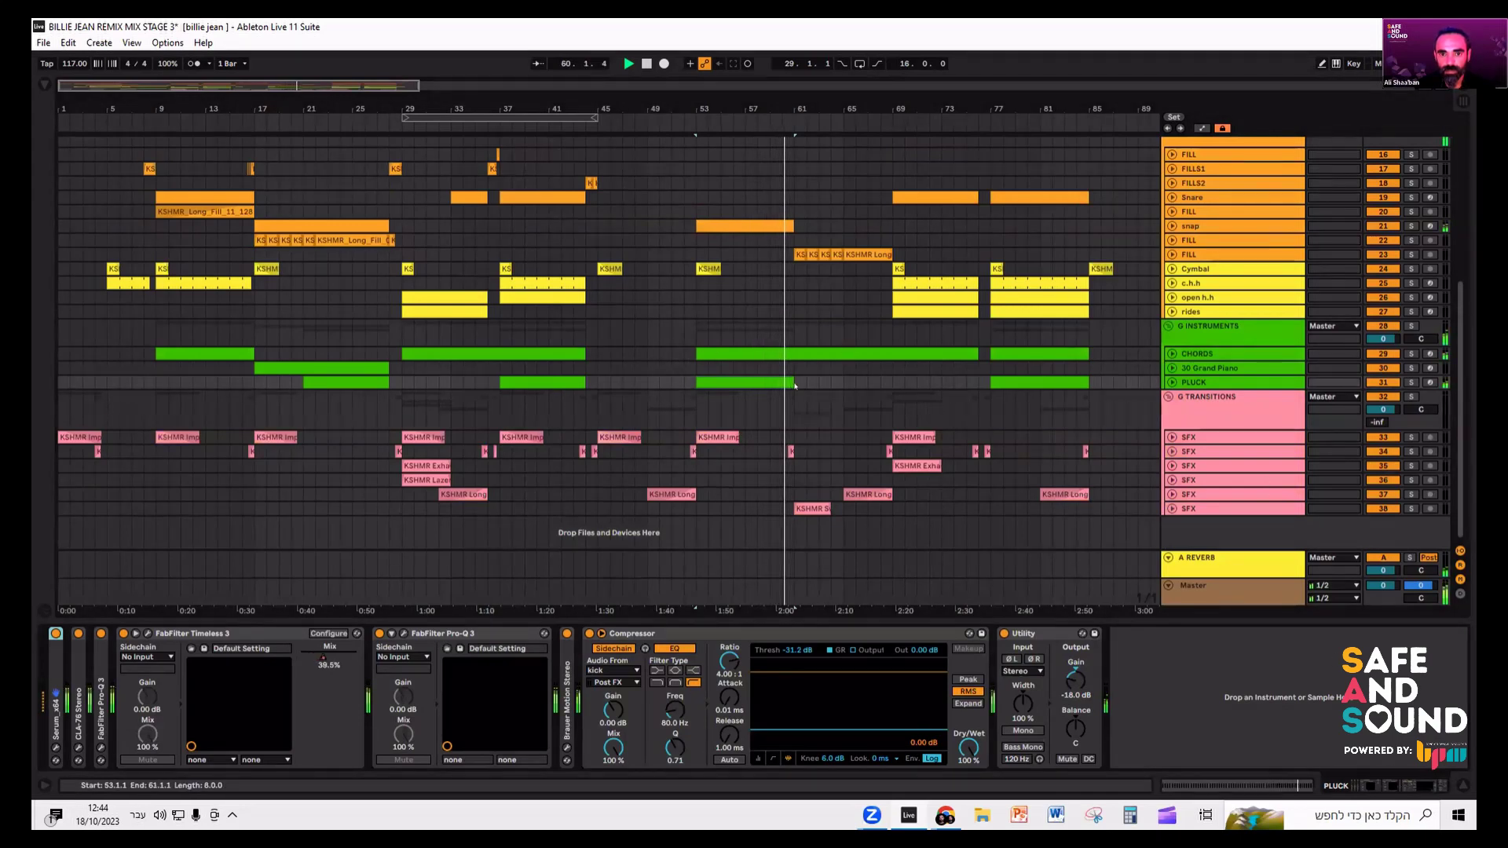
- Unfold the last two tracks of the G VOCALS group and examine the accelerating vocal chops between bars 61 and 69 up close
scroll(792, 393, up, 3)
scroll(795, 396, up, 5)
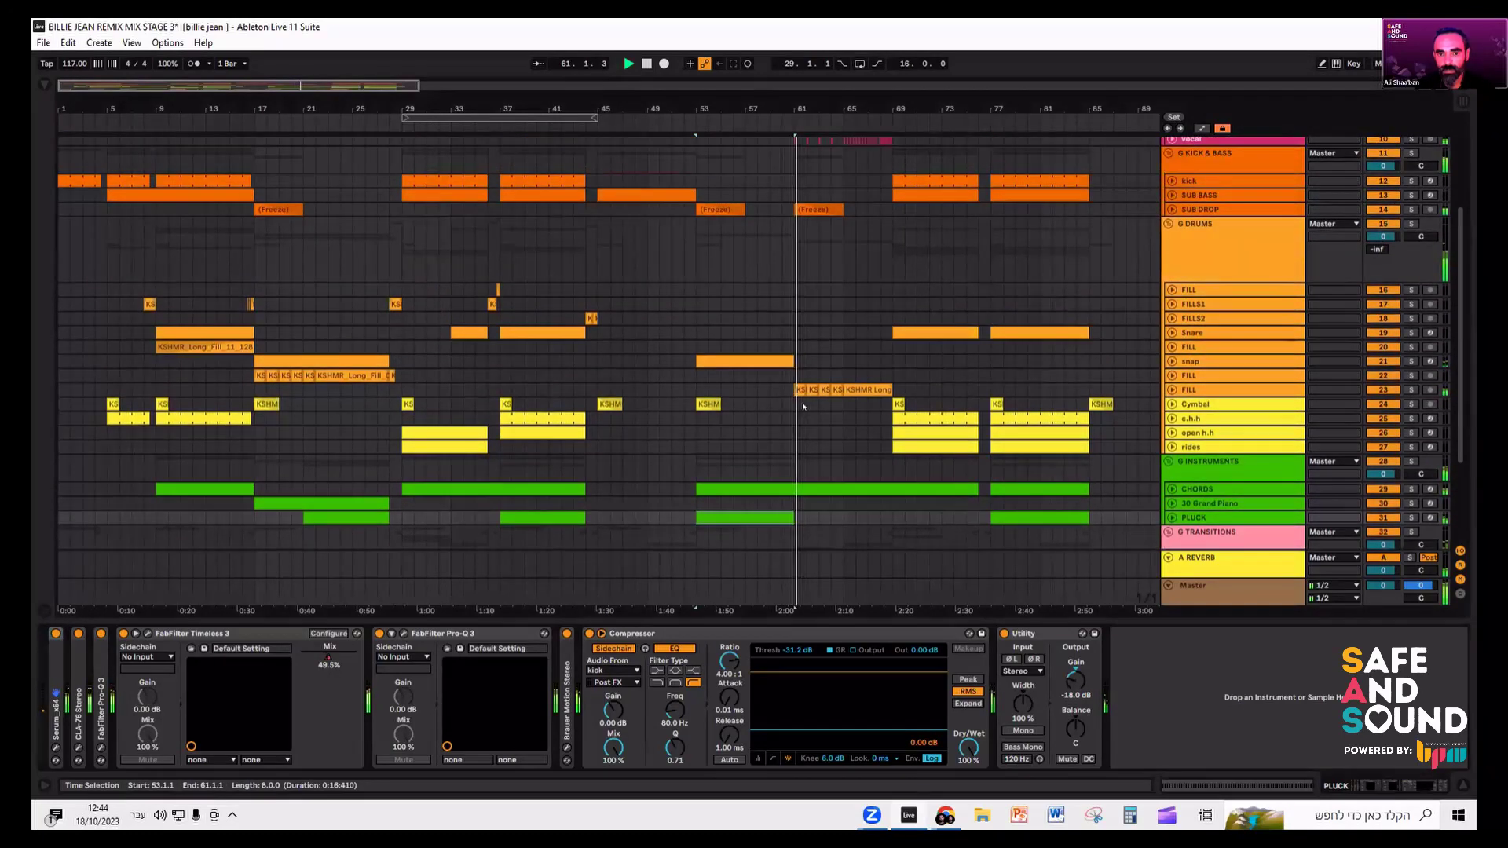
scroll(803, 407, up, 4)
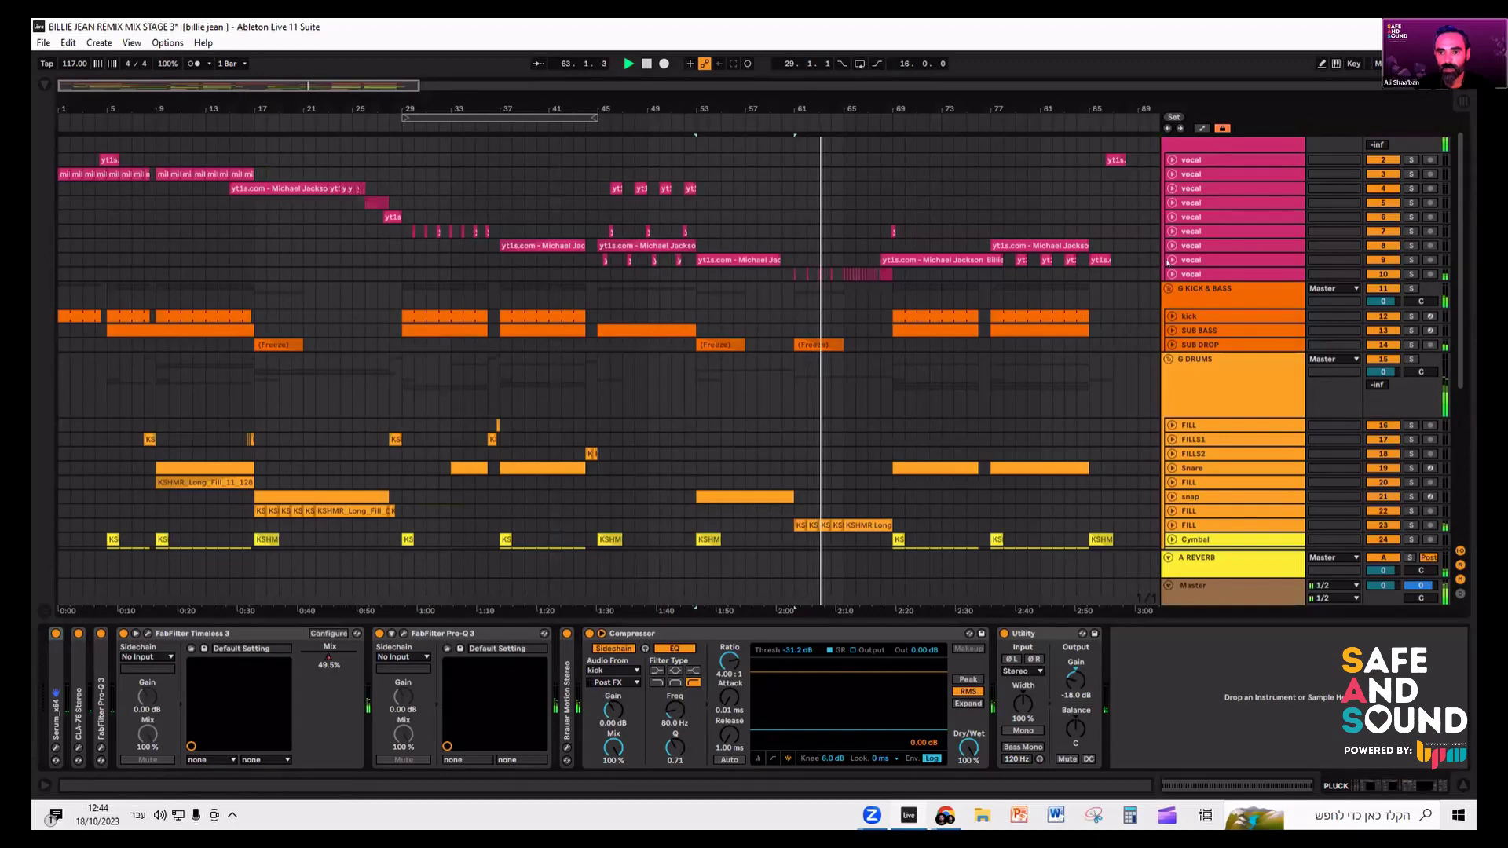
key(u)
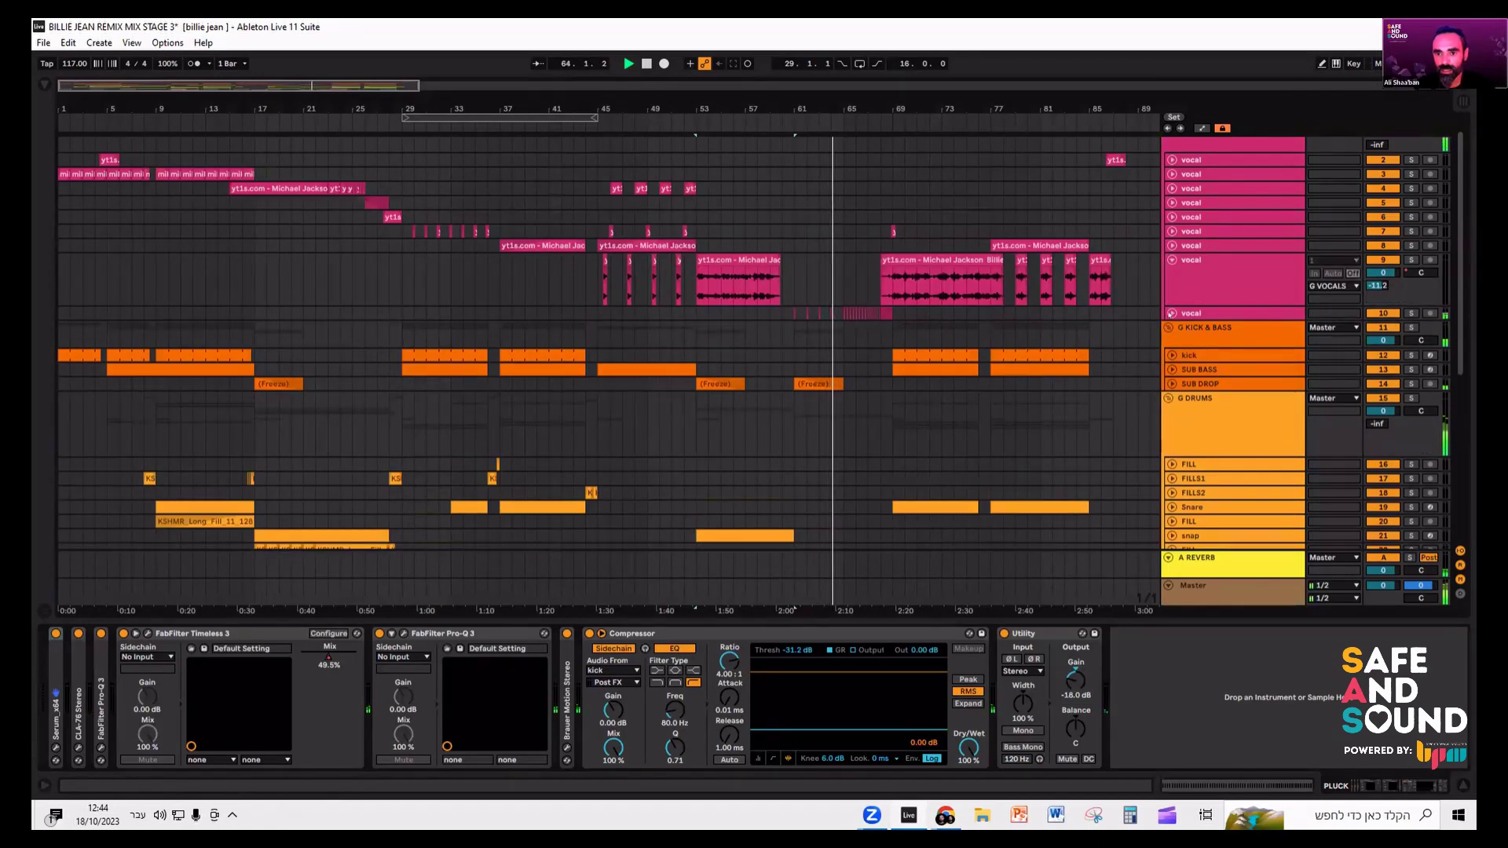
key(z)
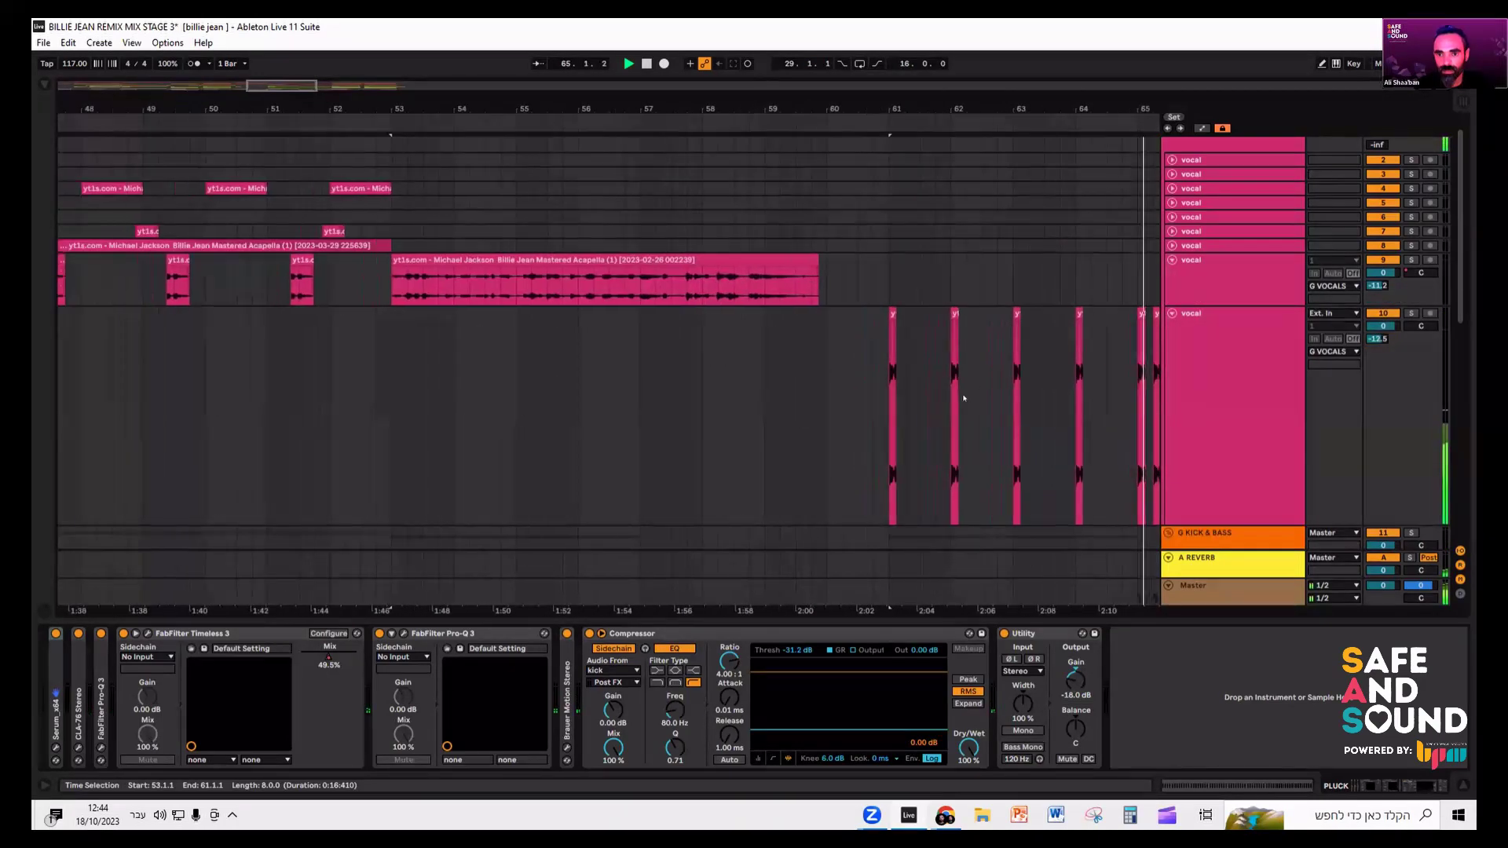
key(plus)
key(plus)
key(plus)
key(plus)
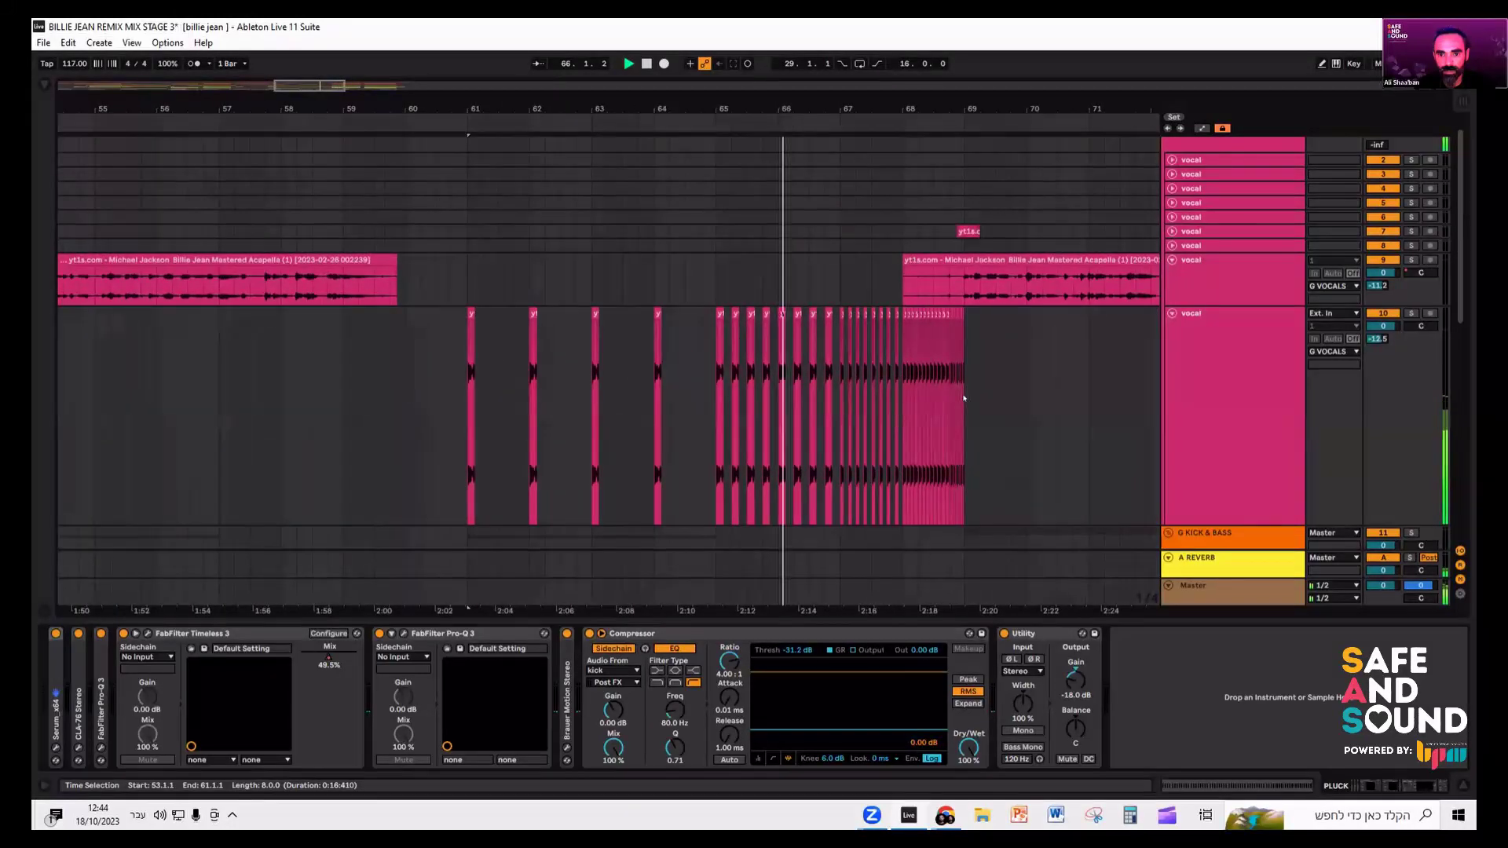
key(minus)
key(minus)
key(minus)
key(minus)
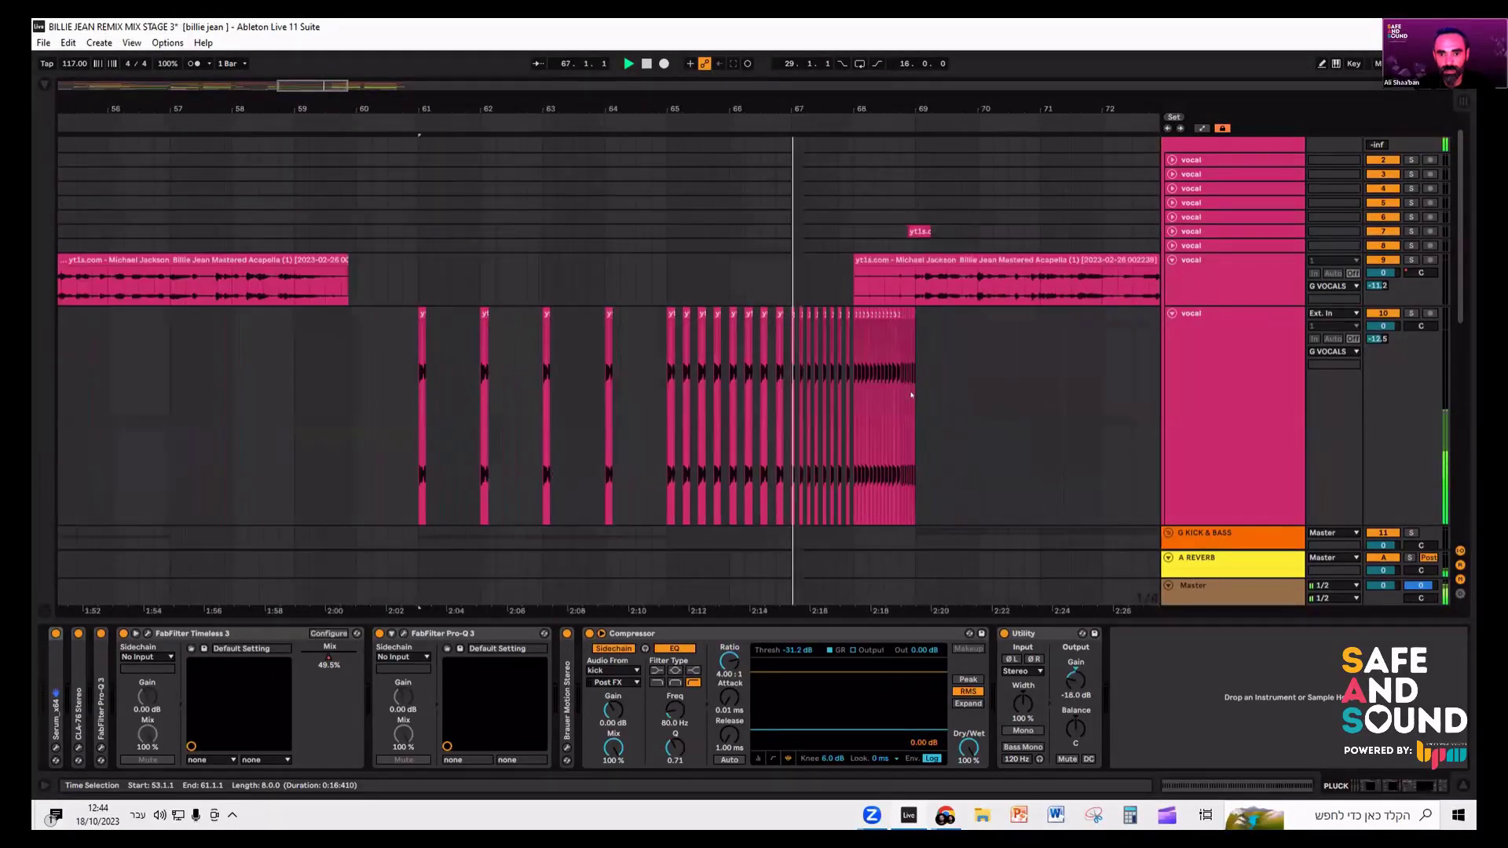
key(minus)
key(minus)
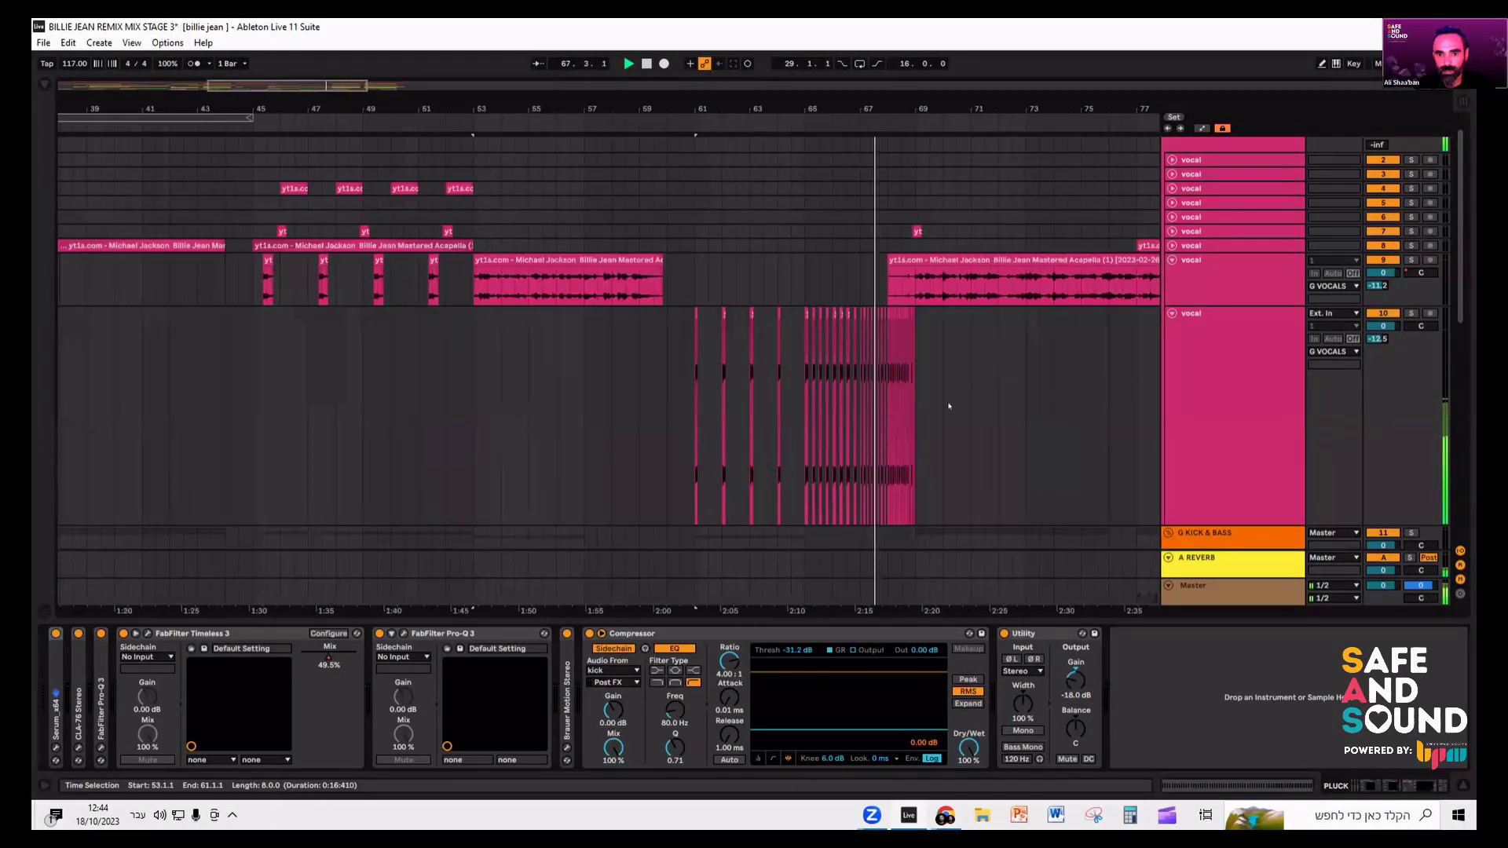
- Select the vocal clip at bar 68 to view its track's device chain, and fold both unfolded vocal tracks again
click(1171, 314)
key(minus)
key(minus)
key(minus)
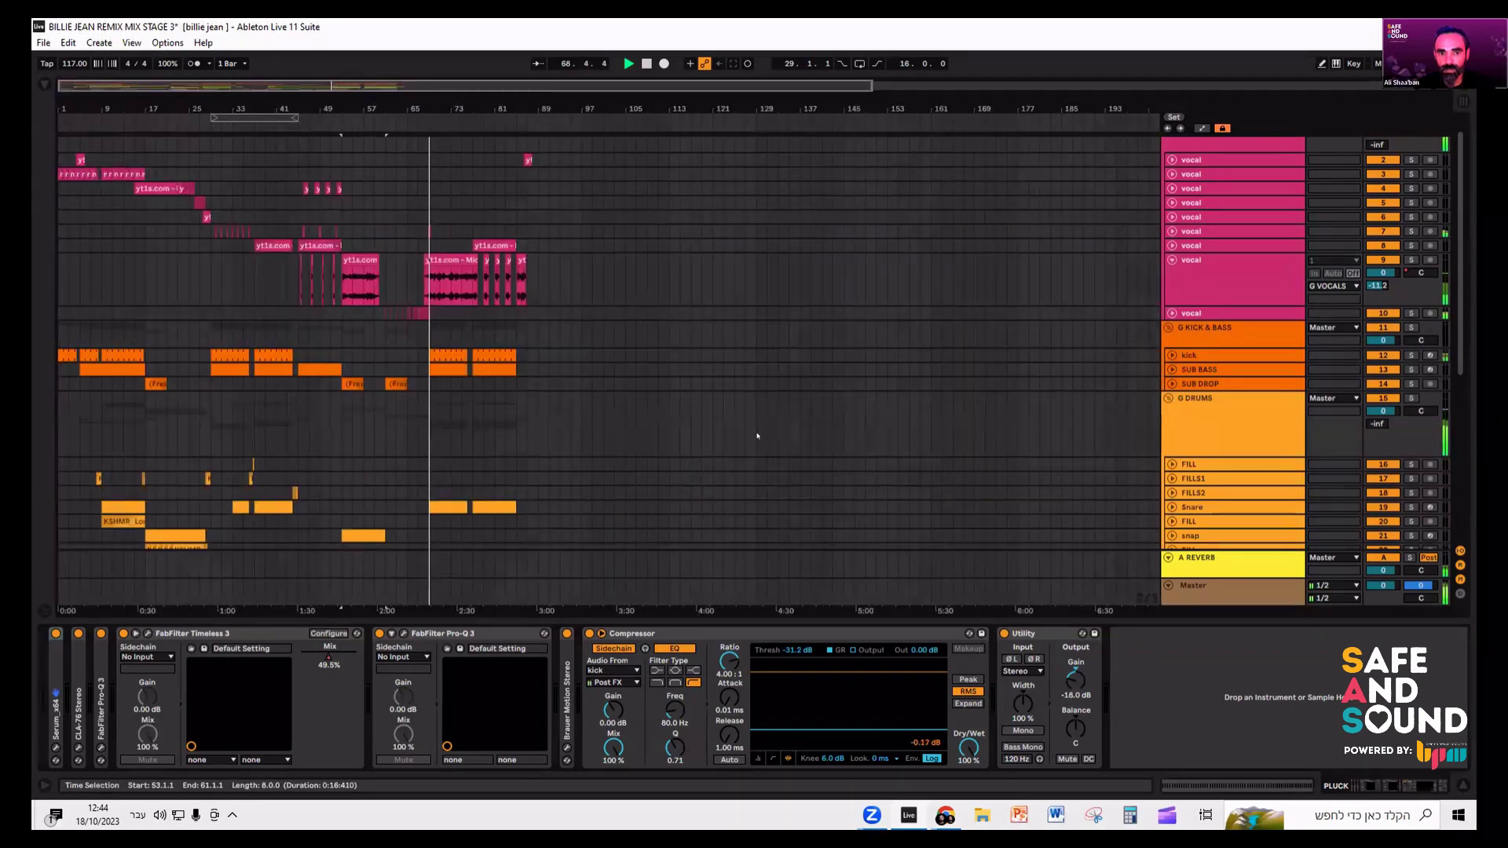
key(plus)
key(plus)
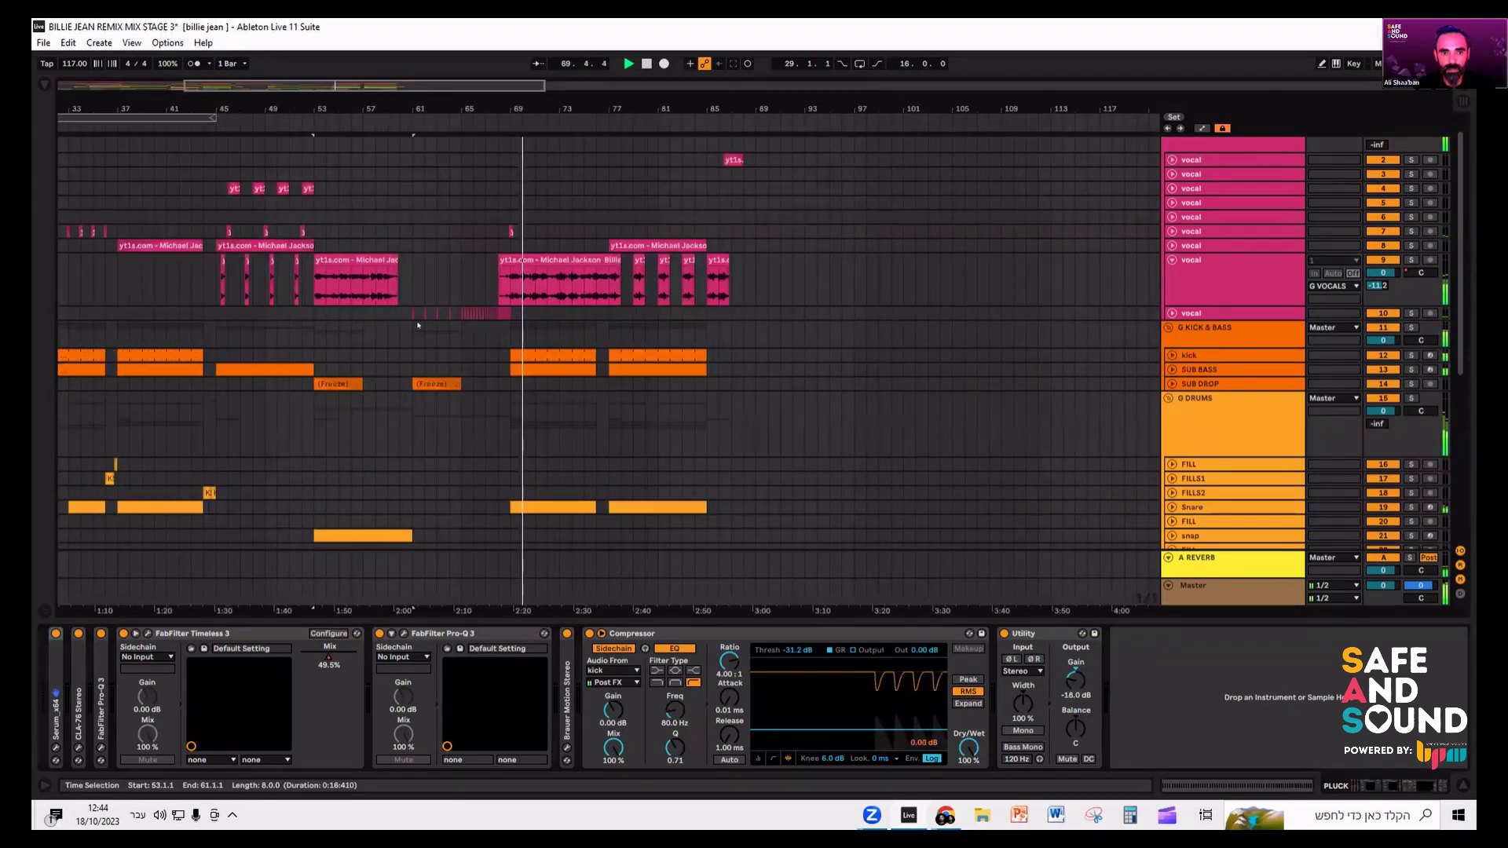
click(542, 282)
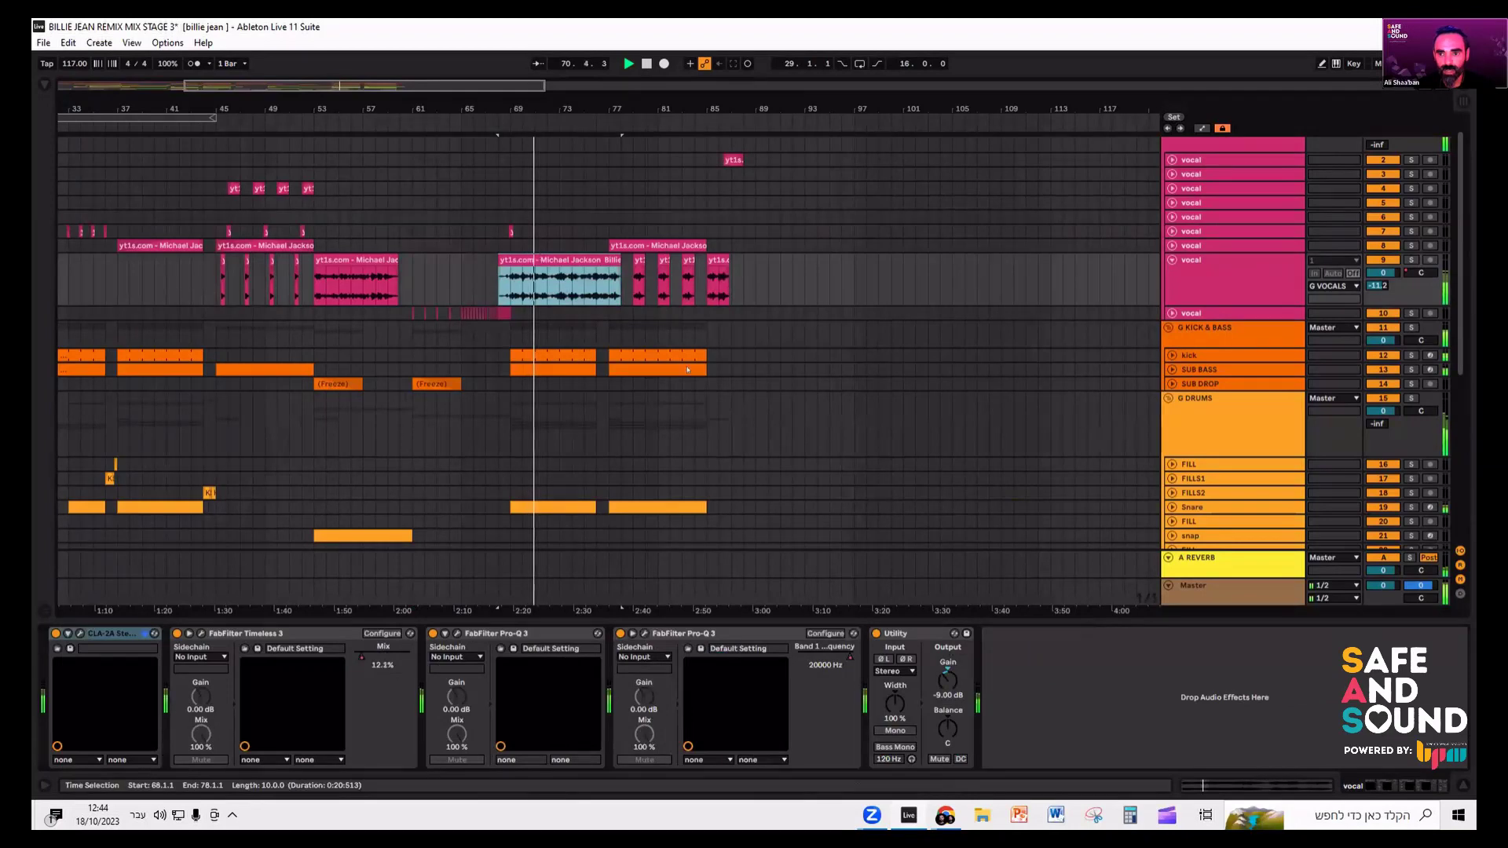
scroll(663, 358, up, 2)
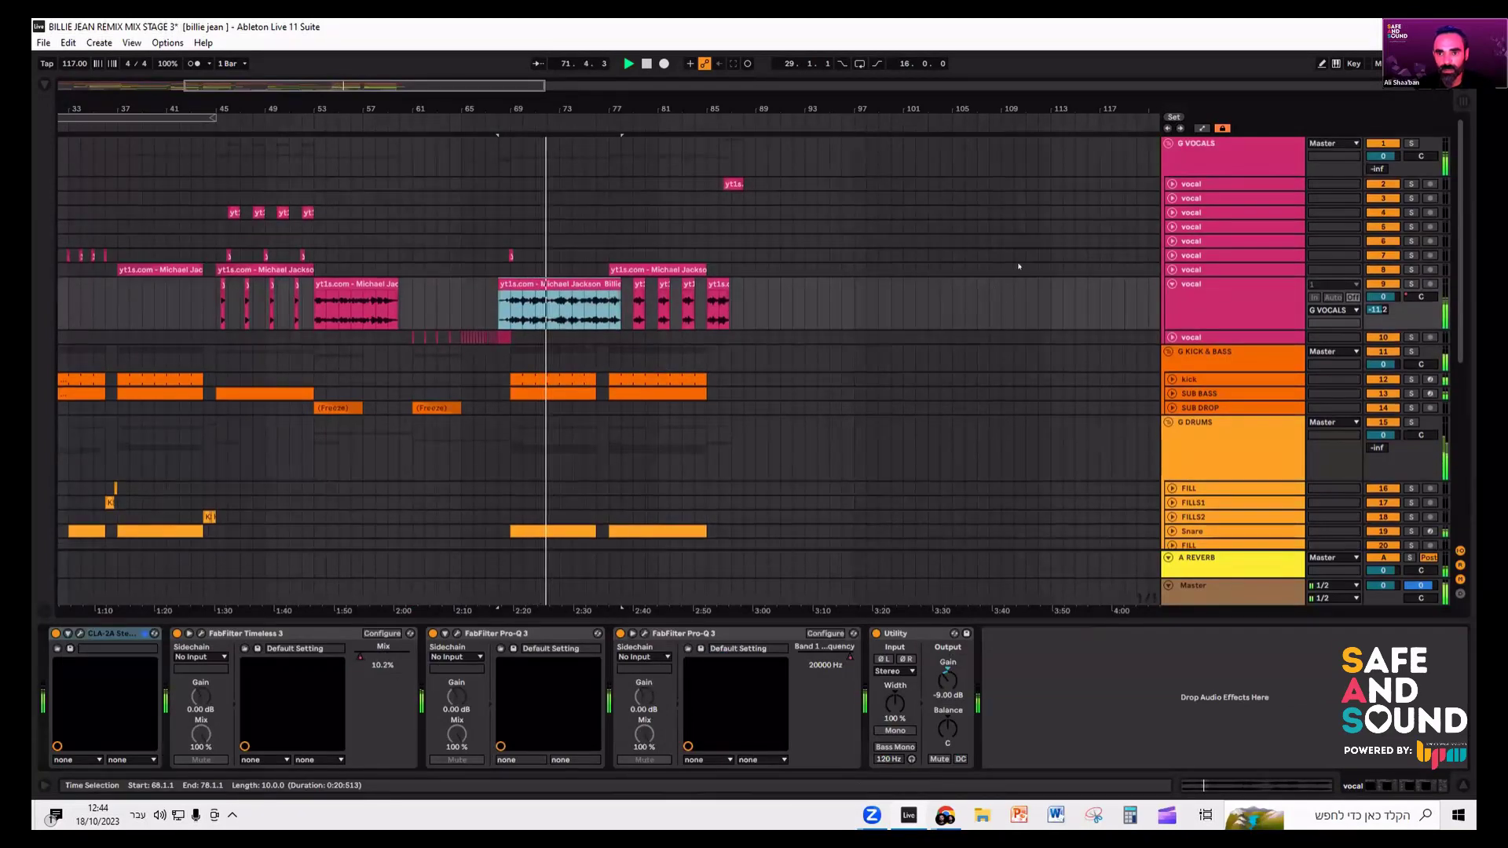
click(1171, 284)
key(minus)
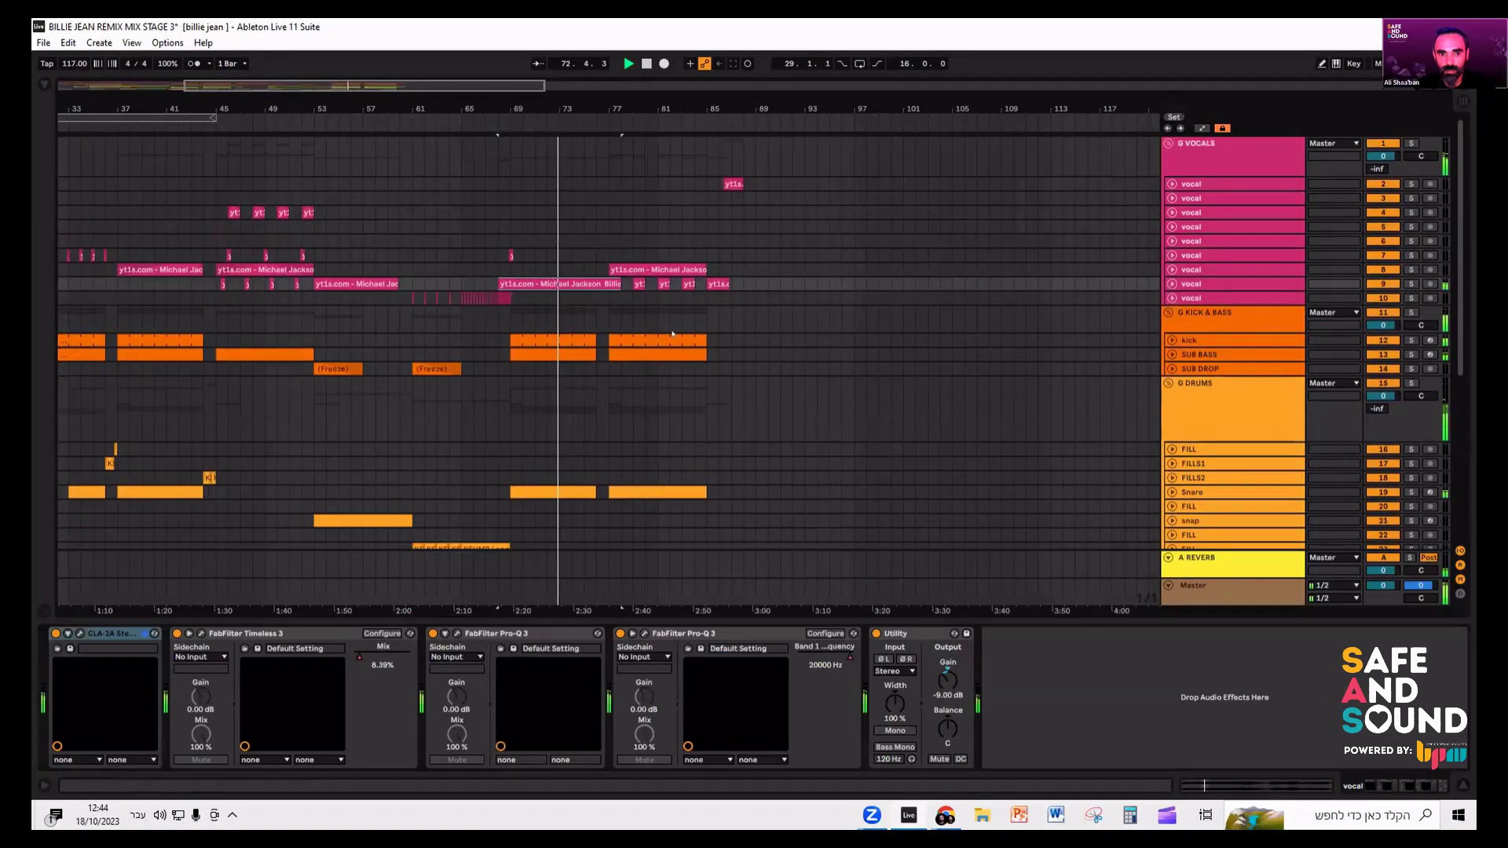
- Fit the whole arrangement in view and follow the playback to the end, examining the drum, instrument, transition and vocal tracks
drag(527, 348, 37, 407)
key(z)
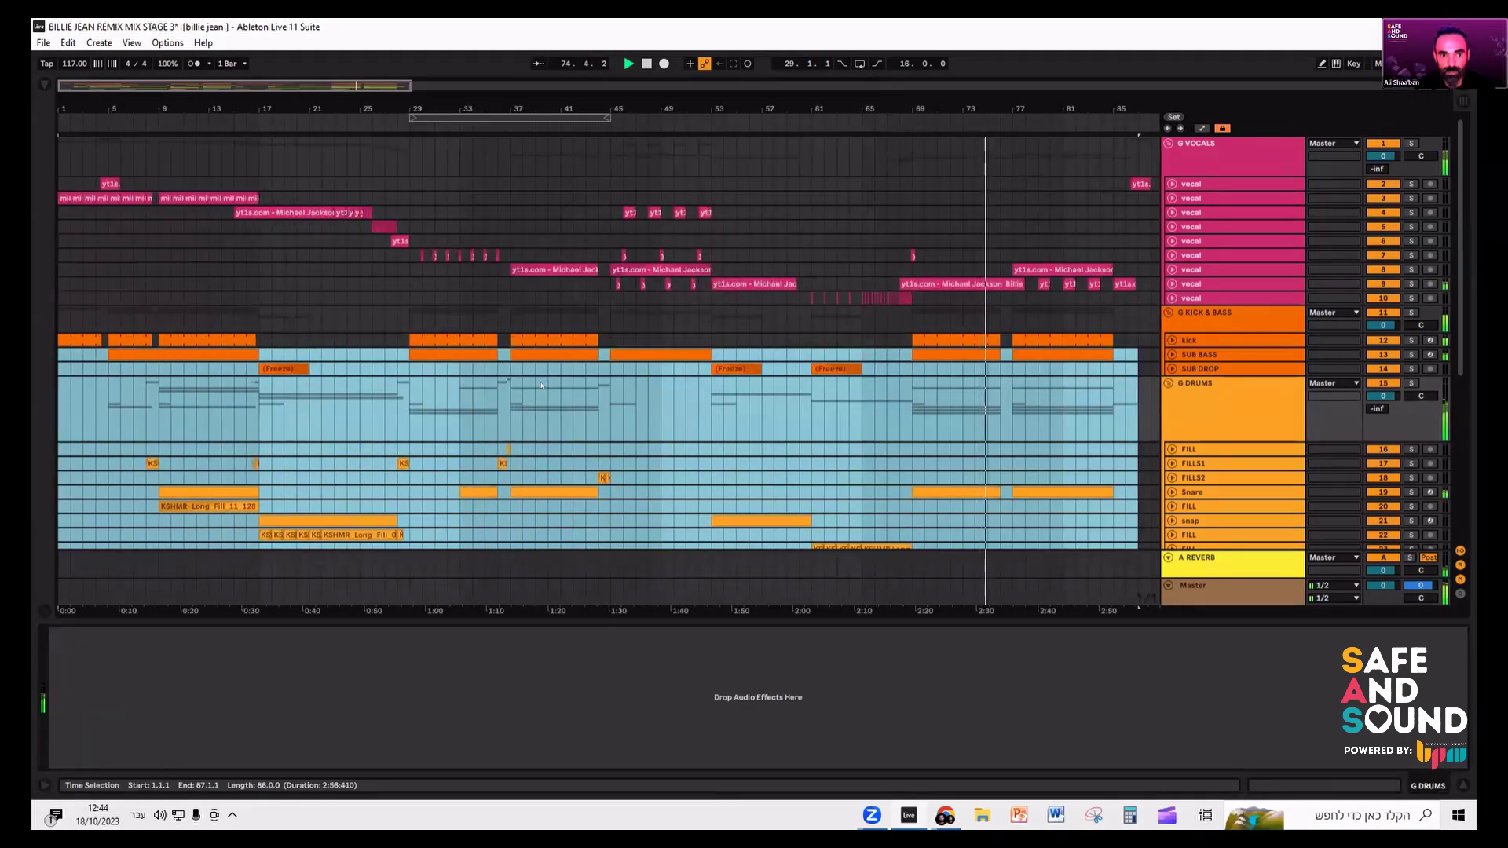
click(547, 385)
scroll(744, 407, down, 2)
scroll(744, 408, down, 5)
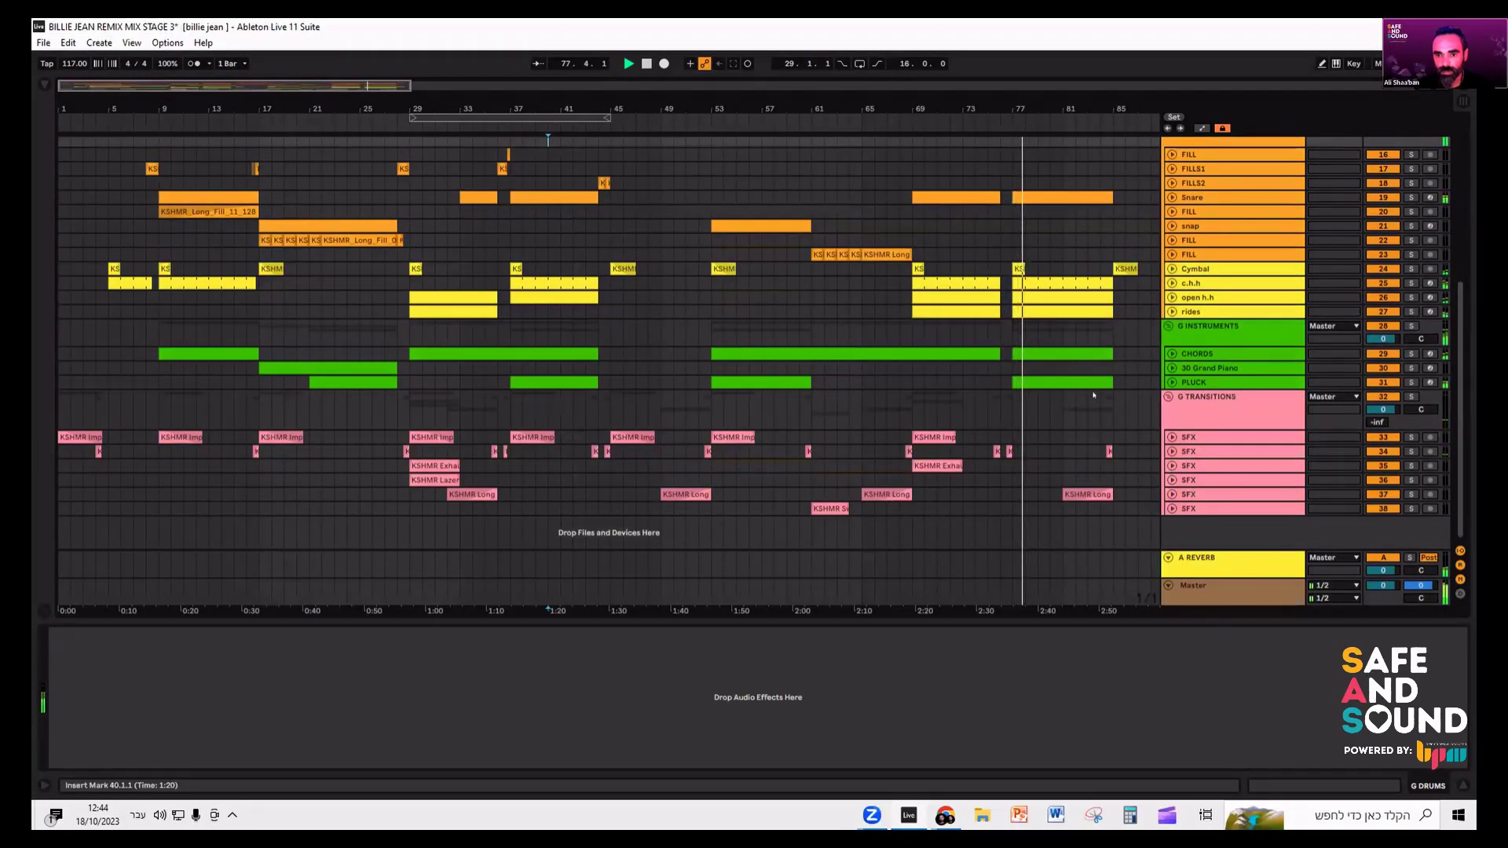
scroll(1093, 395, up, 5)
scroll(1094, 395, up, 3)
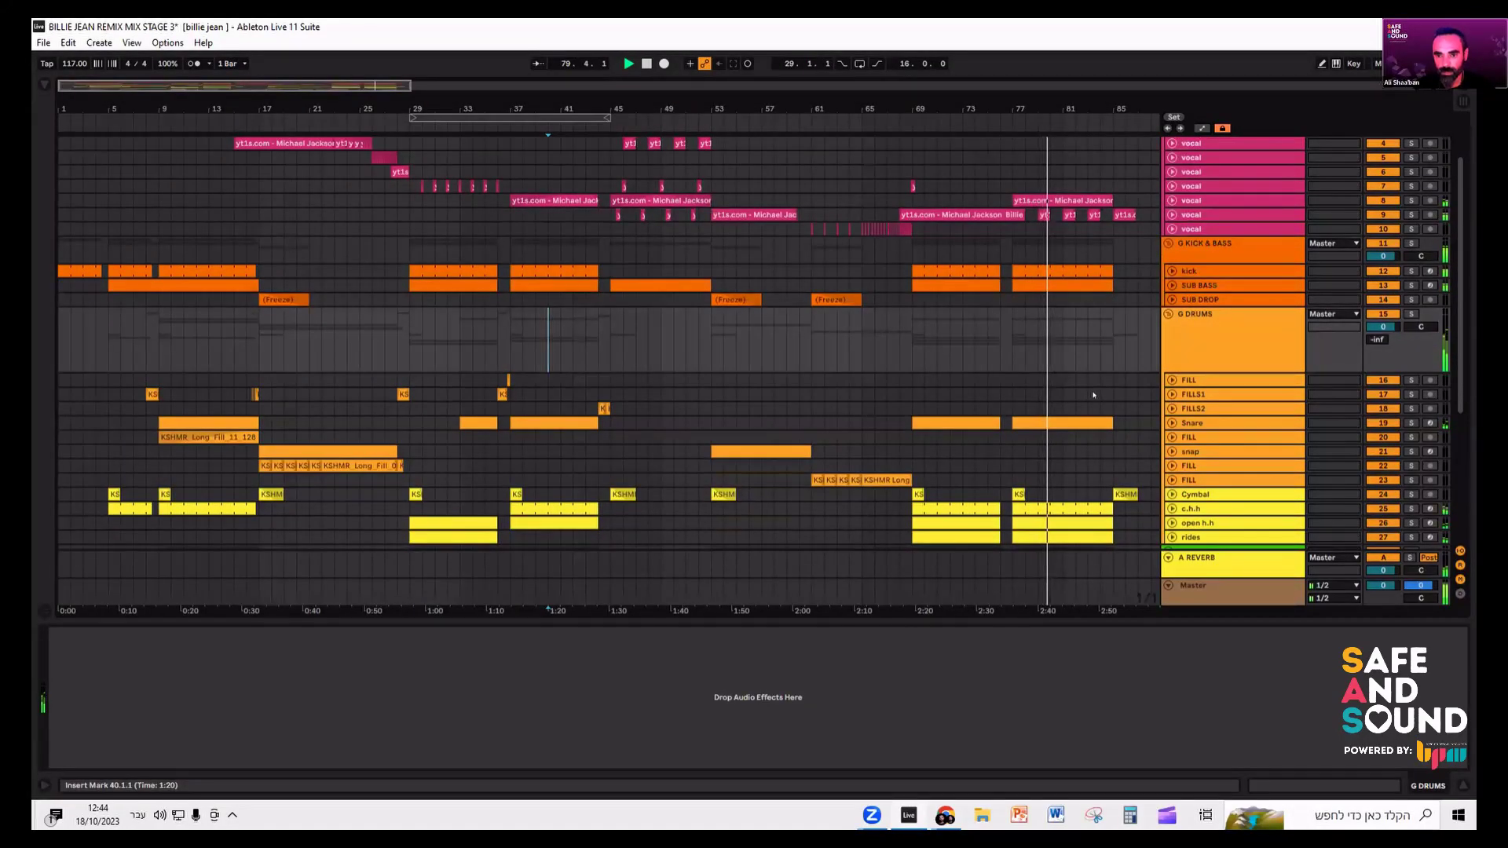
scroll(1093, 395, up, 1)
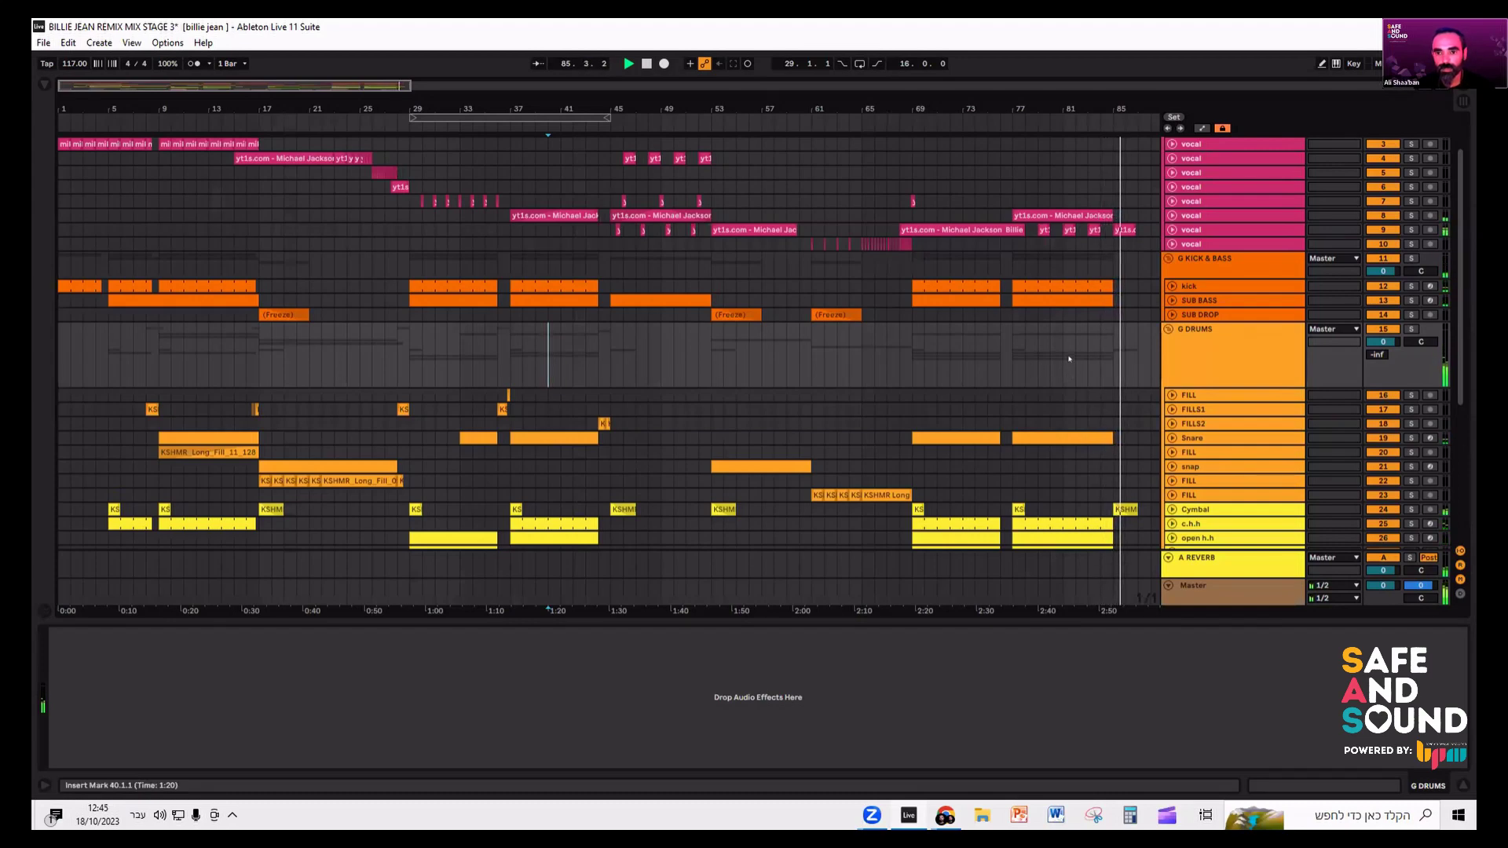
scroll(1104, 346, up, 3)
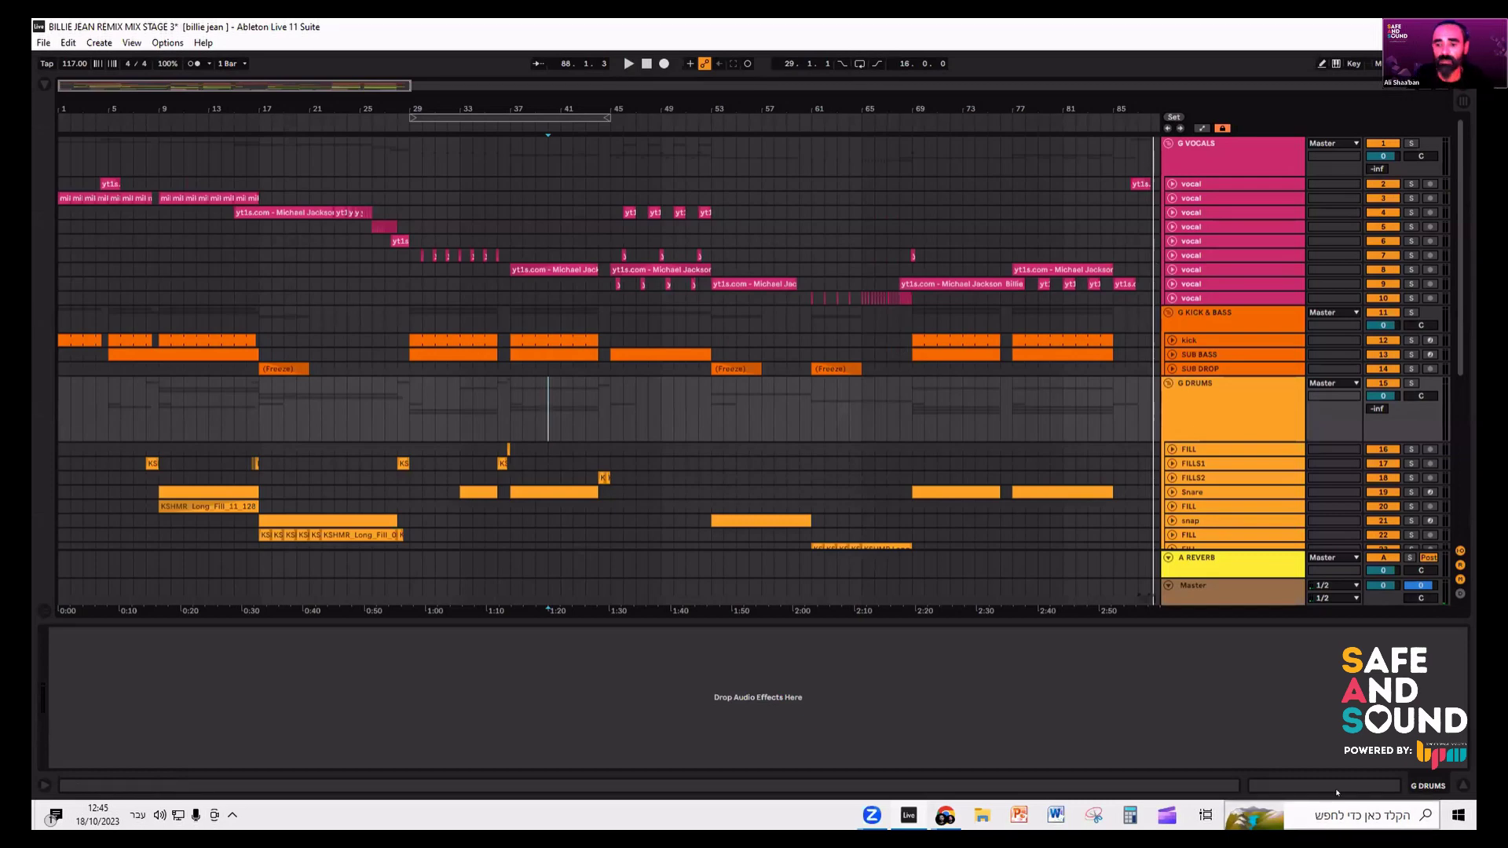
- Hide the detail view and select the full length of all vocal tracks in the G VOCALS group, from bar 1 to bar 89
click(1456, 784)
key(minus)
key(minus)
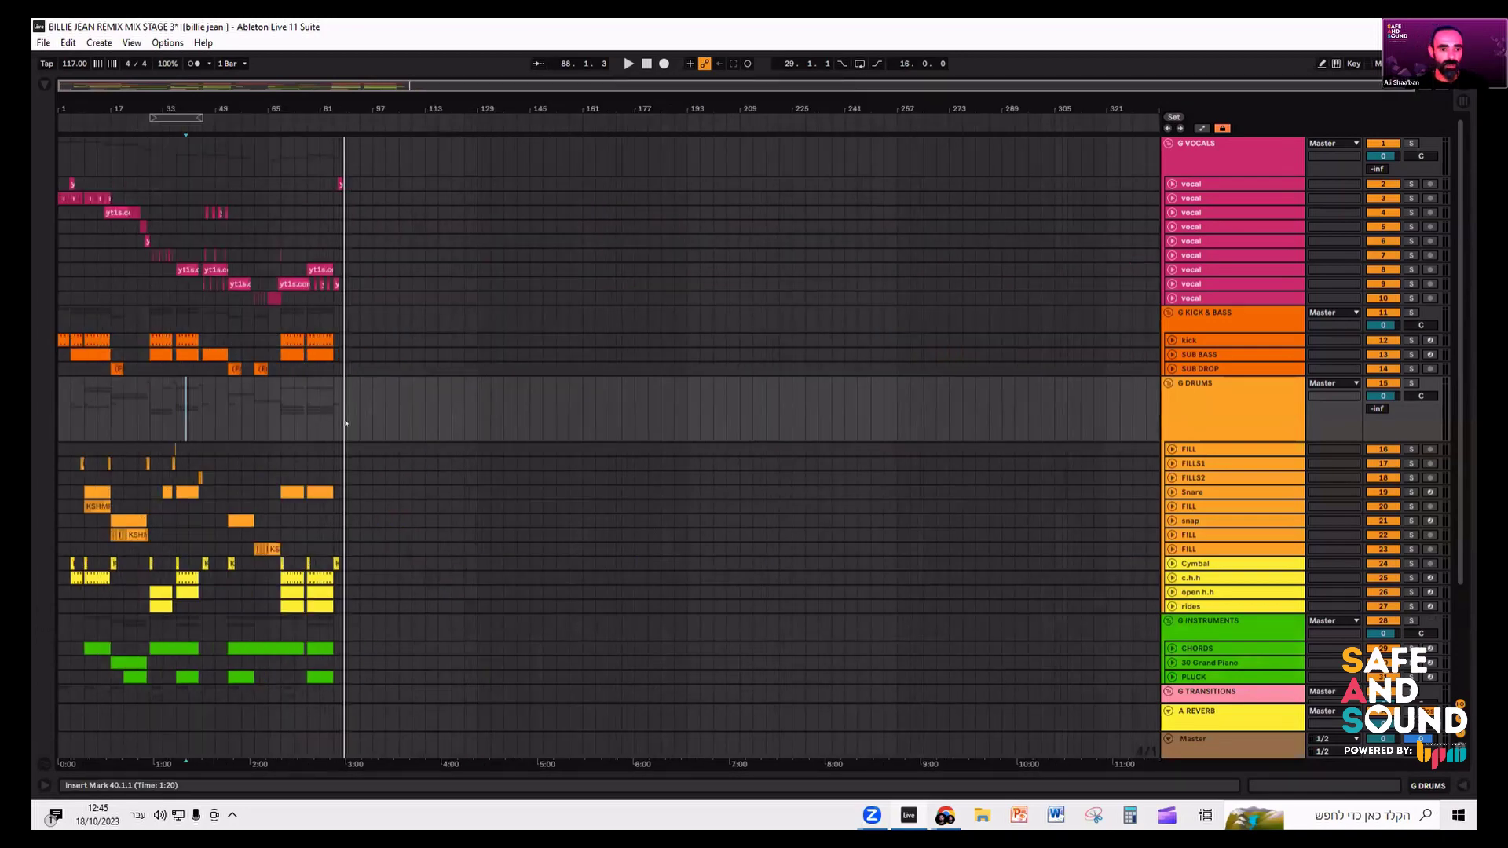
click(345, 424)
drag(344, 297, 59, 182)
key(plus)
key(plus)
key(plus)
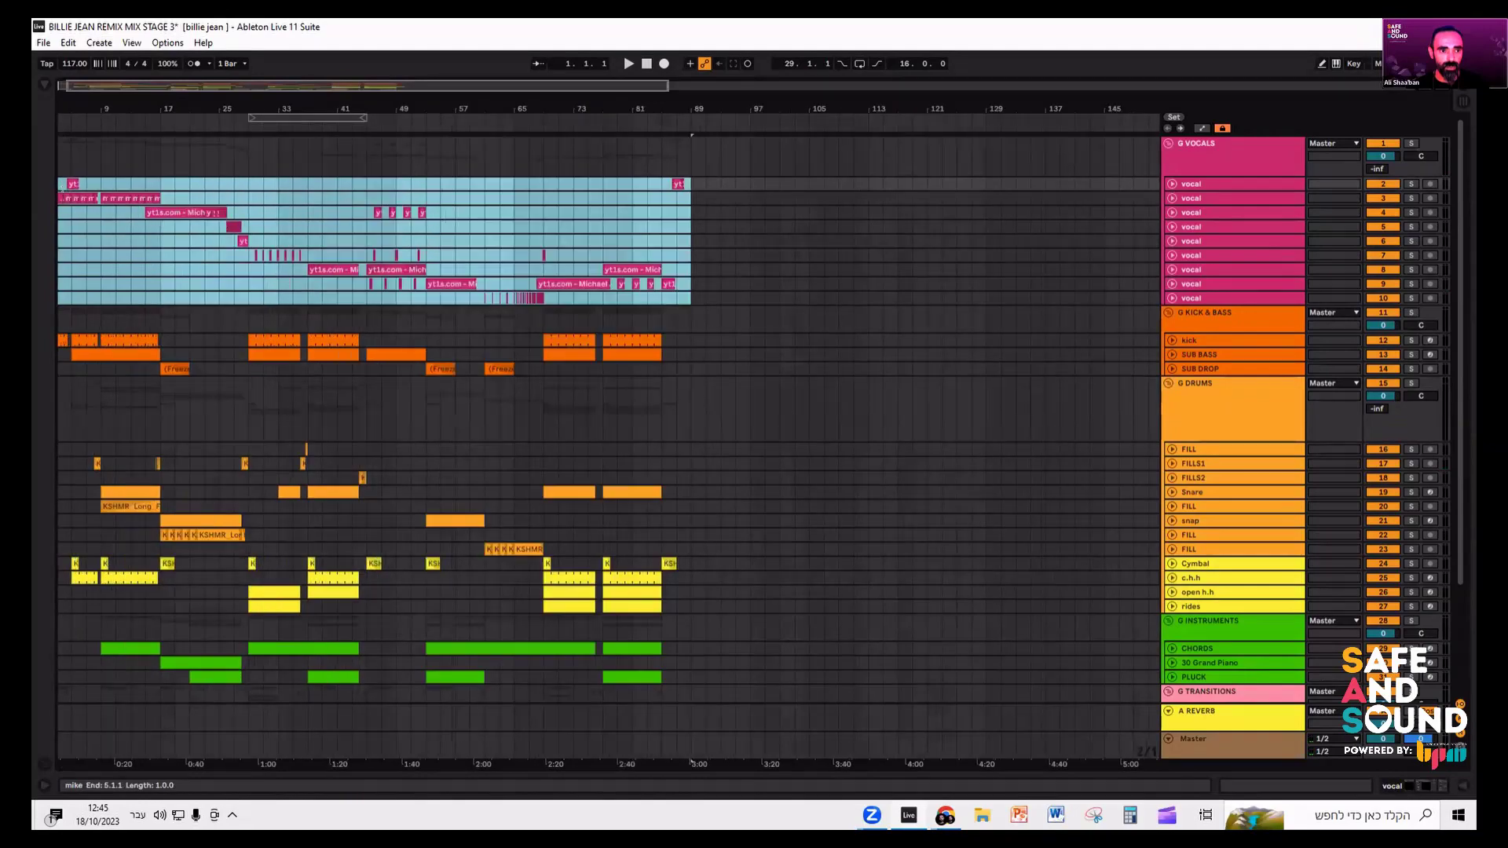
- Unfold the first vocal track of the G VOCALS group and duplicate that track
click(1180, 187)
click(1174, 183)
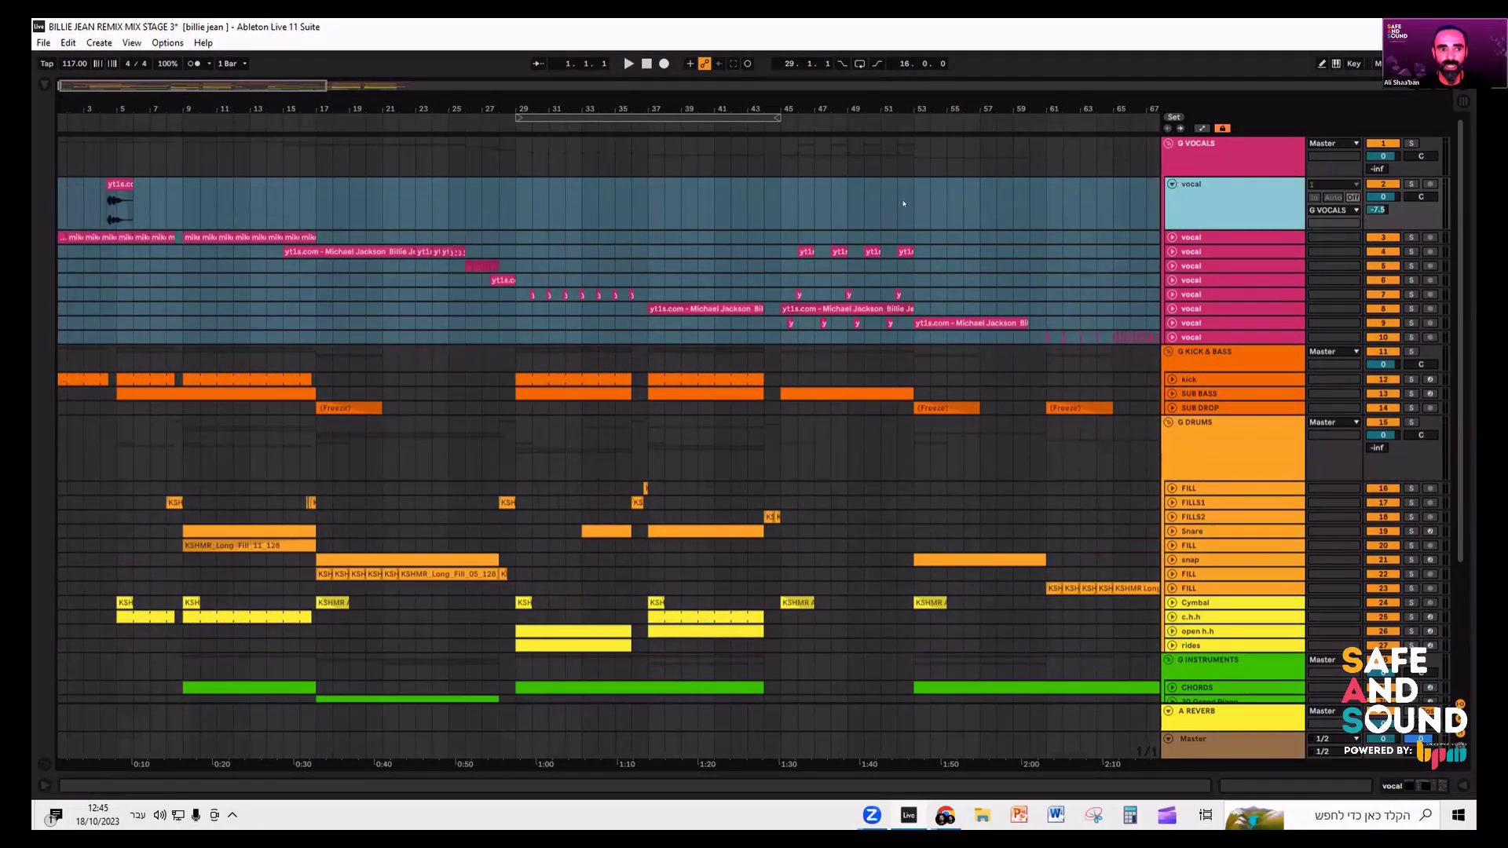
key(ctrl+a)
click(1169, 216)
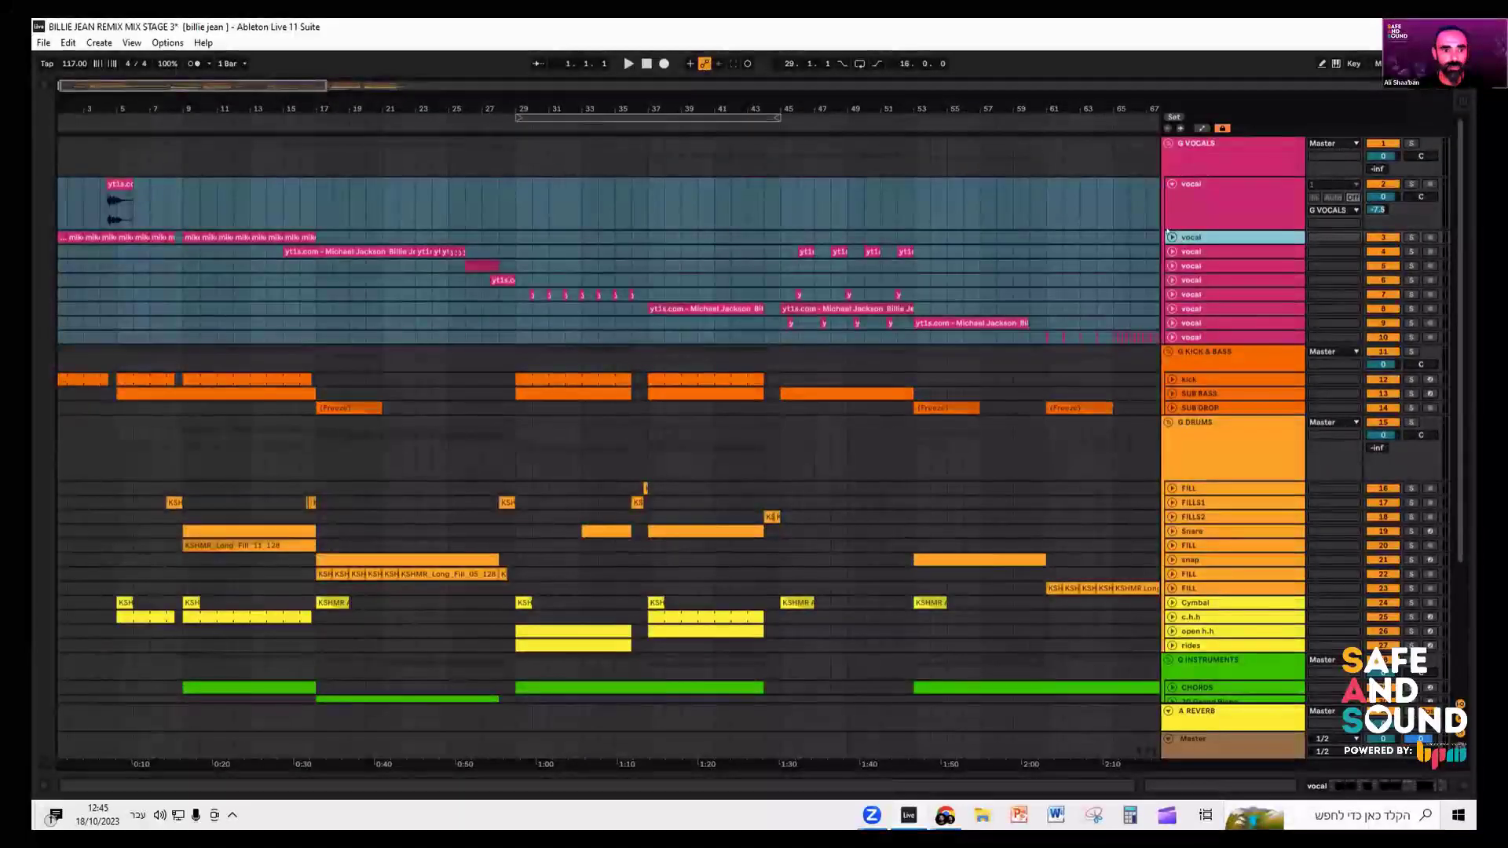
click(1170, 236)
click(1172, 237)
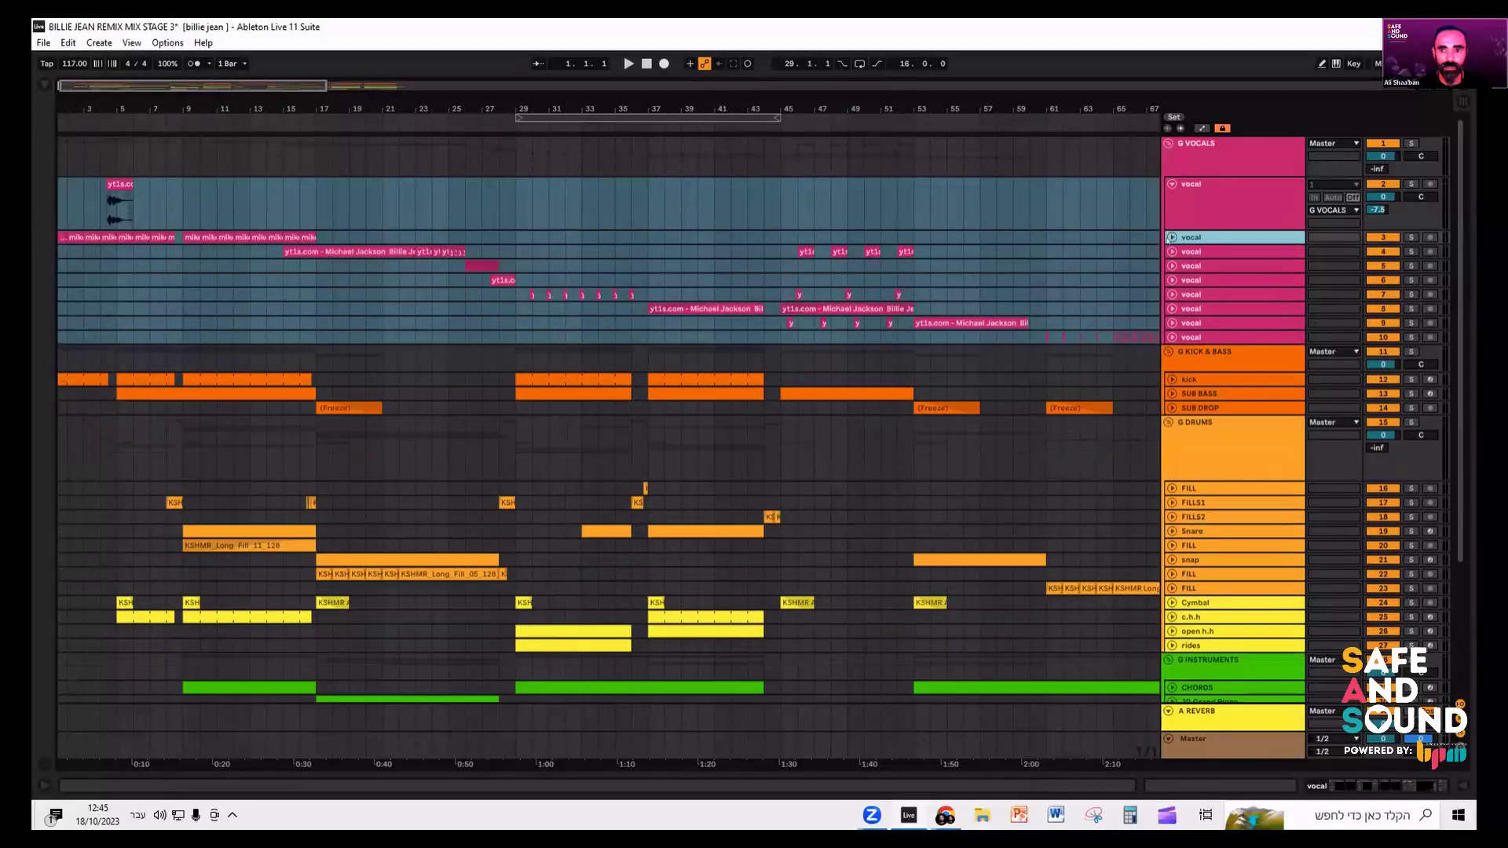
click(1227, 217)
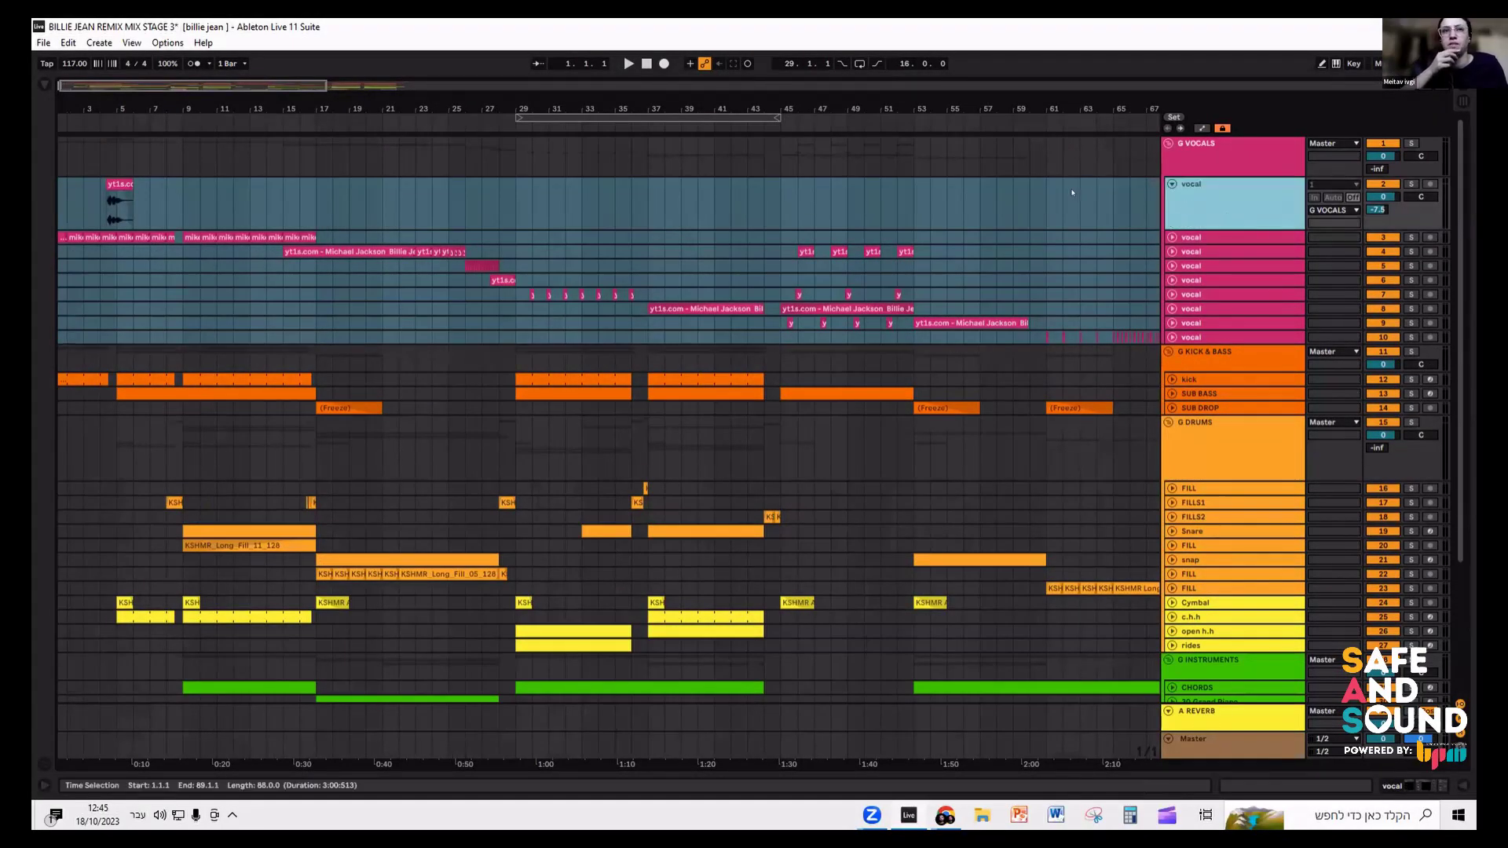
click(1190, 205)
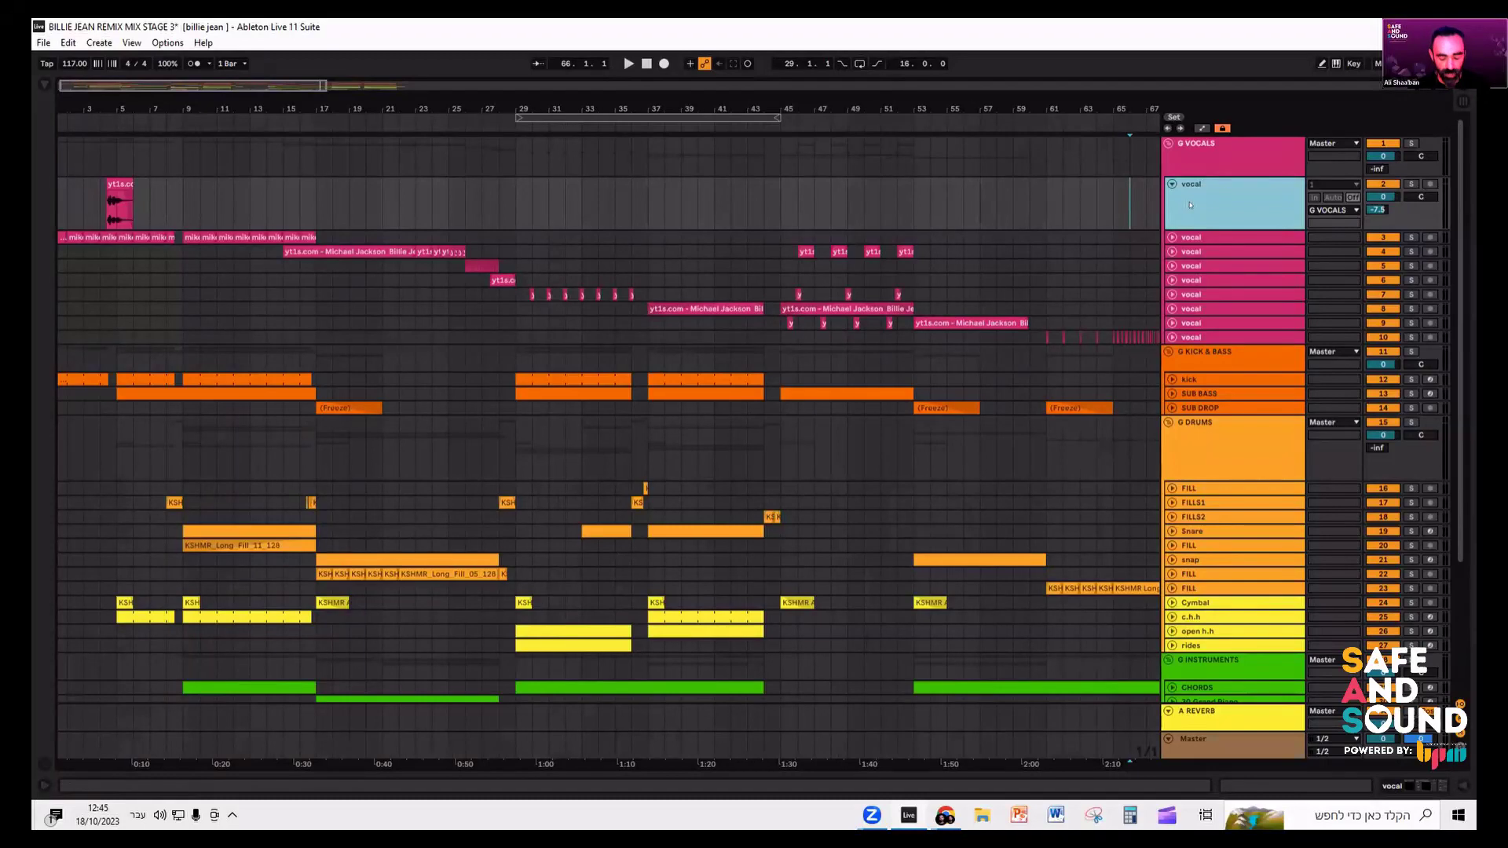
key(ctrl+d)
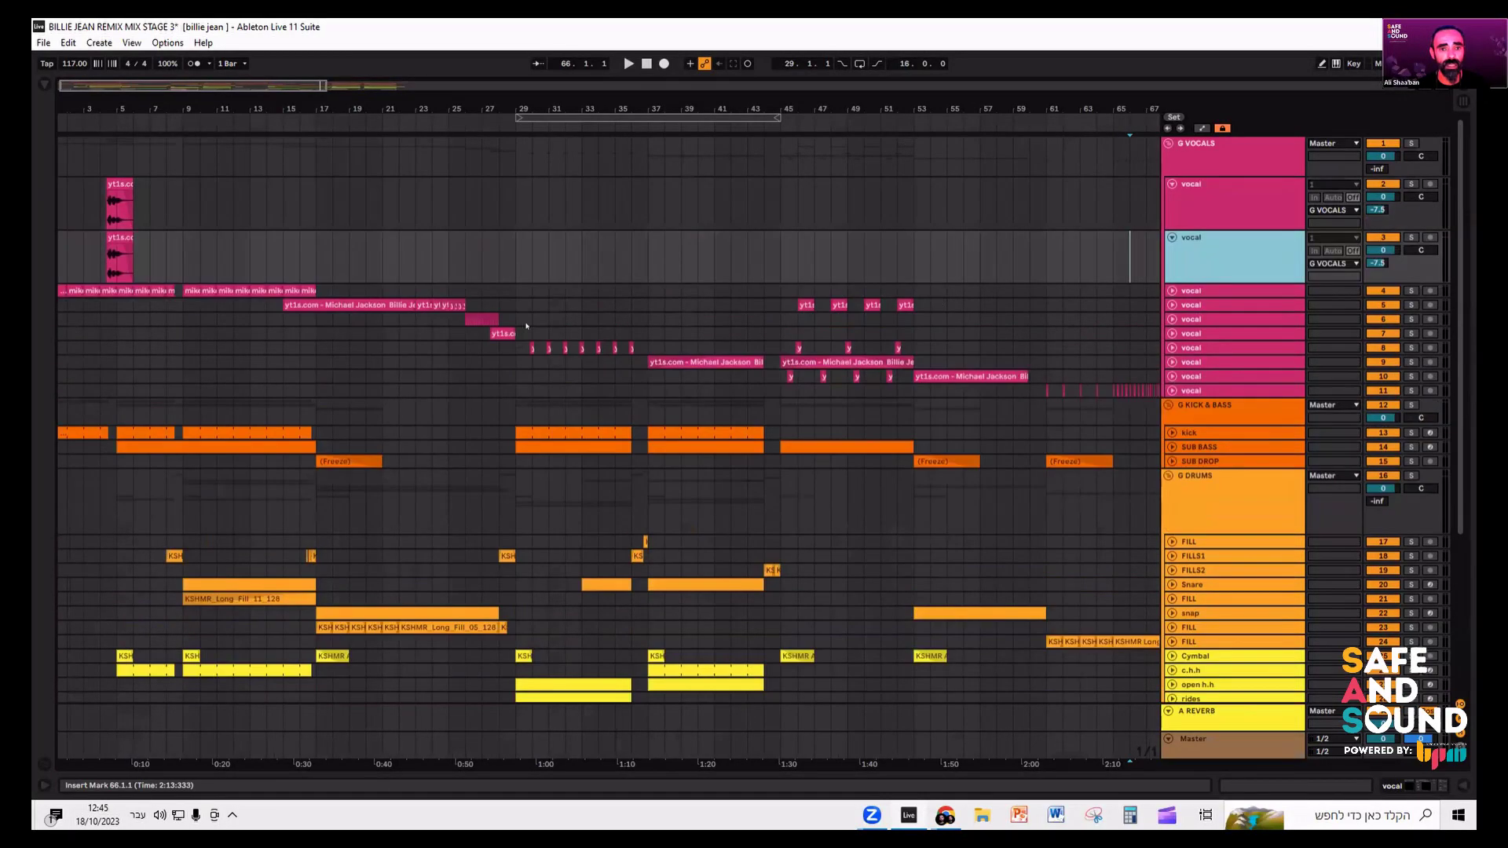
- Lengthen the duplicated track's vocal clip, move it to bar 57, and extend its start back to 56.3.3
click(119, 260)
drag(132, 259, 1079, 250)
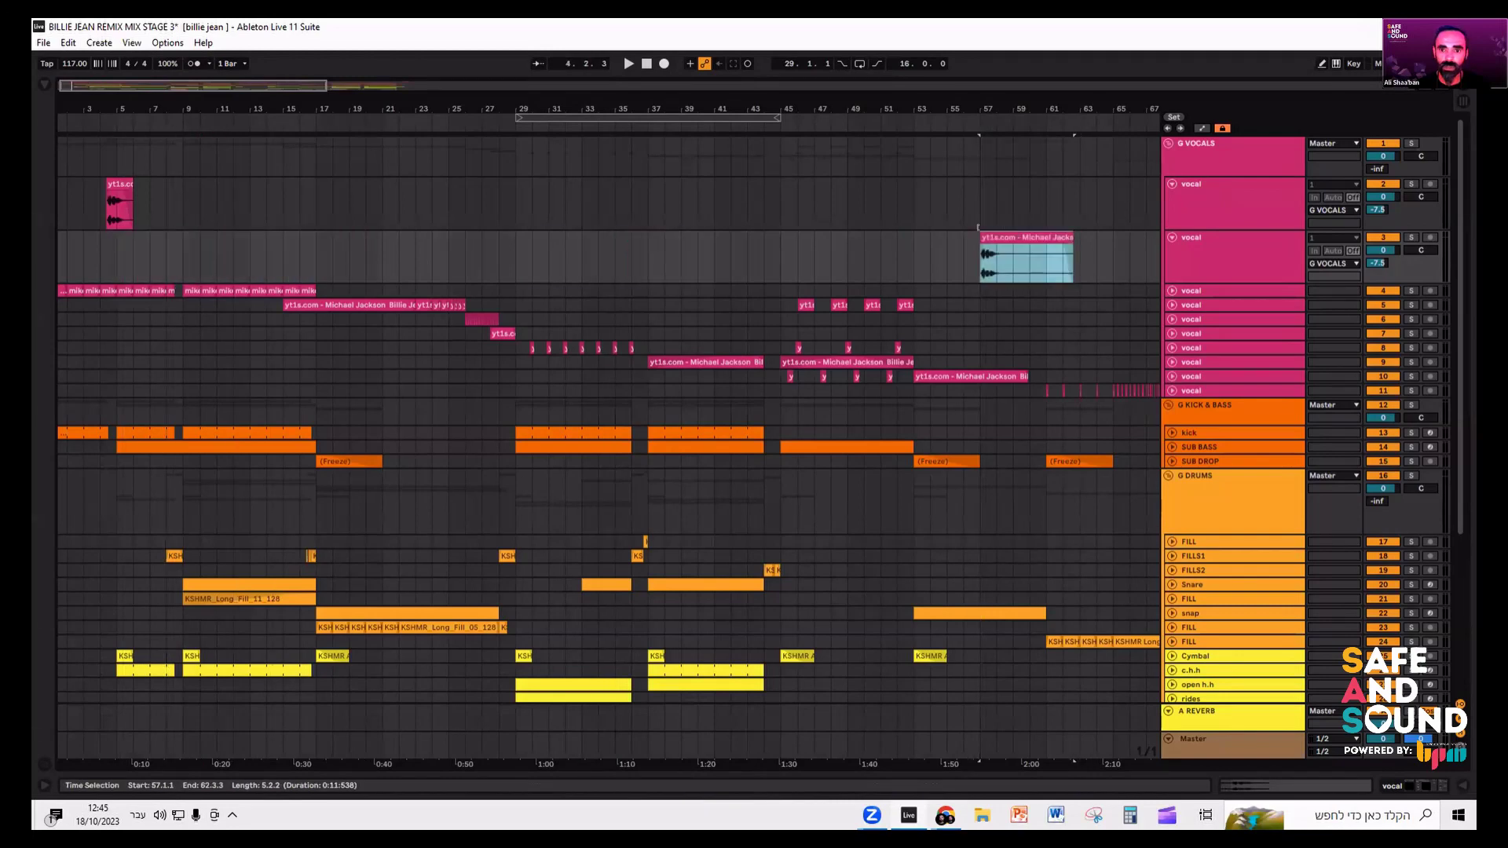
drag(951, 235, 953, 237)
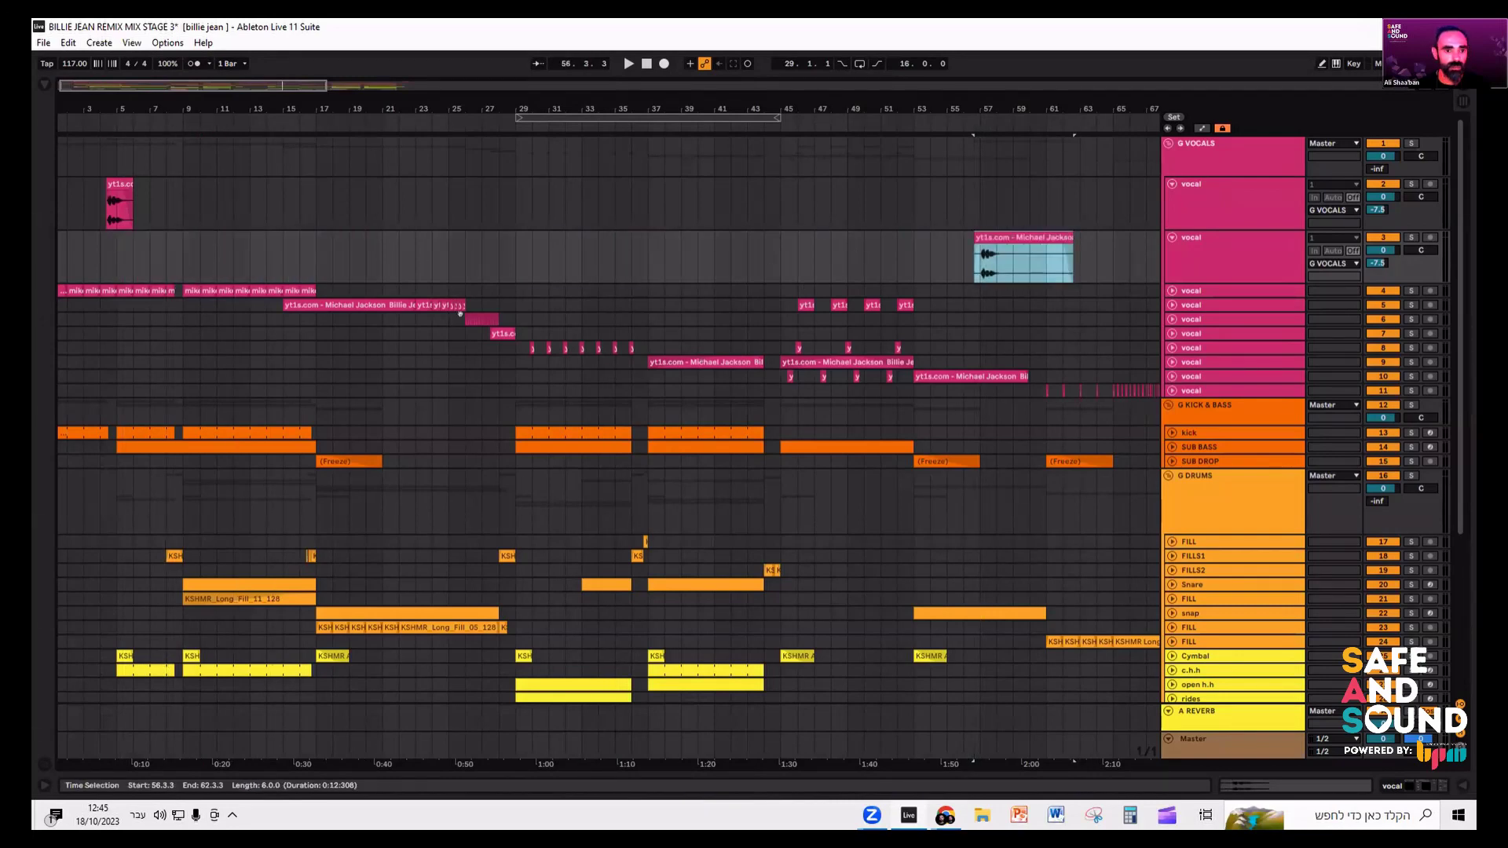
- Unfold vocal track 5 and select its long vocal clip from bar 15 to bar 23
key(u)
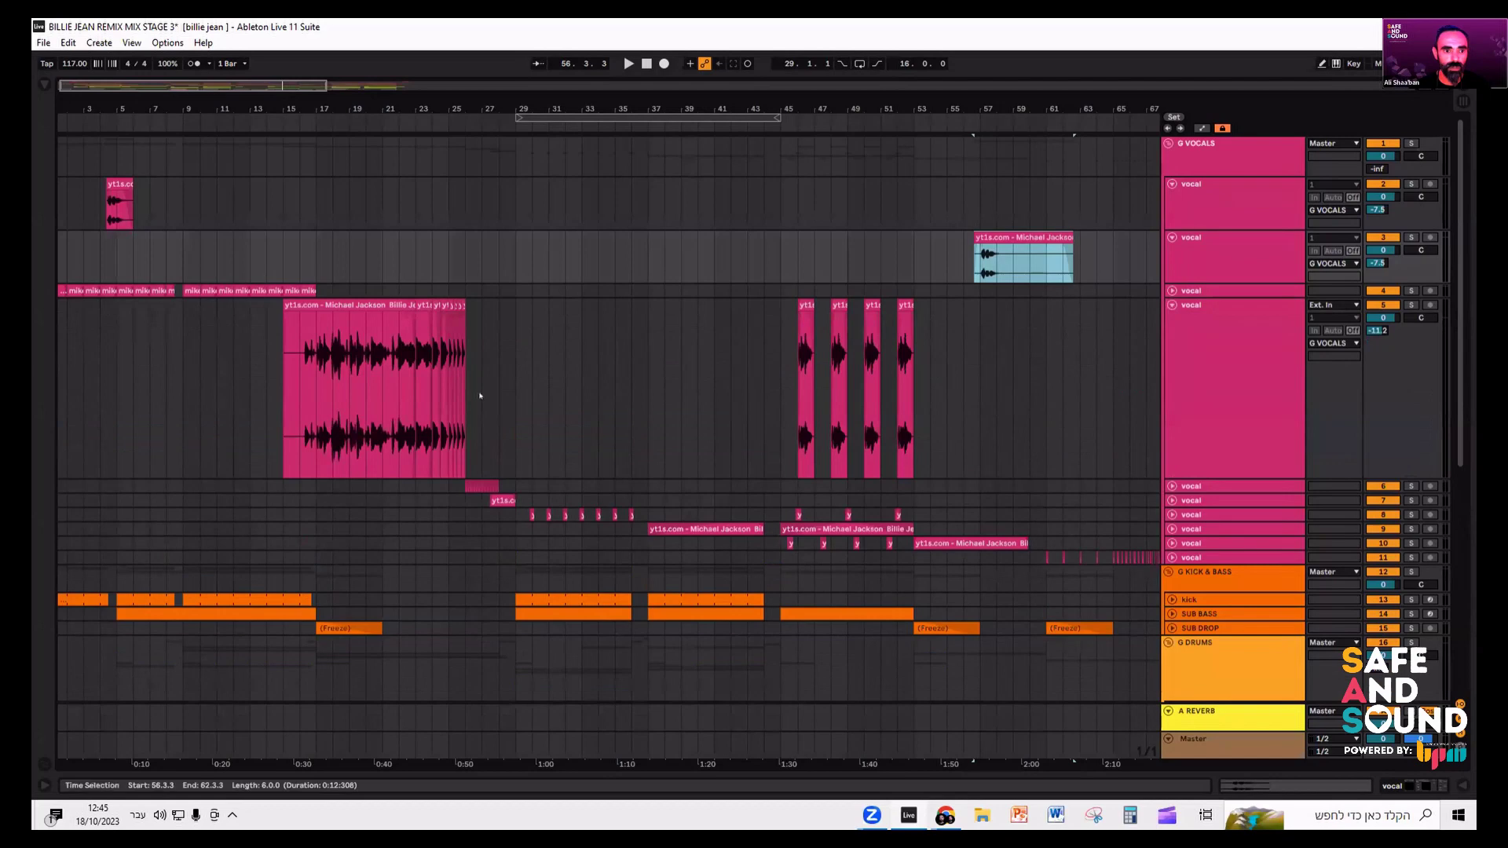
click(377, 393)
key(shift+Left)
key(shift+Right)
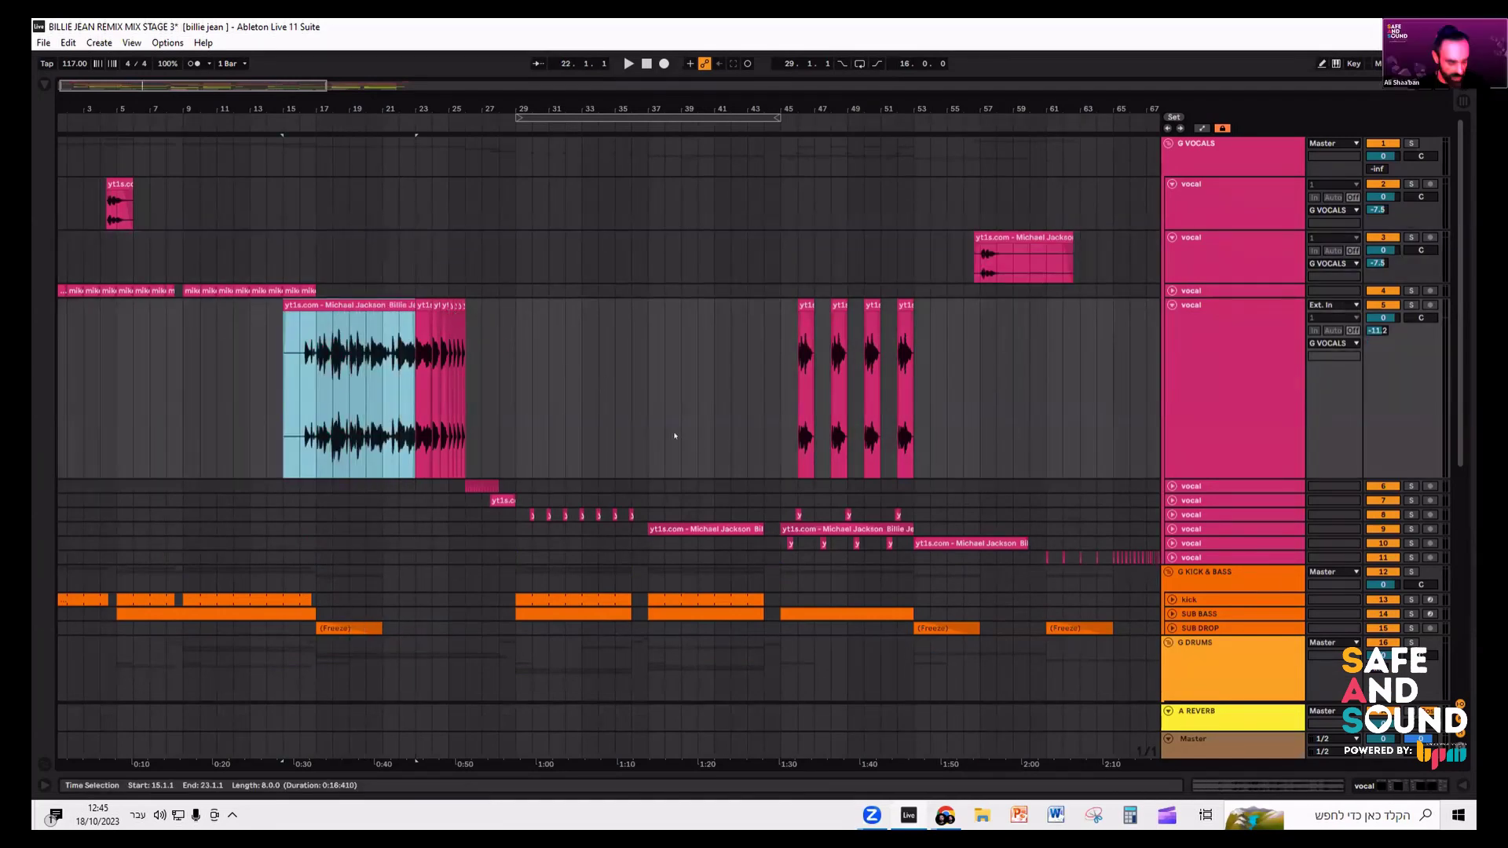
- Undo the start extension and the move of the duplicated track's vocal clip
key(ctrl+z)
key(ctrl+z)
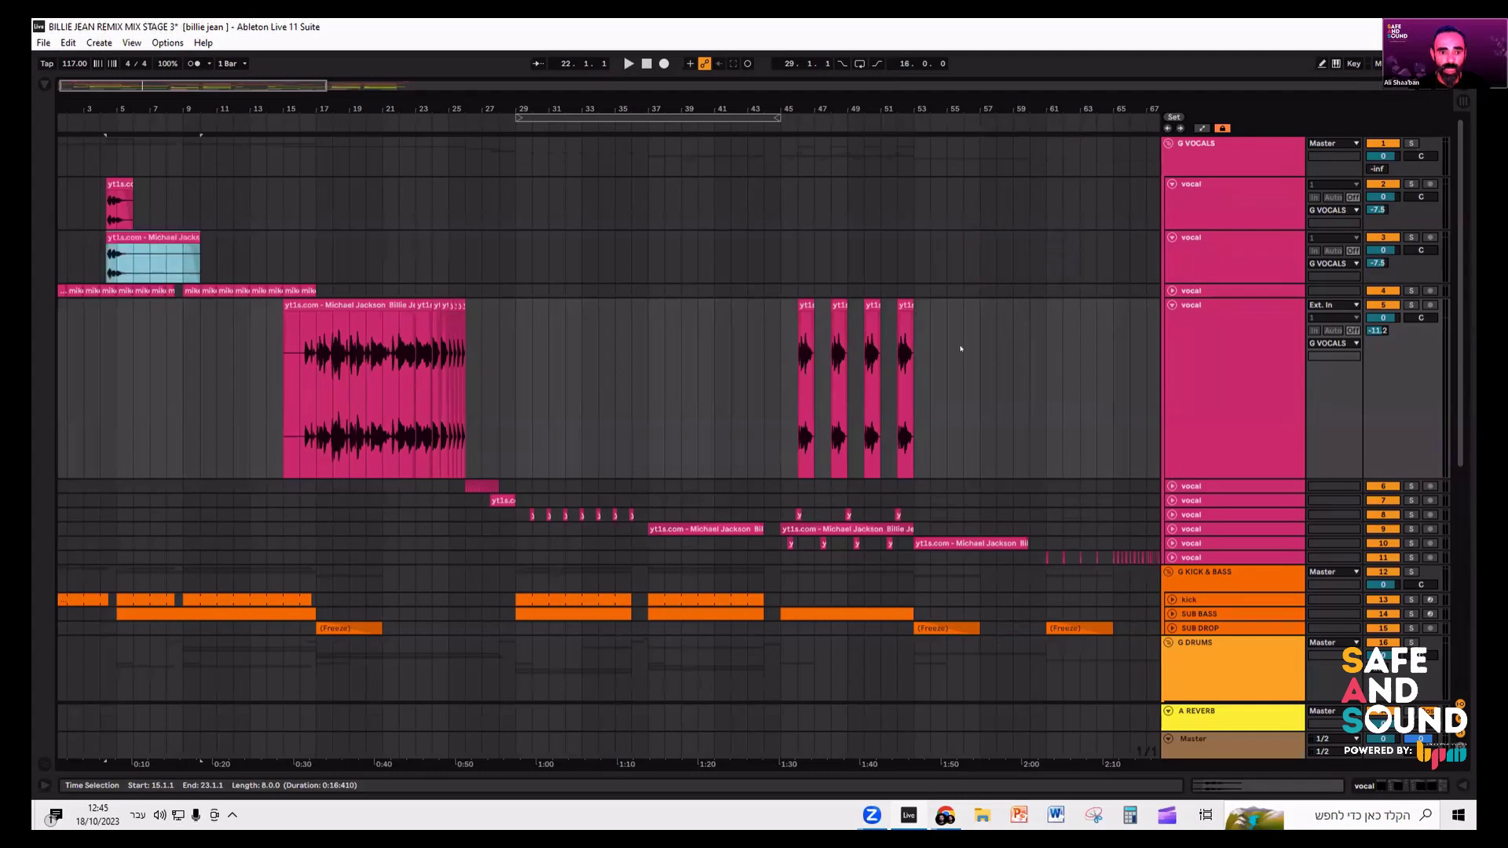
- Unfold vocal track 9, select its clip from bar 45 to bar 53, and fold the track again
scroll(950, 362, down, 2)
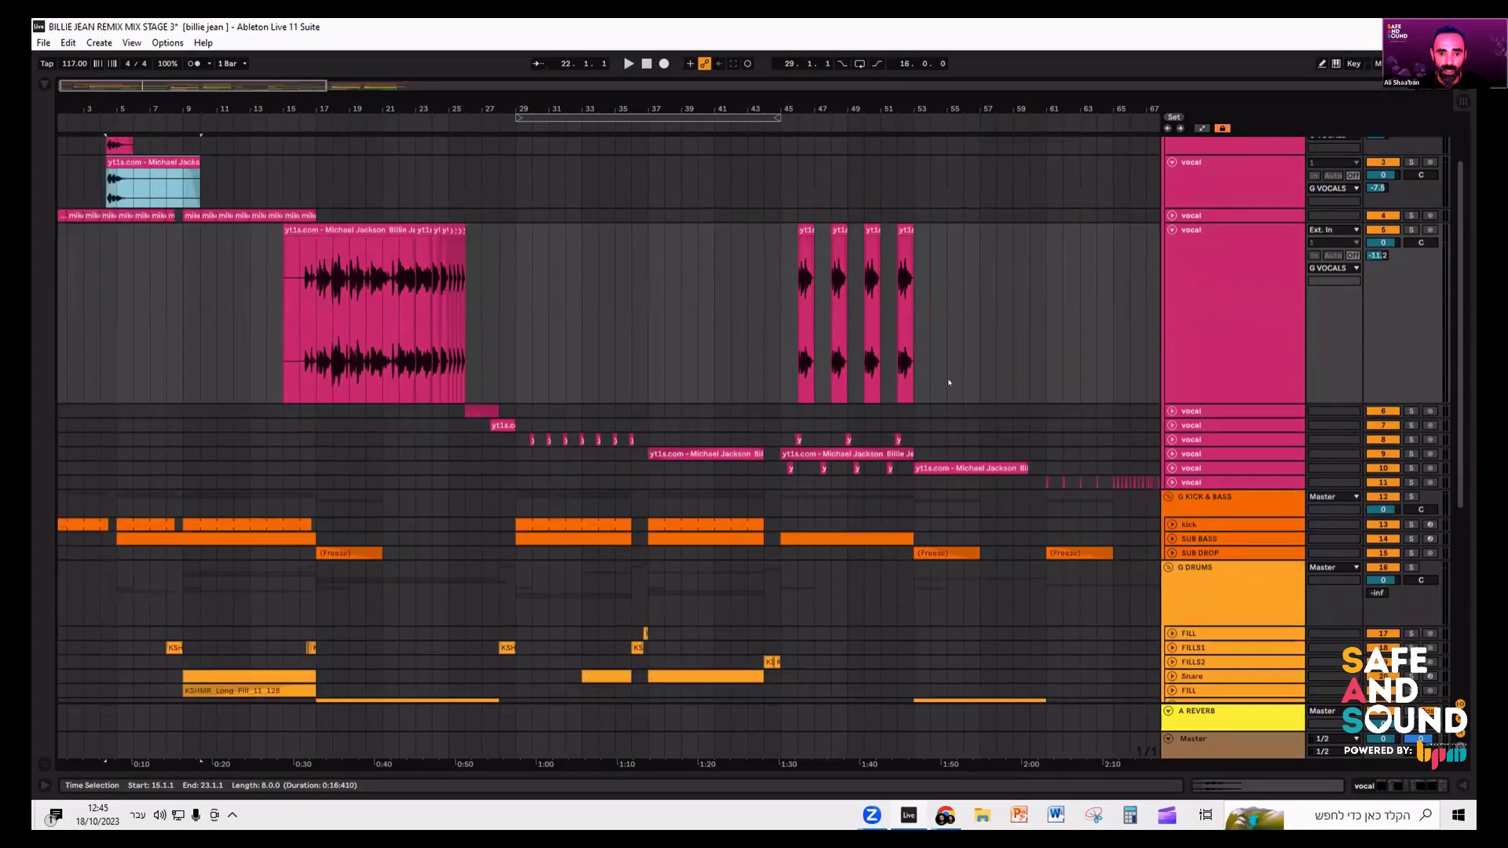
click(1171, 454)
click(781, 446)
shift+click(706, 454)
key(ctrl+j)
click(781, 479)
key(ctrl+e)
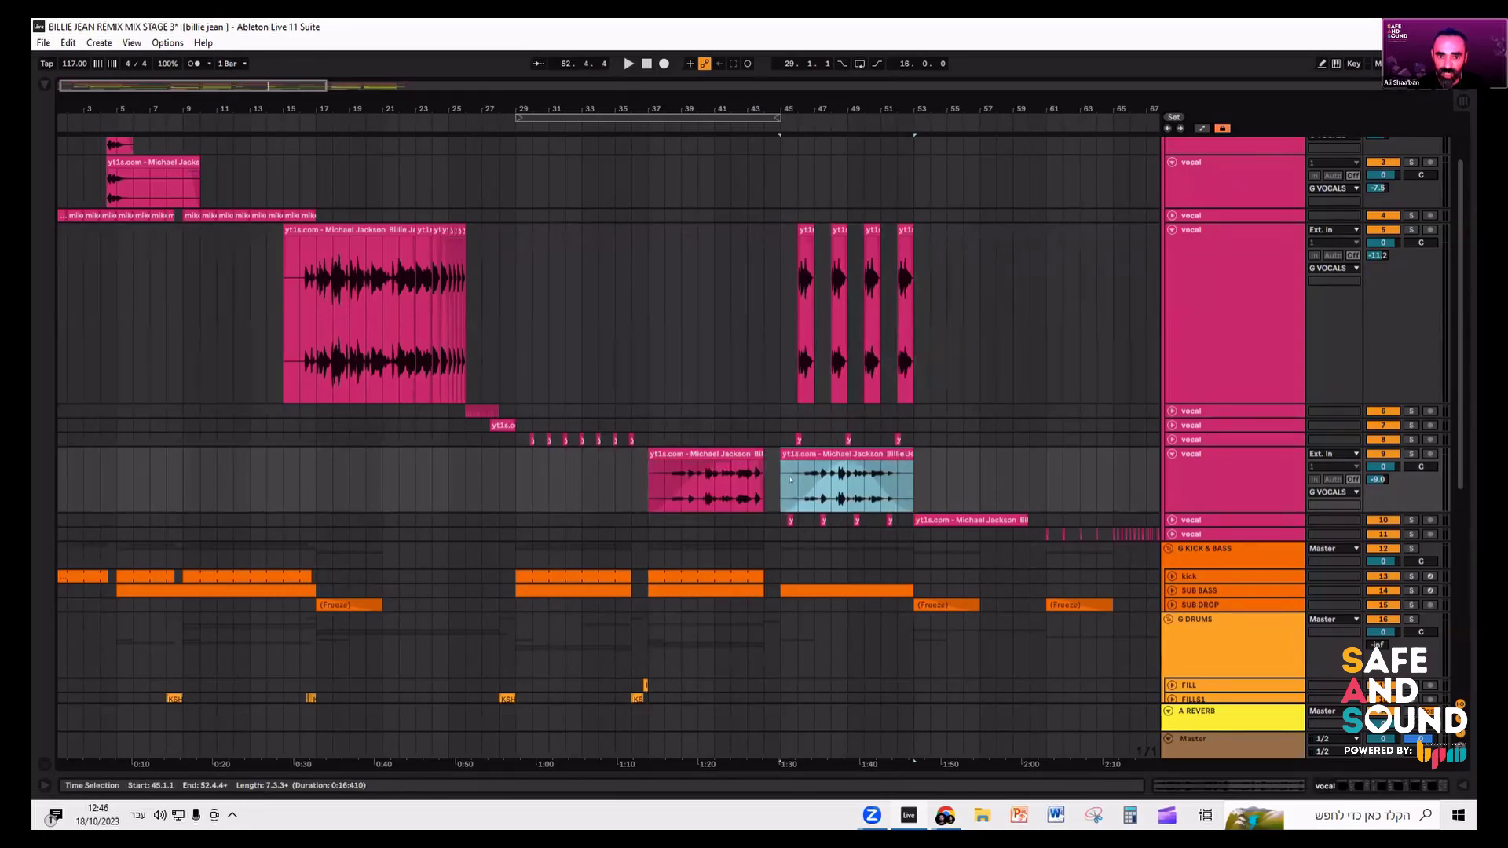
click(1171, 454)
- Fold vocal track 5 and the first two vocal tracks of the G VOCALS group
scroll(648, 361, up, 3)
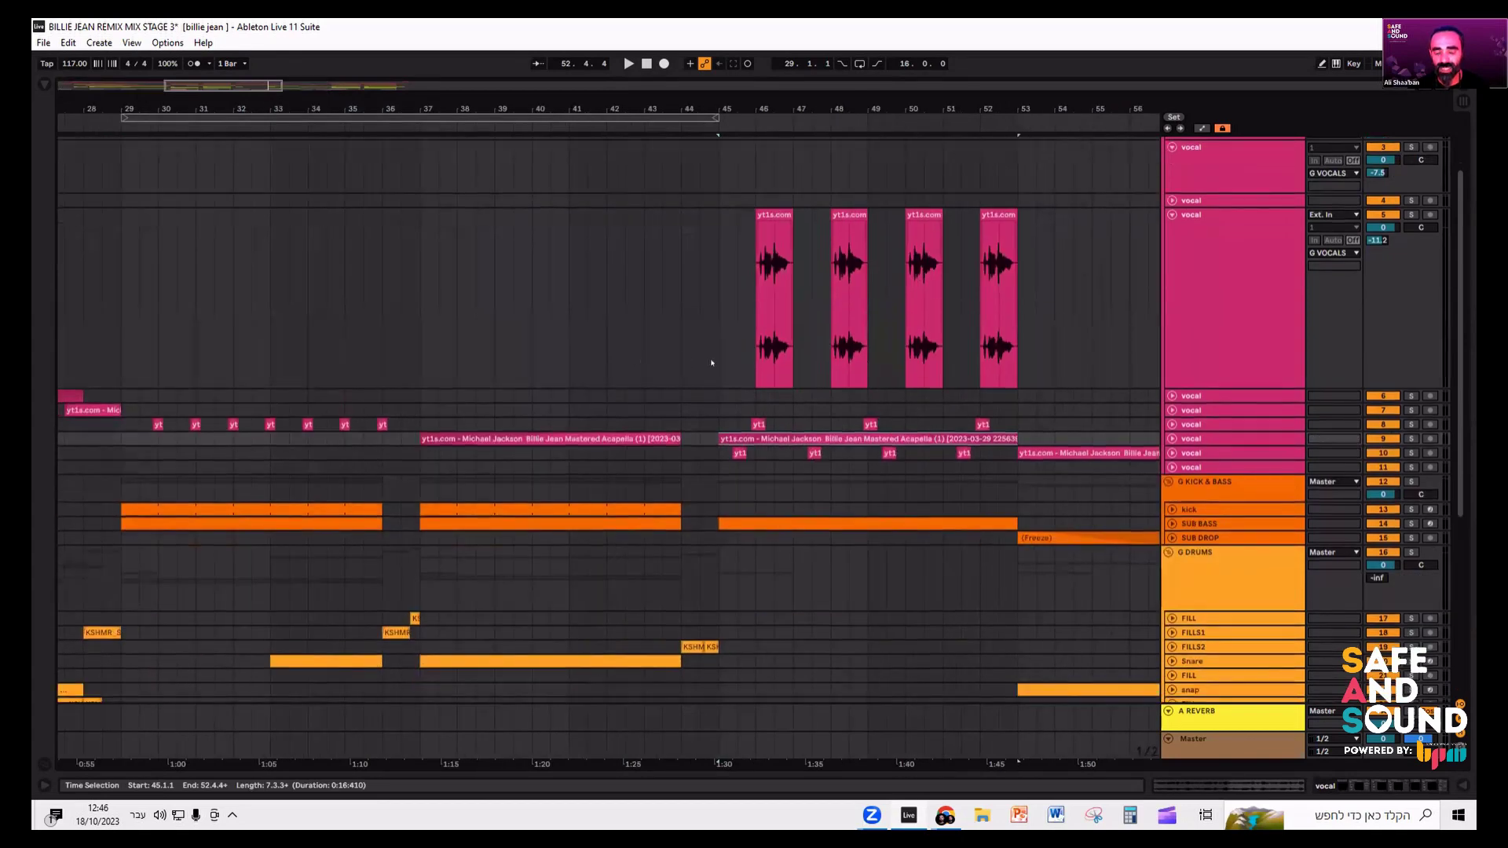
scroll(712, 362, down, 8)
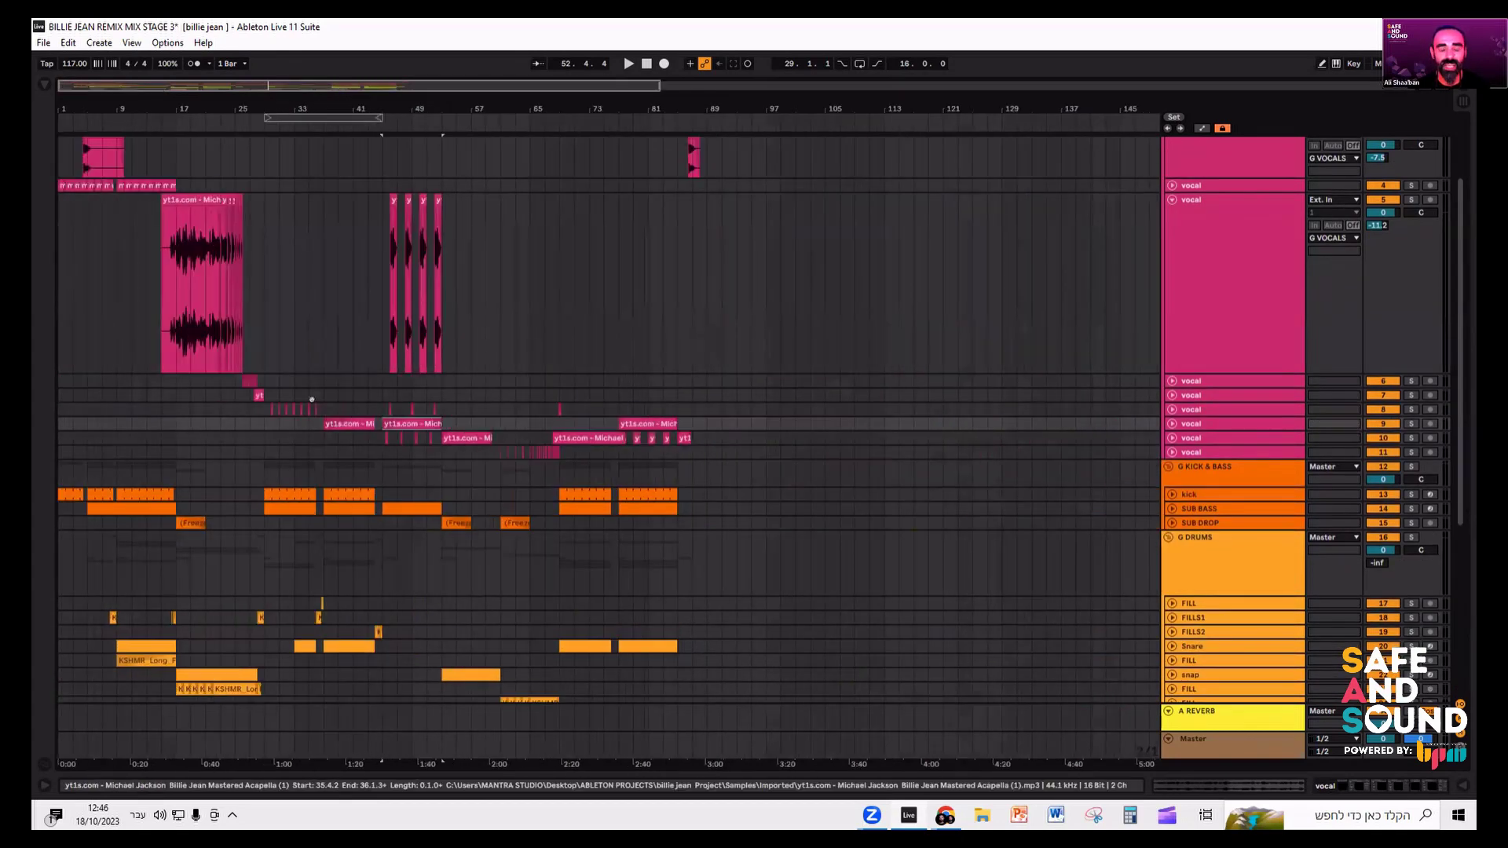
click(1172, 199)
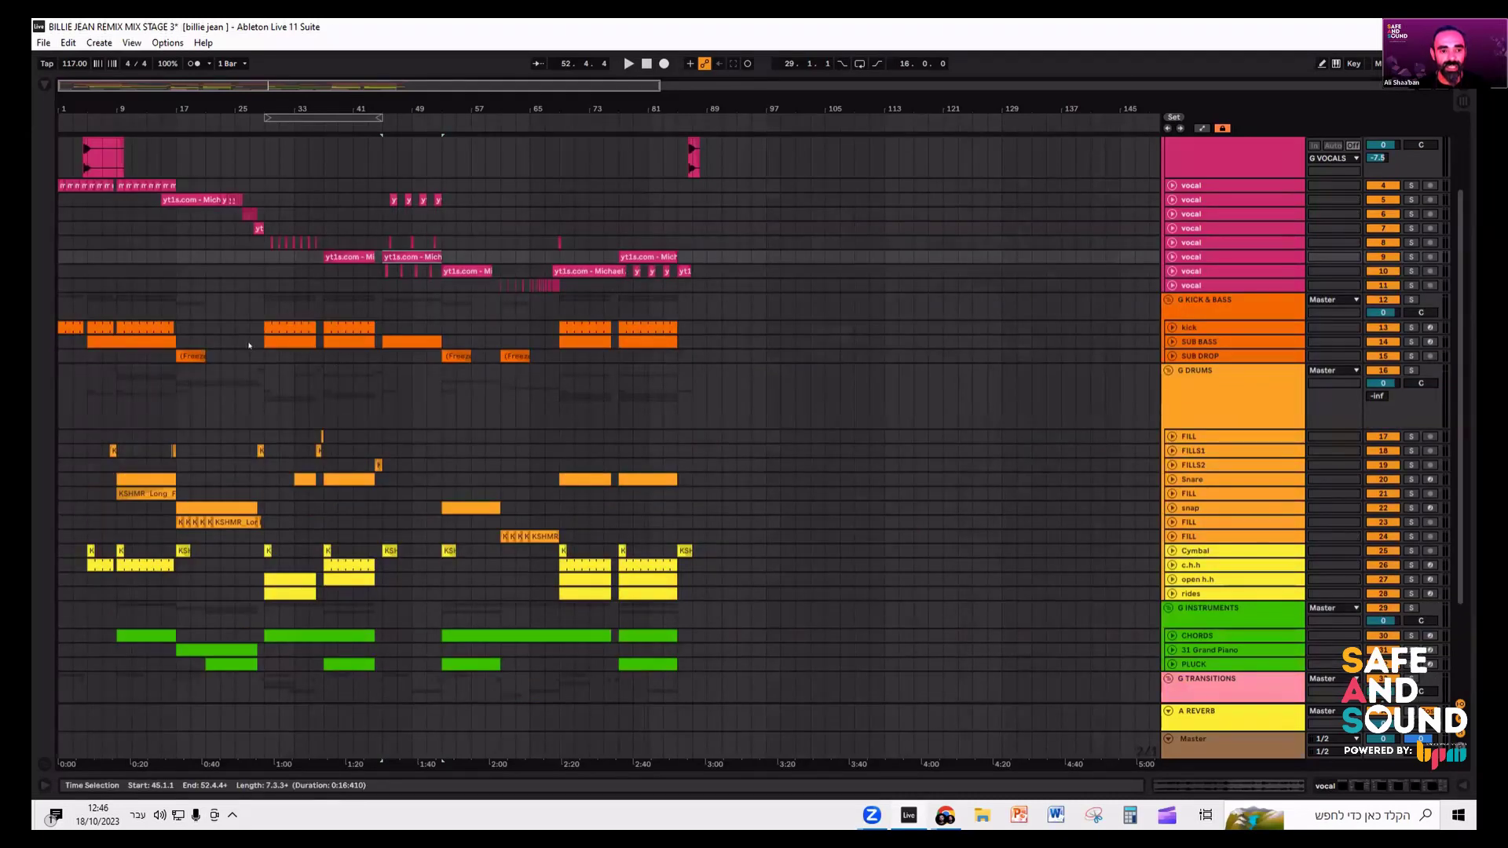
scroll(249, 346, down, 3)
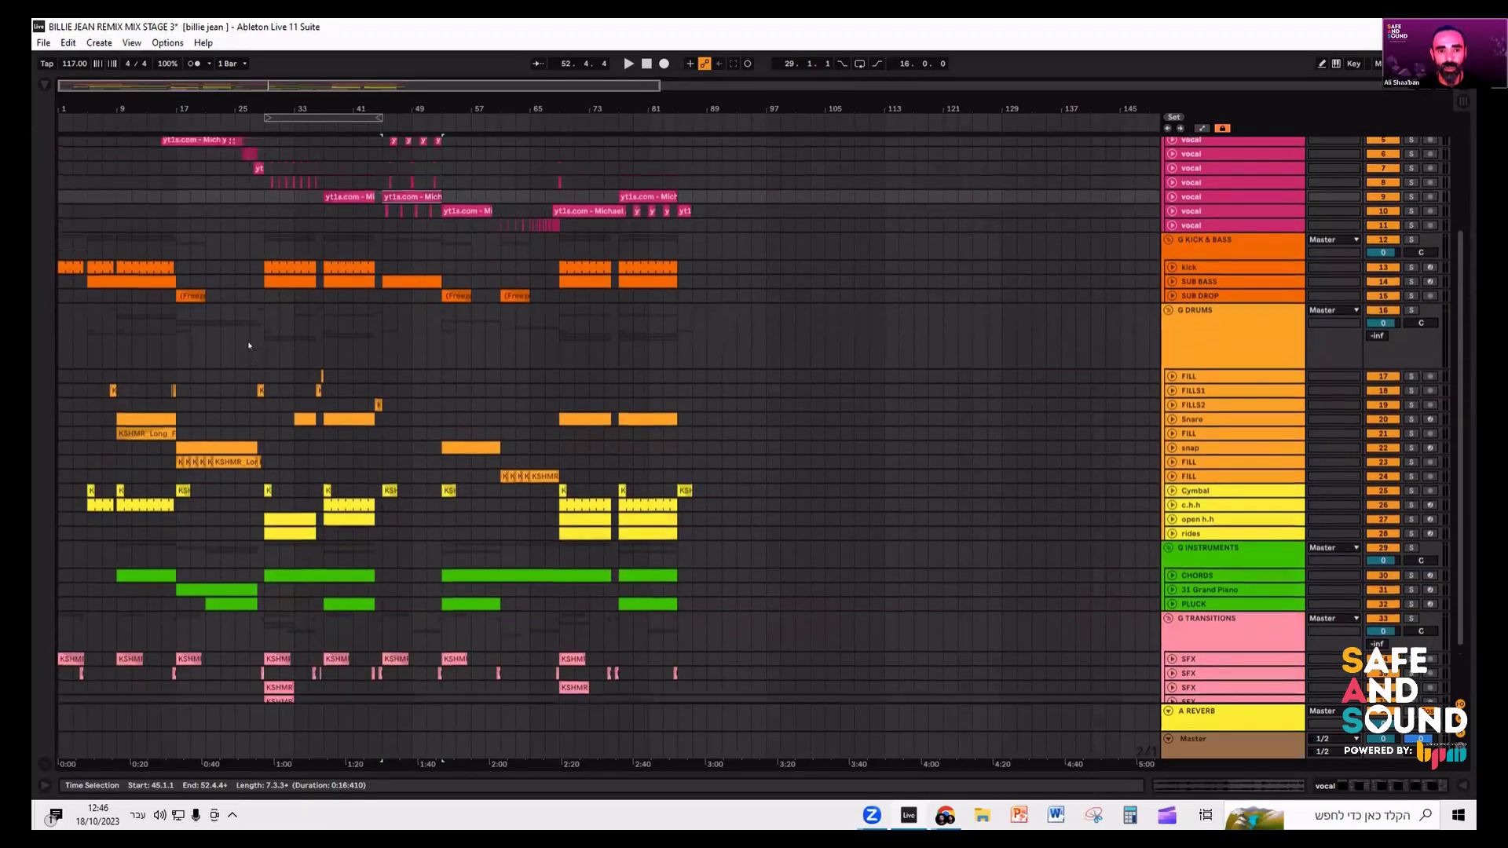
scroll(672, 298, up, 3)
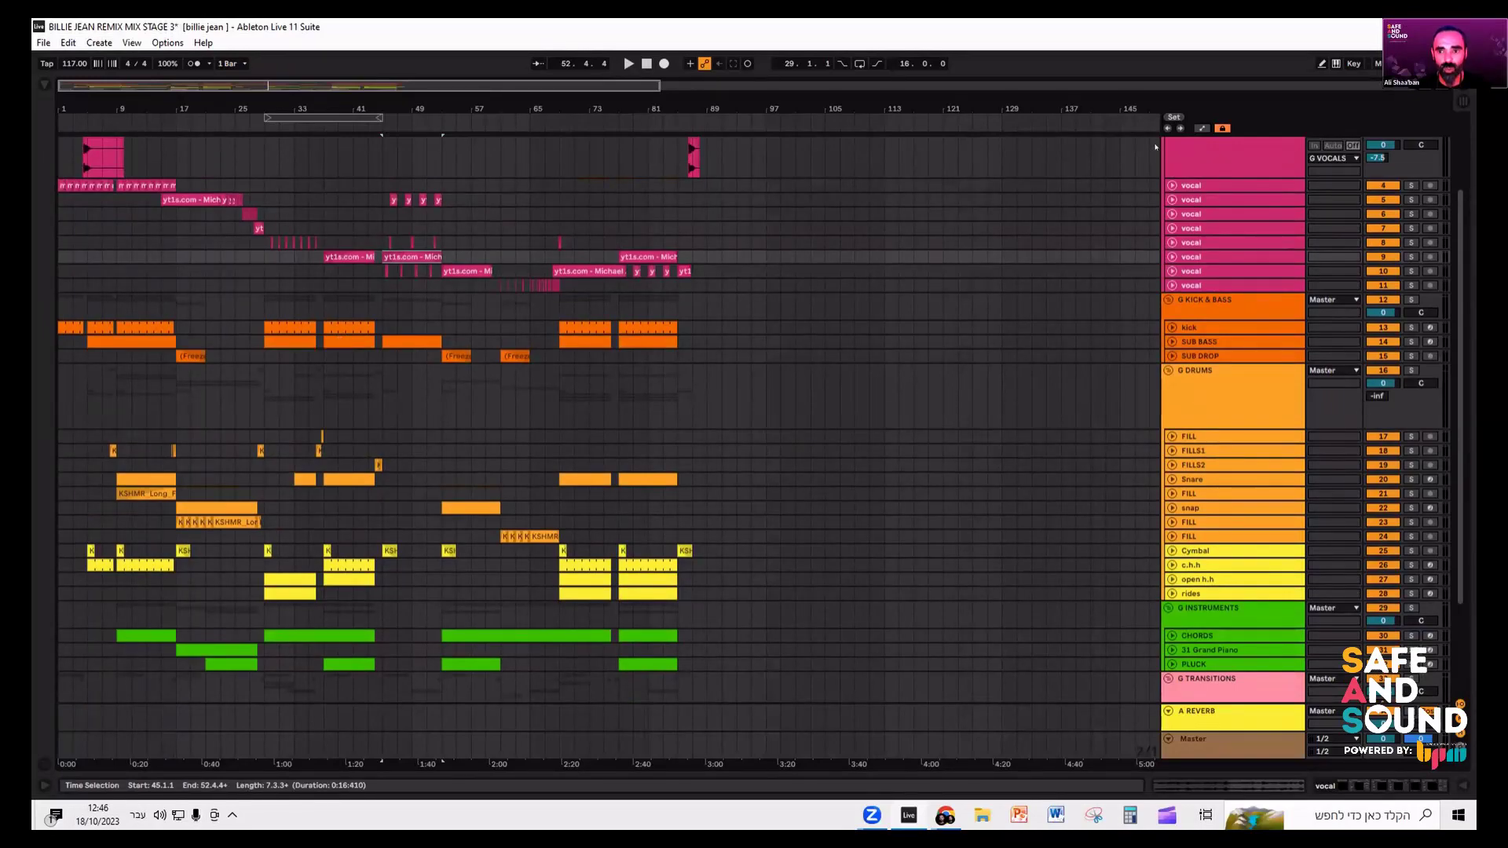
scroll(1168, 215, up, 3)
click(1172, 192)
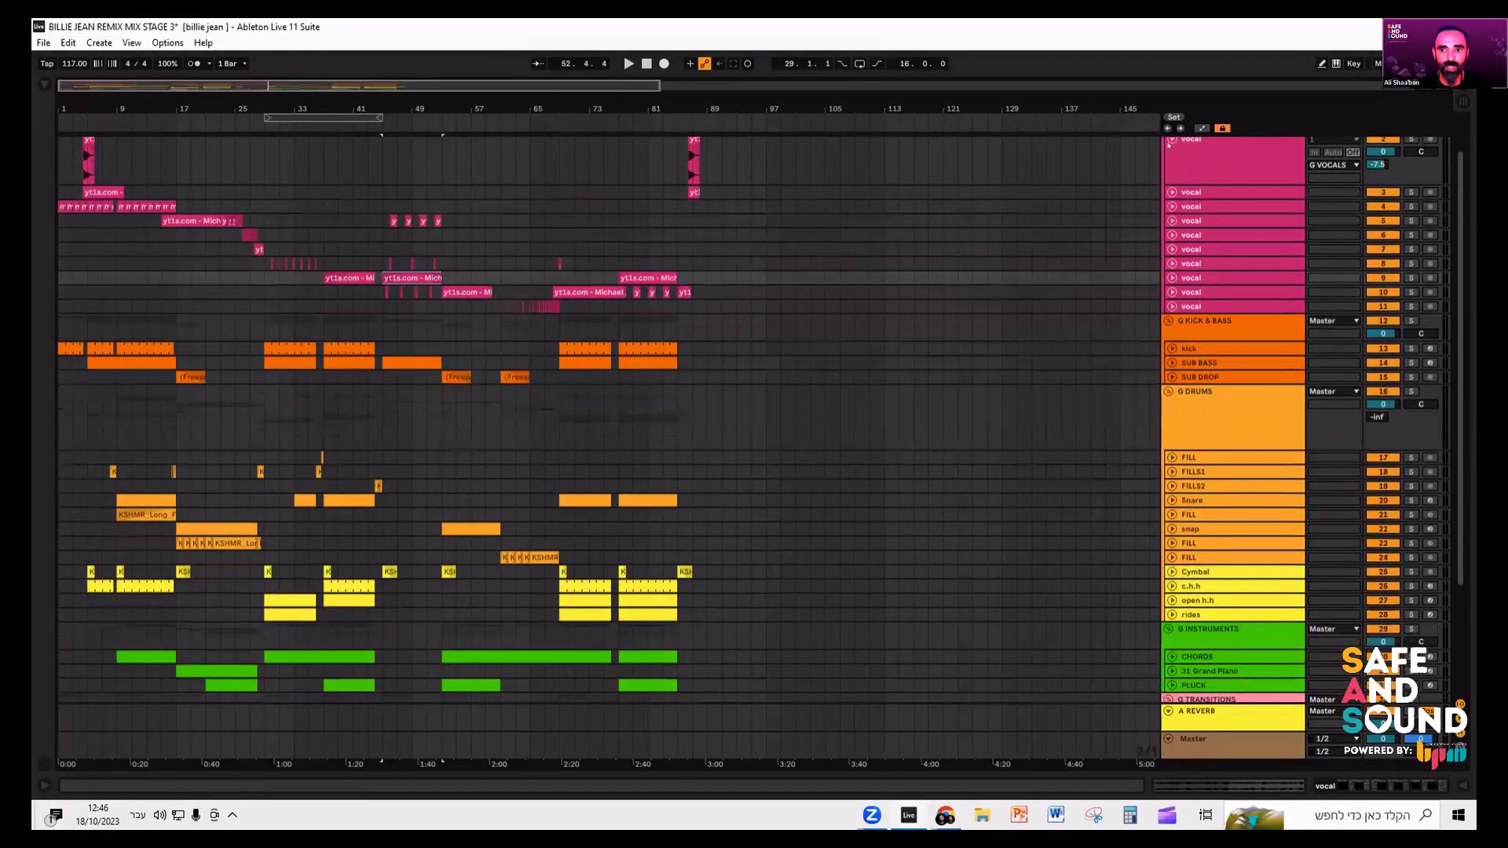
click(1170, 141)
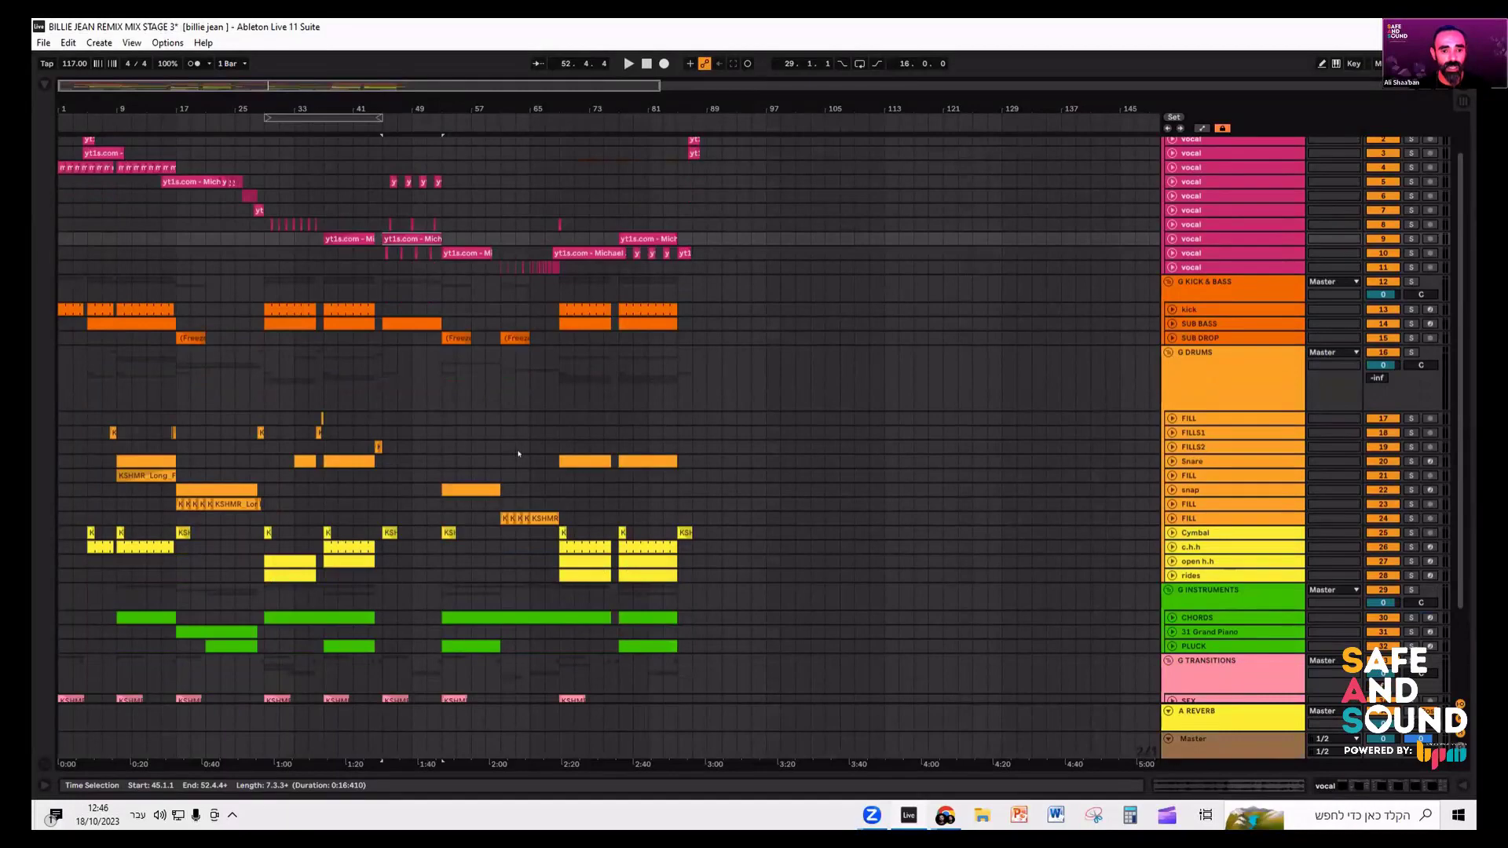
- Delete the duplicated vocal track, the second one in the G VOCALS group
scroll(709, 387, up, 2)
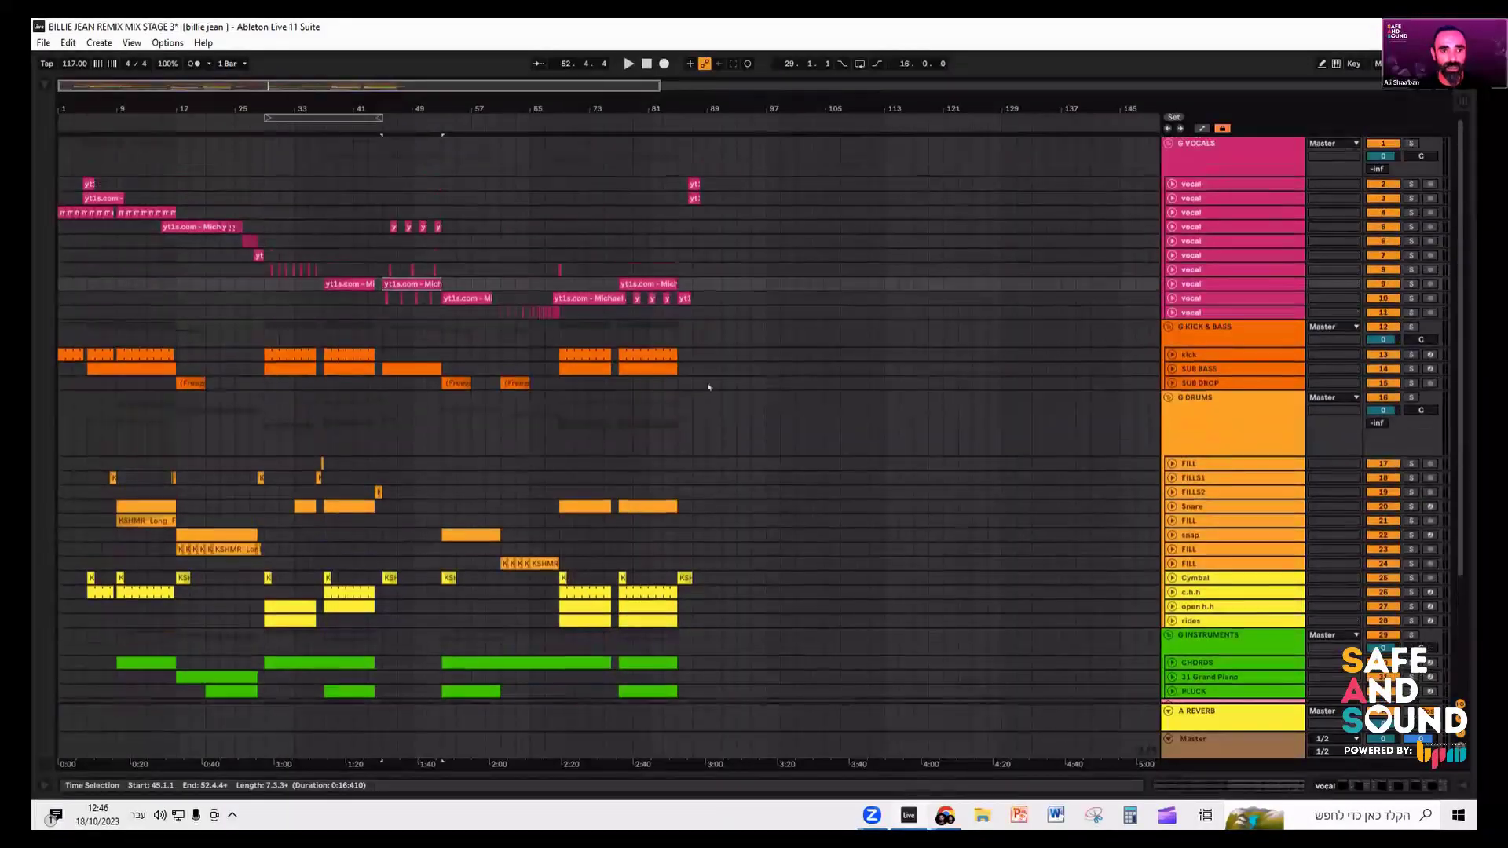
click(1188, 198)
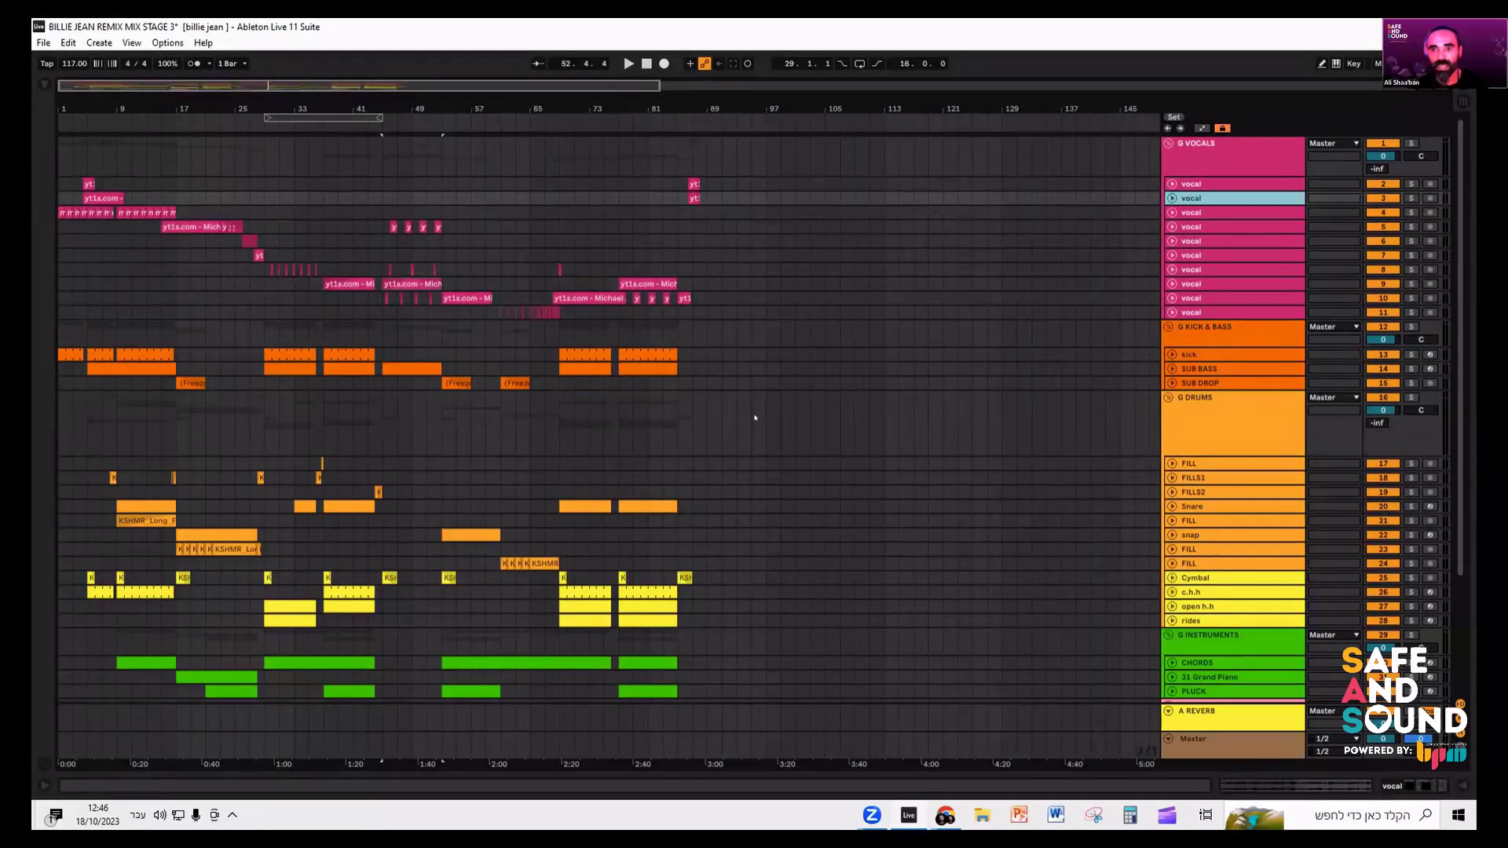
key(Delete)
- Solo the SUB BASS track and play it from the start of its clip at bar 5
scroll(241, 612, down, 3)
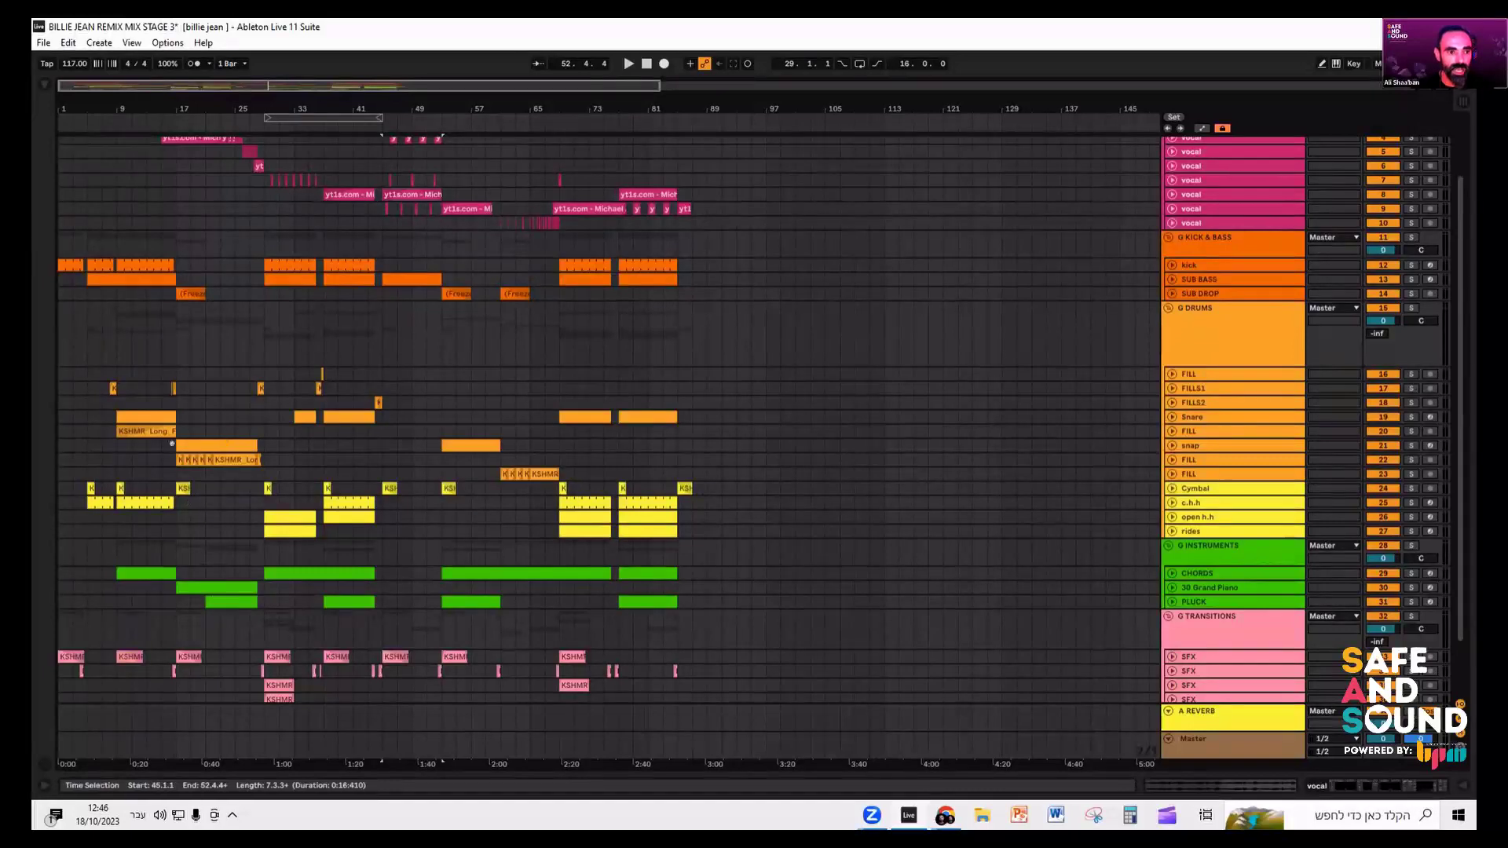
scroll(144, 229, down, 2)
click(144, 228)
click(1411, 234)
key(space)
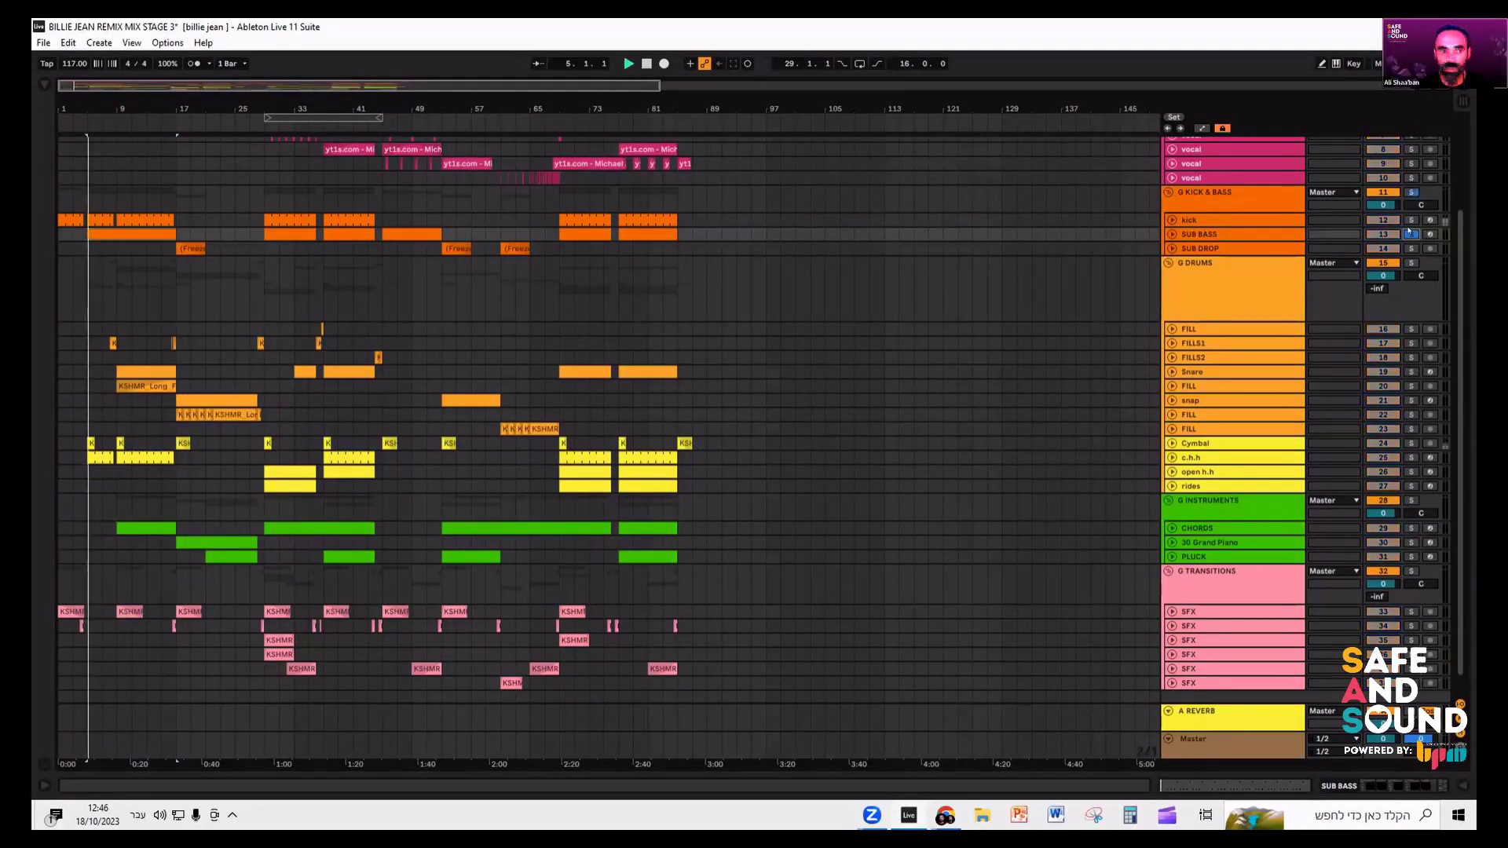
- Examine the notes of the SUB BASS clip from bar 5 to bar 17 during playback, and stop, unsolo and fold the track
click(1172, 235)
click(98, 229)
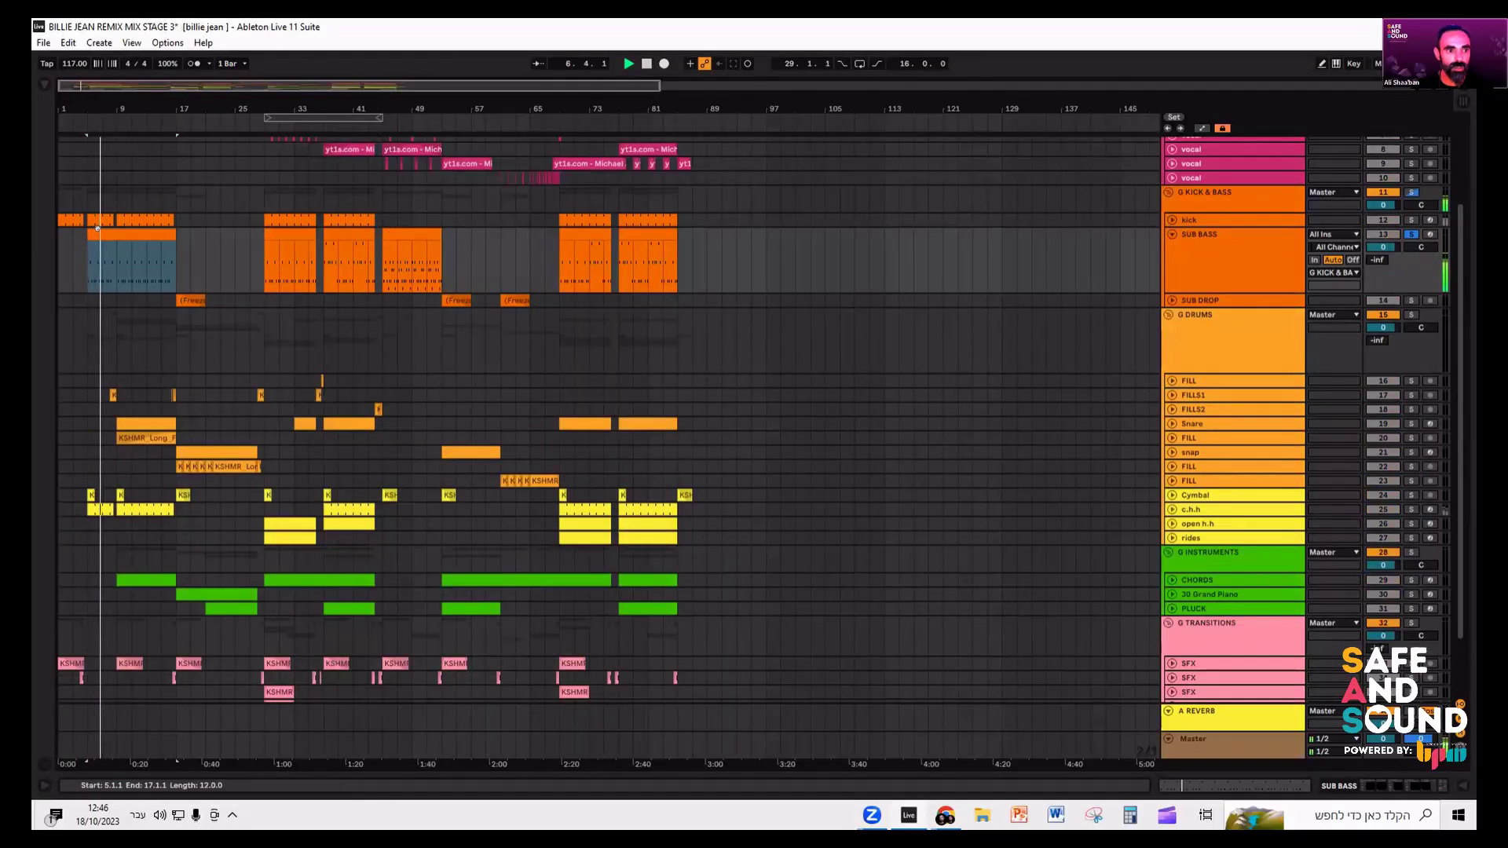
key(plus)
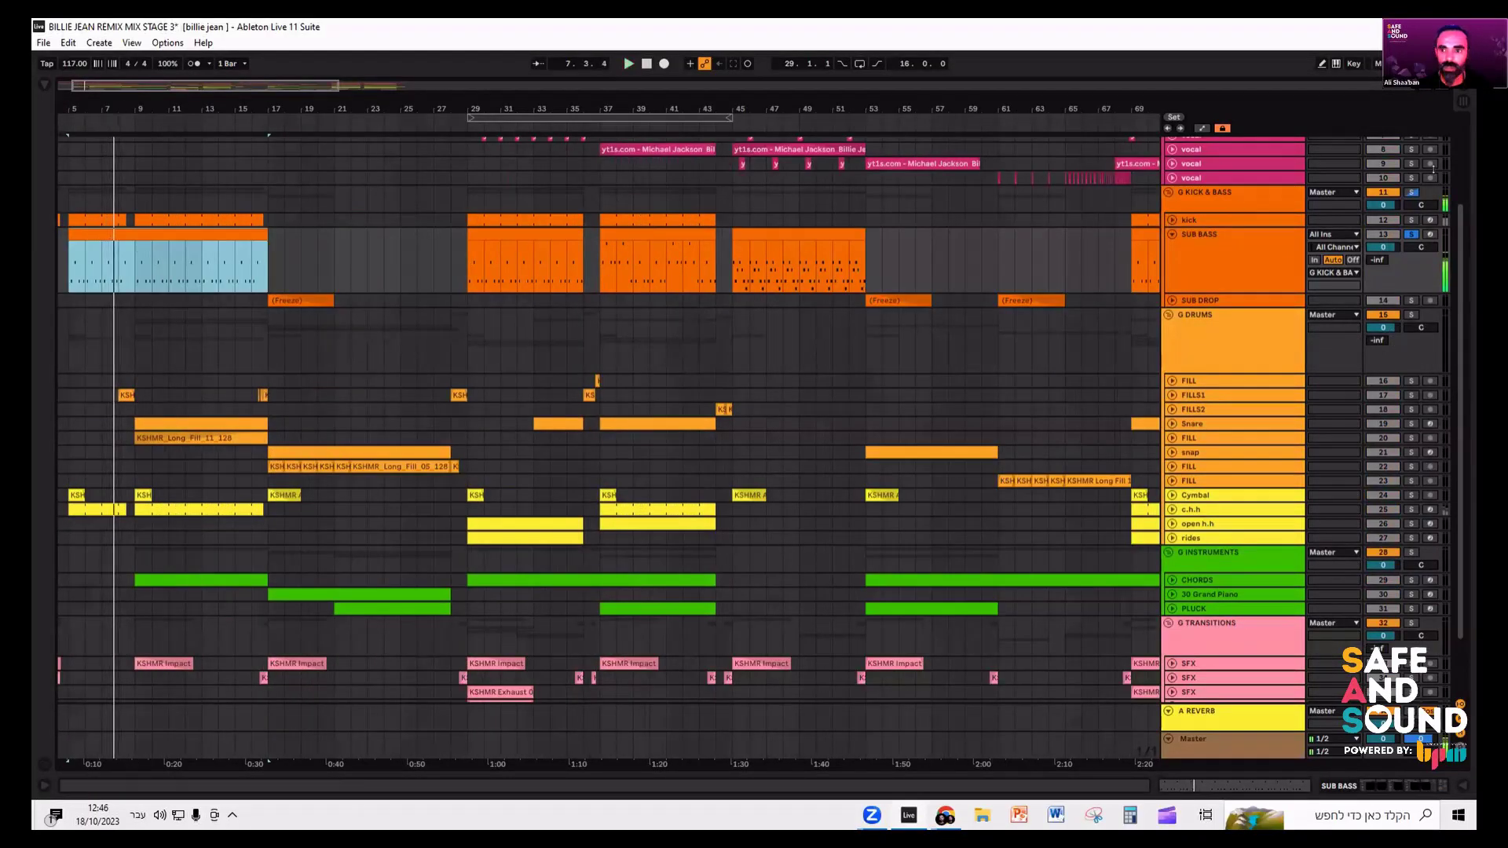
key(space)
key(space)
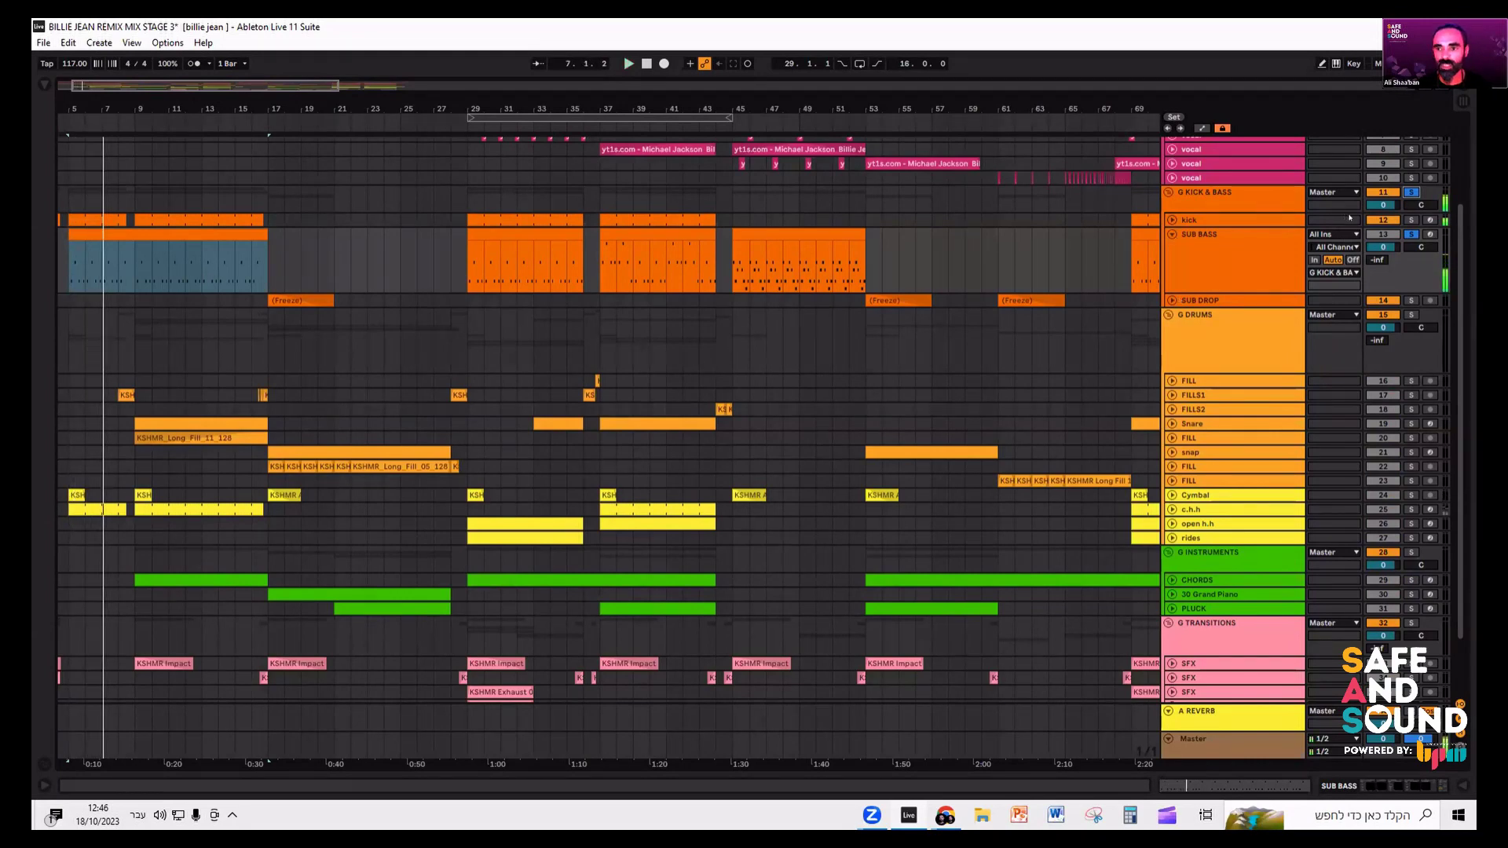
click(1409, 233)
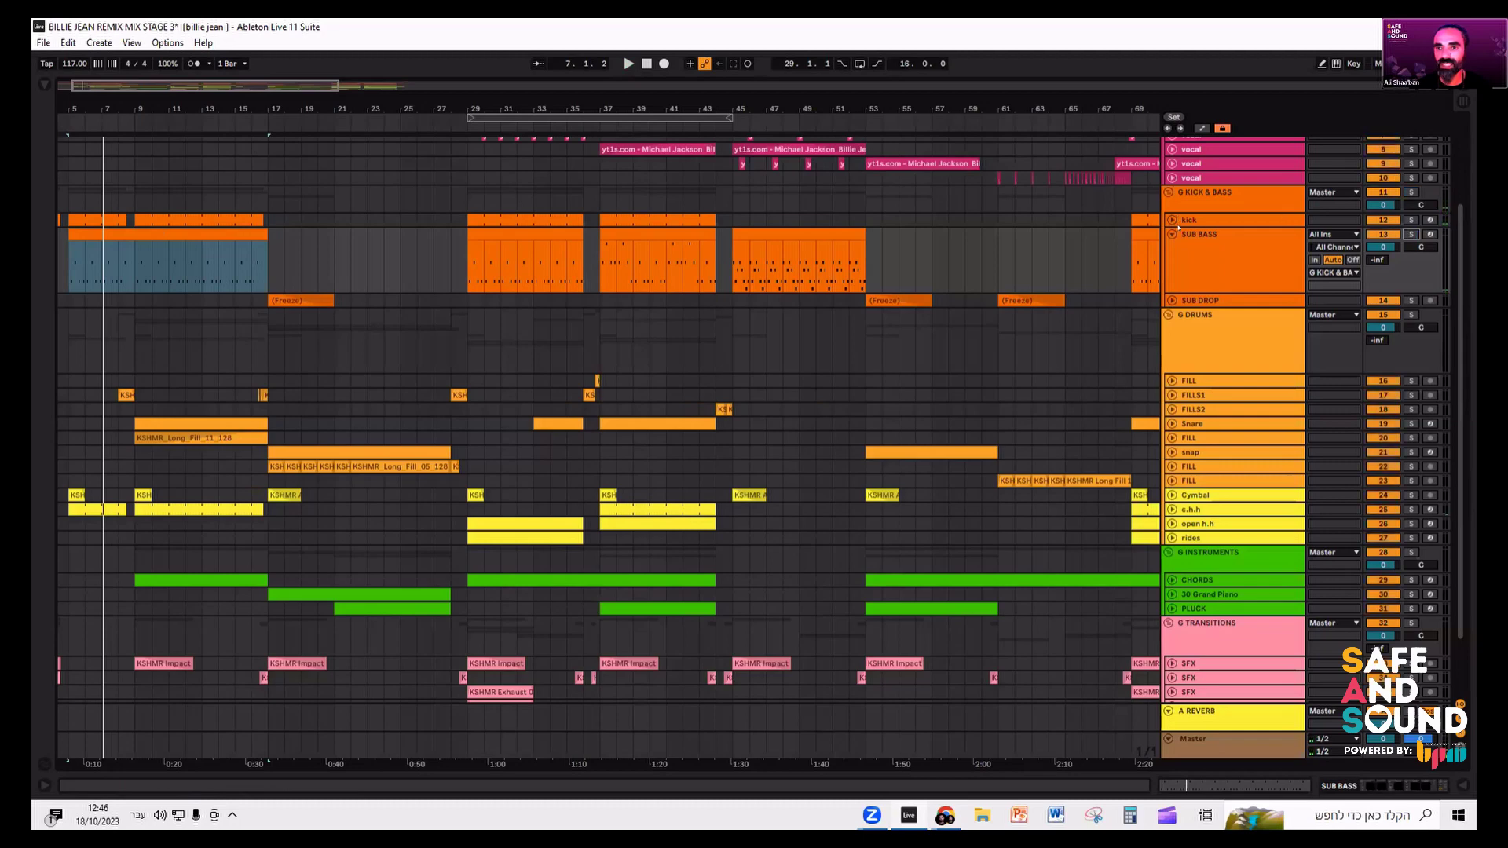
click(1172, 234)
- Unfold the CHORDS track and show the MIDI notes of its clip starting at bar 9
scroll(1174, 354, down, 2)
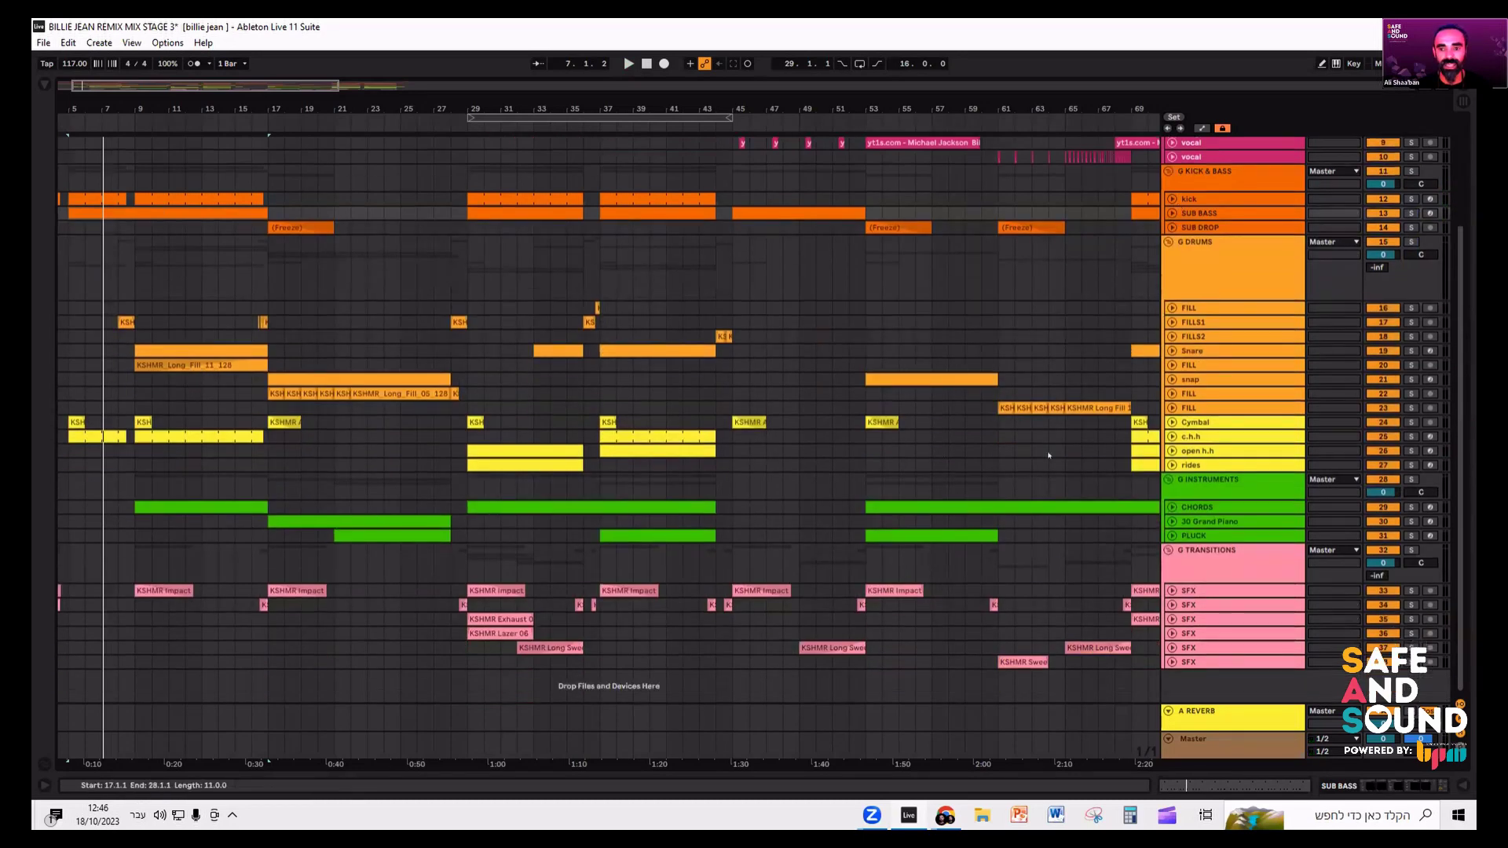
click(1171, 507)
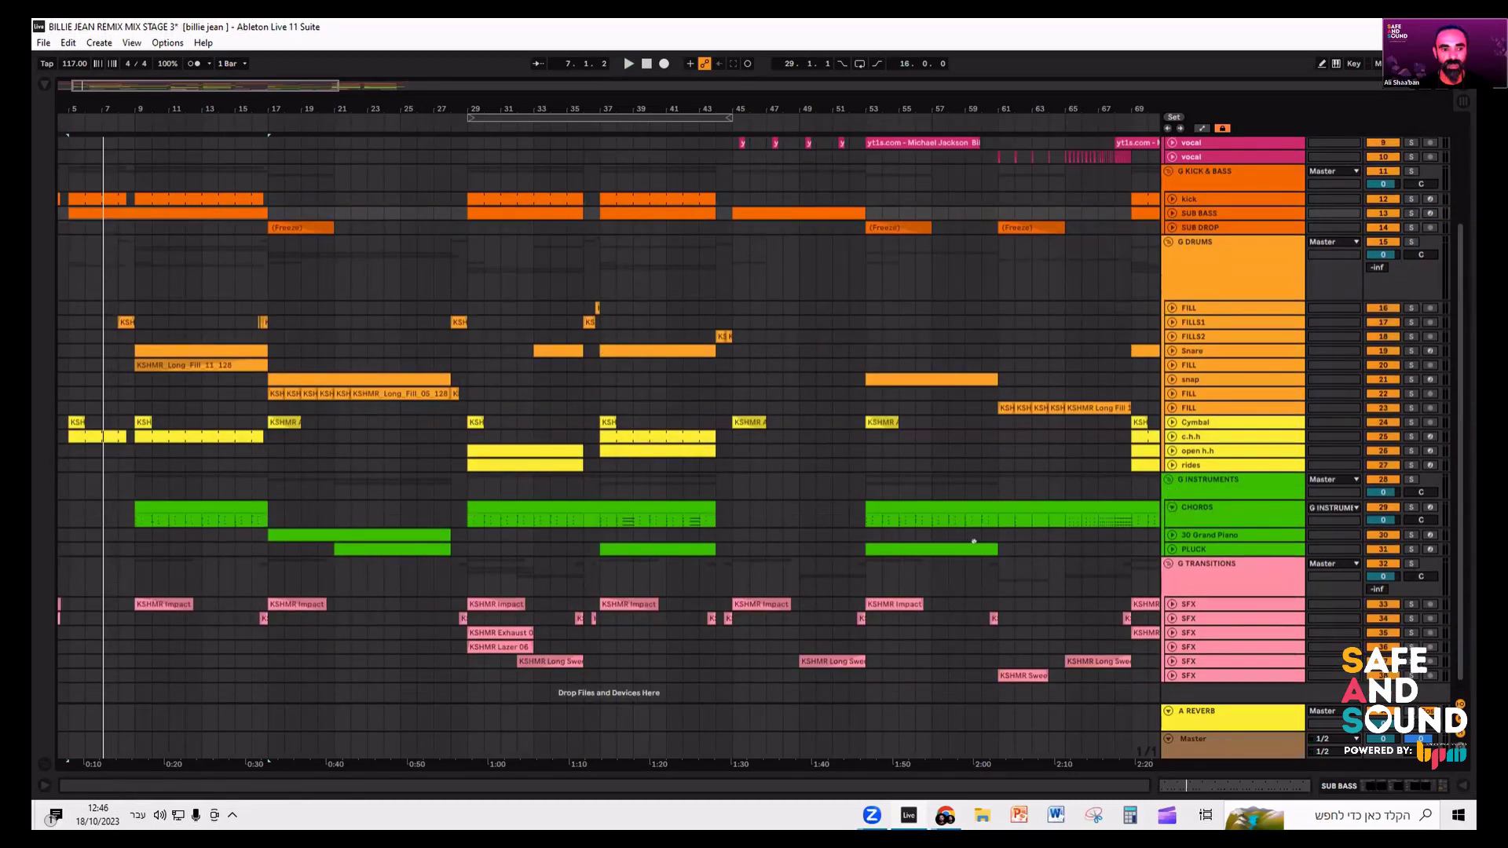
double_click(197, 515)
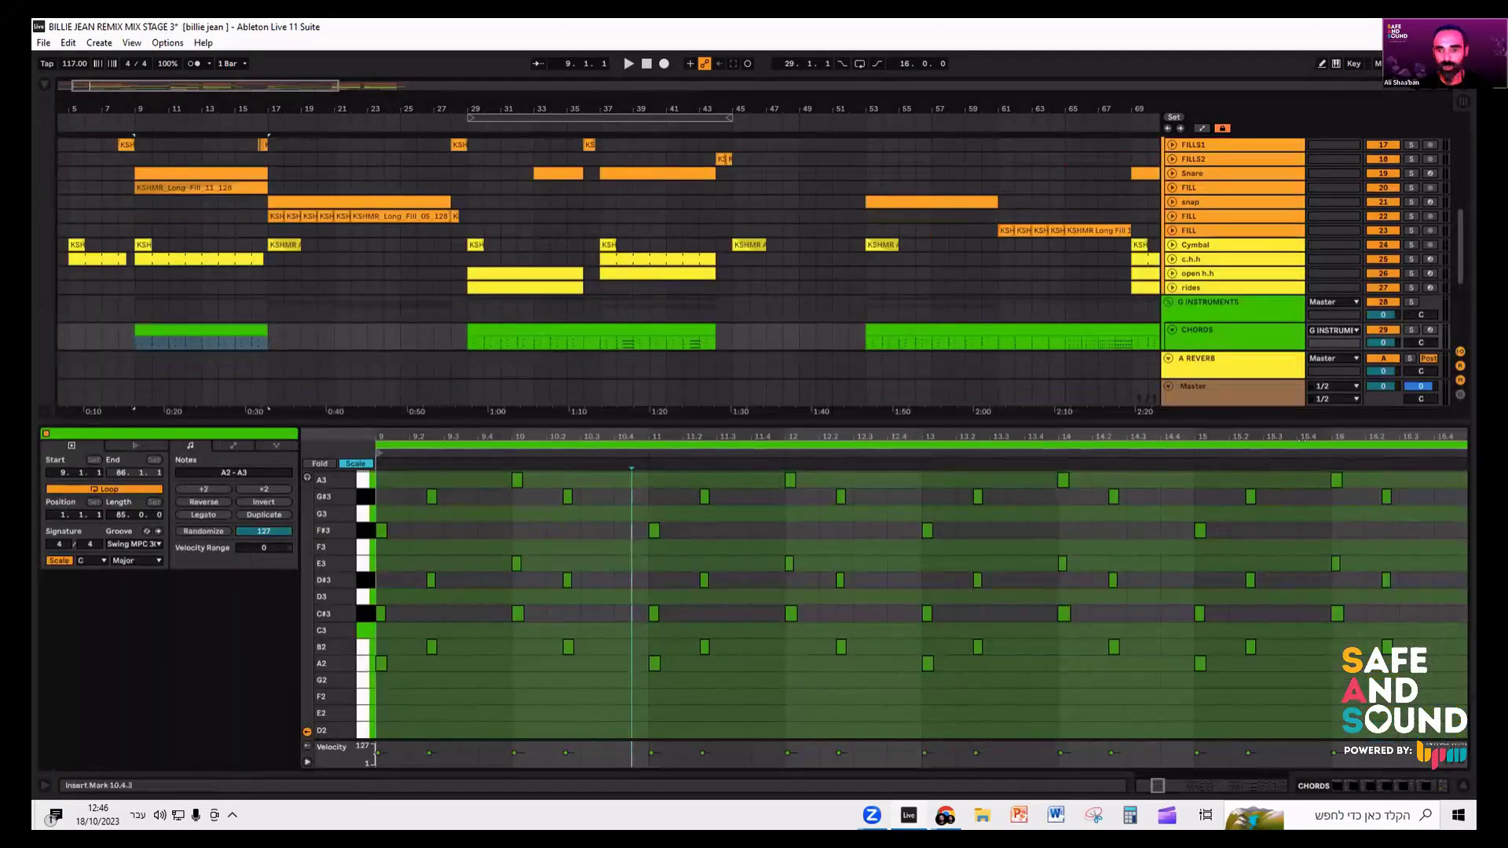
scroll(1337, 299, down, 2)
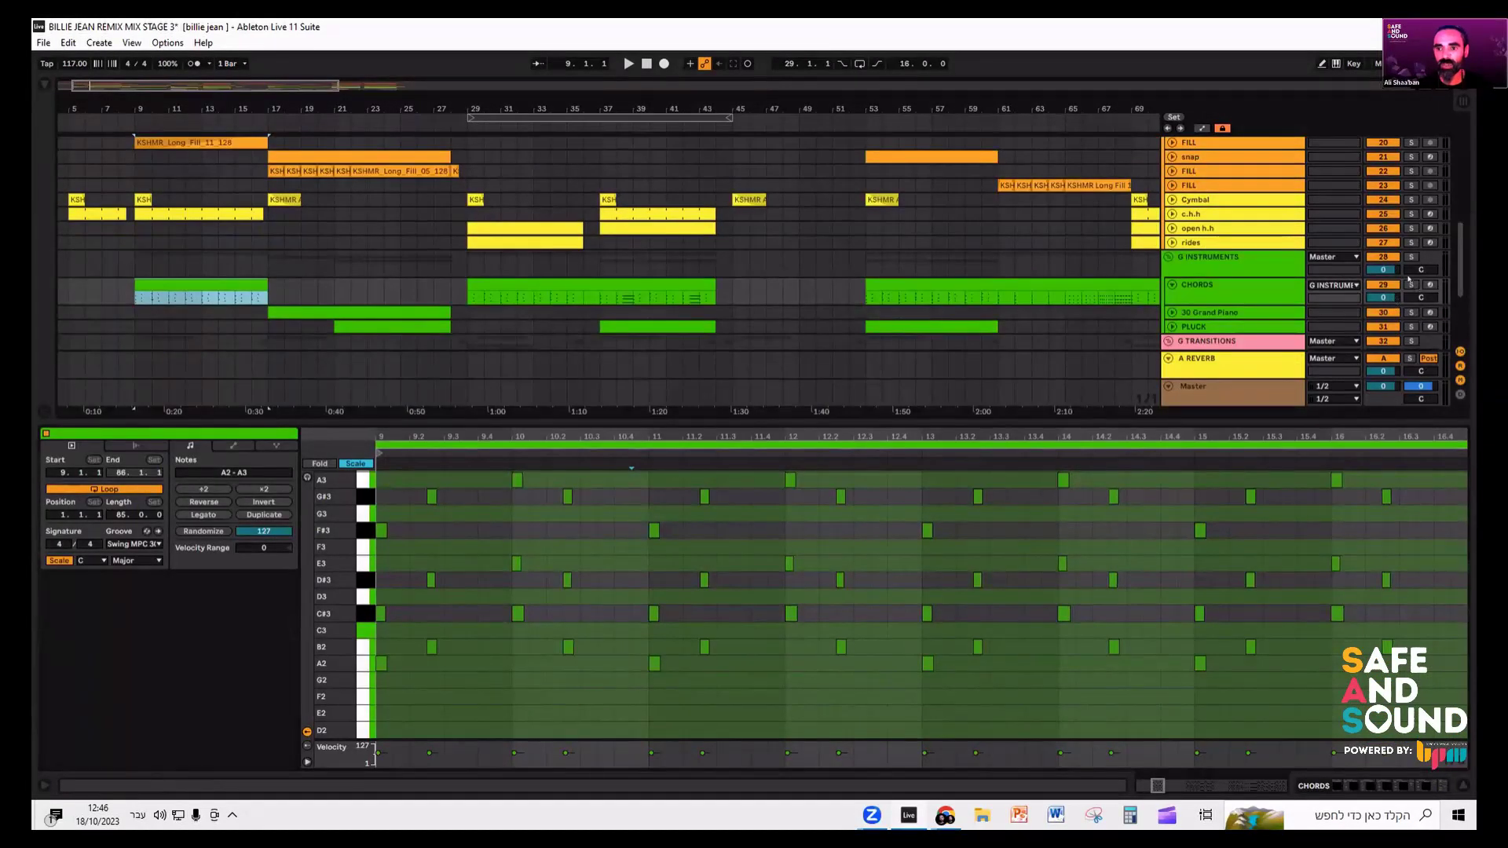
- Play the CHORDS track soloed from bar 9 and show its device chain, ending with the solo off and the track folded
click(1412, 284)
key(space)
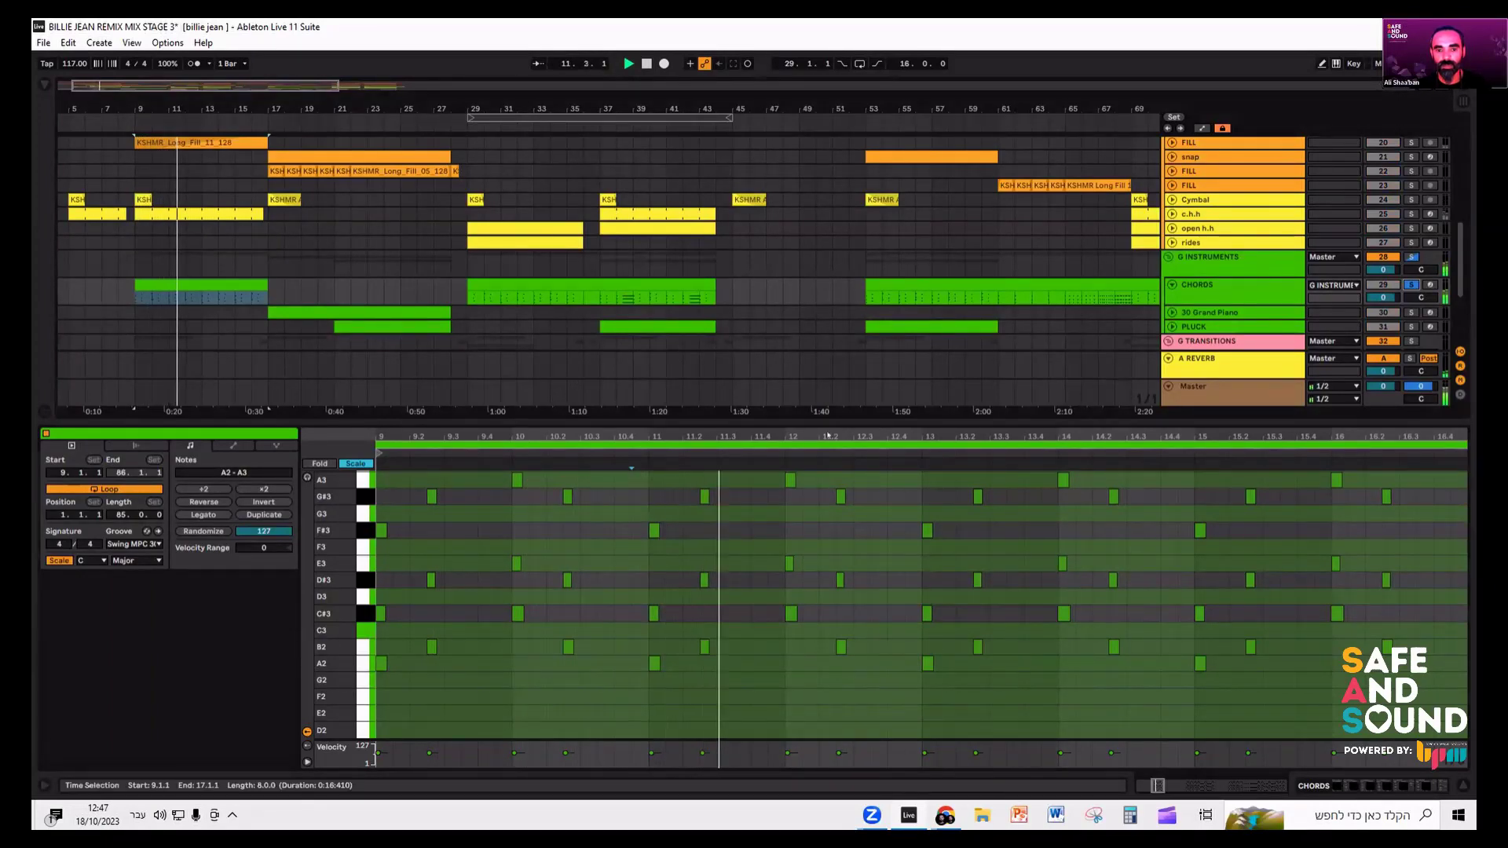
click(1382, 293)
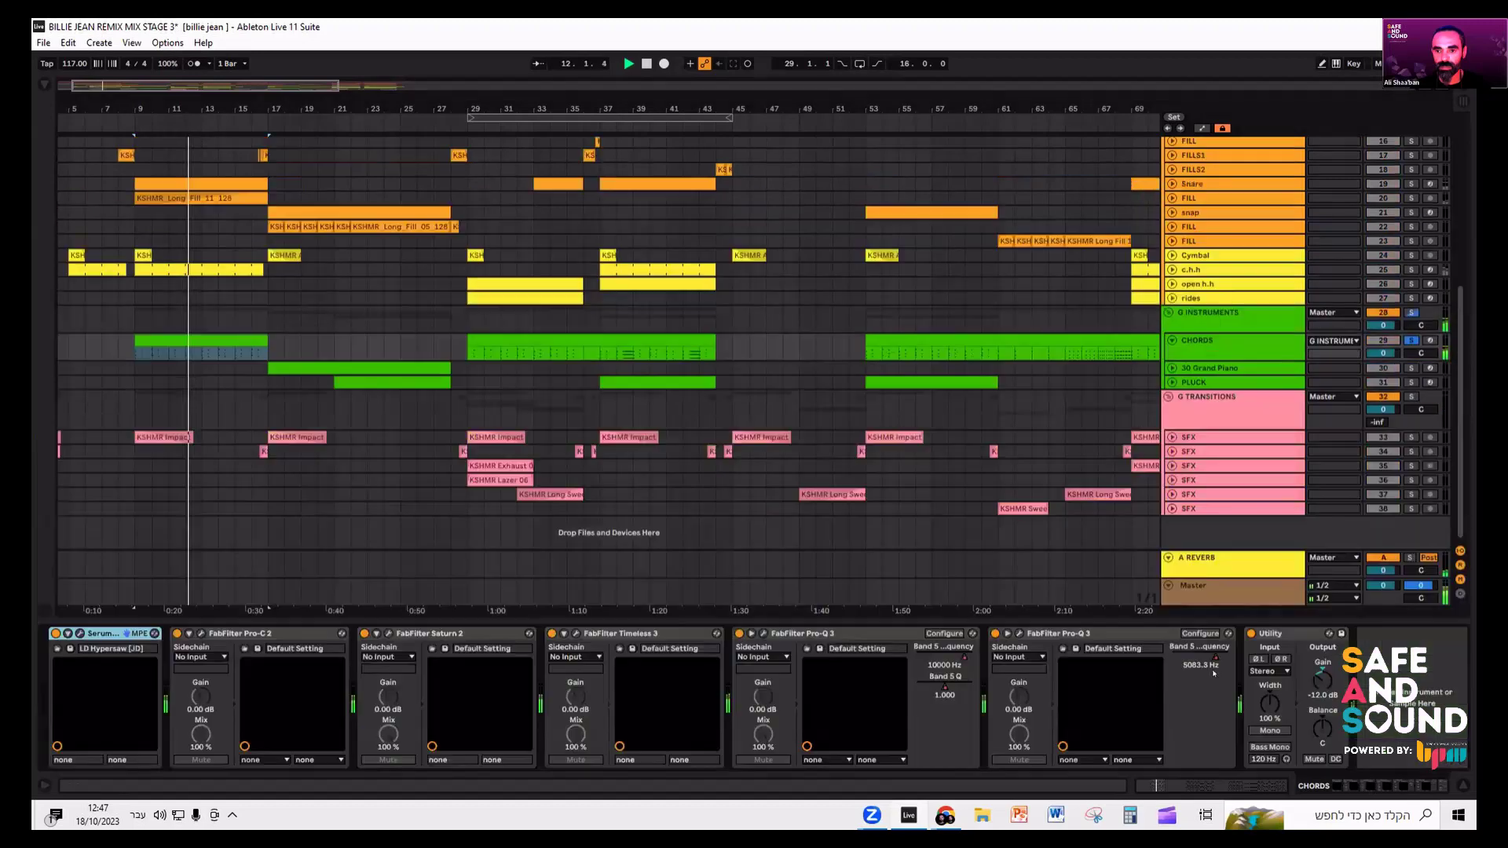
click(1412, 341)
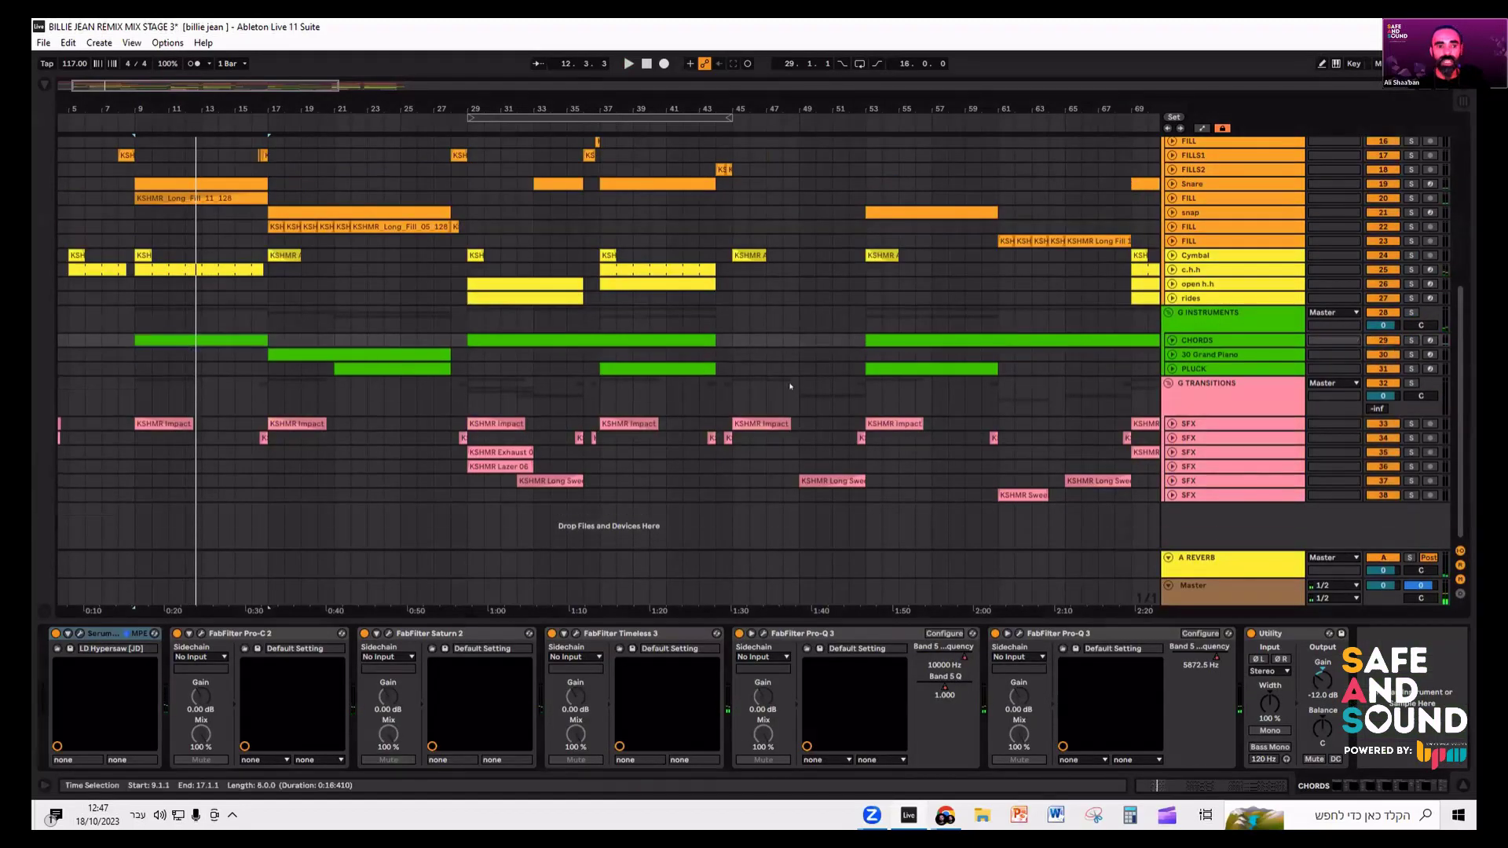
- Place the insert marker at bar 87 on the Cymbal track
scroll(266, 407, down, 5)
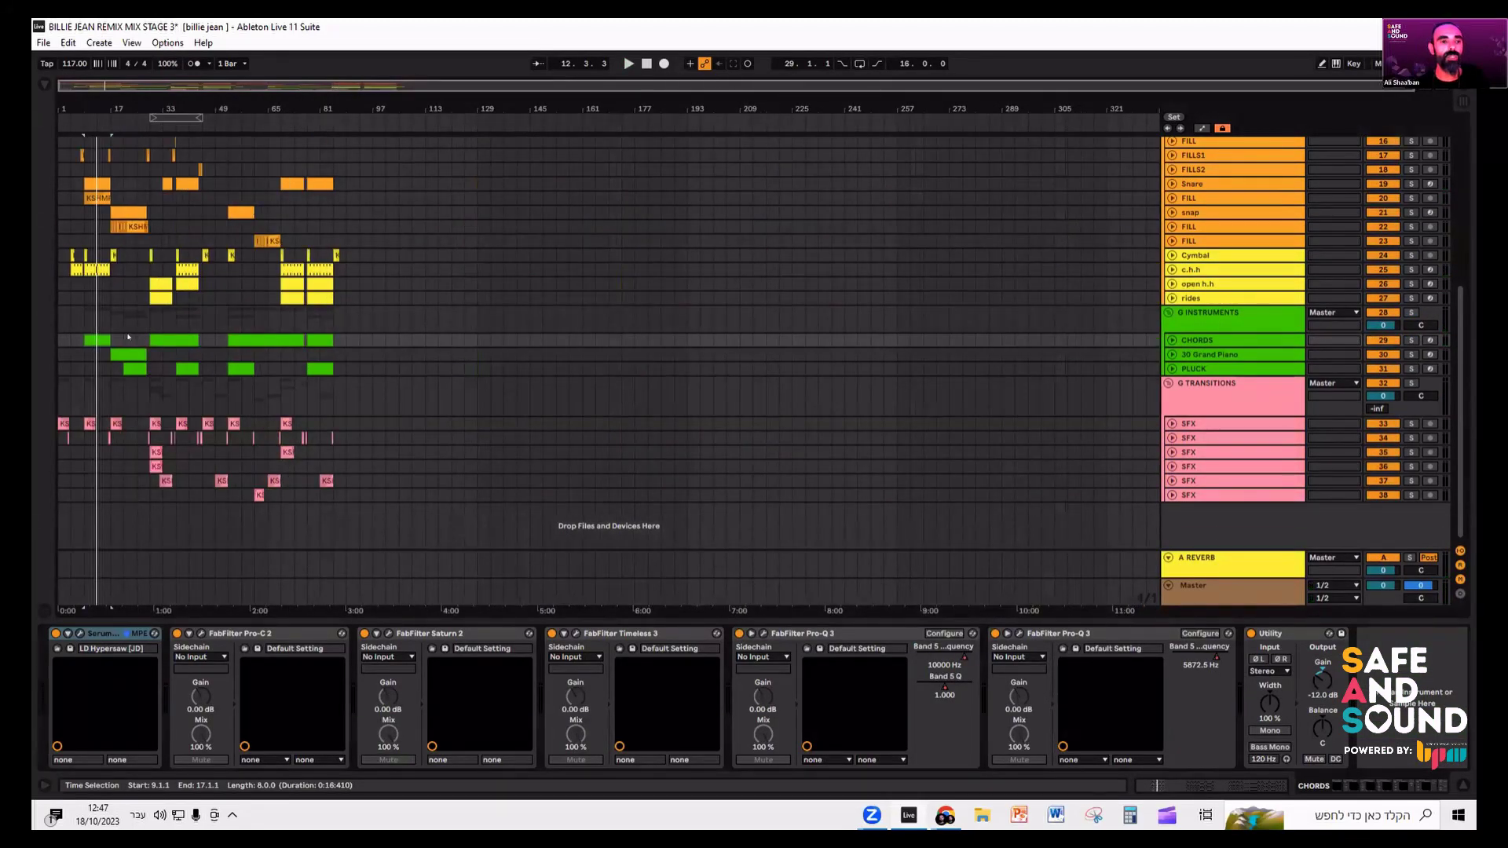
scroll(128, 336, up, 1)
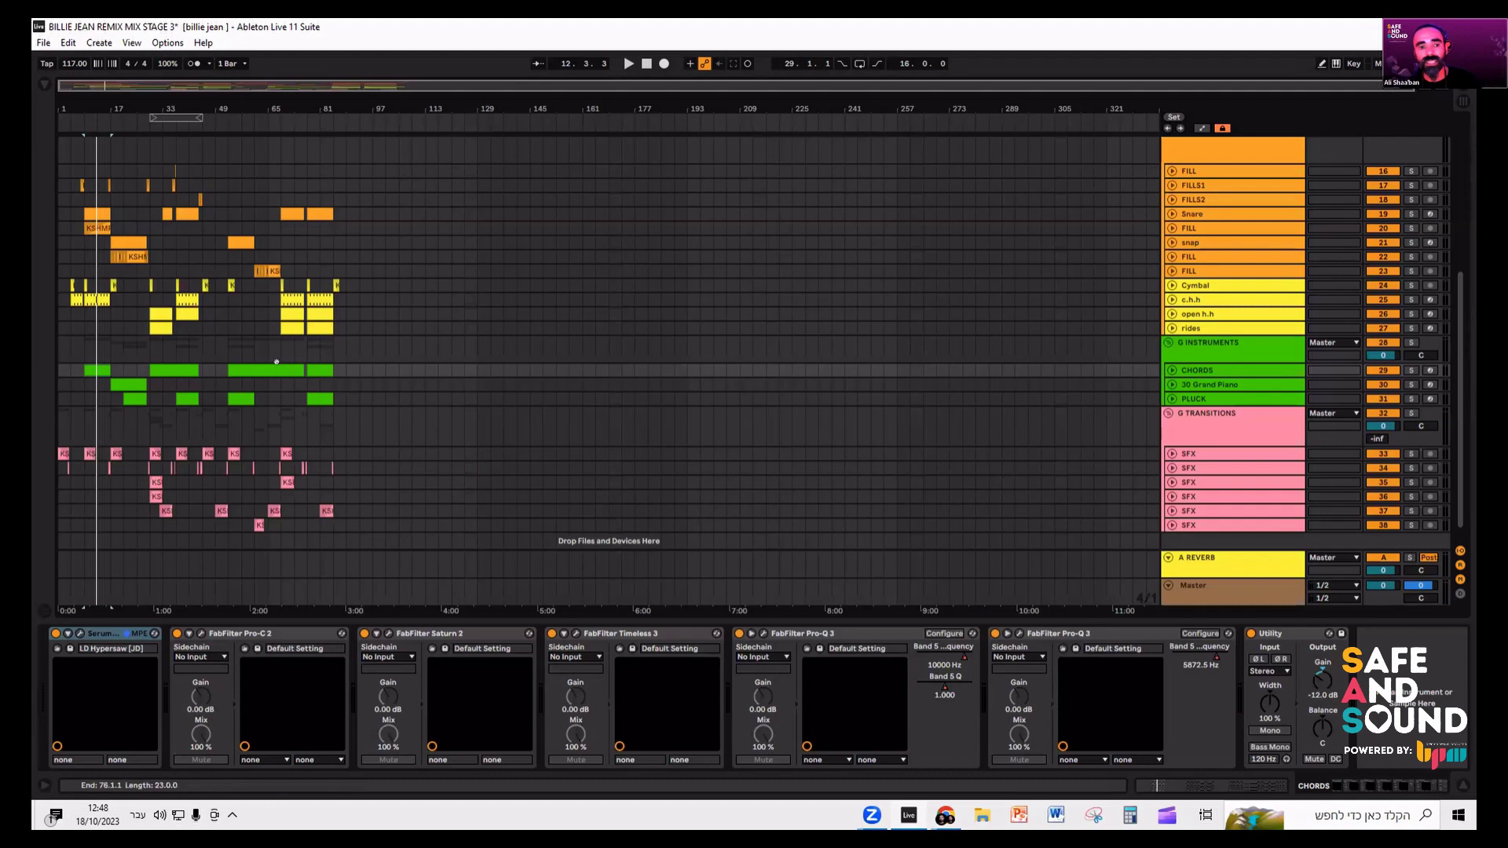
scroll(240, 351, up, 3)
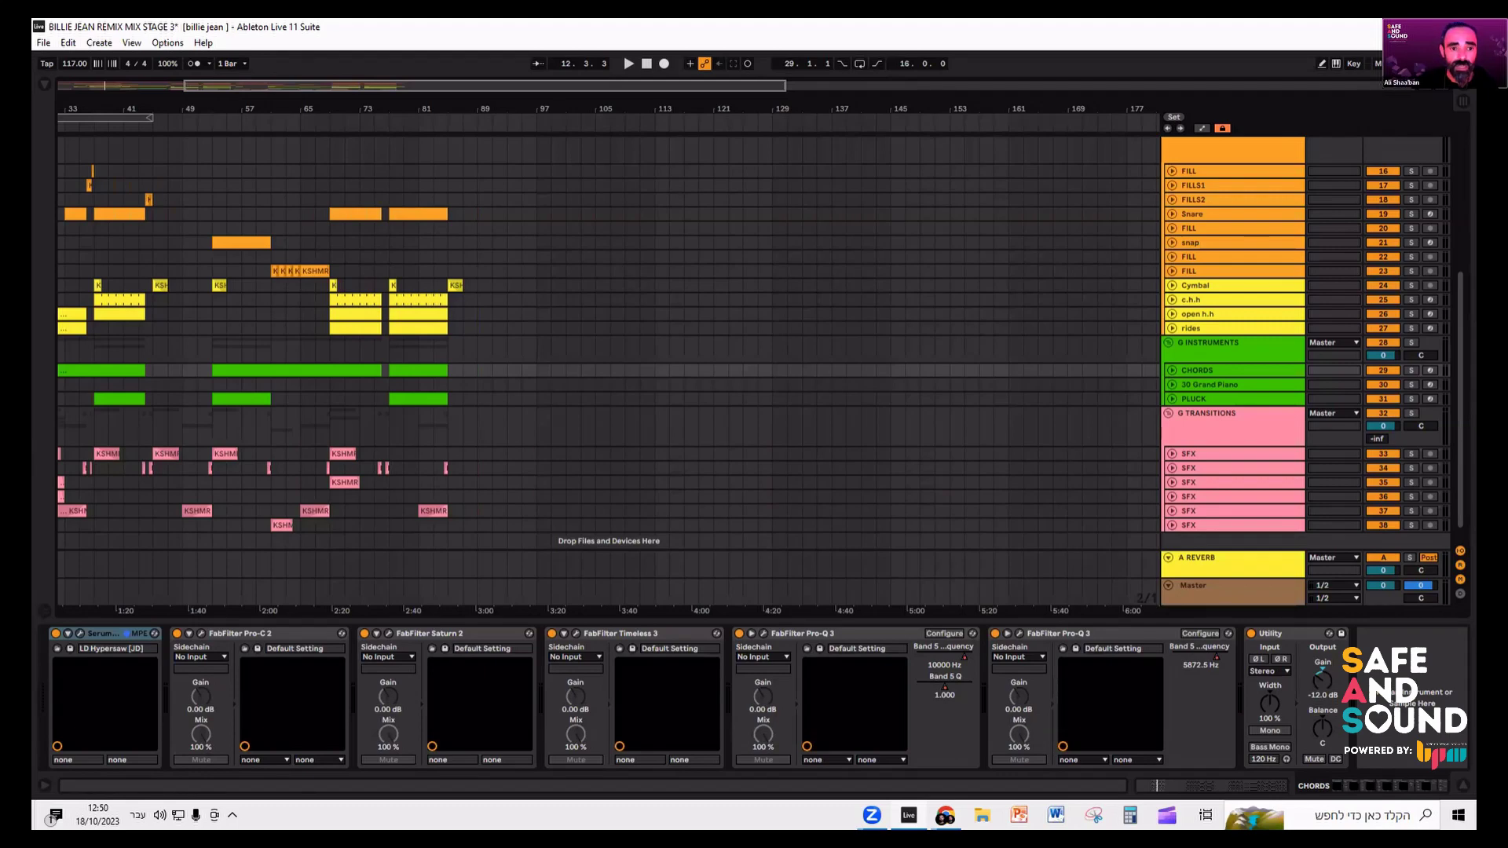
click(465, 277)
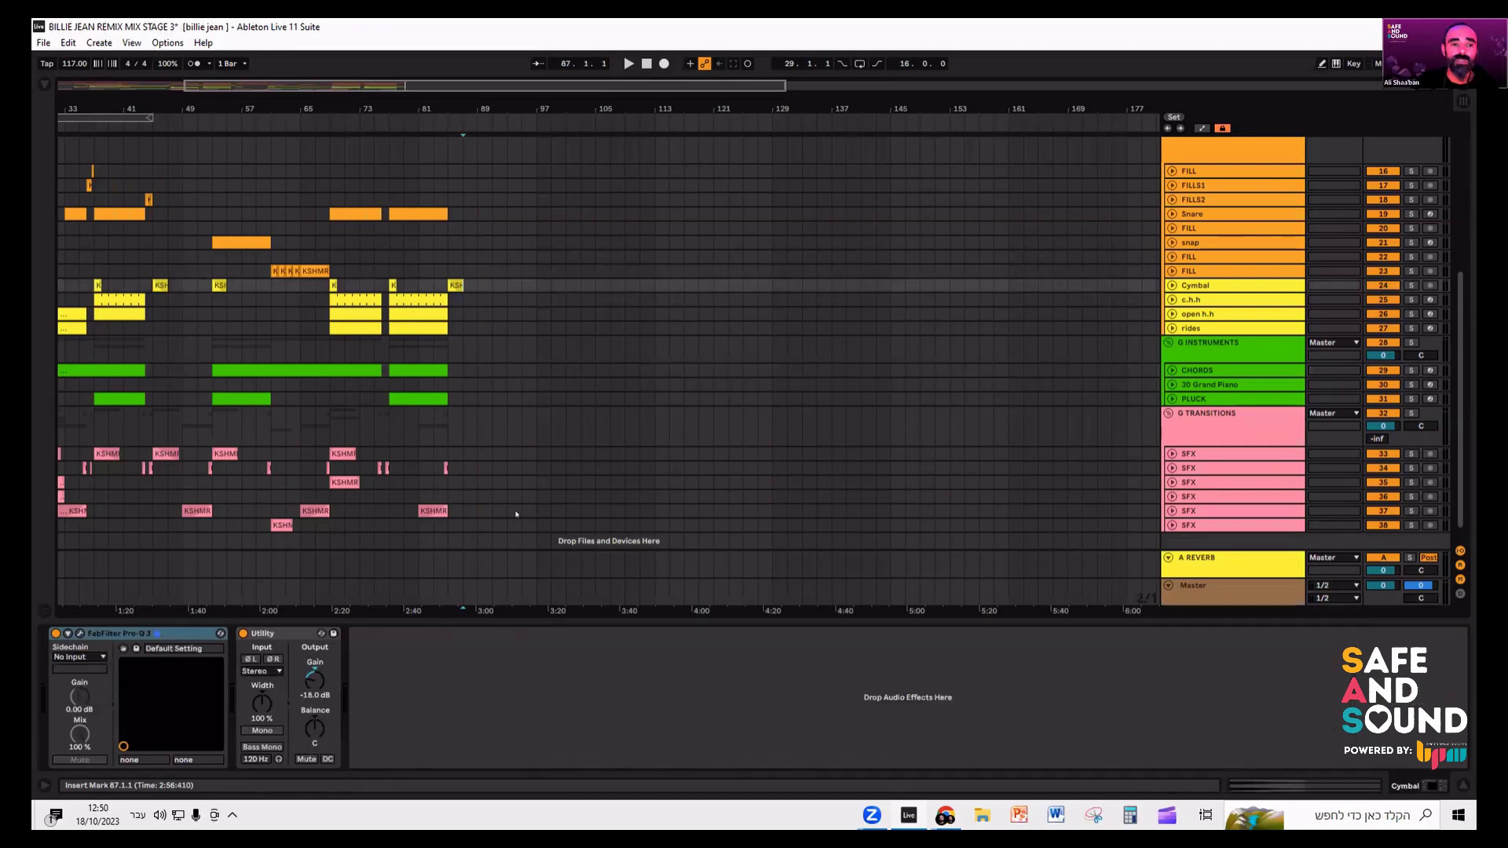
click(43, 42)
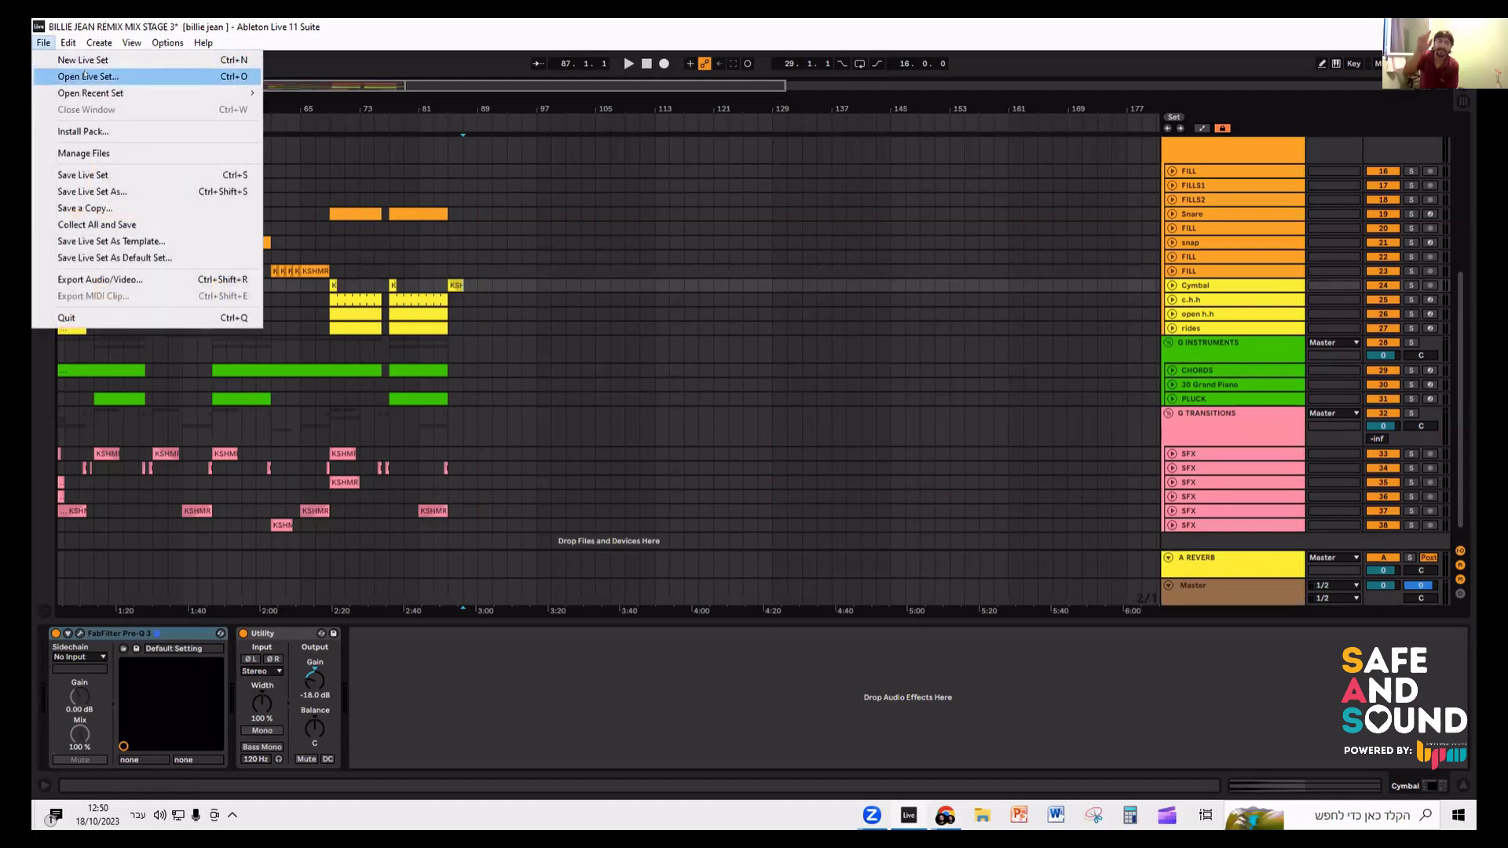
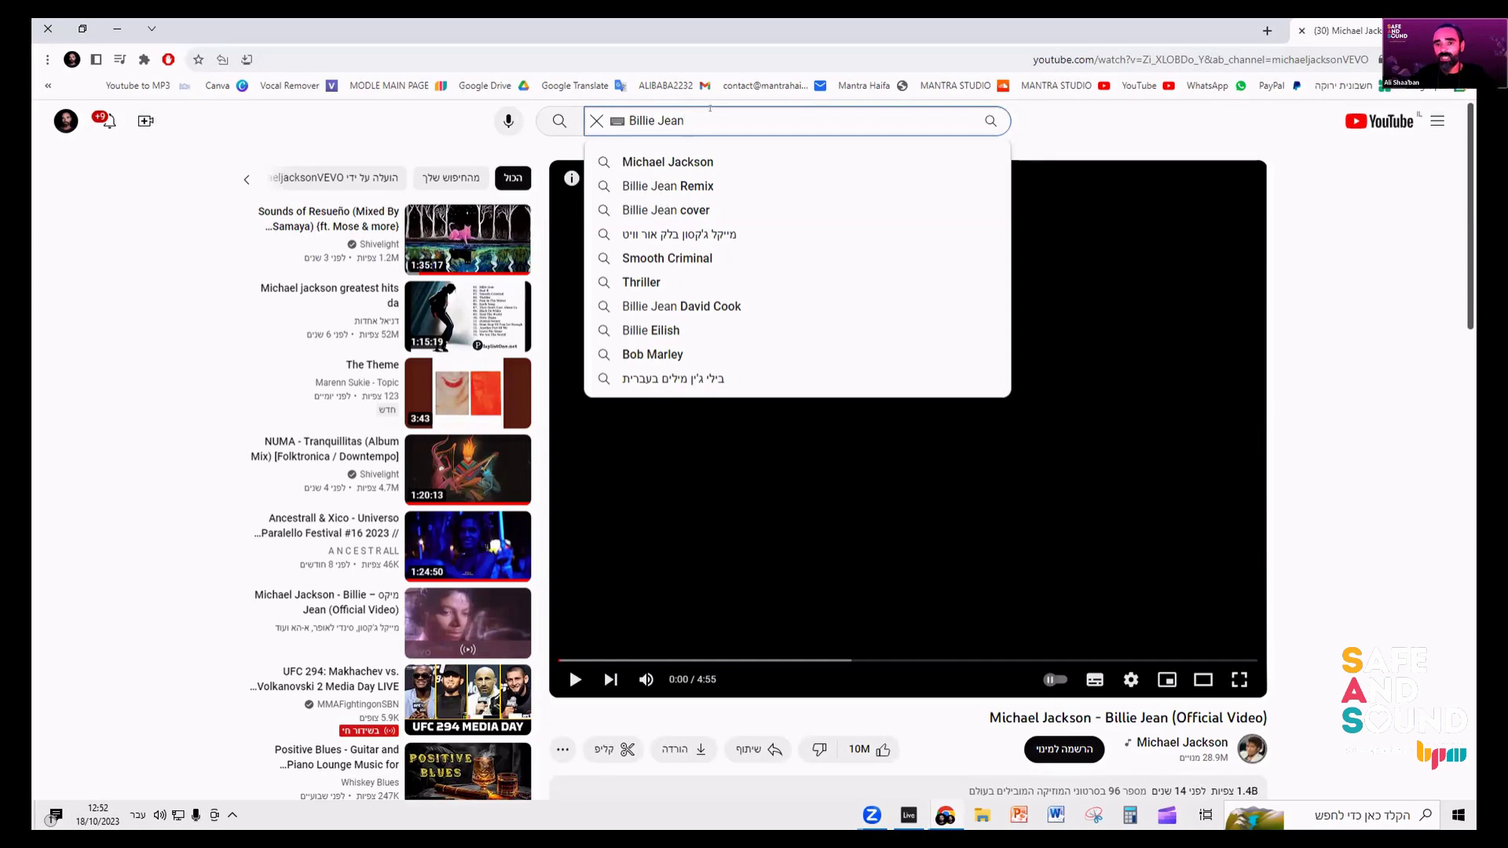
- Search YouTube for "Billie Jean PIANO" and play the "Michael Jackson - Billie Jean Piano Tutorial" video, pausing it at 0:07
click(1334, 263)
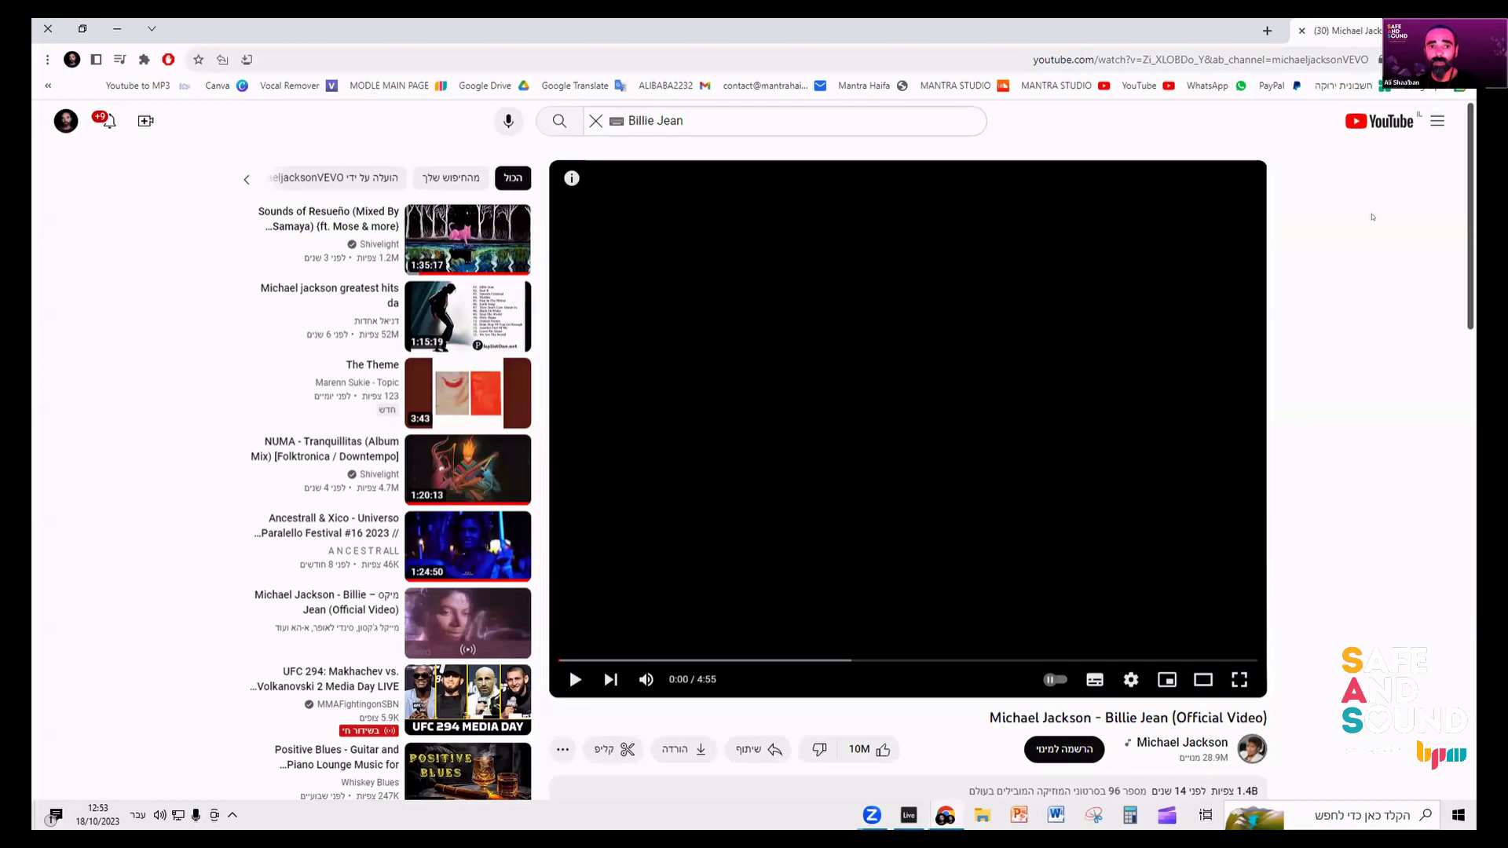
click(698, 120)
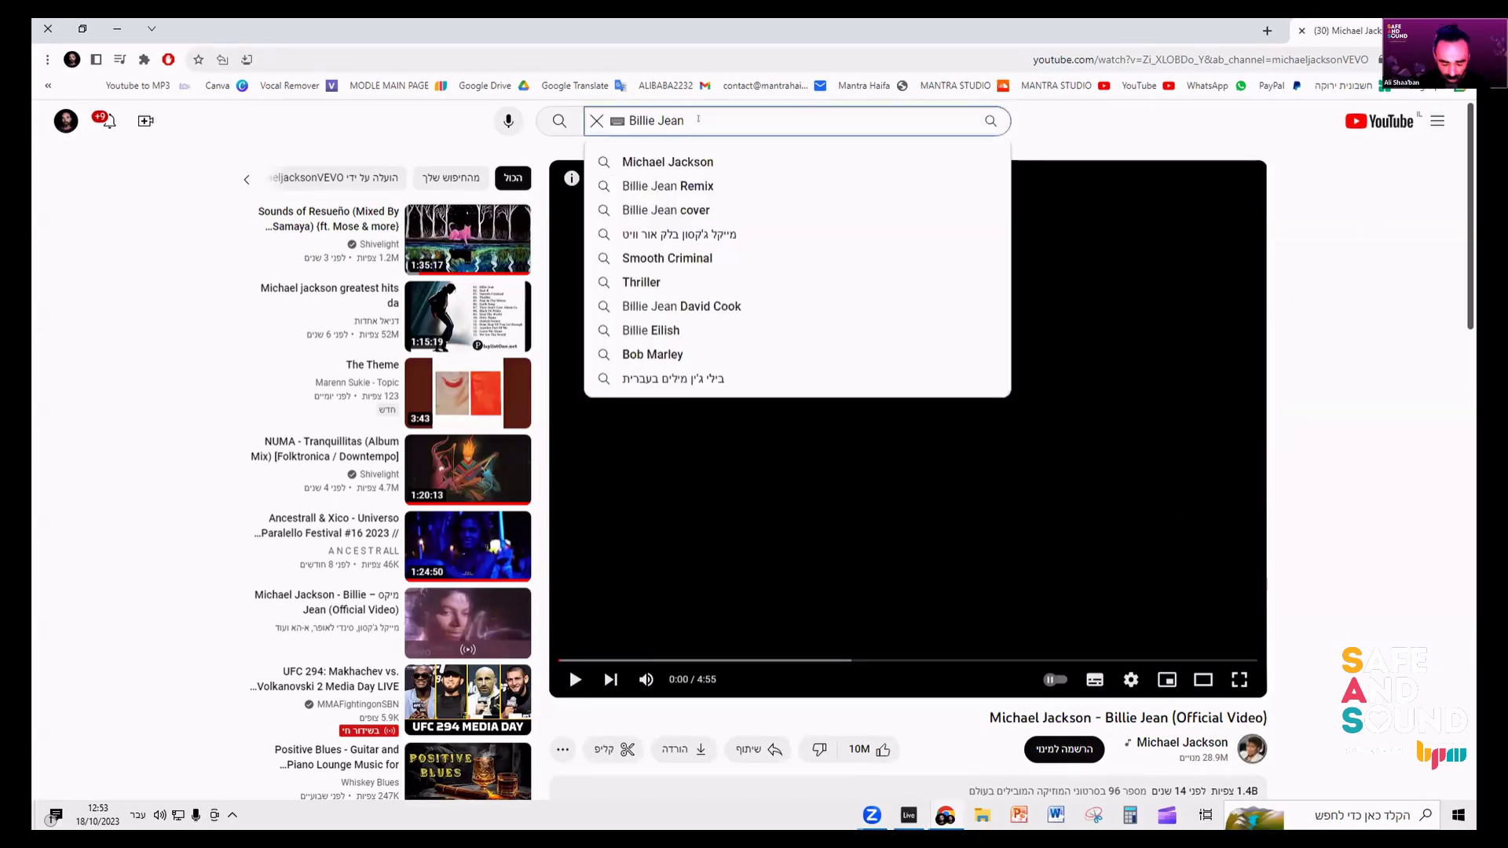
text(PIANO)
key(Return)
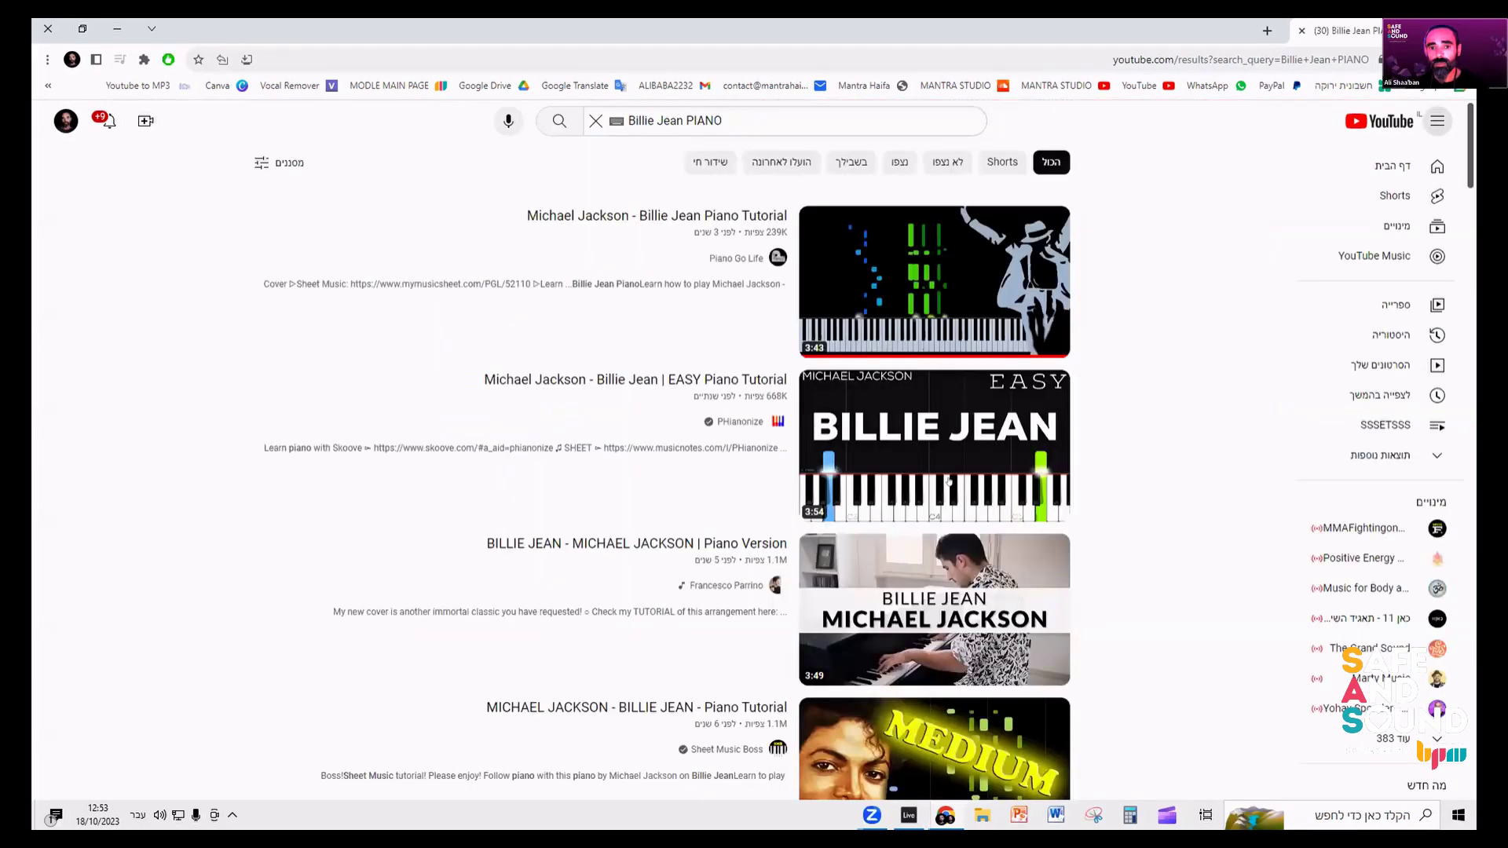
click(934, 315)
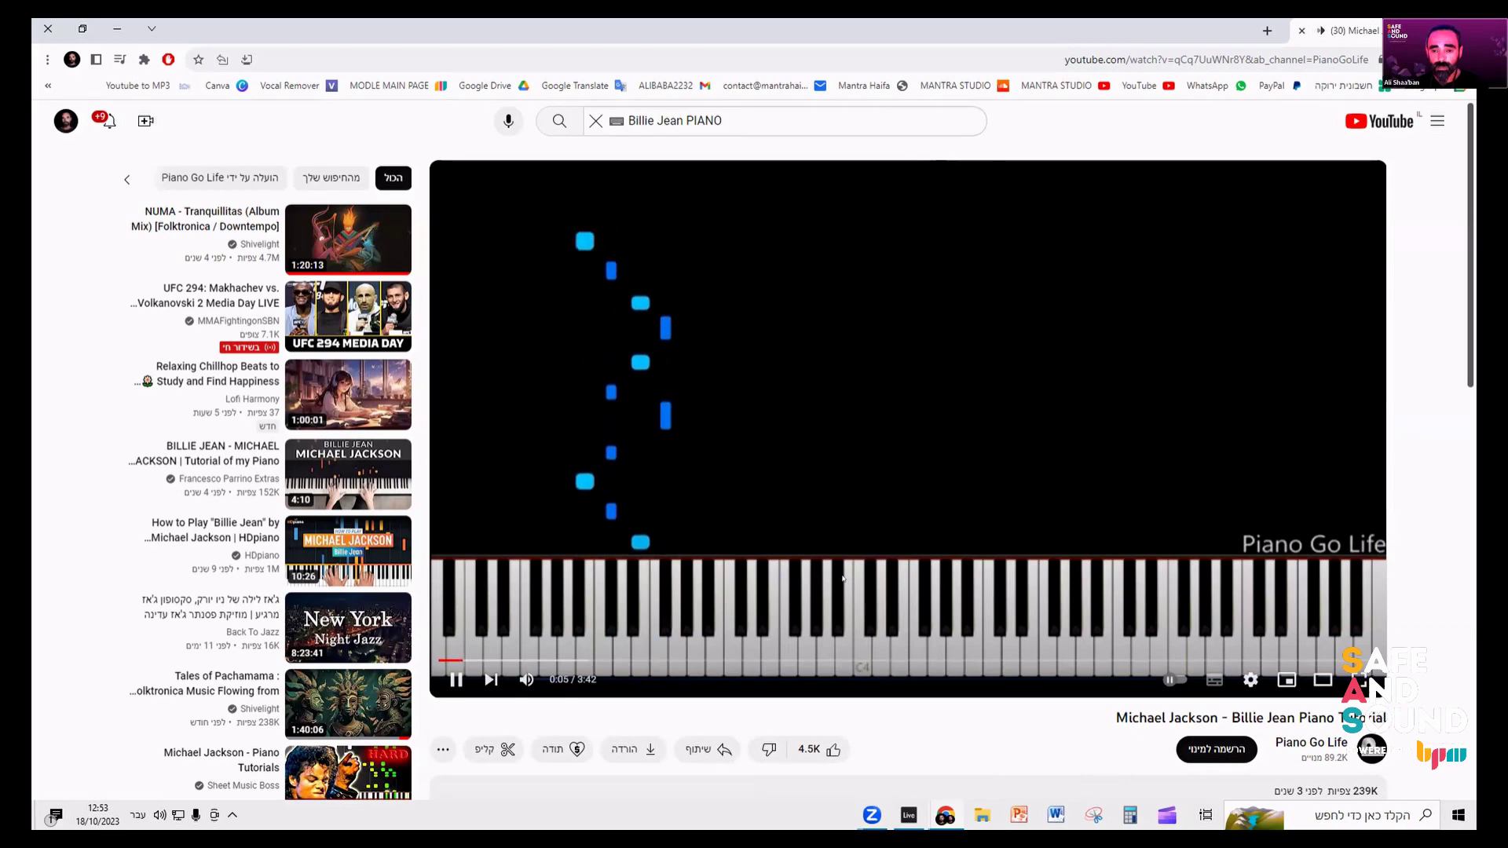
click(697, 451)
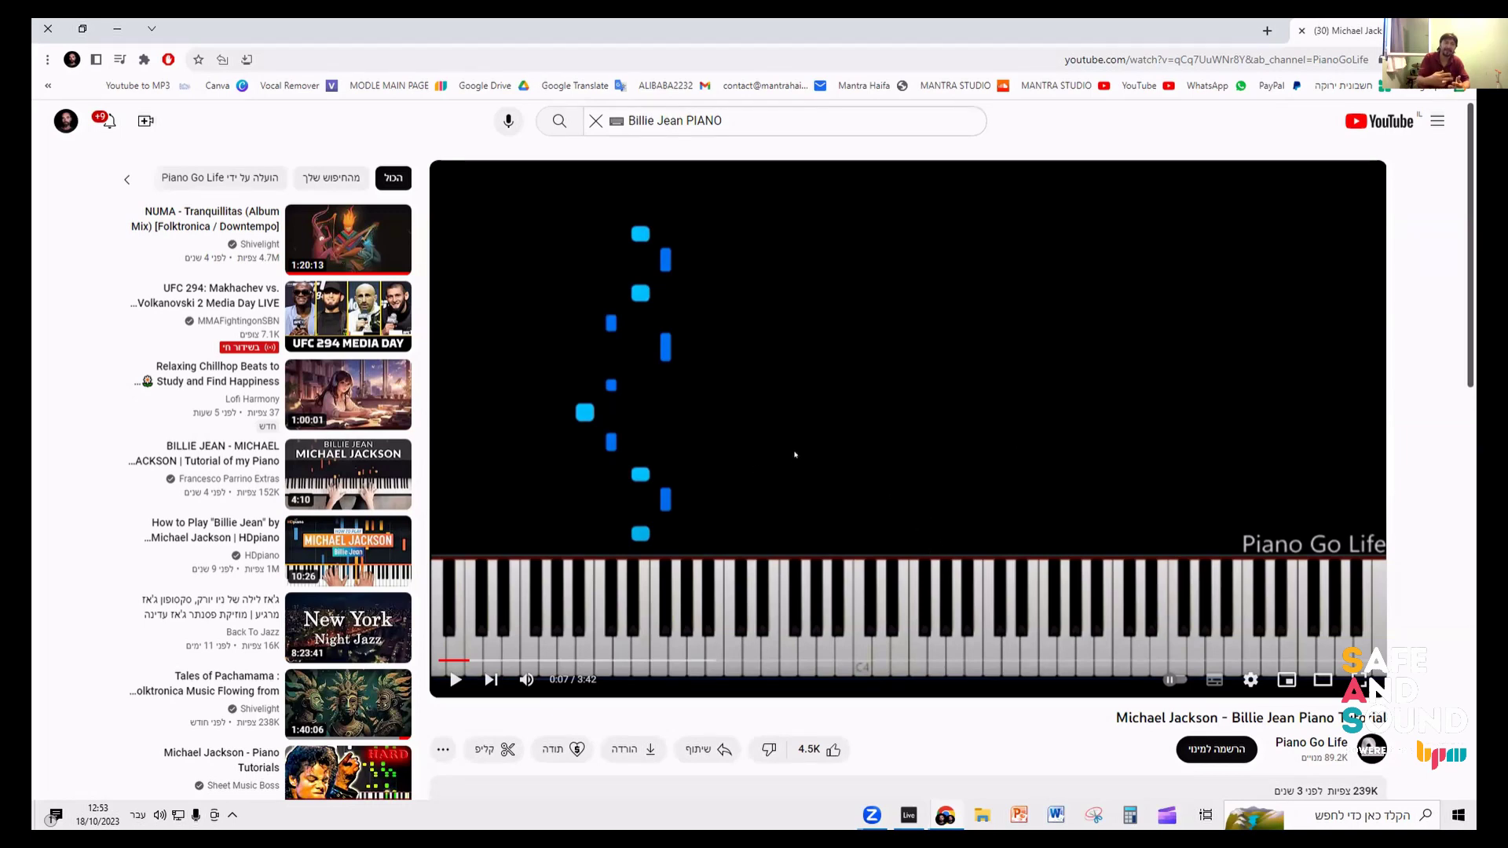
- Switch to the Ableton Live arrangement to view it, ending back on the YouTube piano tutorial in Chrome
click(114, 28)
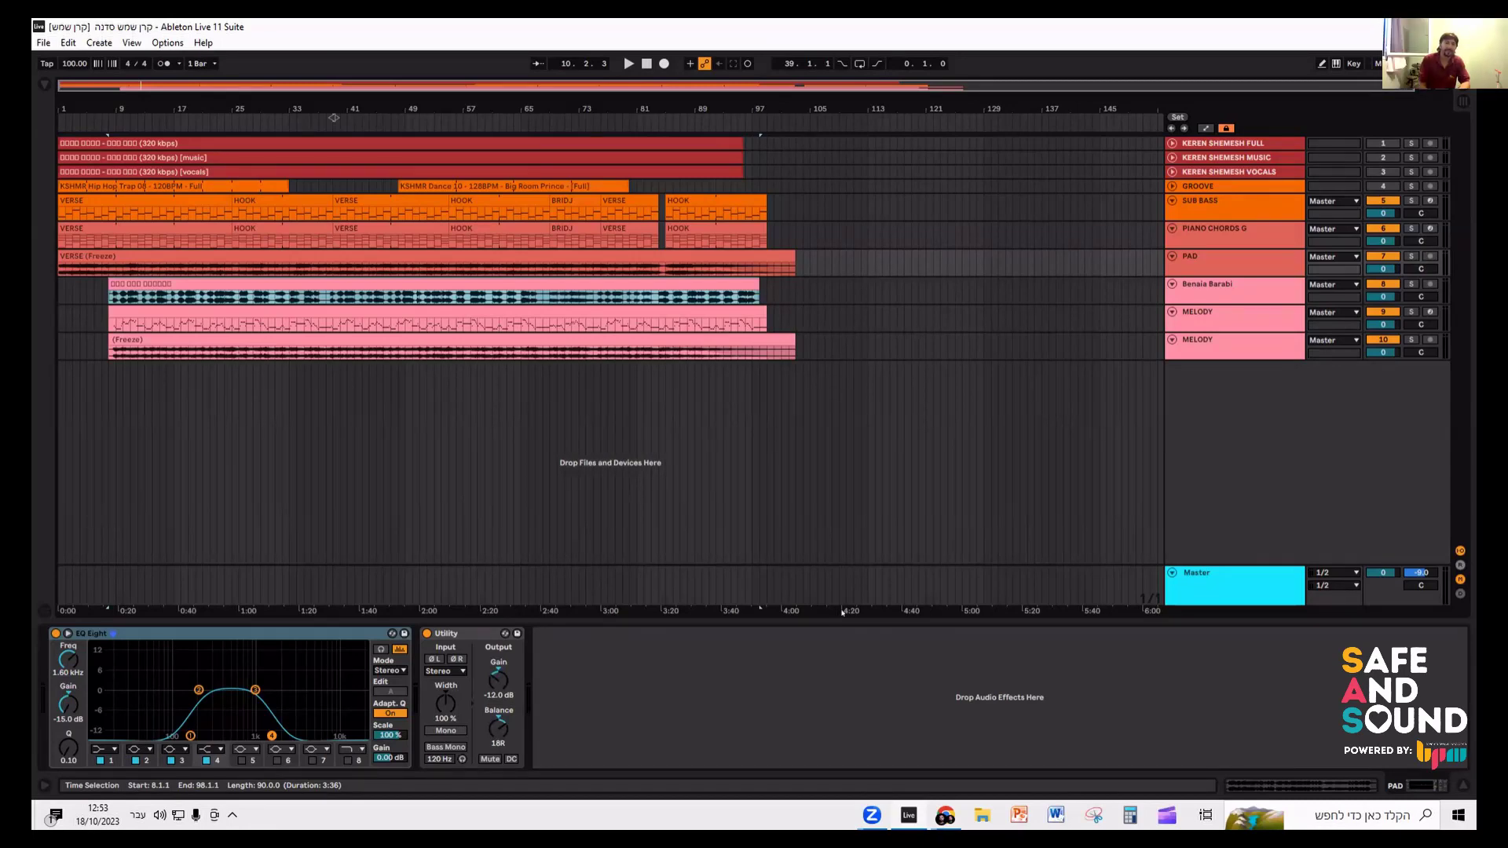
click(871, 756)
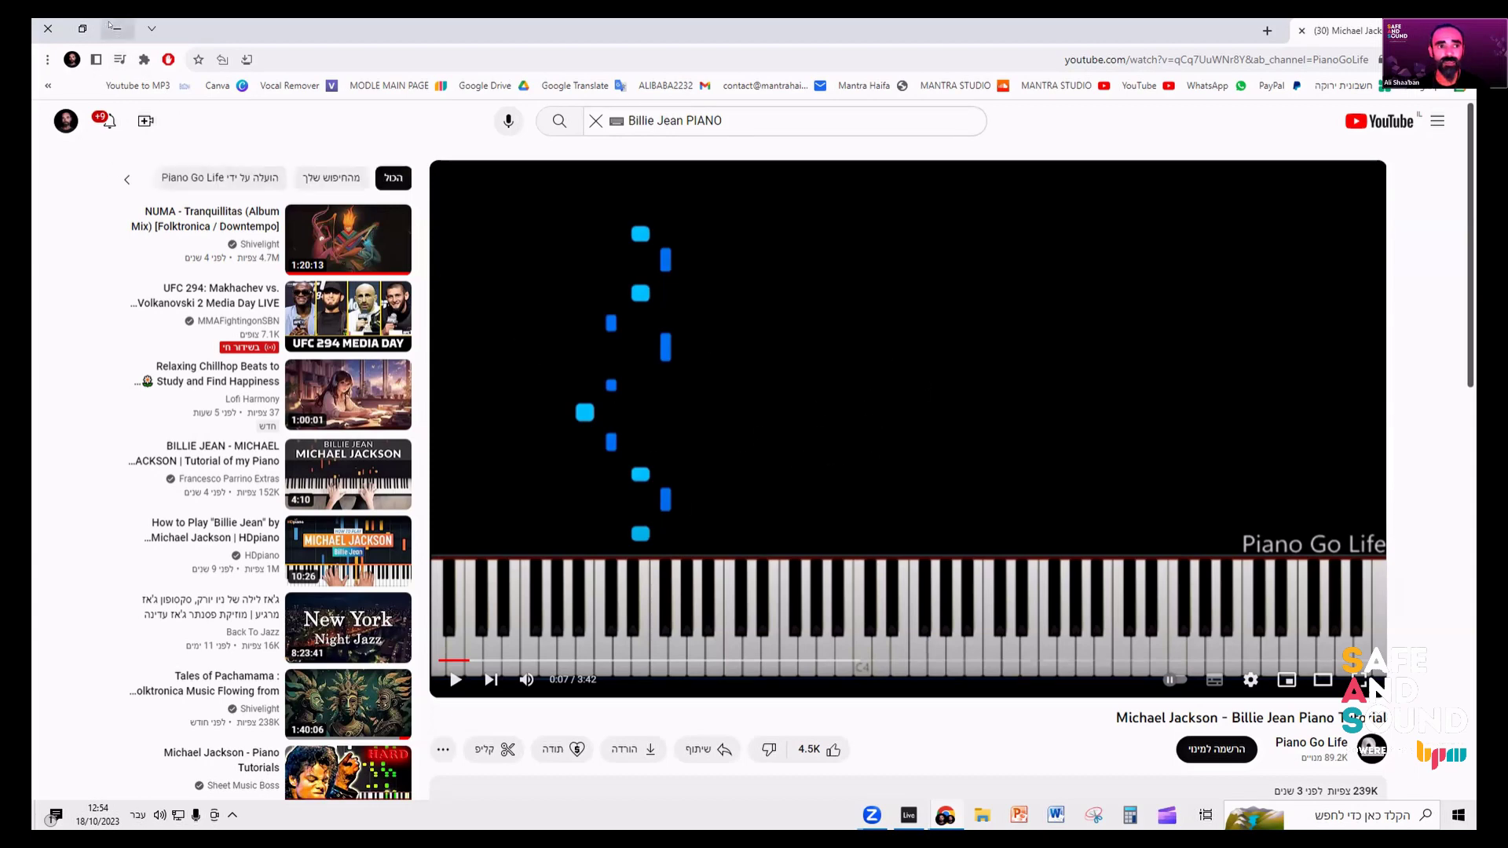
key(alt+Tab)
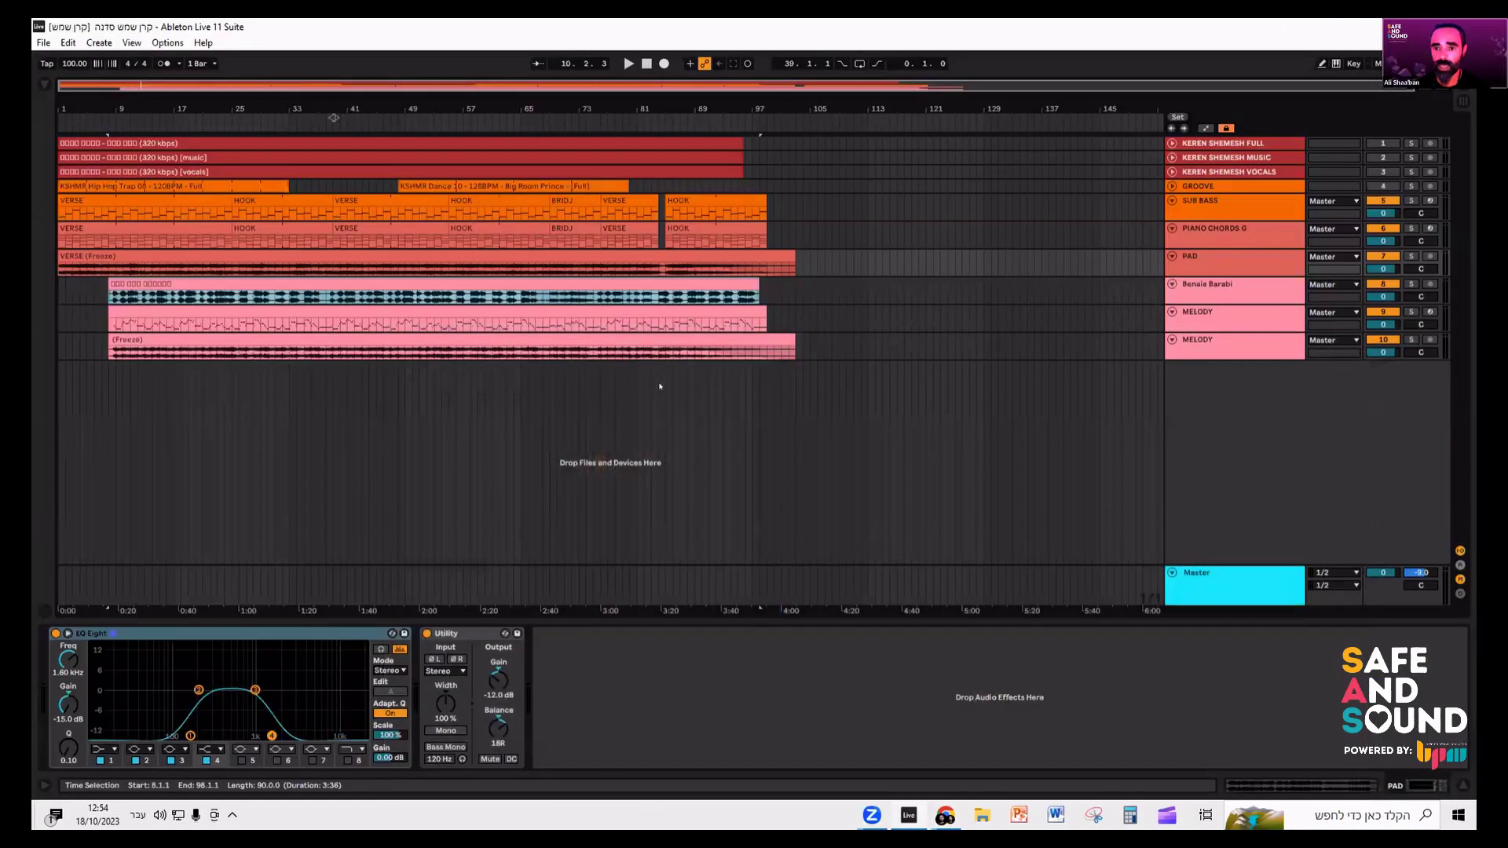
mouse_move(946, 816)
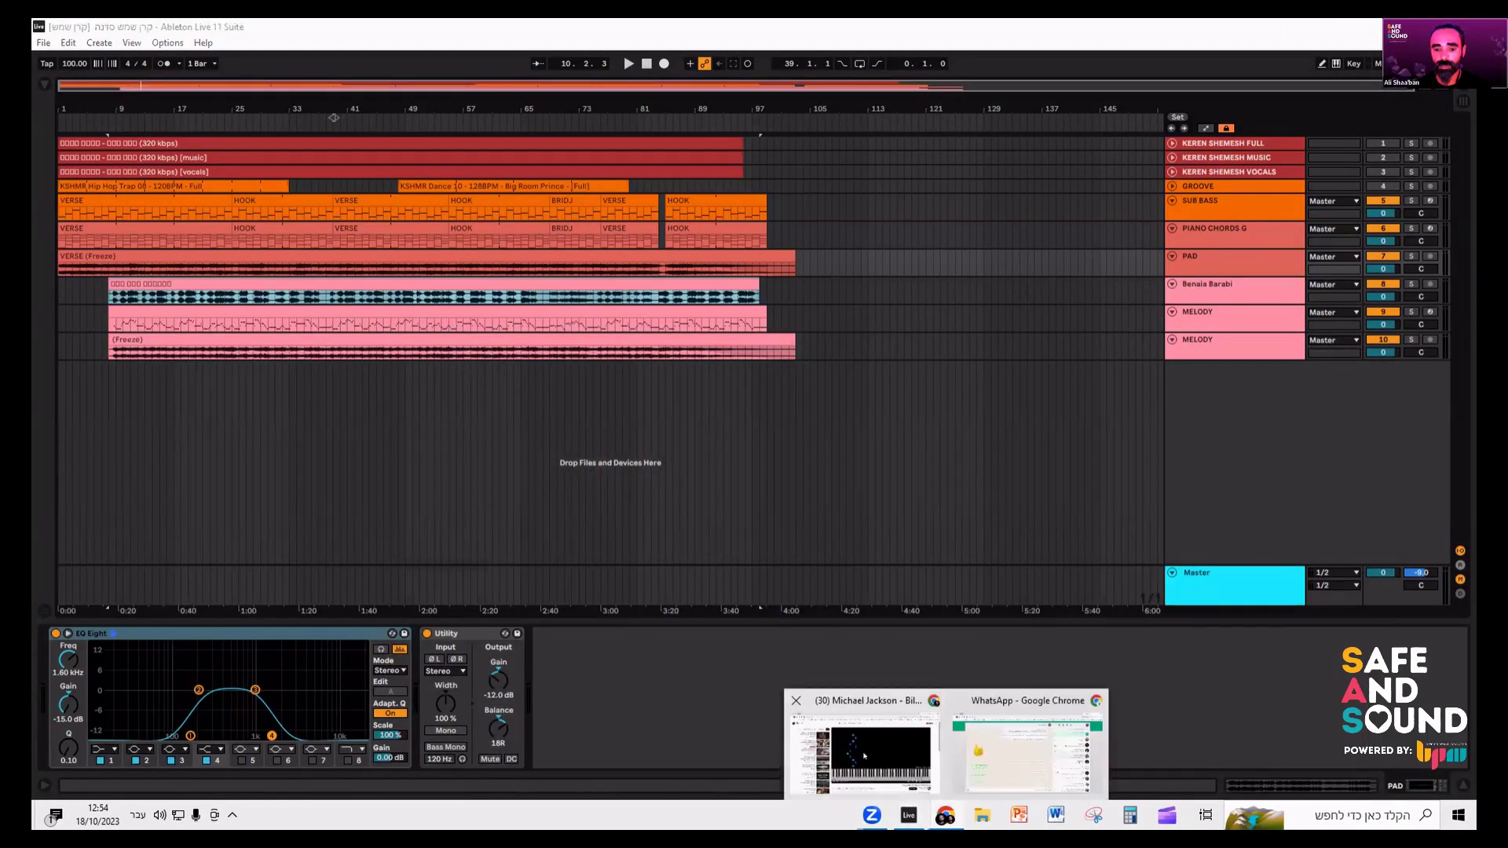
click(890, 745)
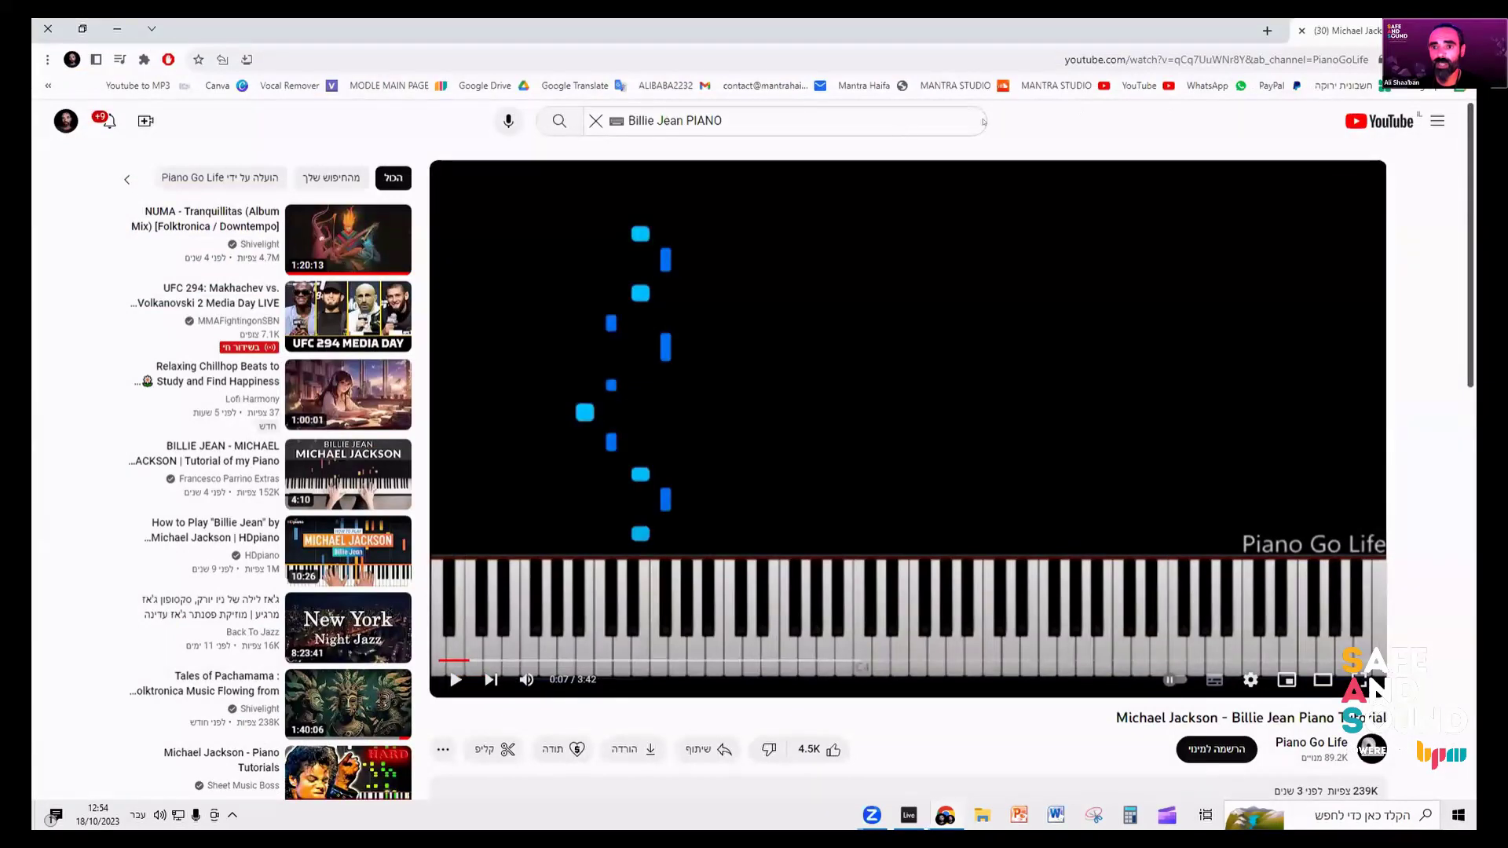
- Search YouTube for "קרן שמש"
click(820, 110)
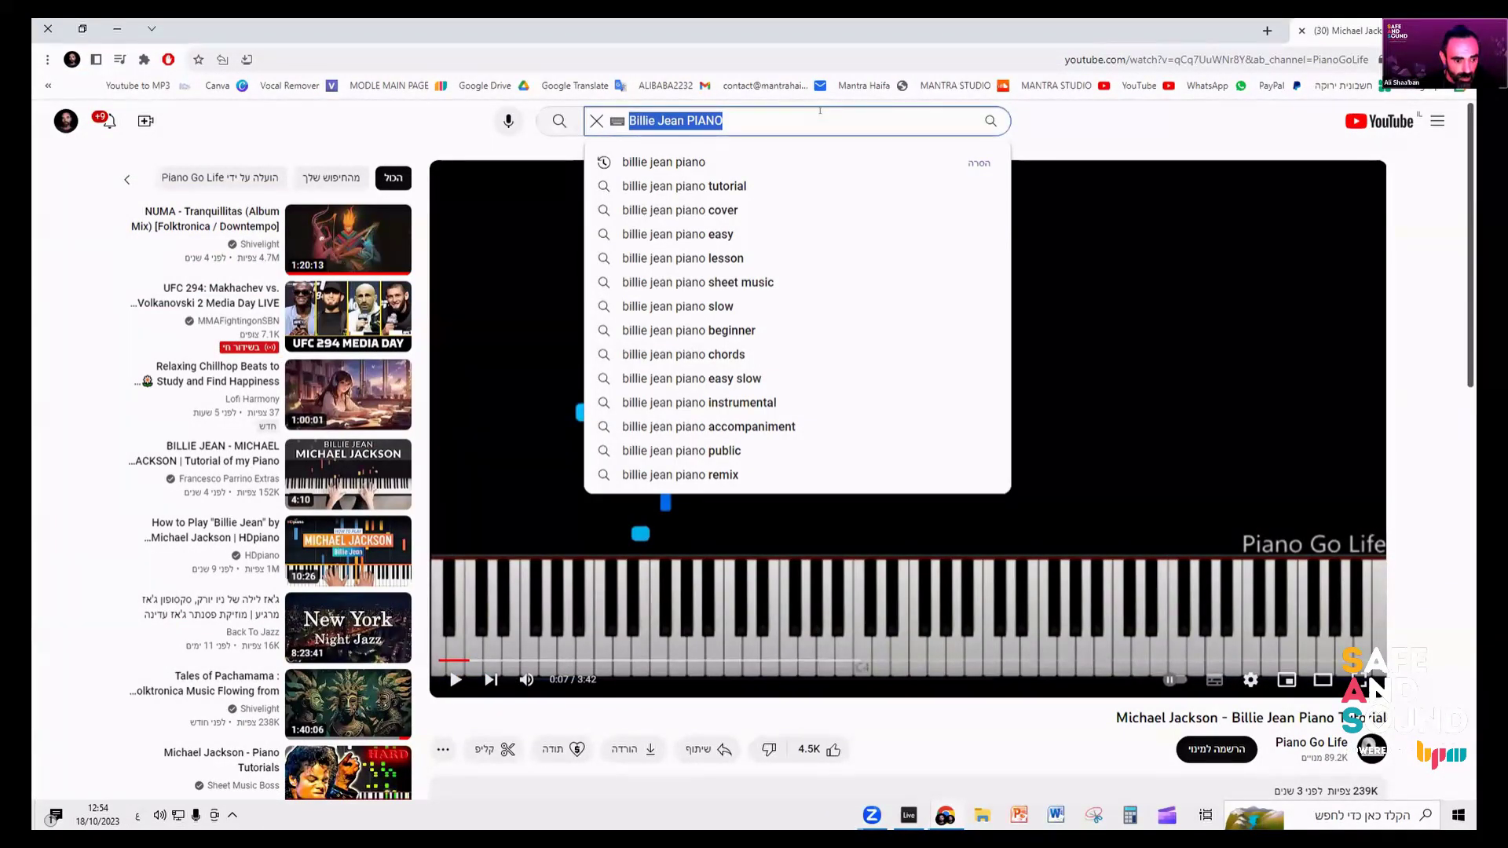
text(ER)
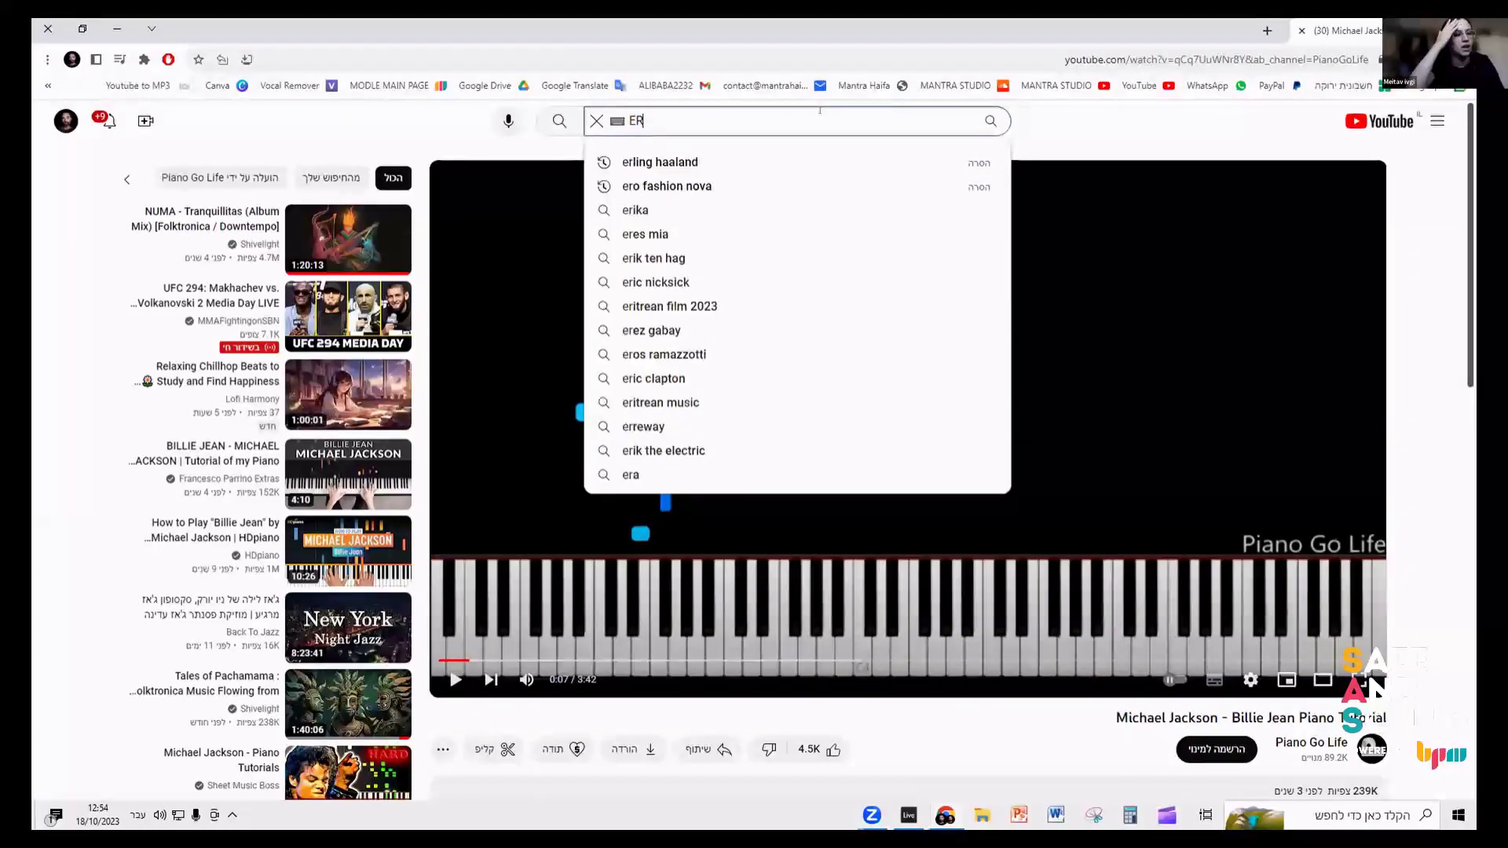
key(BackSpace)
key(BackSpace)
text(קרן)
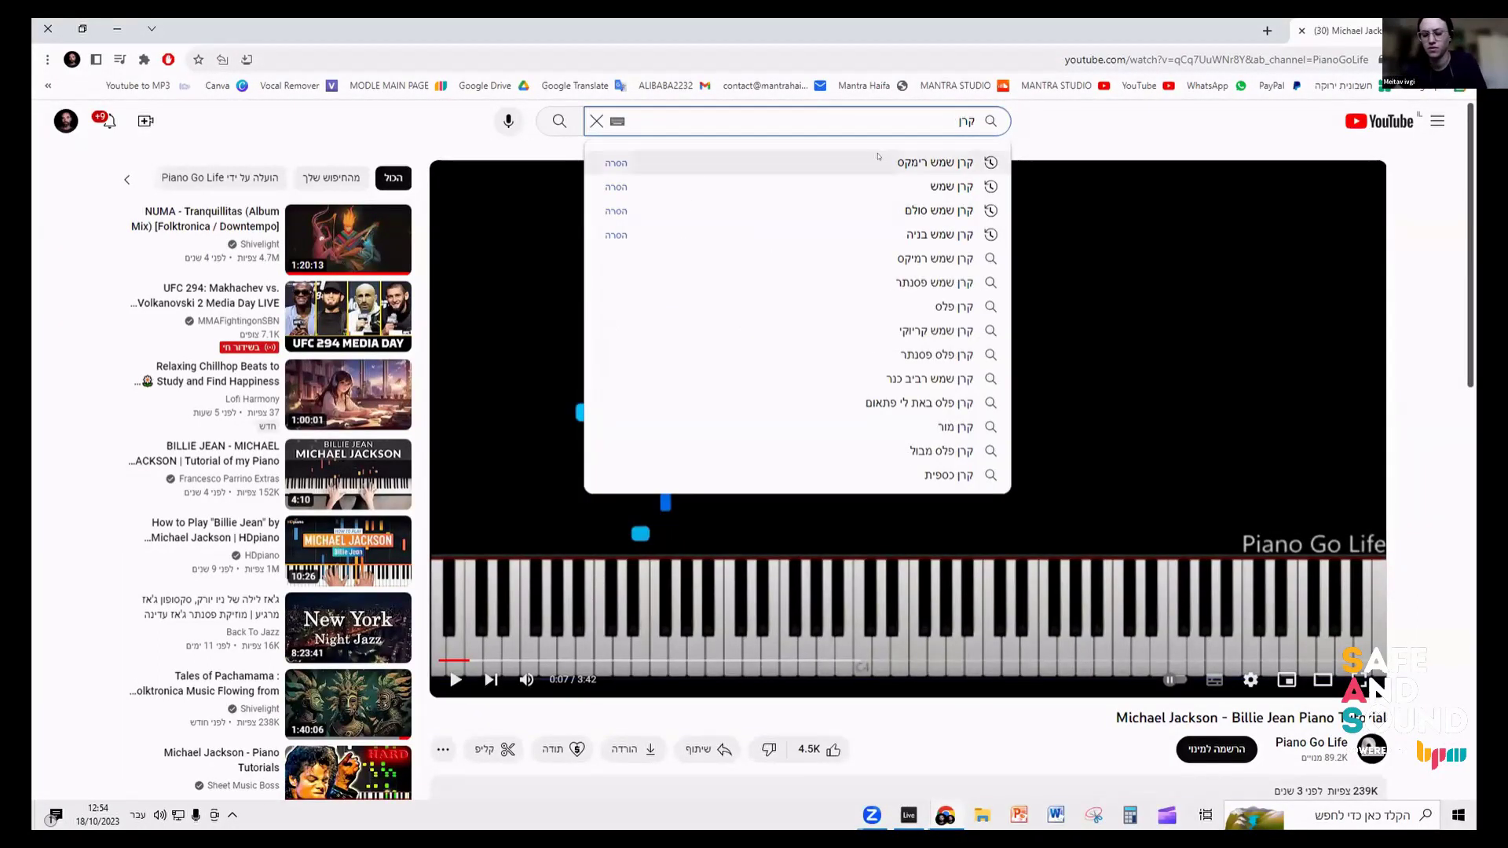
click(947, 187)
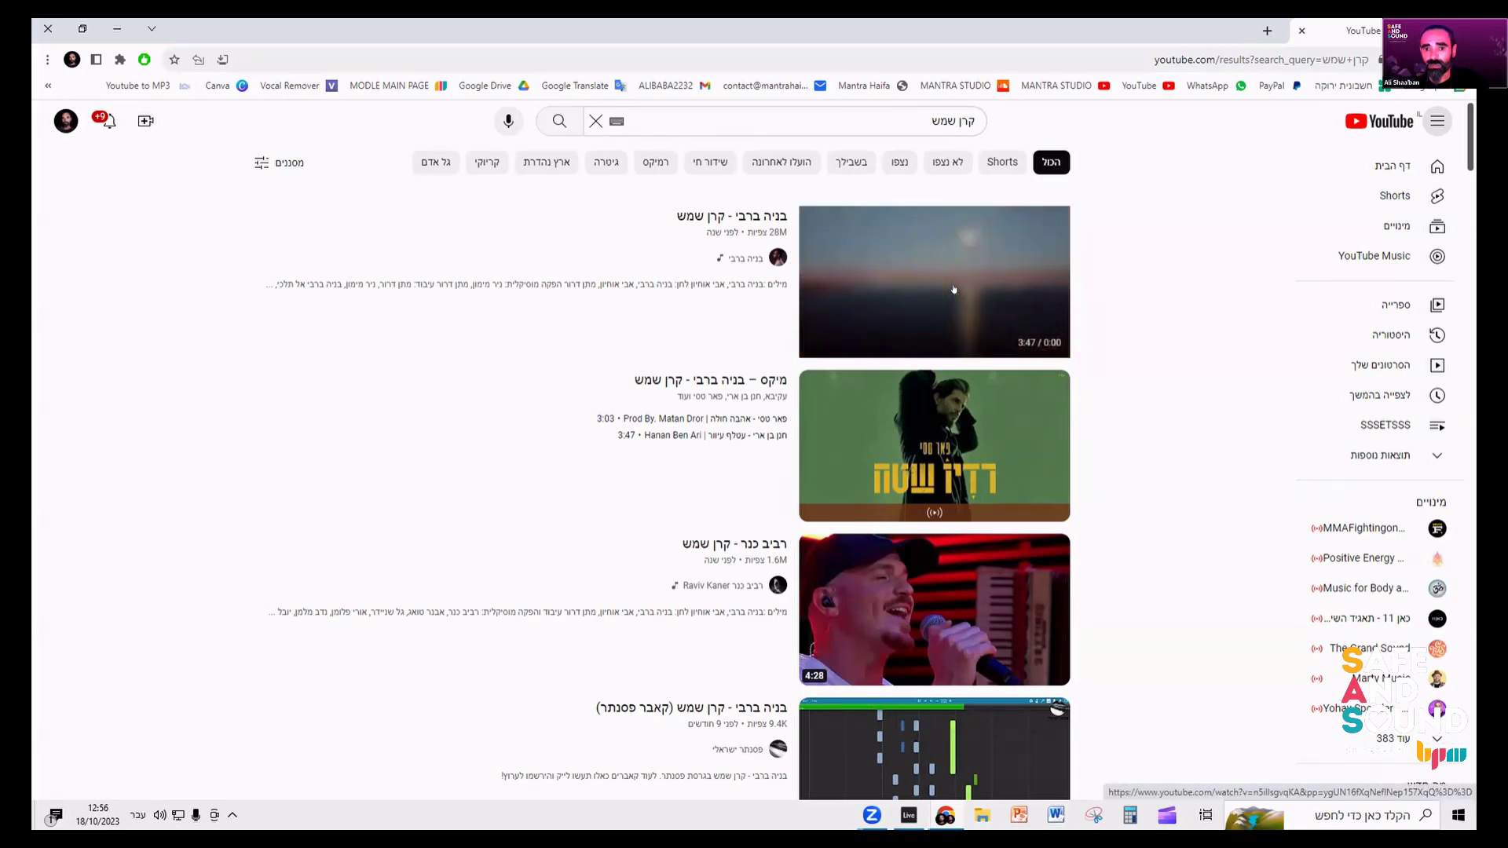
- Play the first "קרן שמש" video result, skip ahead in it, and pause it at 0:22
click(906, 303)
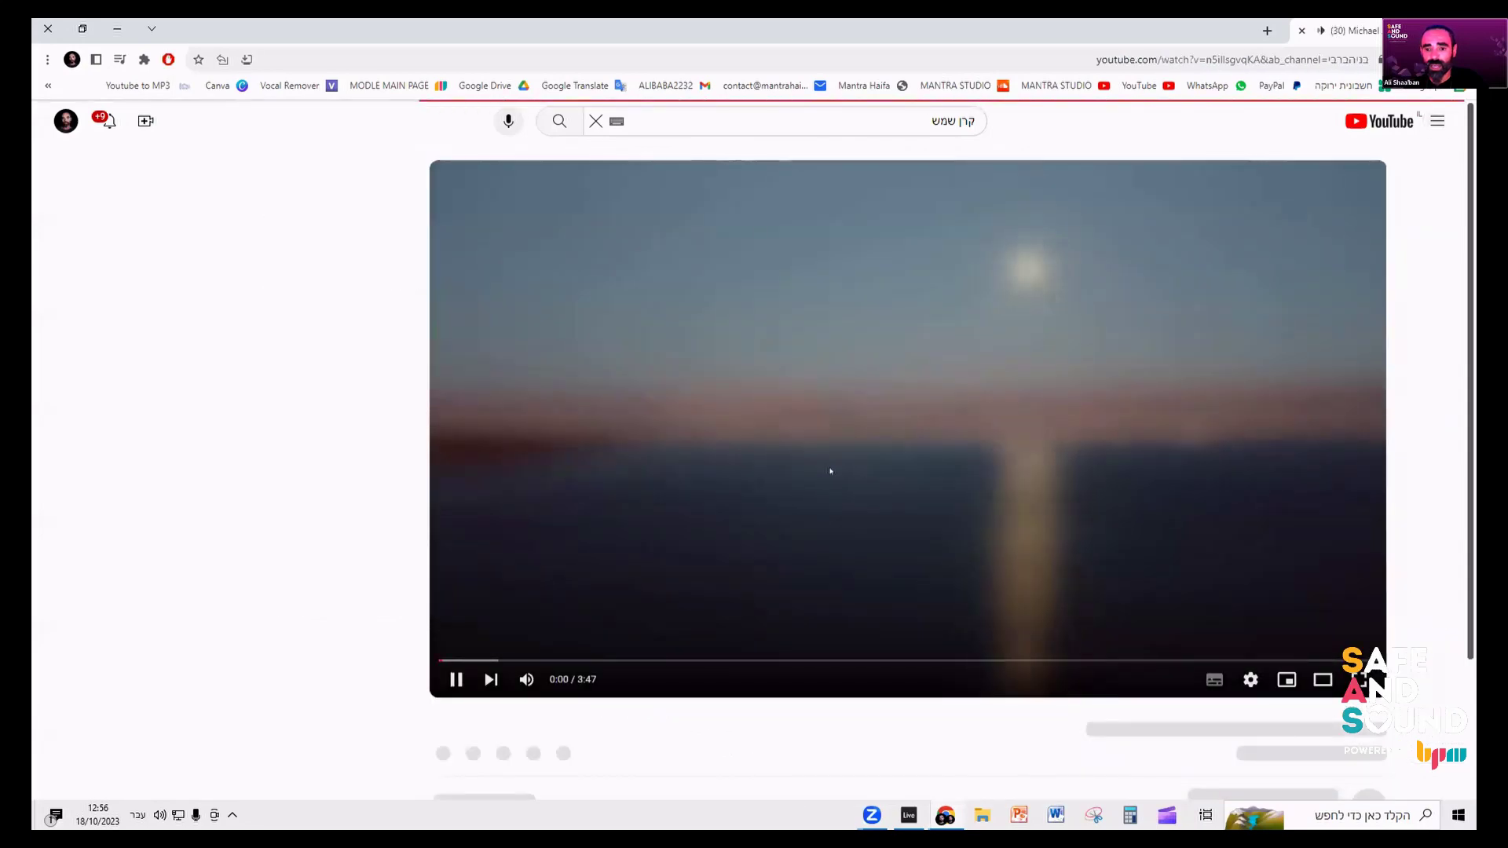
click(514, 659)
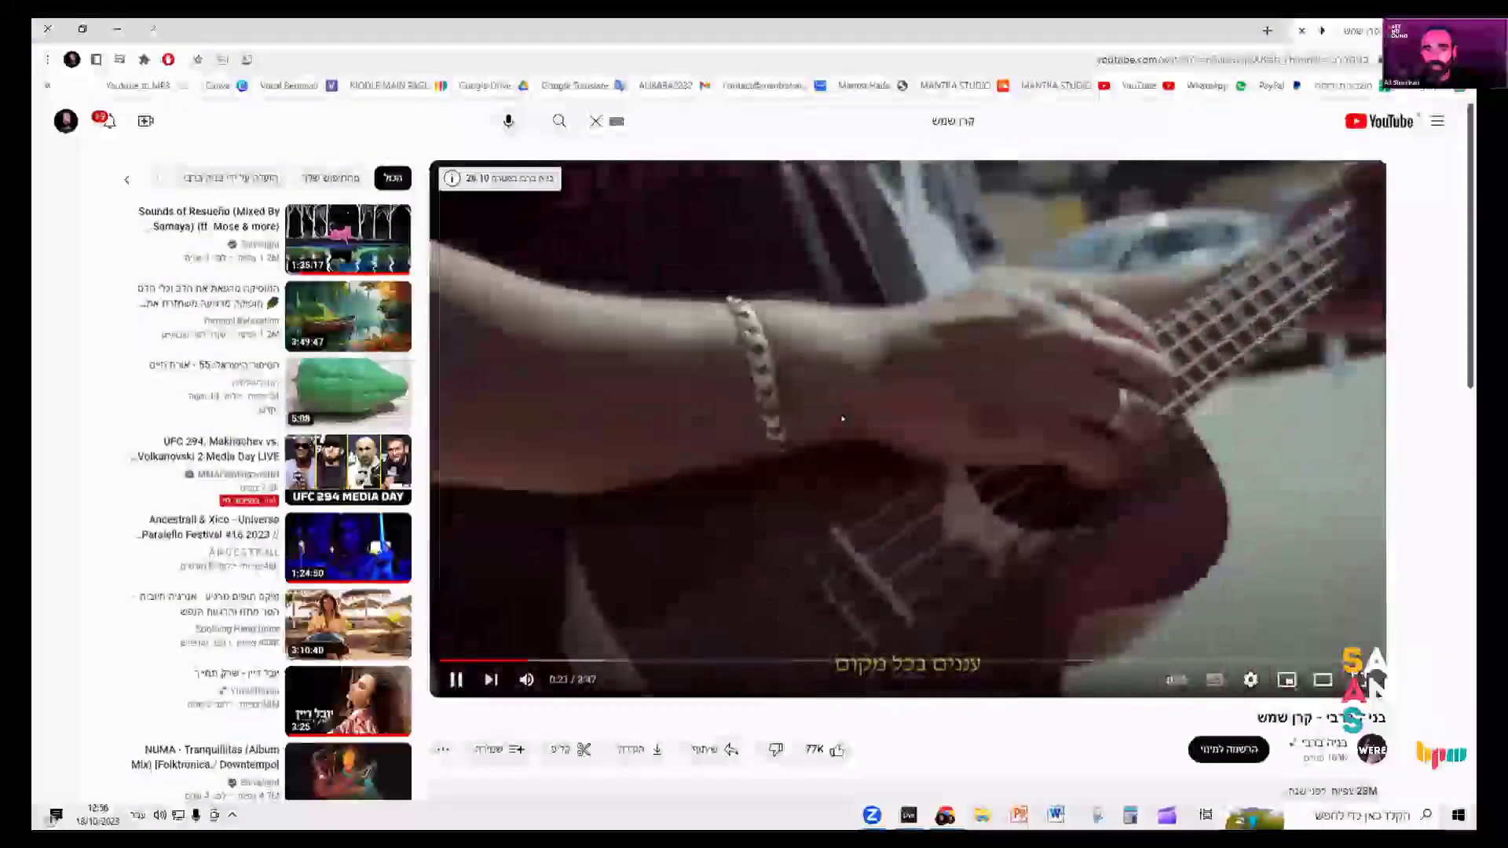
click(1193, 251)
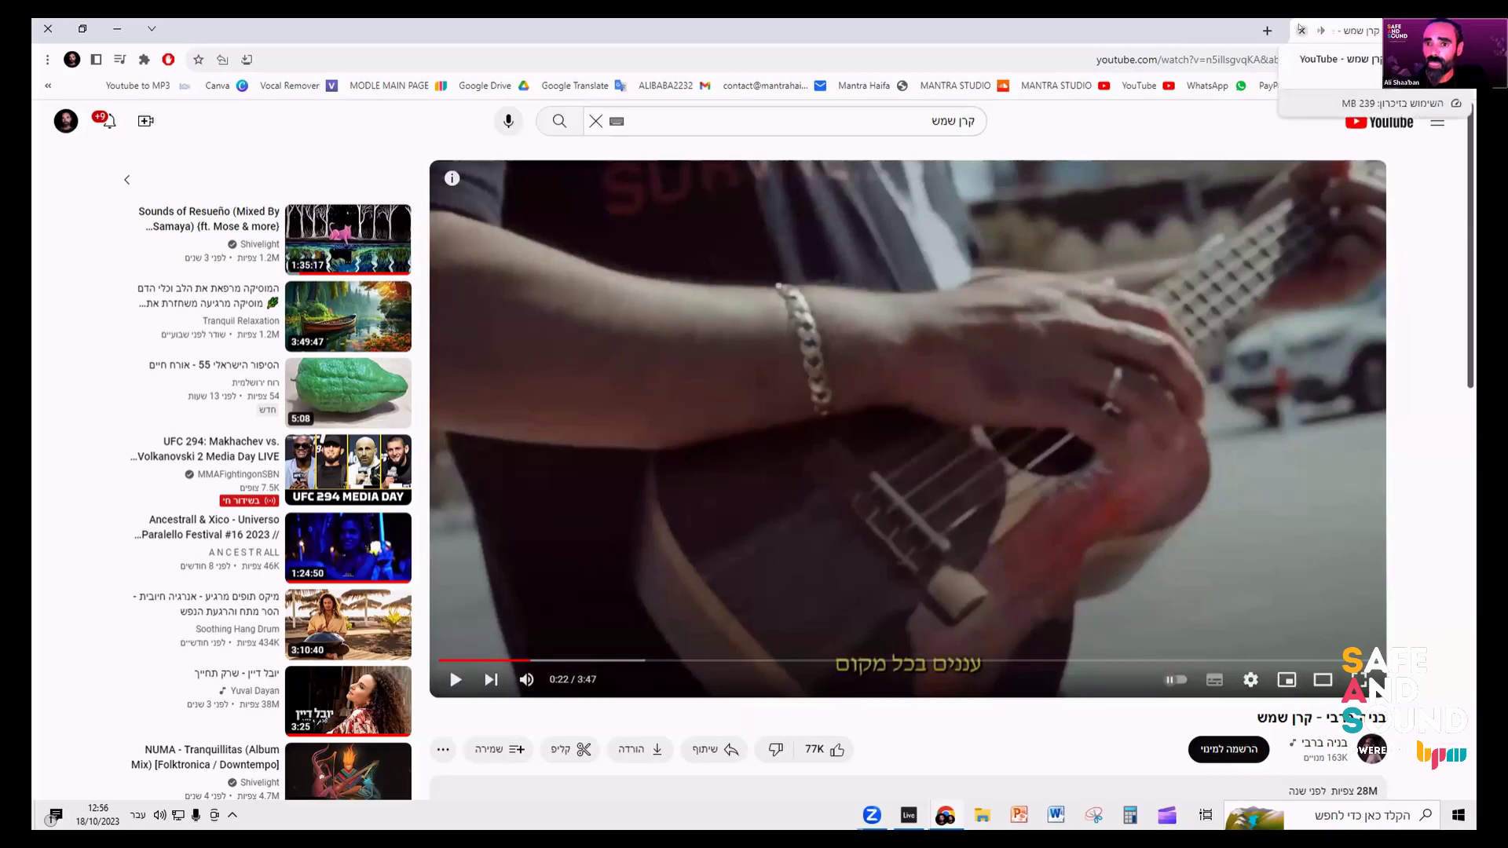
- Switch to Ableton Live and unfold the KEREN SHEMESH FULL, MUSIC and VOCALS tracks in turn, leaving only VOCALS unfolded
key(alt+Tab)
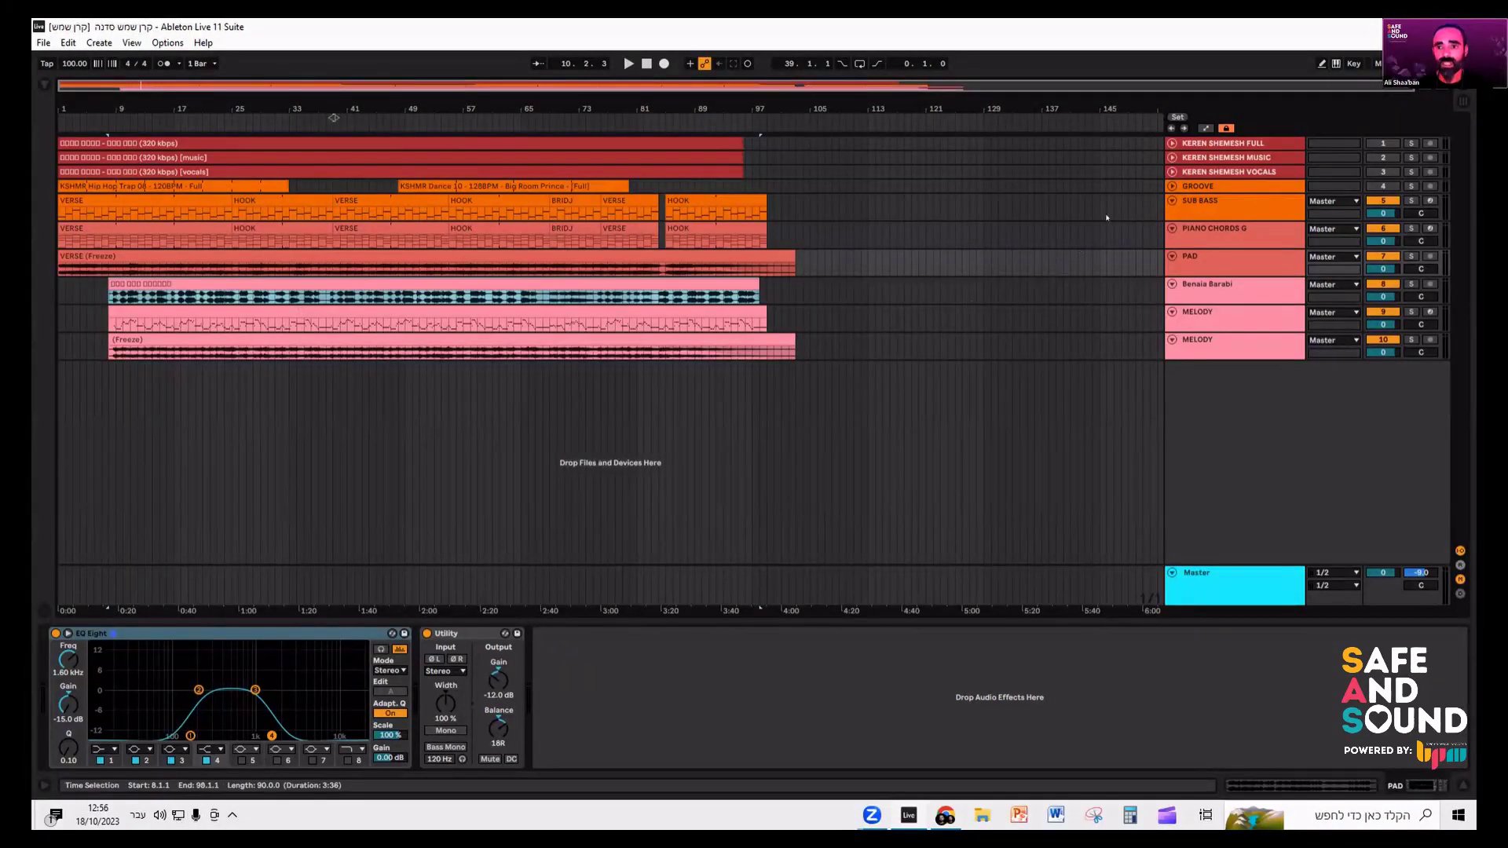
click(1202, 159)
click(1181, 144)
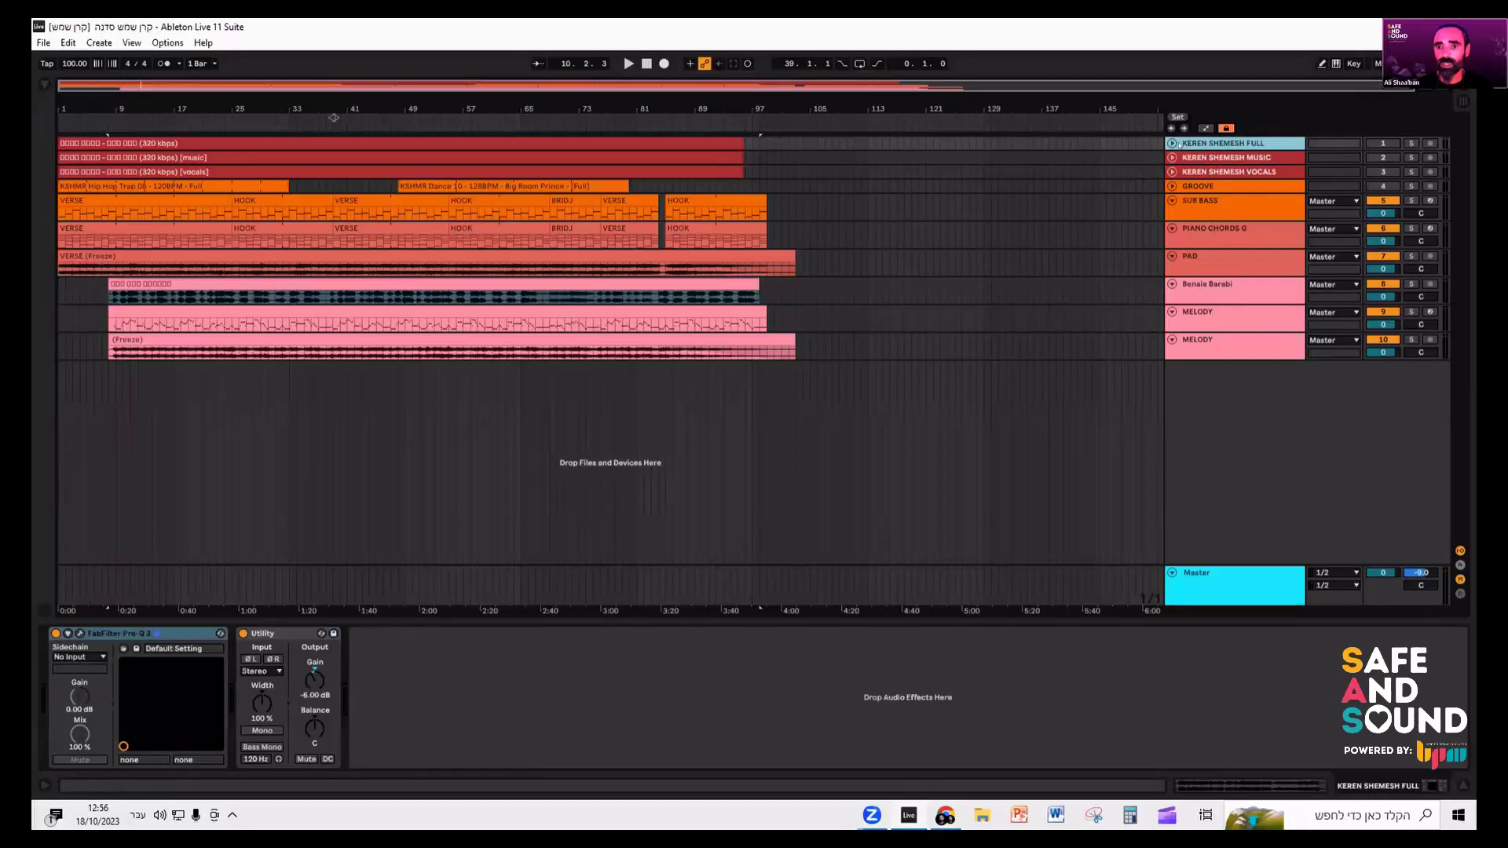
click(1173, 144)
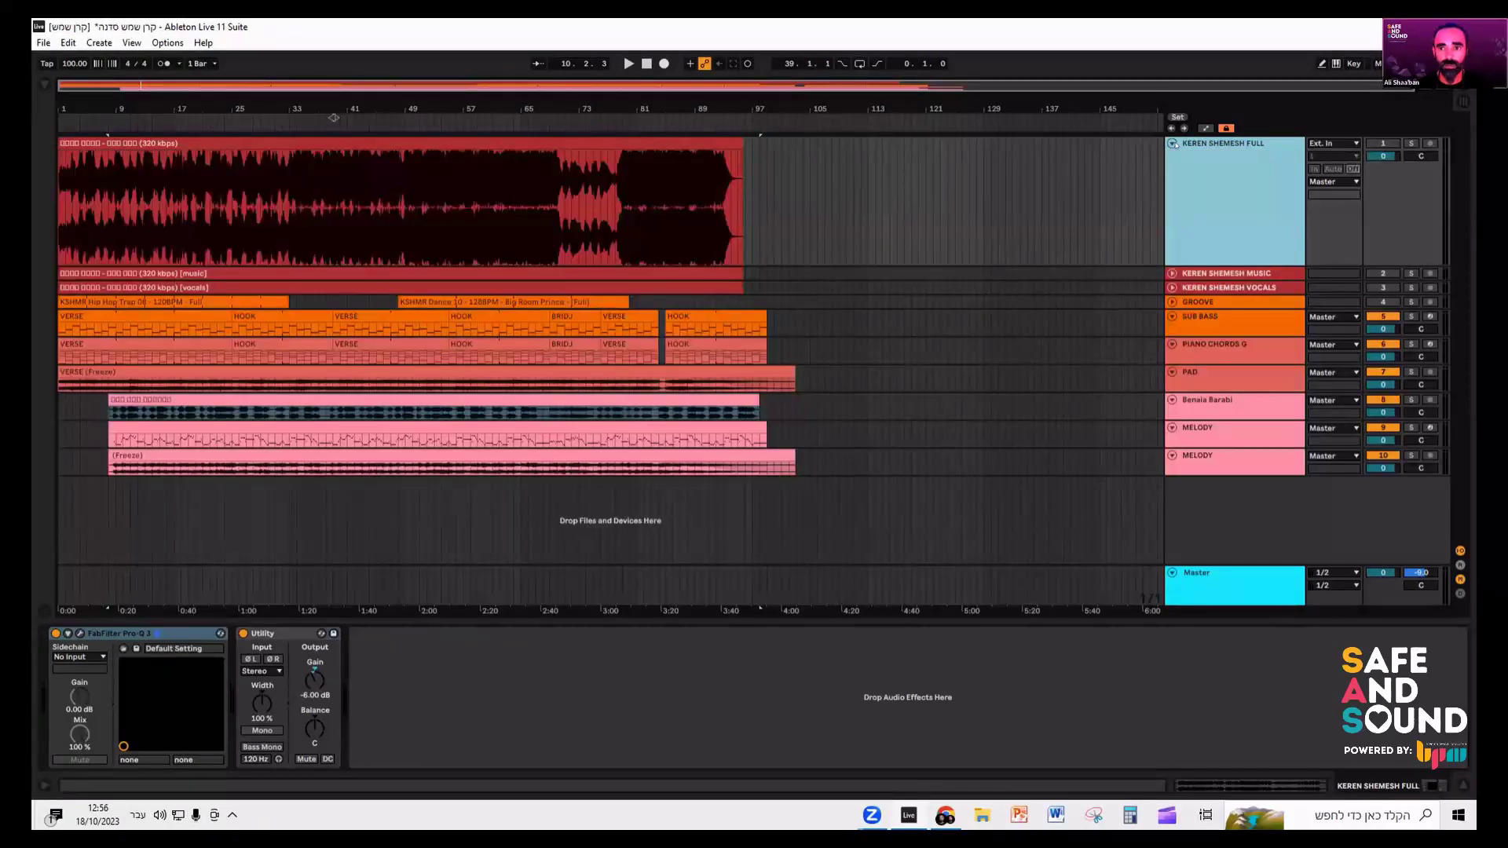
click(1173, 144)
click(1171, 157)
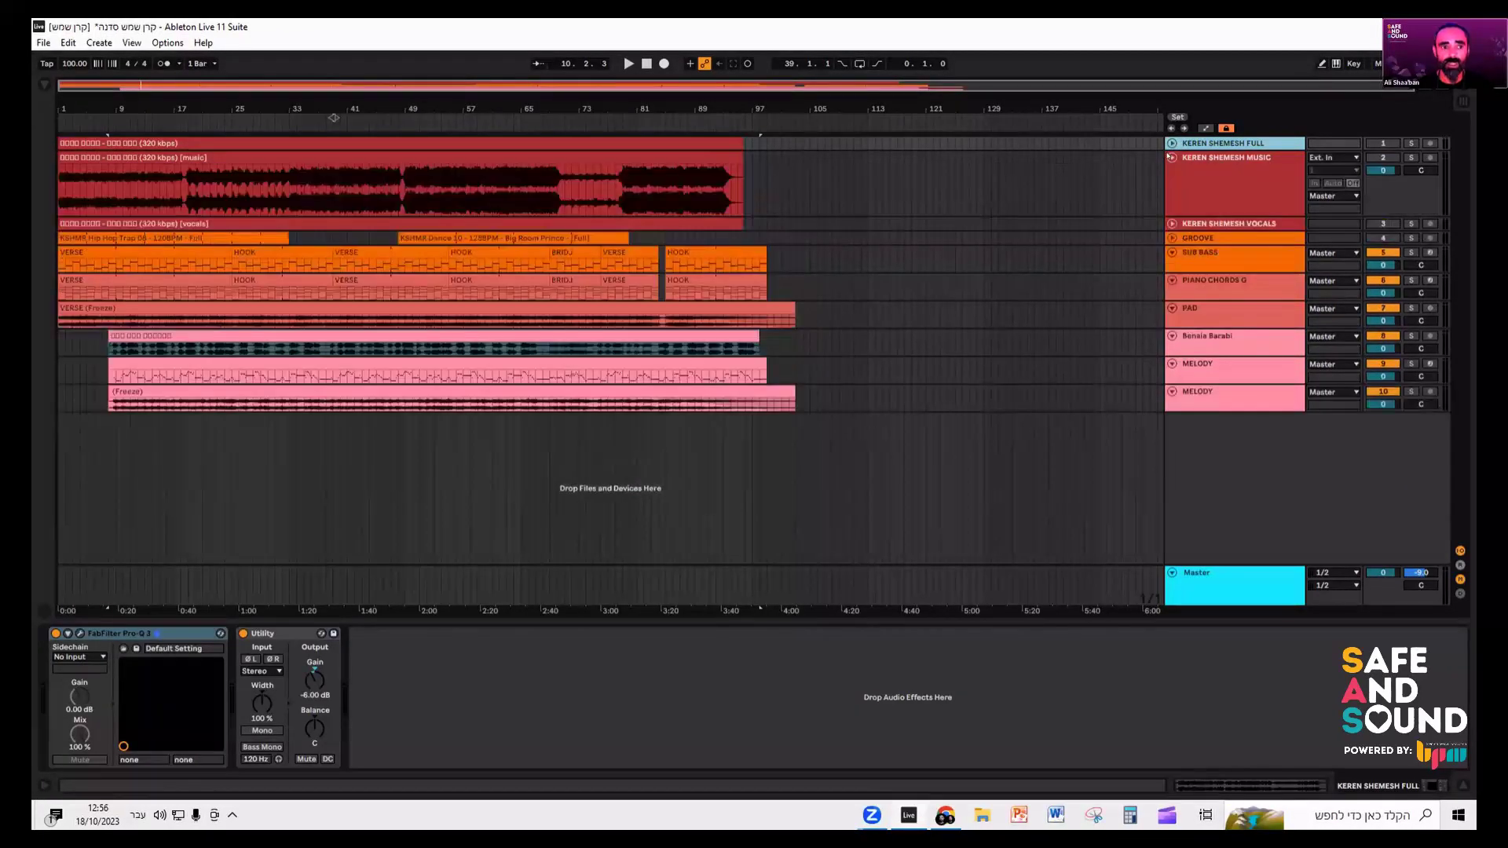
click(1172, 157)
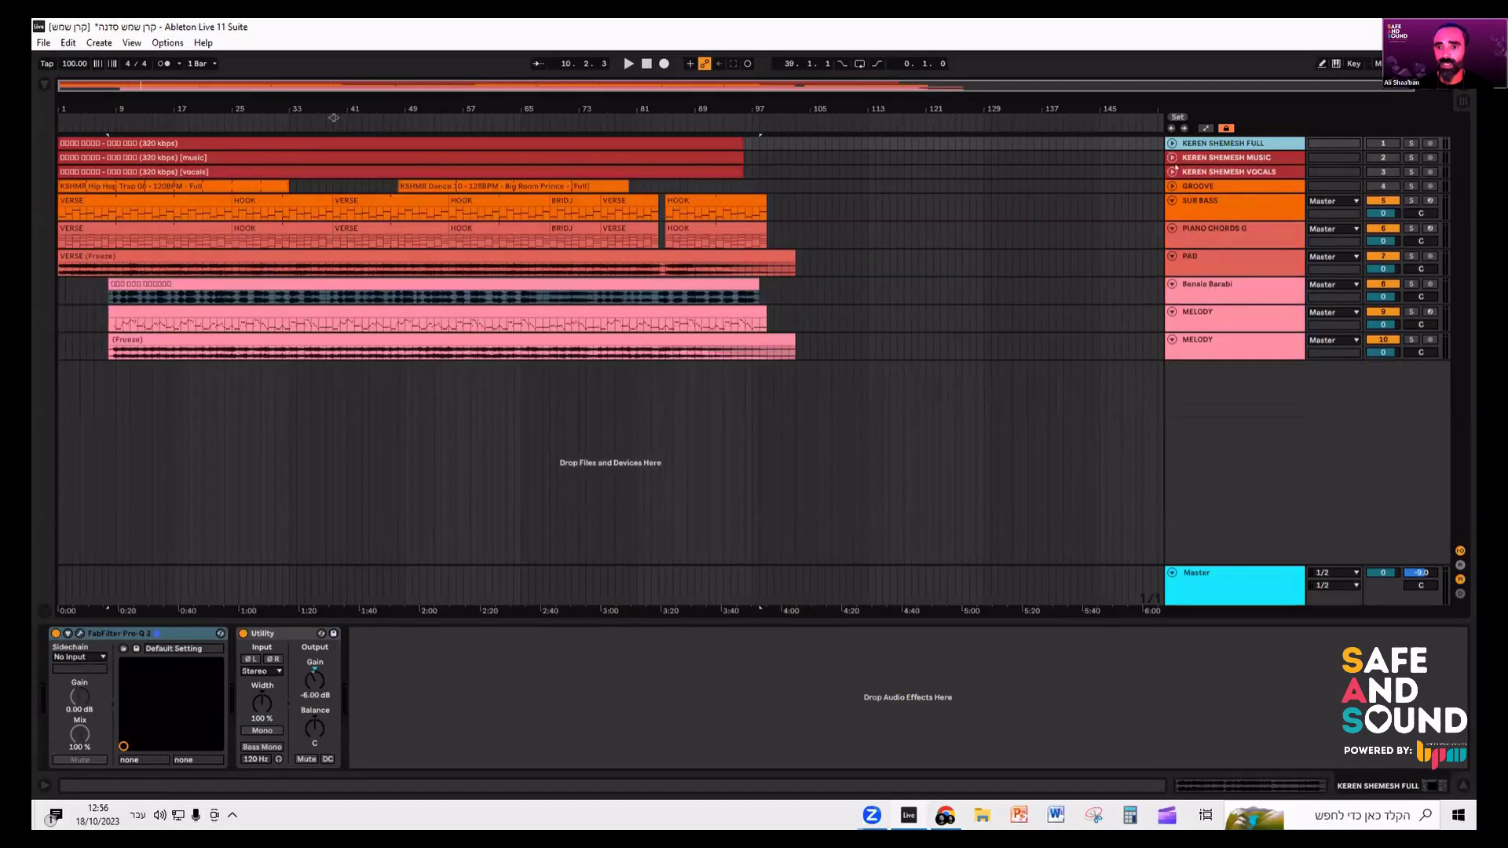
click(1173, 172)
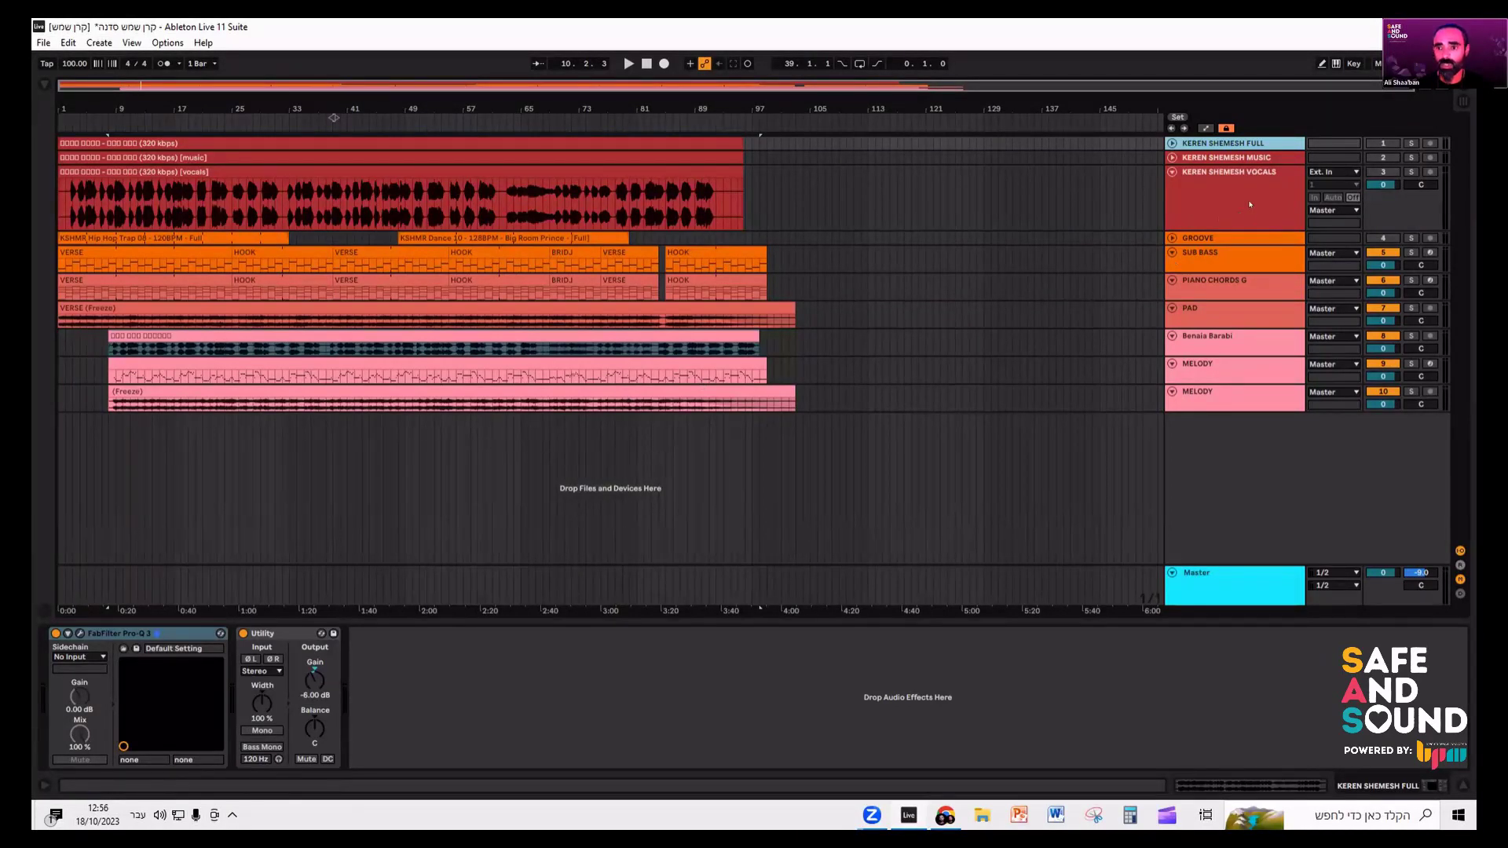
- Solo and unfold the KEREN SHEMESH FULL track, and select its full-length audio clip
click(1419, 178)
click(1410, 171)
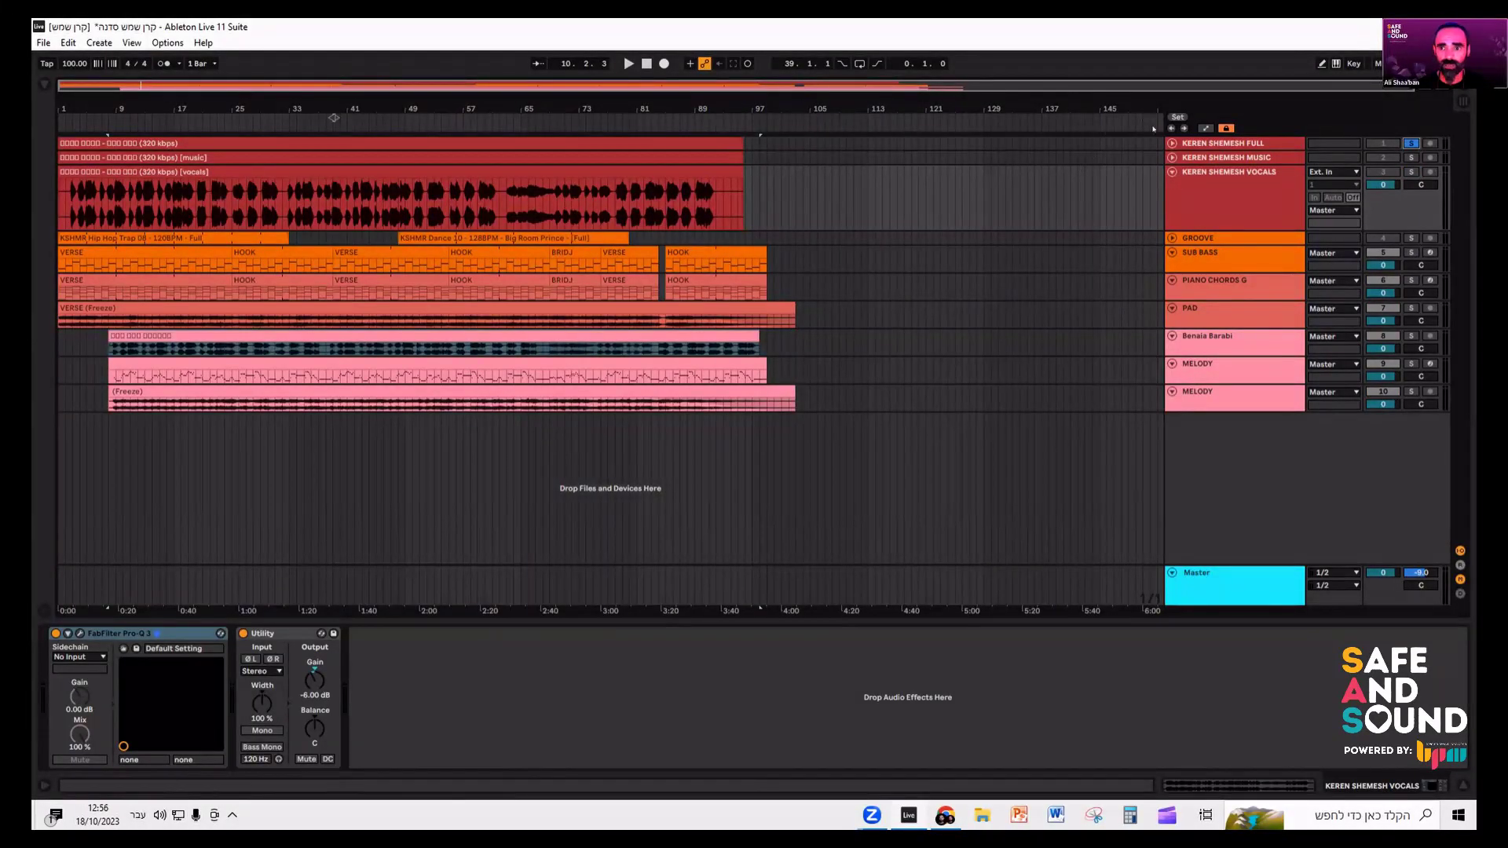
click(1172, 143)
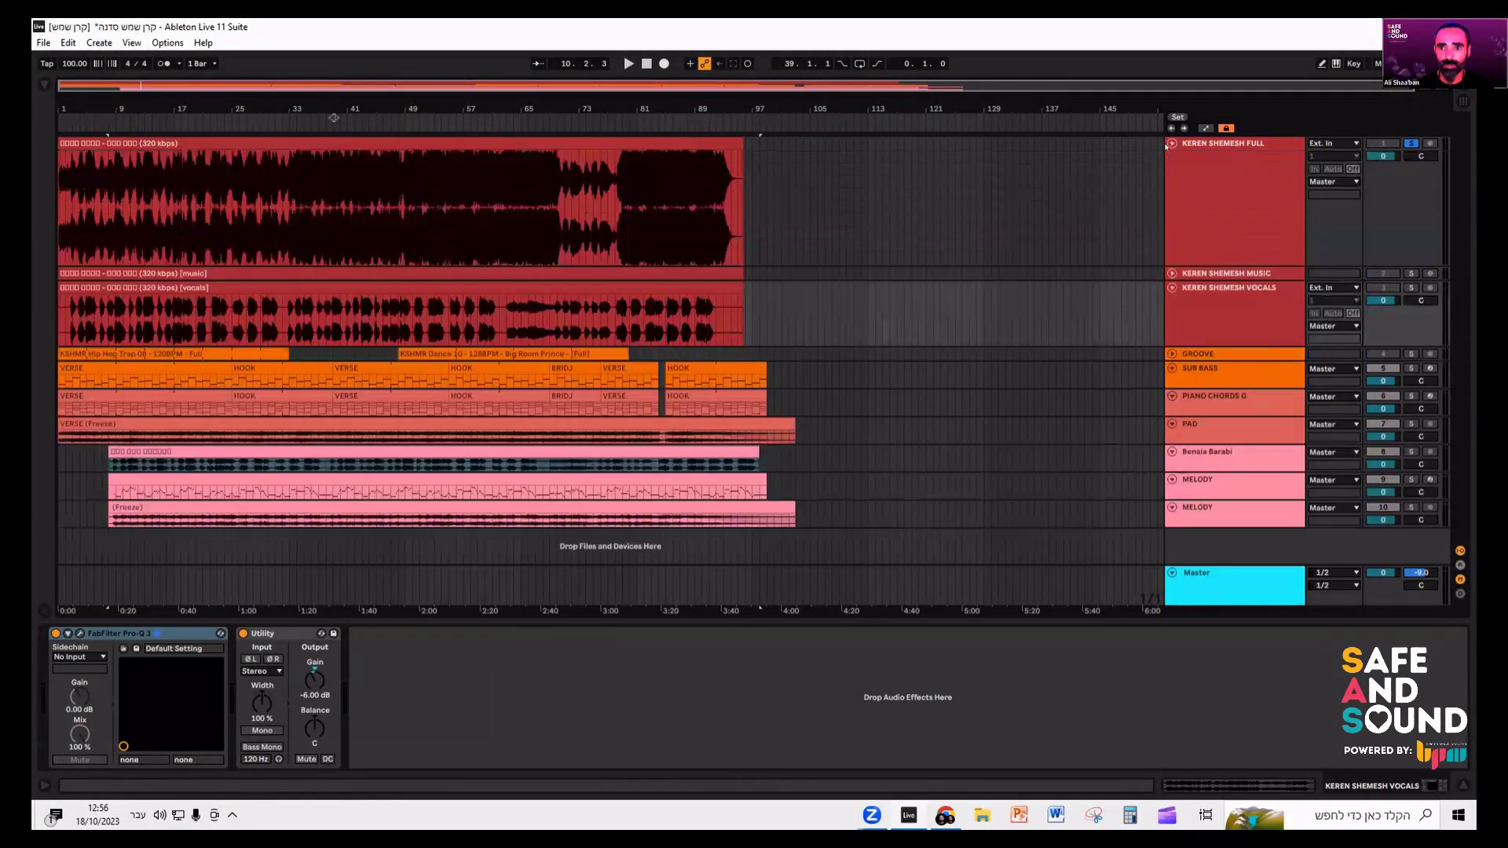
click(146, 143)
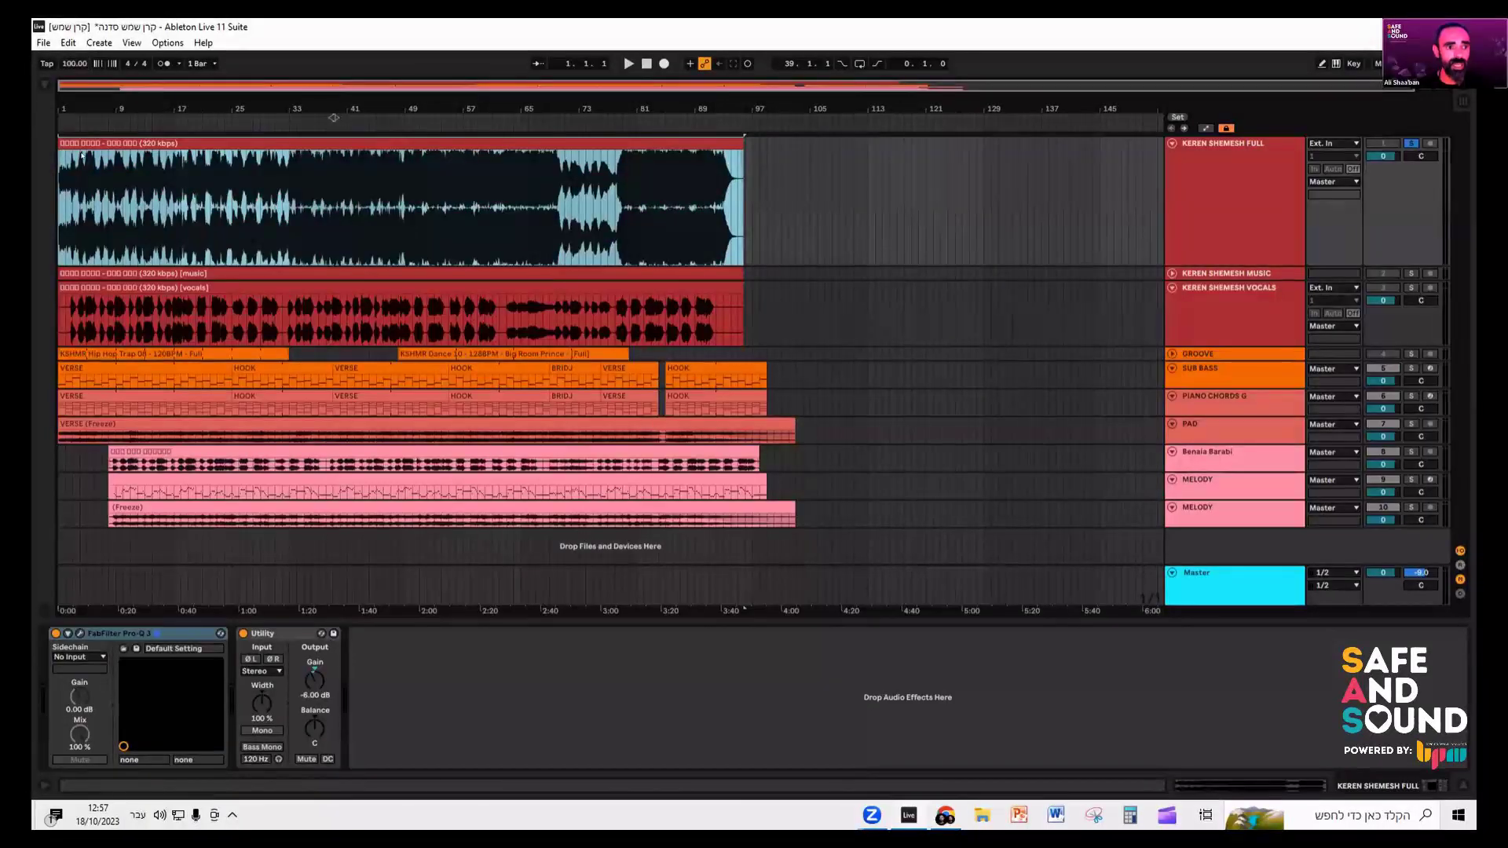
- Play the soloed full song from bar 1 with the metronome on, stopping in bar 3 and switching the metronome off
click(163, 64)
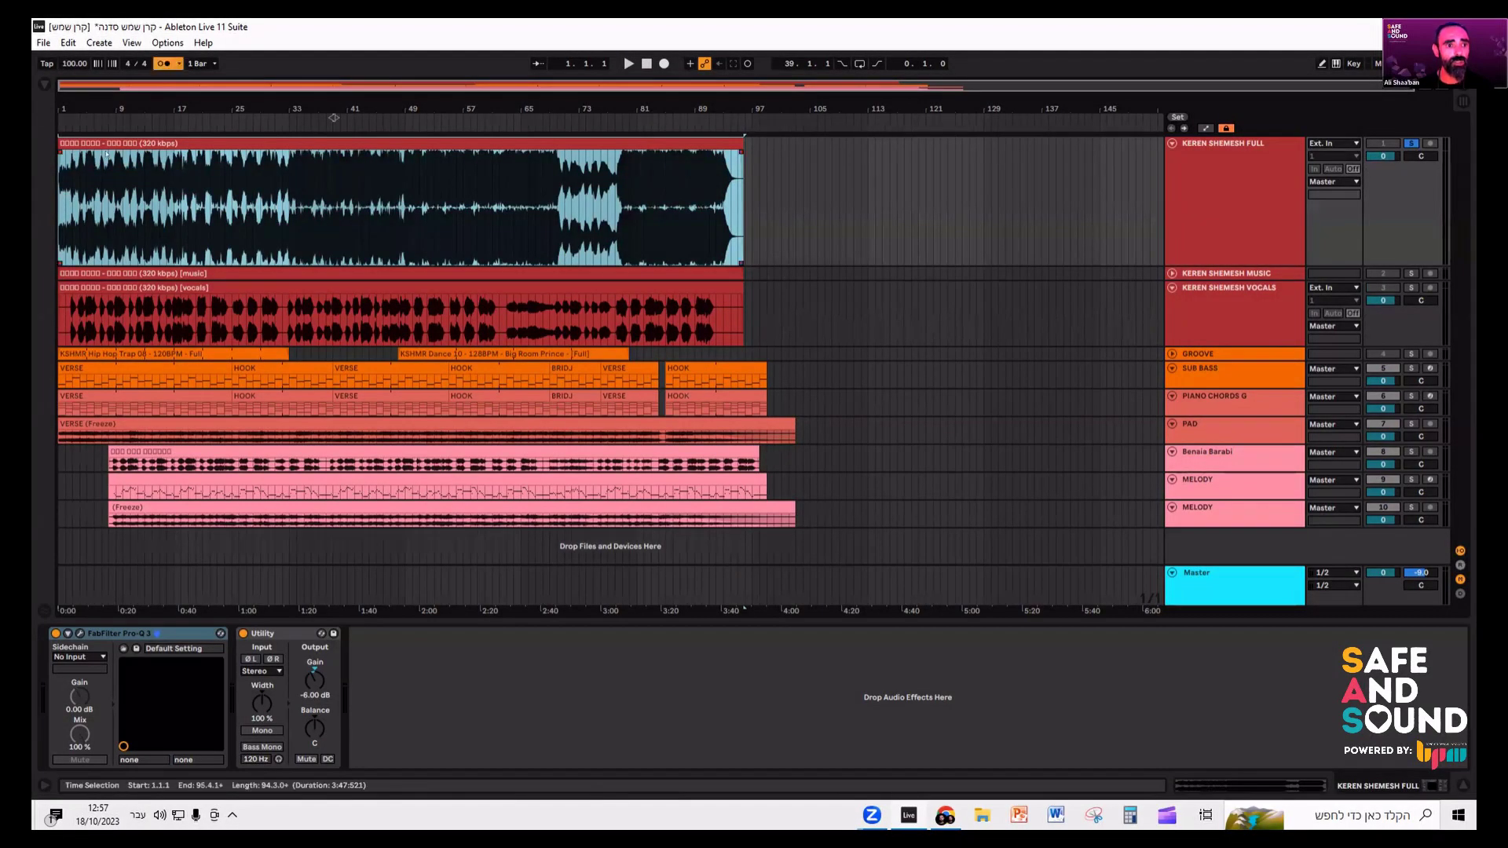
key(space)
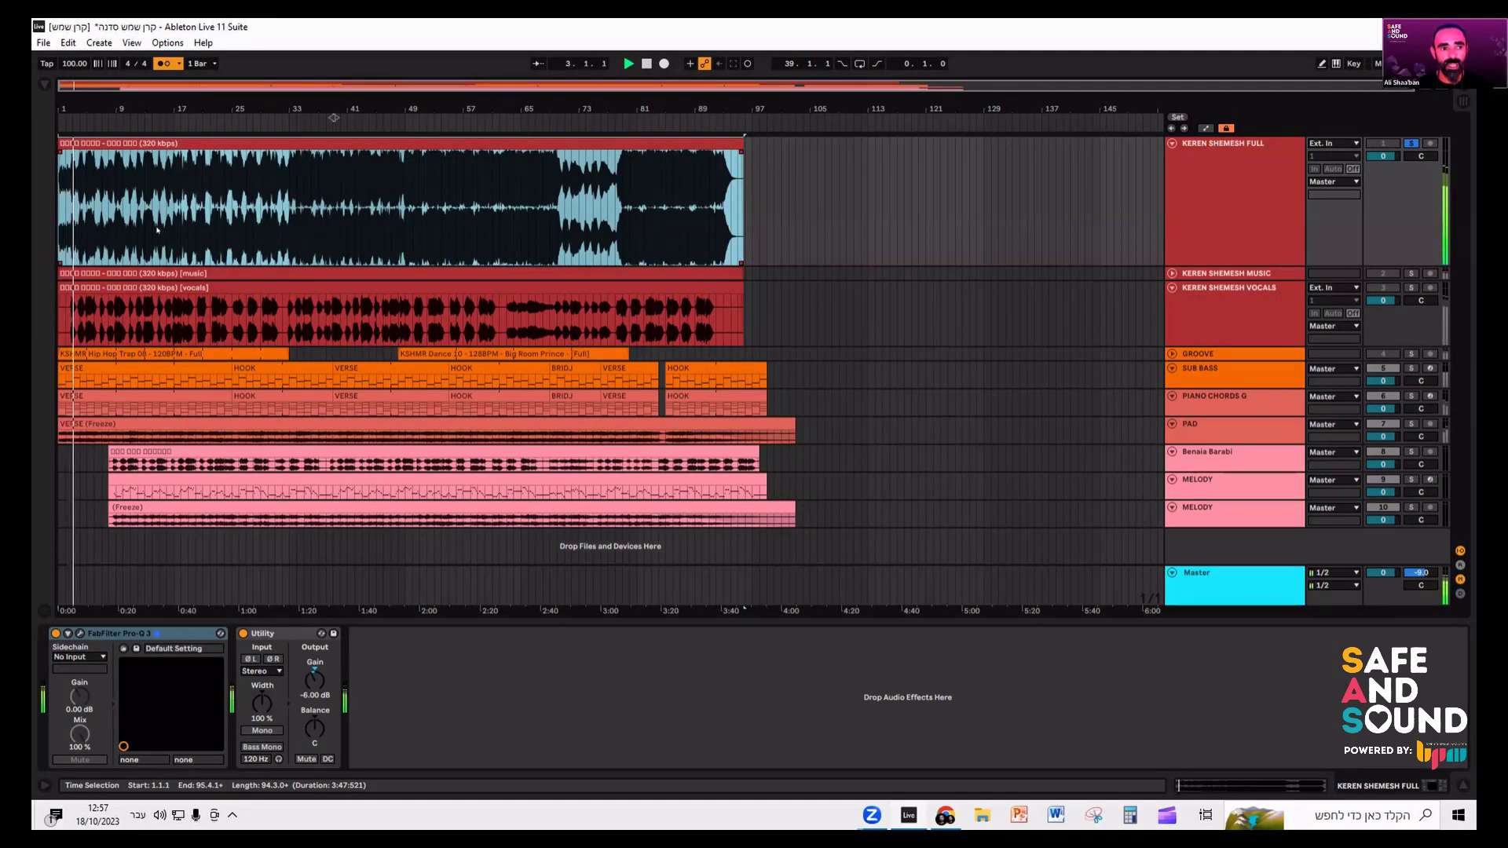
key(space)
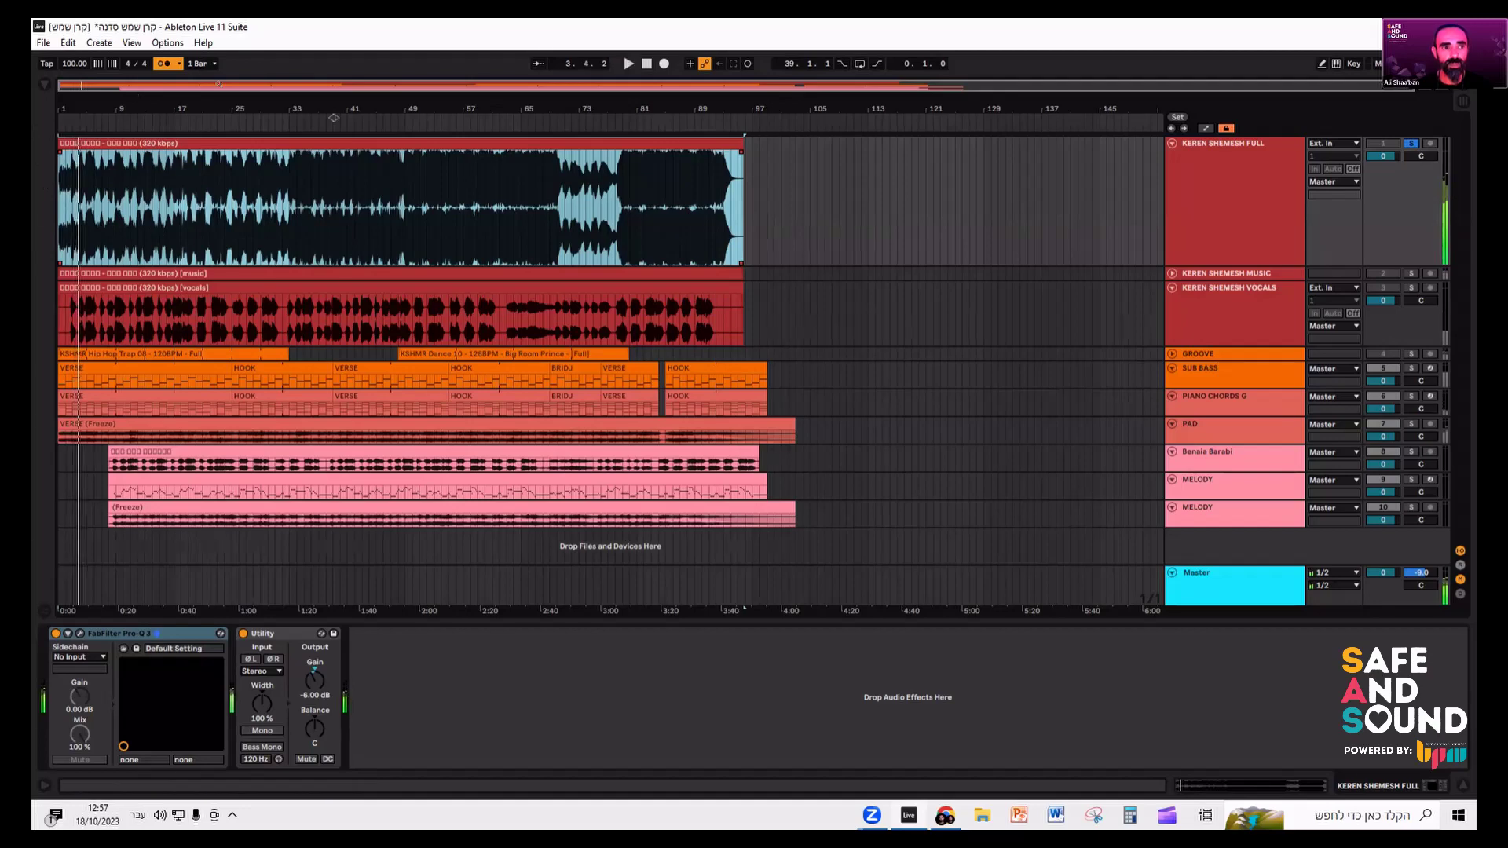
click(164, 66)
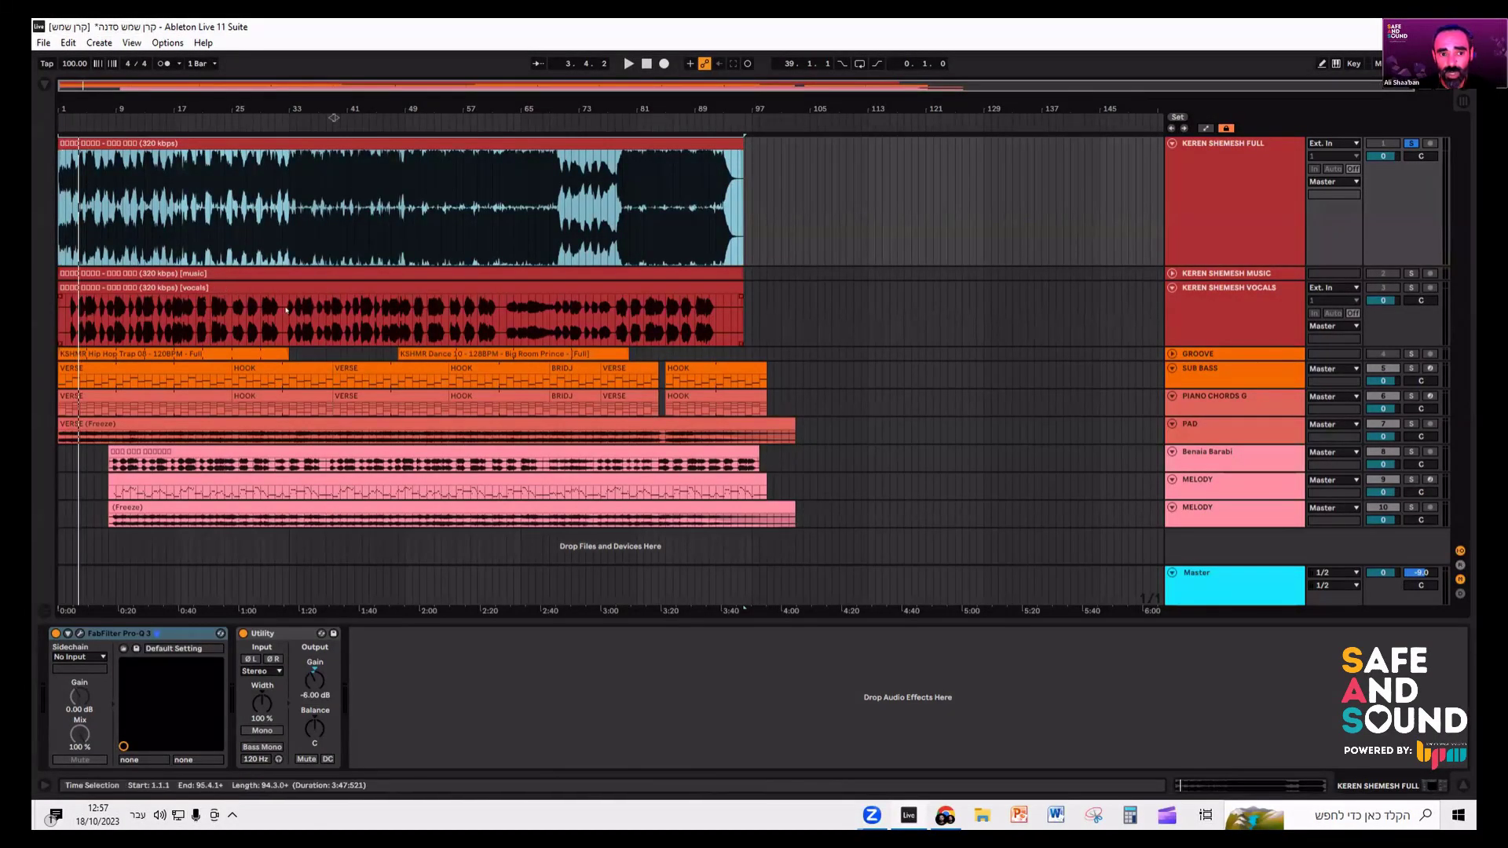
- Fold and unsolo the KEREN SHEMESH FULL track, and make the upper MELODY track taller to show its notes
click(1173, 144)
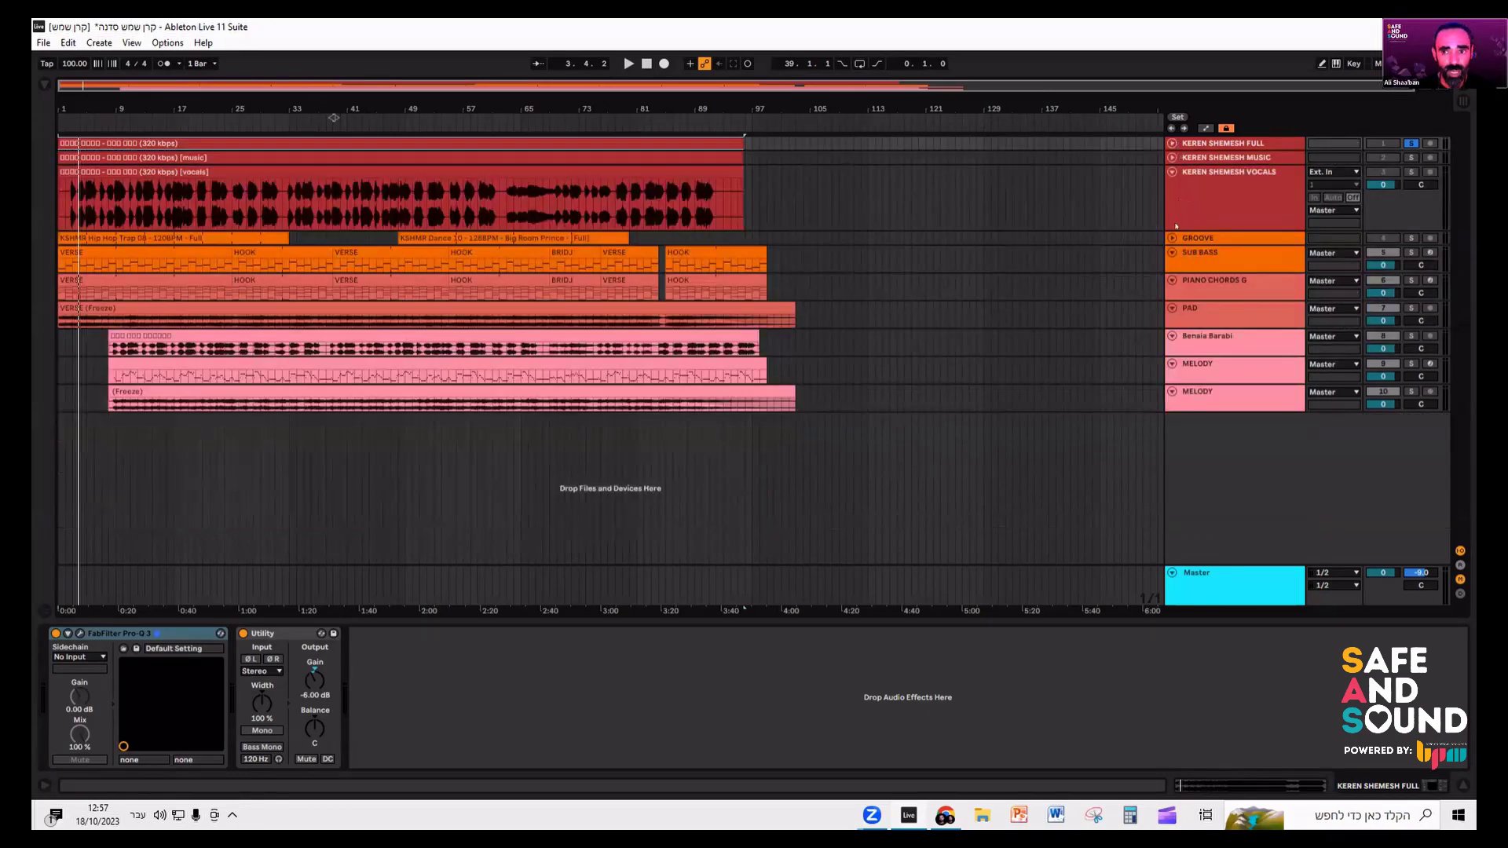
click(1186, 375)
drag(1191, 384, 1191, 407)
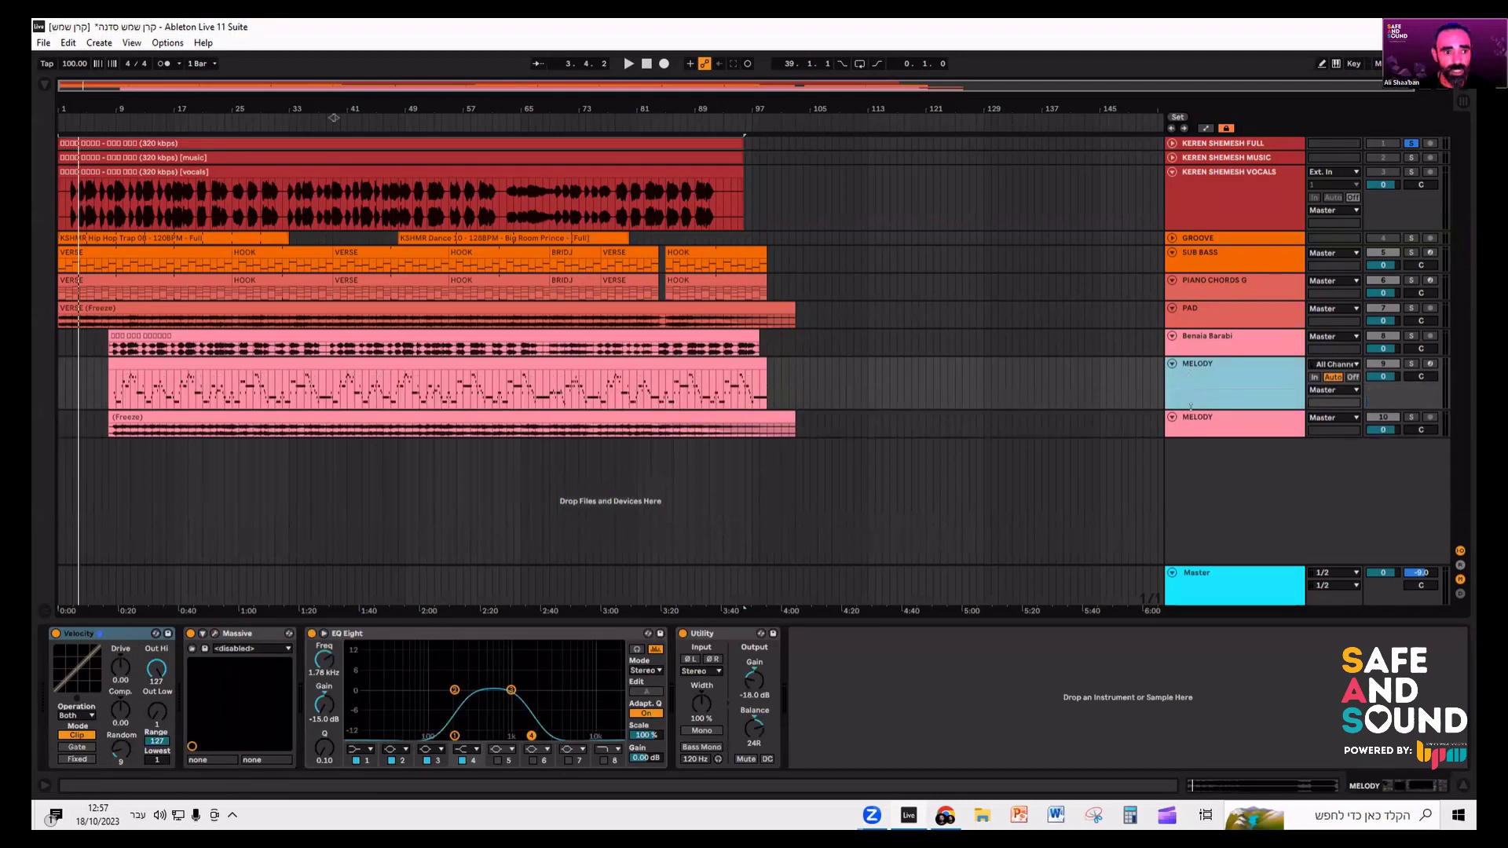
click(1296, 190)
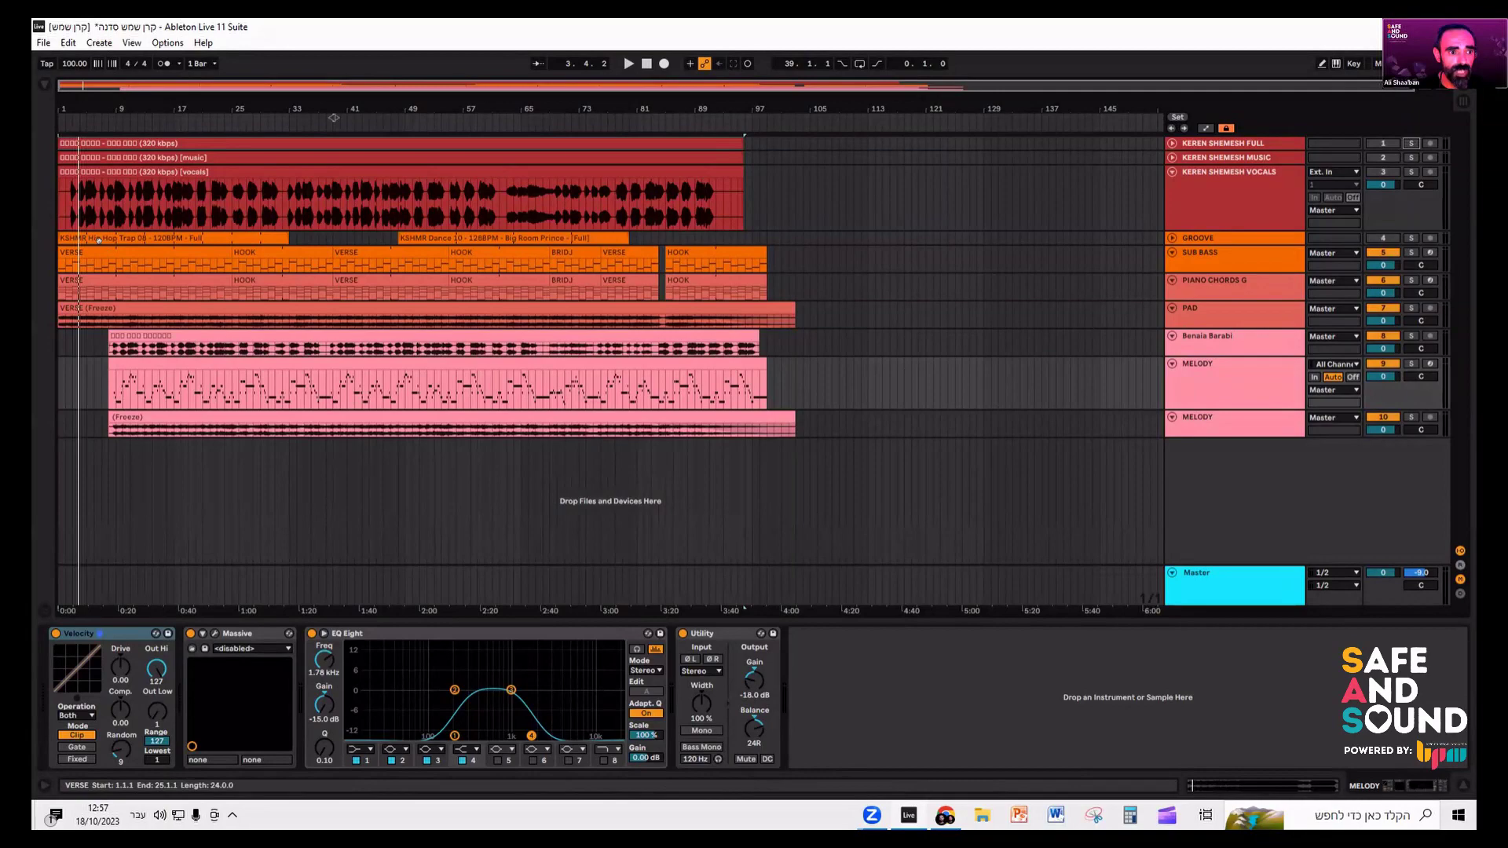
- Select the first VERSE clips on the PIANO CHORDS G and SUB BASS tracks and play the arrangement from bar 1
click(75, 282)
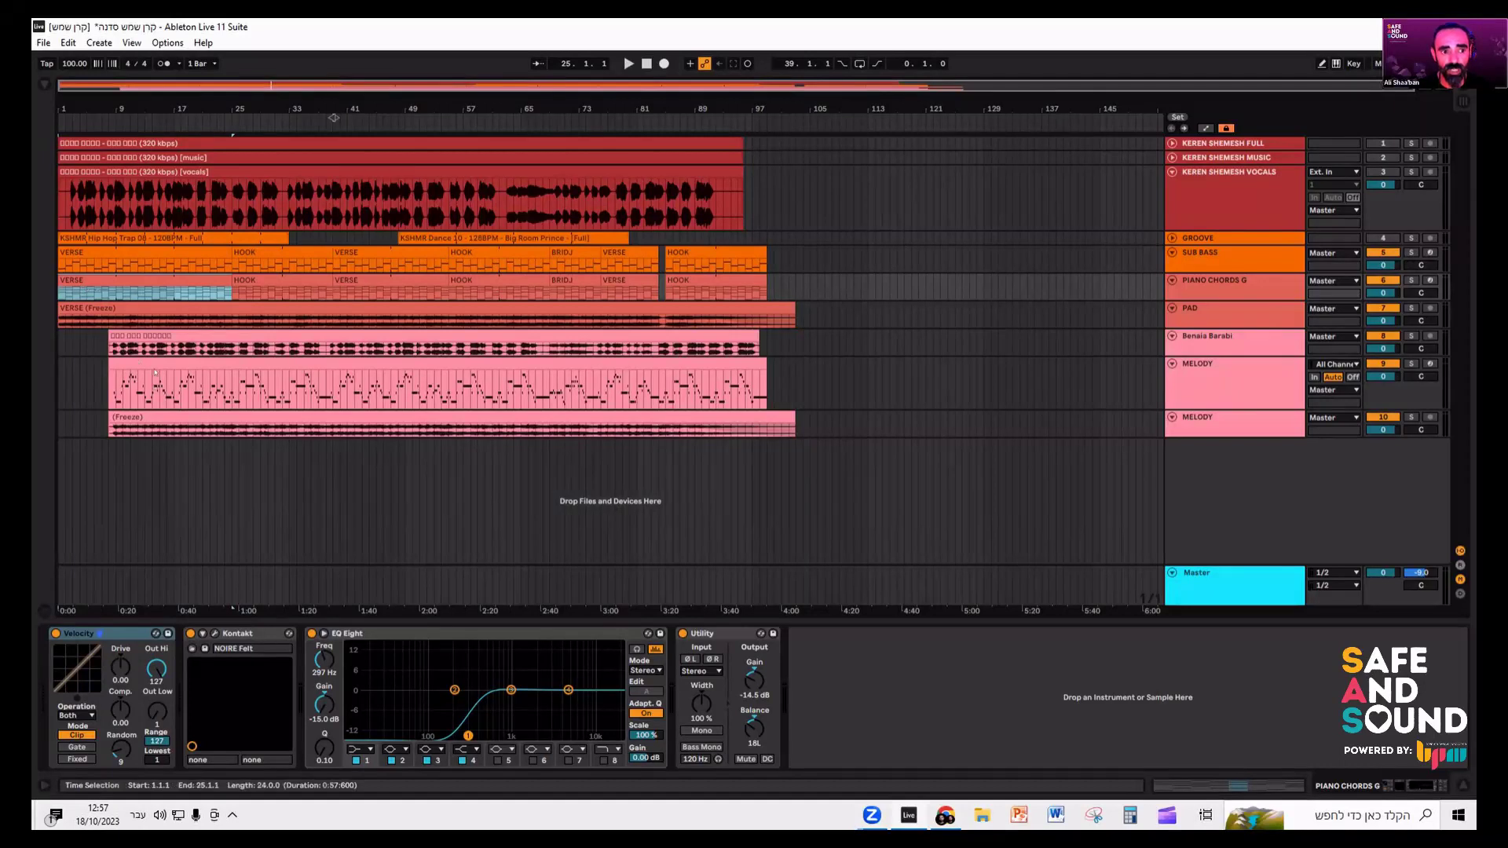
click(95, 252)
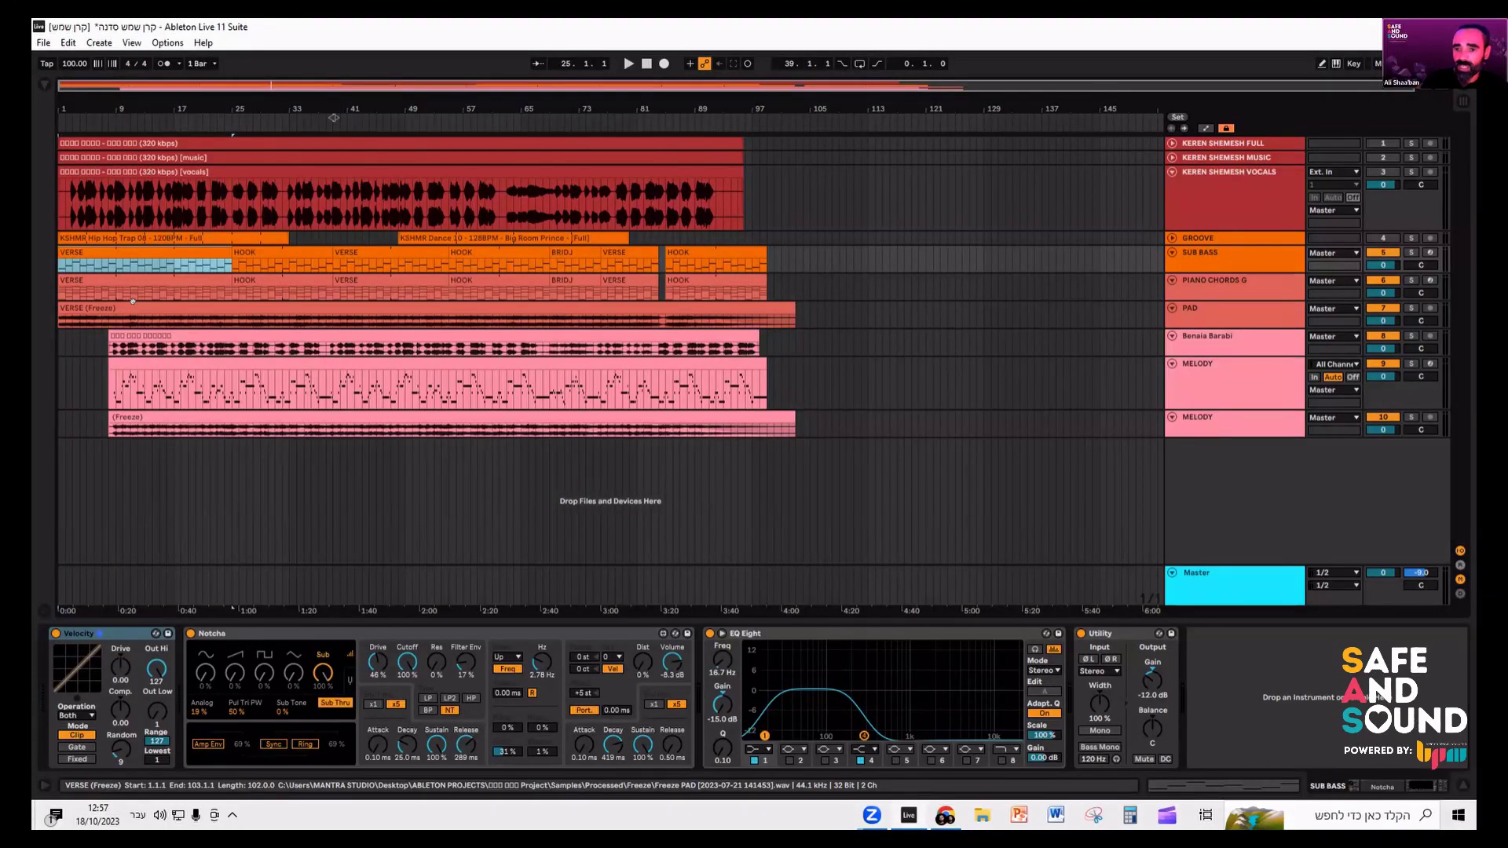
key(space)
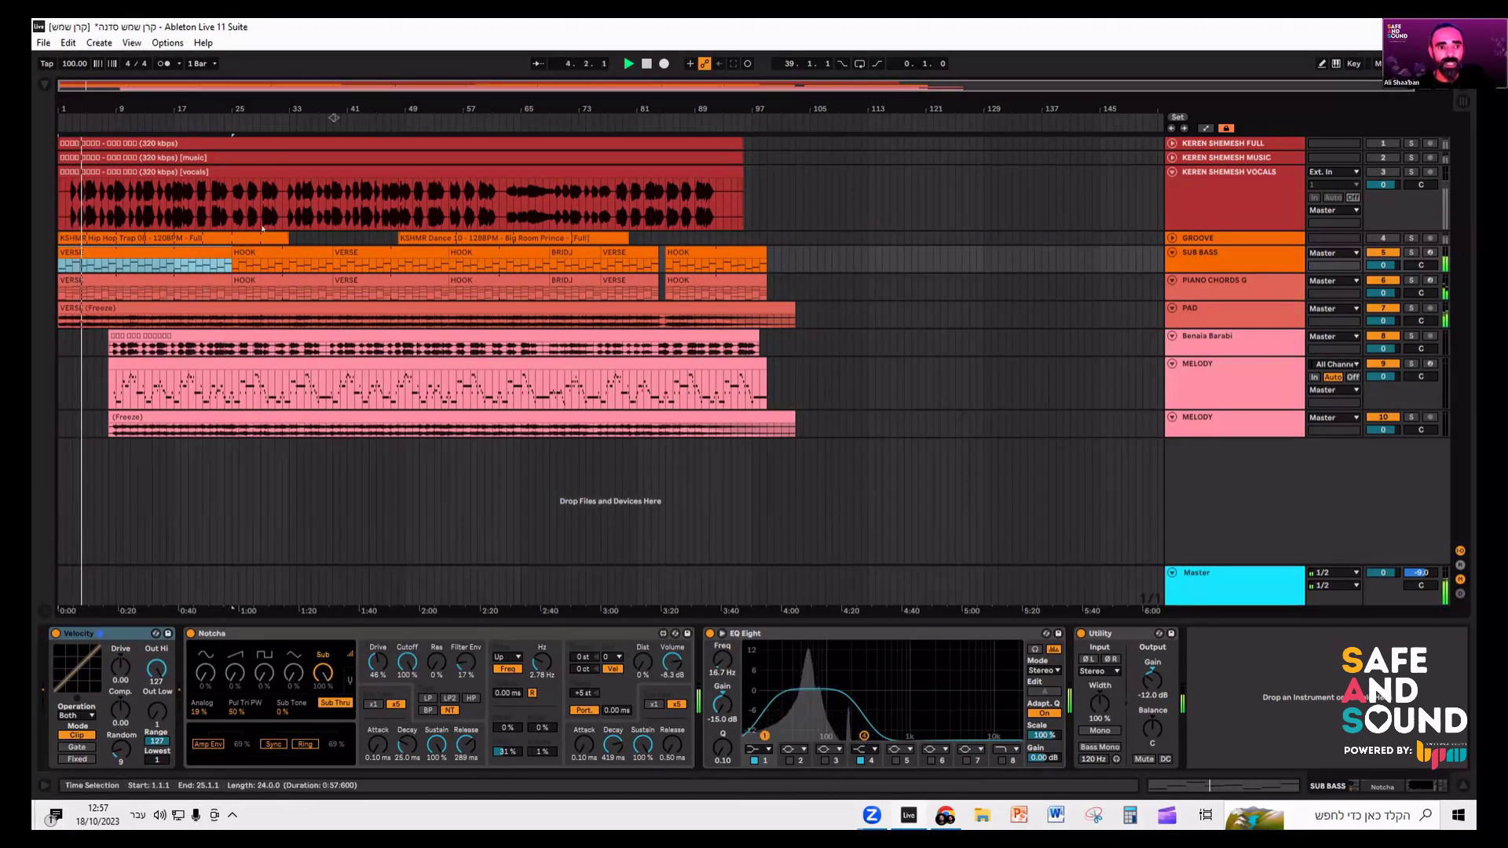
click(274, 252)
click(168, 249)
click(164, 251)
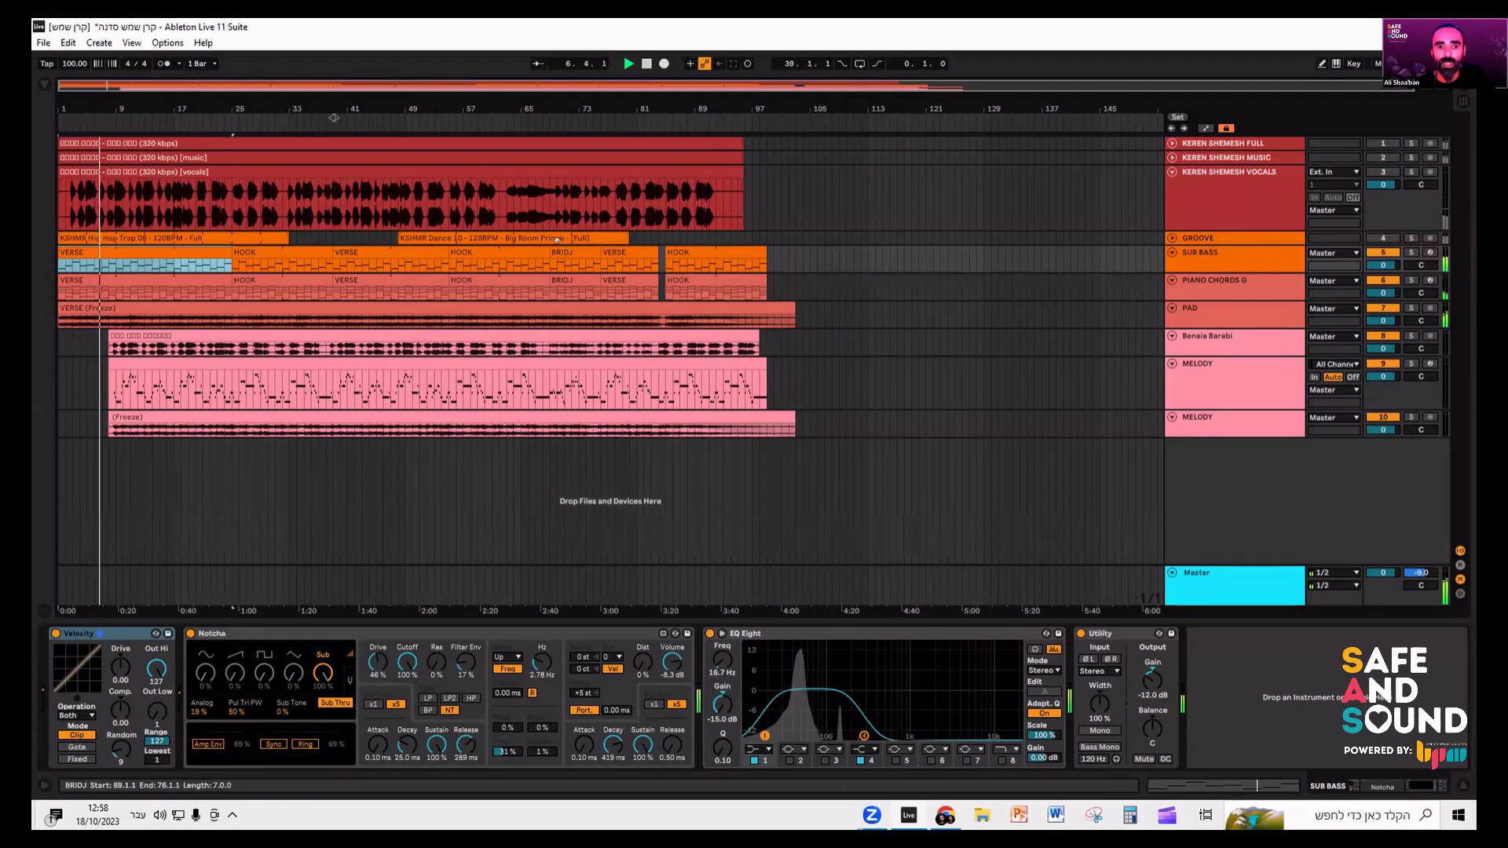
- During playback, select the BRIDJ clip on SUB BASS and the Benaia Barabi vocal clip starting at bar 8
click(575, 262)
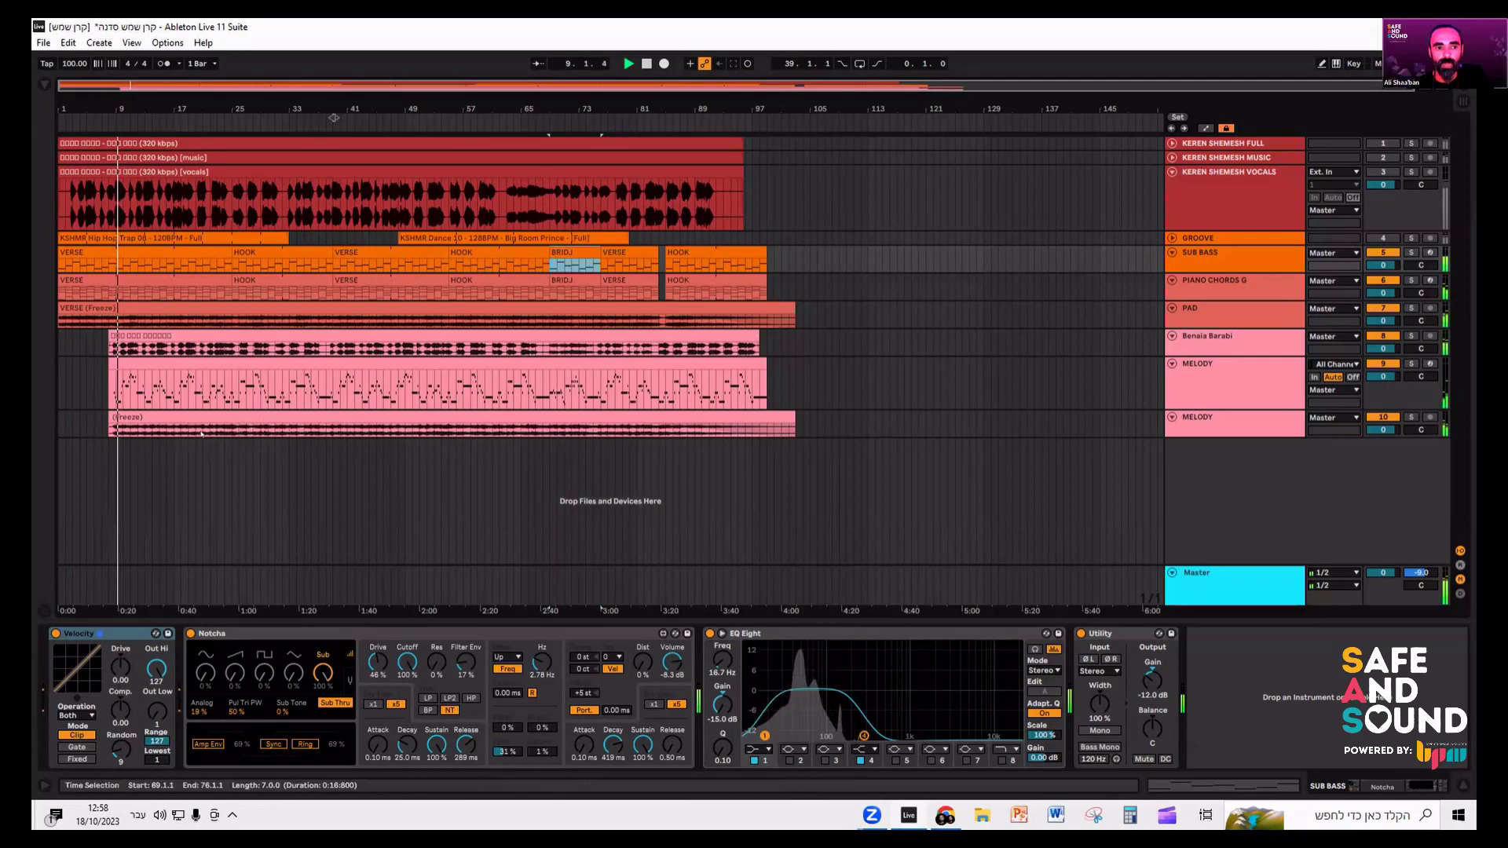
scroll(85, 374, up, 5)
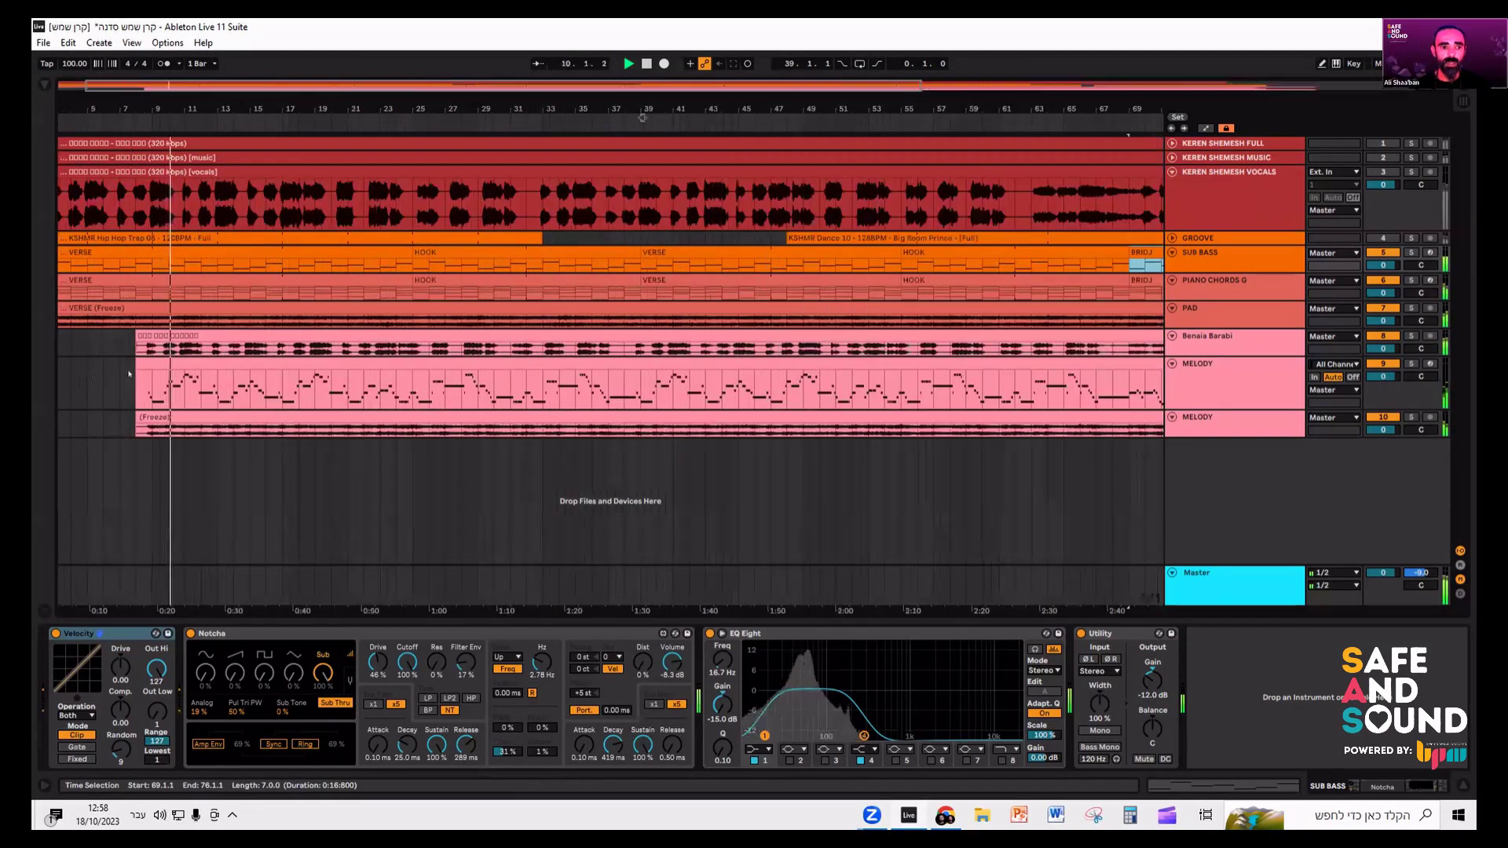
click(206, 337)
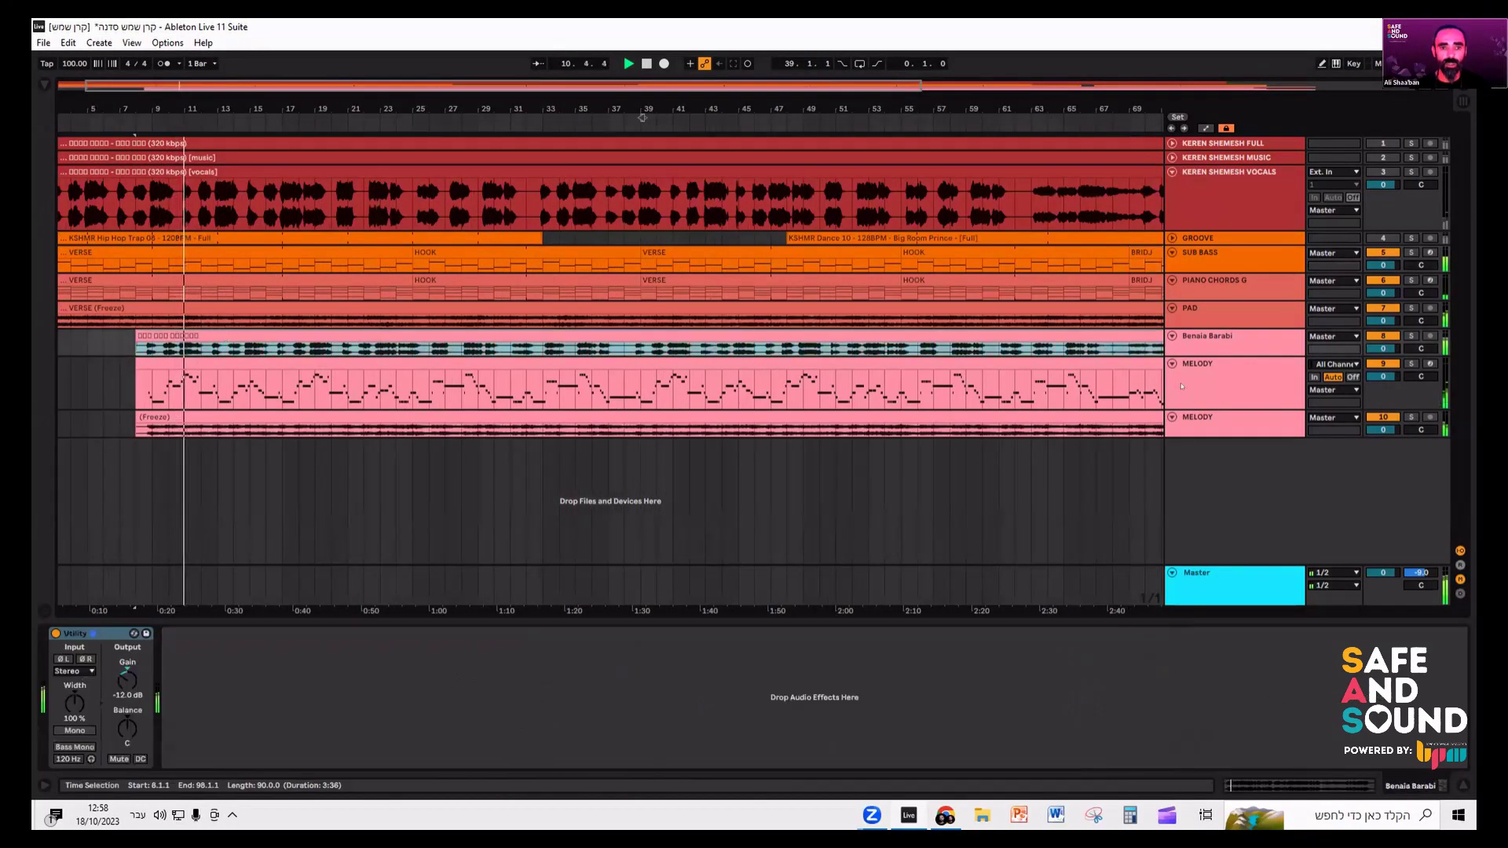
- During playback, solo and unsolo the Benaia Barabi vocal track and the upper MELODY track one after the other
click(1411, 336)
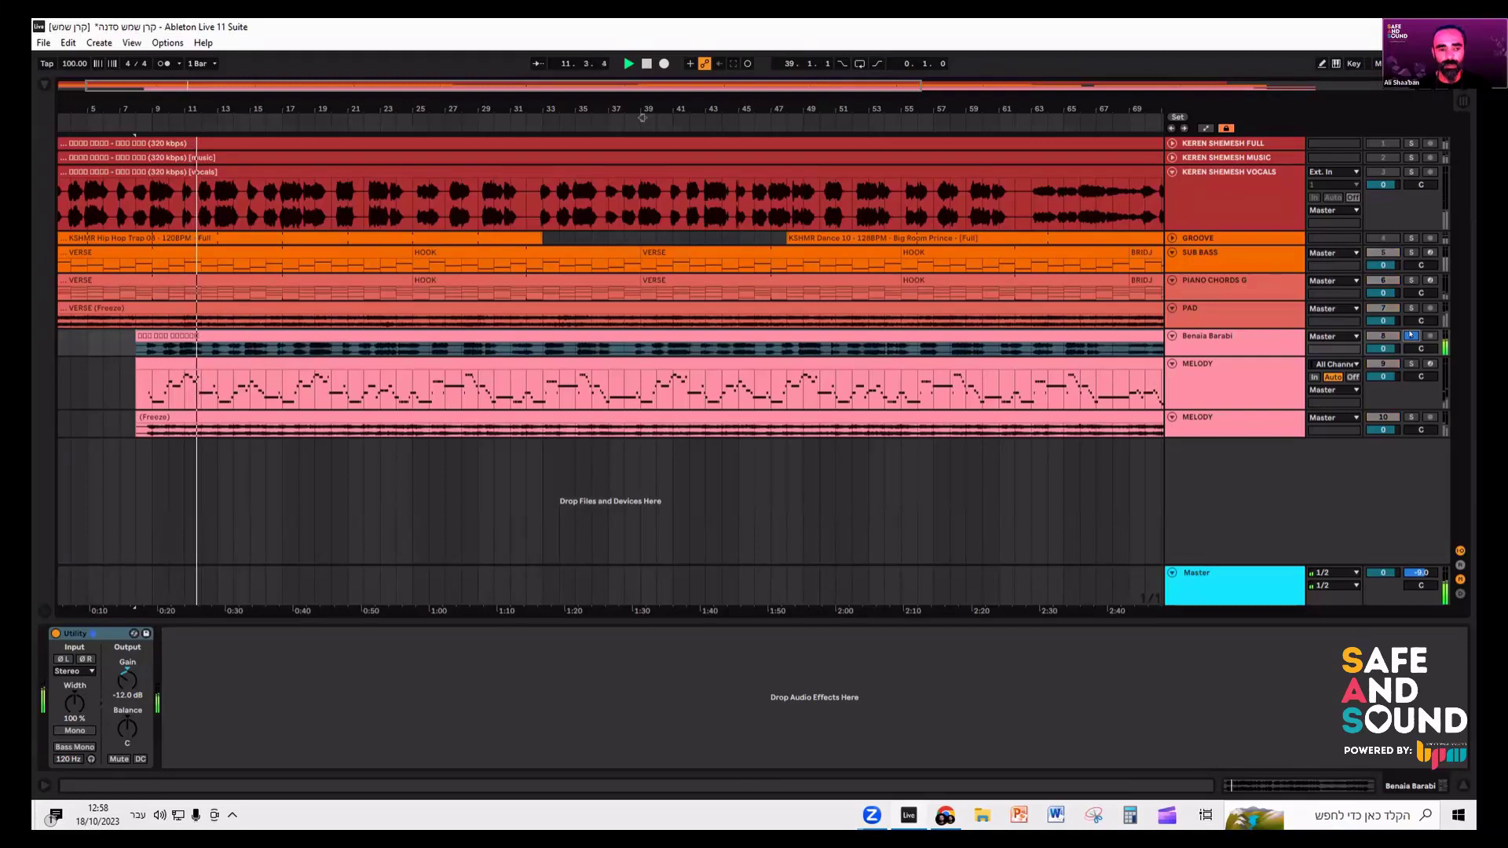
click(1411, 335)
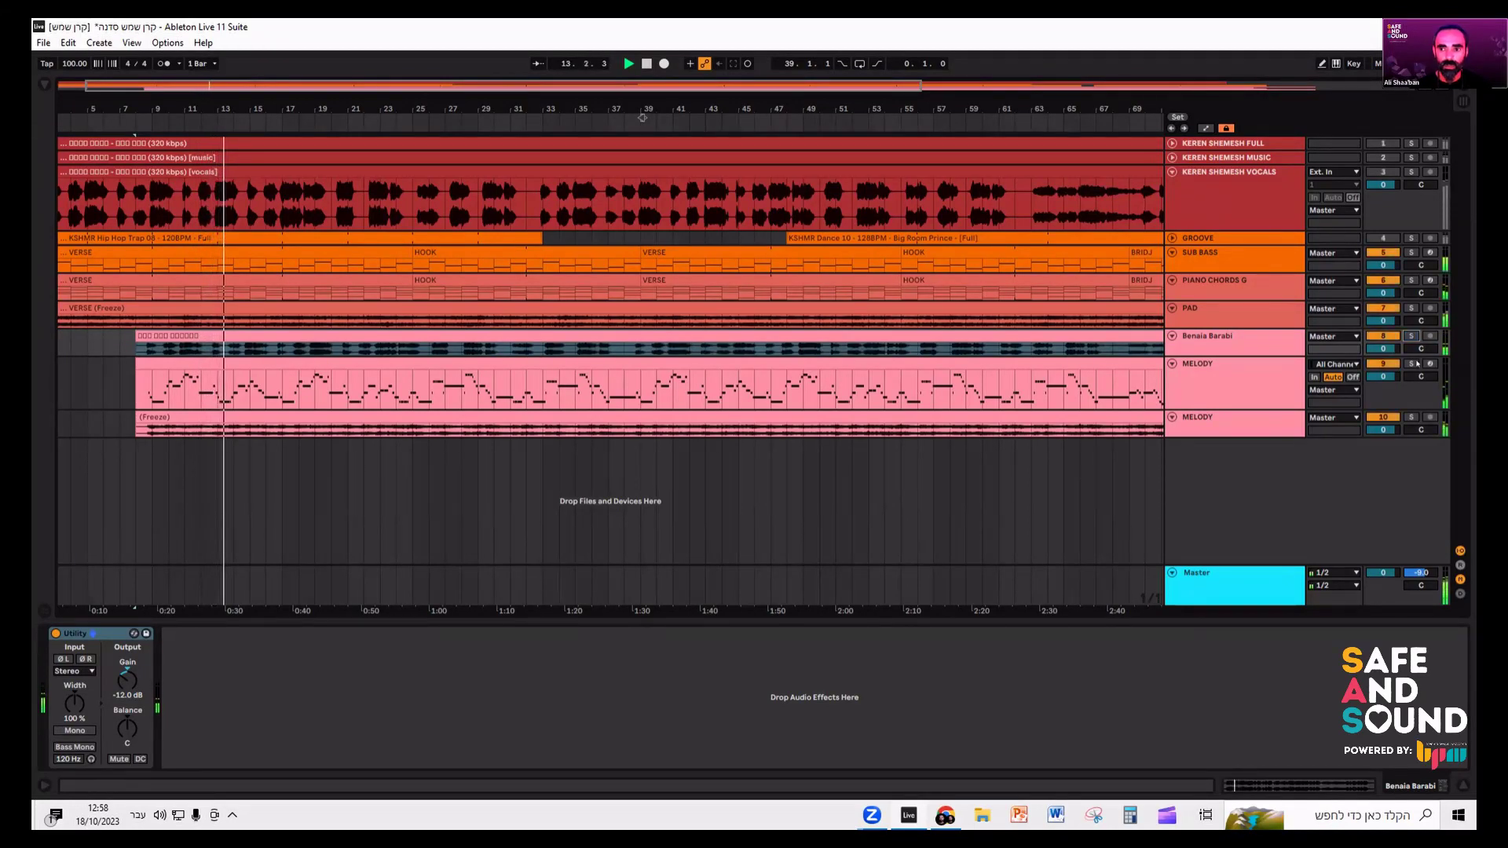
click(1410, 364)
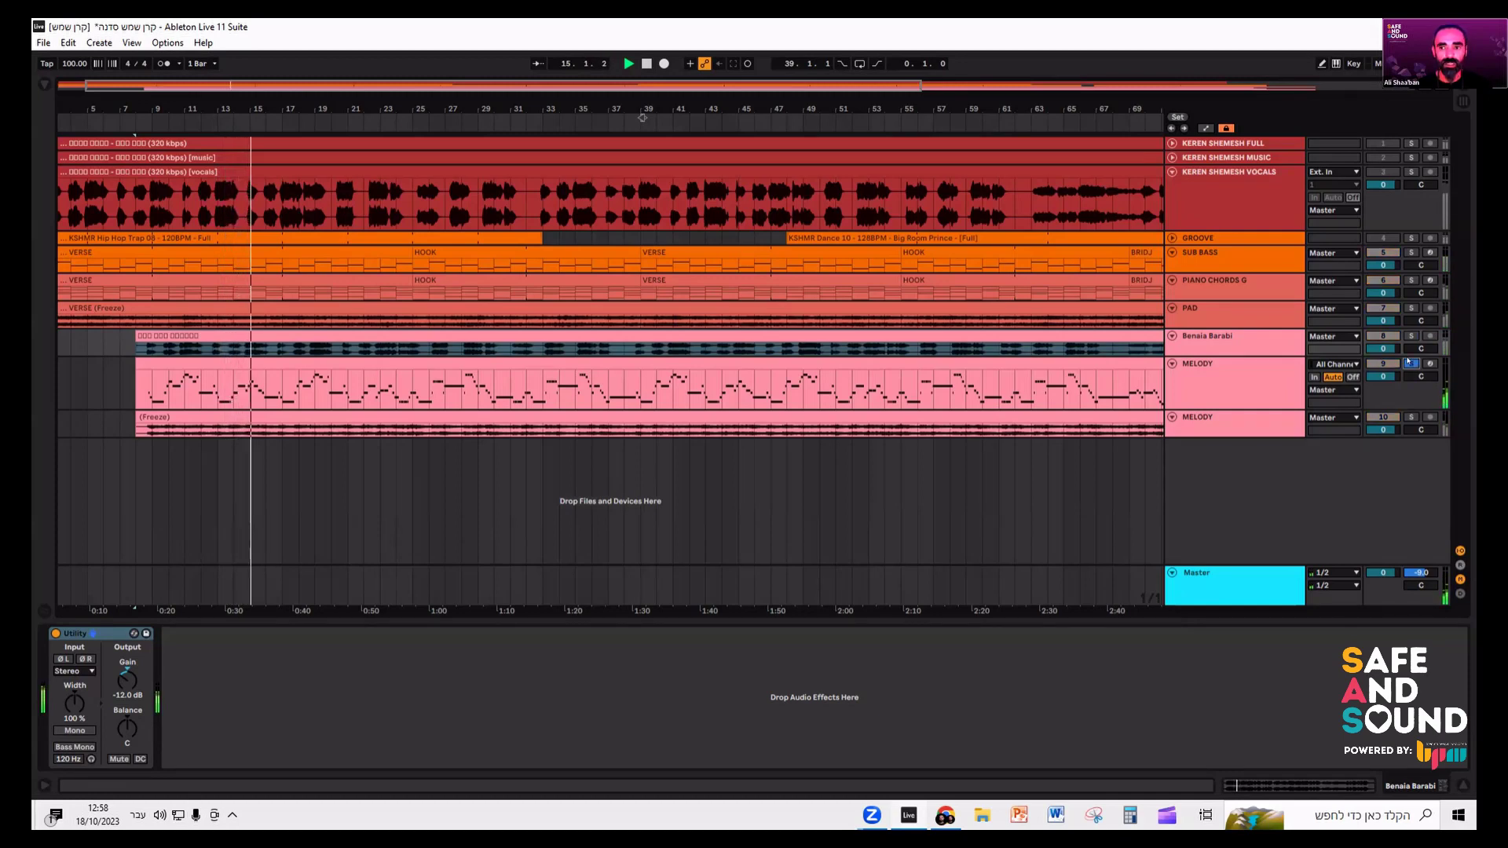
click(1410, 364)
- Listen to PIANO CHORDS G in solo with its first VERSE clip selected, and stop playback with the track unsoloed
click(1411, 280)
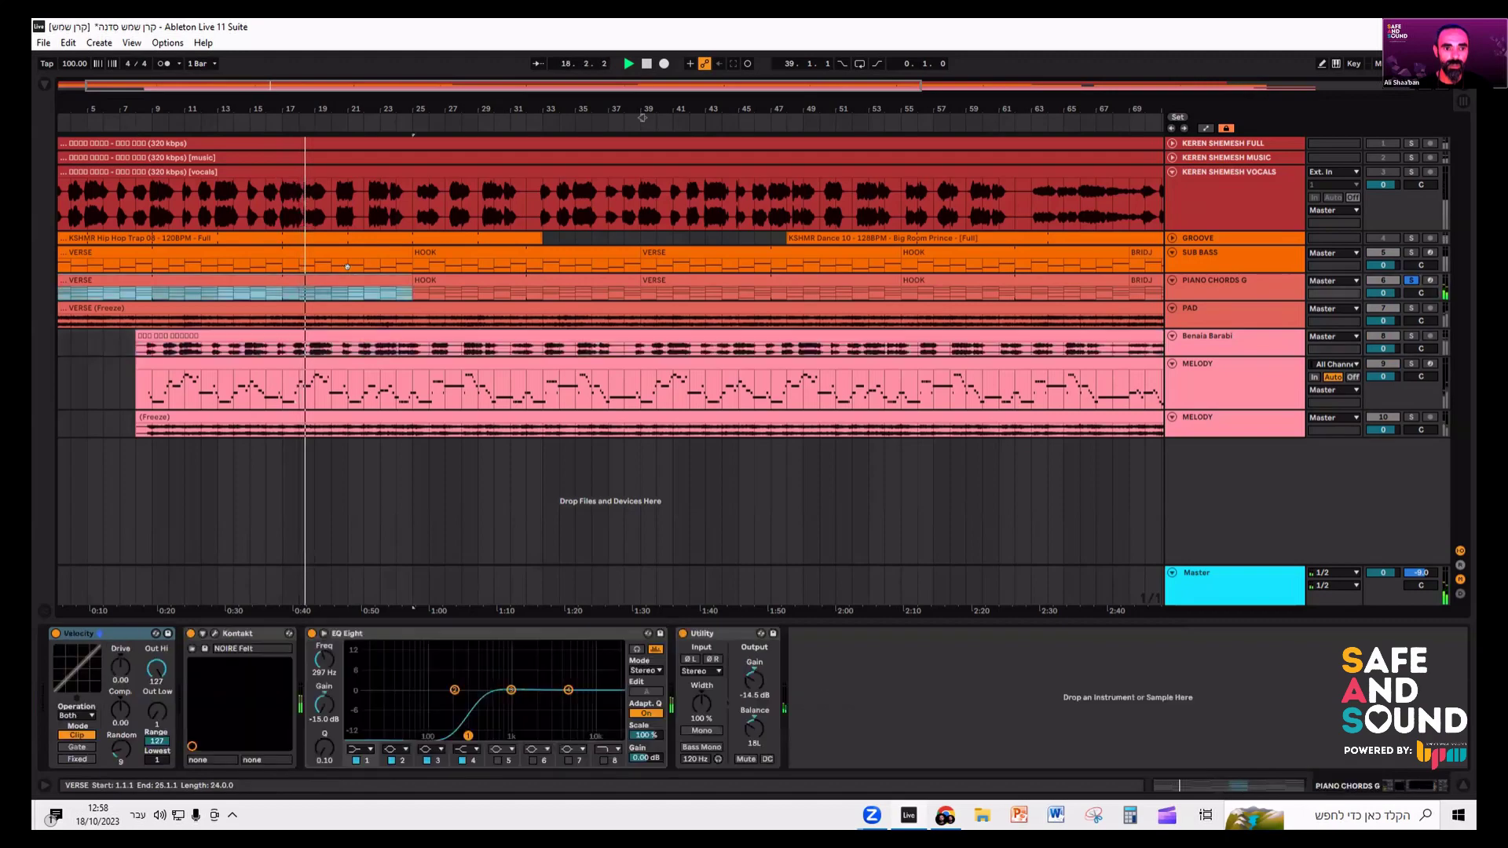
double_click(347, 292)
click(1396, 782)
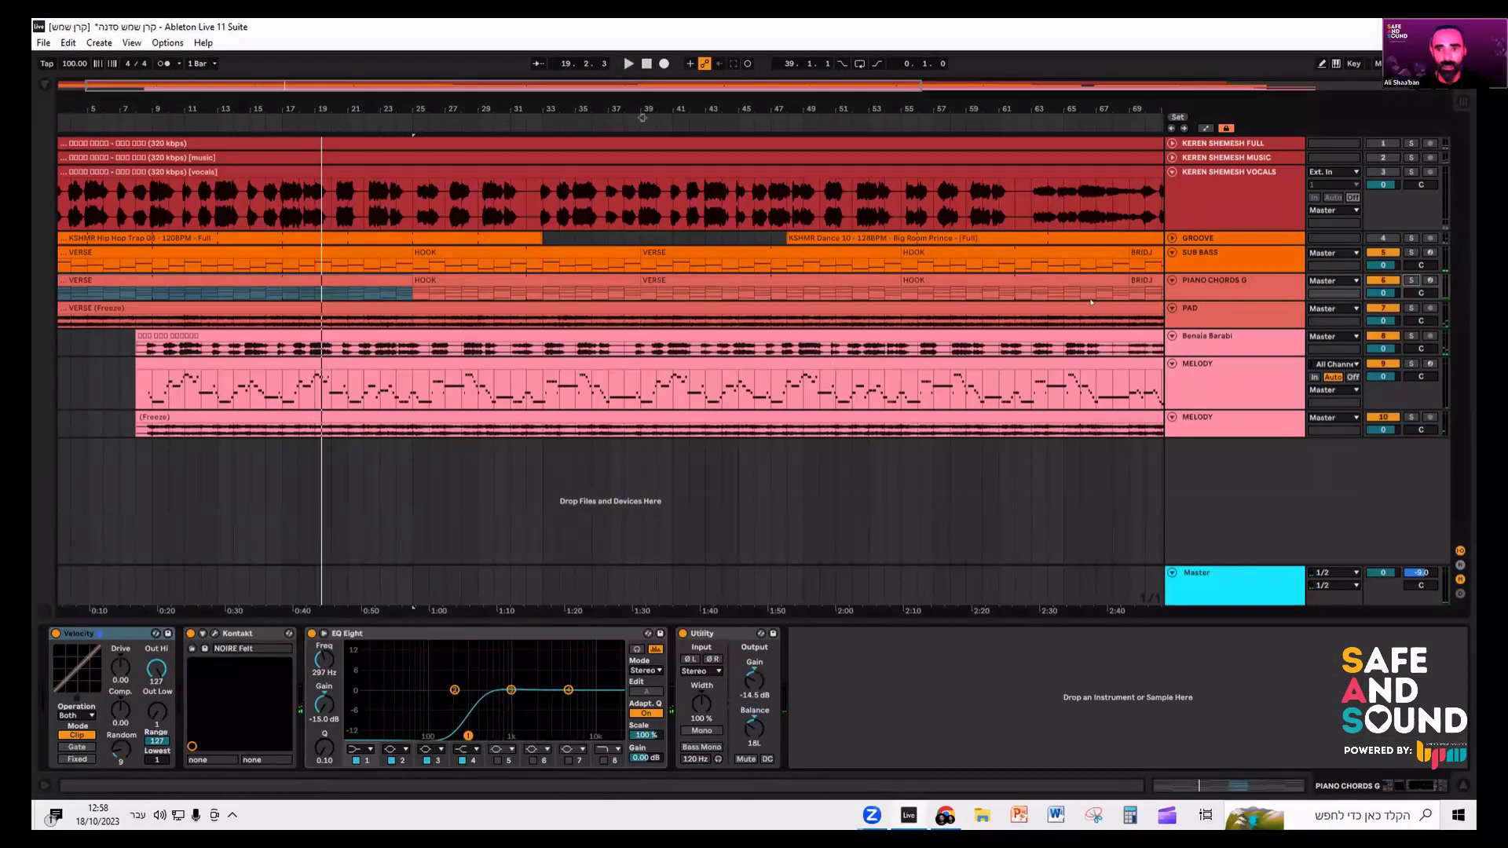
key(space)
key(minus)
key(space)
click(1204, 397)
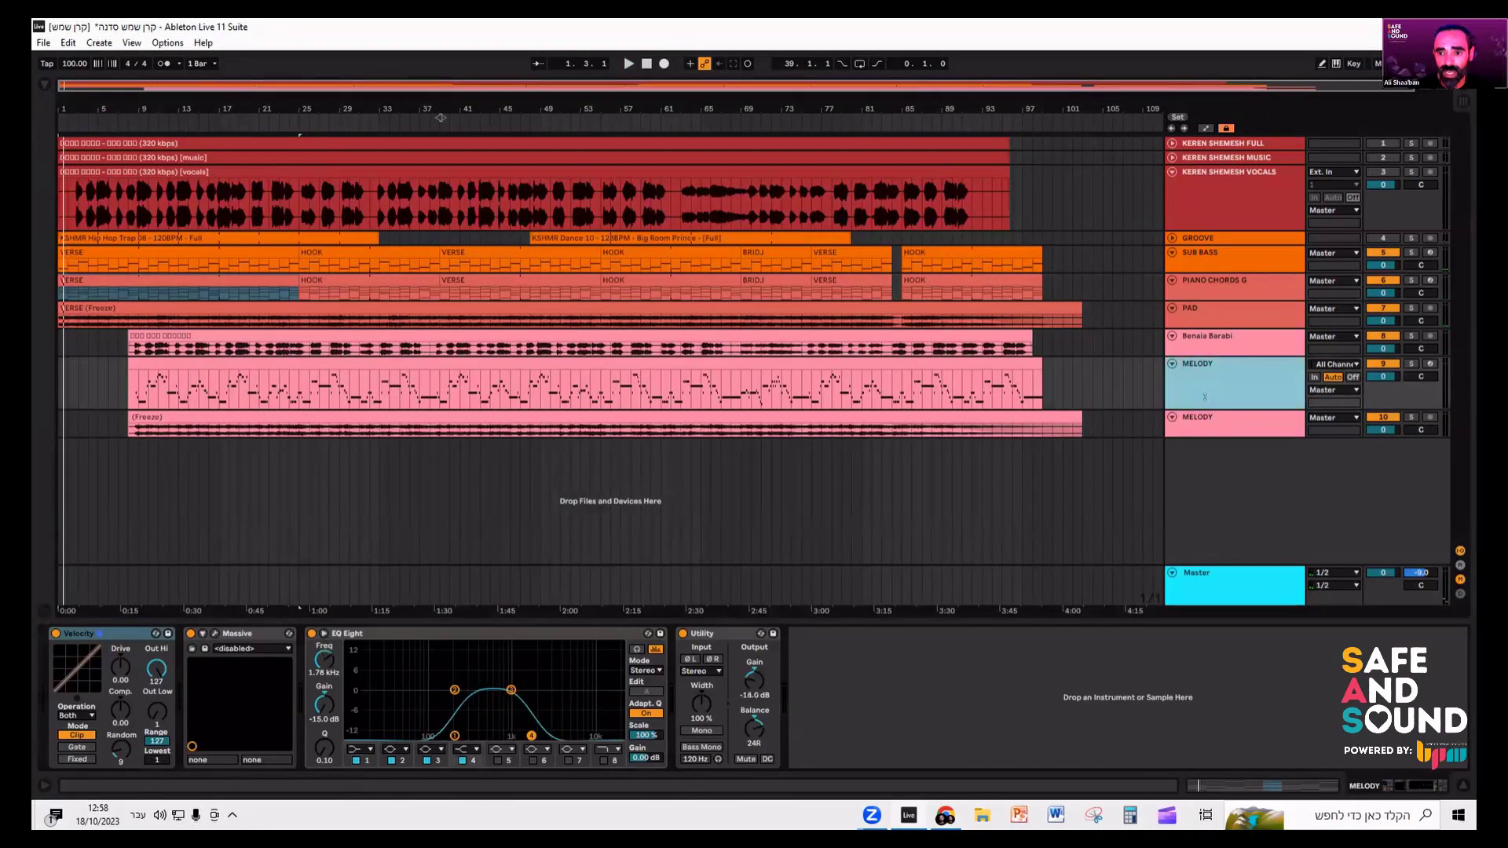
drag(1206, 400, 1180, 376)
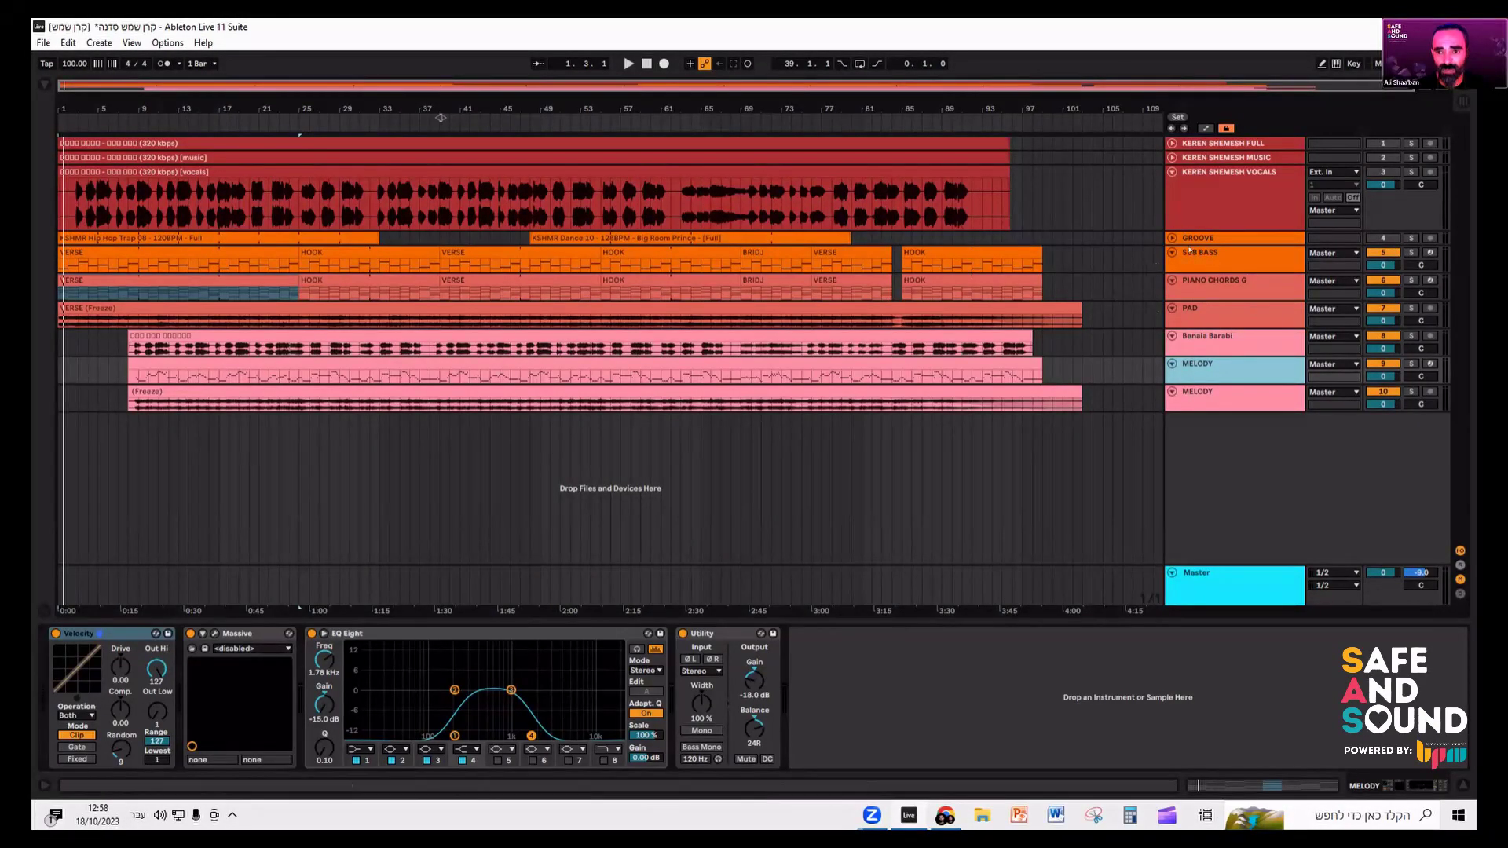
click(1212, 201)
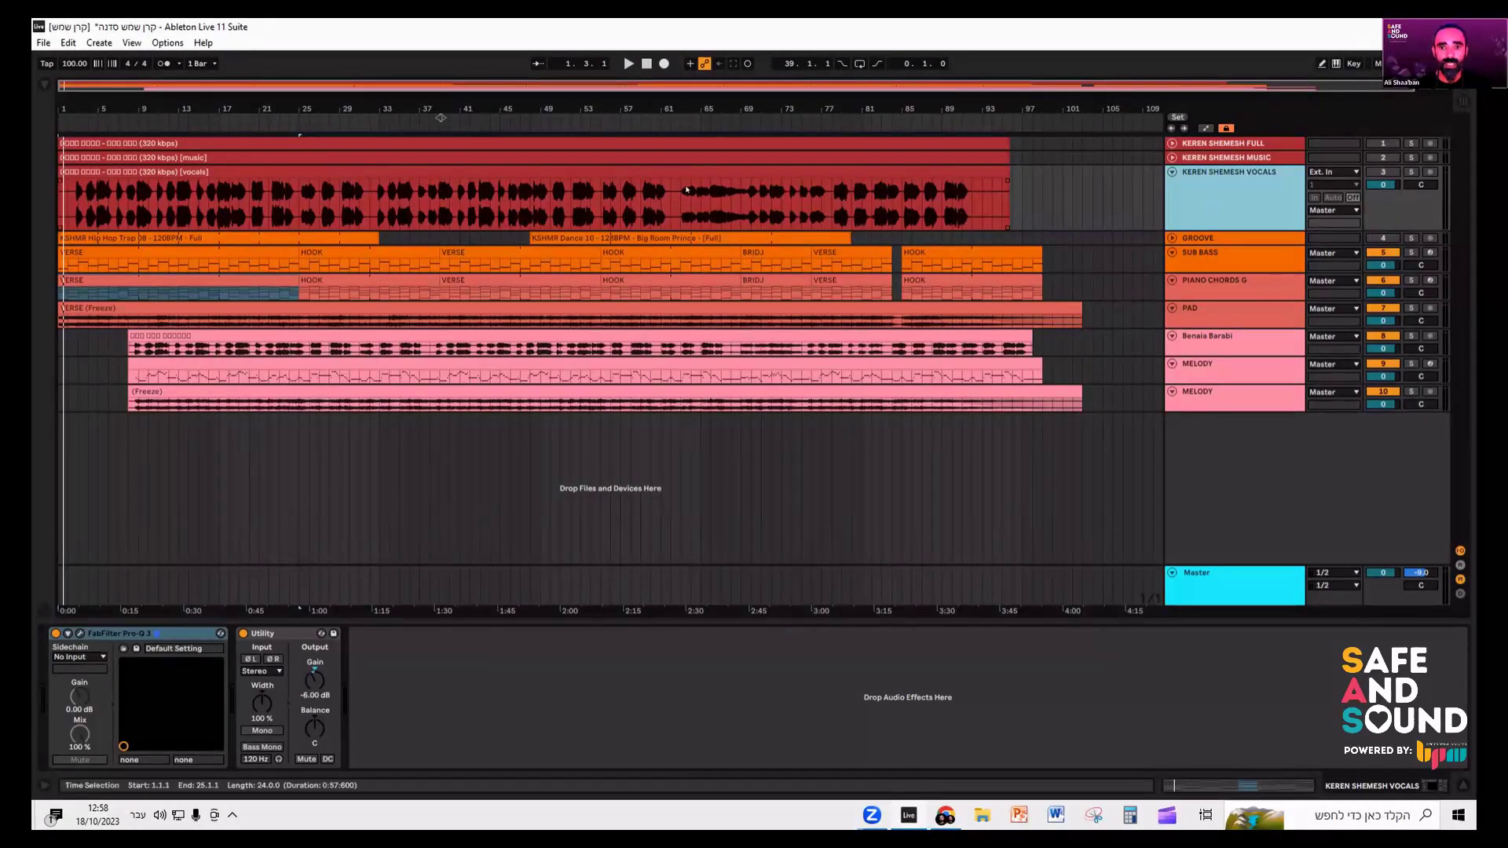
key(Left)
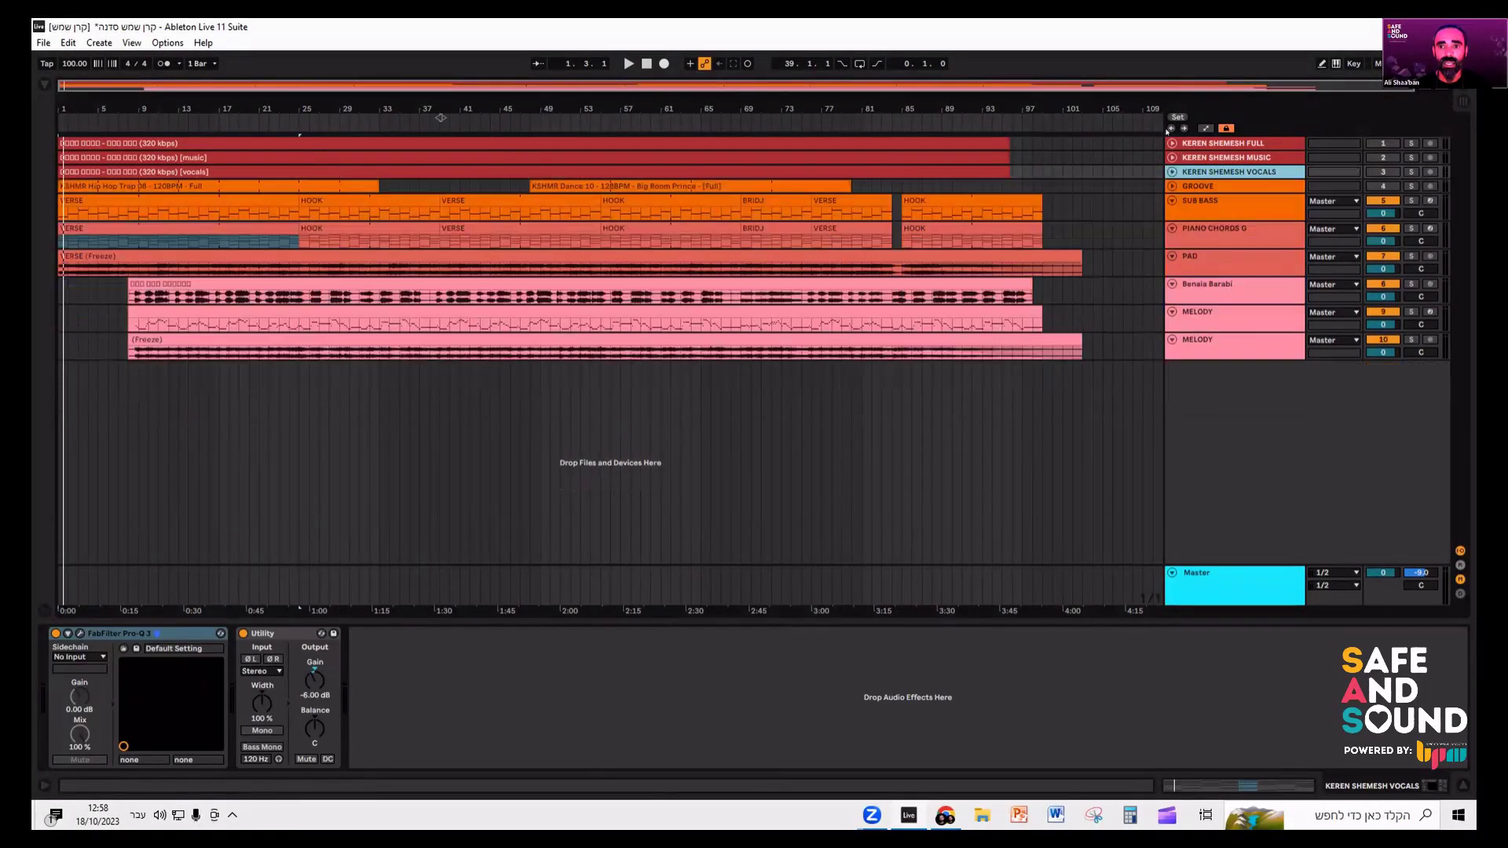
key(Up)
key(Up)
key(Right)
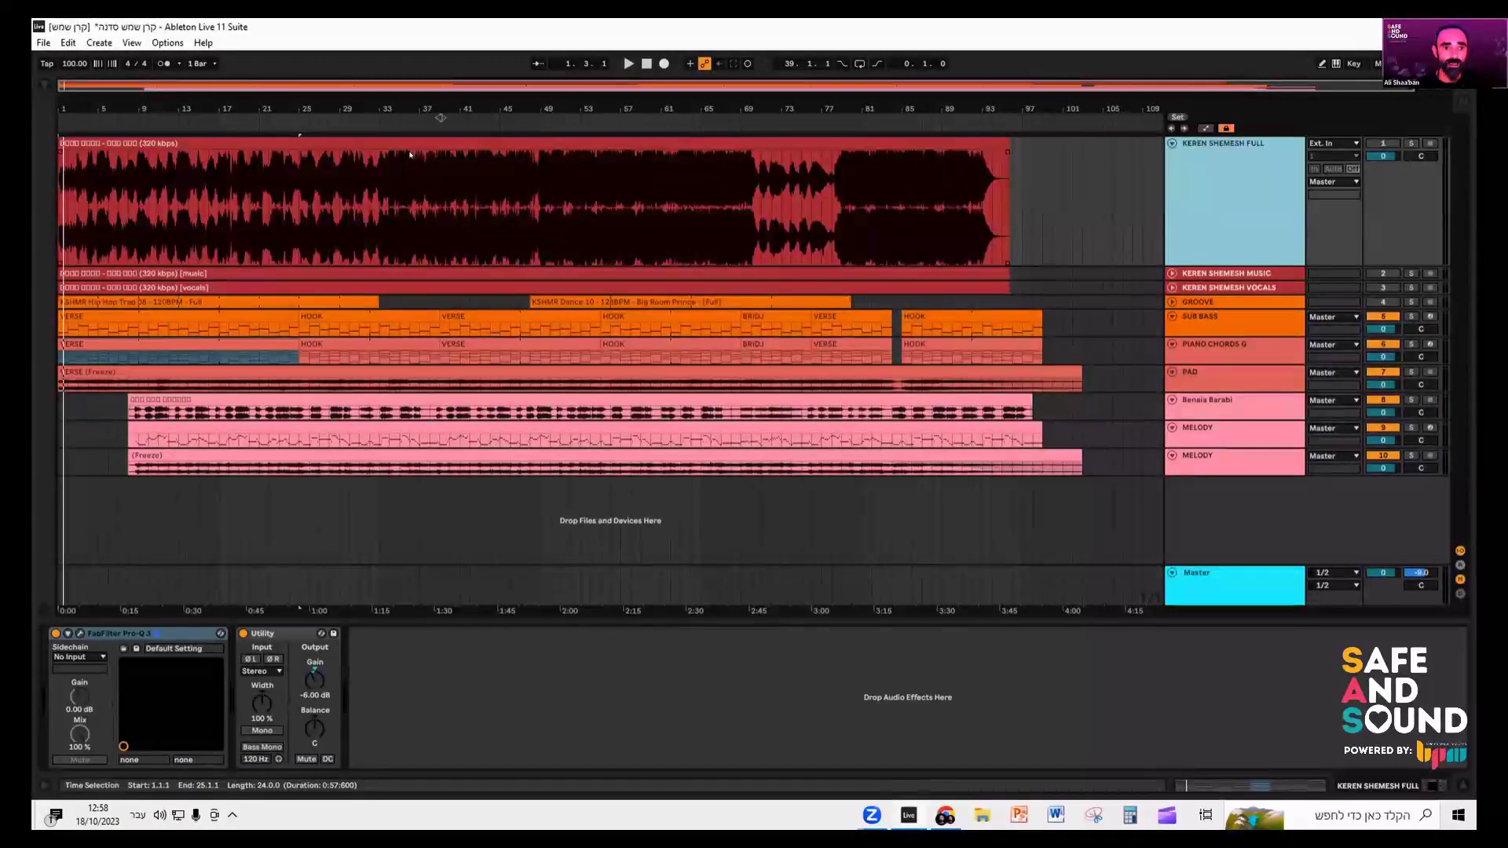
click(417, 147)
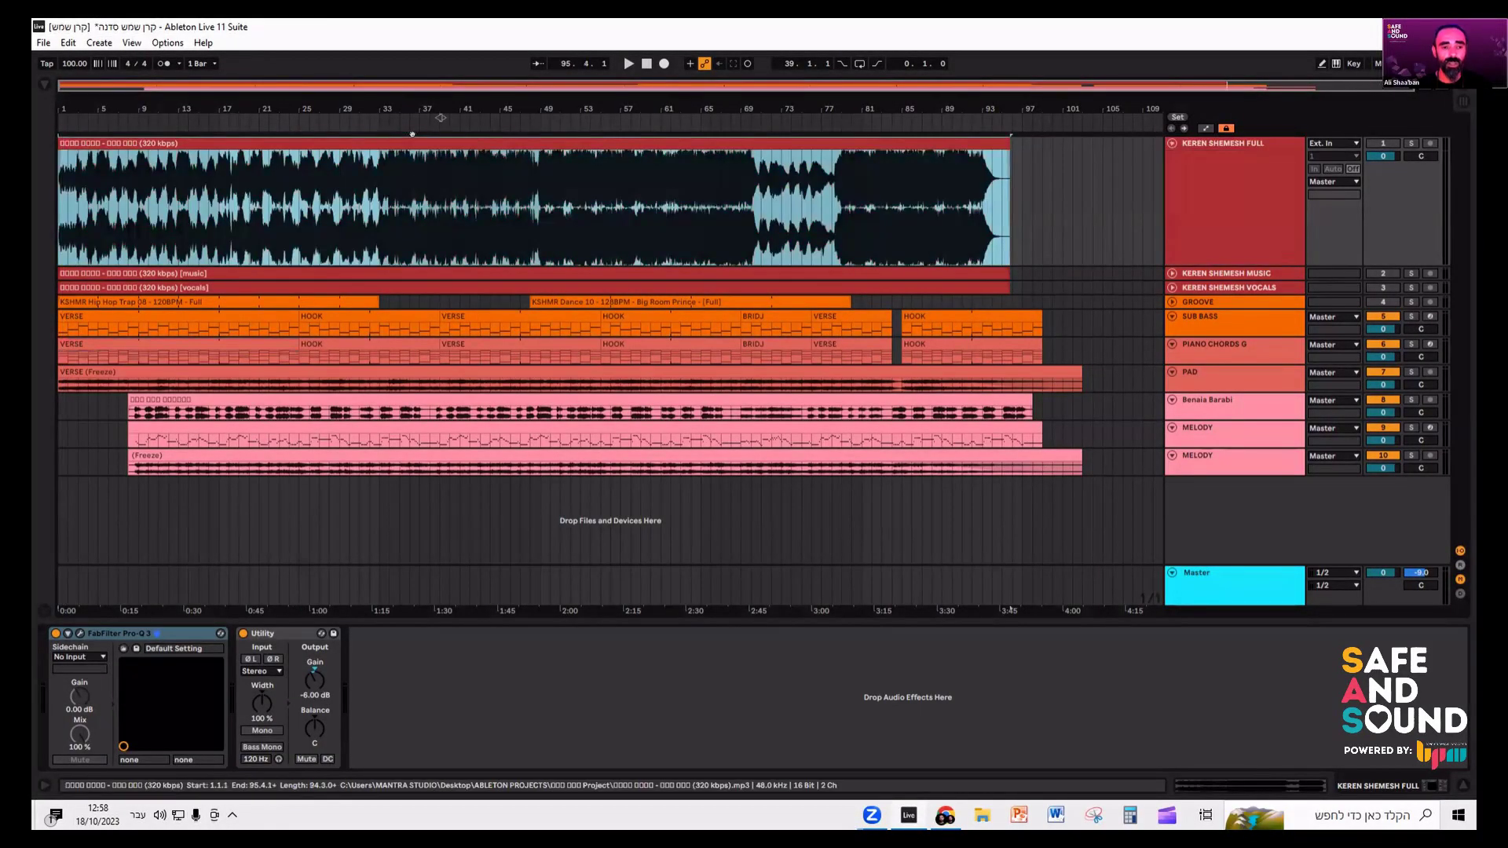
click(1233, 204)
drag(1237, 442, 1237, 480)
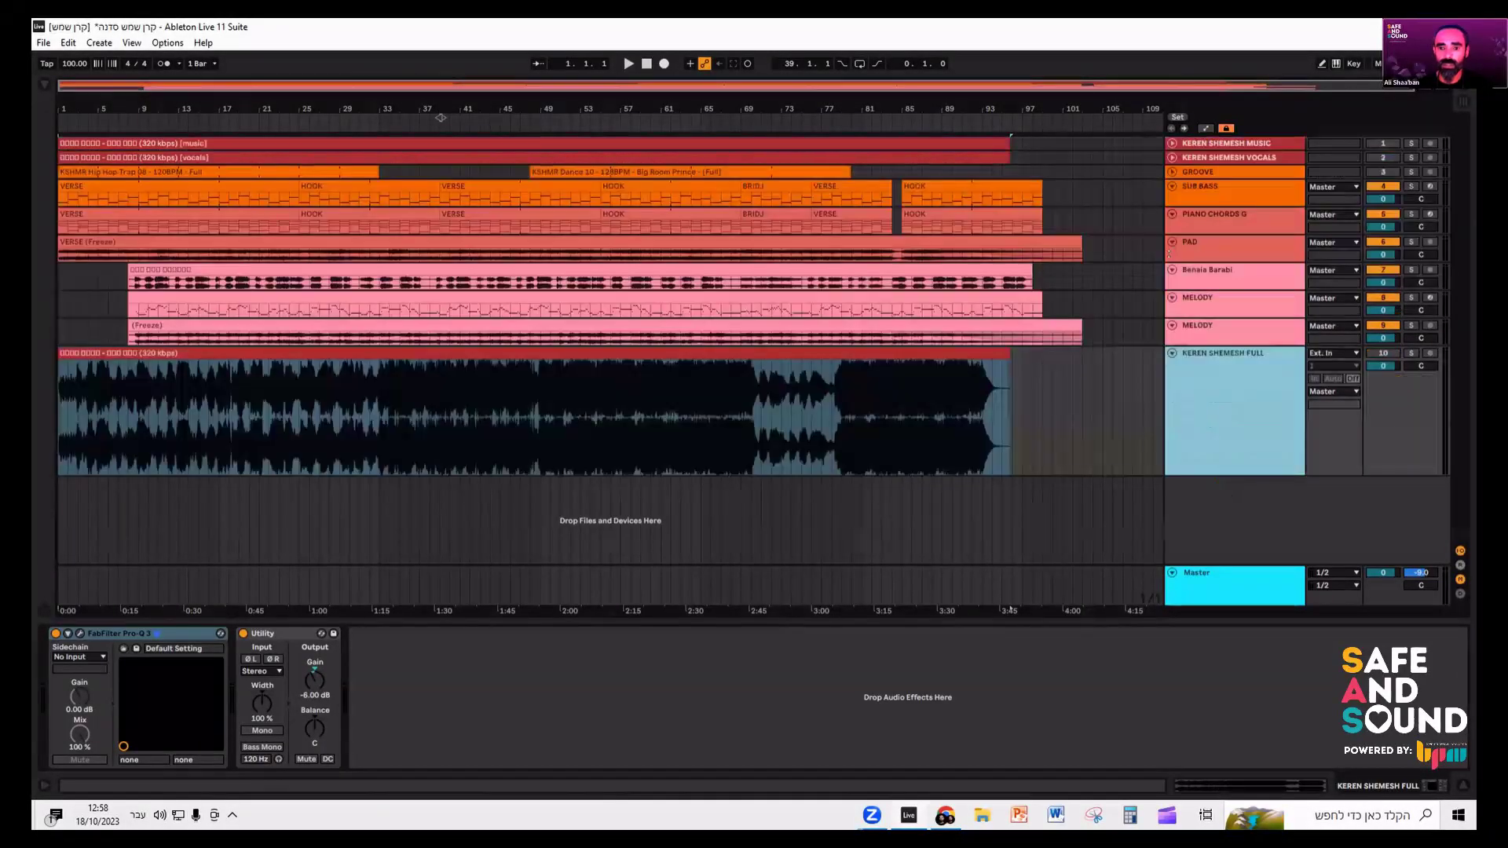
- Try to shift the KEREN SHEMESH FULL clip so it starts at bar 4
click(72, 431)
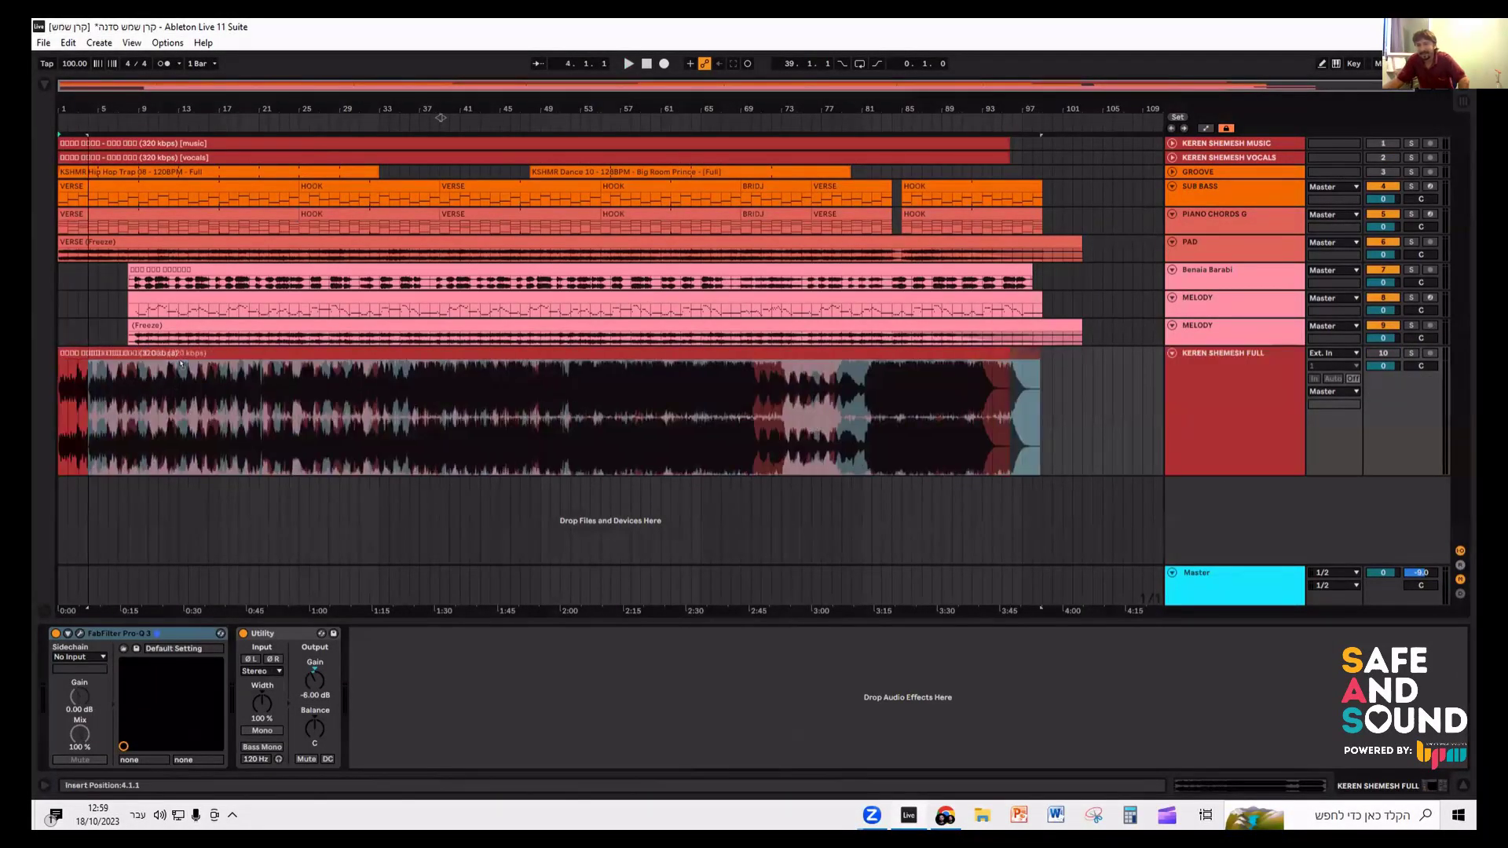
scroll(214, 443, up, 5)
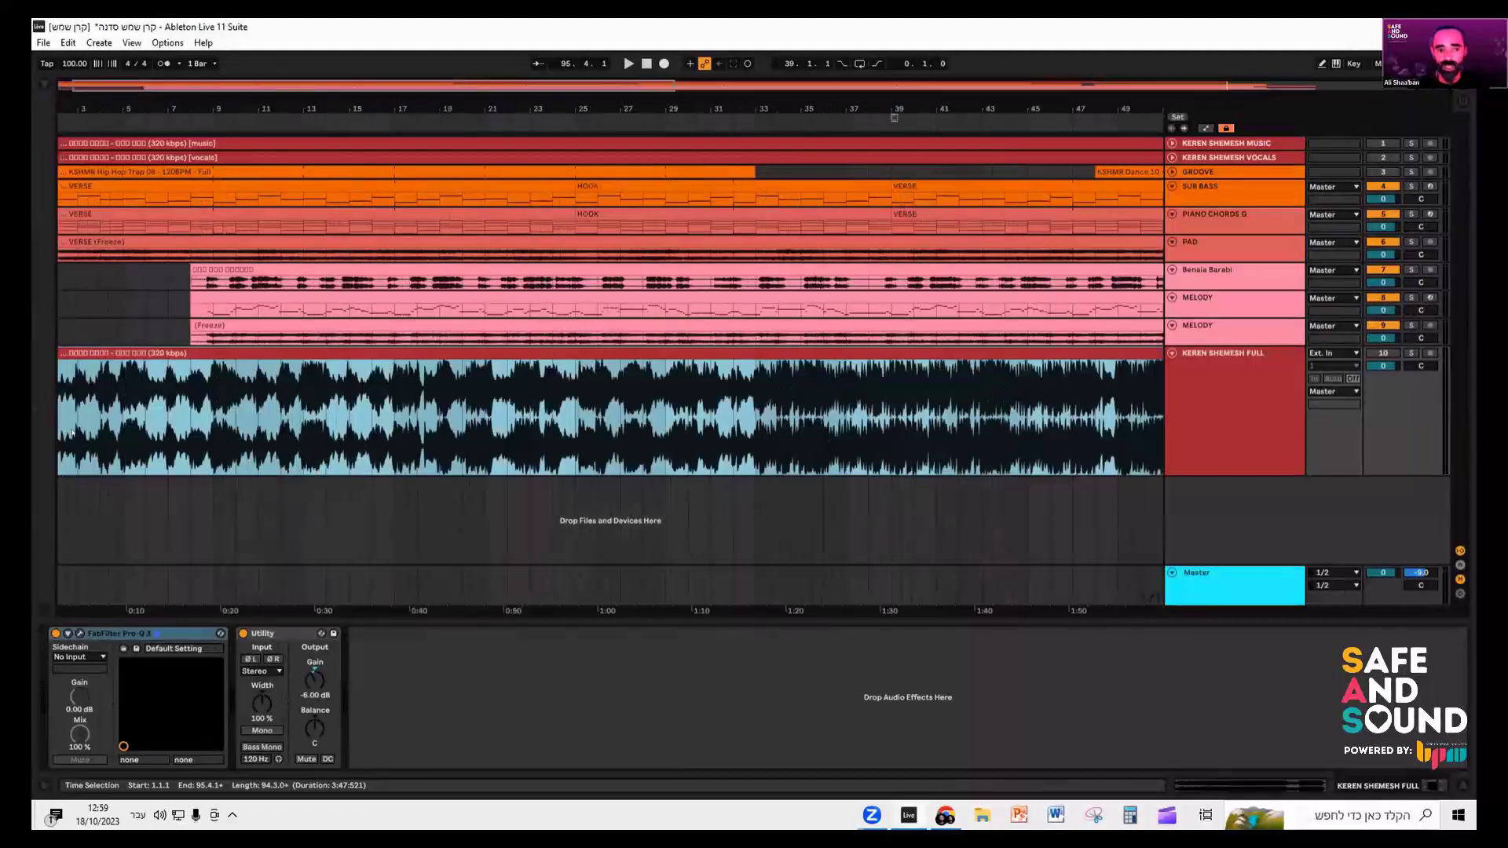
scroll(213, 442, down, 5)
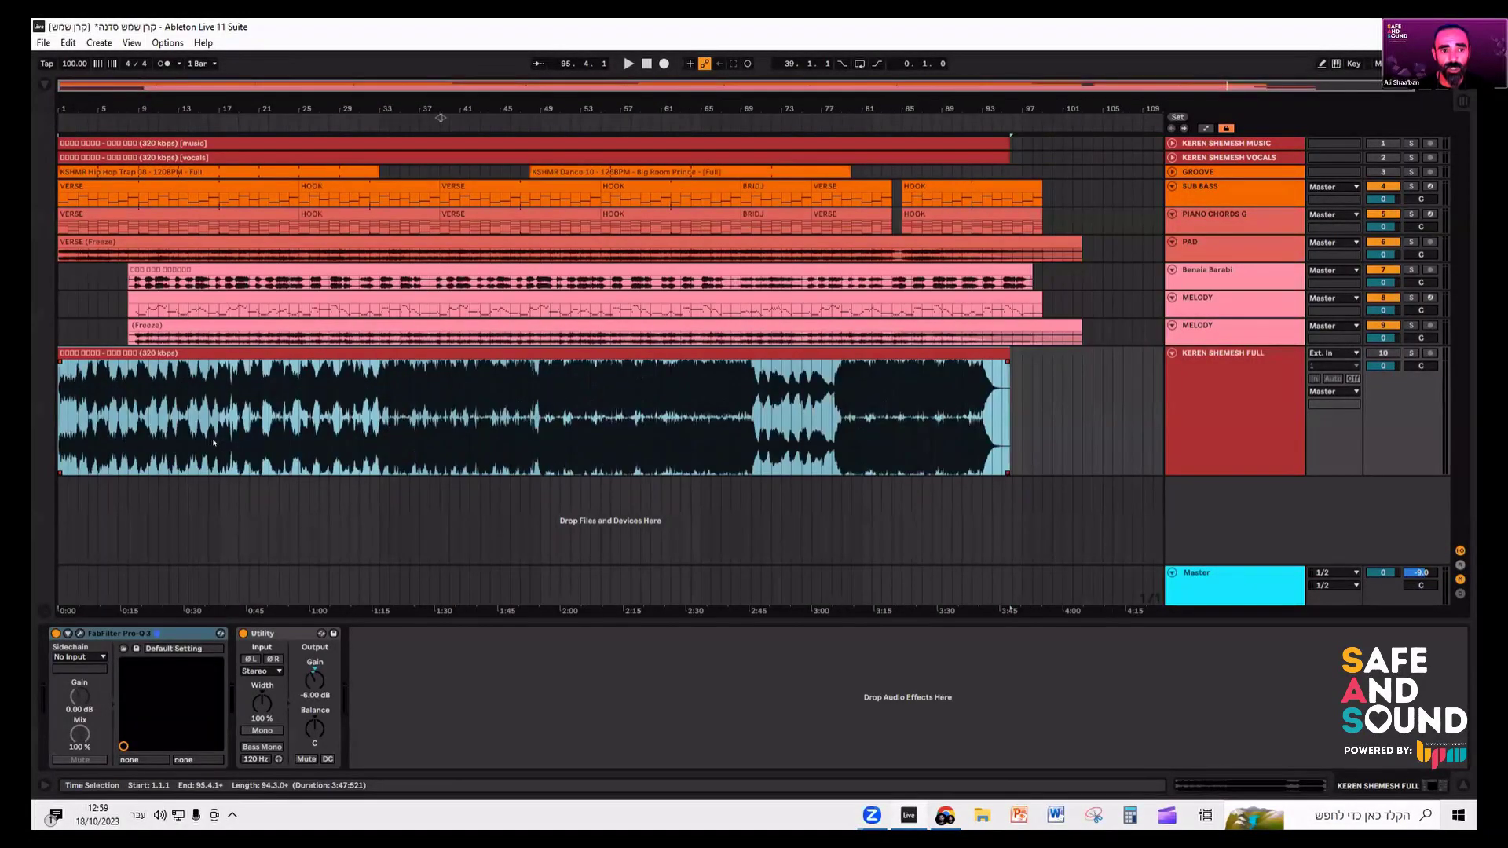
click(262, 370)
key(space)
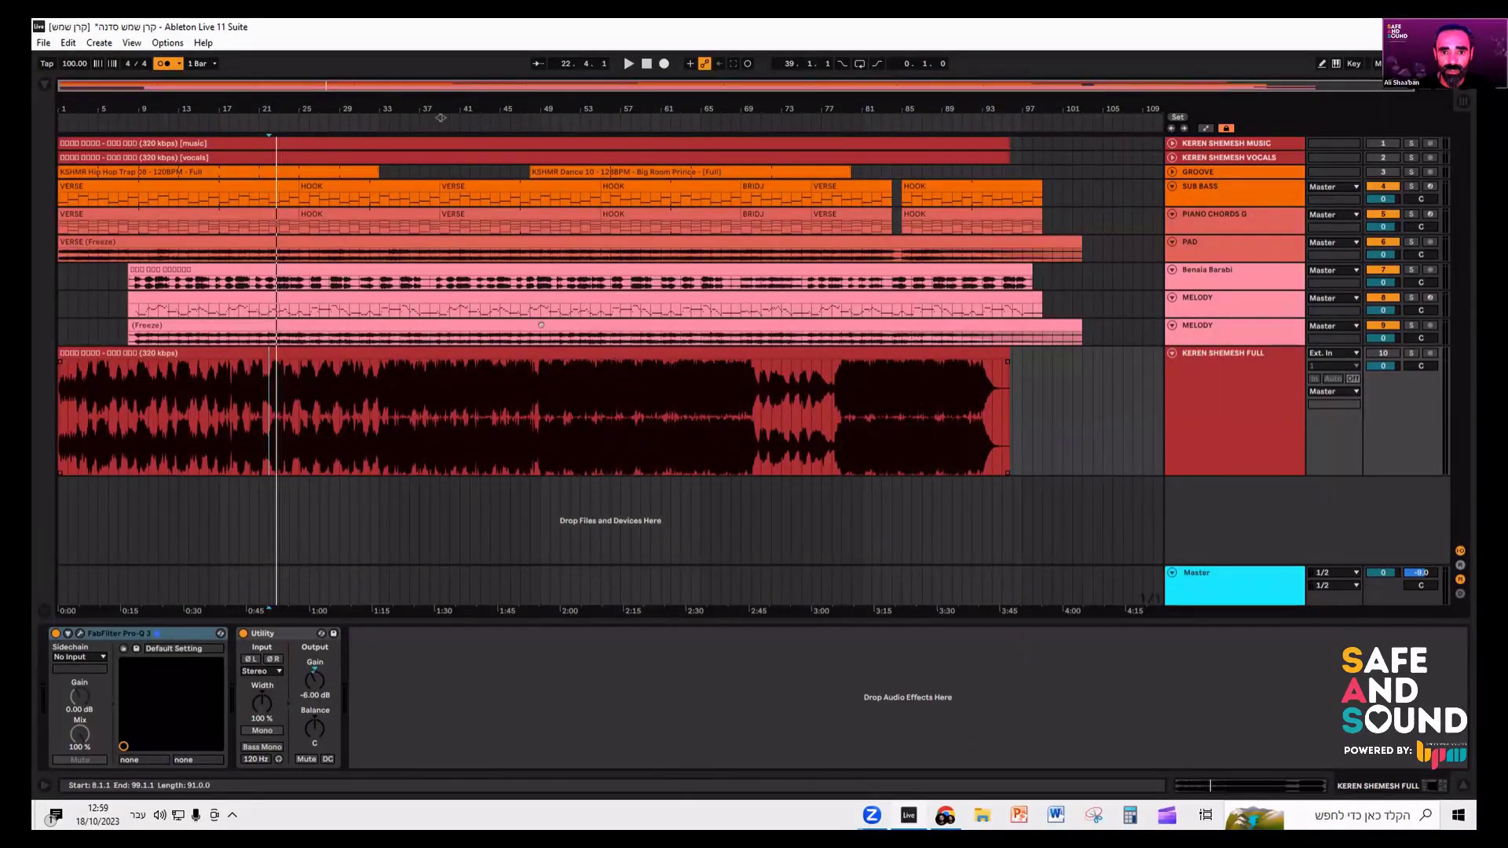
click(424, 353)
click(521, 155)
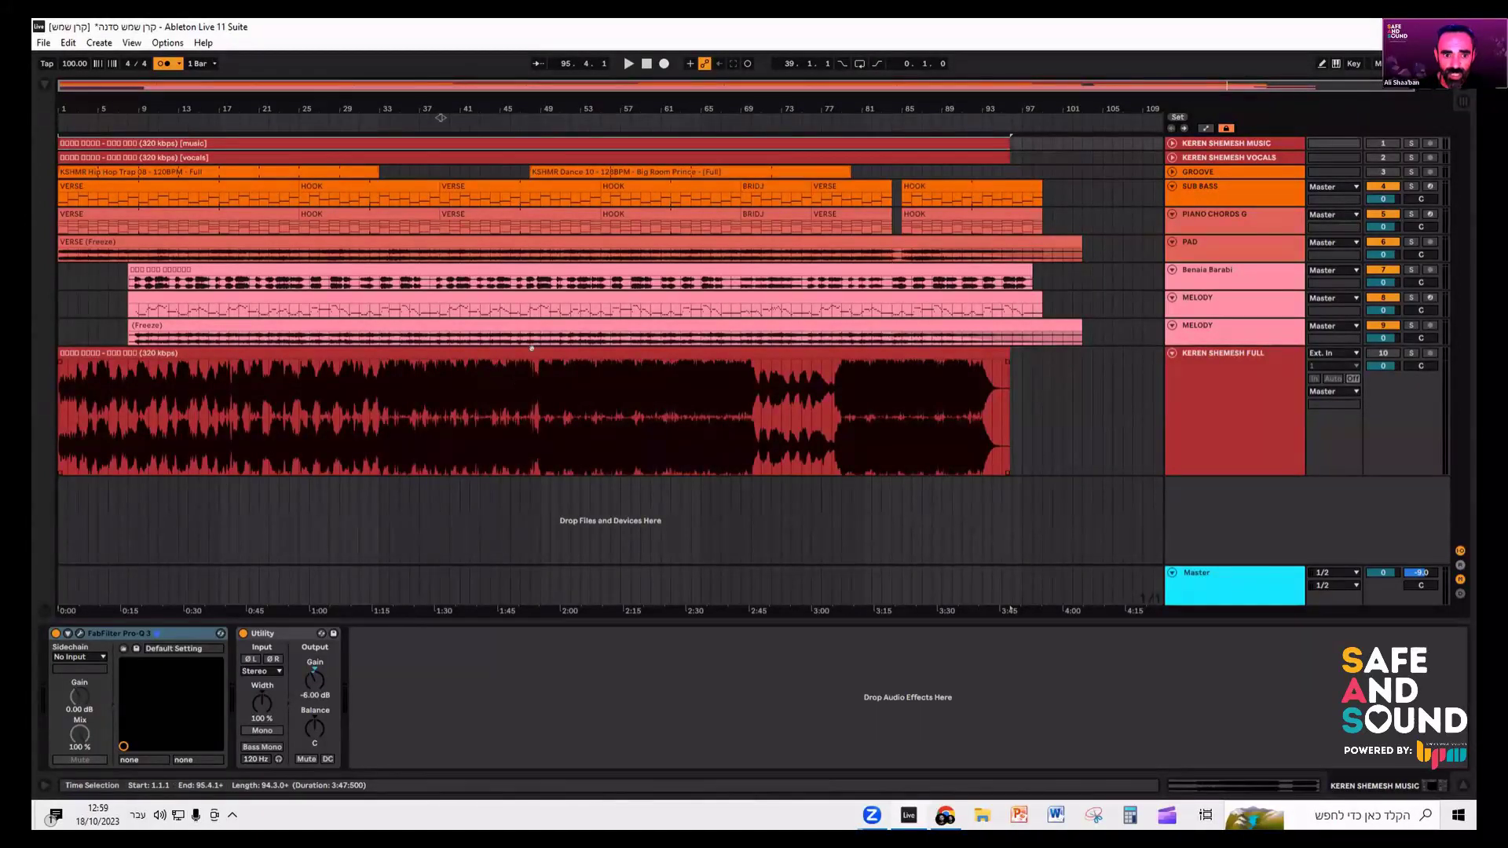
click(537, 407)
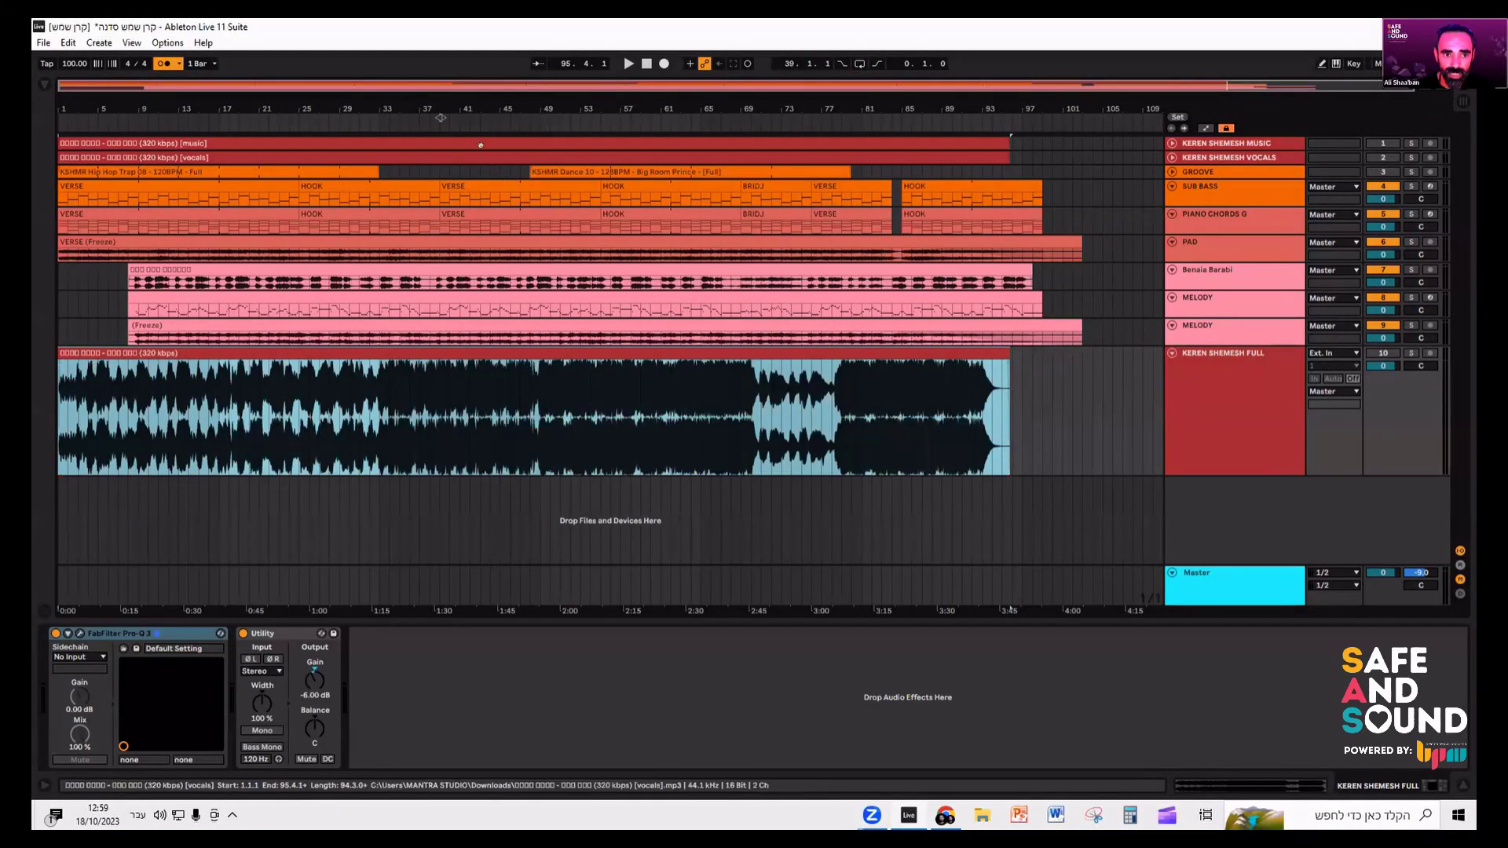
- Play the arrangement from bar 33 with the metronome on, stopping within that bar and switching the metronome off
click(431, 363)
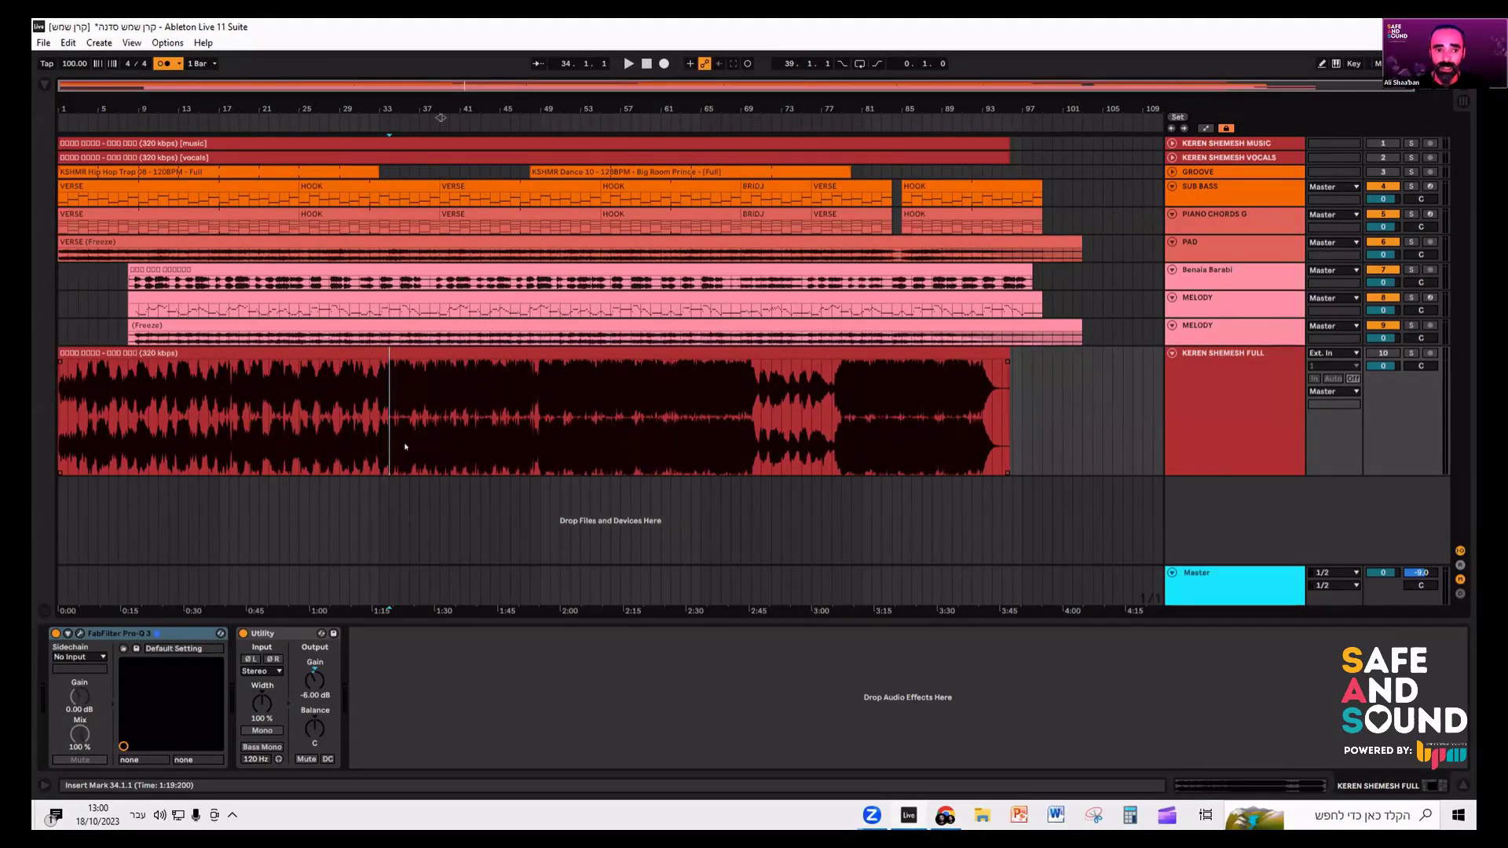
click(370, 409)
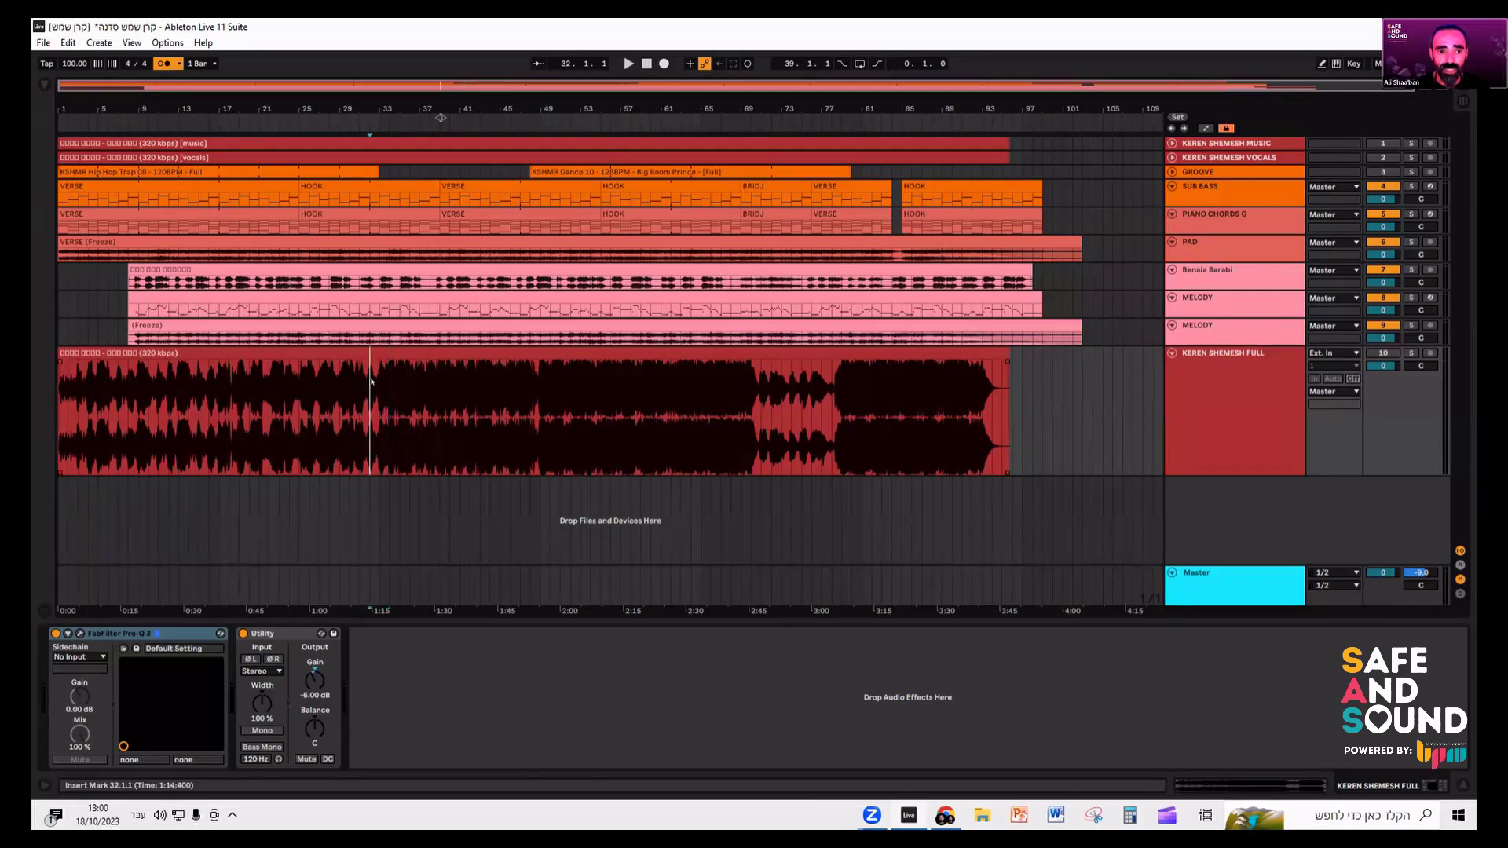
key(plus)
key(plus)
click(418, 409)
key(space)
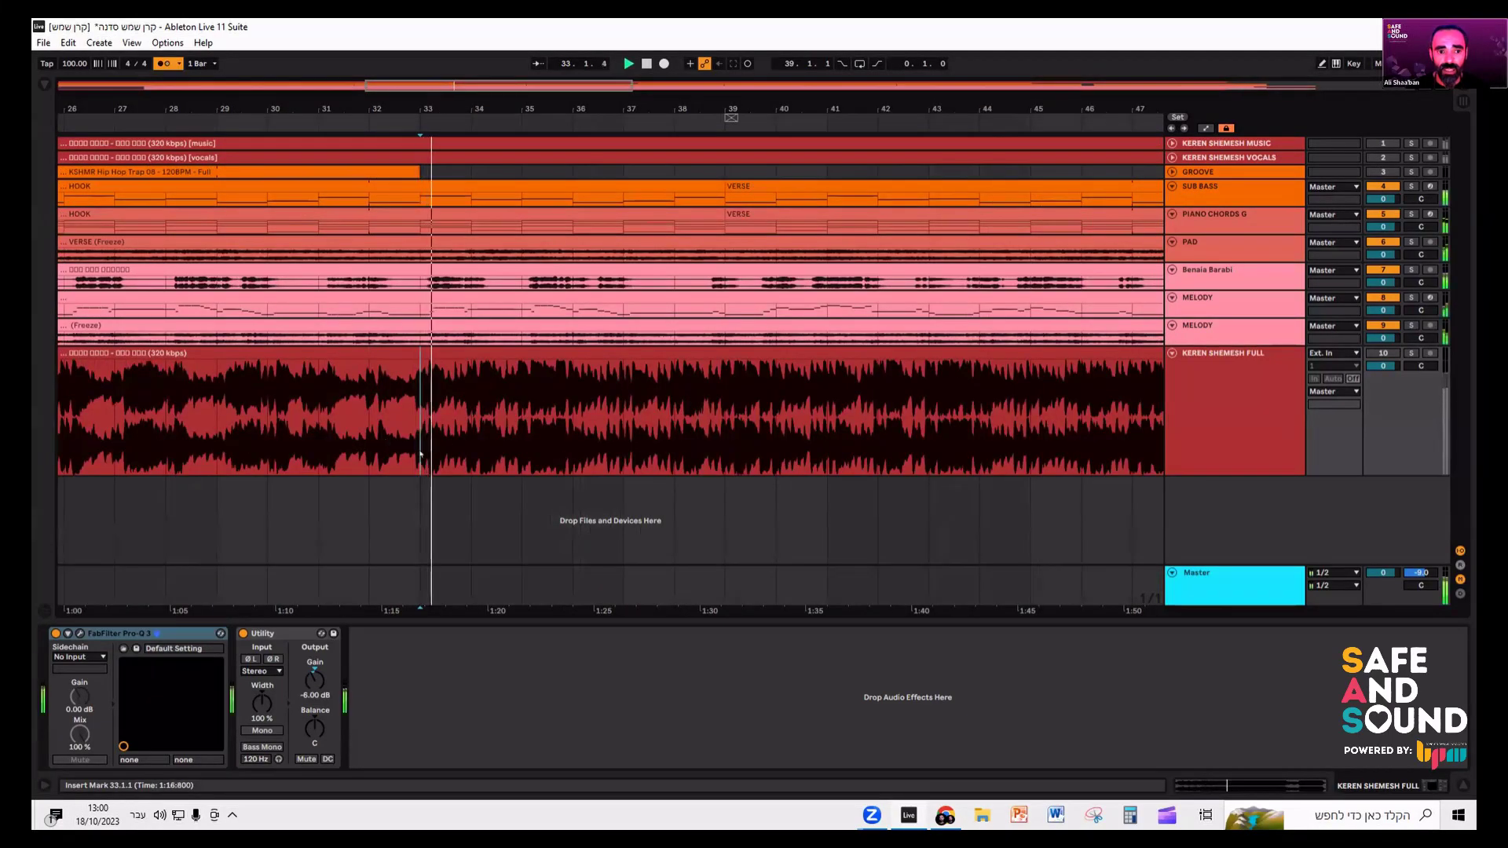
key(space)
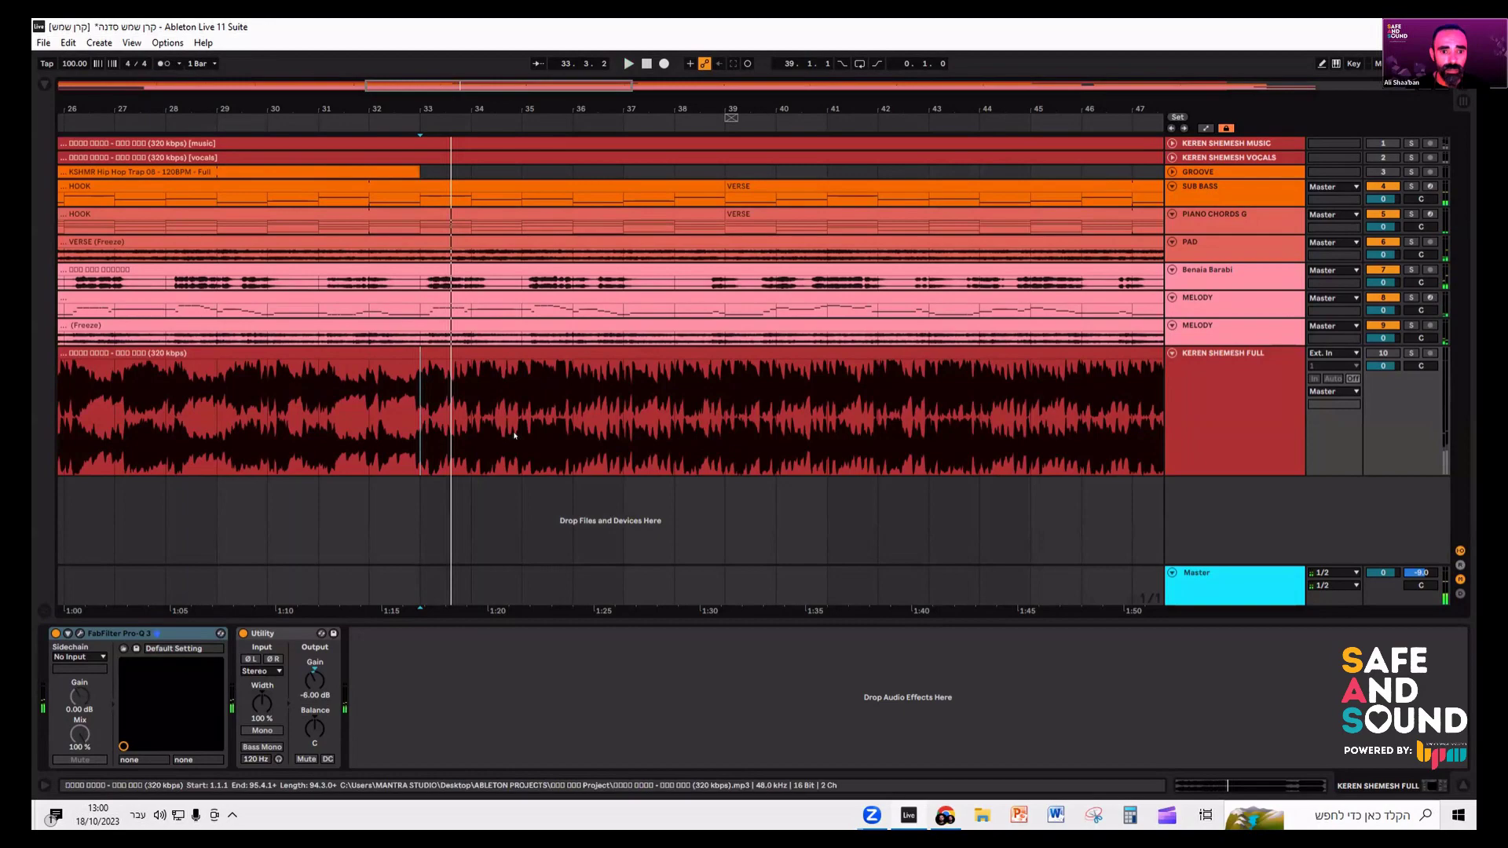
- Play the arrangement from bar 41 and again from bar 49 to compare the song's sections
key(minus)
key(minus)
click(458, 408)
key(space)
click(538, 379)
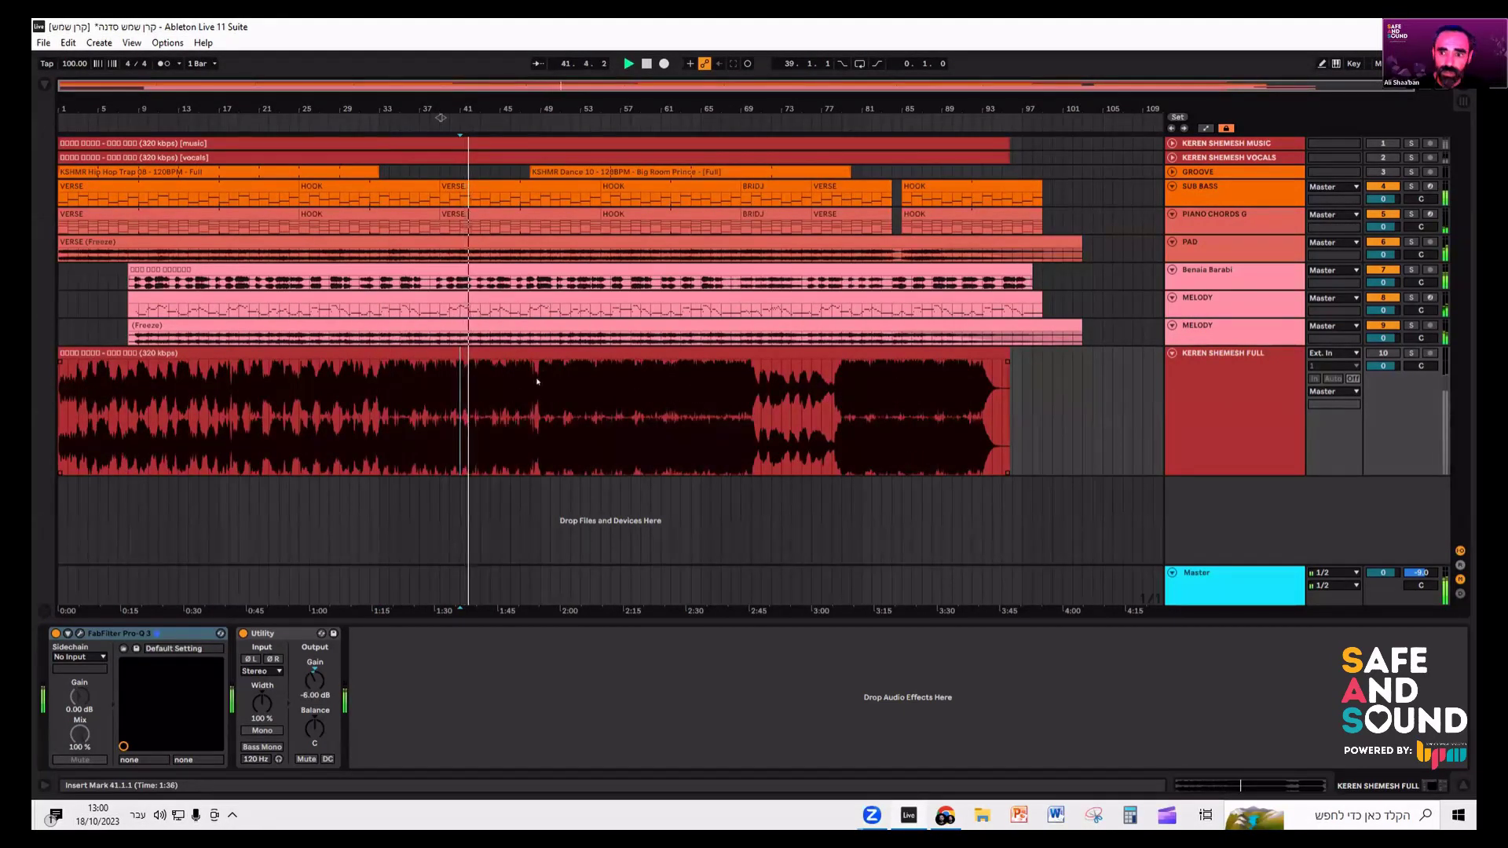
key(space)
key(space)
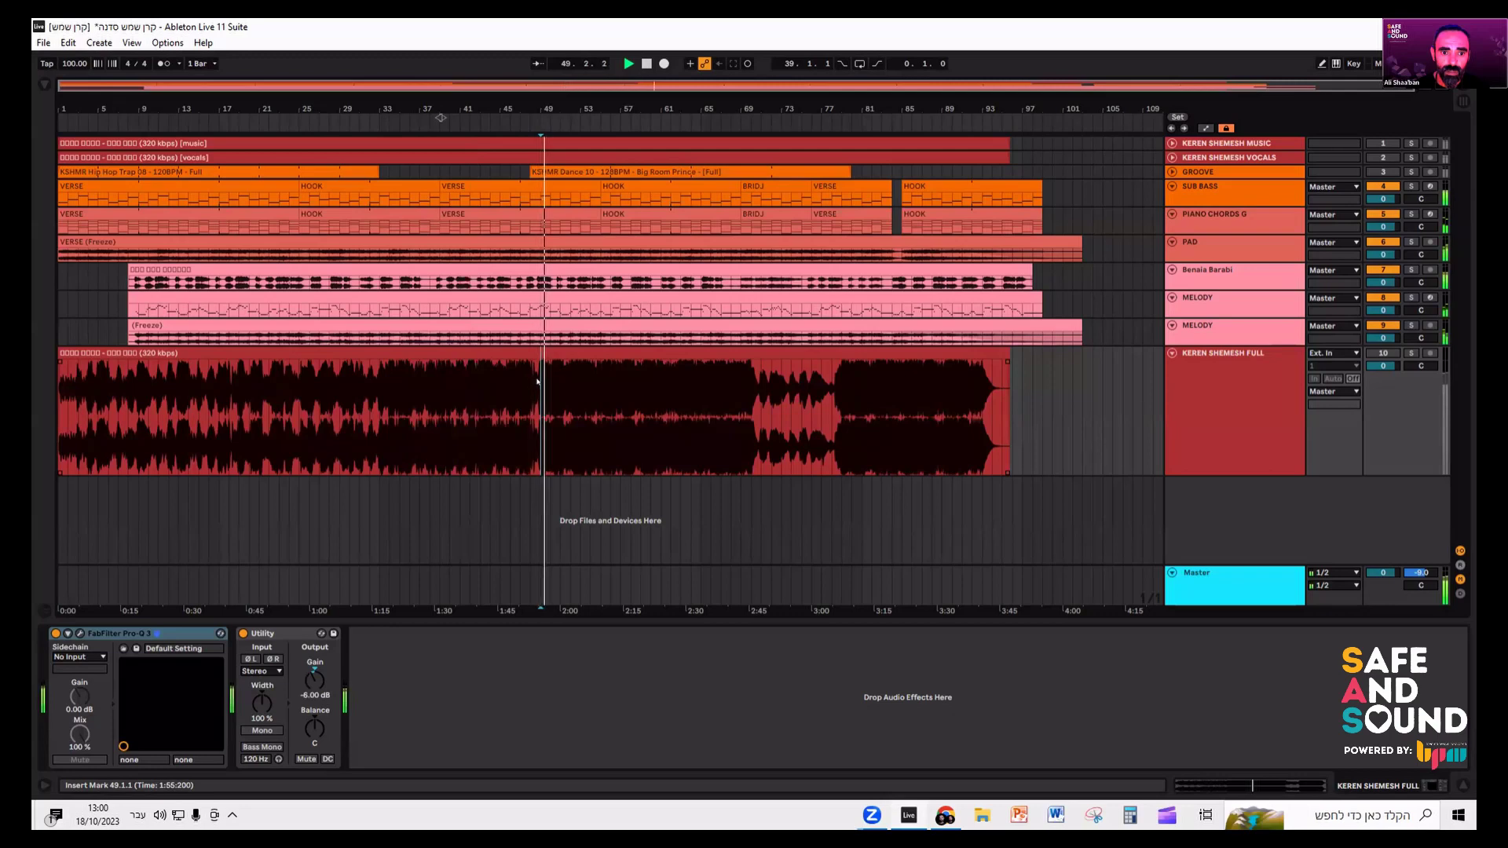
- Solo the KEREN SHEMESH FULL track and play it from bar 32
click(377, 396)
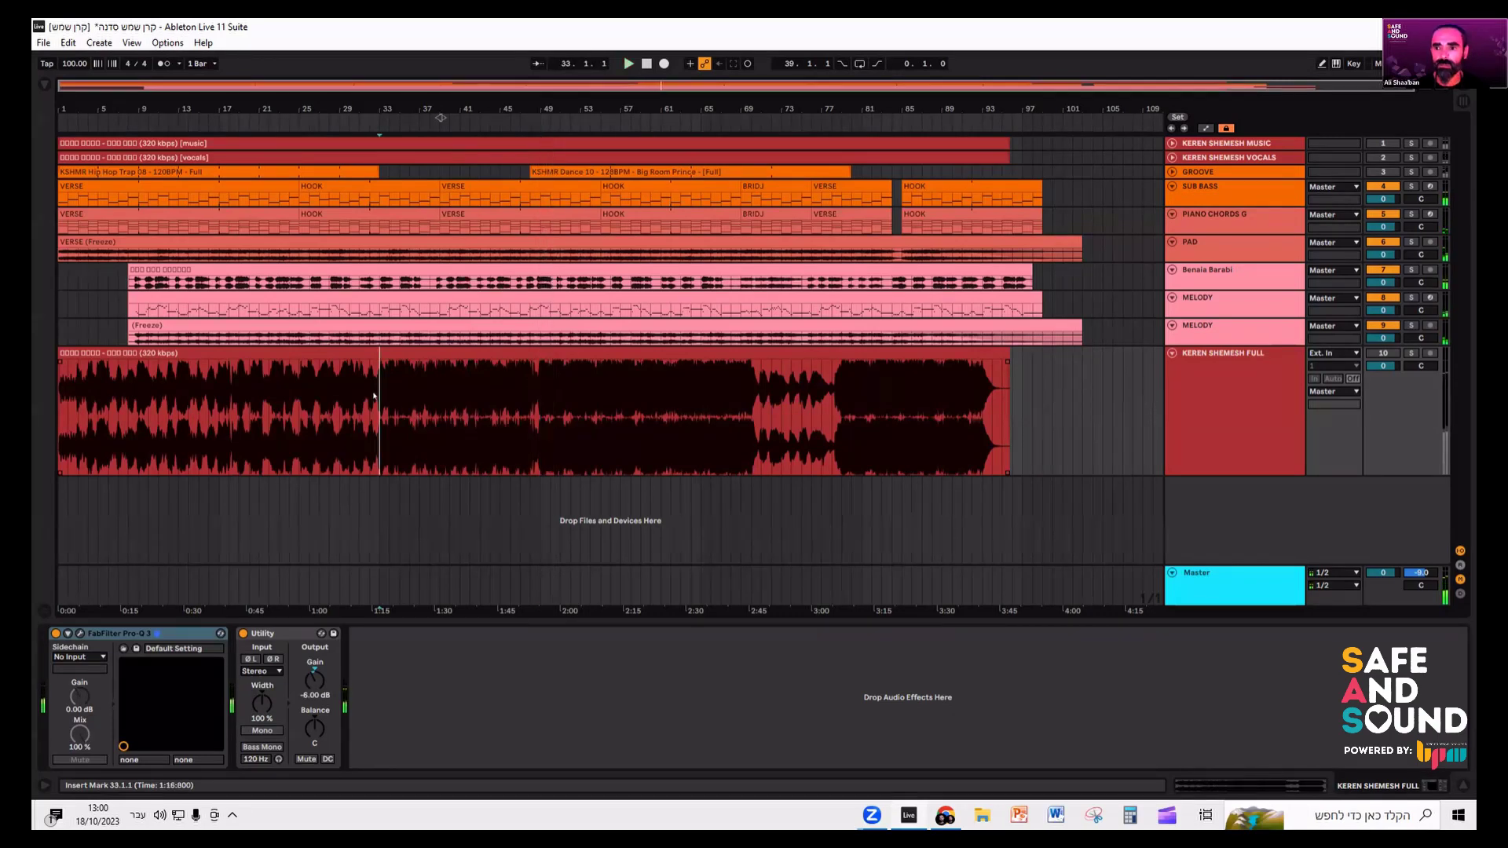
click(1412, 353)
click(370, 399)
key(space)
key(plus)
key(plus)
key(plus)
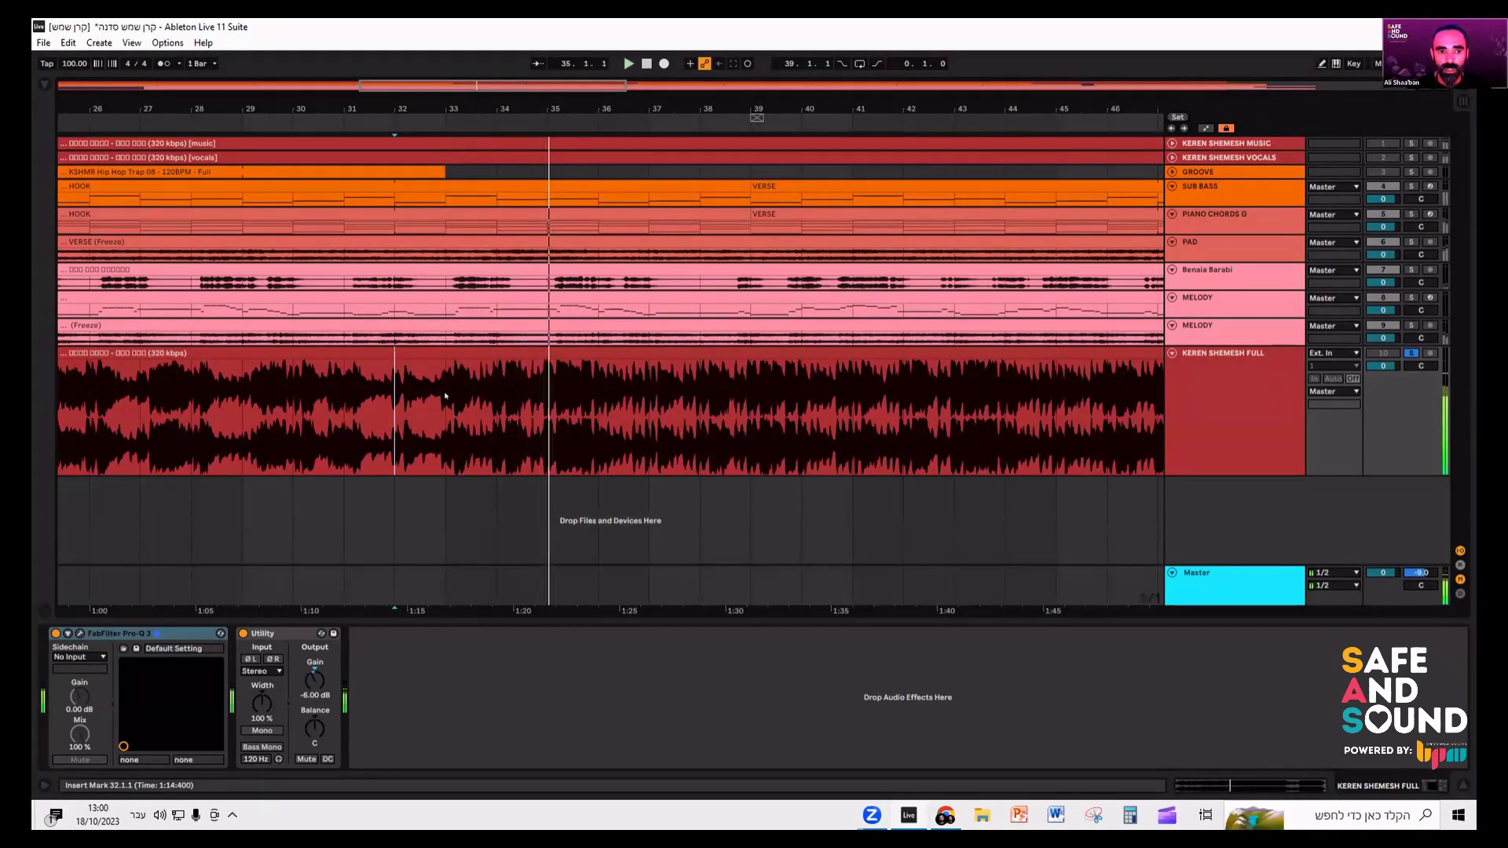
- Split the KEREN SHEMESH FULL clip at bar 33 and delete the part before the split
scroll(446, 393, up, 3)
scroll(445, 397, up, 3)
click(489, 382)
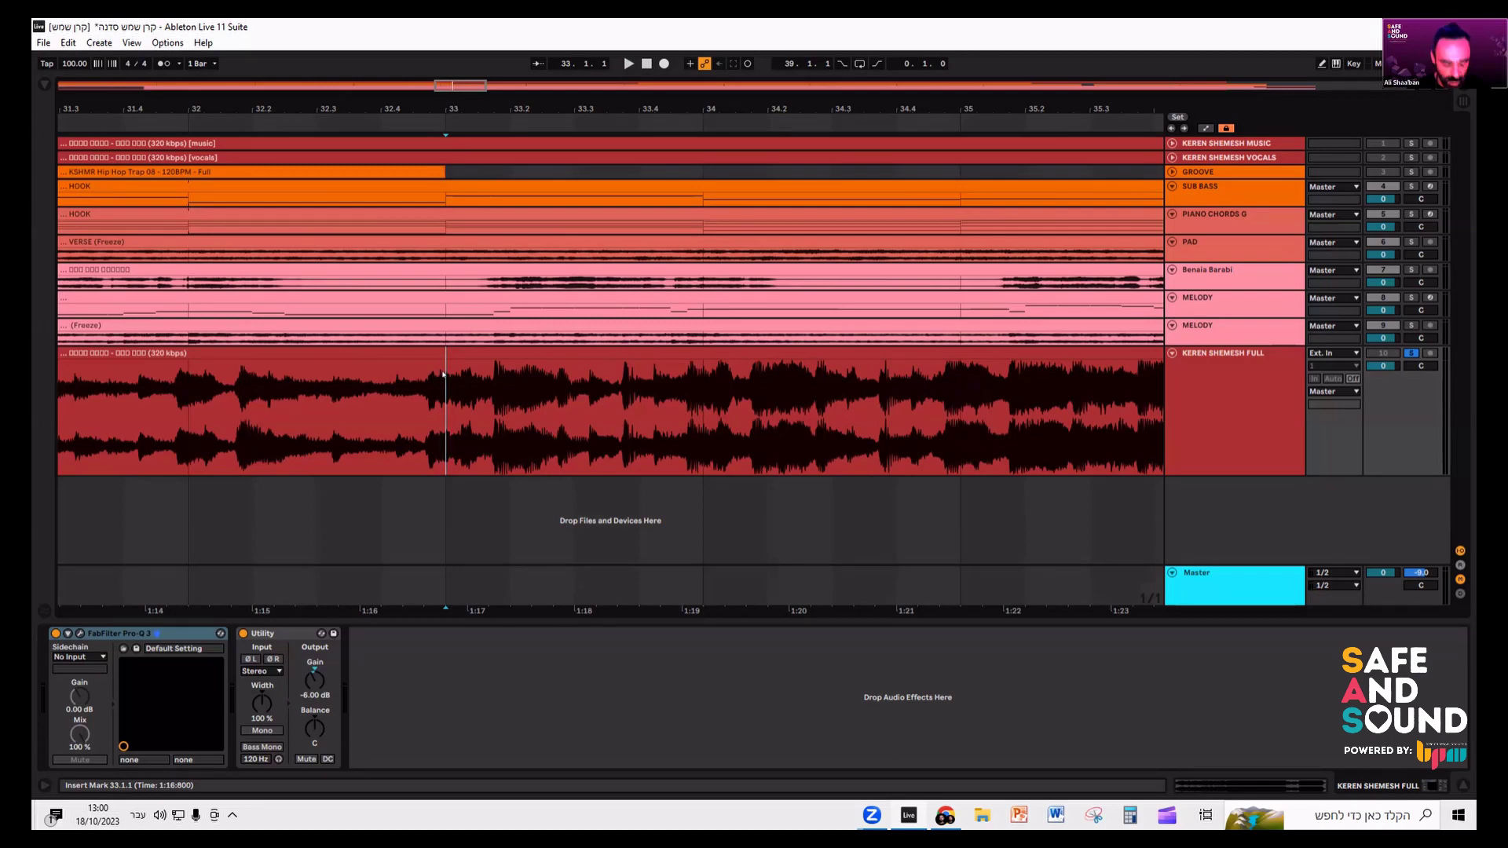
key(ctrl+e)
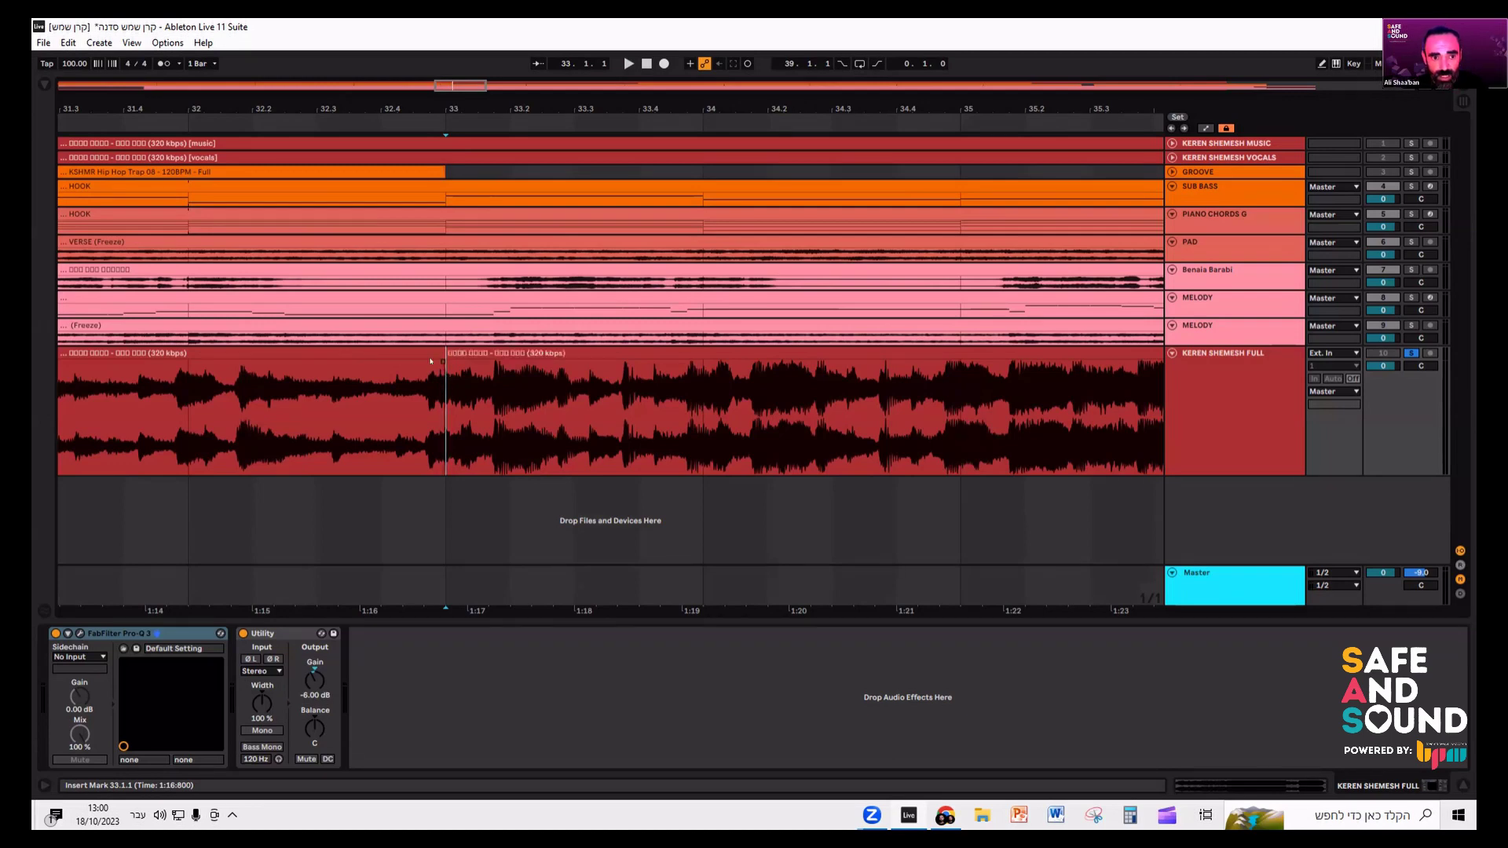
click(436, 352)
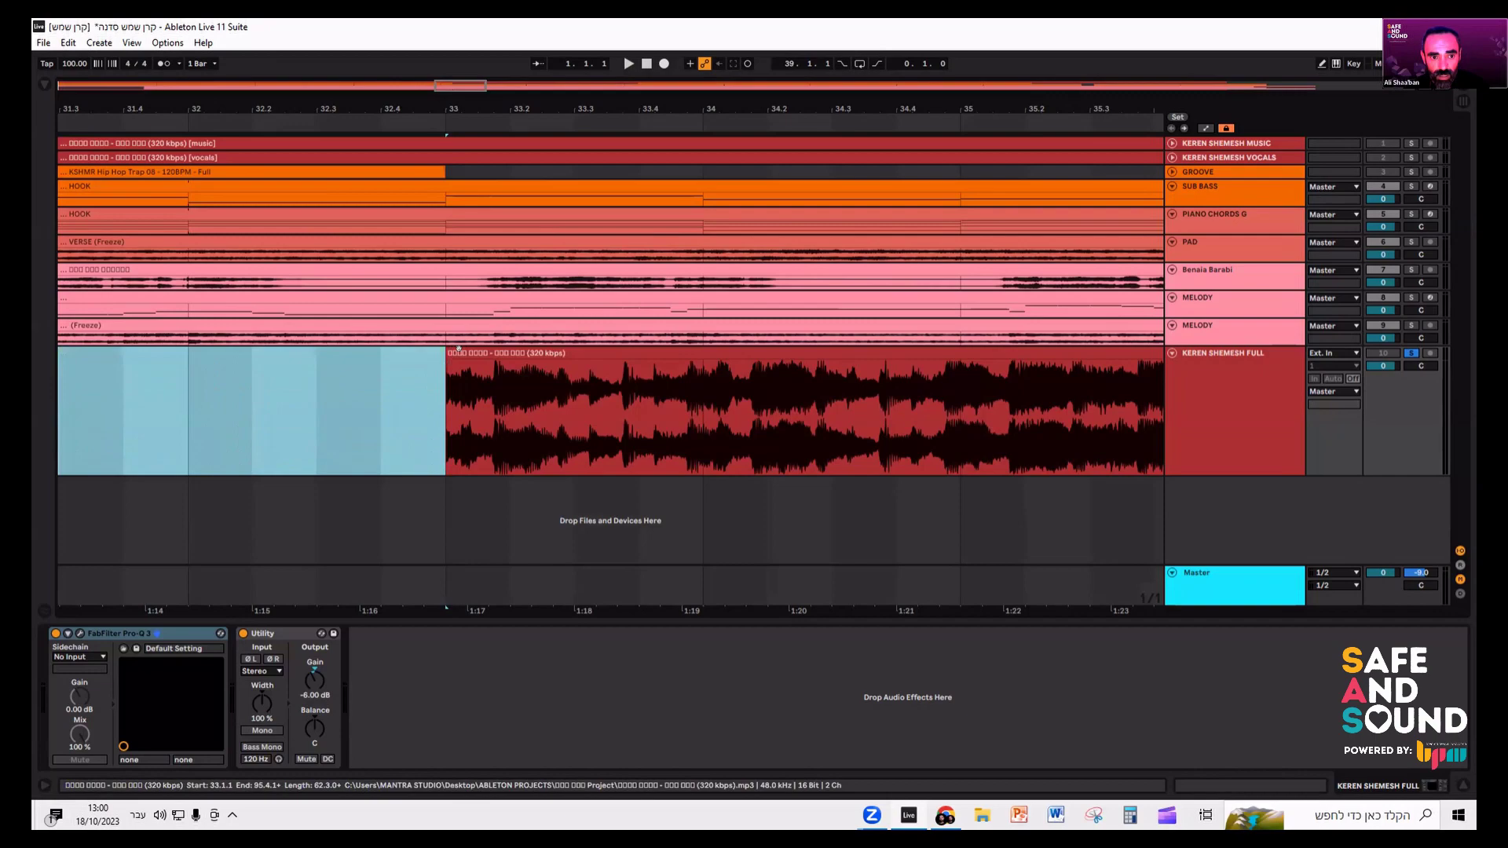
key(Delete)
- Set the grid to 1/32, trim the start of the remaining full song clip to 33.1.4, and play from there
click(460, 351)
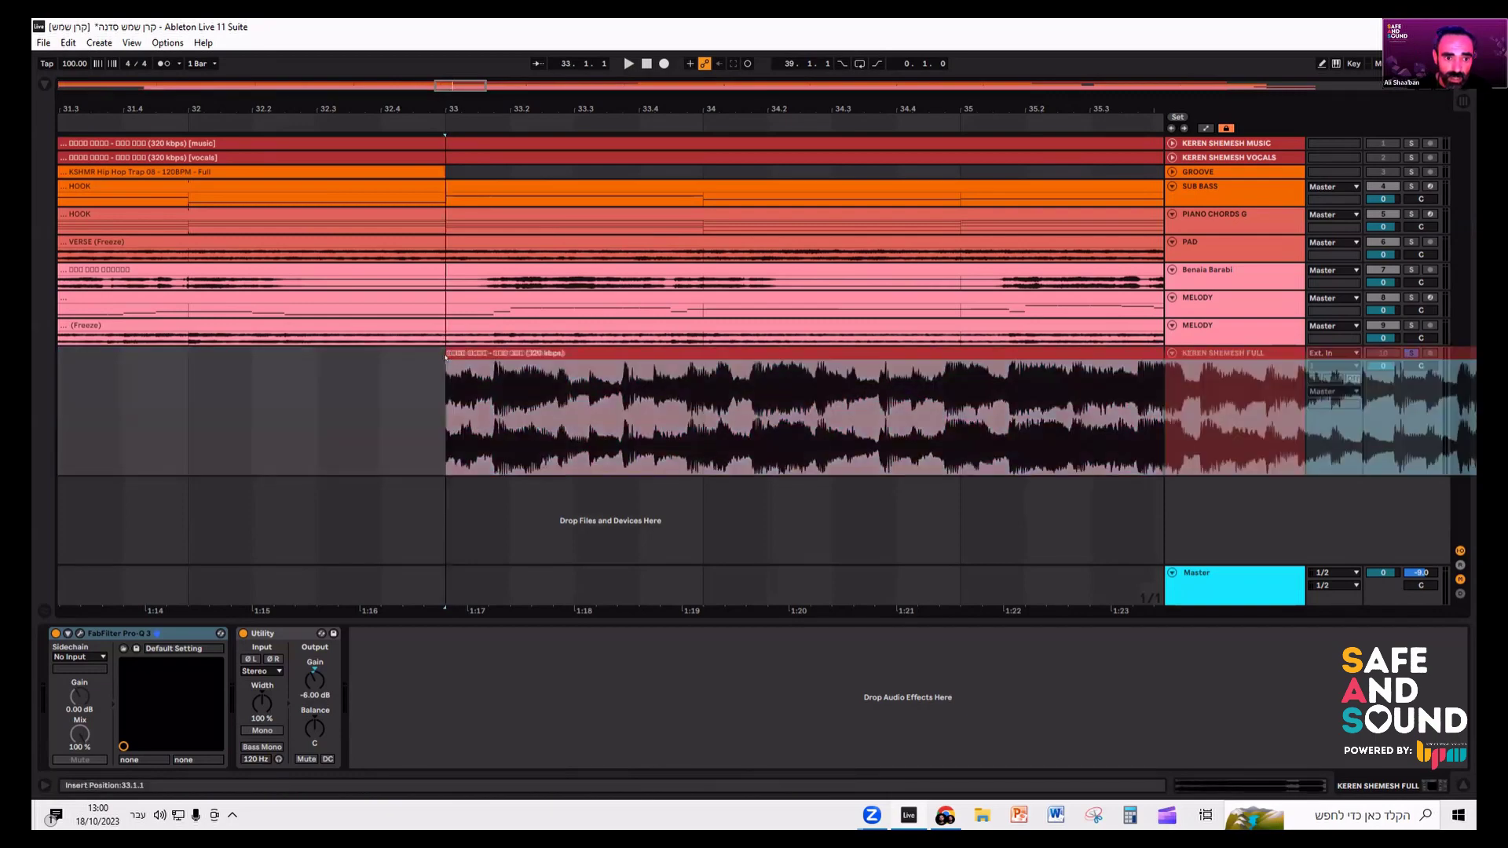
click(445, 359)
scroll(427, 421, up, 2)
right_click(428, 421)
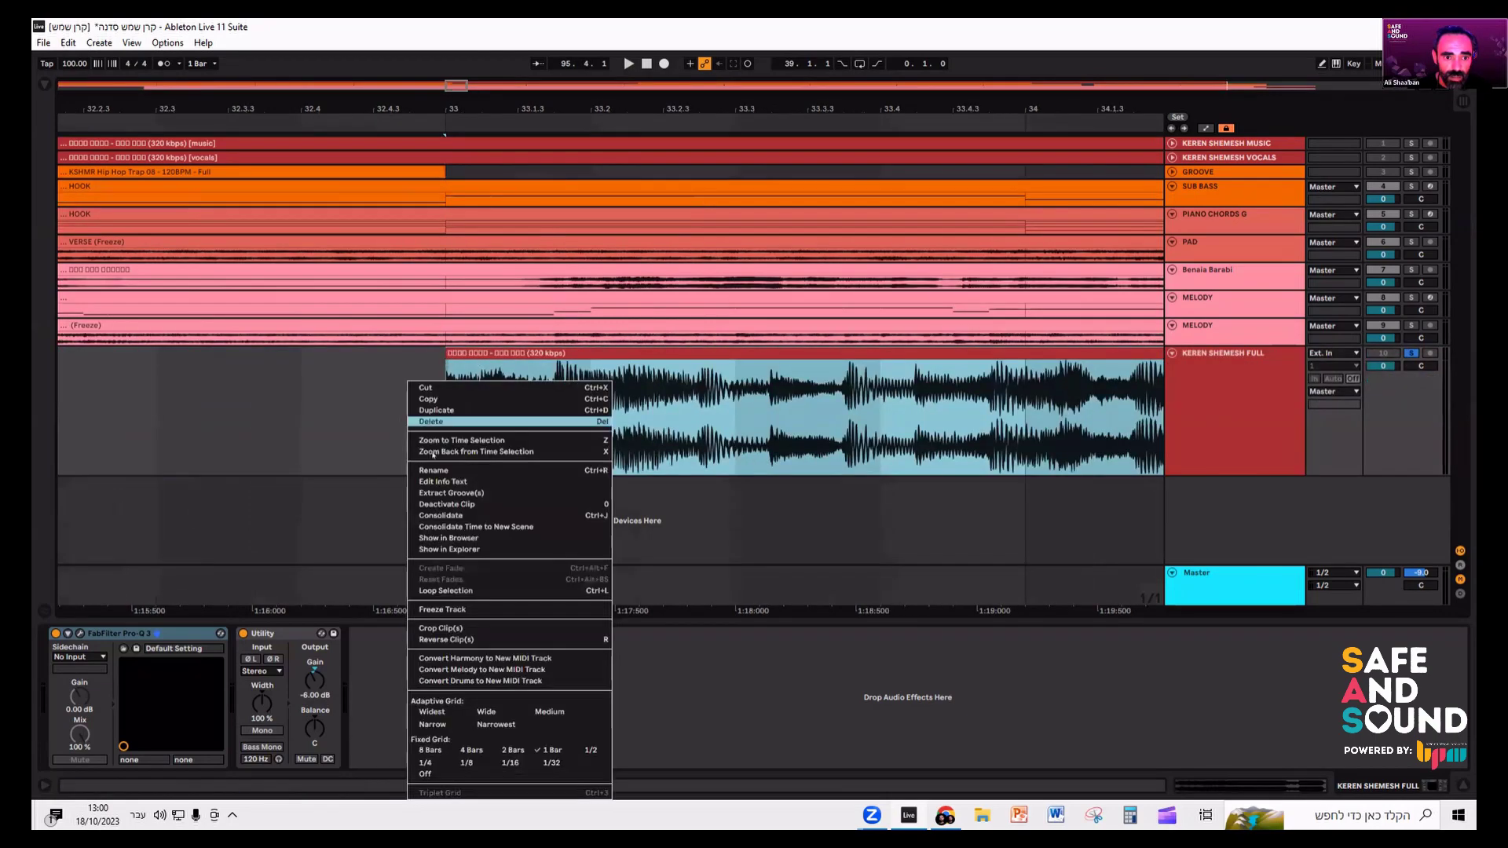
click(550, 762)
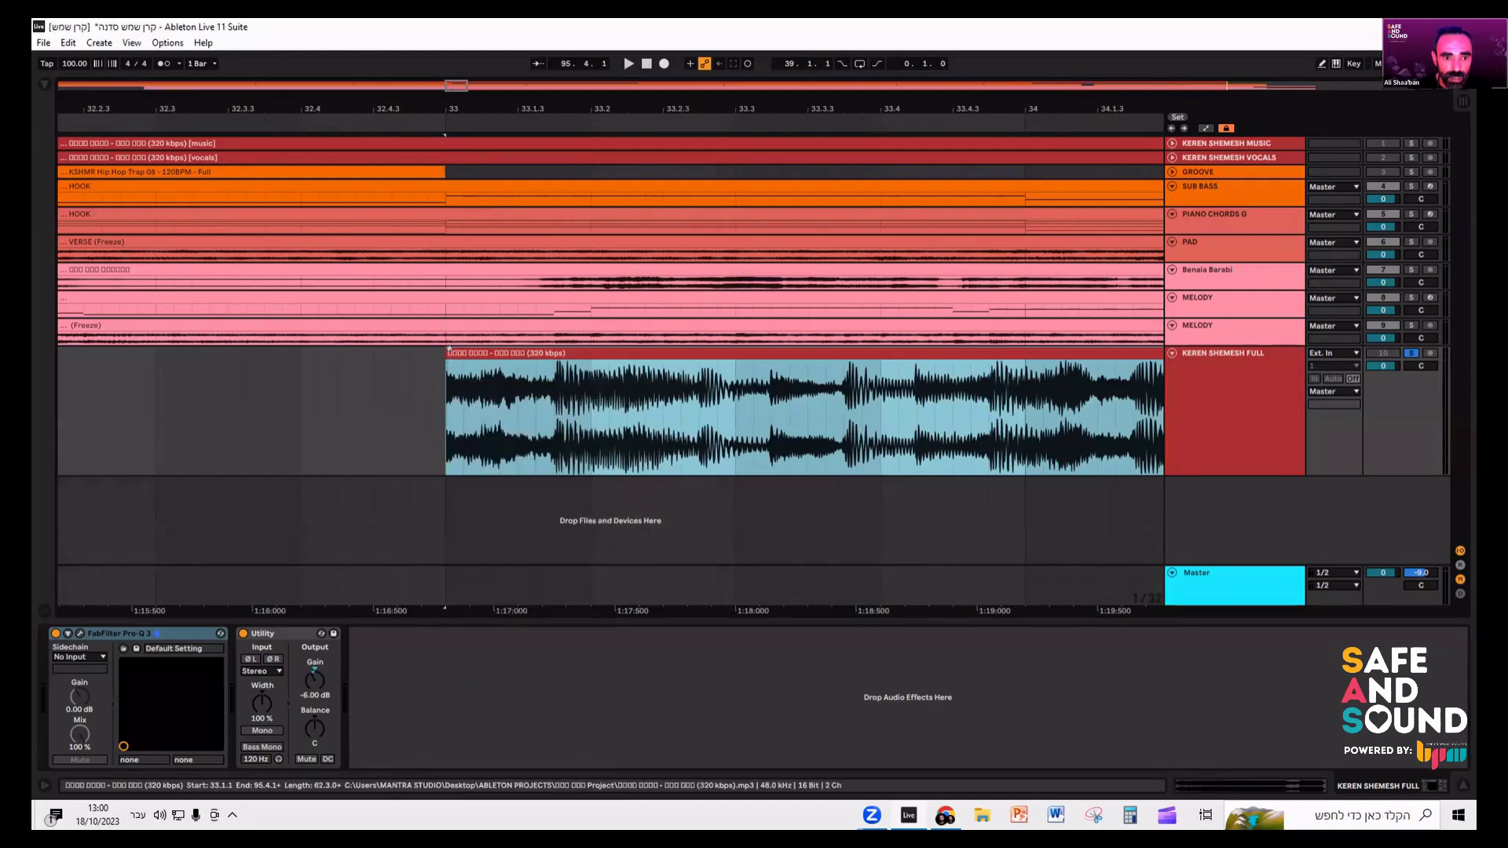
drag(447, 351, 555, 383)
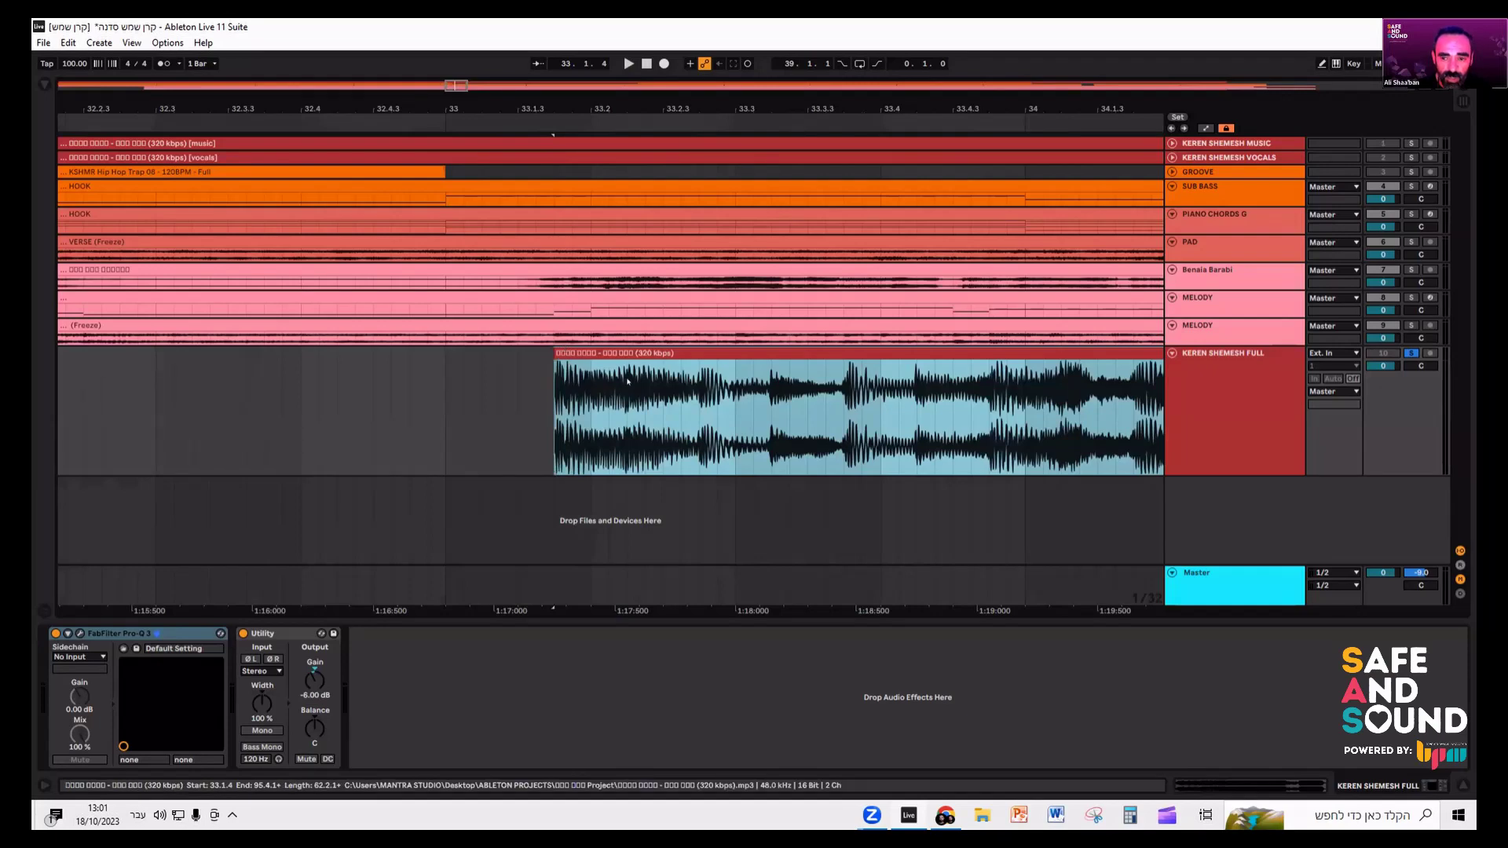
key(space)
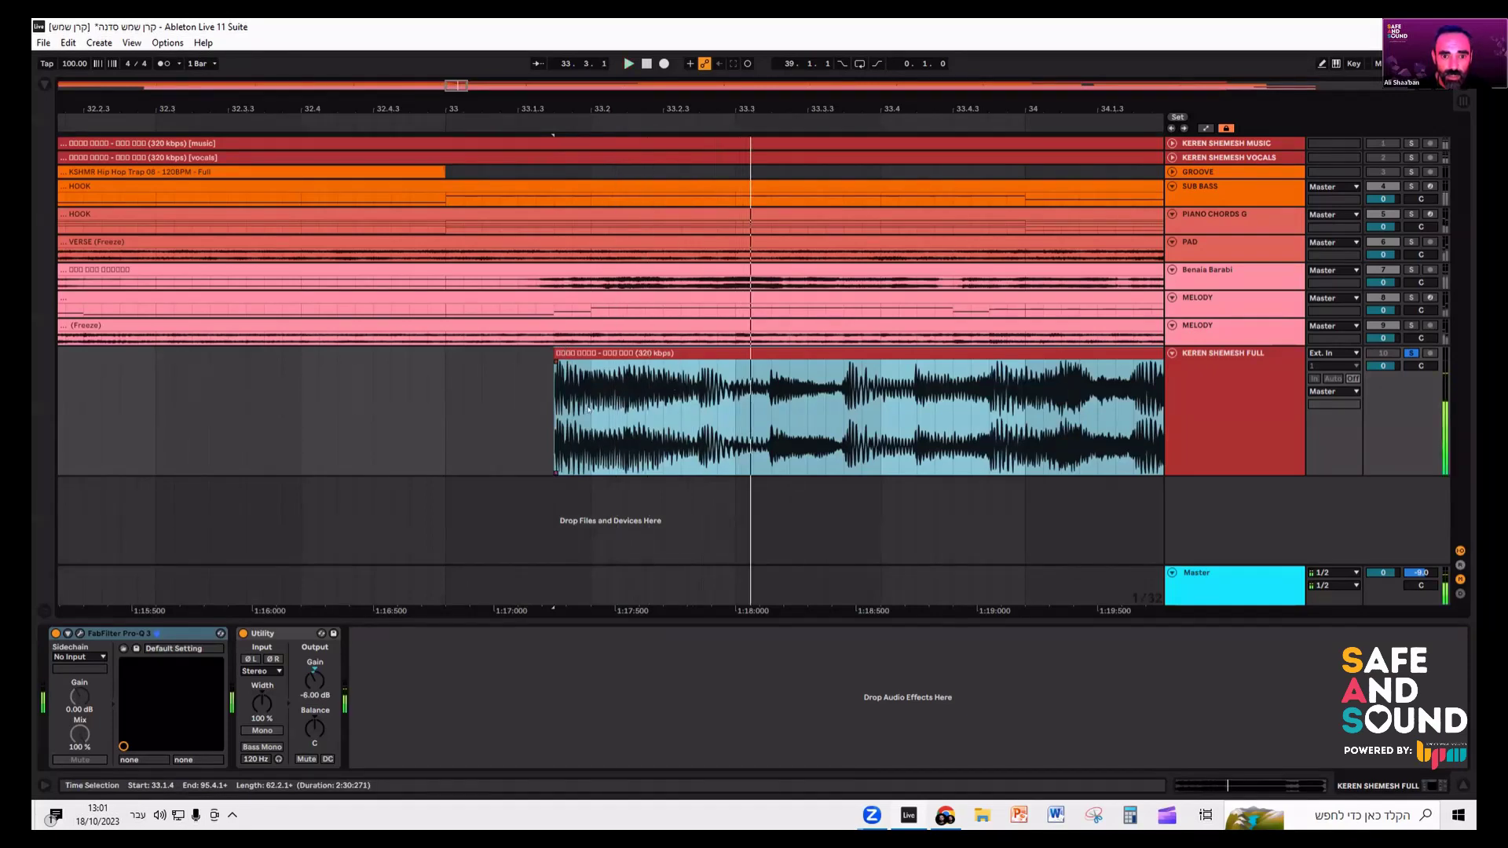
- Move the trimmed full song clip to start exactly at bar 33 and check it by playing
click(580, 347)
drag(580, 347, 472, 347)
key(space)
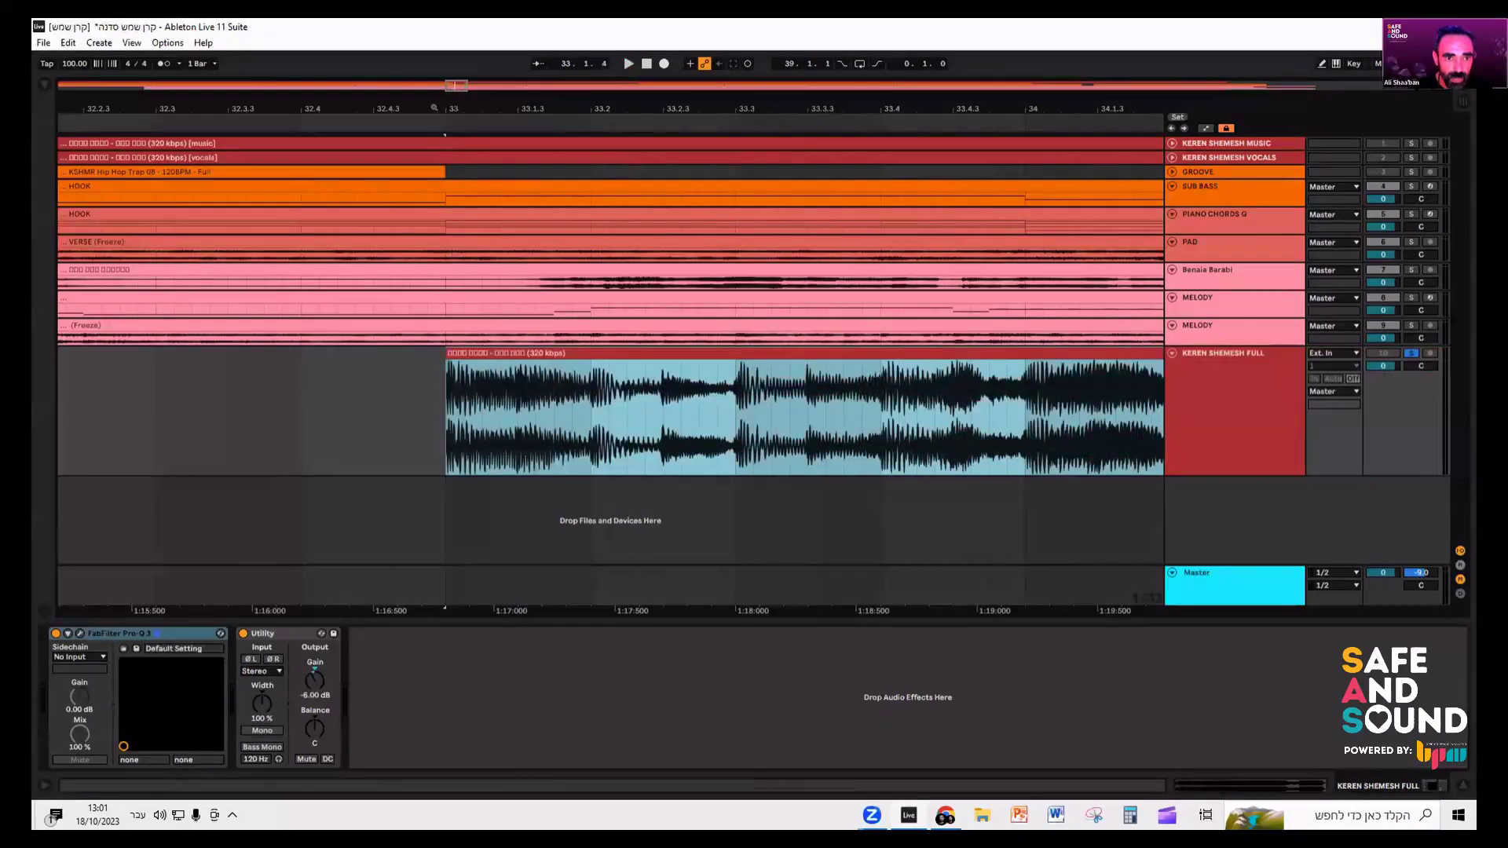
- Set the arrangement's fixed grid to 1 Bar
scroll(420, 388, down, 10)
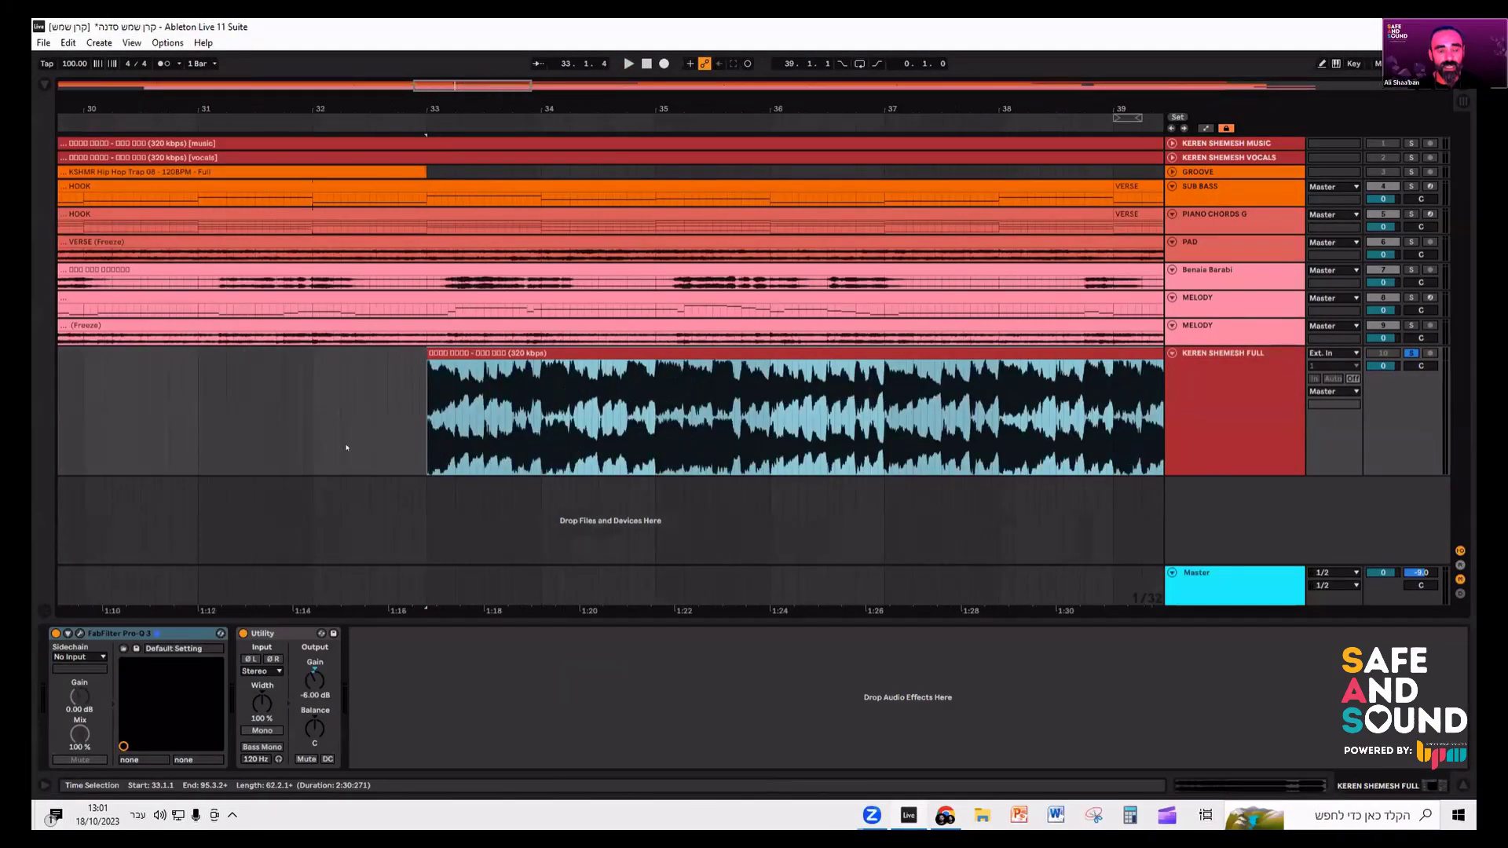
scroll(346, 447, down, 5)
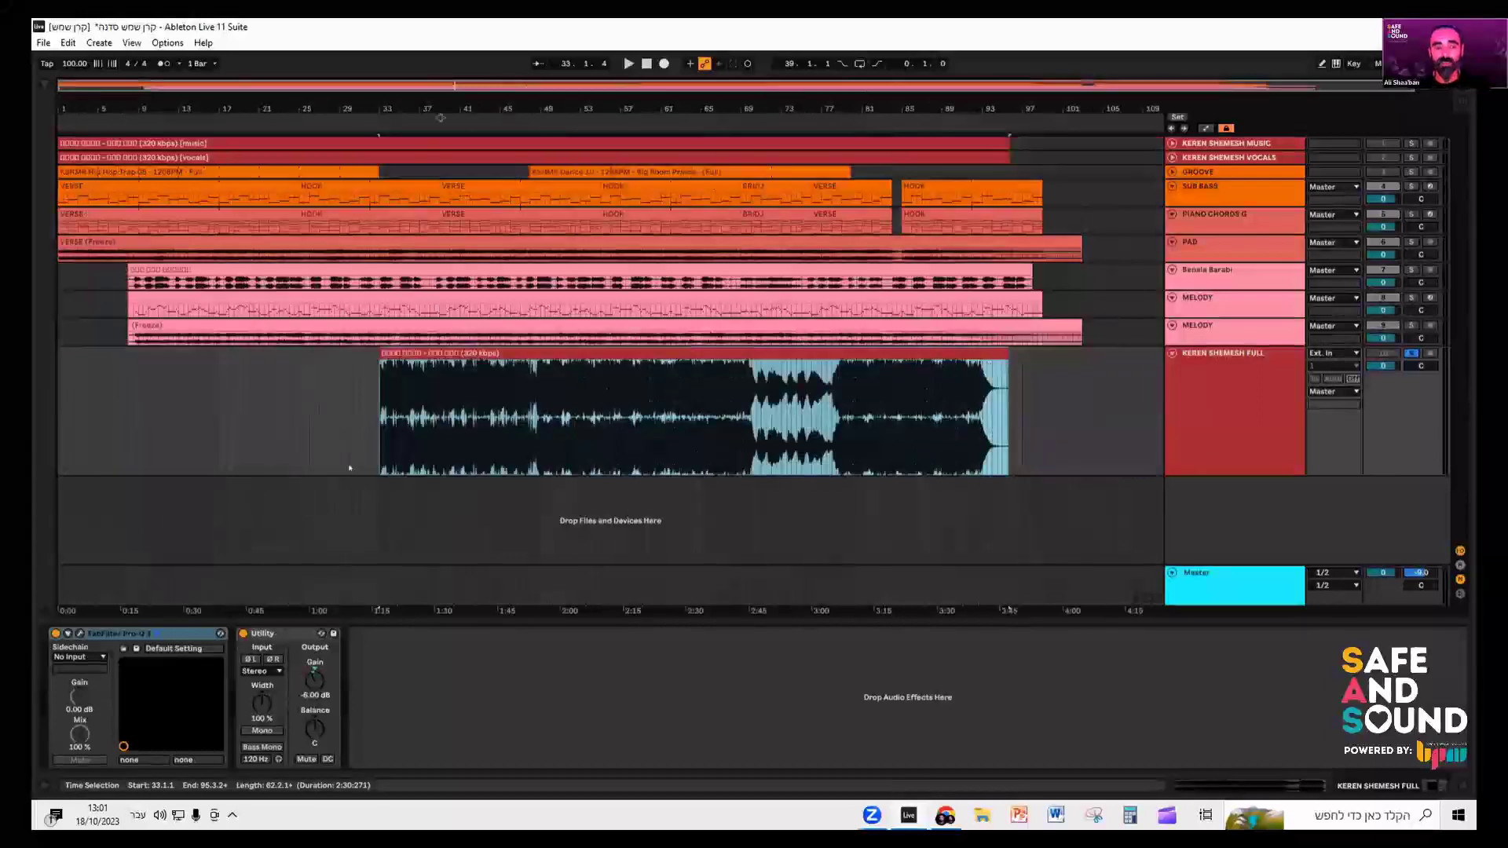
right_click(334, 447)
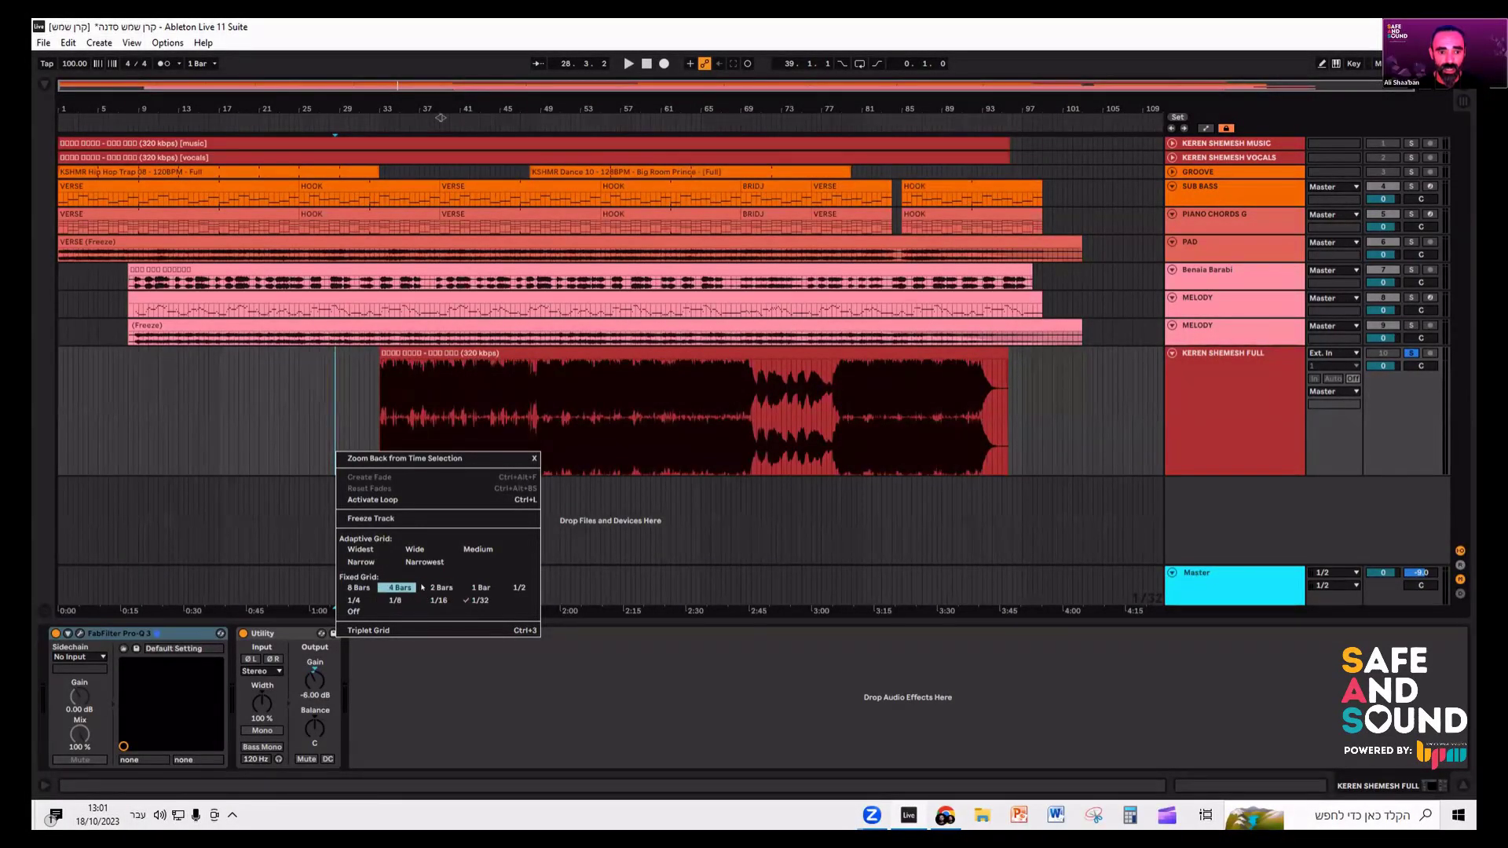
click(354, 600)
scroll(358, 454, up, 4)
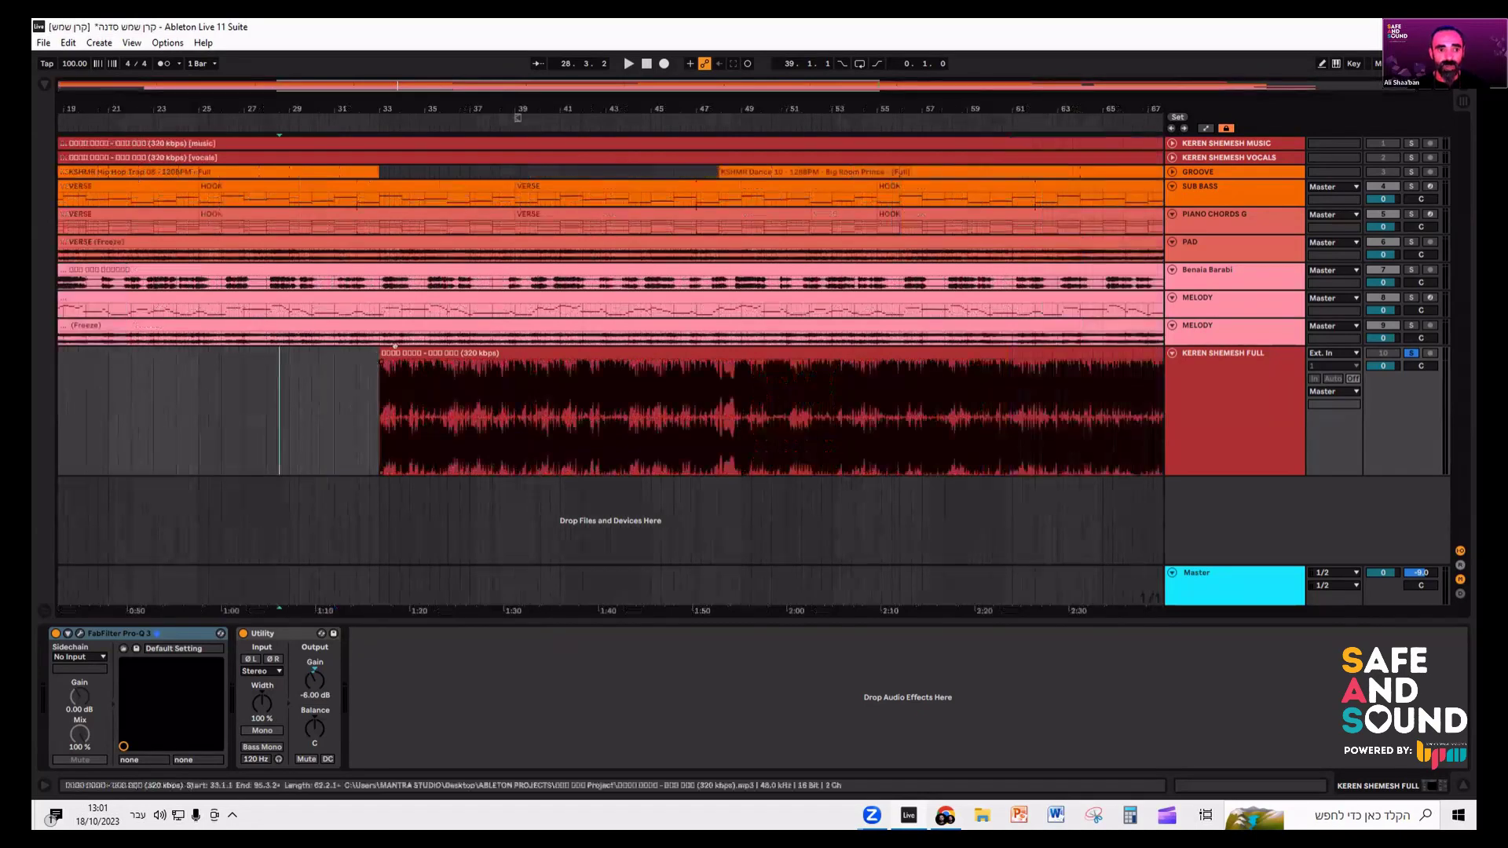
- Turn on the metronome and play the trimmed full song clip from bar 33 against it
click(417, 353)
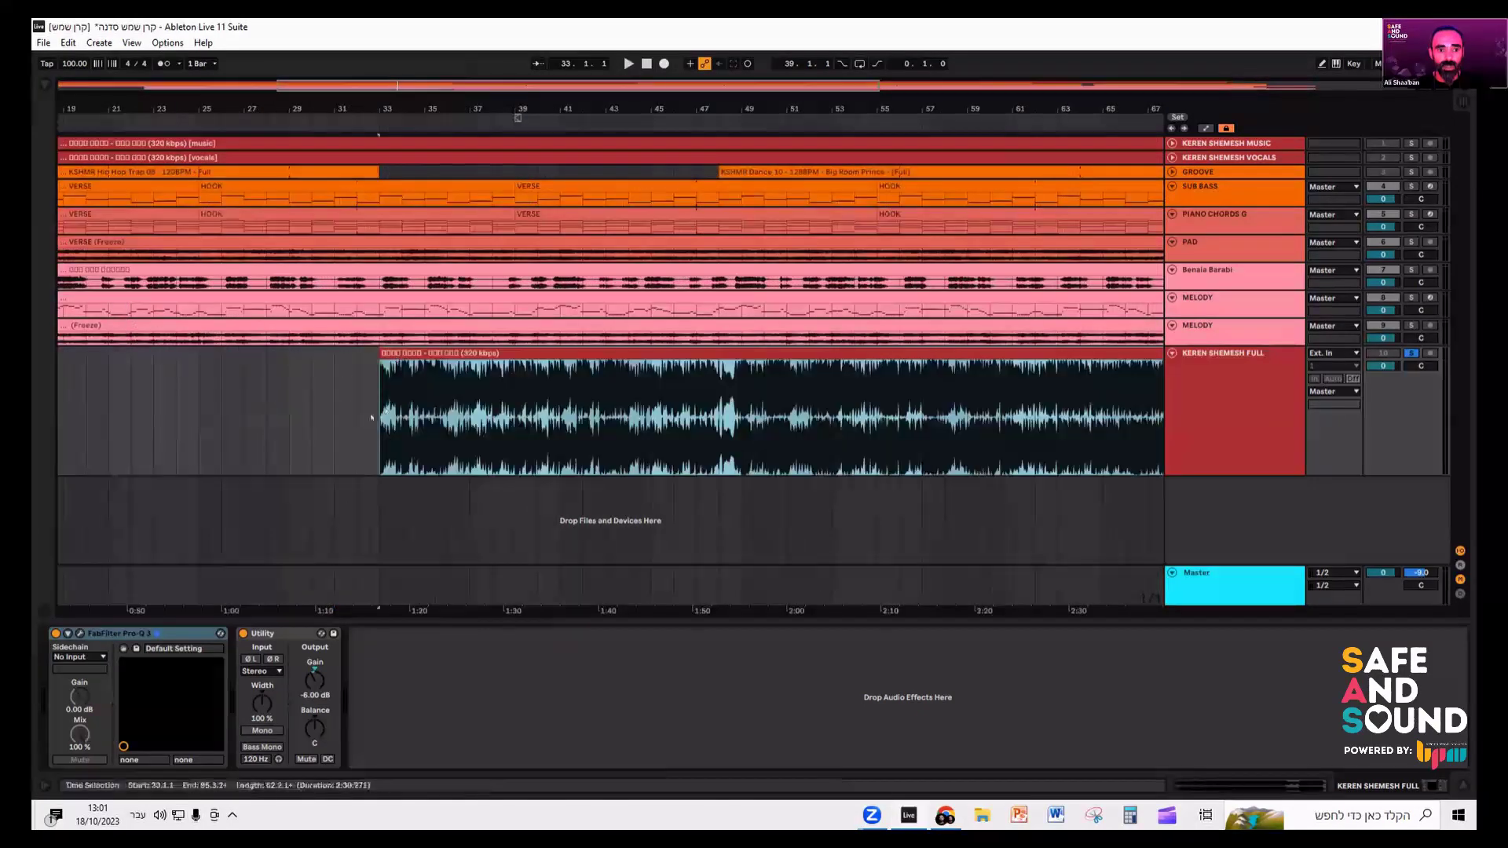
click(163, 63)
key(space)
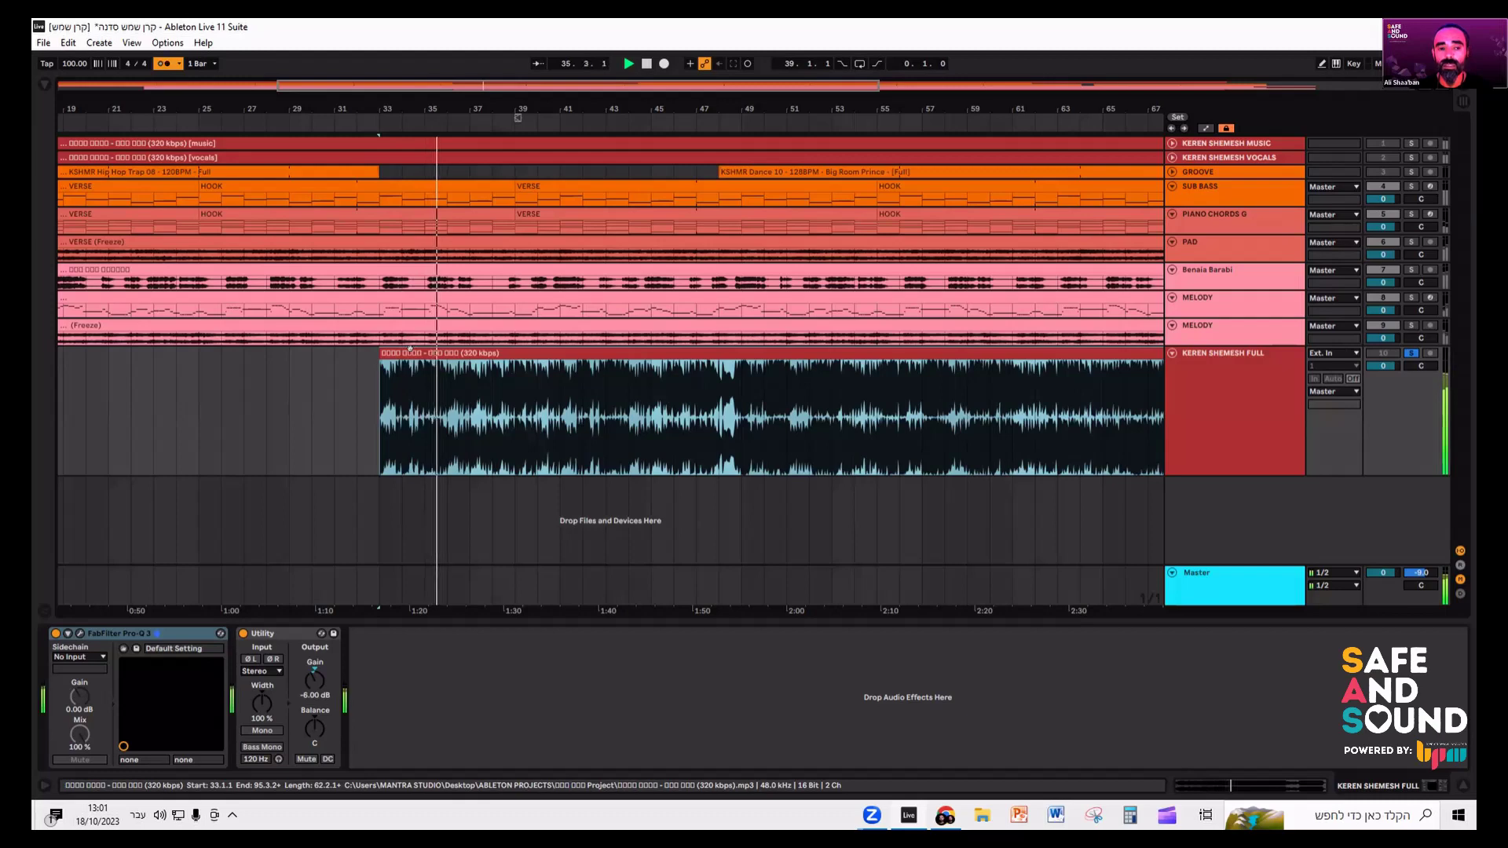
key(space)
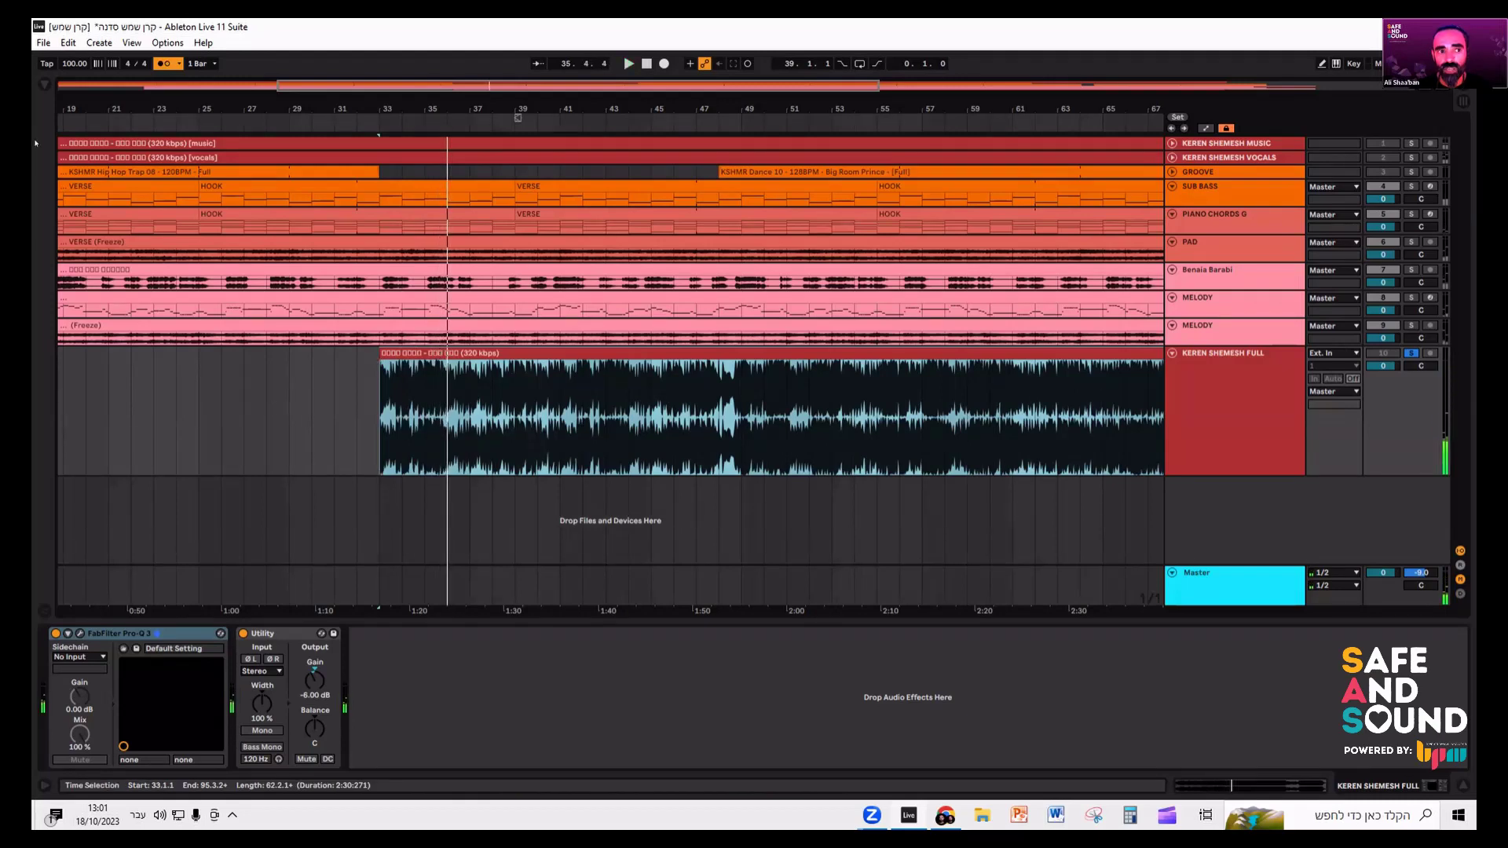
- Extend the start of the full song clip back to bar 1 and play it from there with the metronome
scroll(284, 434, down, 3)
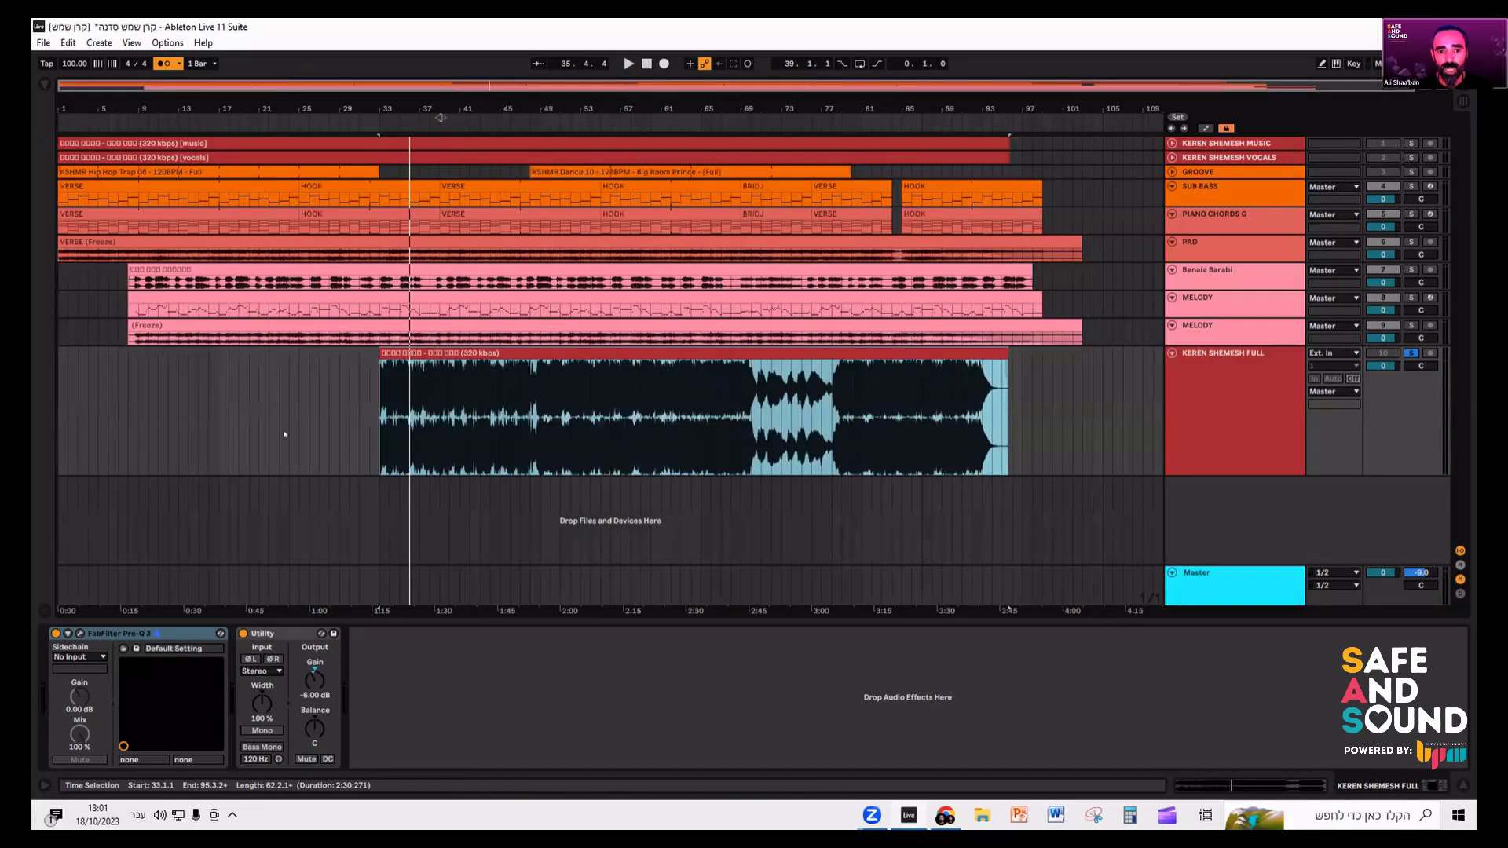
drag(376, 351, 118, 472)
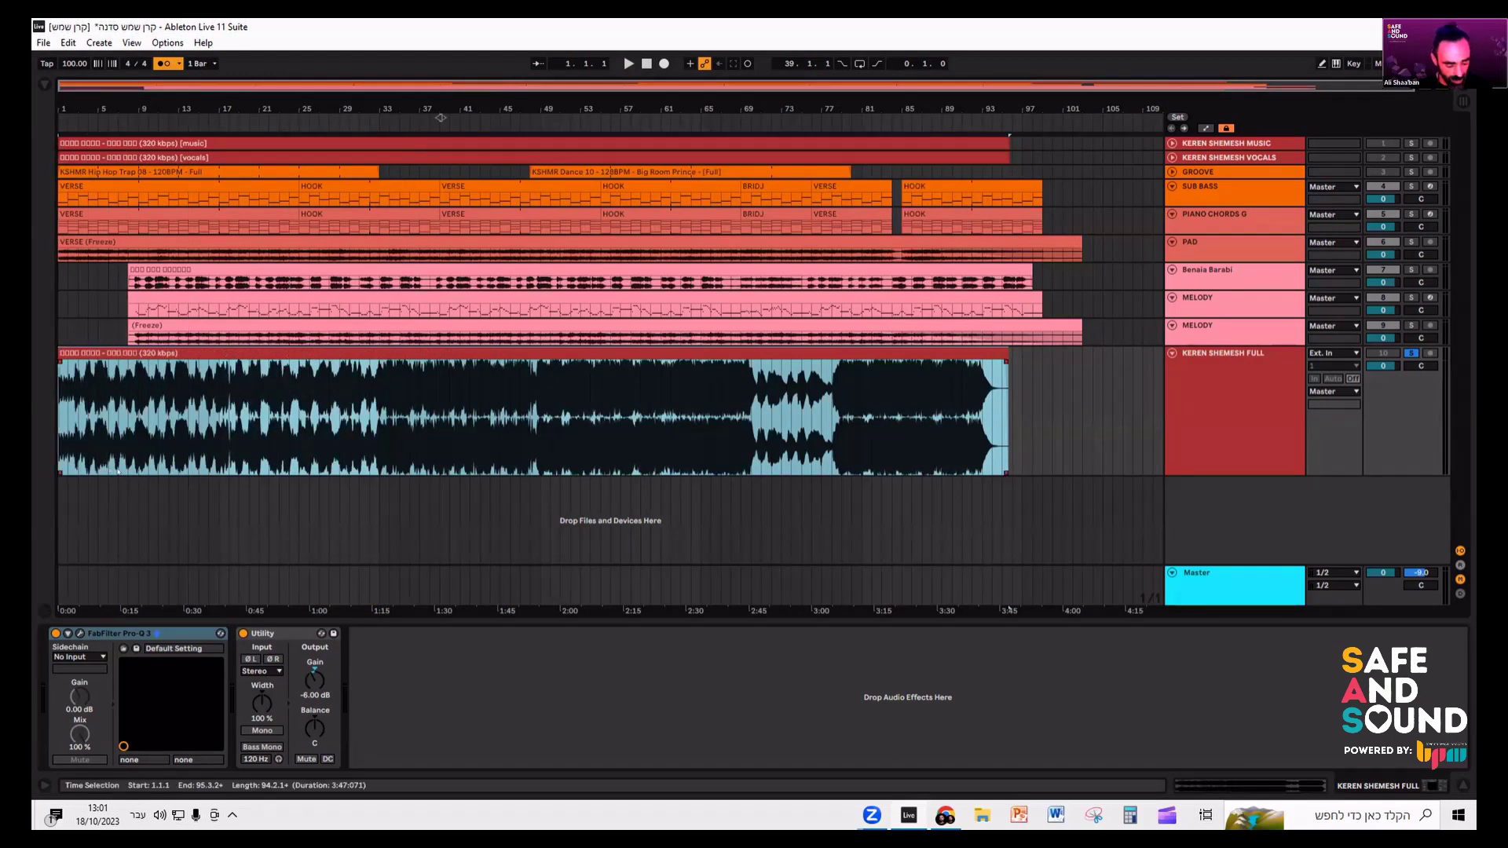
key(space)
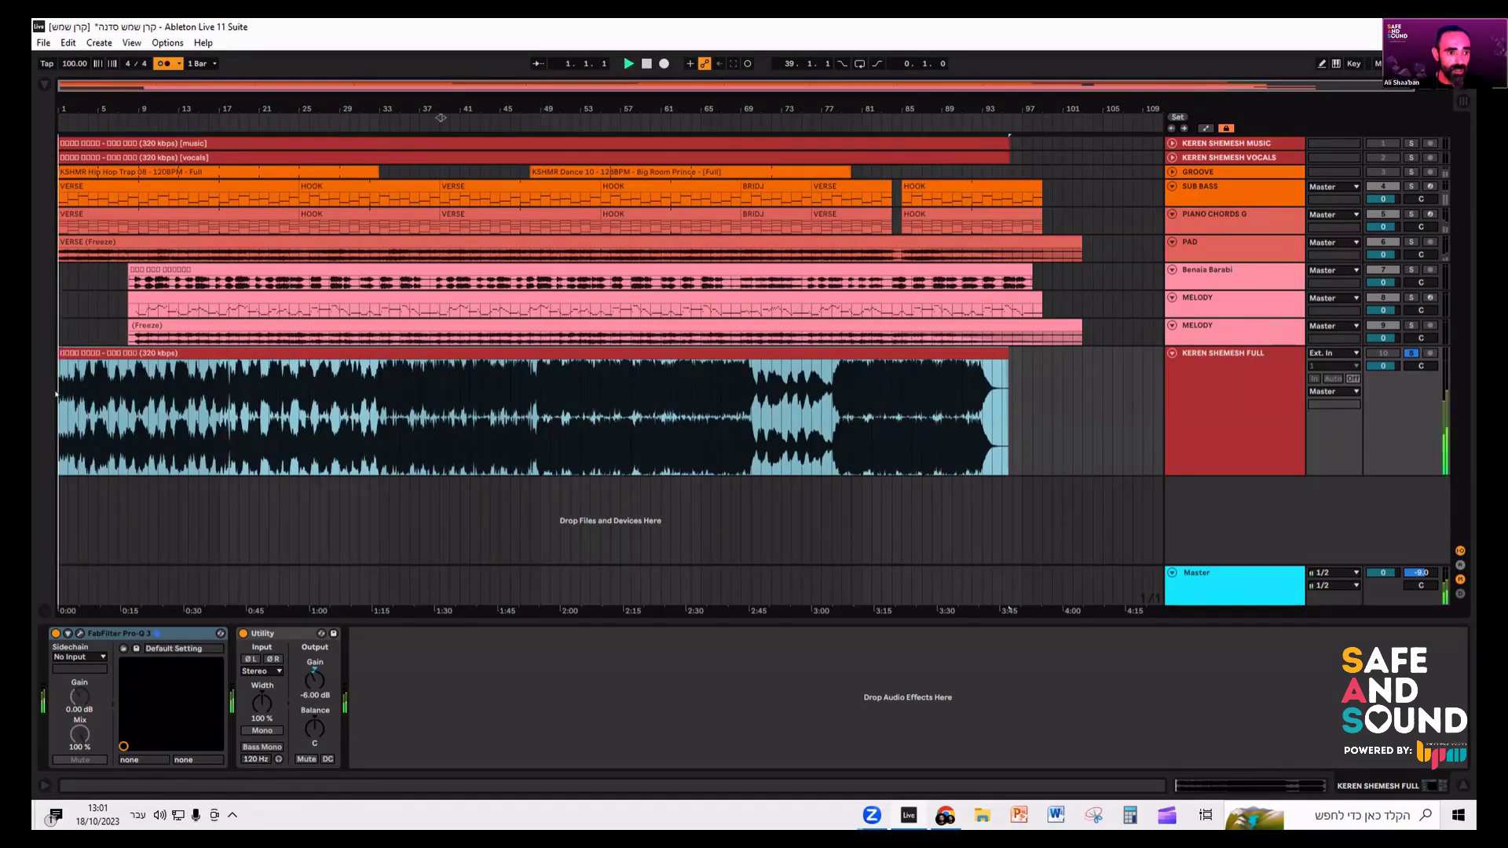
drag(441, 118, 57, 387)
key(space)
- Try moving the full song clip one bar later so that it starts at bar 2
scroll(57, 386, up, 5)
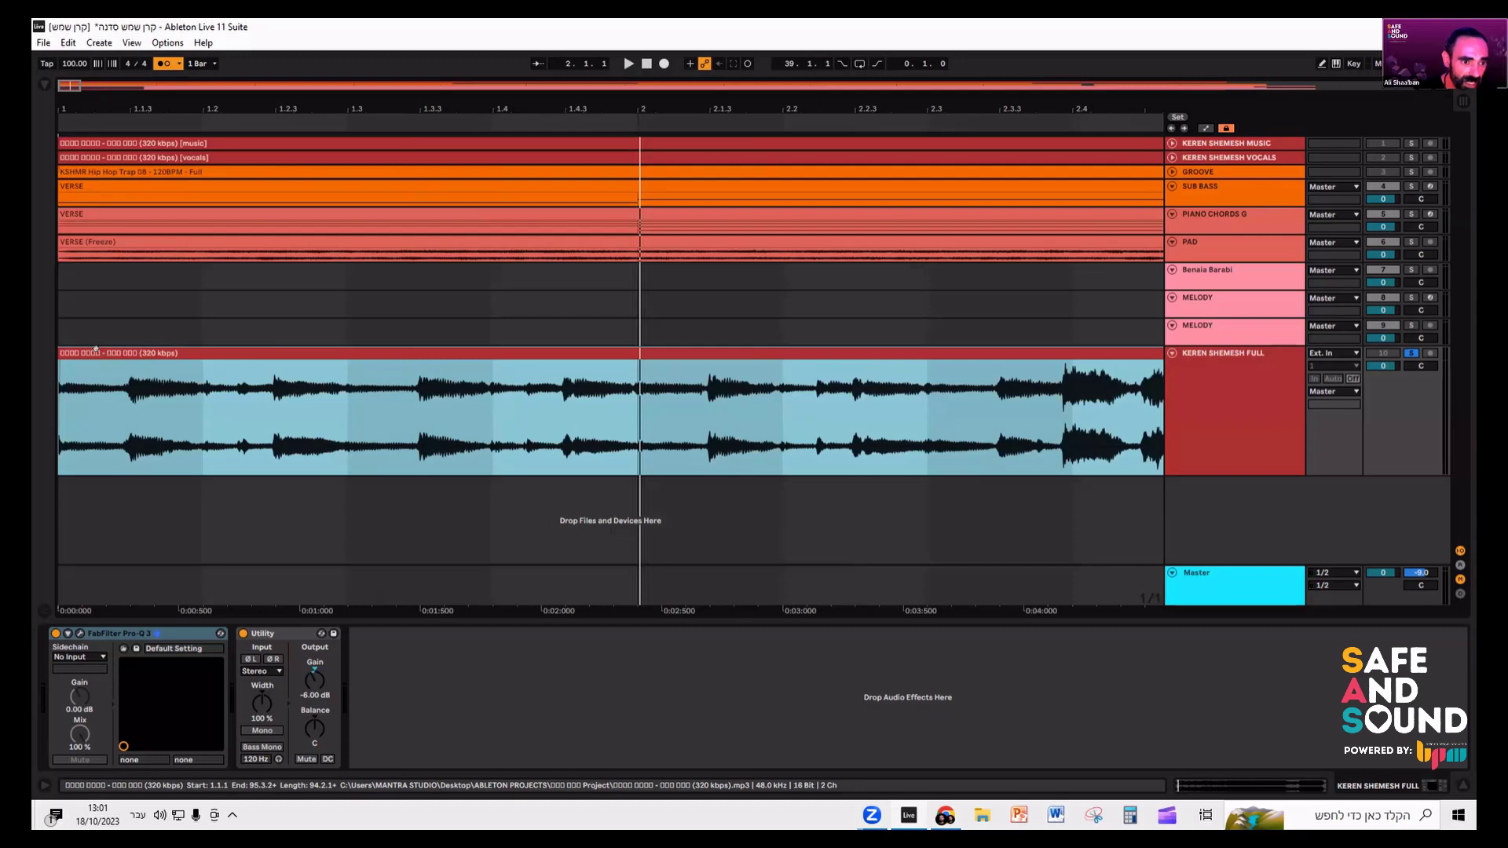
drag(96, 349, 132, 357)
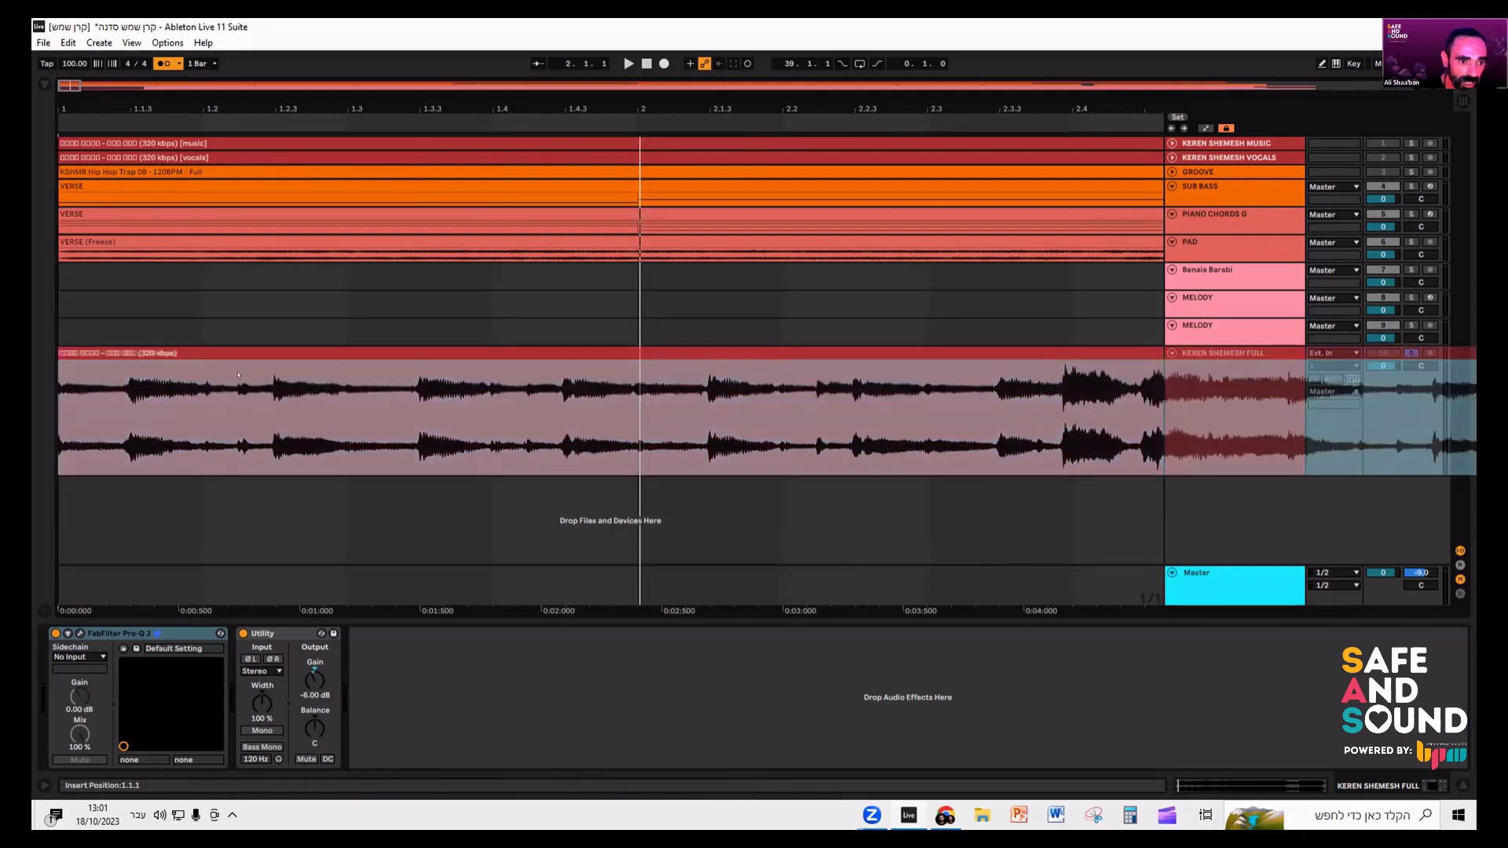
drag(238, 375, 203, 370)
scroll(202, 370, down, 3)
key(ctrl+z)
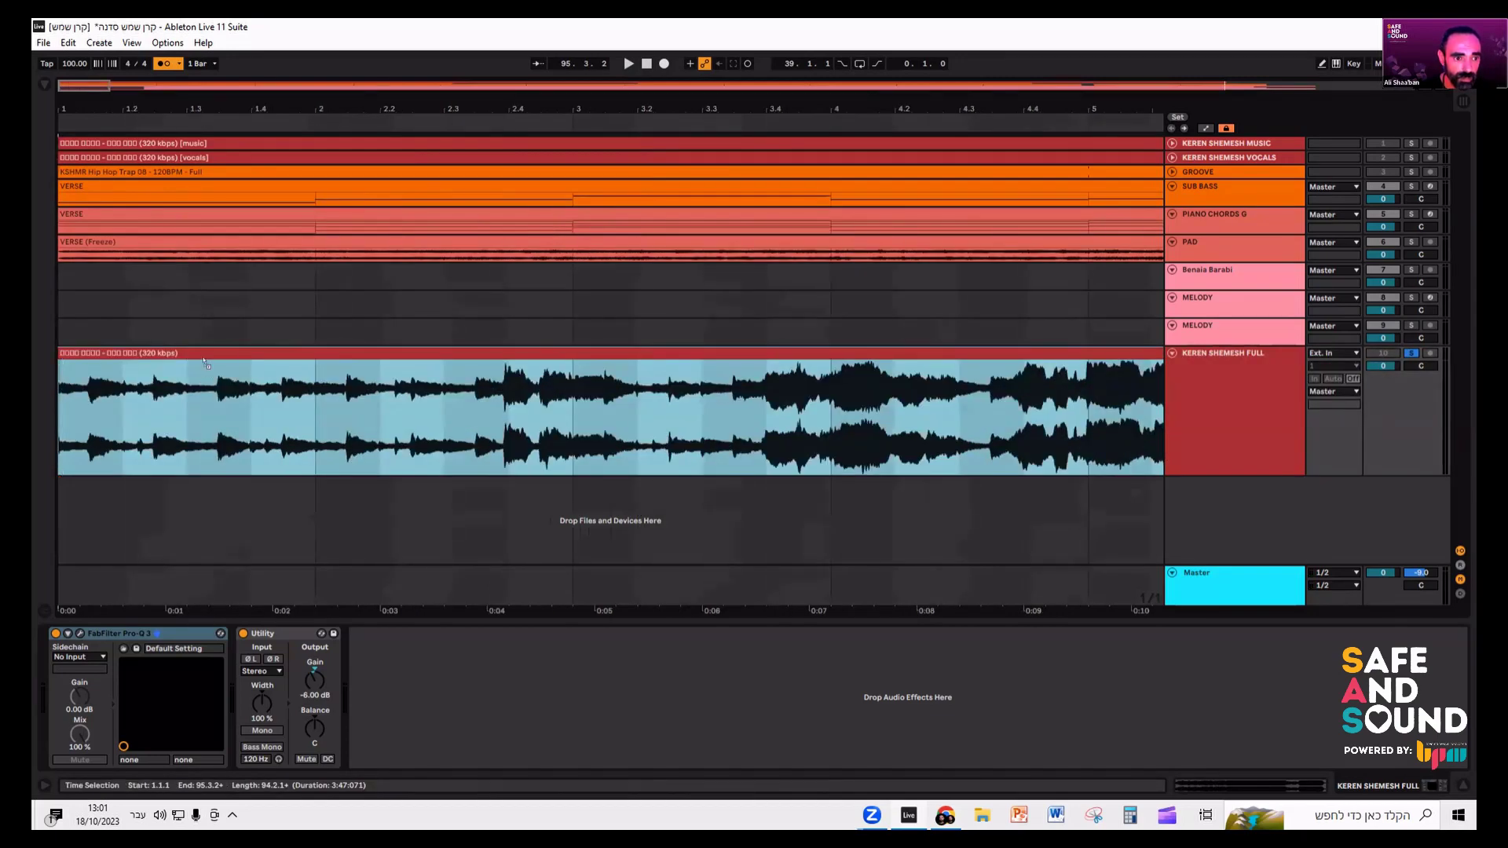
key(ctrl+z)
key(ctrl+z)
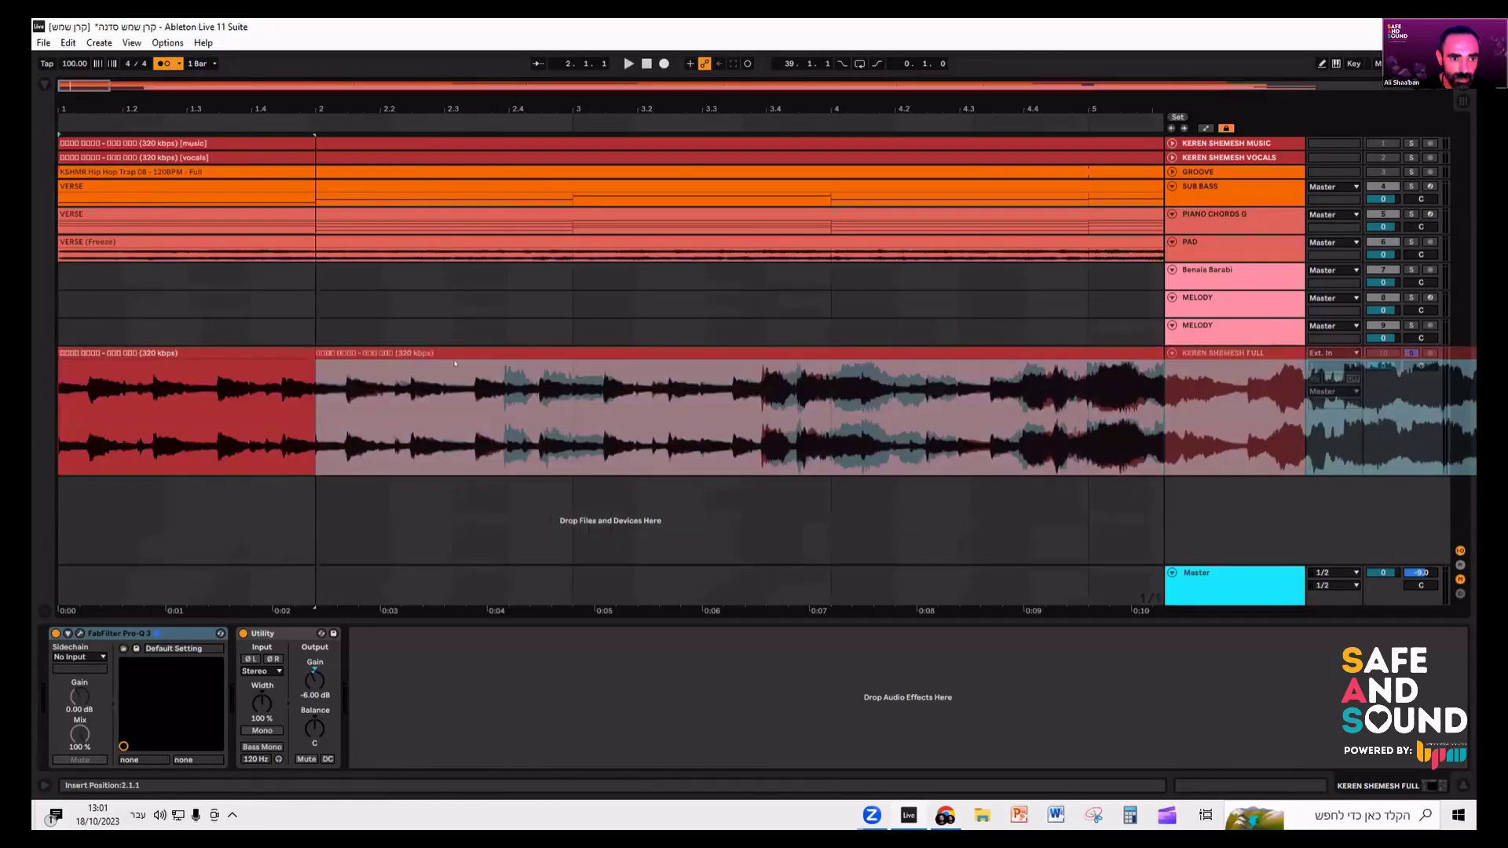
key(ctrl+z)
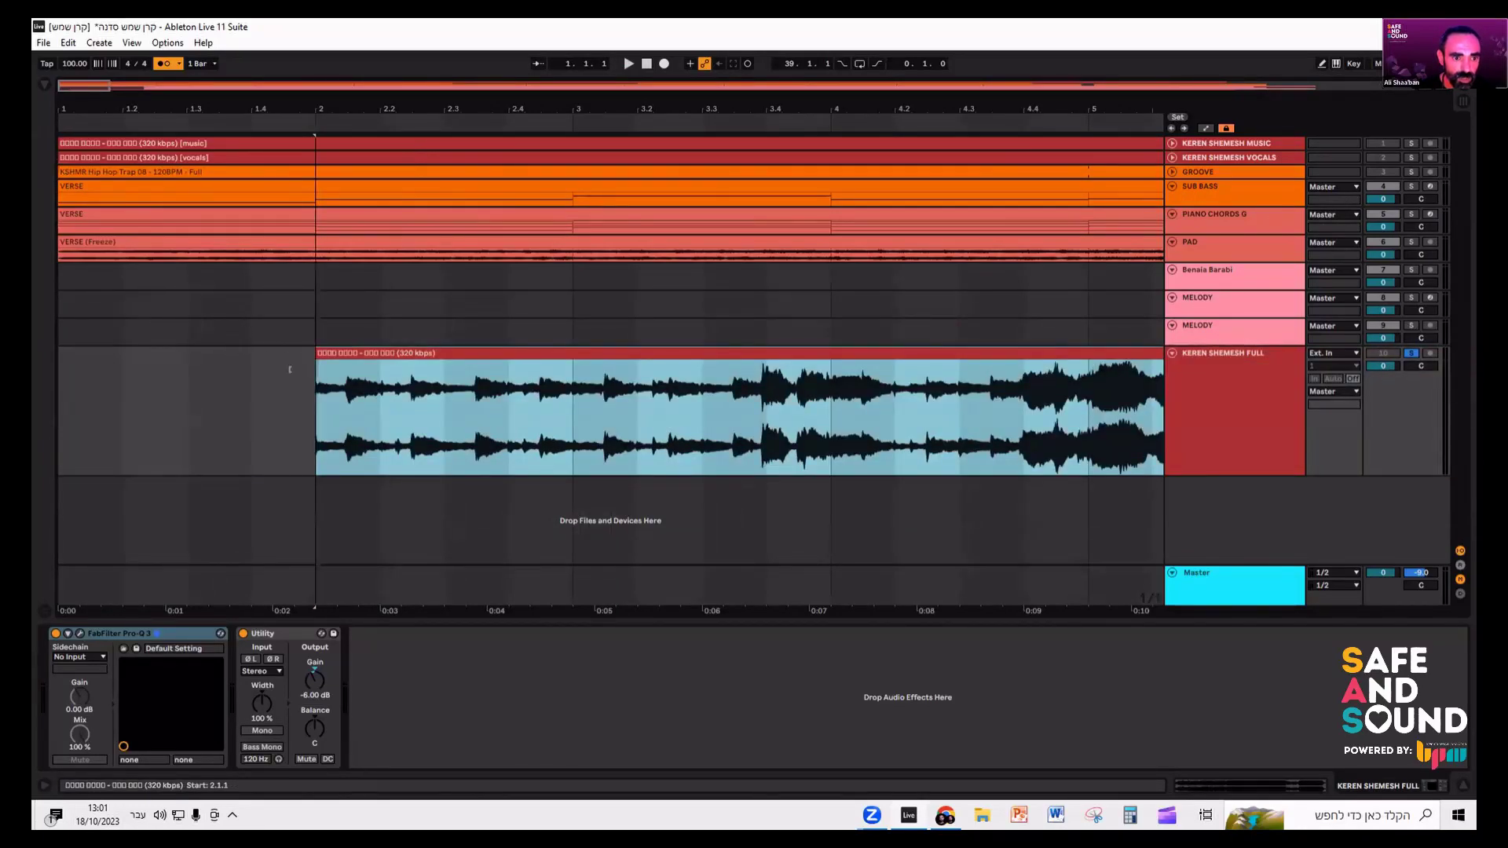
key(minus)
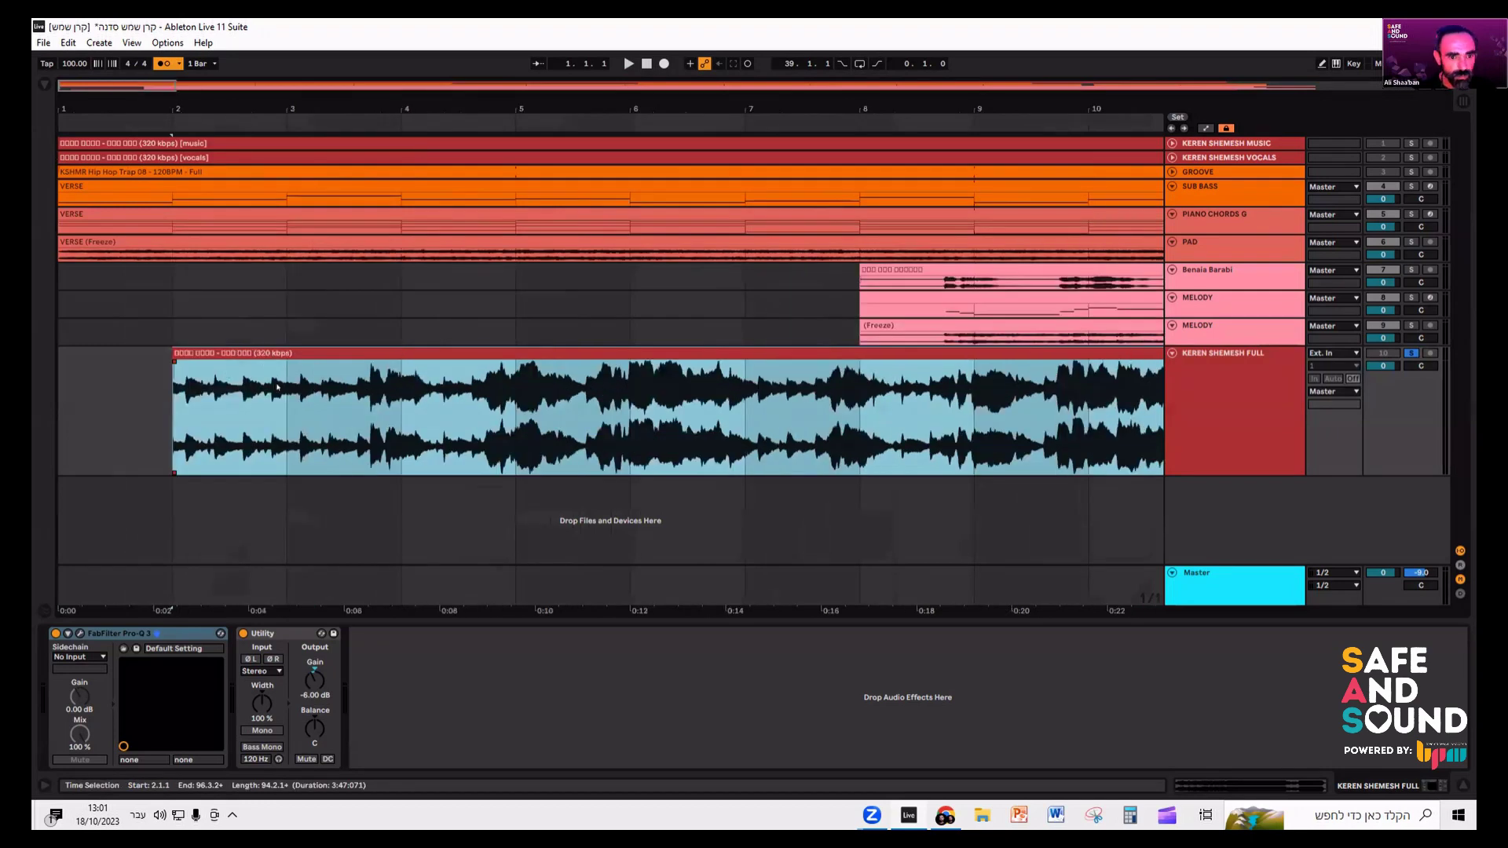
- Try the full song clip with its start at 2.4.2 and its audio at bar 3, and return it to bar 1
drag(237, 370, 157, 369)
key(minus)
key(plus)
key(plus)
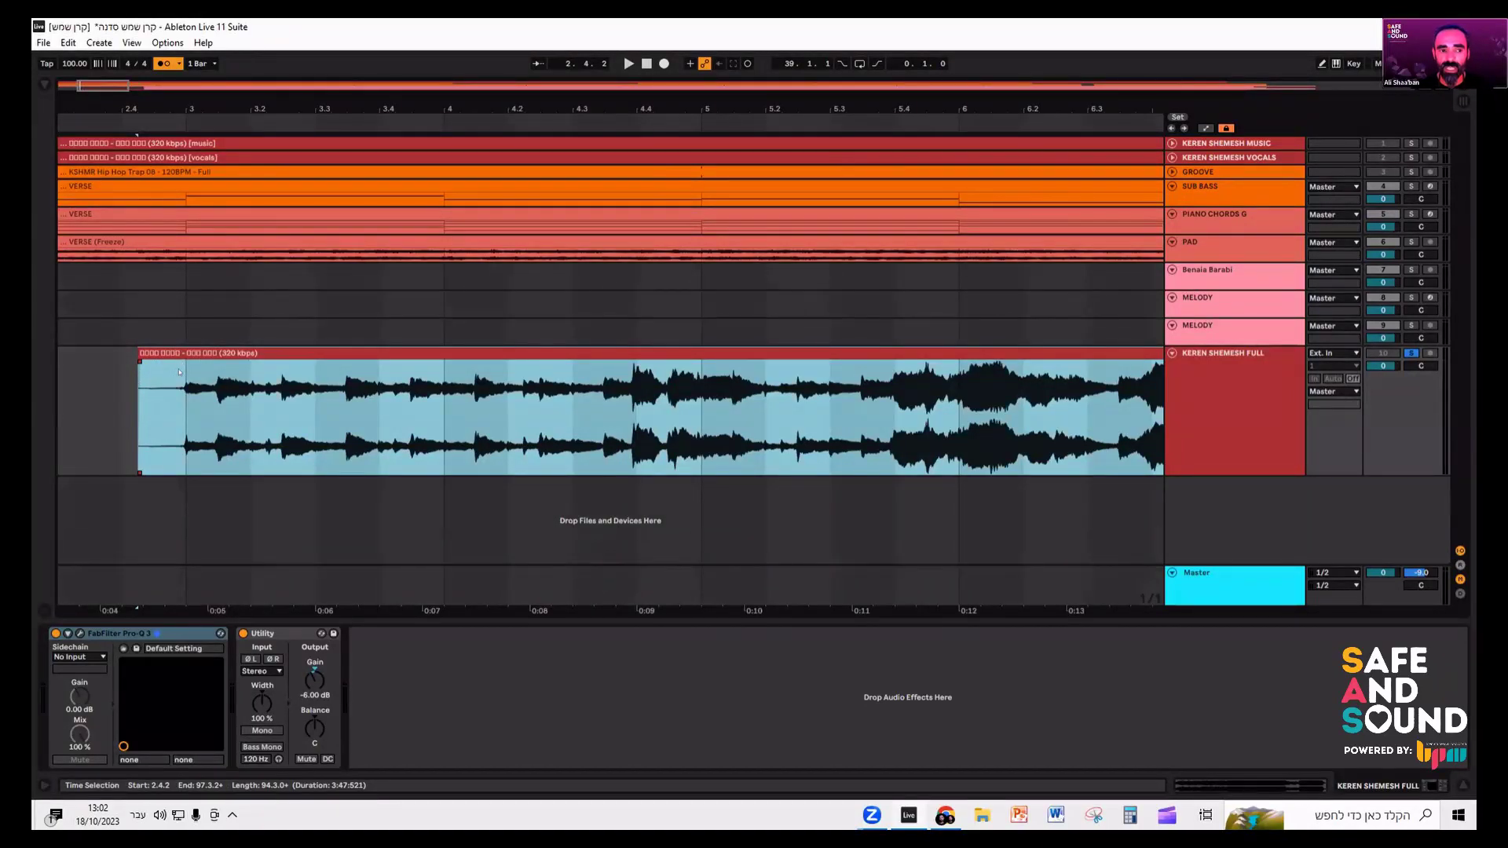
key(minus)
key(minus)
key(minus)
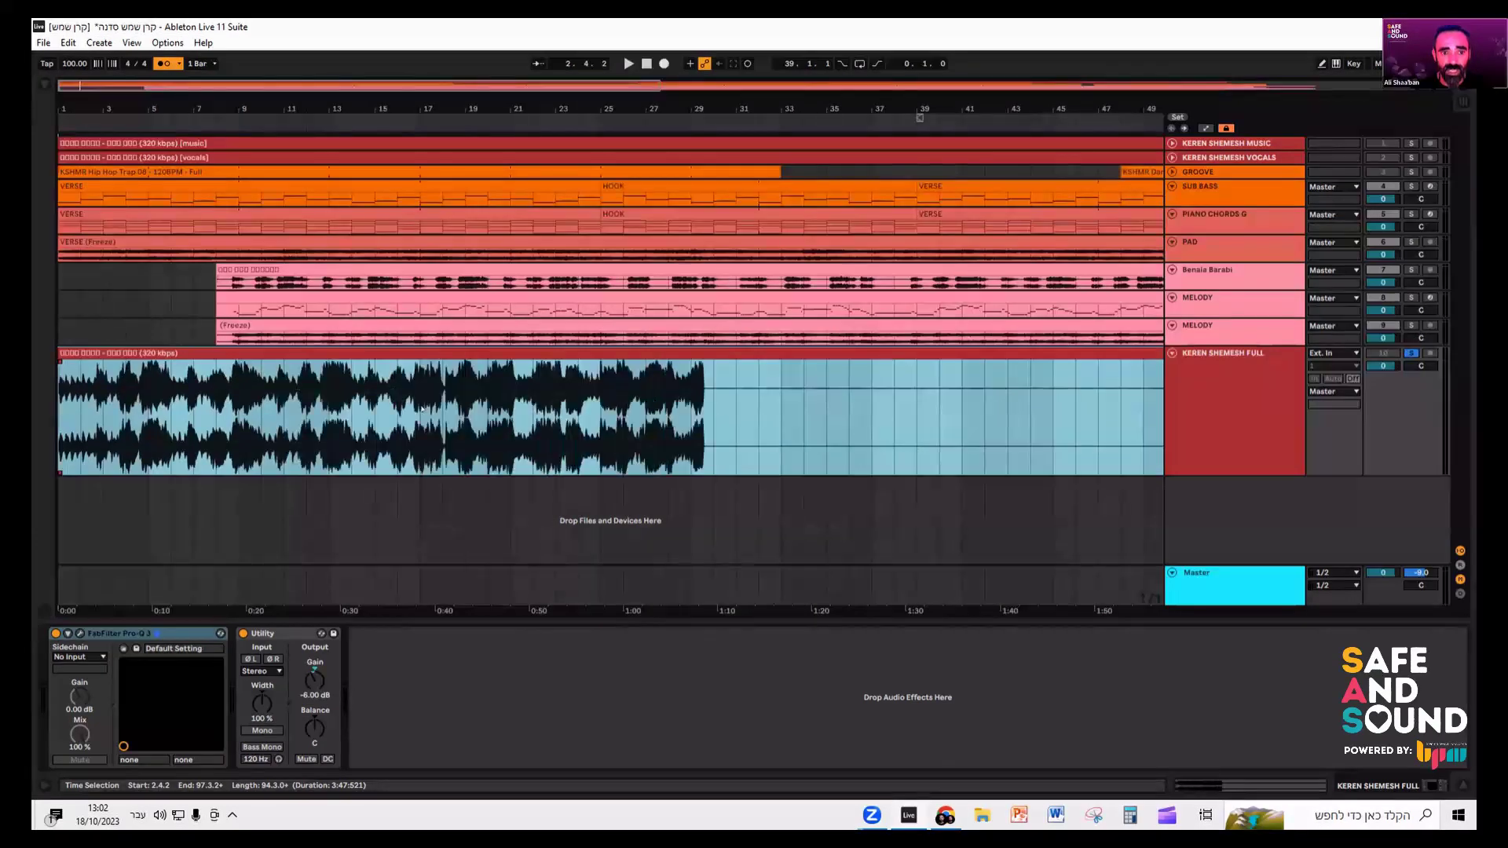
click(235, 205)
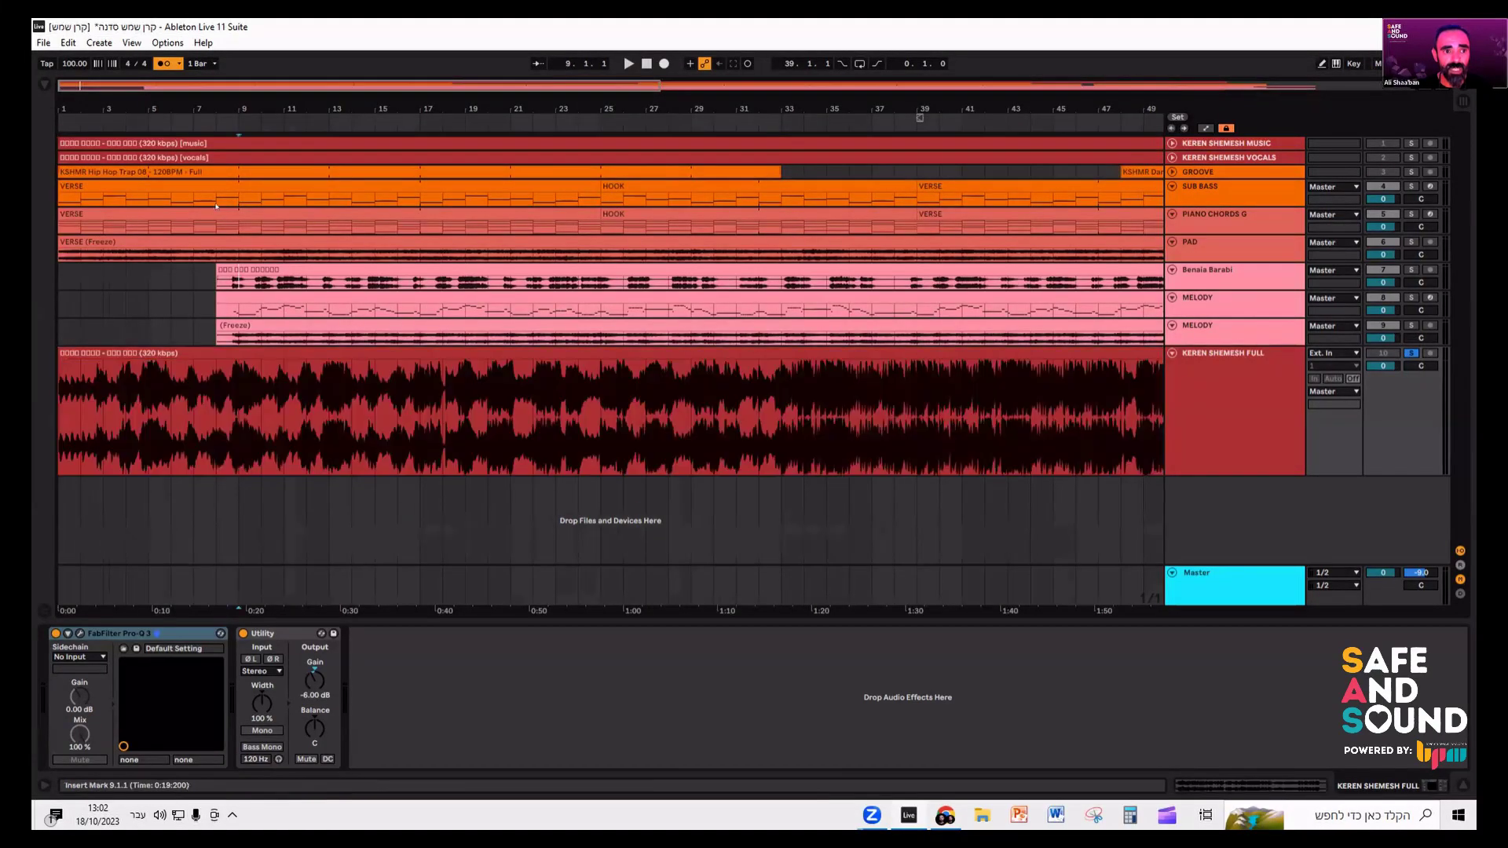
click(94, 350)
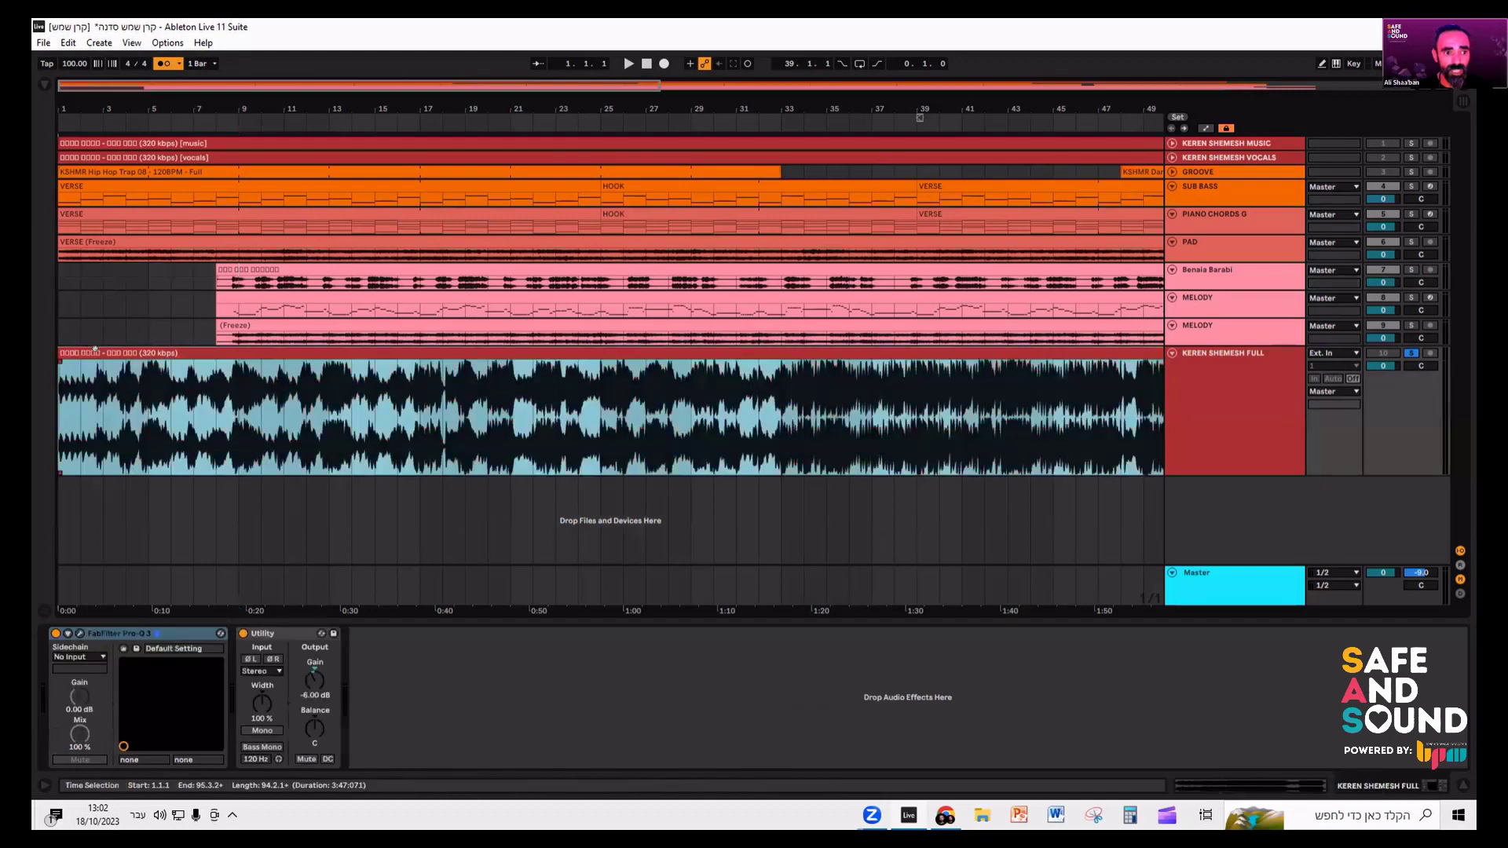
key(space)
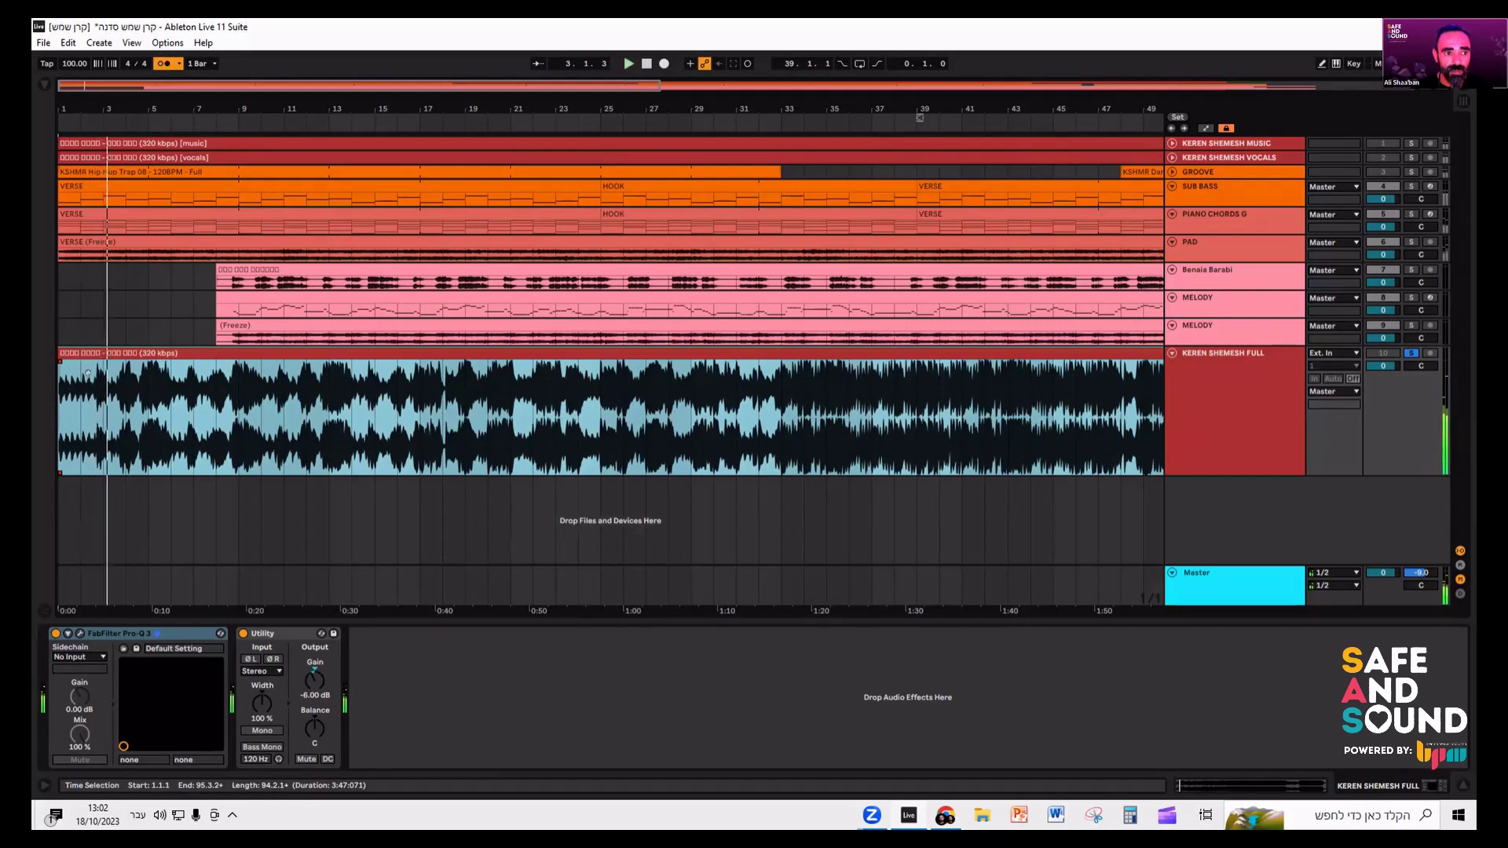
click(97, 370)
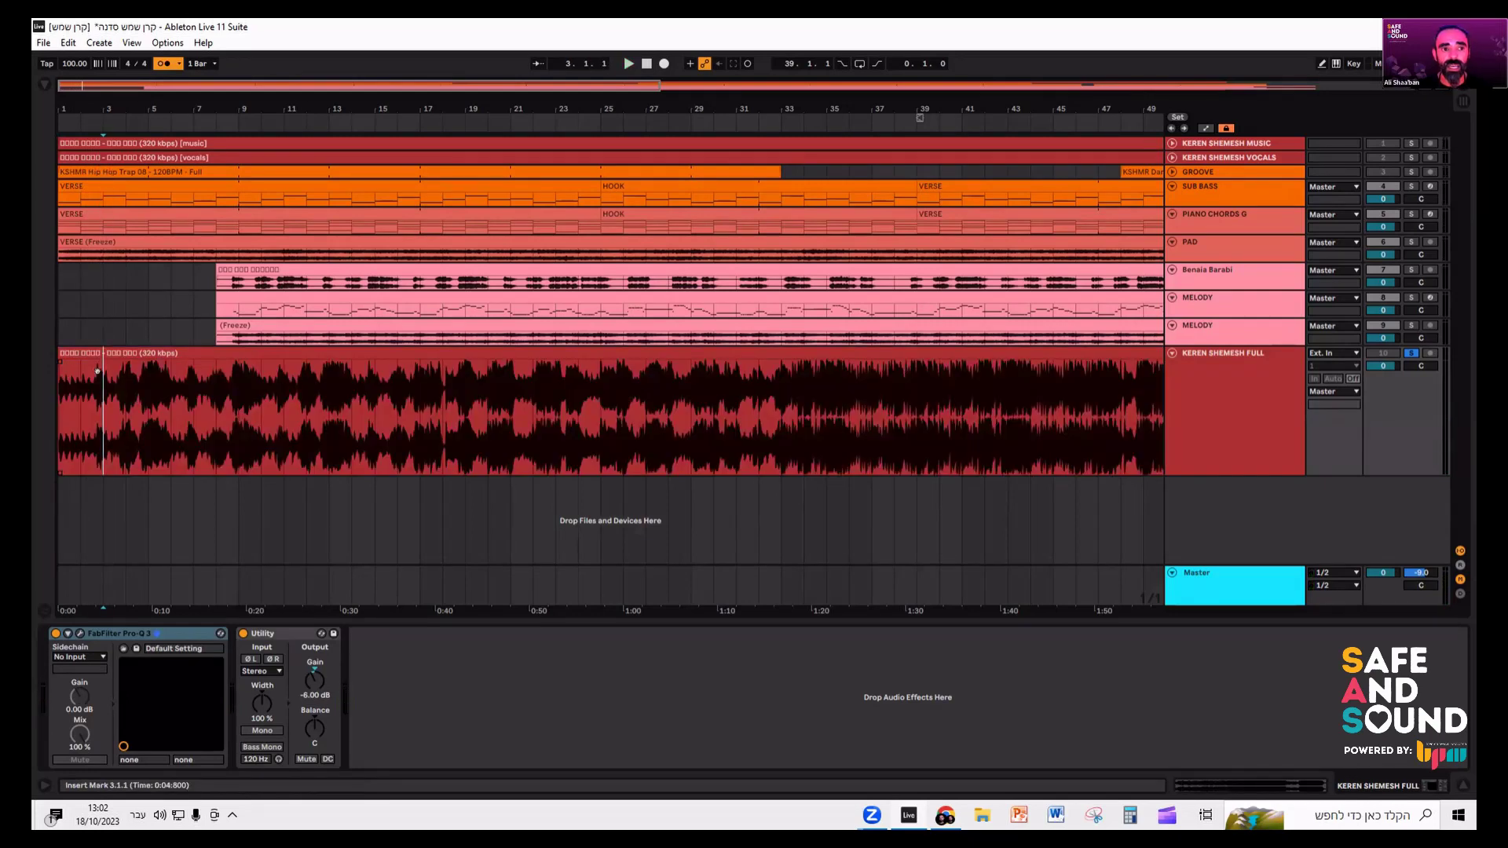
- Move the full song clip to start at bar 7 and place the playback start at bar 9
drag(107, 370, 203, 371)
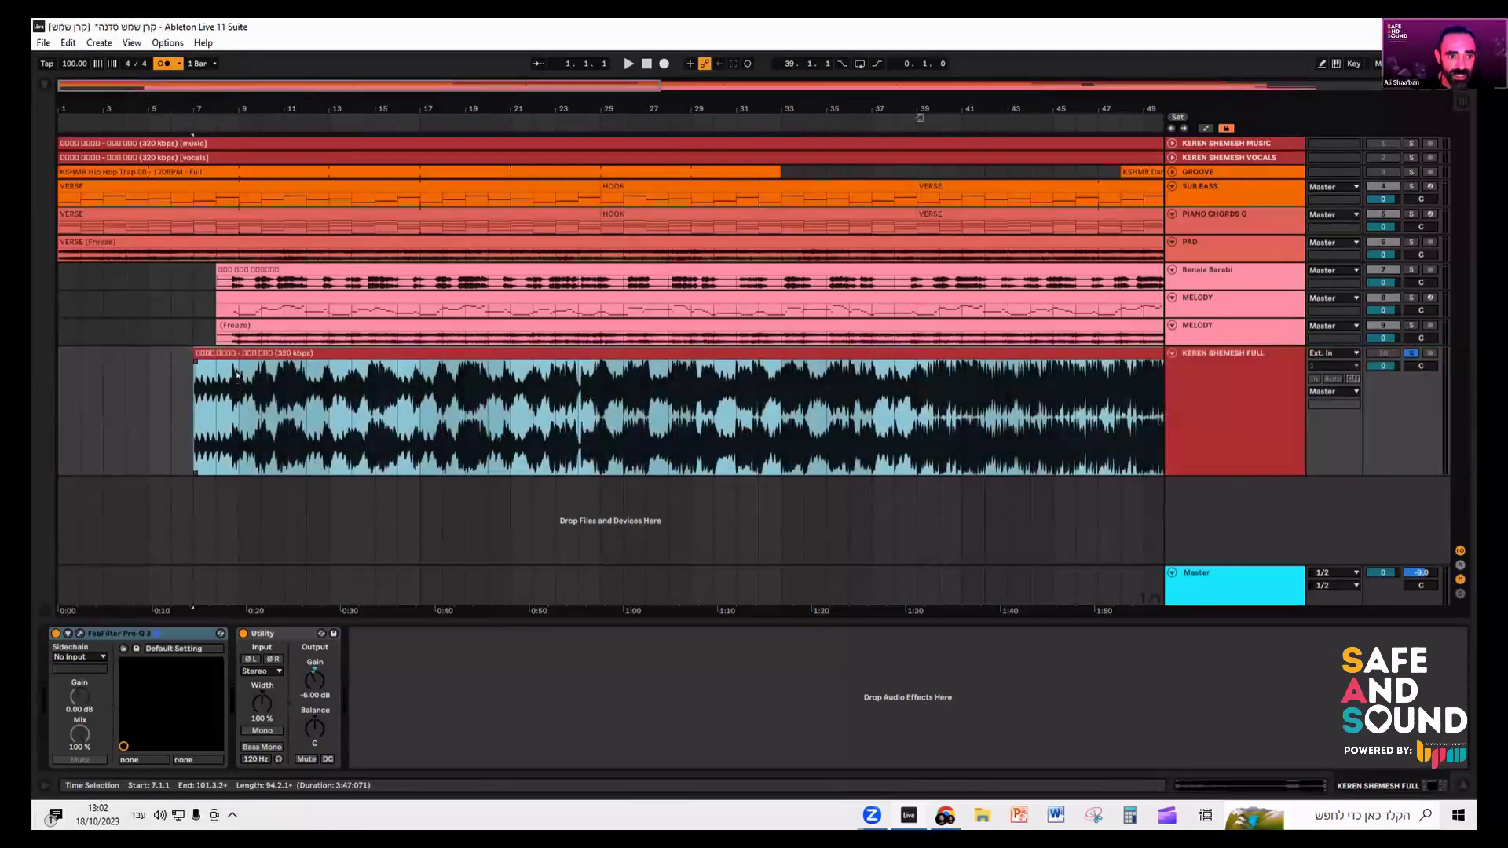
scroll(237, 374, up, 3)
scroll(237, 374, up, 3)
click(237, 382)
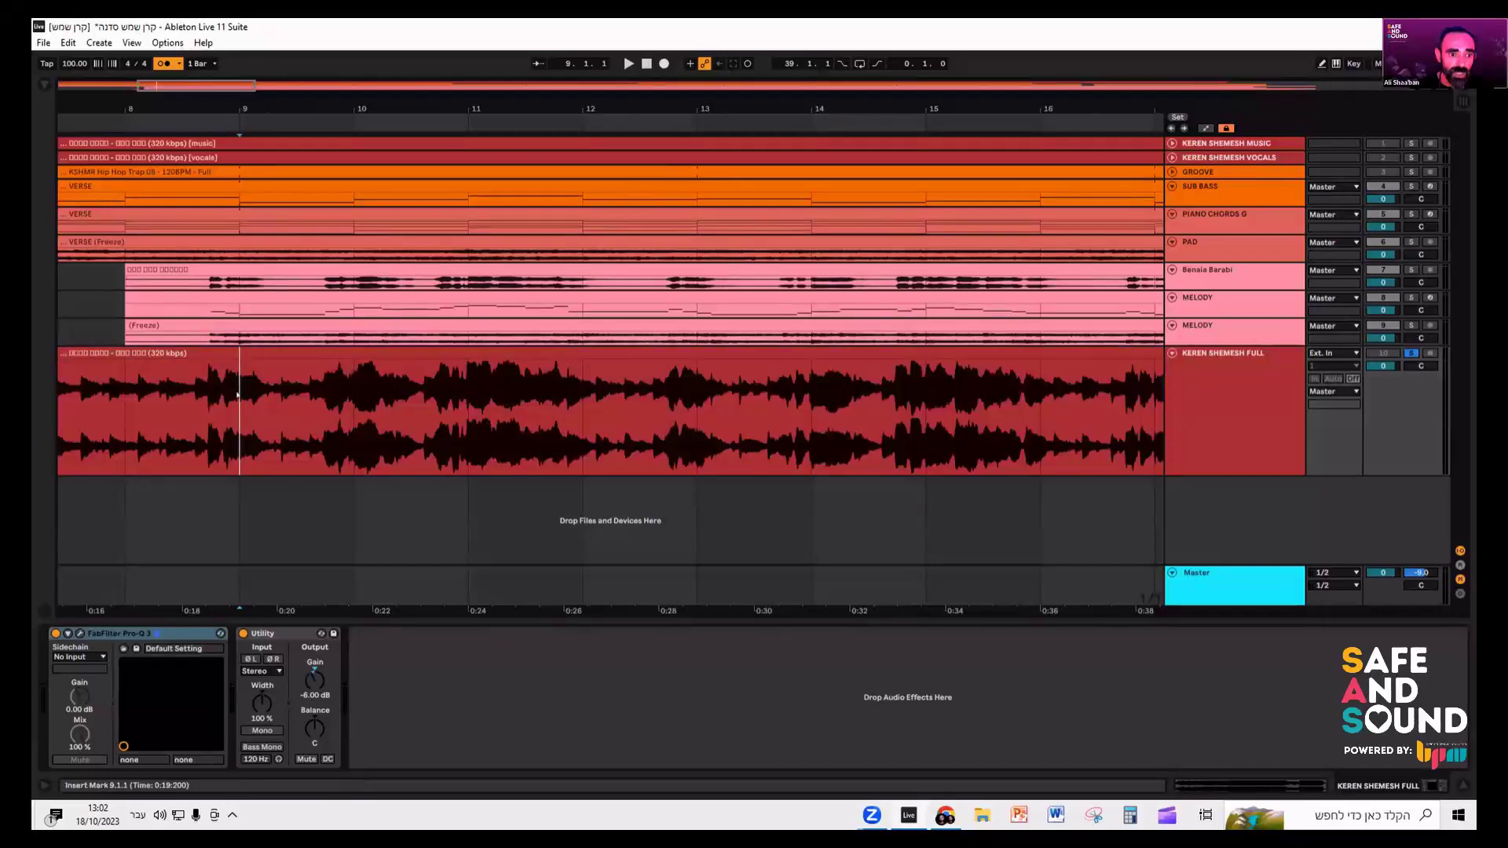
scroll(217, 395, down, 3)
scroll(133, 361, down, 5)
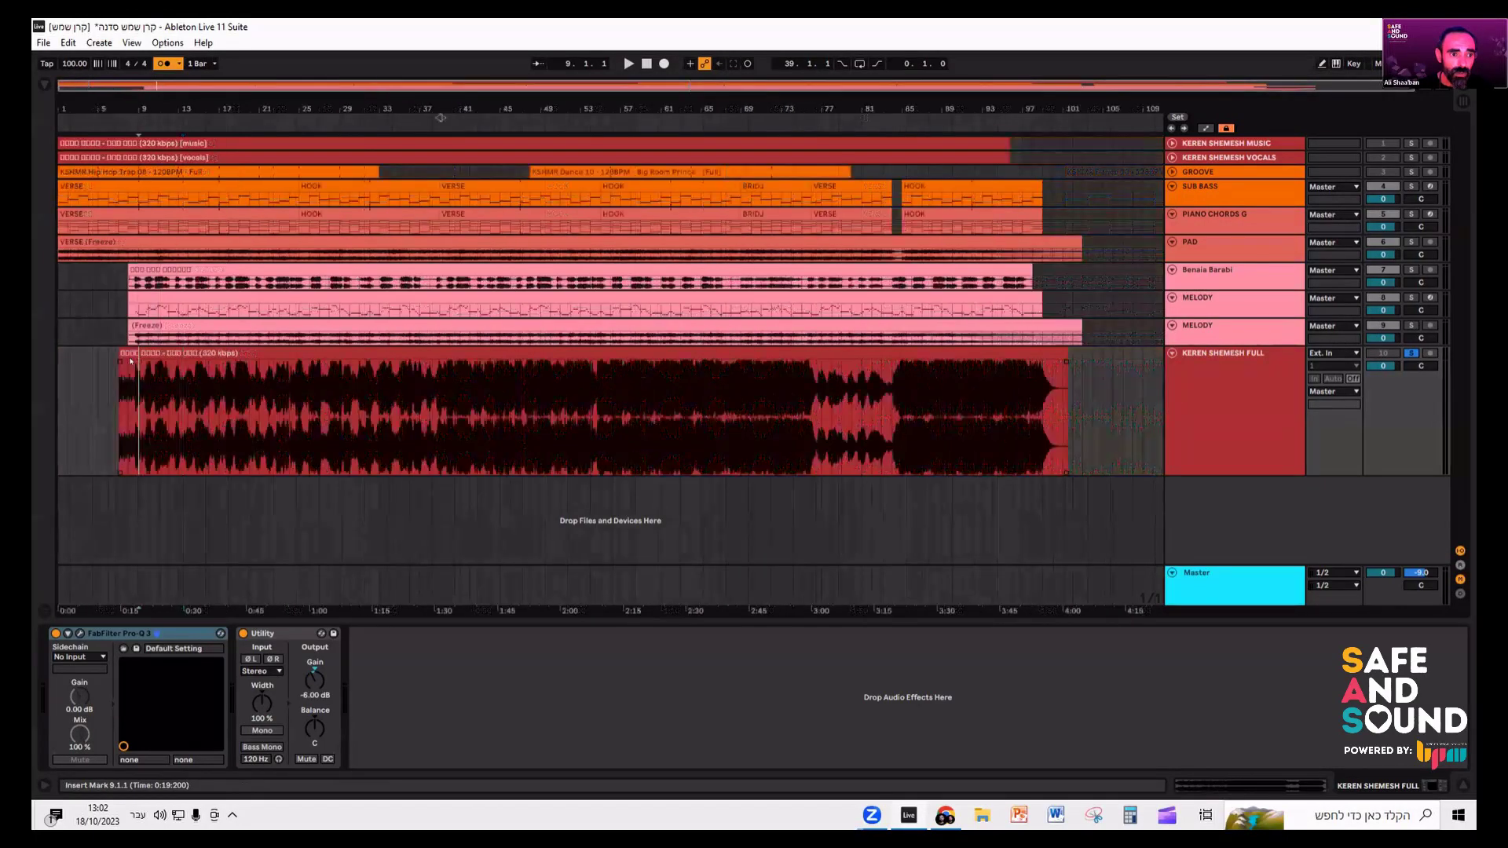
scroll(140, 362, up, 3)
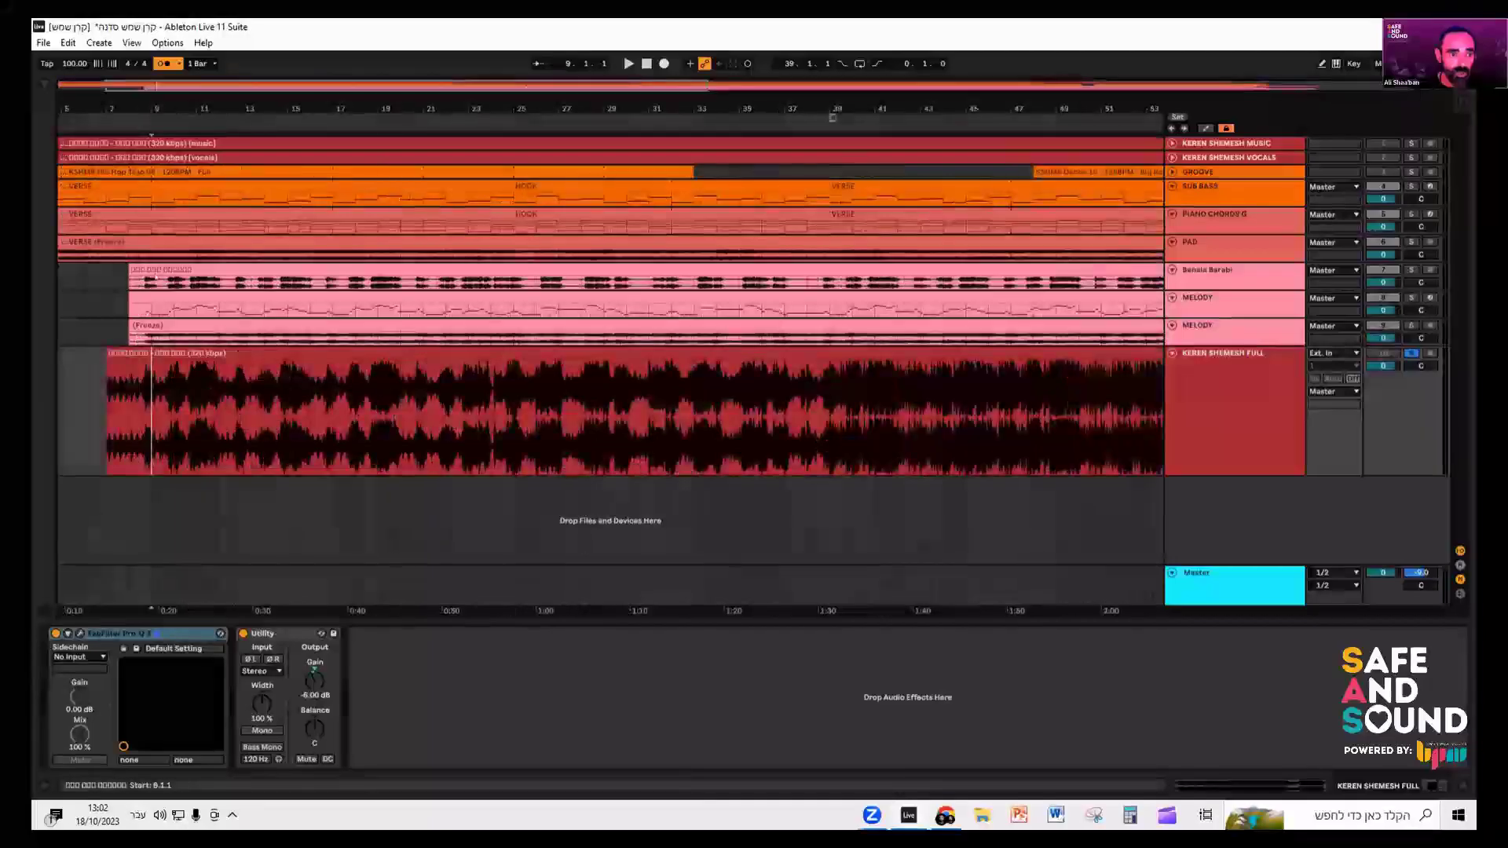
- Solo the Benaia Barabi track, play it from bar 9, and extend the full song clip's start to 6.4.2
click(1414, 269)
key(space)
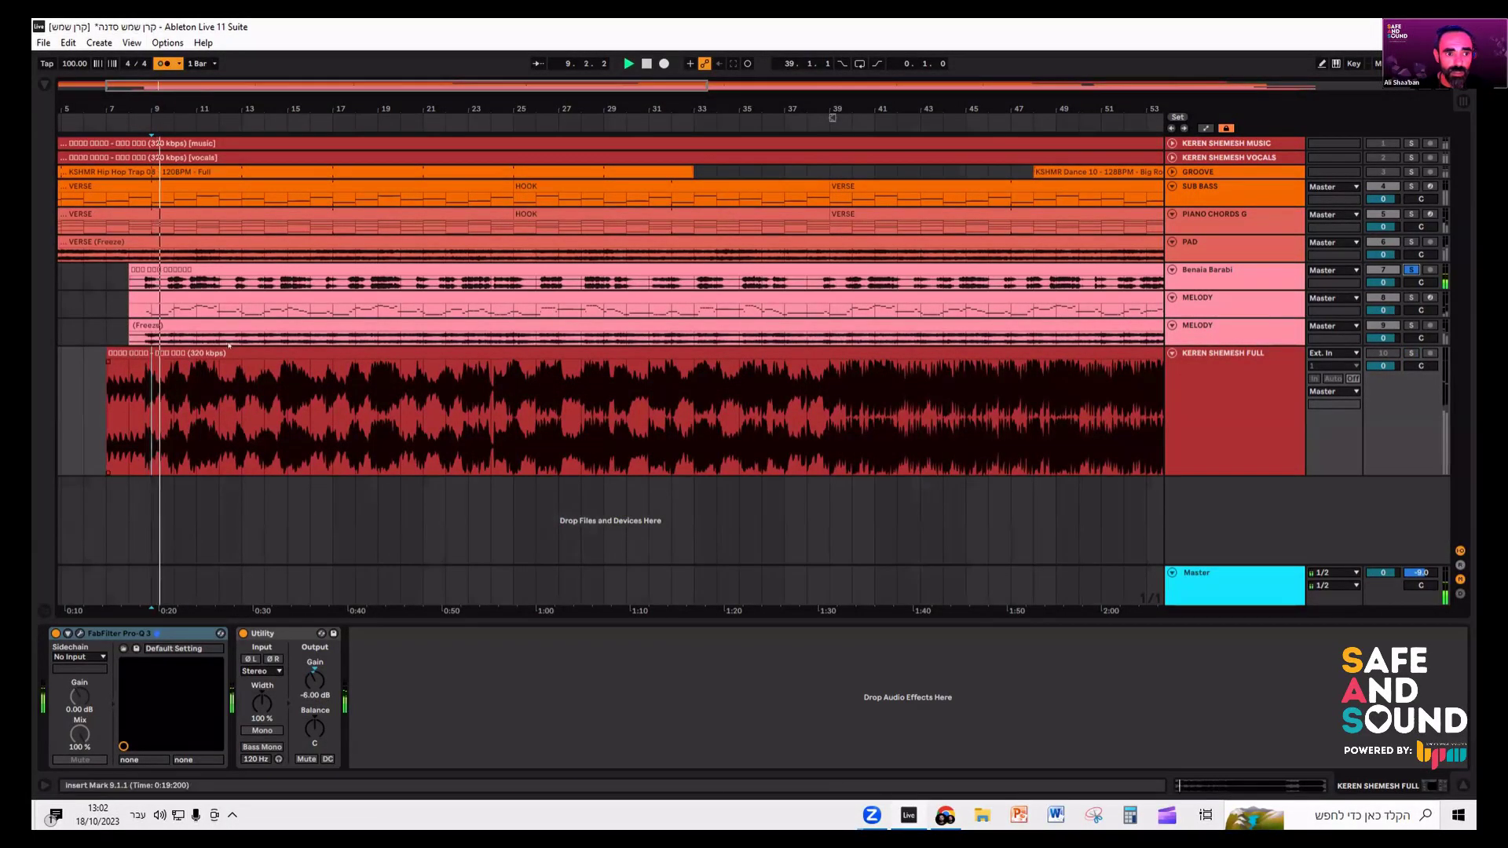
key(plus)
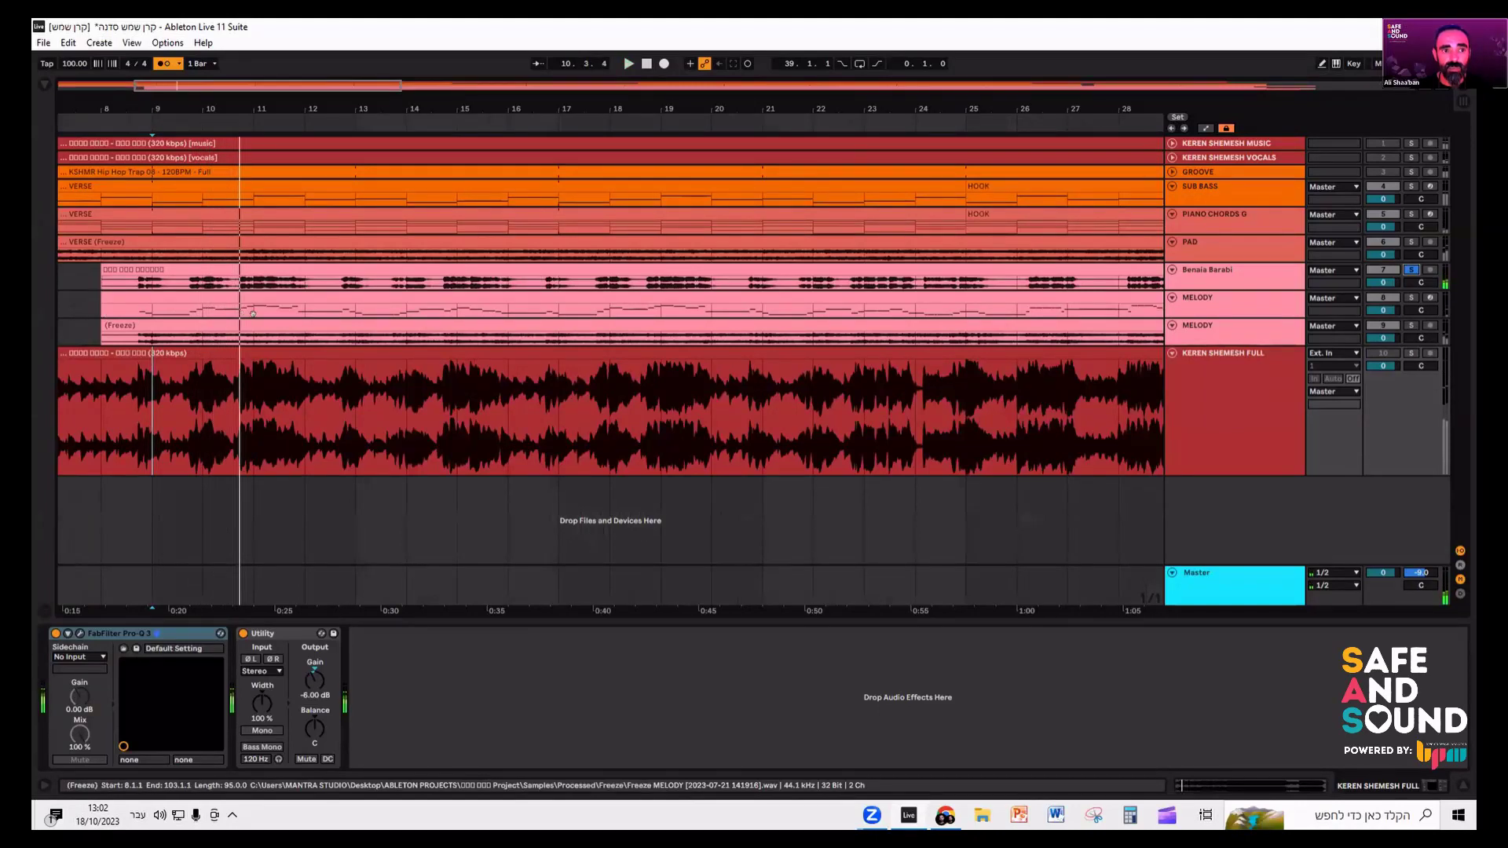
key(minus)
key(minus)
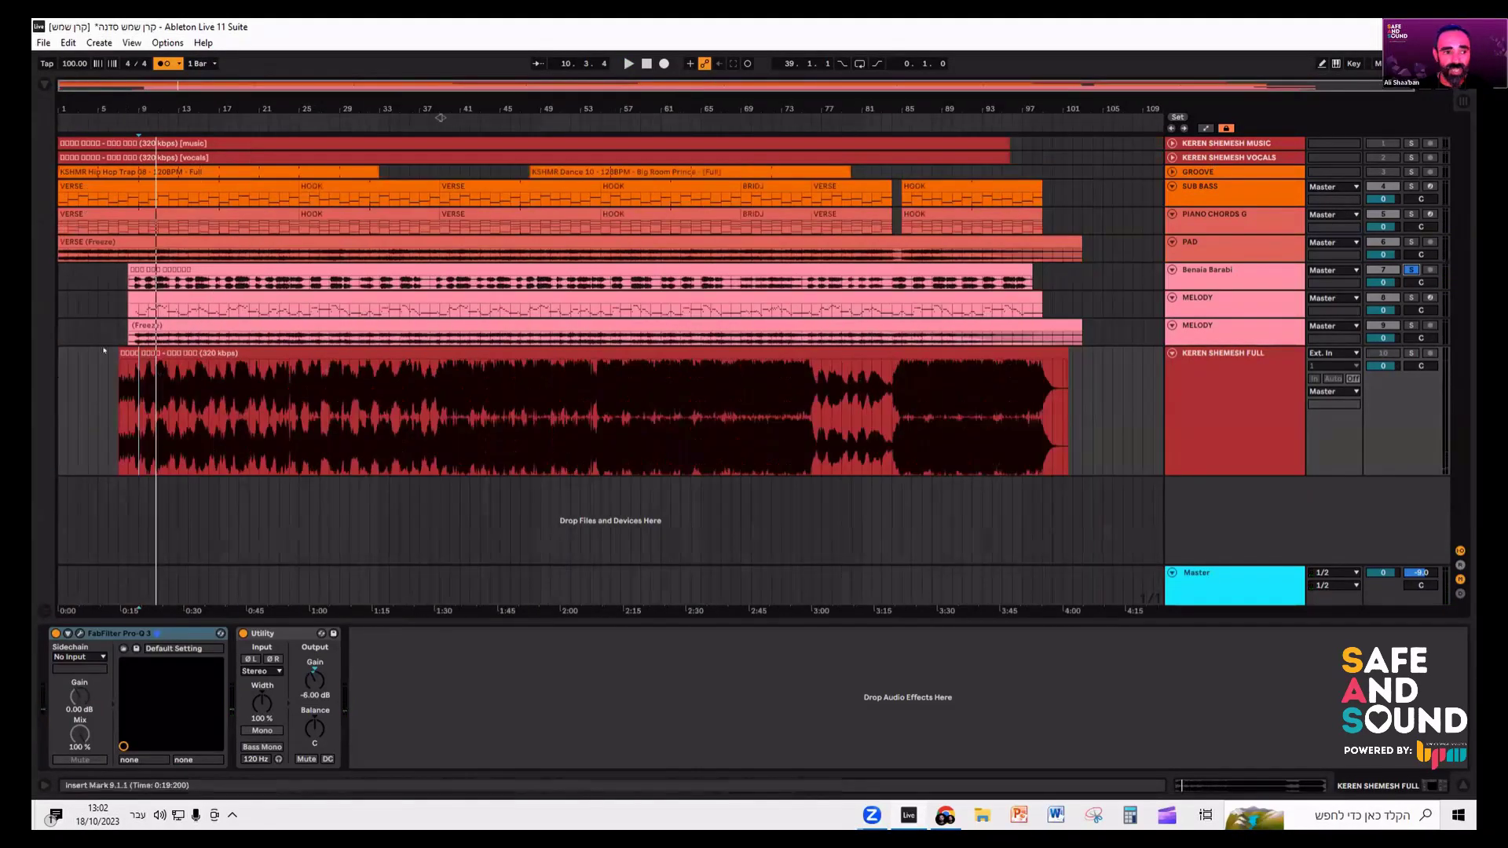
click(119, 352)
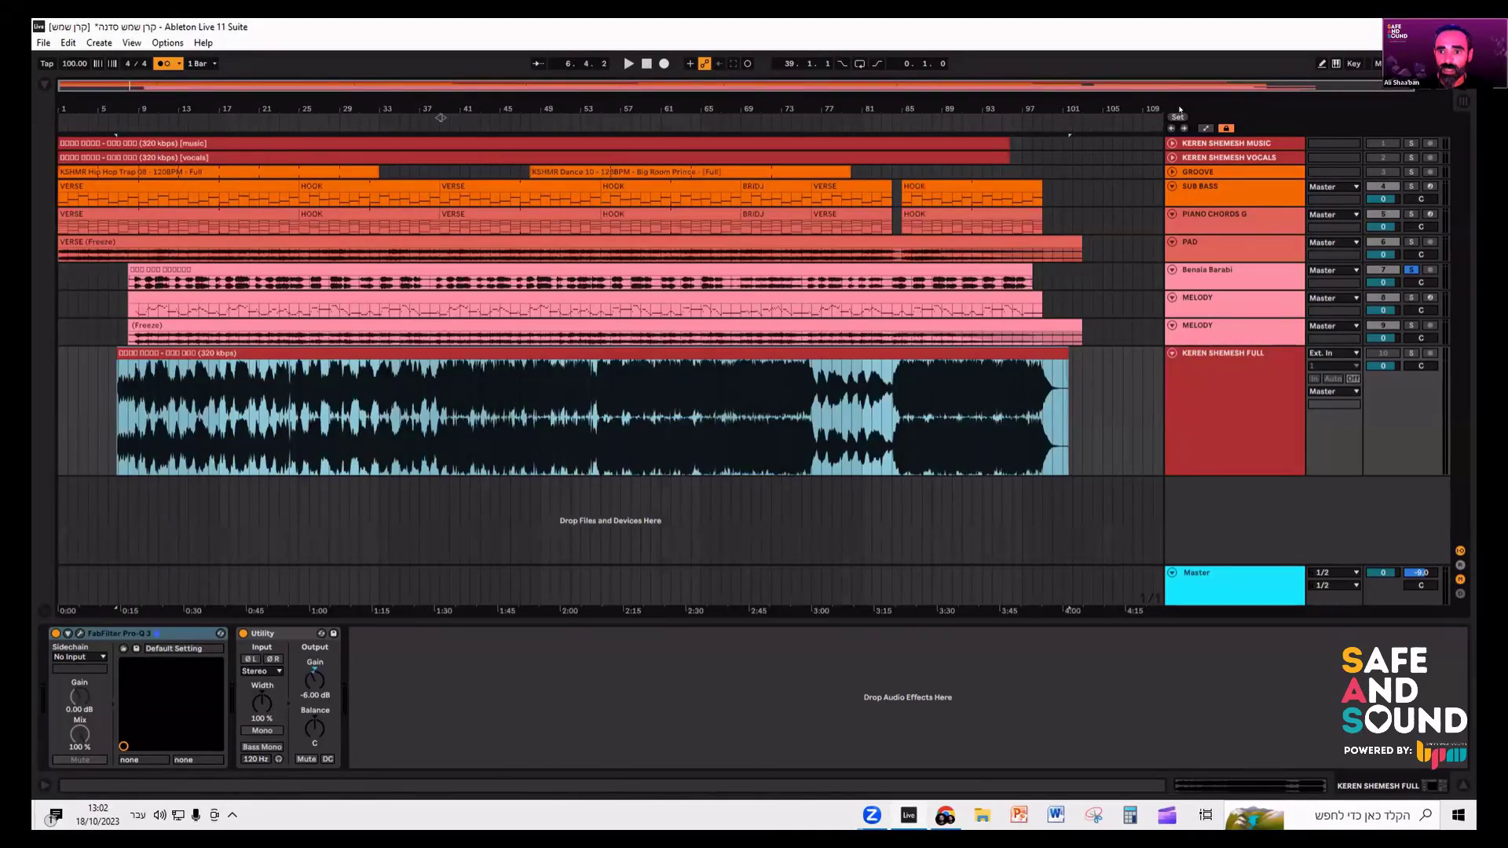
click(1203, 156)
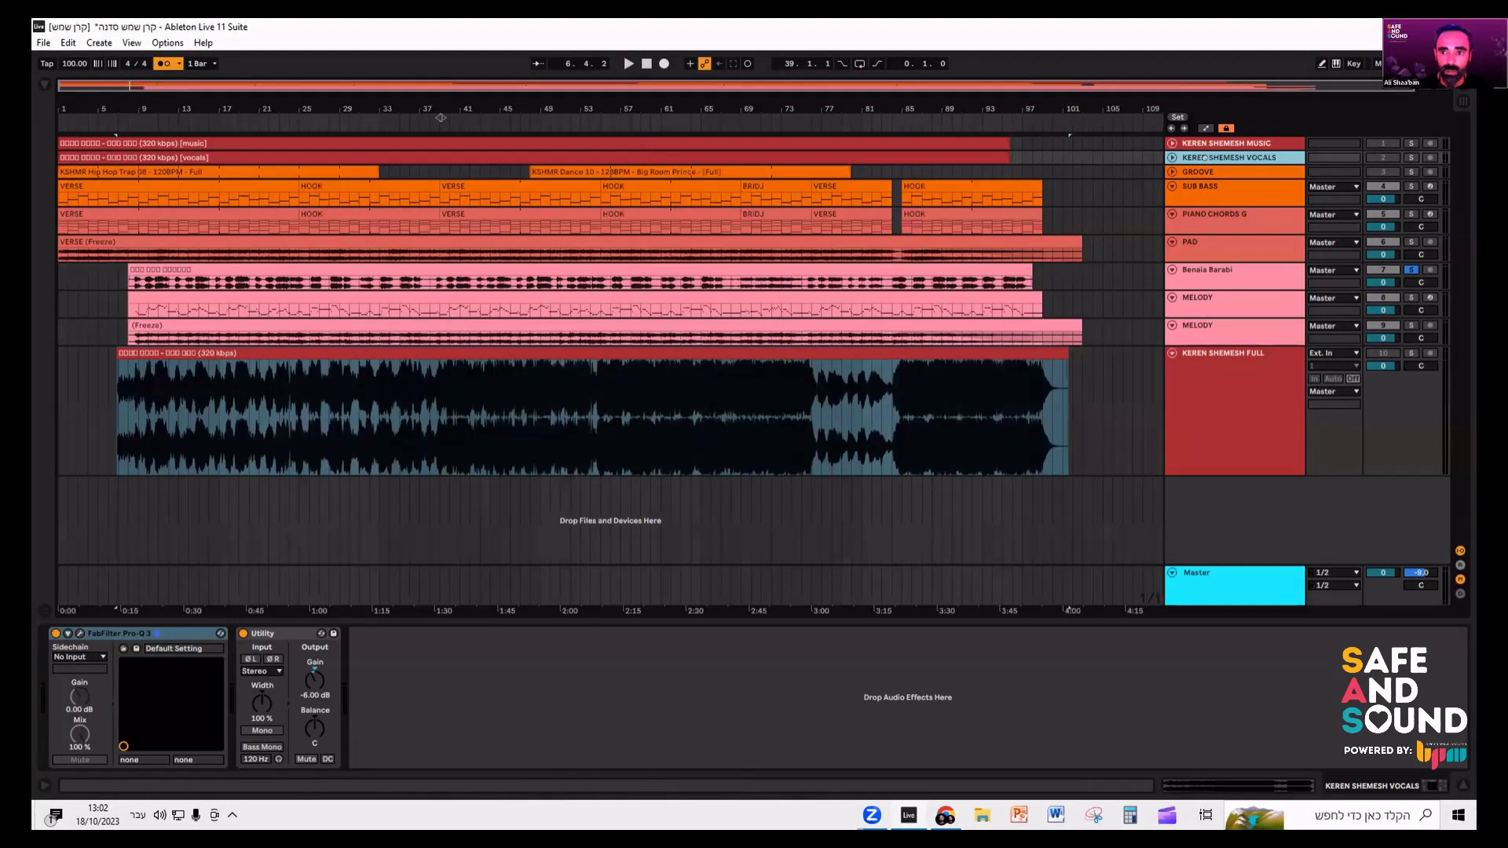
drag(1203, 156, 1210, 471)
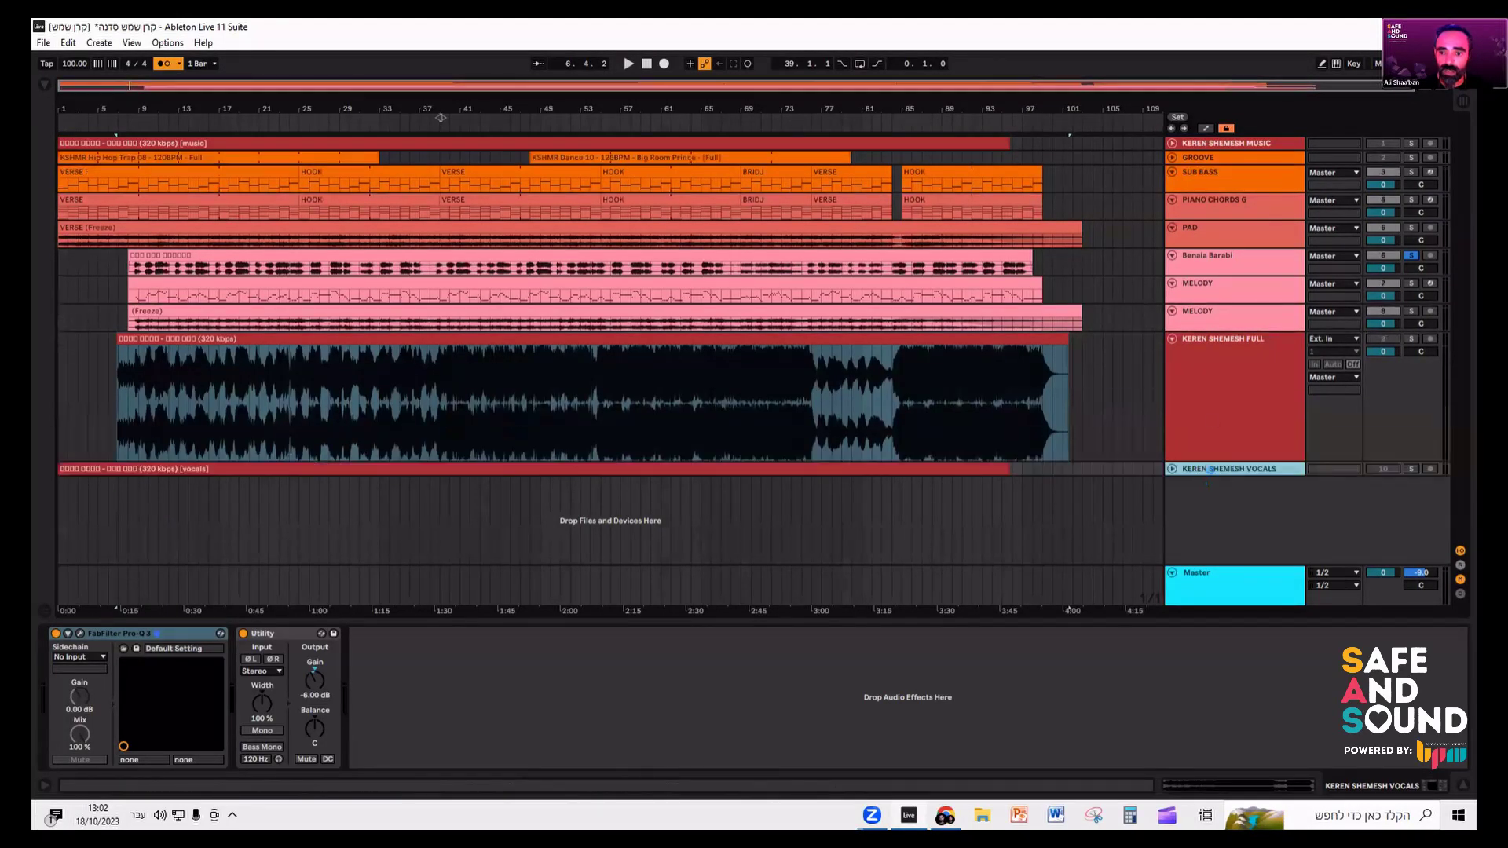
click(1172, 469)
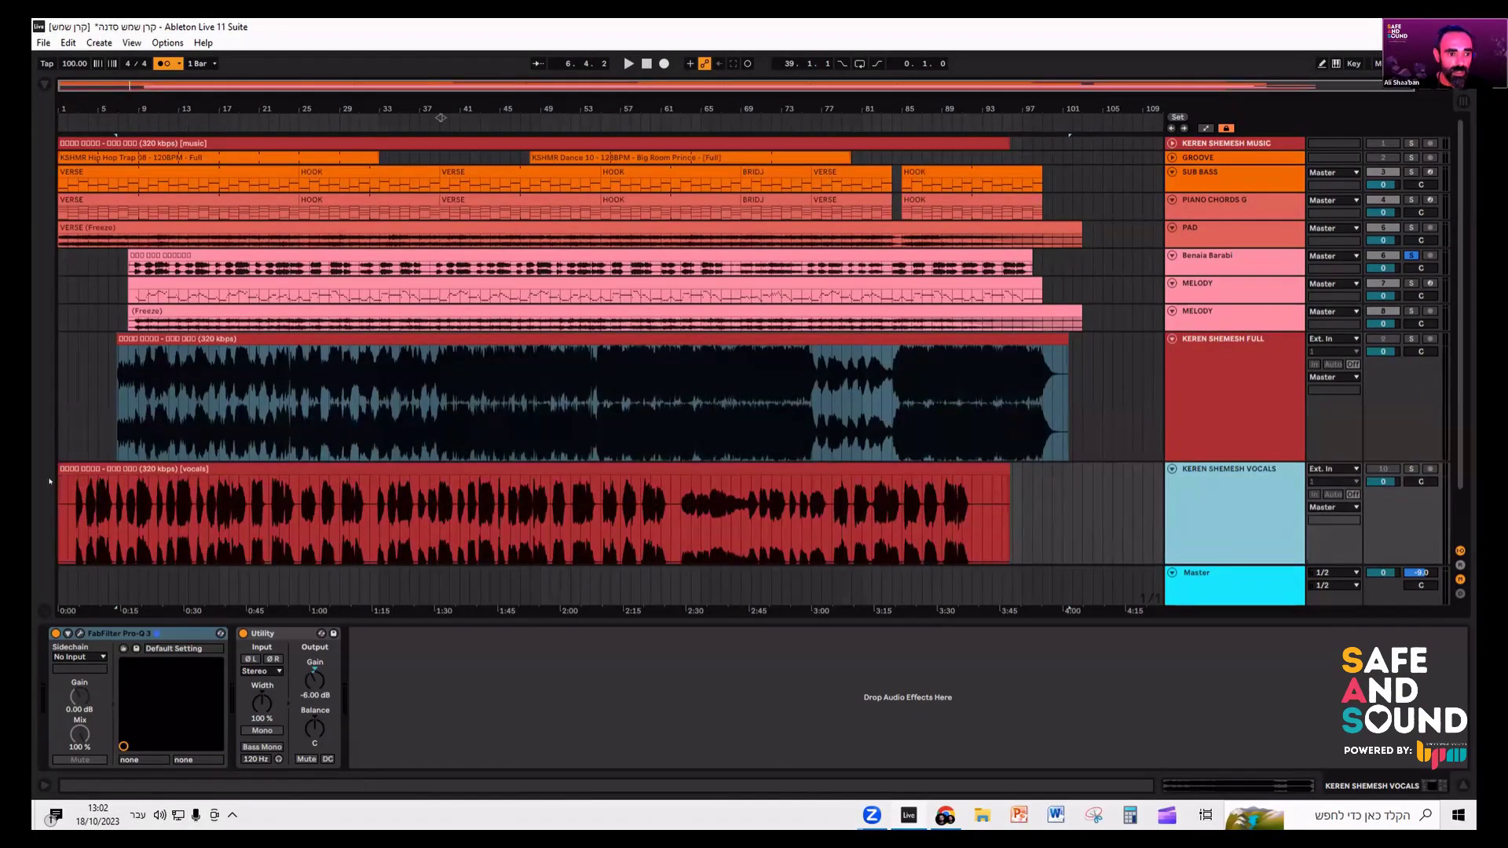
- Move the clip on the KEREN SHEMESH VOCALS track to start at bar 7
click(73, 467)
key(Right)
key(Right)
key(Right)
key(Right)
key(Right)
key(Right)
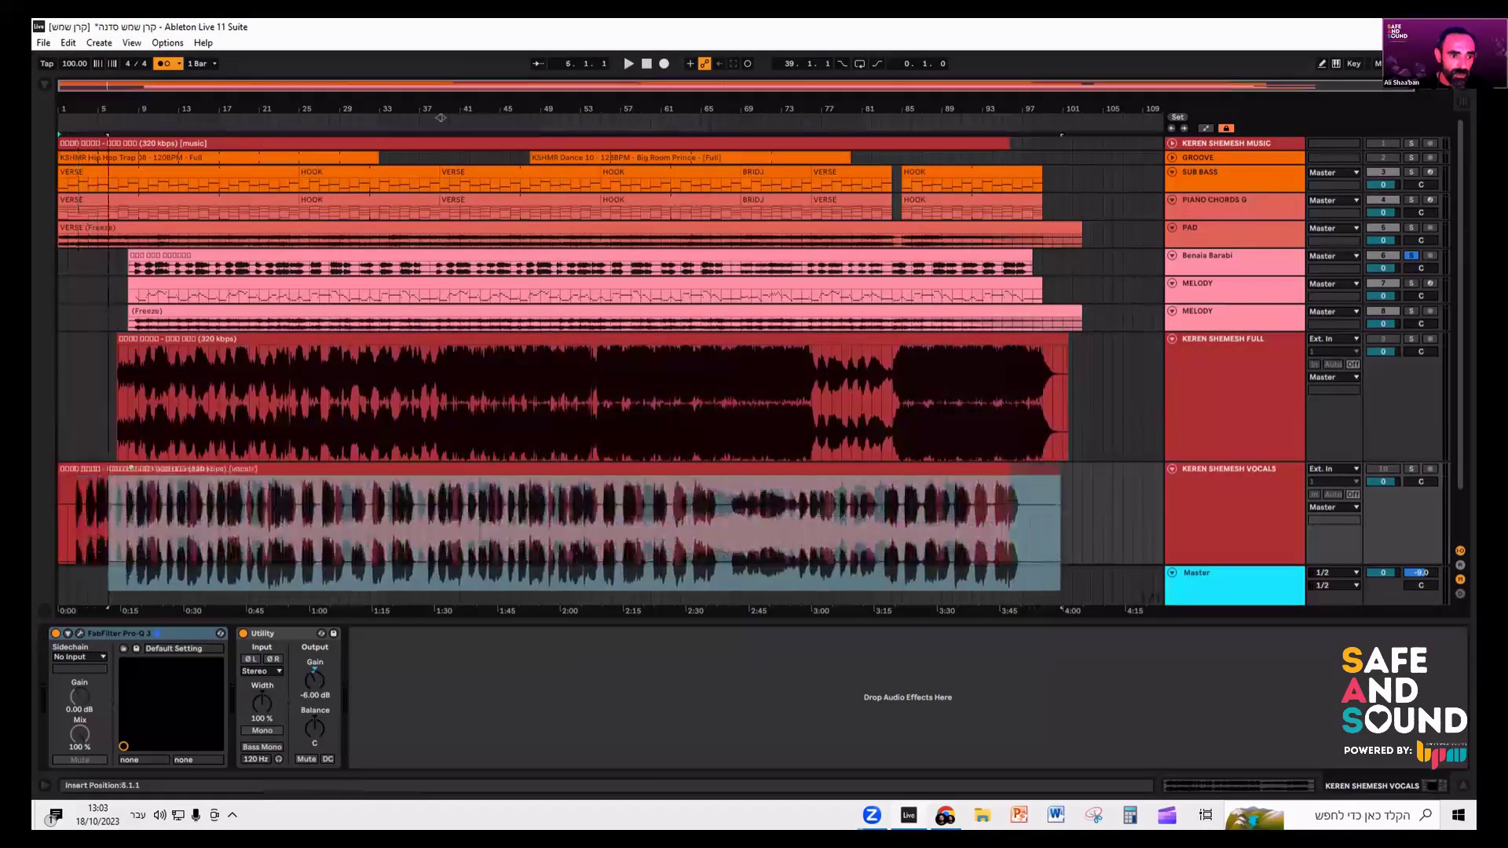
scroll(98, 456, up, 3)
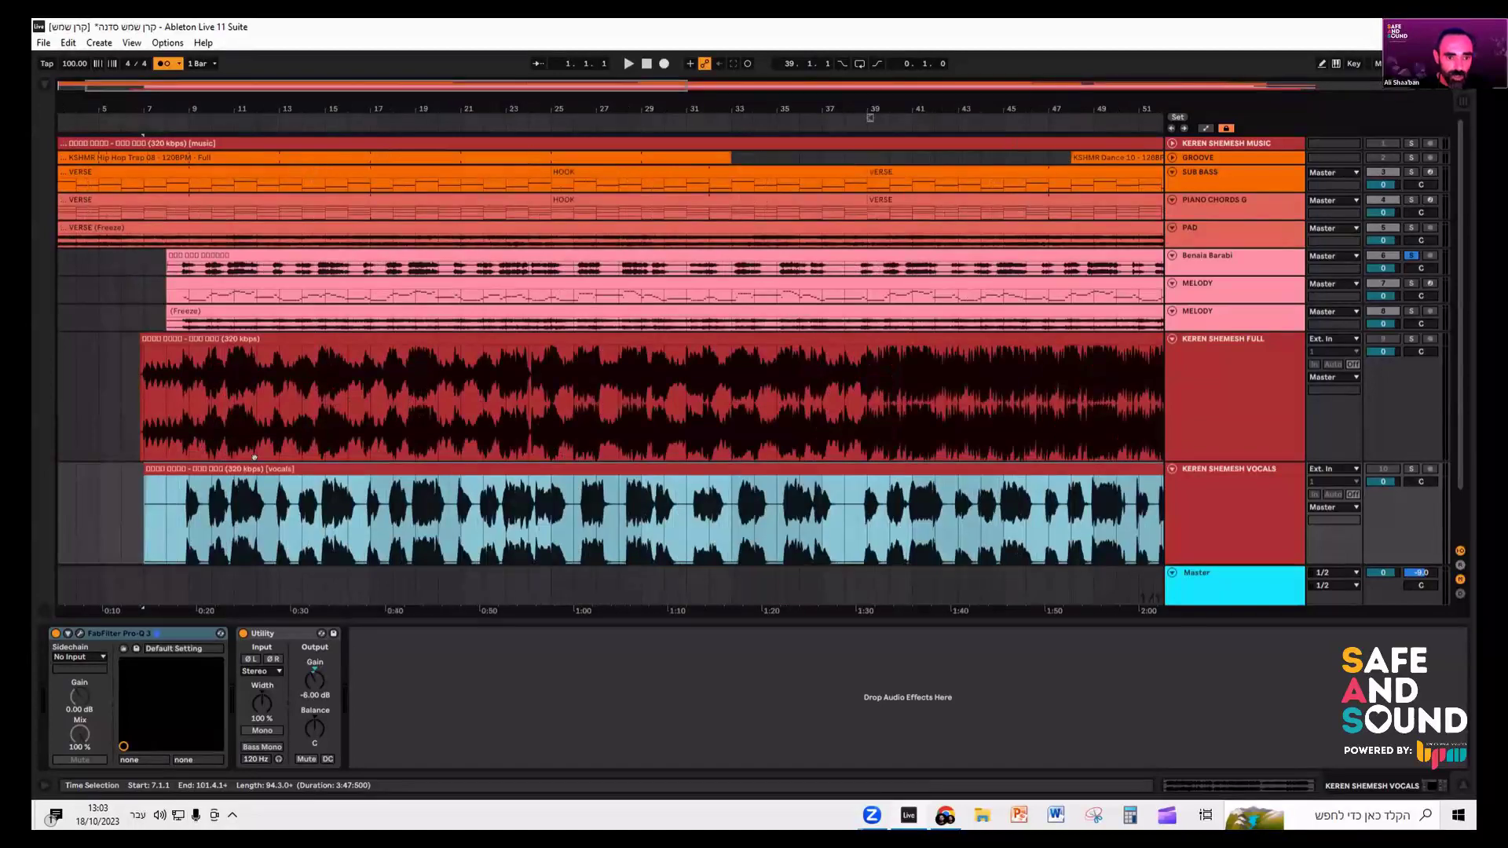
scroll(255, 456, up, 5)
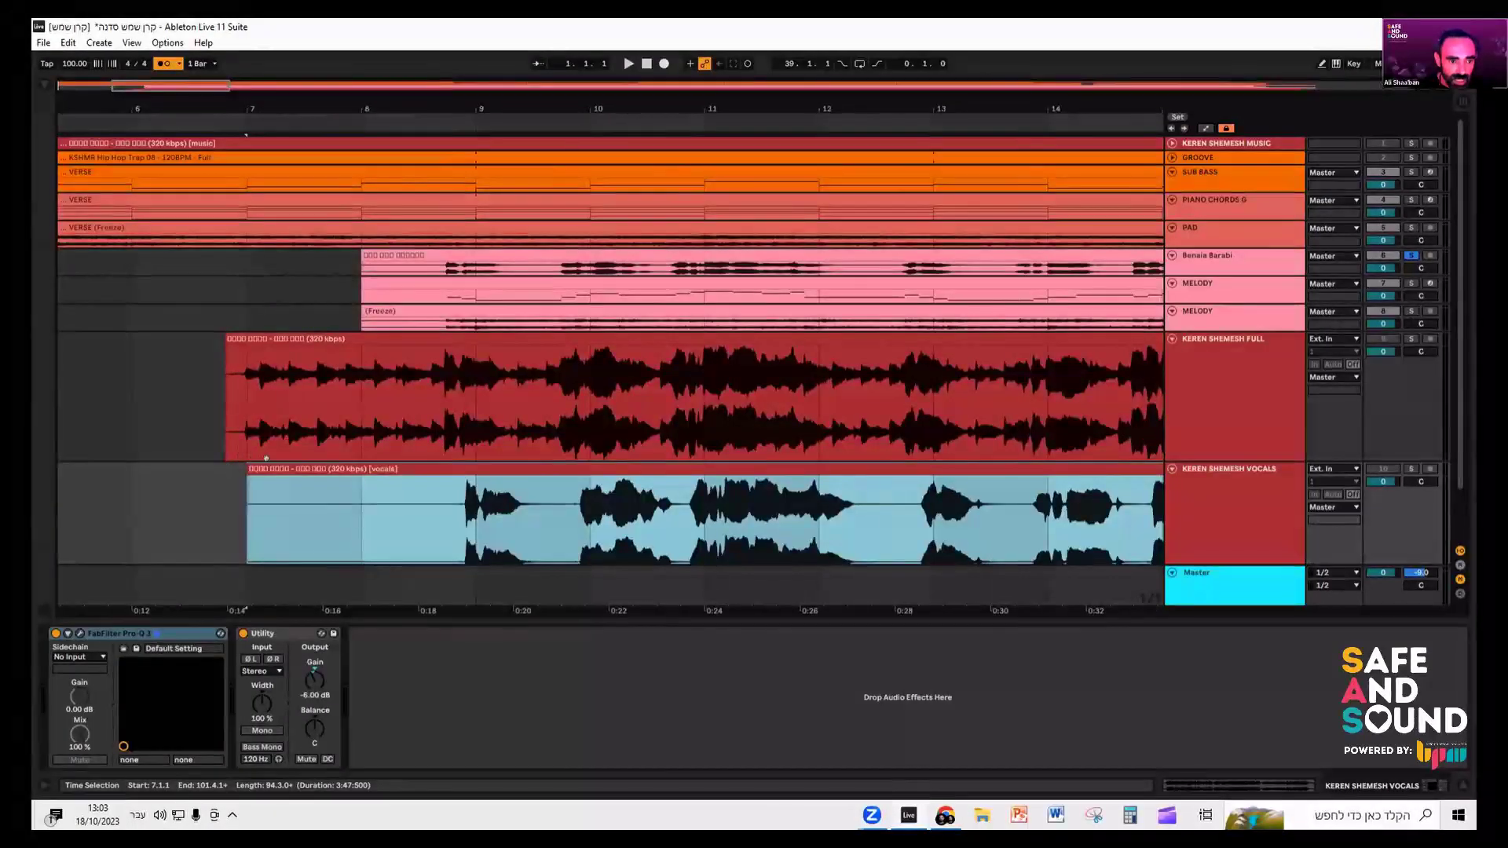
mouse_move(250, 469)
mouse_down()
mouse_move(307, 472)
mouse_move(276, 481)
mouse_up()
scroll(291, 456, up, 3)
right_click(235, 469)
click(327, 469)
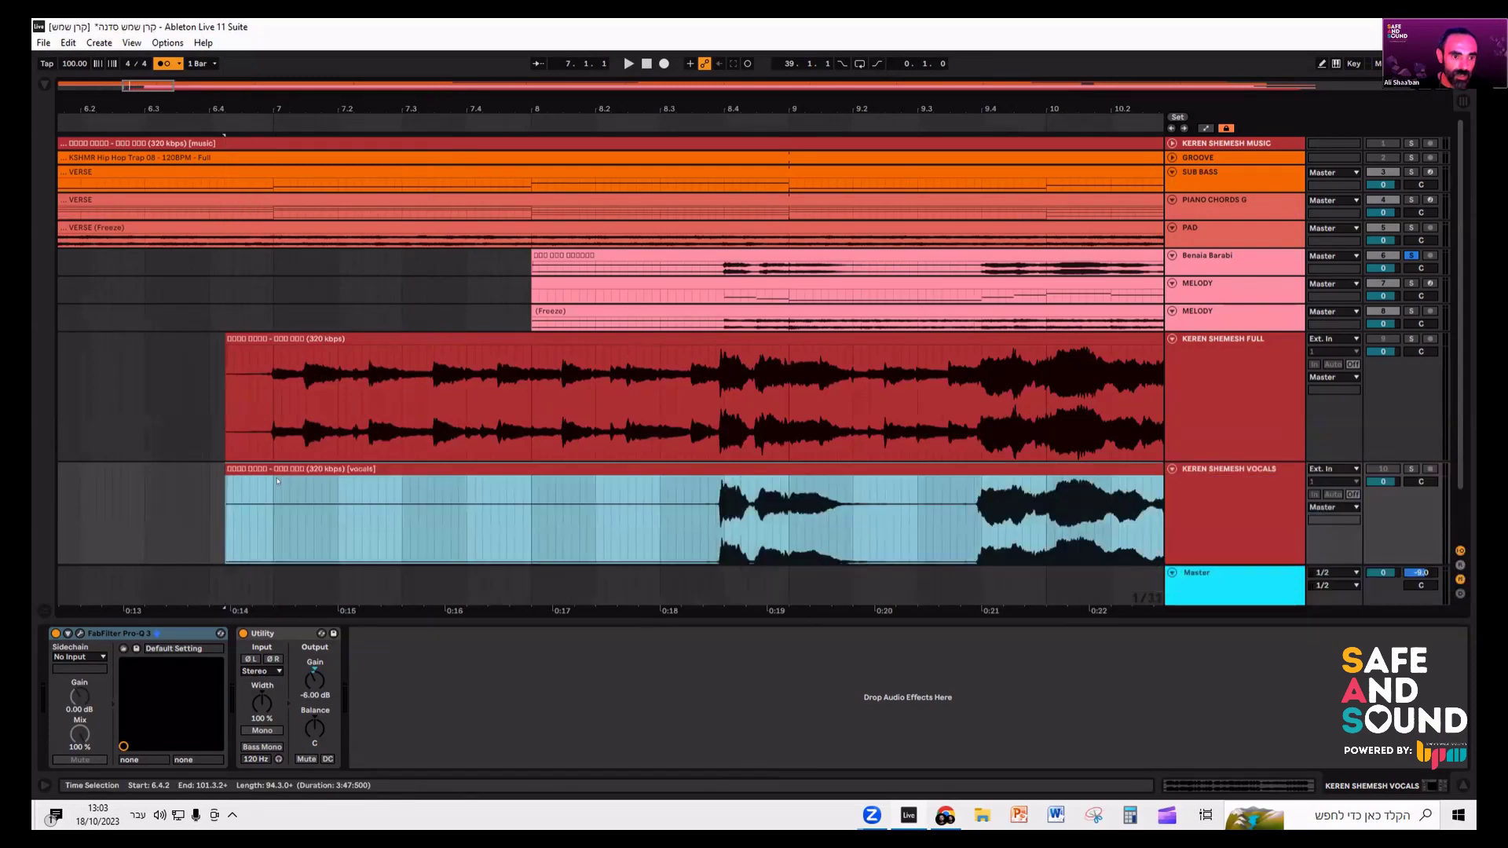
click(722, 518)
scroll(718, 395, down, 2)
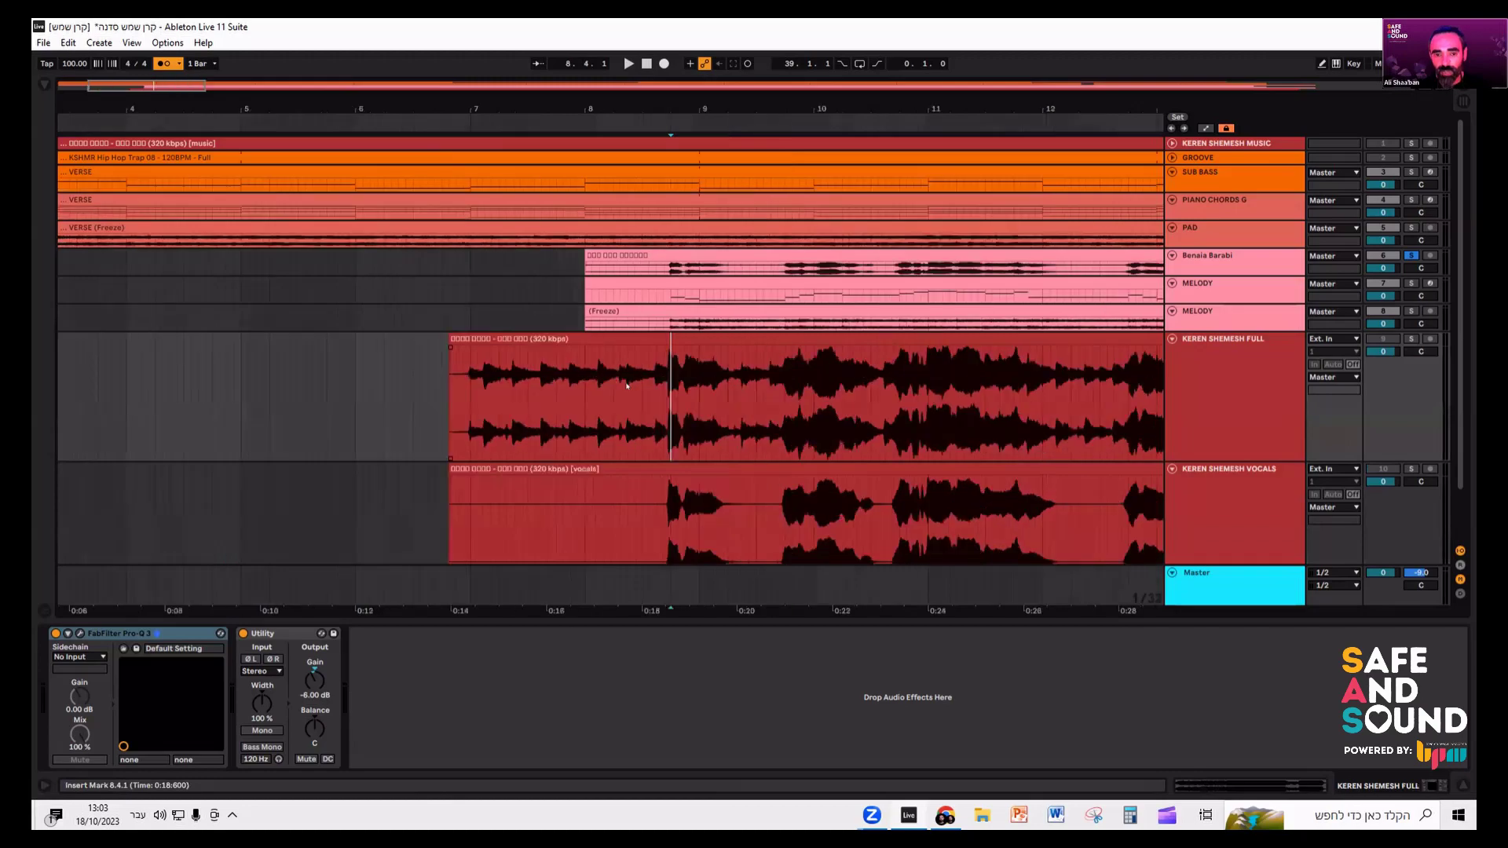
scroll(785, 389, down, 2)
scroll(672, 361, down, 7)
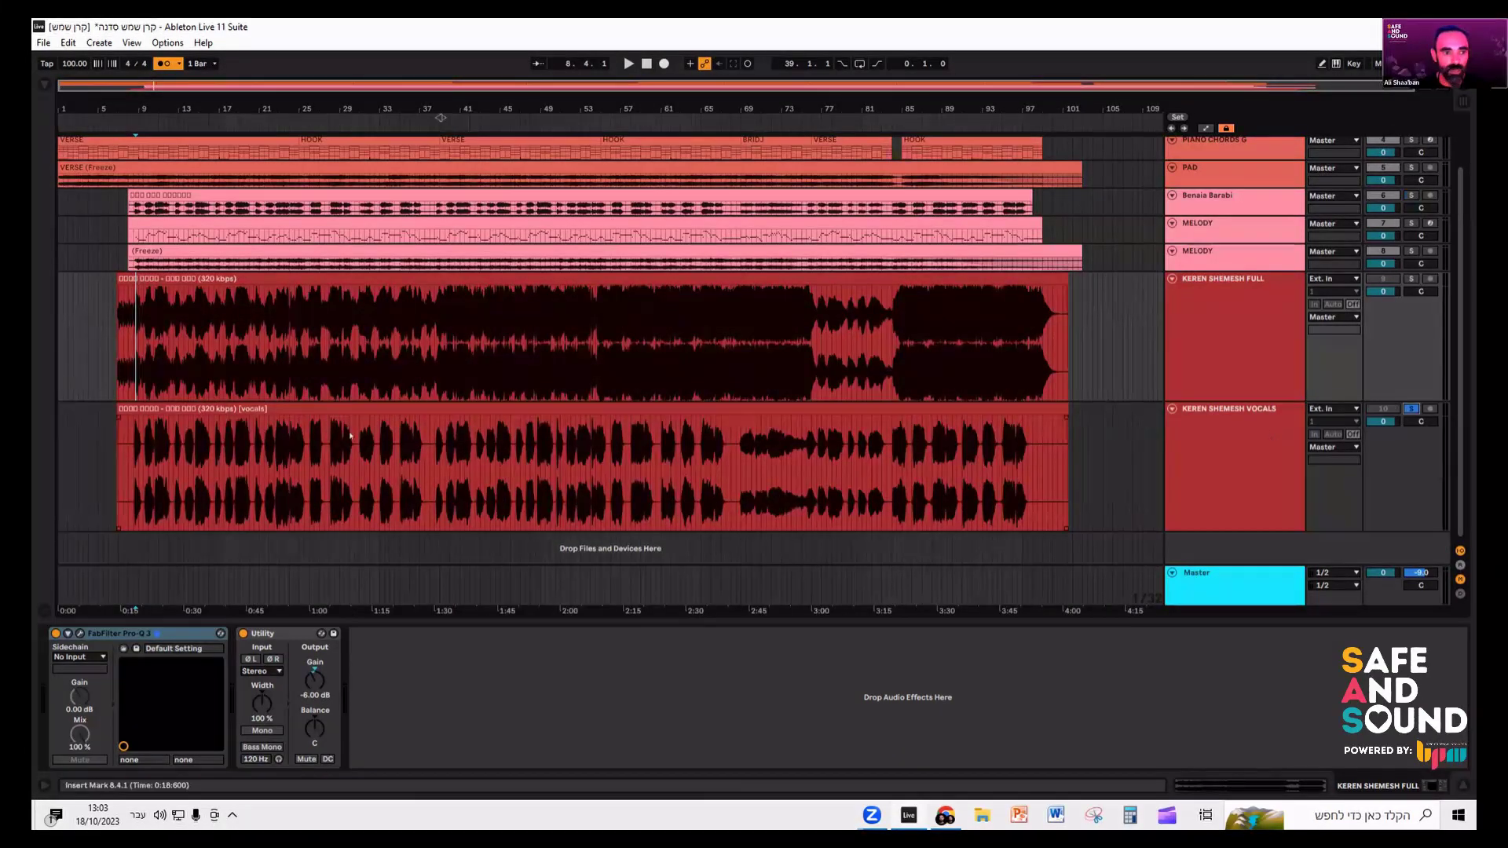
click(156, 409)
key(space)
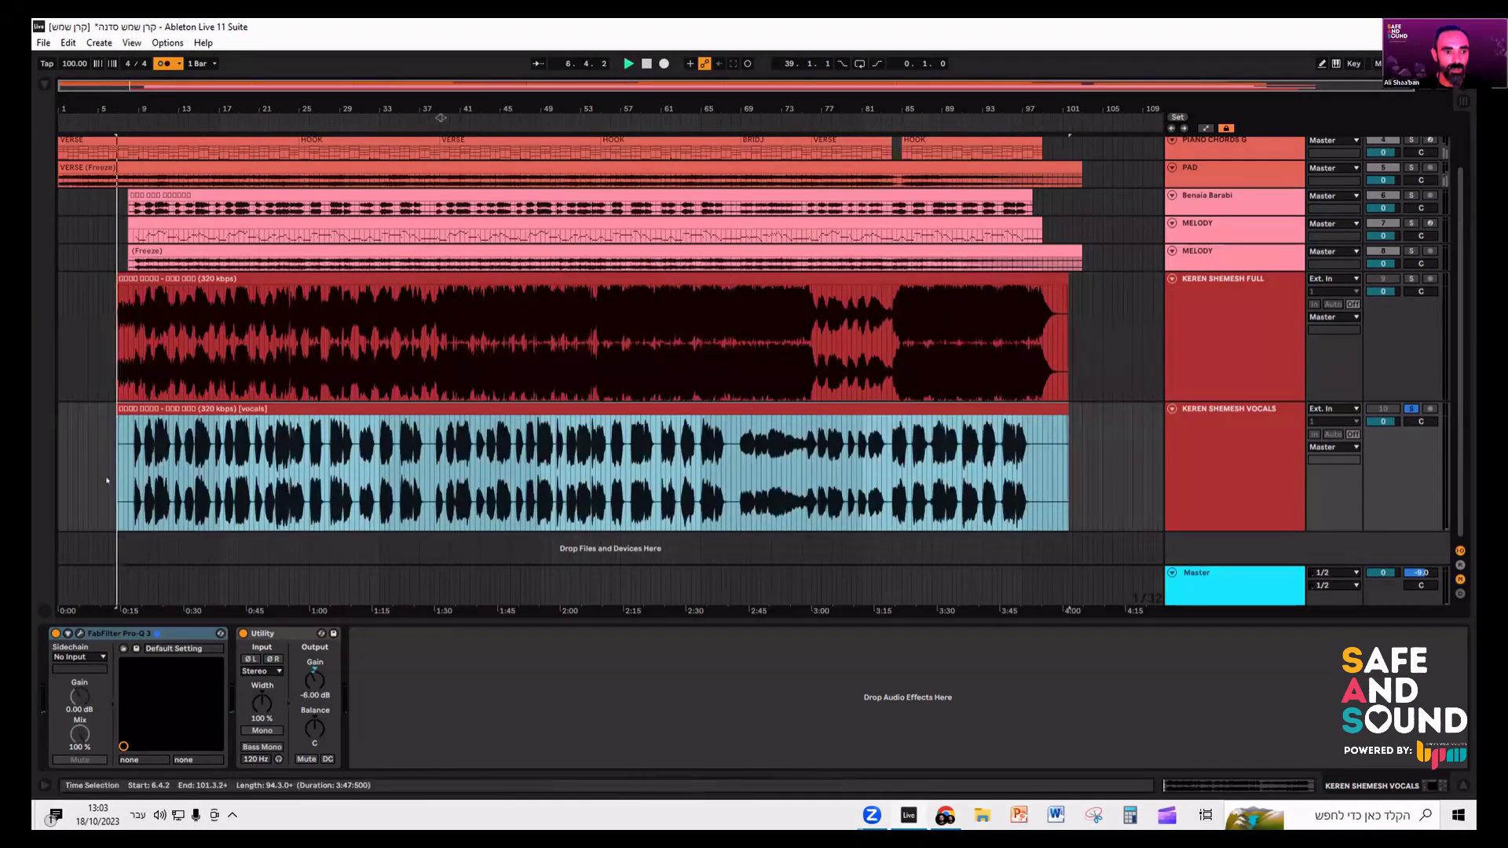
click(95, 456)
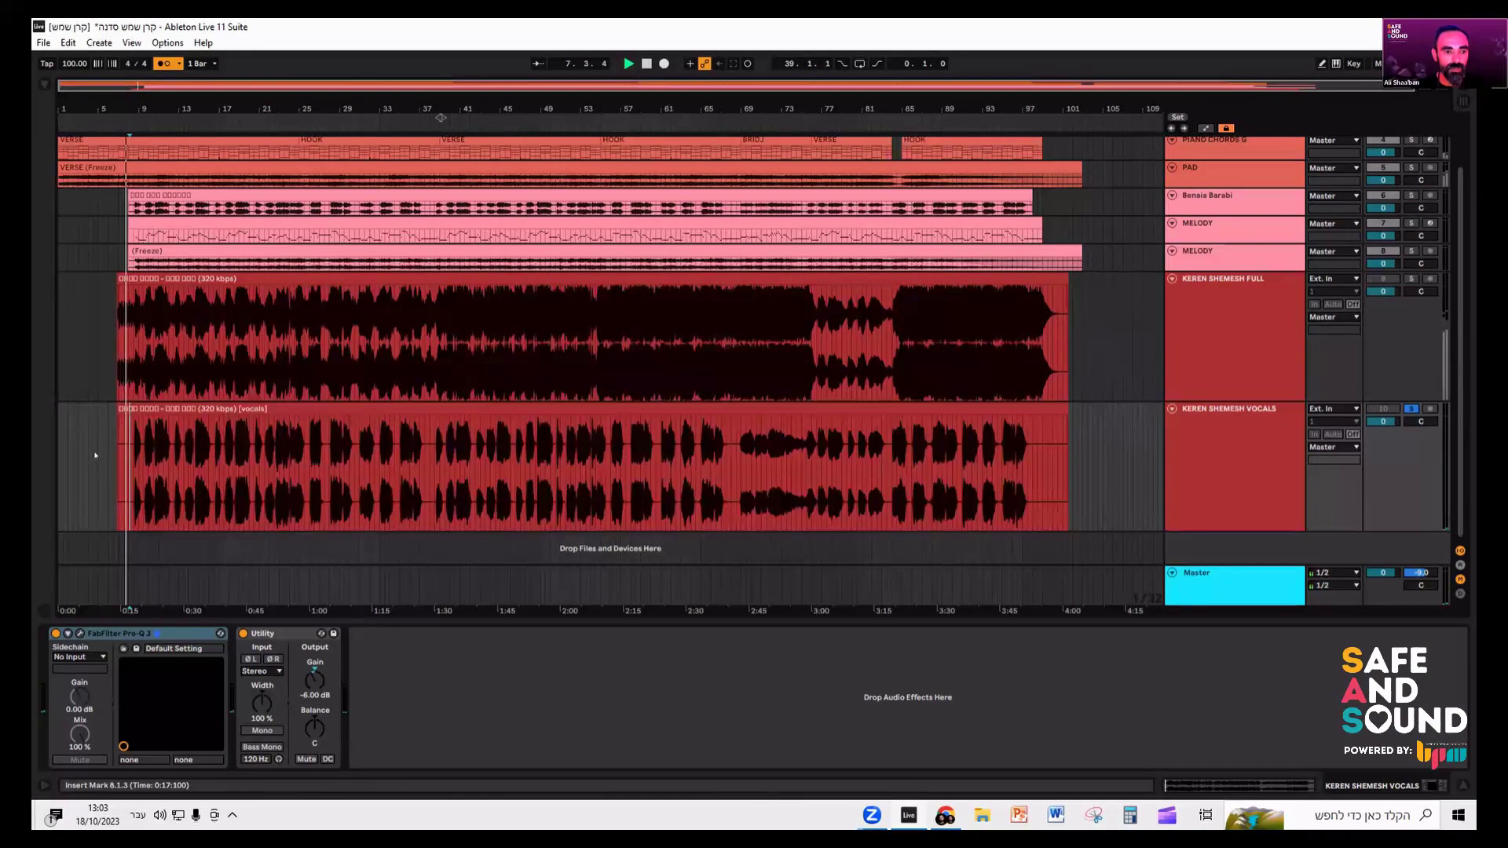
scroll(95, 455, up, 4)
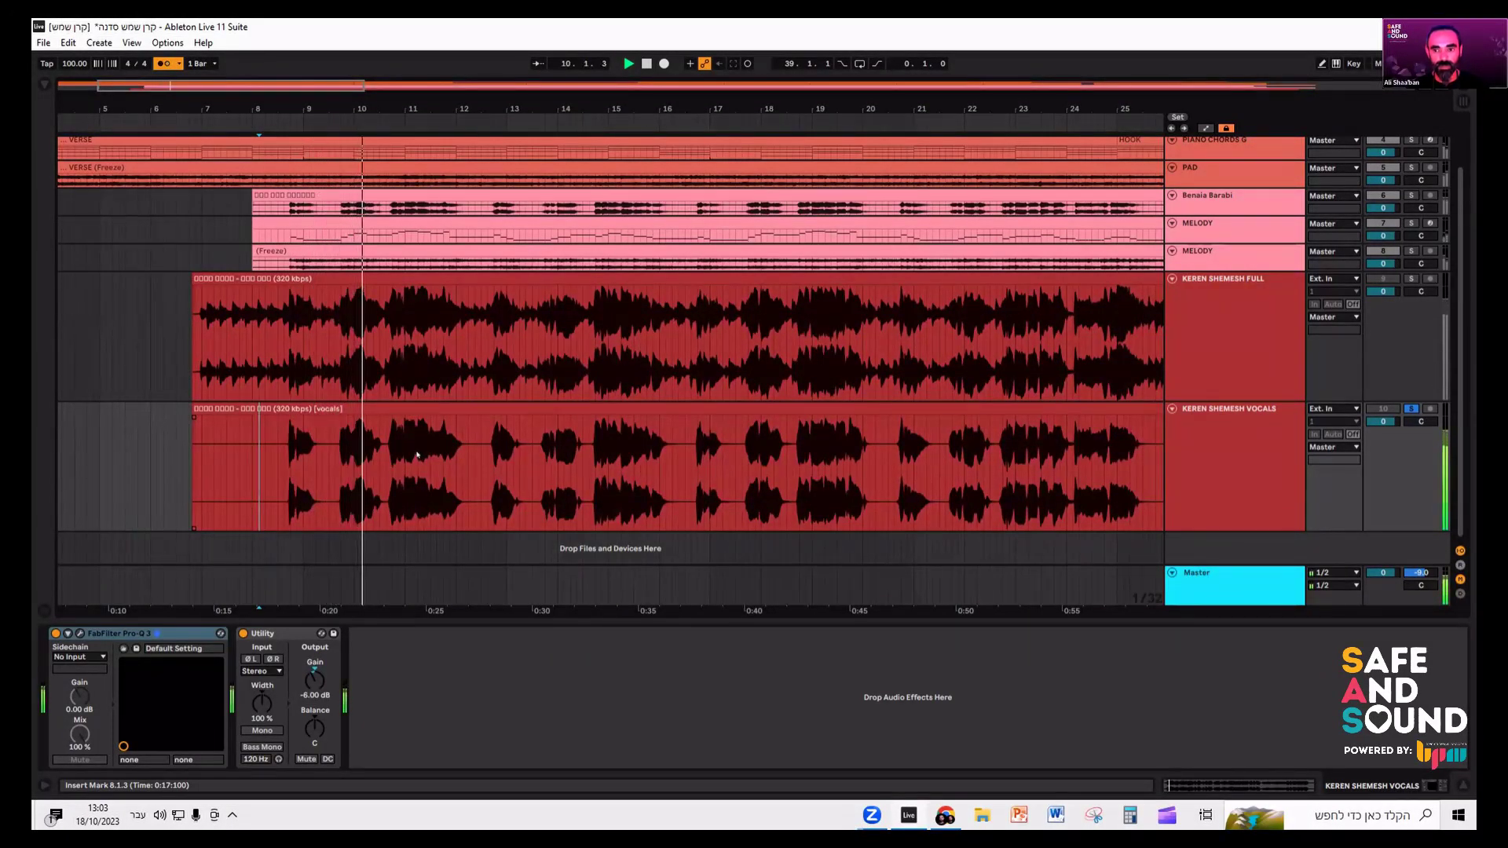
scroll(418, 454, down, 5)
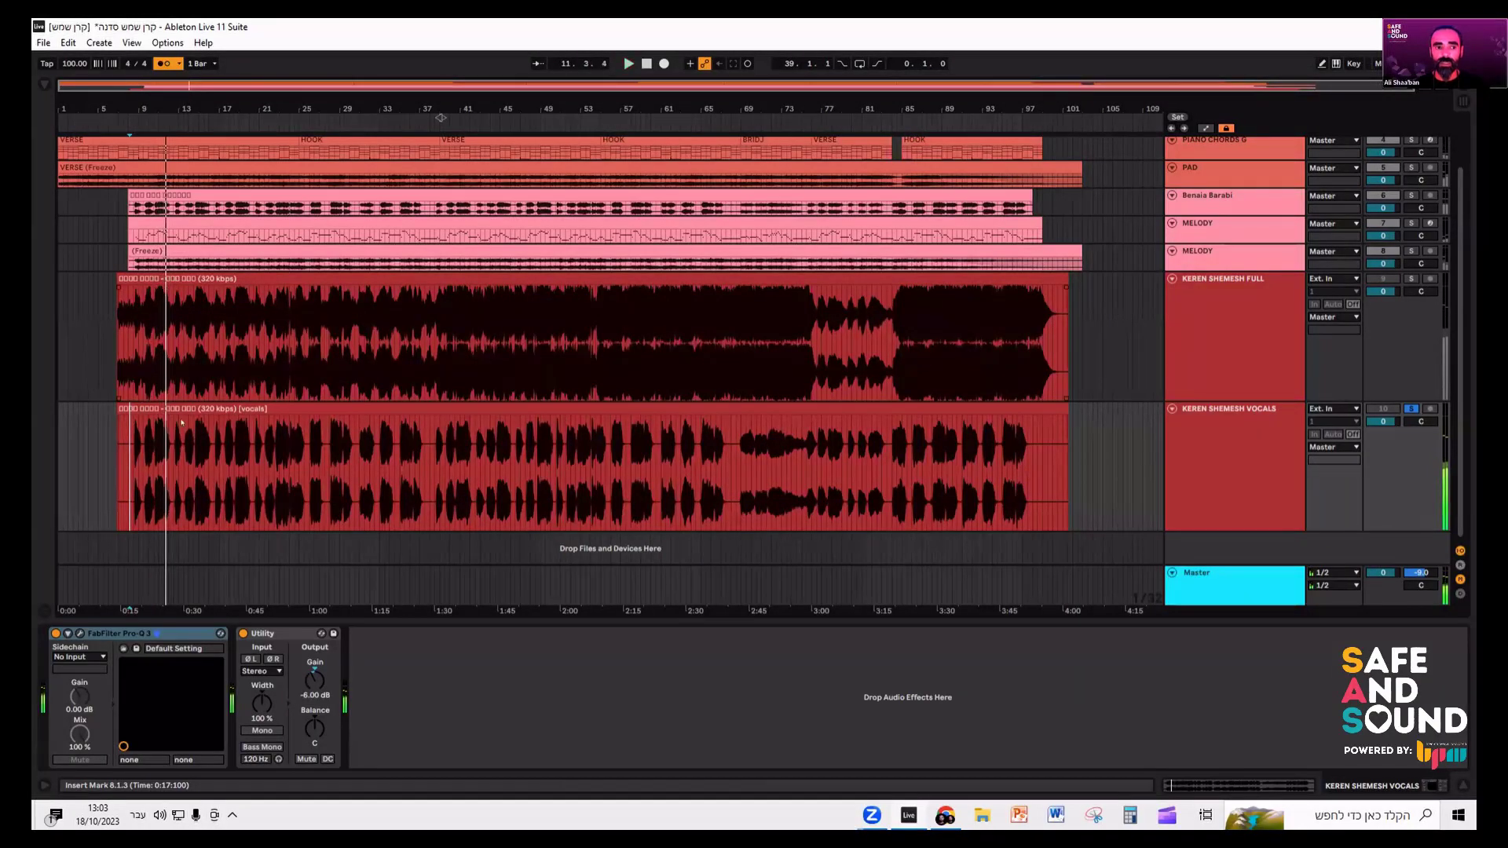
- Set the arrangement's fixed grid to 1 Bar
click(431, 455)
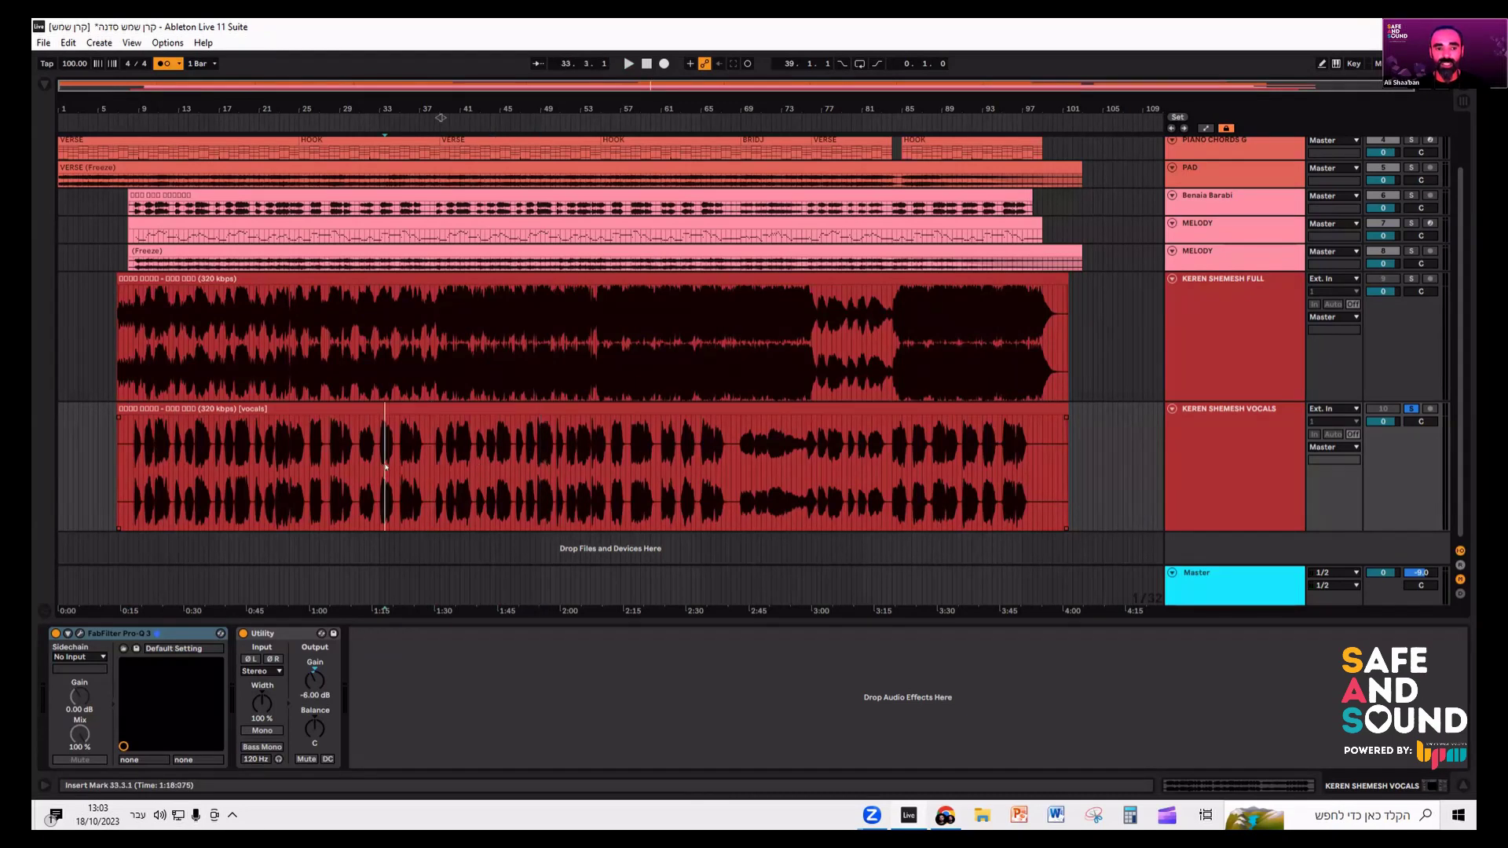
right_click(541, 542)
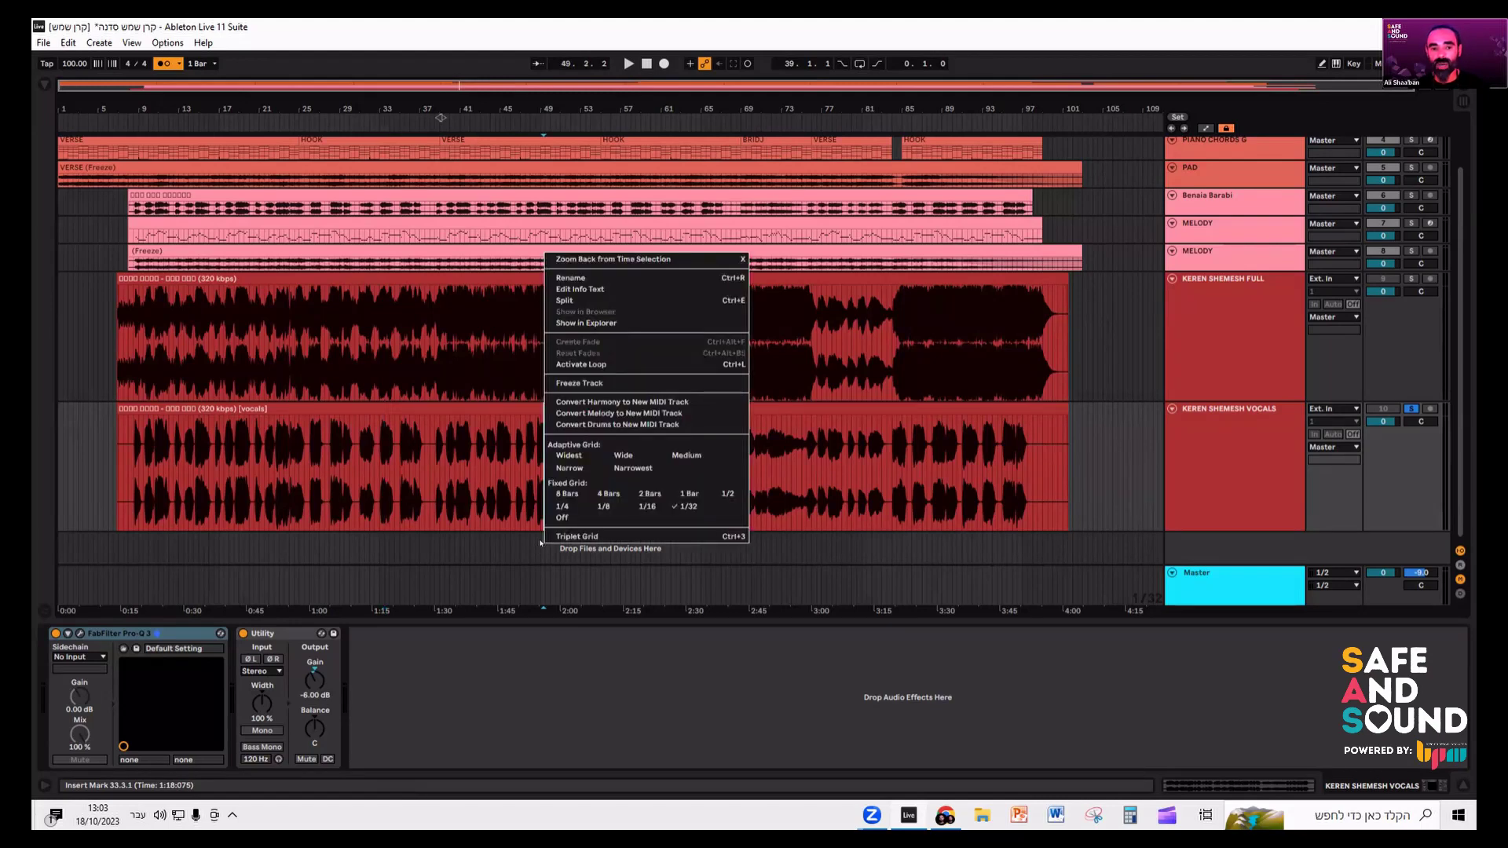
click(682, 493)
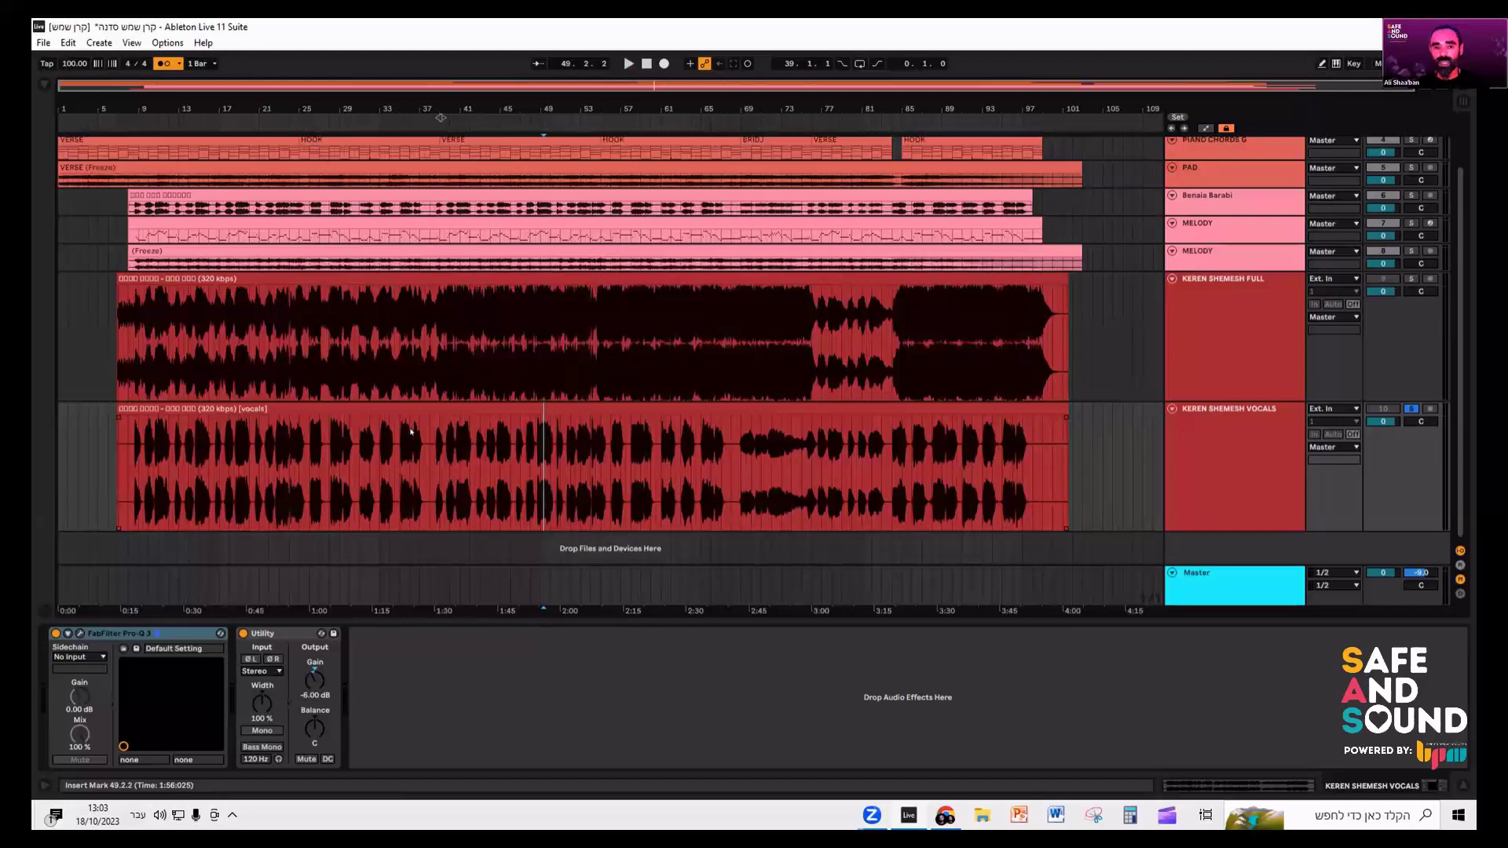
- Unsolo the vocals track and move the KEREN SHEMESH FULL and VOCALS tracks, folded, directly below KEREN SHEMESH MUSIC
scroll(225, 369, up, 3)
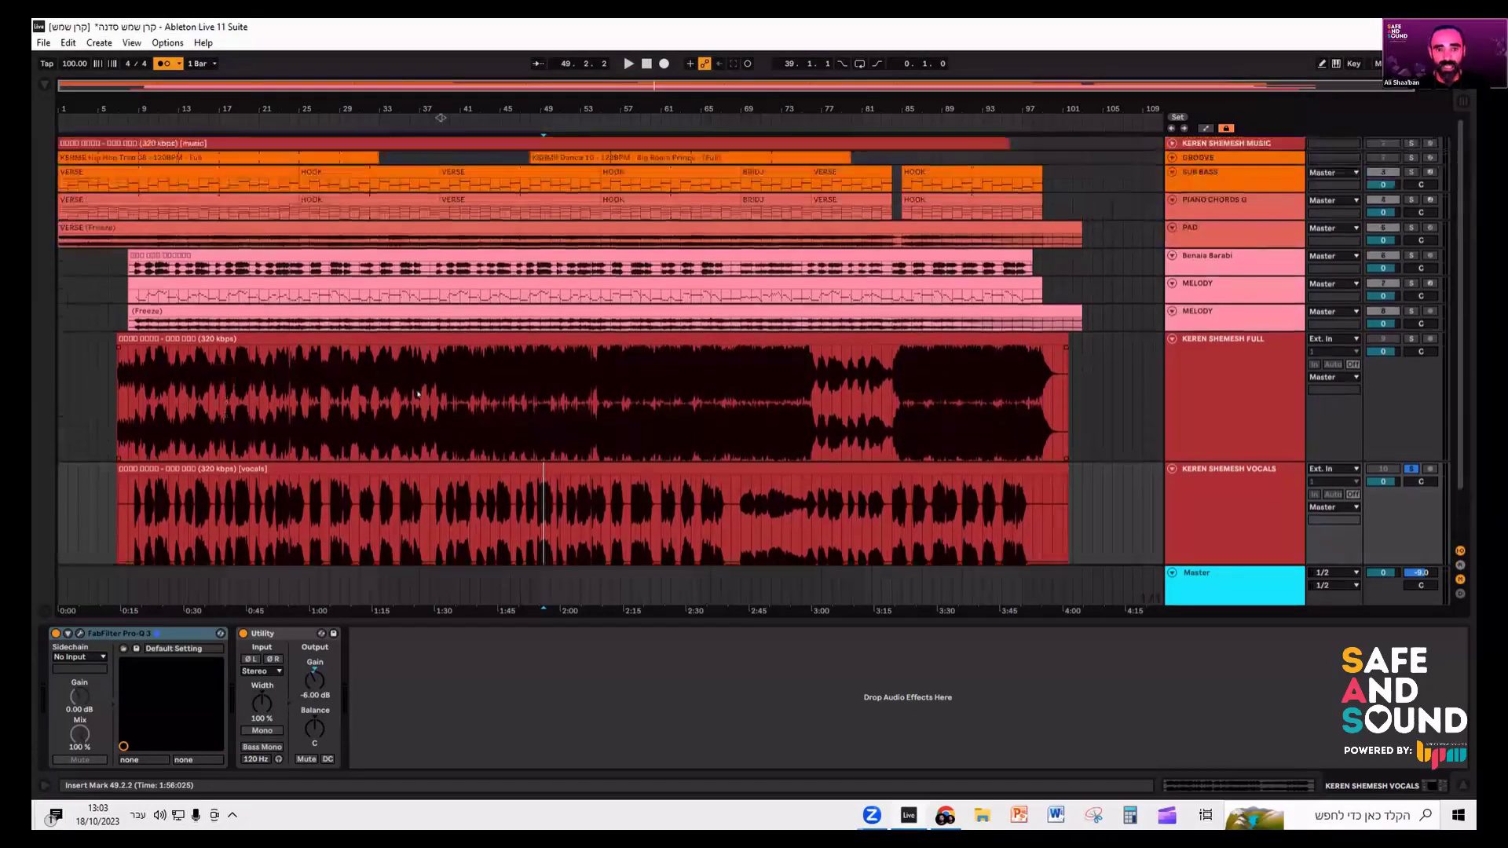
click(1190, 418)
shift+click(1239, 509)
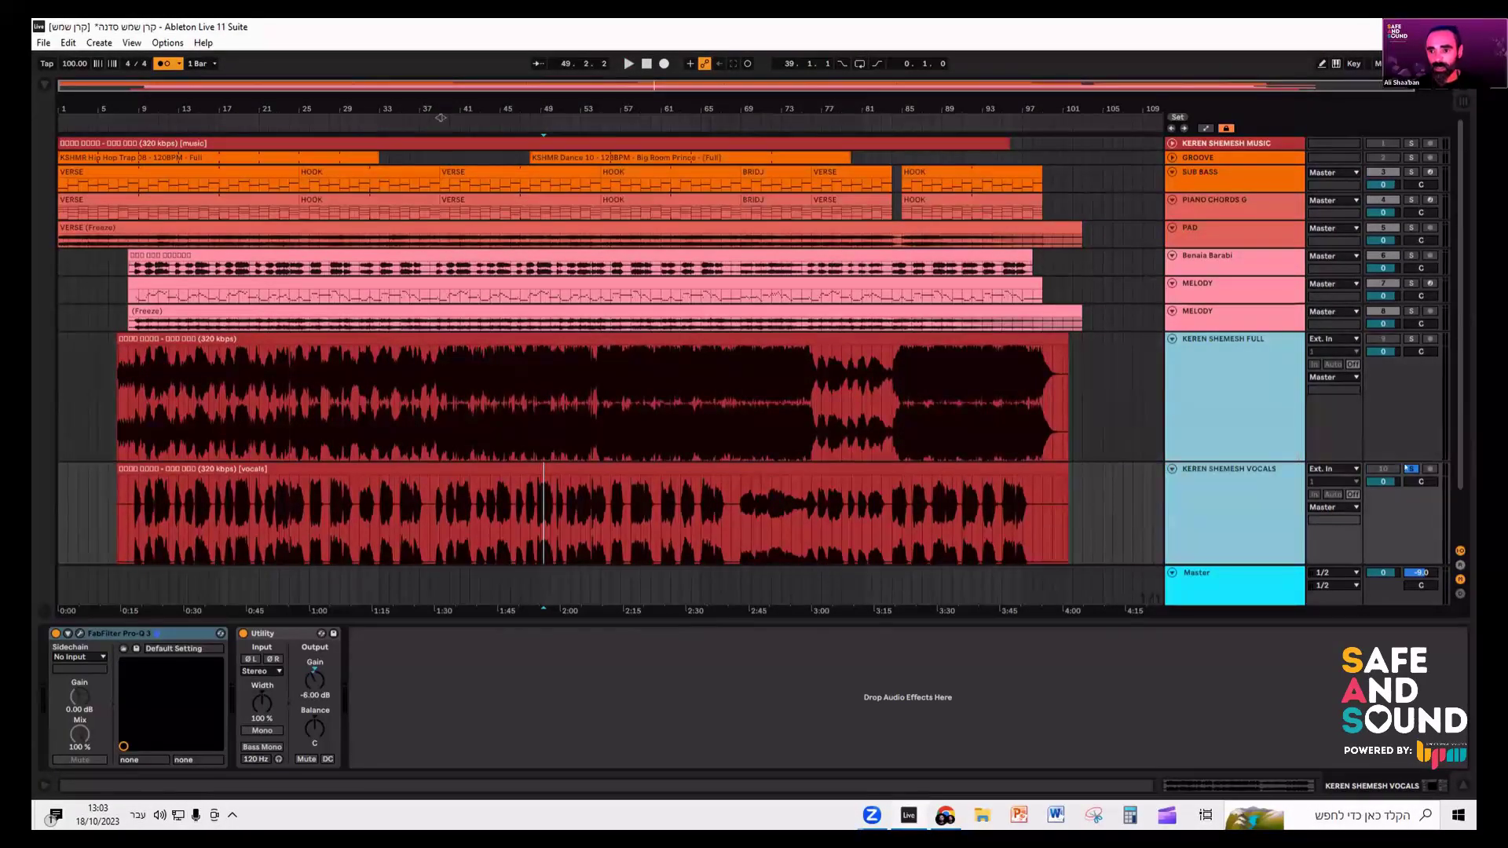
click(1411, 470)
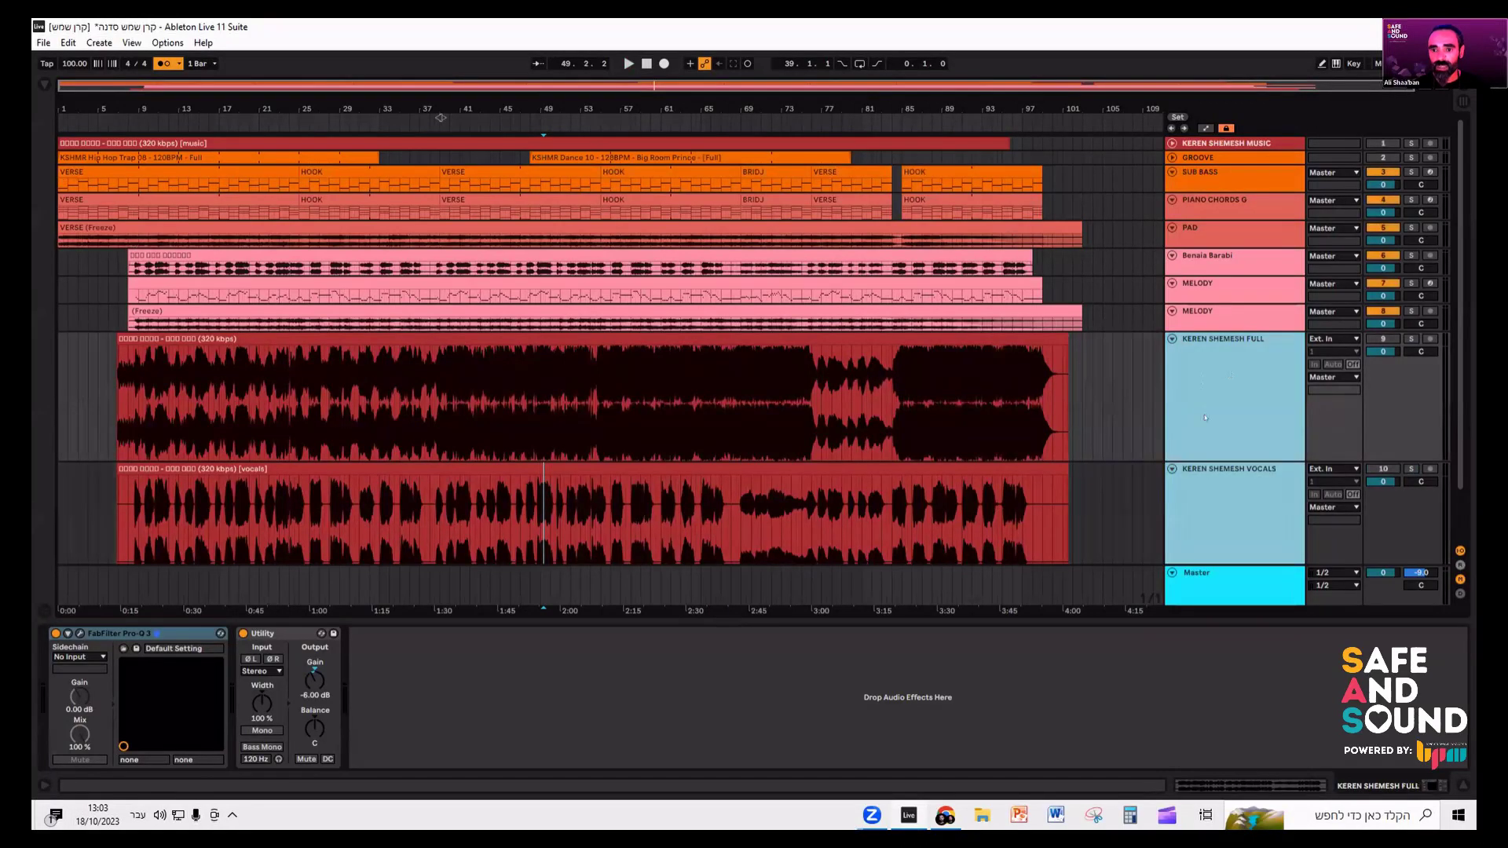
drag(1213, 454, 1213, 349)
drag(1204, 255, 1229, 181)
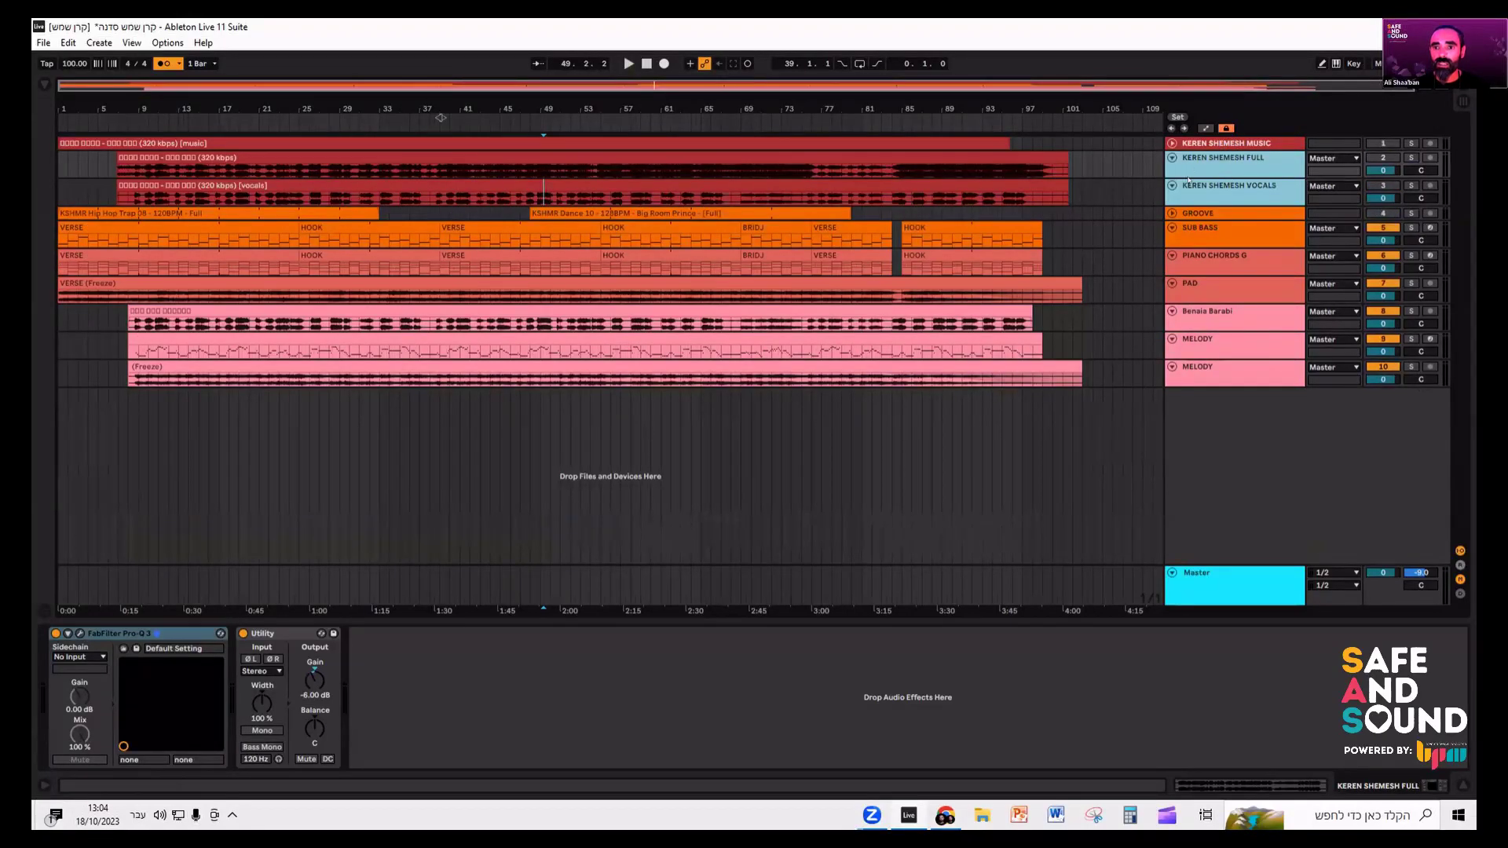
key(Left)
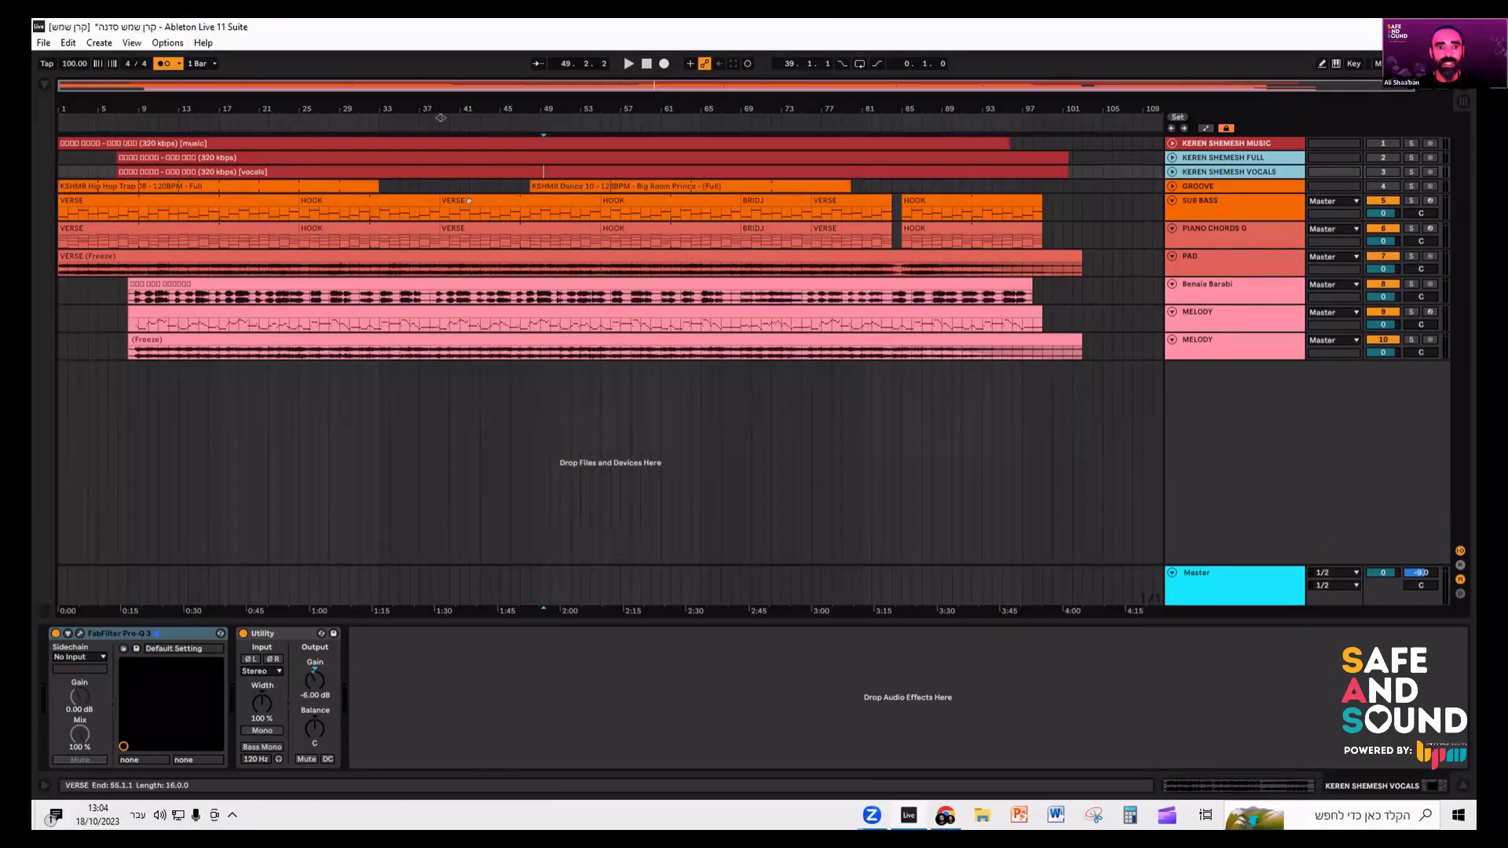
- Unfold and activate the GROOVE track, and start playback from bar 1 with its KSHMR Hip Hop Trap clip
click(492, 201)
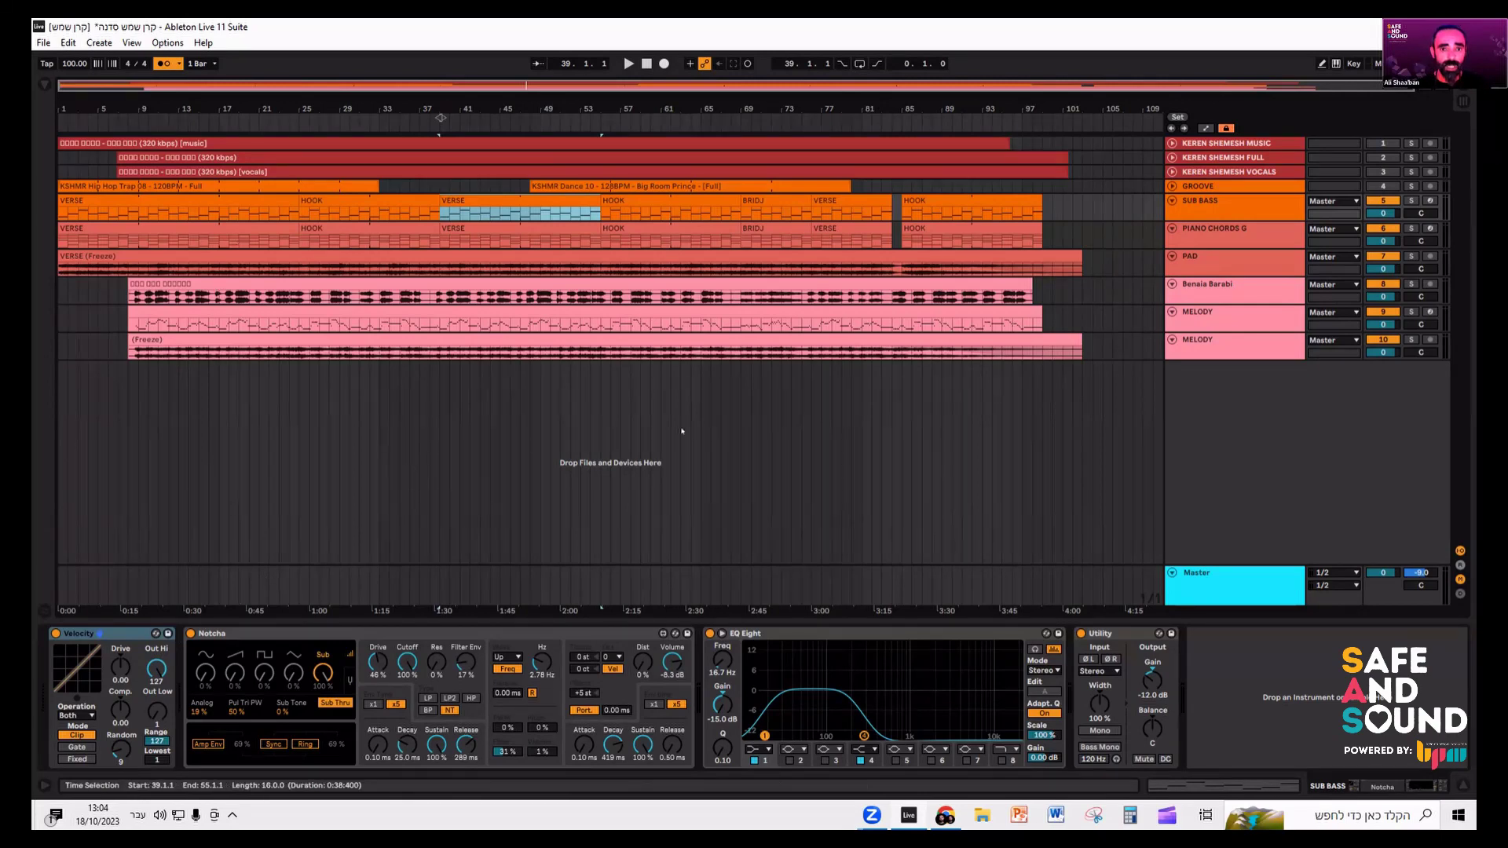
drag(1192, 193, 1192, 243)
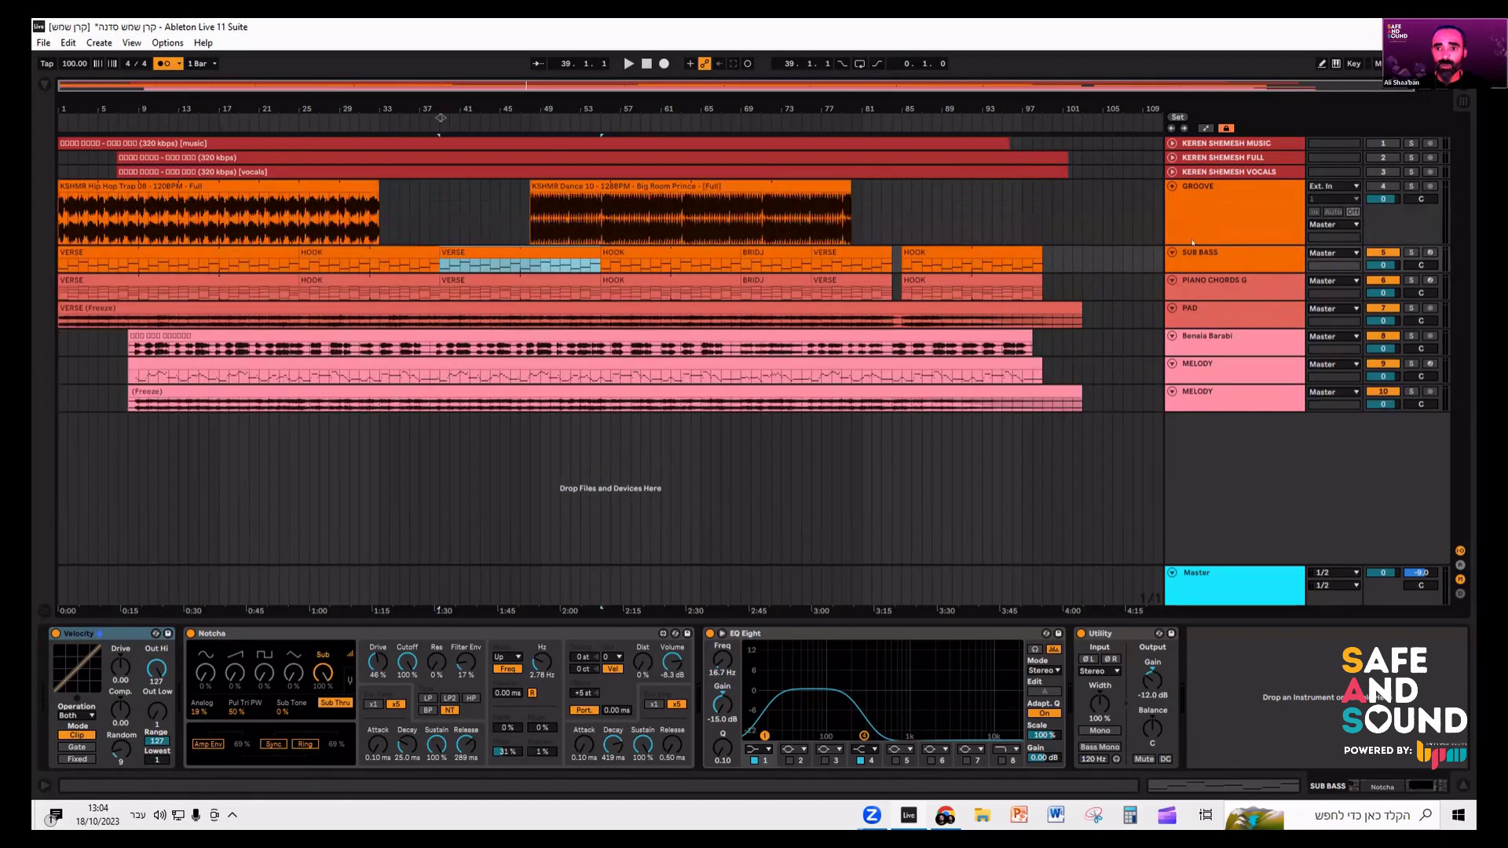
click(299, 228)
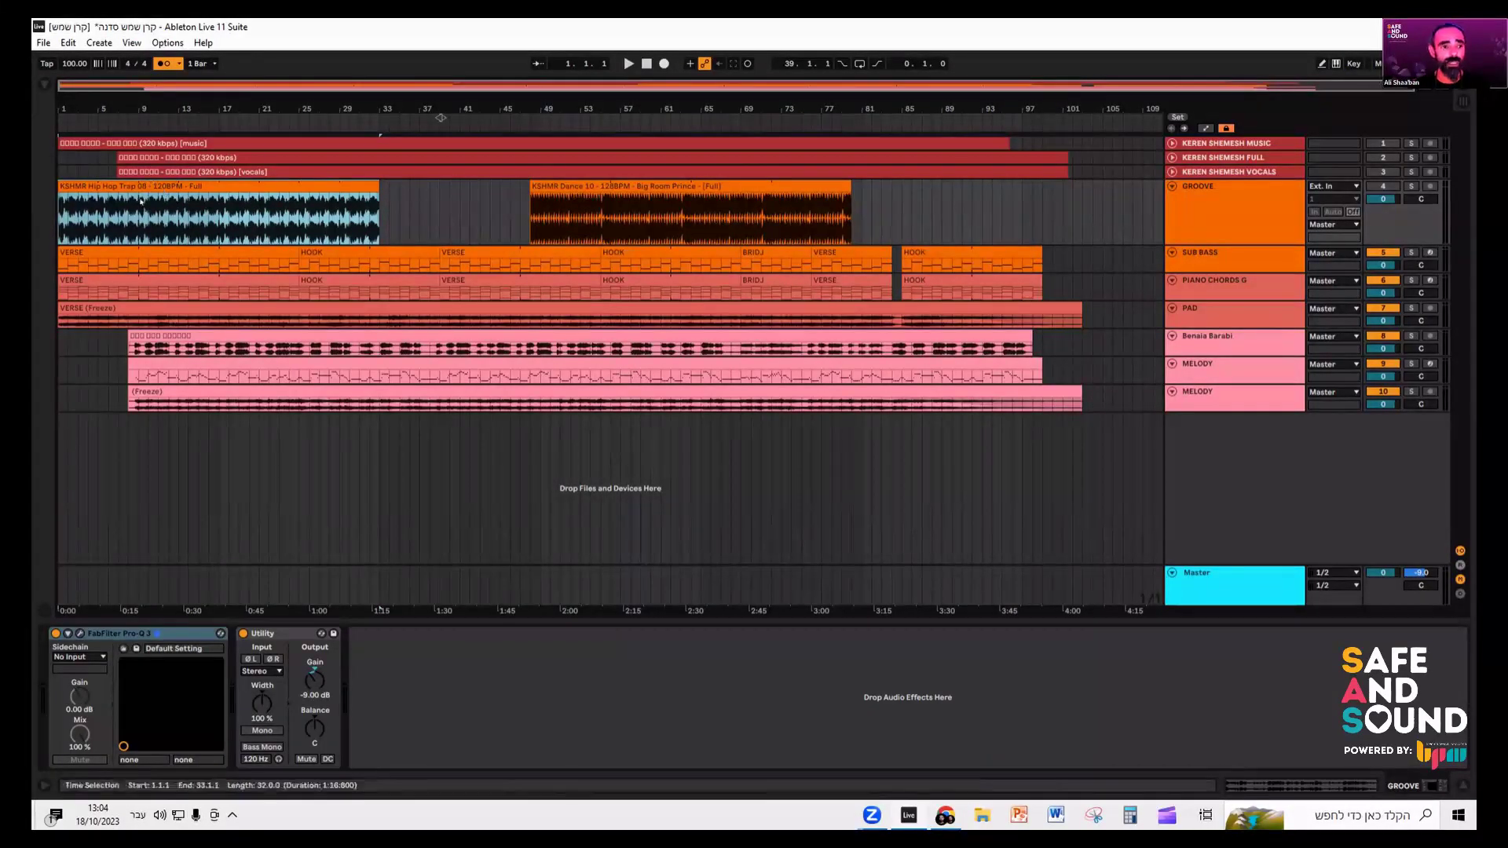
click(1384, 187)
key(space)
click(151, 42)
click(157, 69)
click(165, 63)
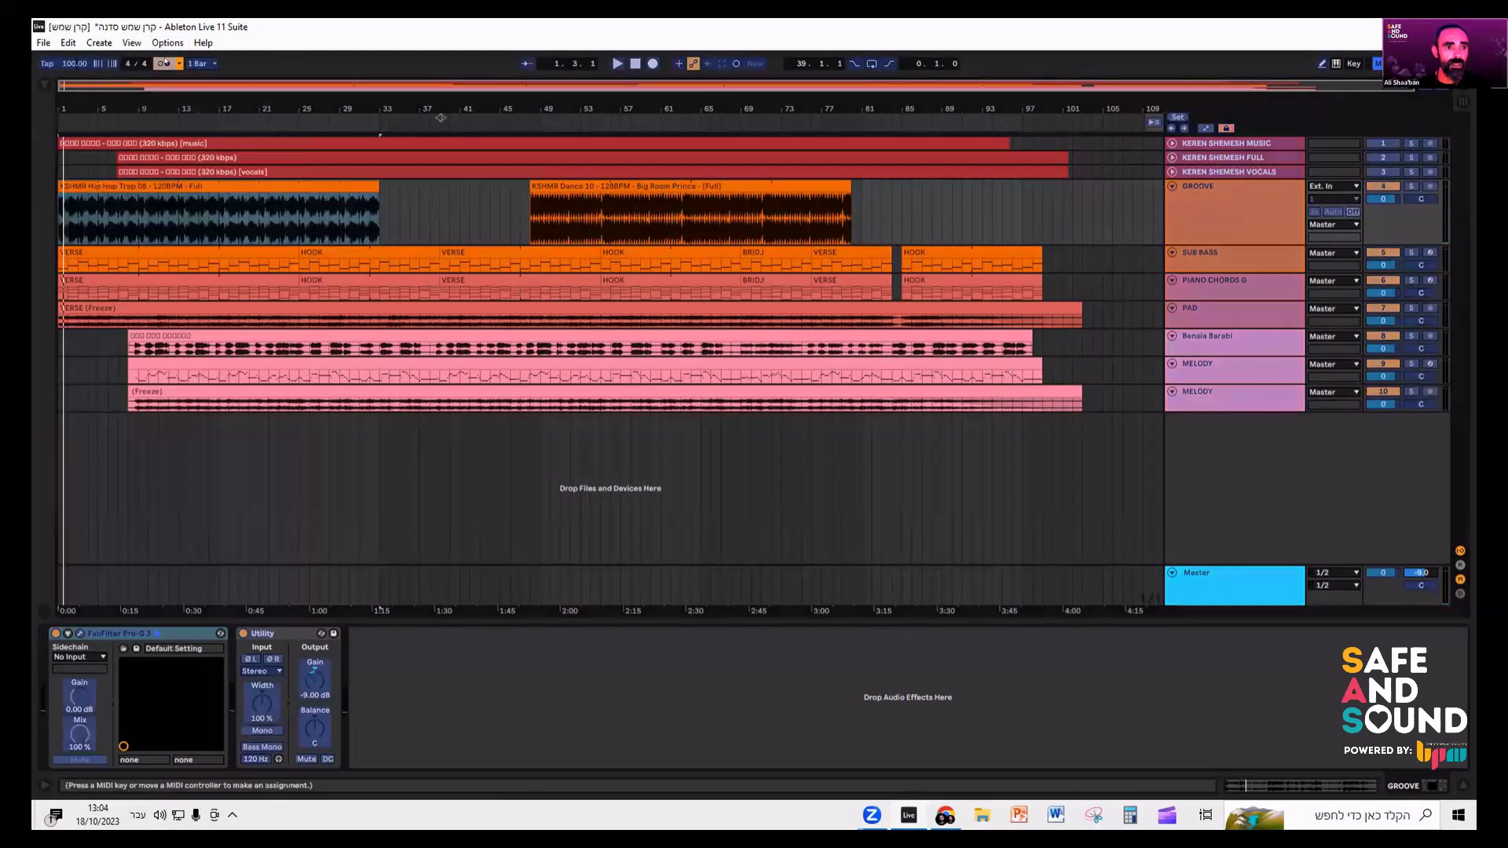
click(179, 63)
key(Escape)
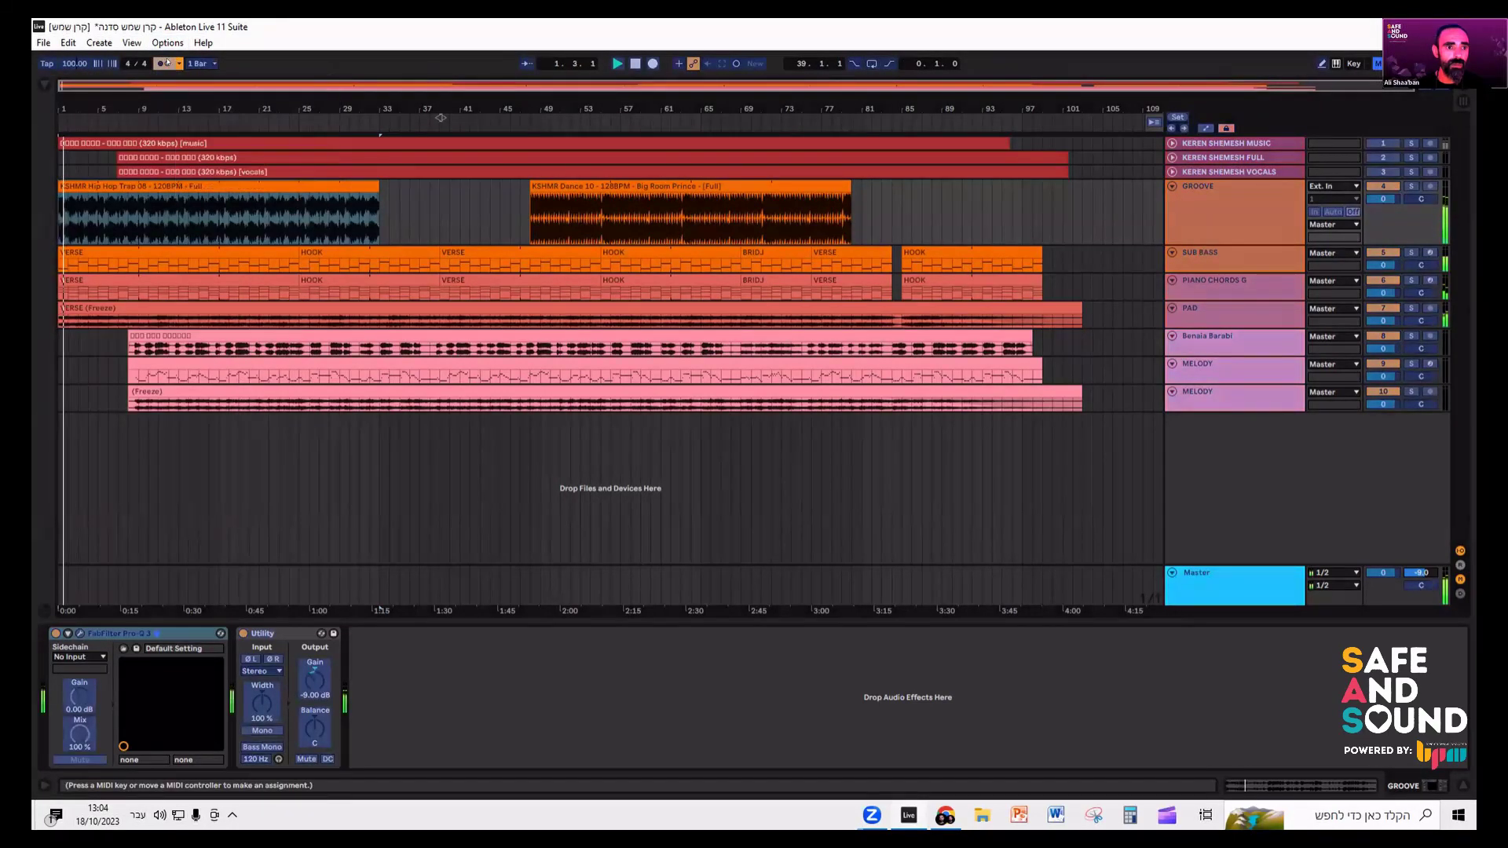
click(166, 44)
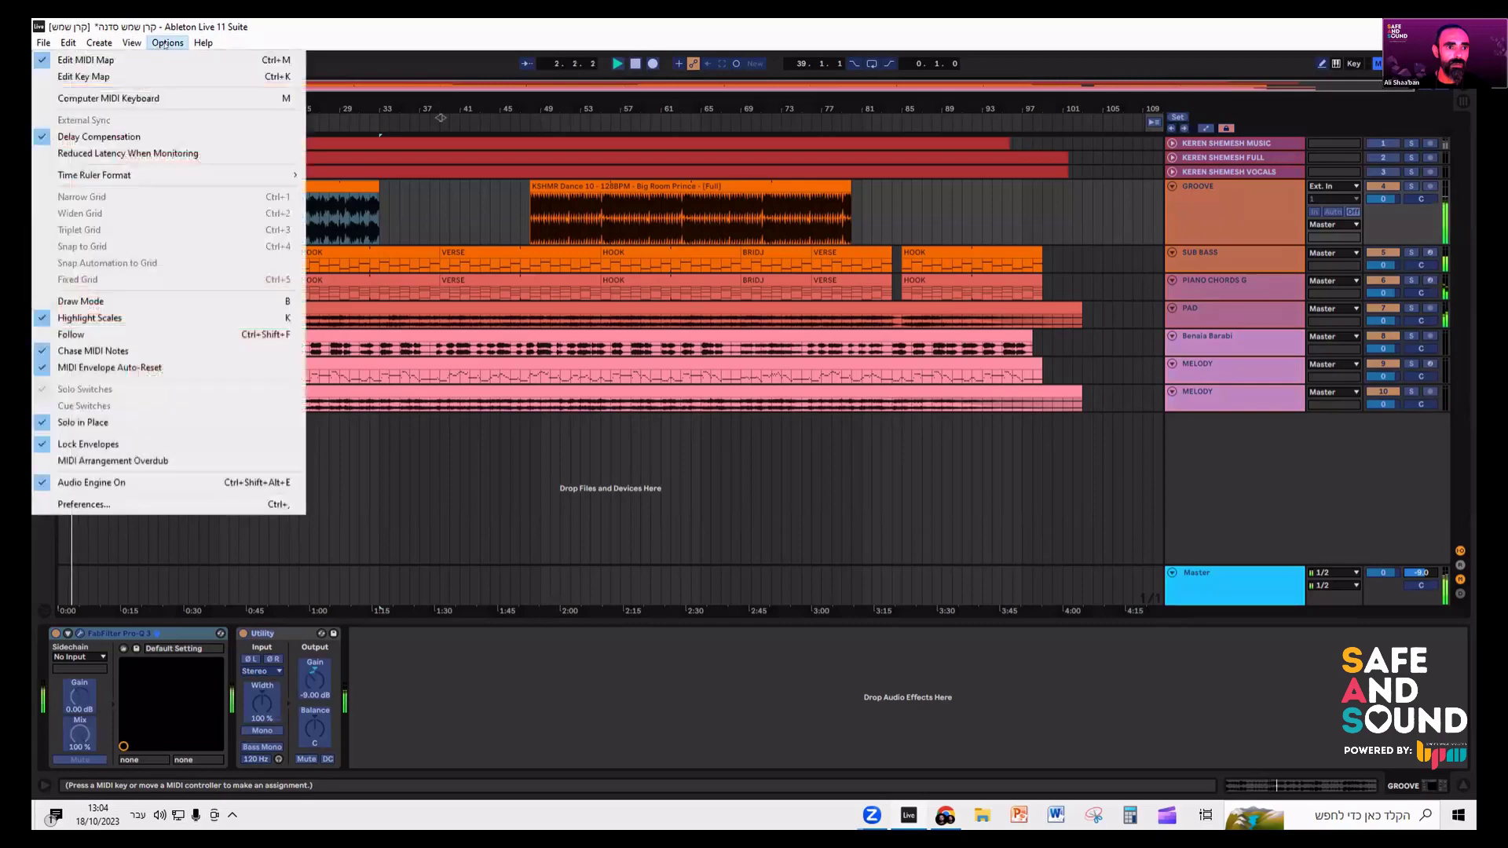
key(Escape)
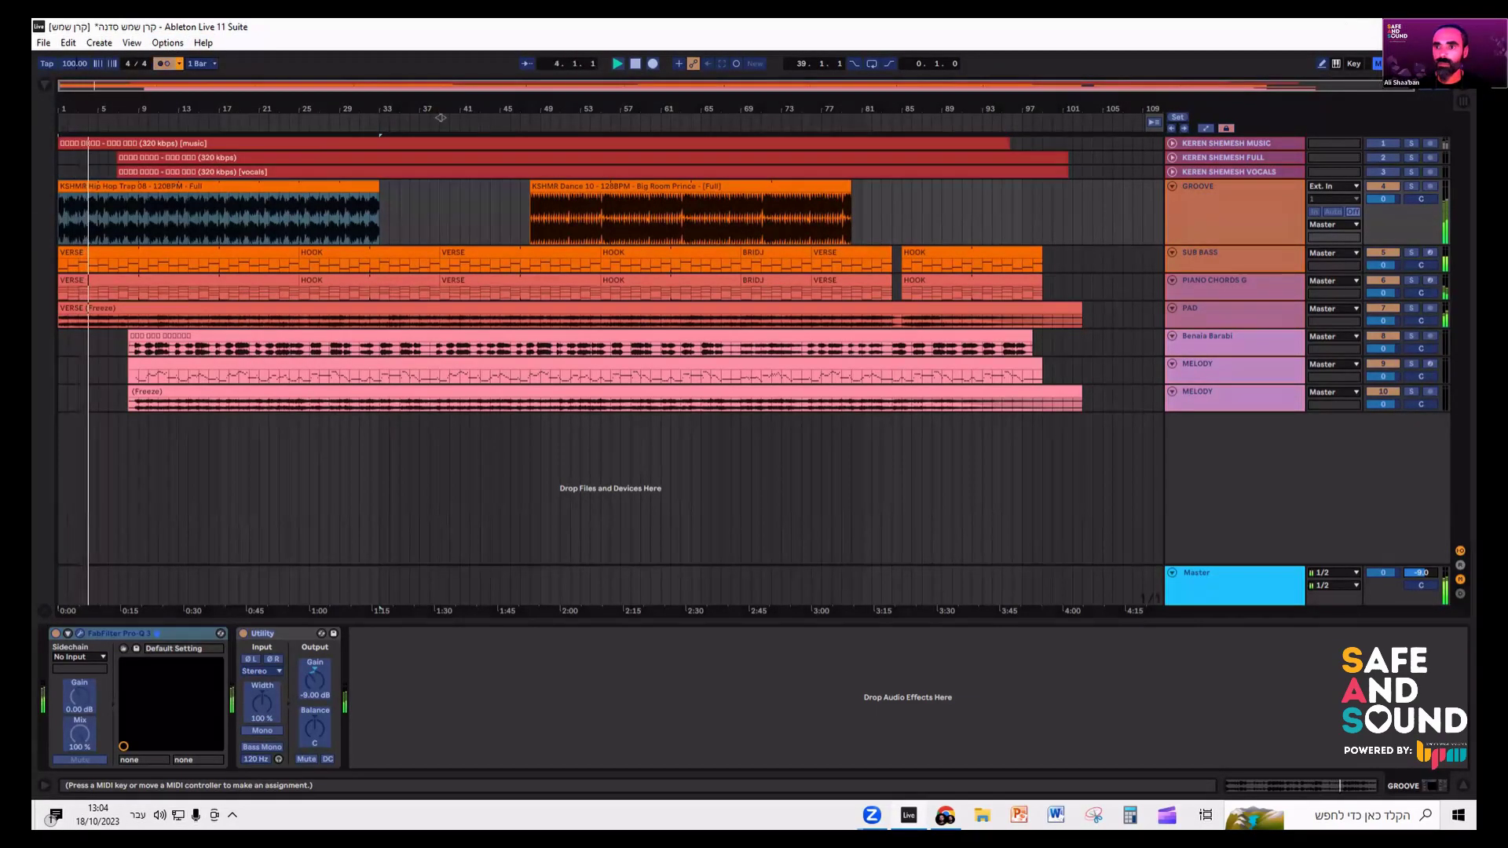
key(ctrl+m)
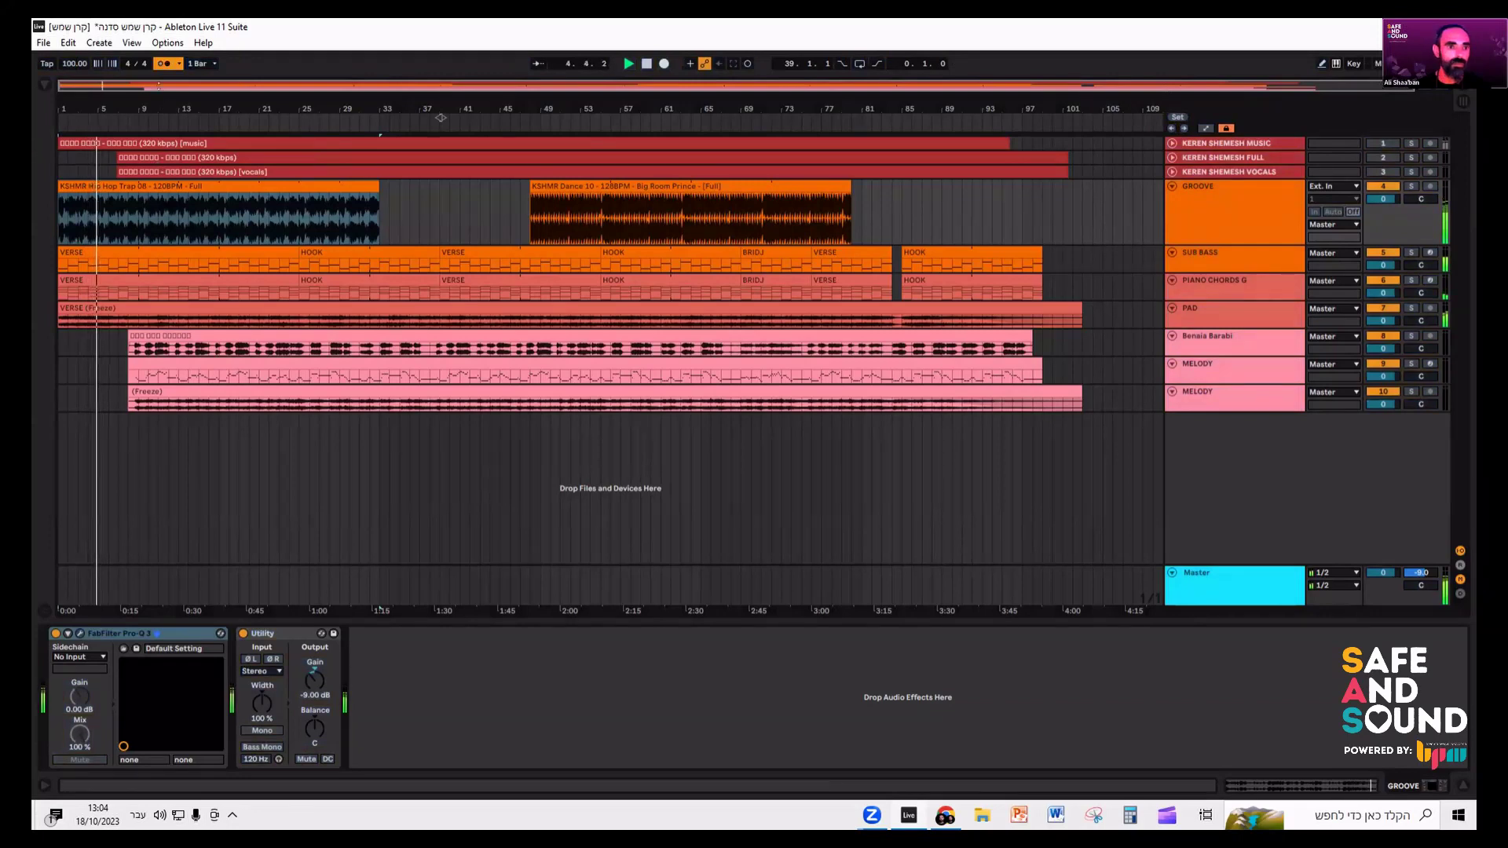
- Deactivate both MELODY tracks, PAD, PIANO CHORDS G and SUB BASS, leaving only GROOVE and Benaia Barabi playing
key(plus)
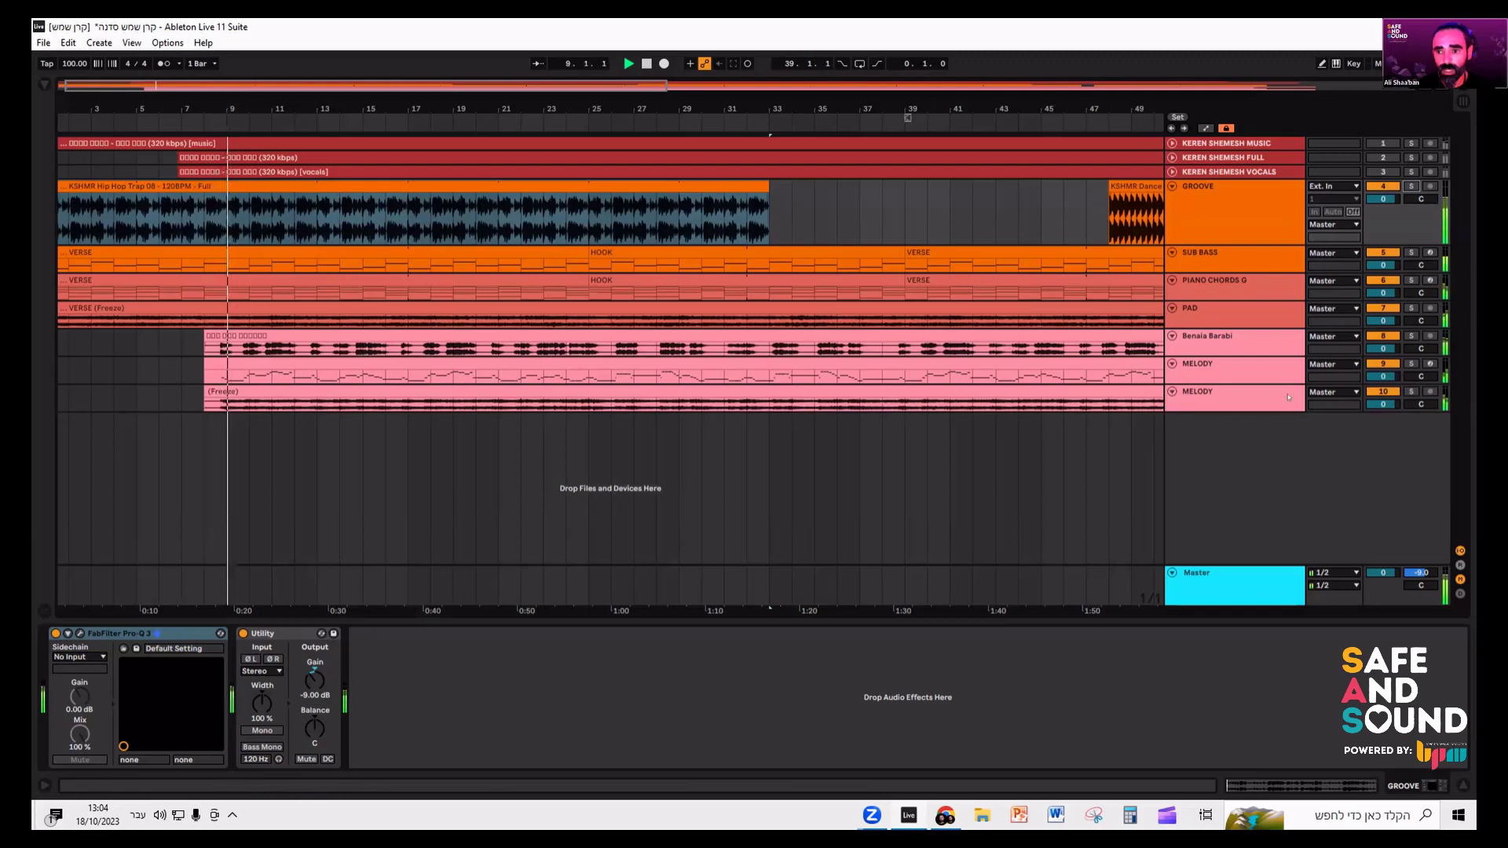
drag(1374, 395, 1373, 345)
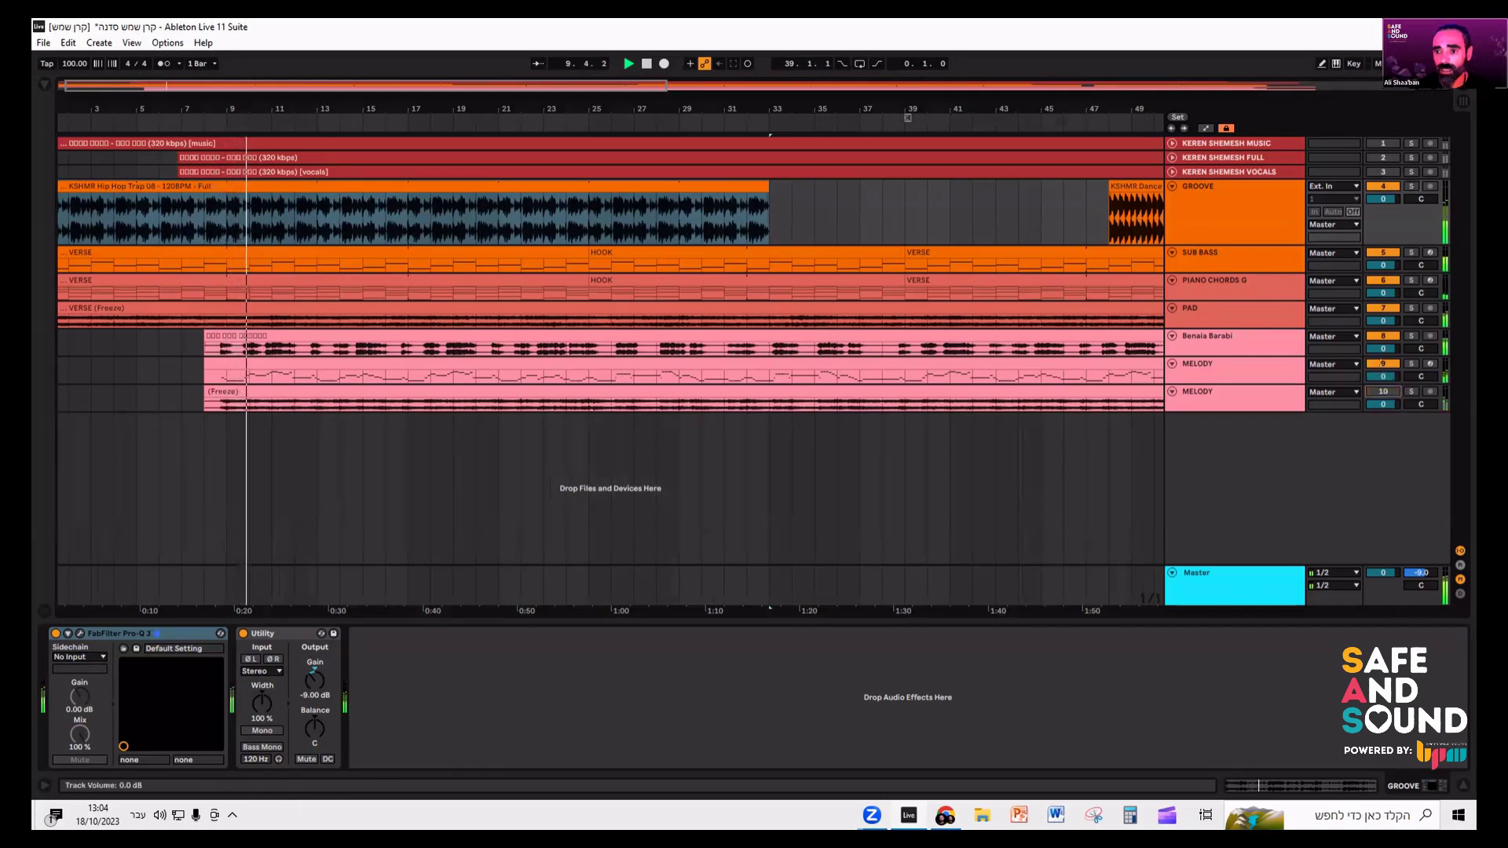
click(1383, 308)
click(1383, 281)
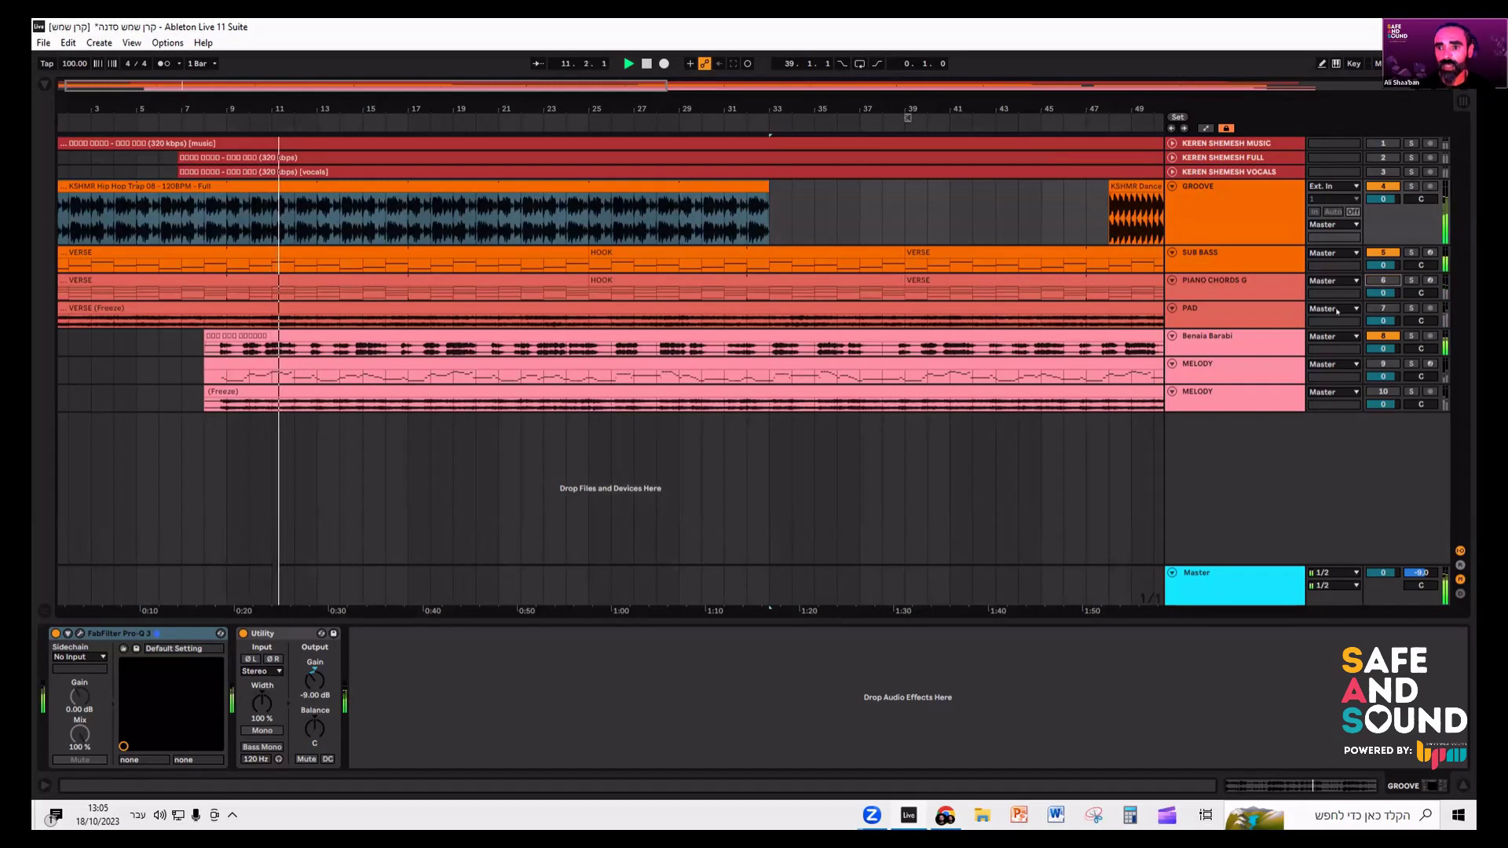
click(1385, 253)
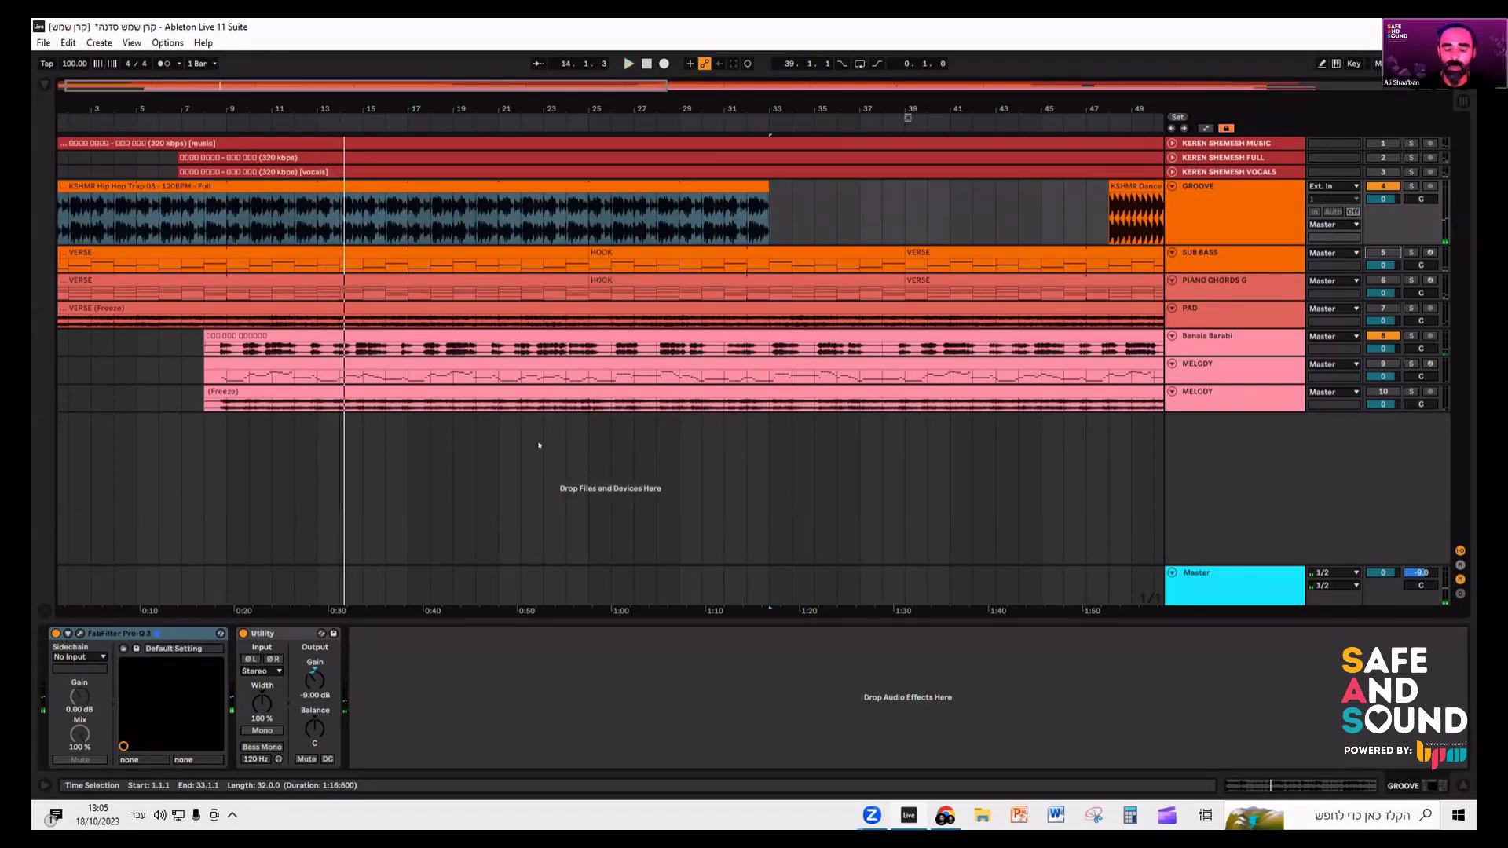
- On the GROOVE track, move the Hip Hop Trap clip to about bar 81 and the Big Room Dance clip to bar 1
key(minus)
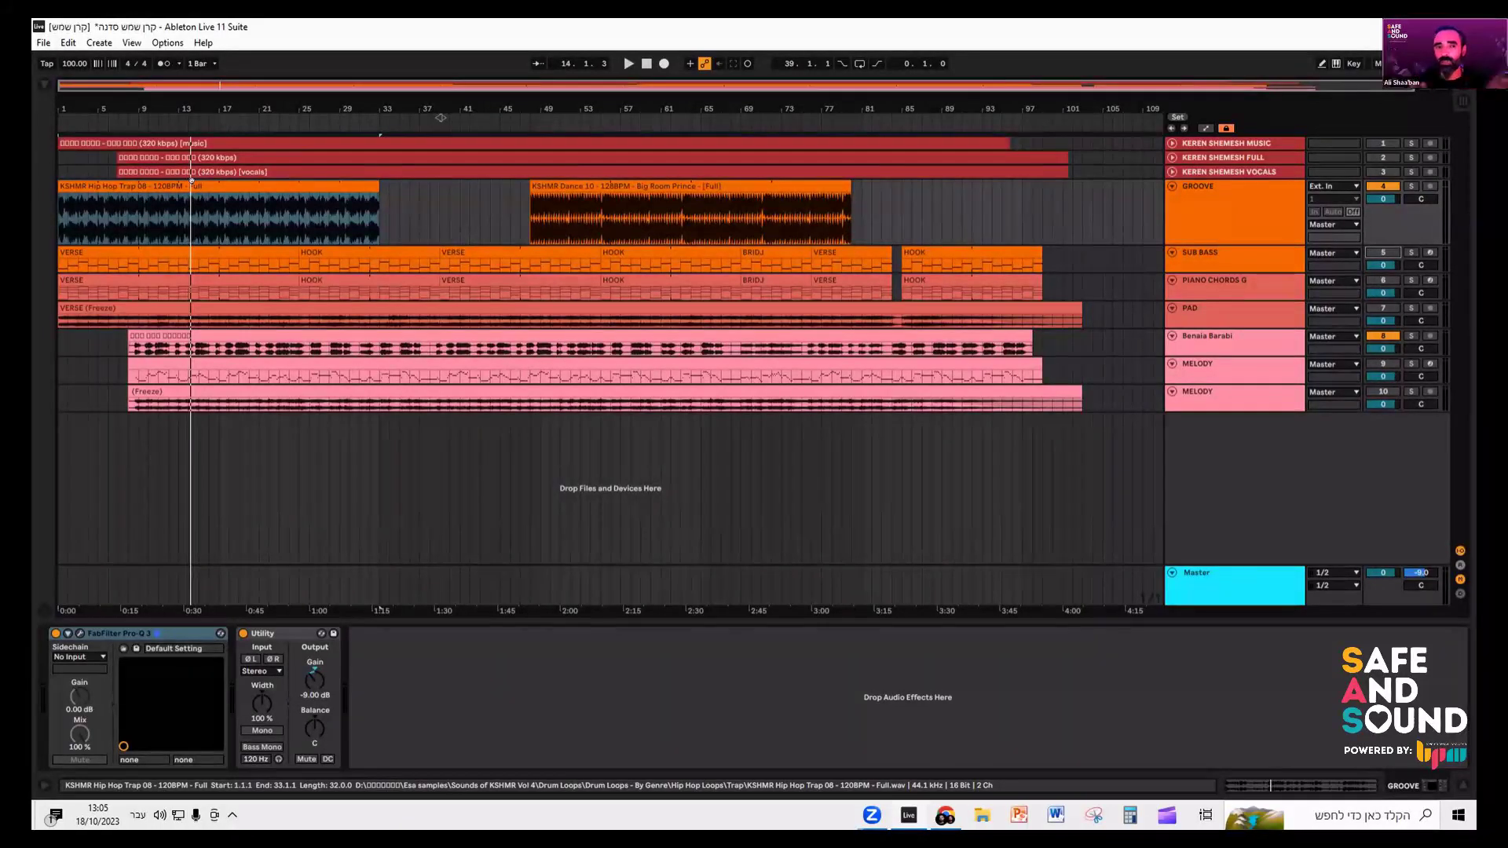
drag(191, 180, 994, 182)
drag(733, 194, 190, 216)
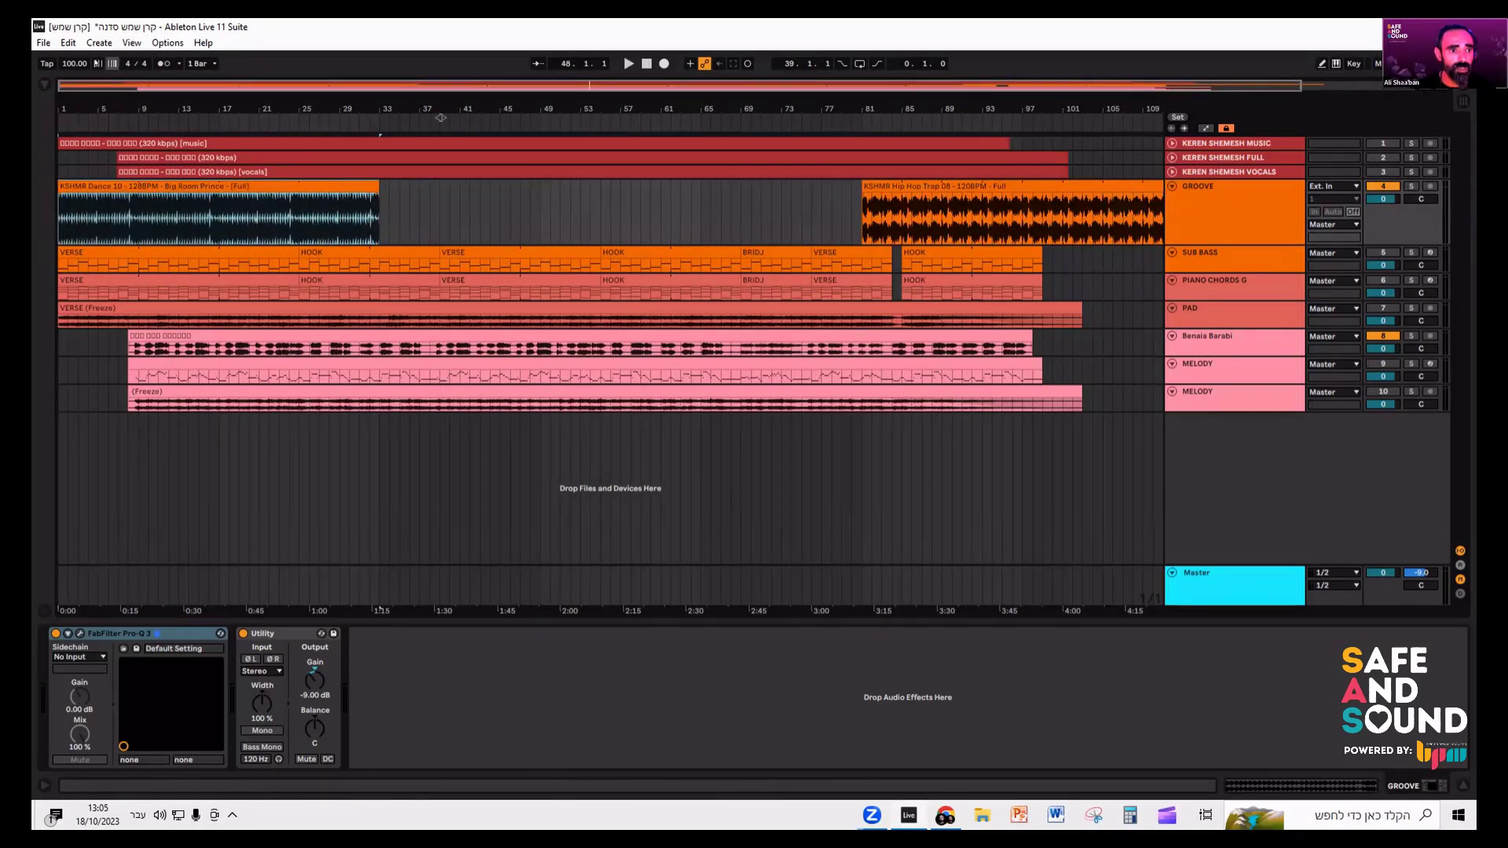
- Set the project tempo to 128 BPM
click(73, 63)
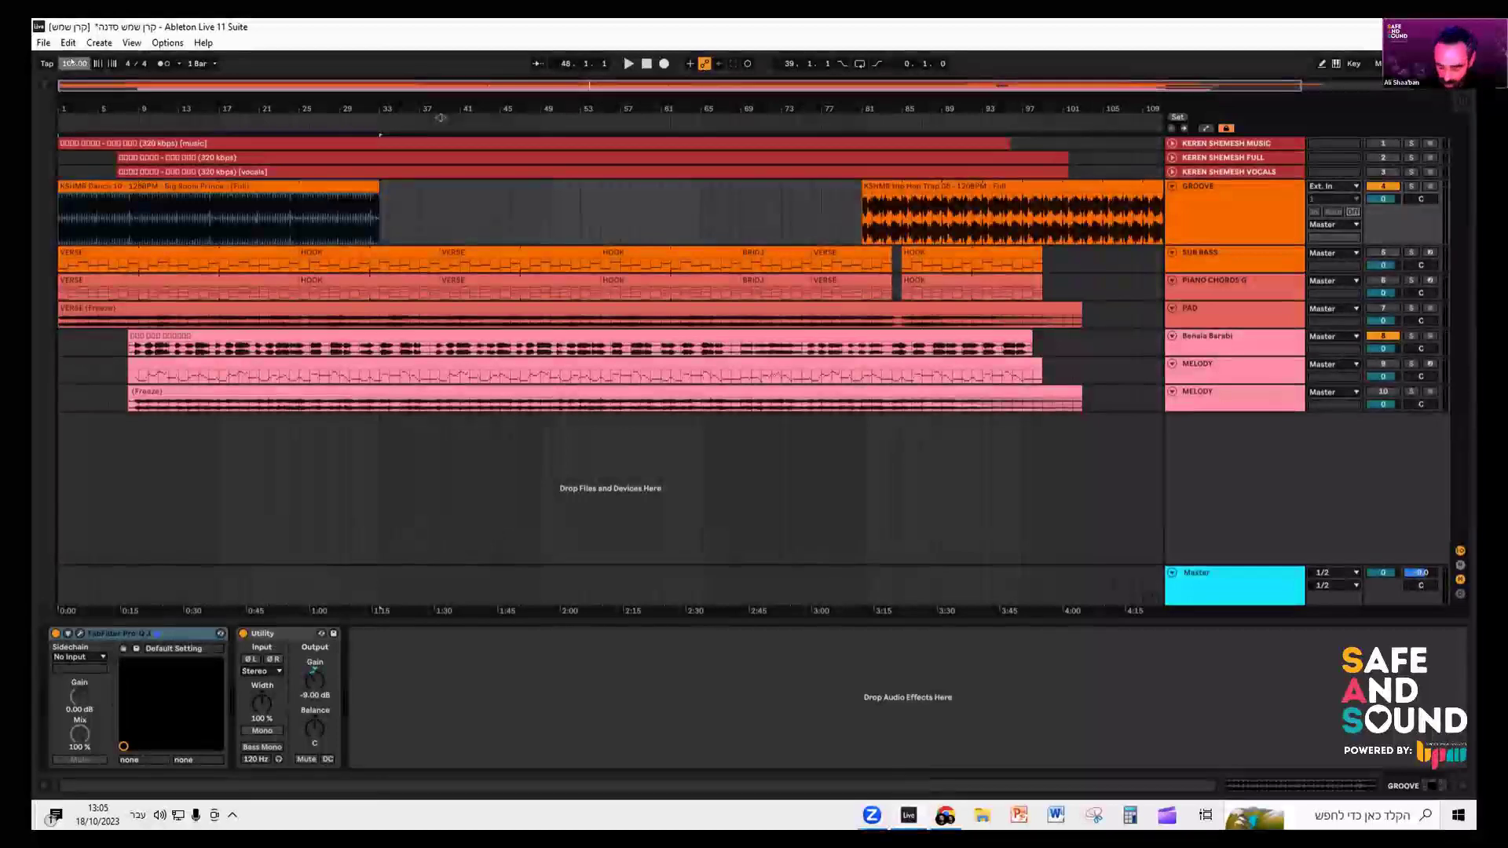
text(120)
key(Return)
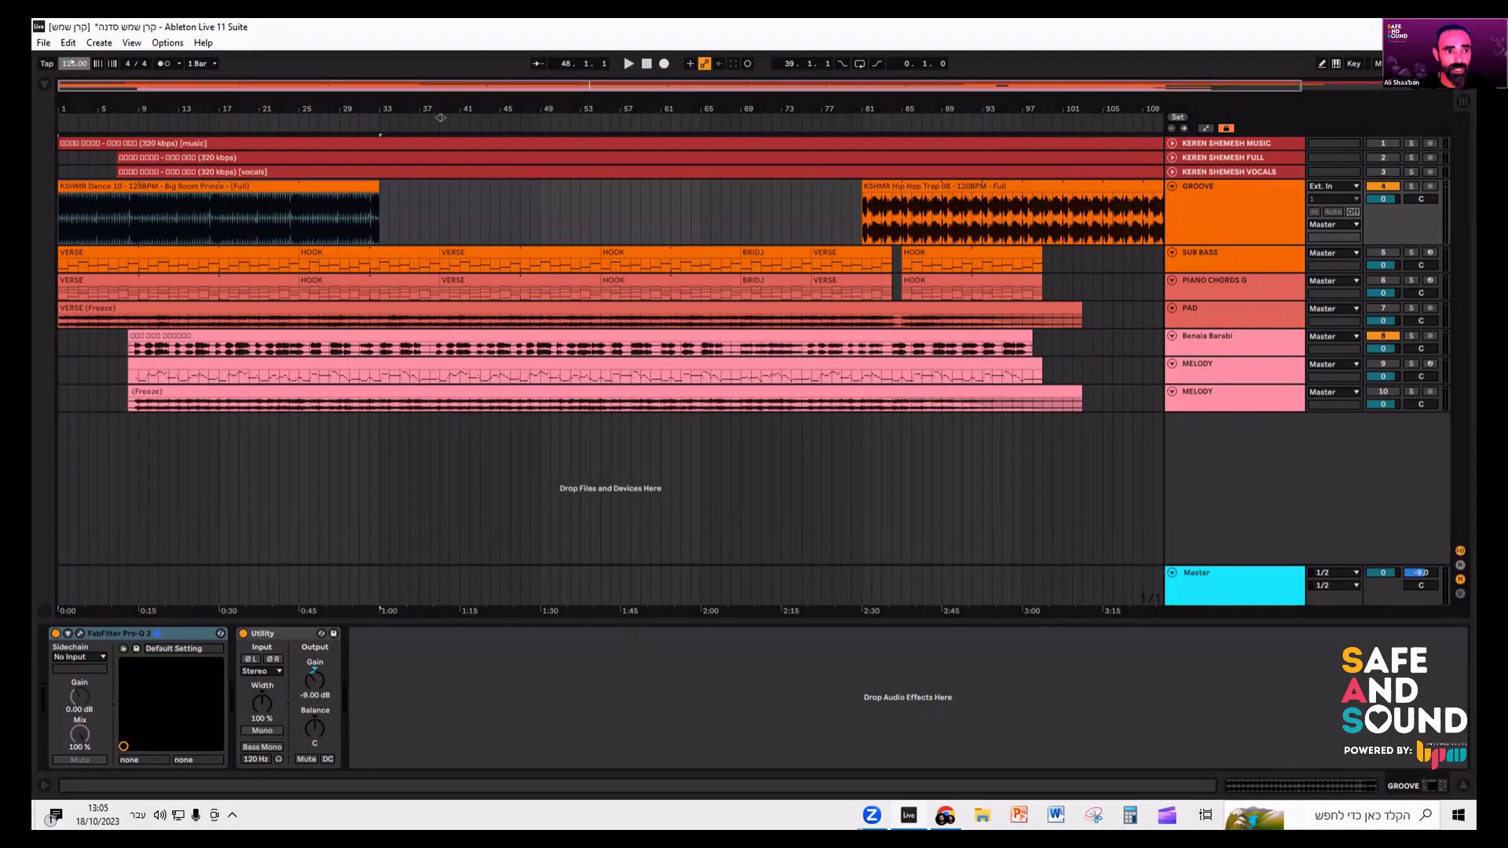
click(131, 193)
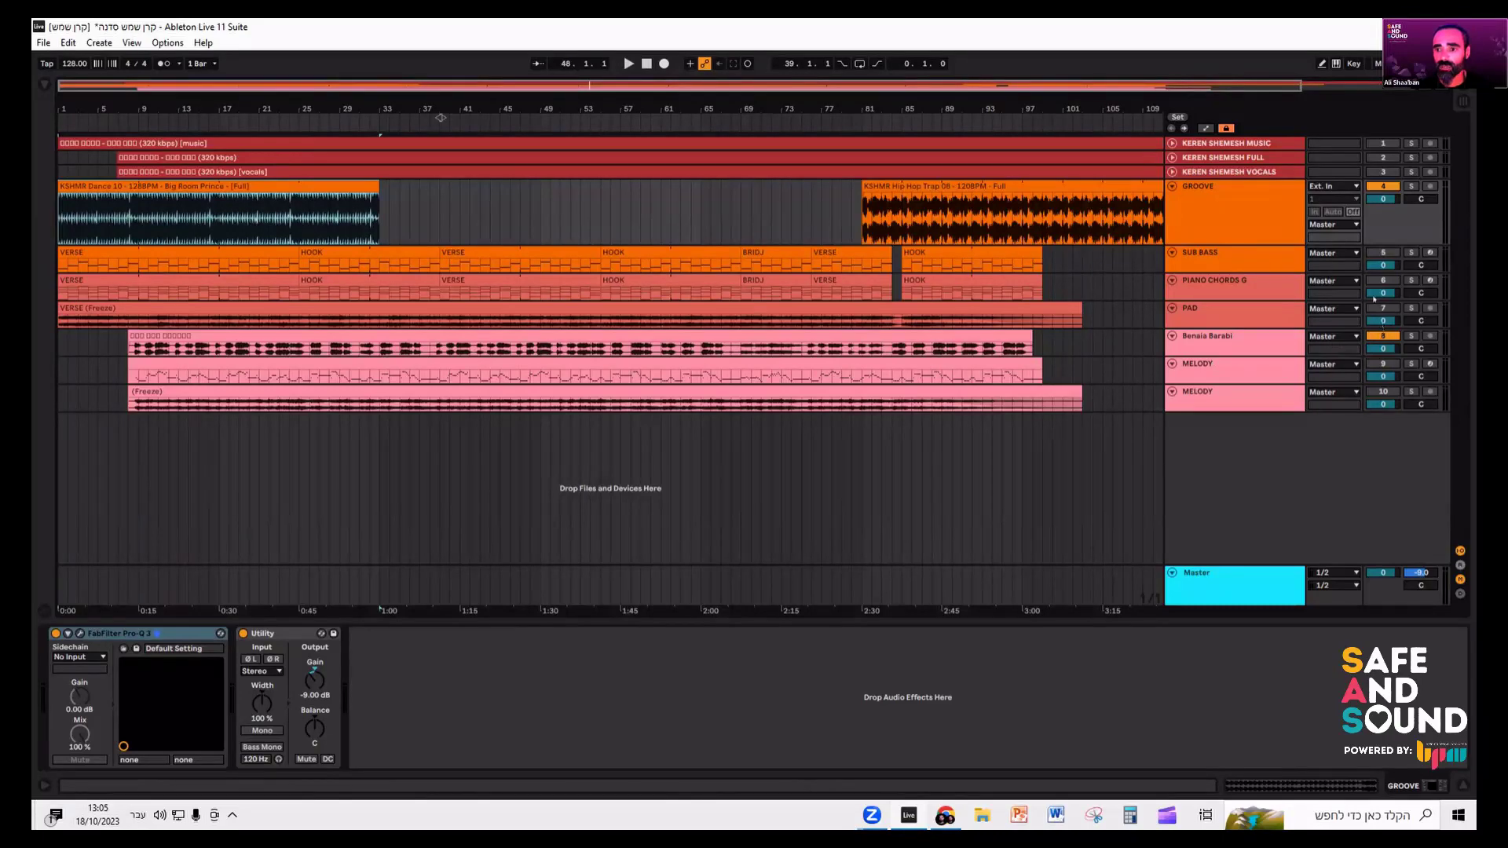
- Reactivate all tracks from SUB BASS down to the last MELODY track together
click(1263, 303)
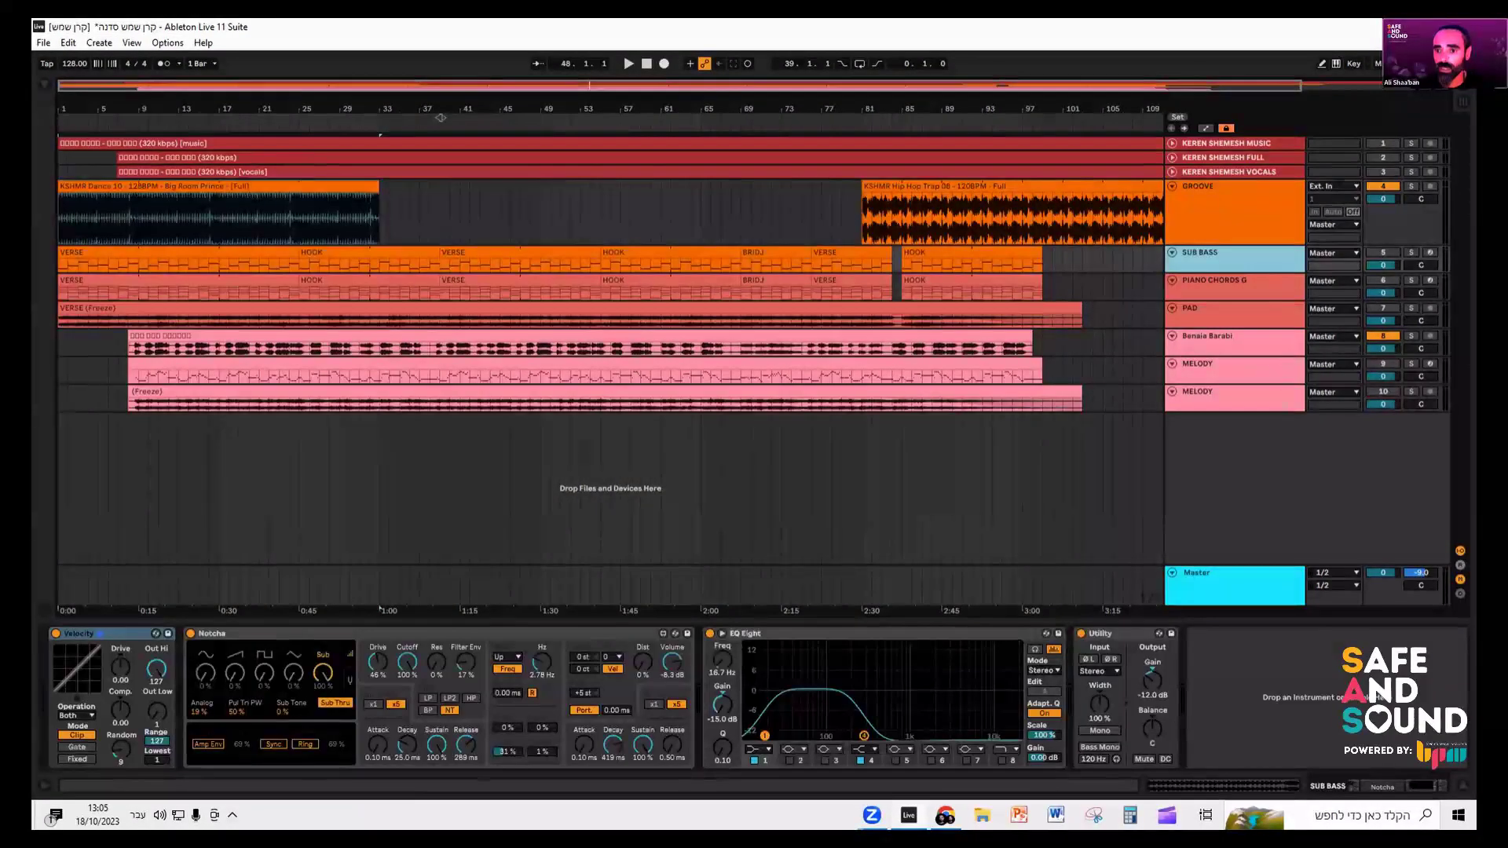
shift+click(1374, 372)
click(1377, 373)
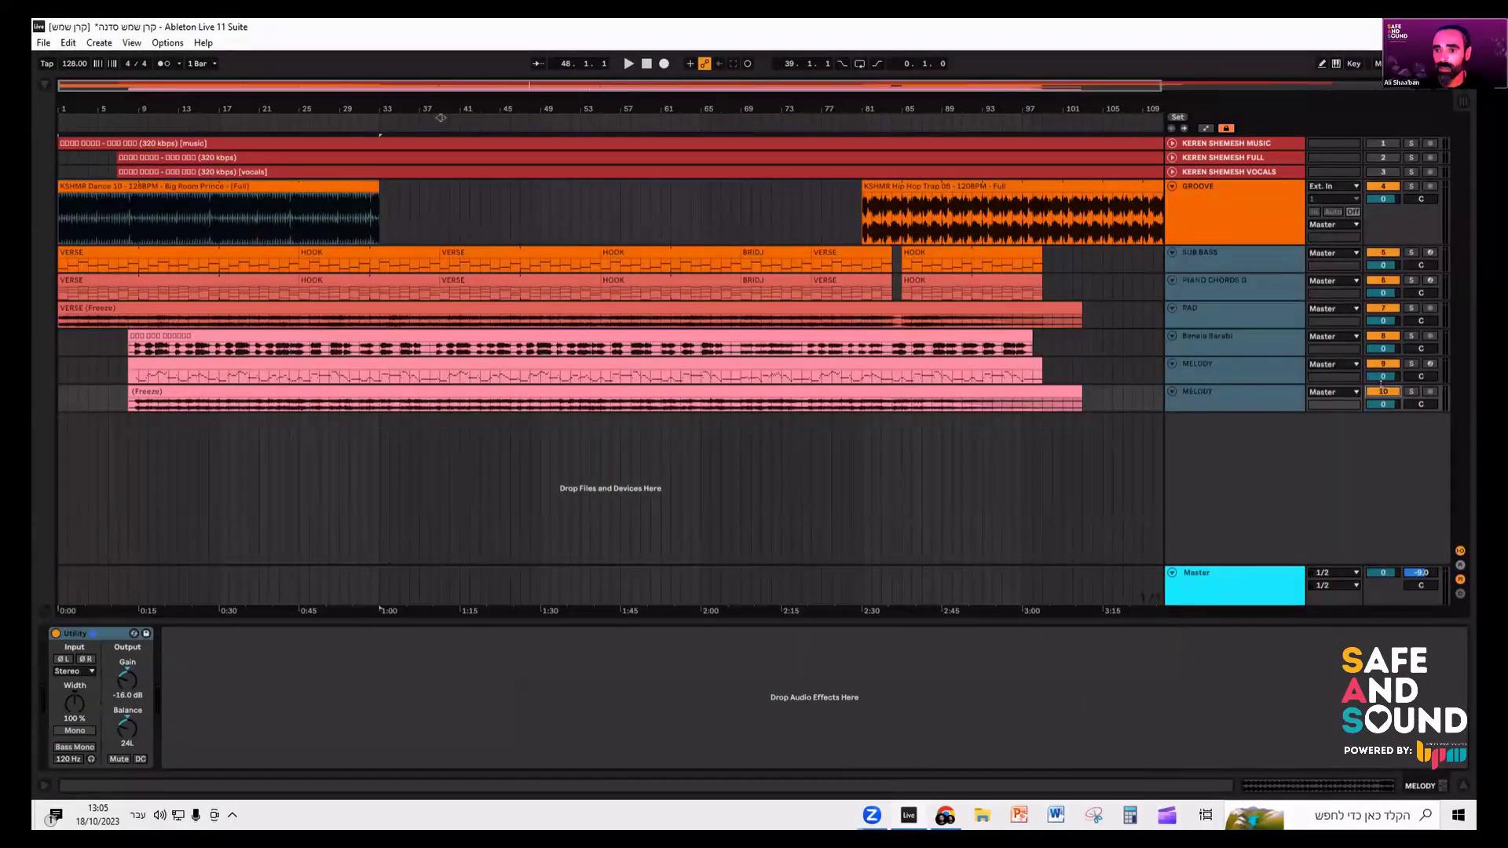
- Play the full arrangement from bar 1 with the Big Room groove on the GROOVE track
click(1241, 238)
key(space)
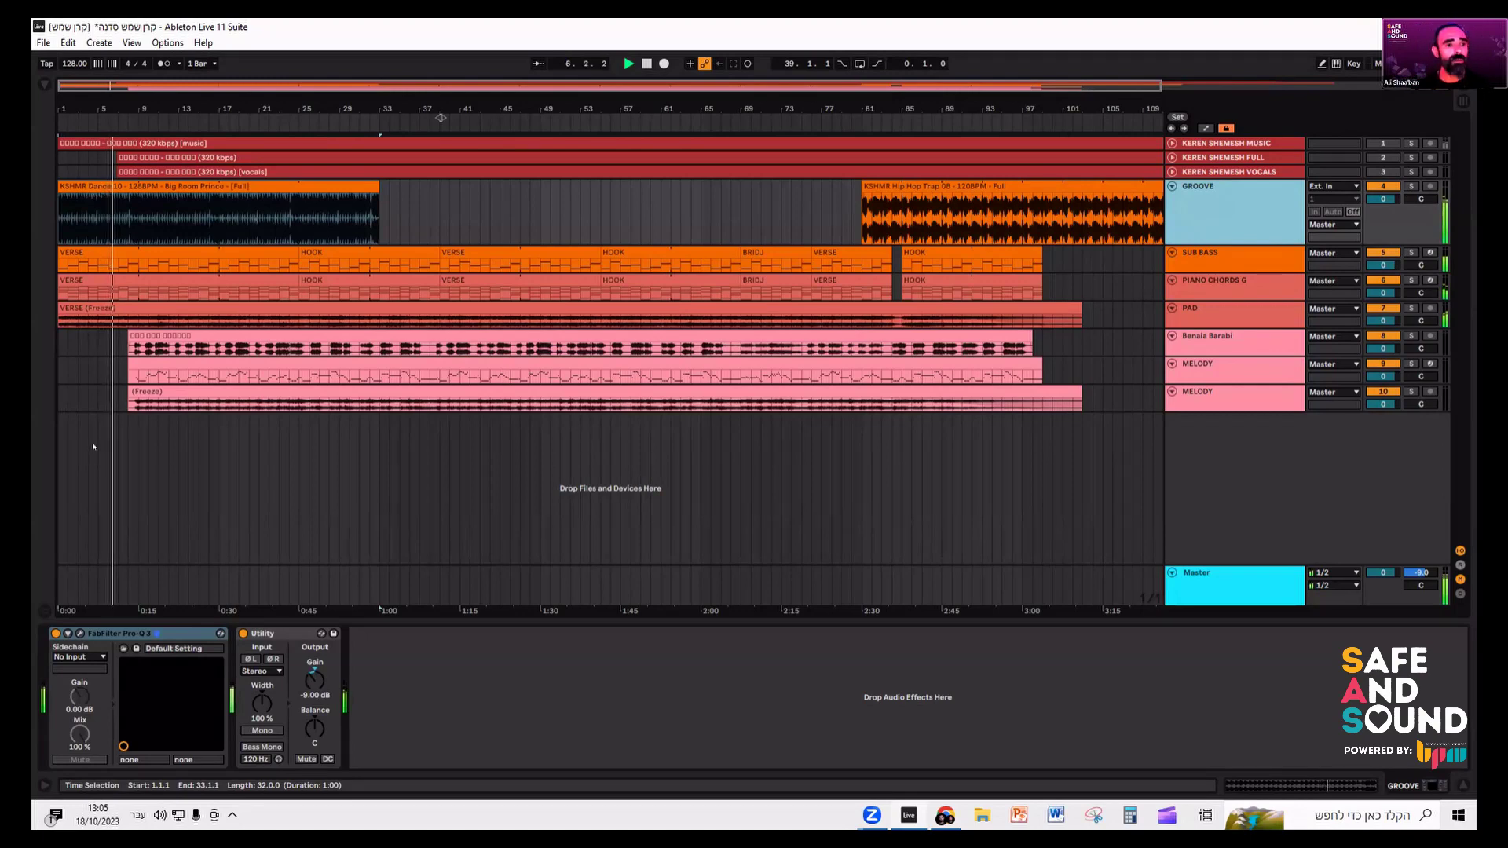
scroll(95, 350, up, 2)
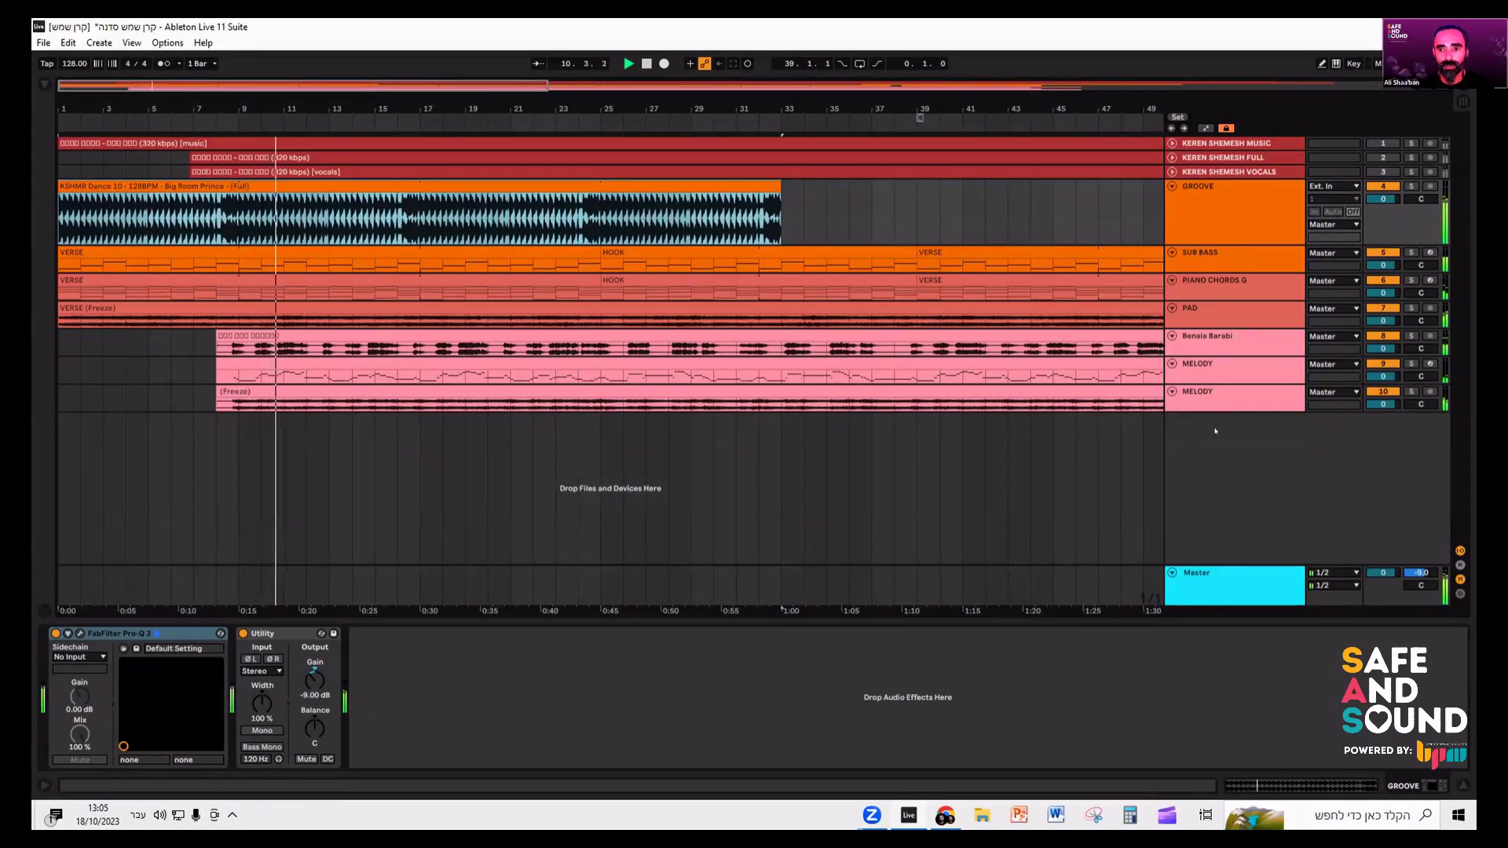
click(1251, 205)
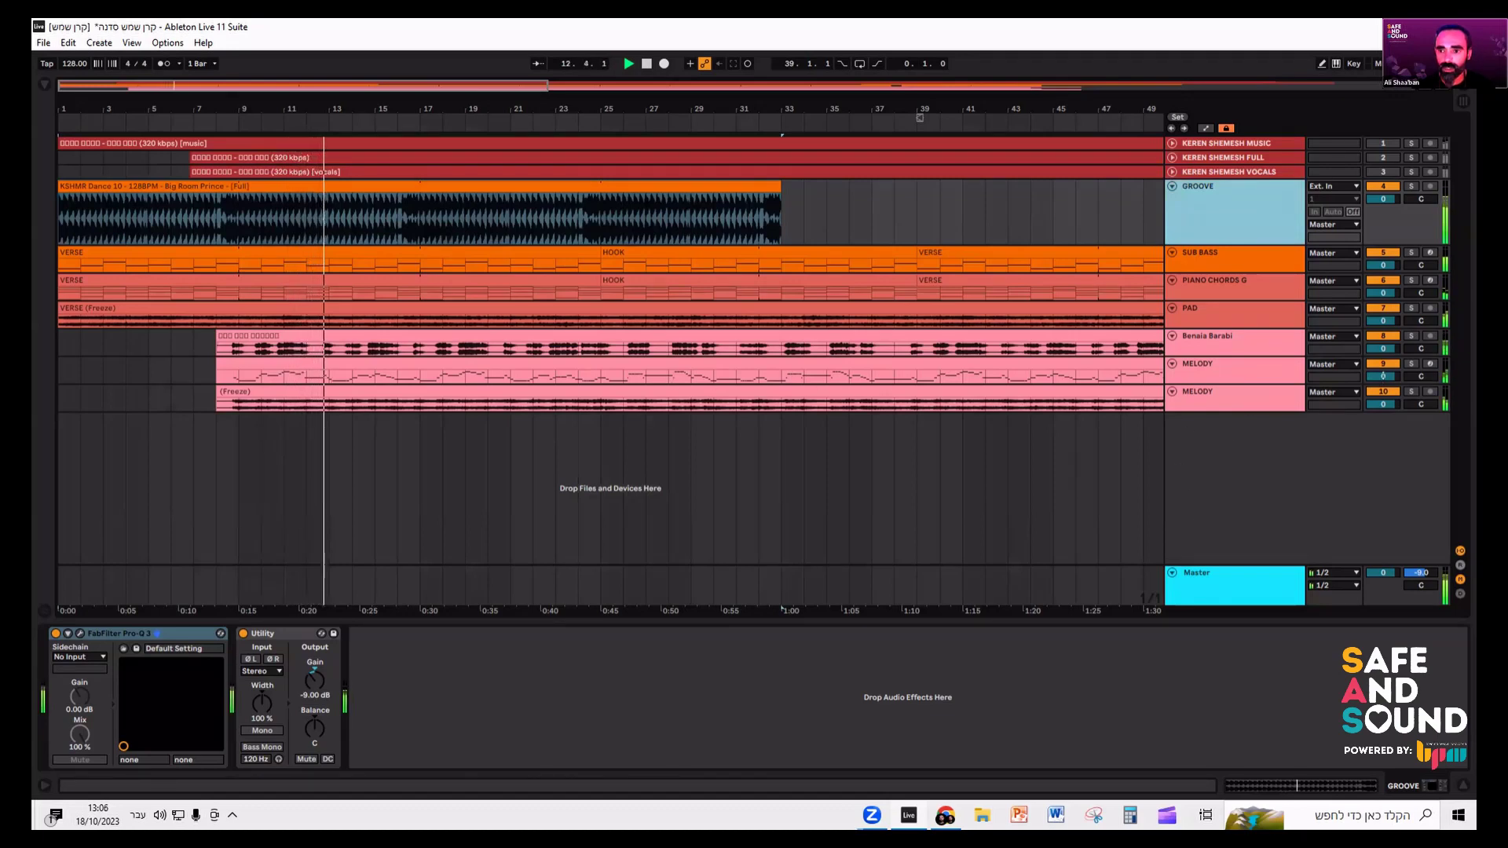
- Deactivate both MELODY tracks, PAD, PIANO CHORDS G and SUB BASS during playback, keeping GROOVE and the Benaia Barabi vocals active
click(1384, 392)
click(1383, 364)
click(1384, 308)
click(1384, 280)
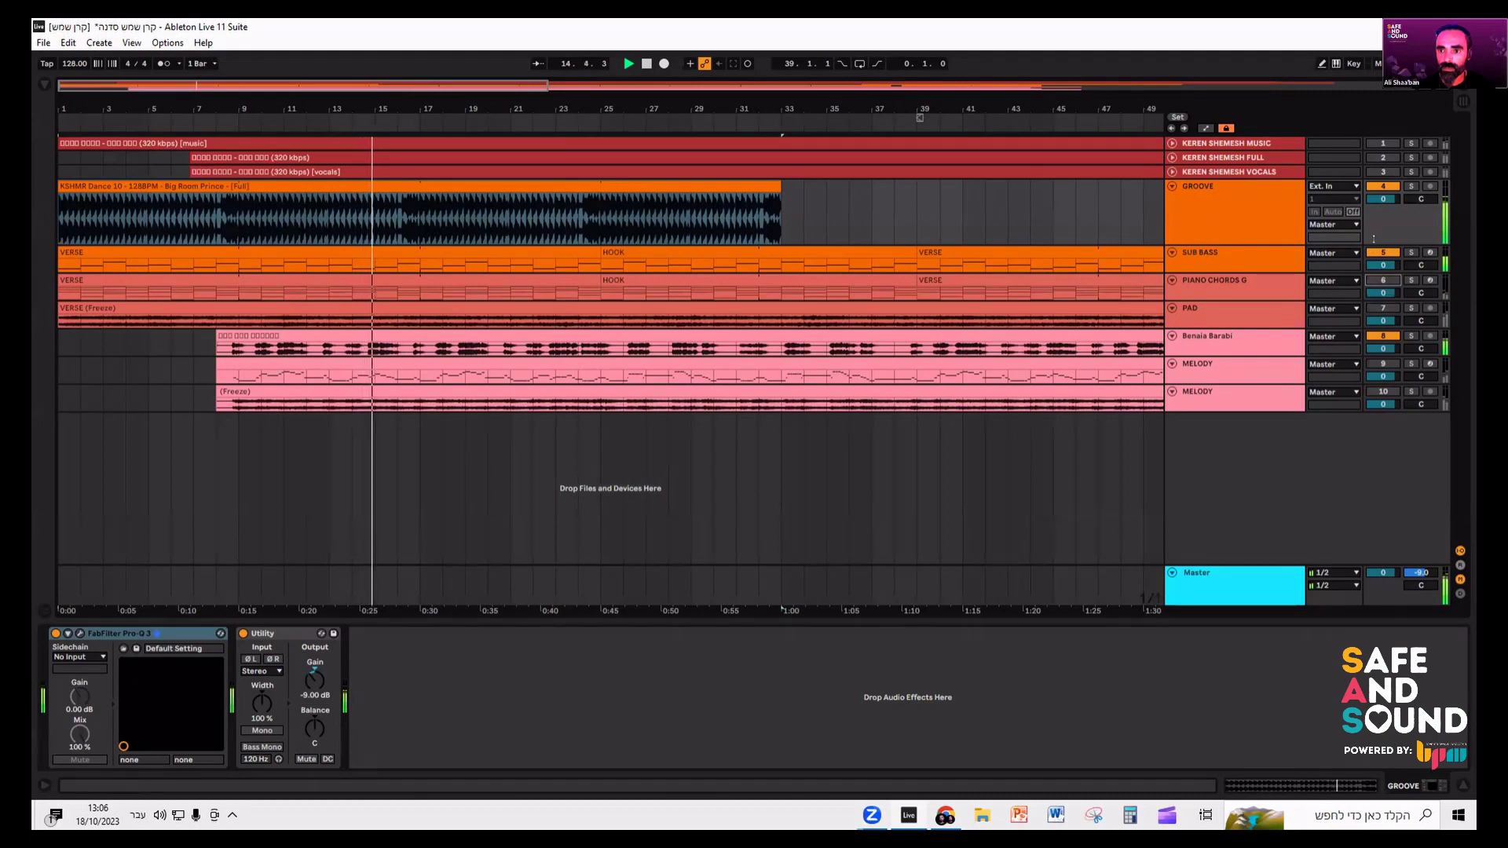
click(1384, 252)
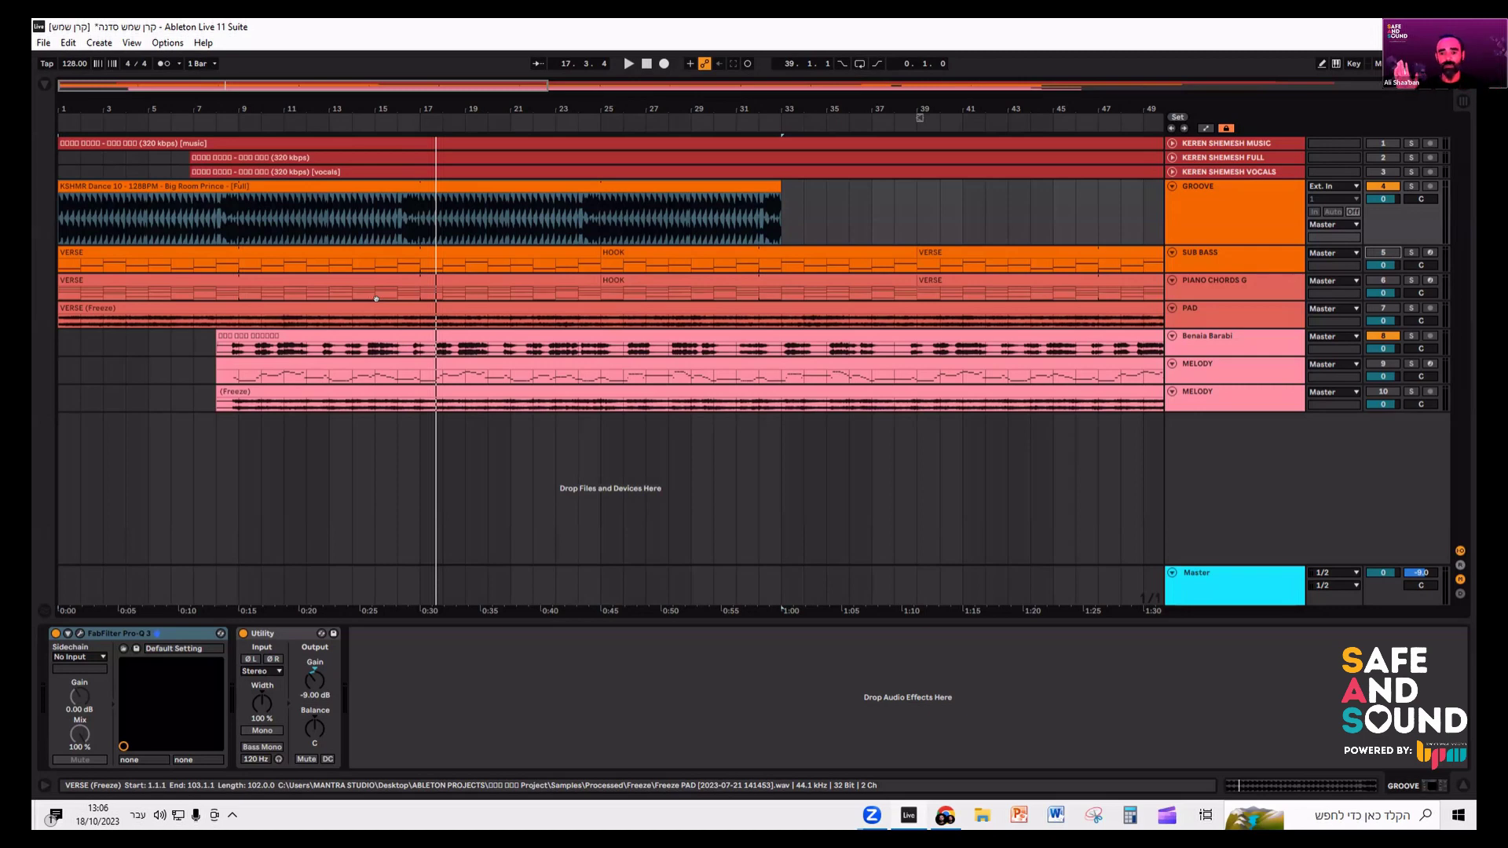
- Insert a MIDI track below the last MELODY track and load an empty Drum Rack onto it
click(434, 357)
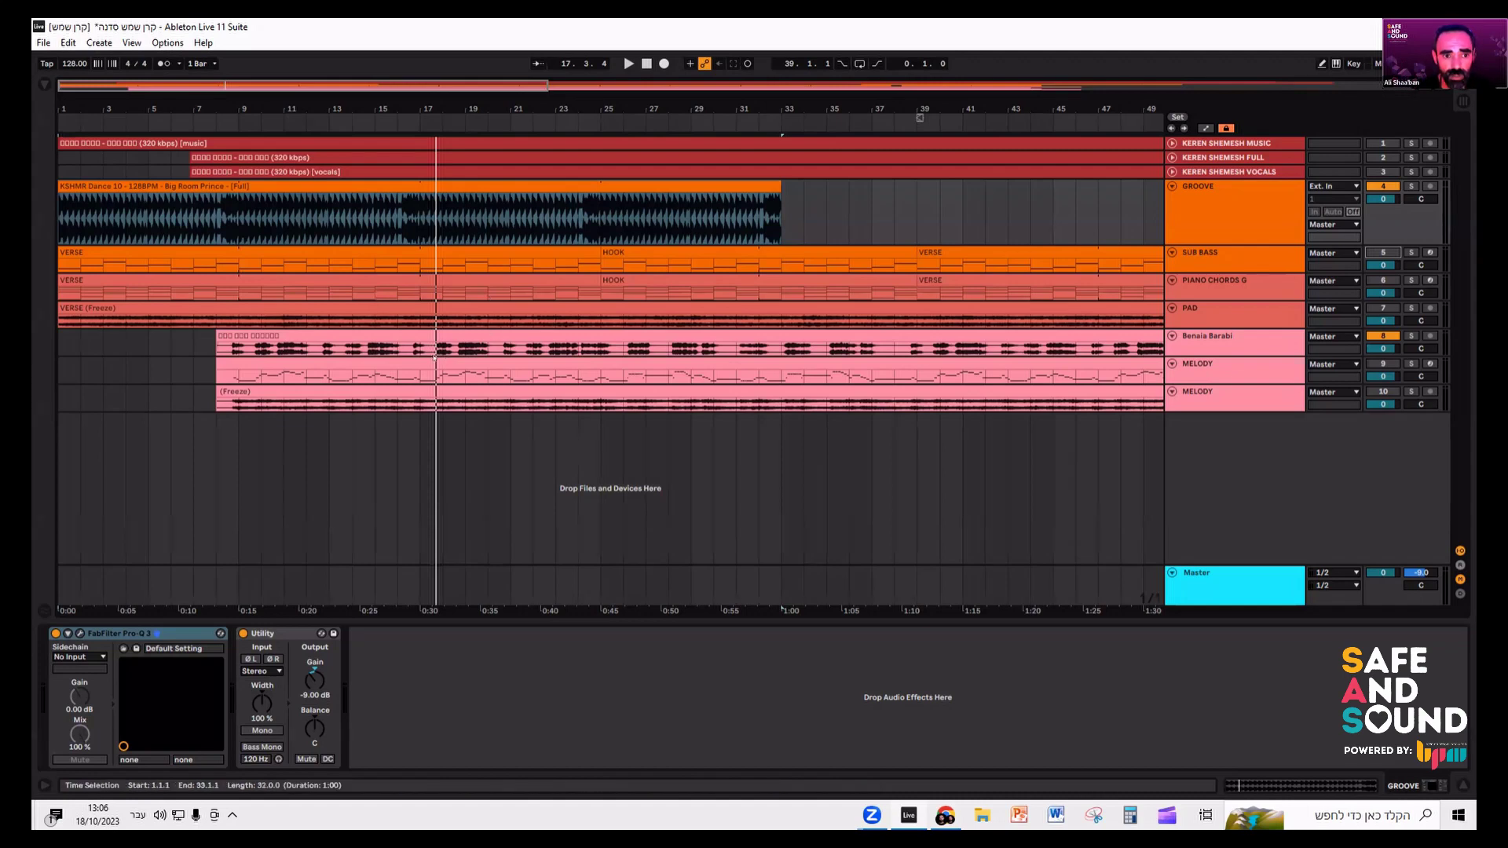
click(1172, 346)
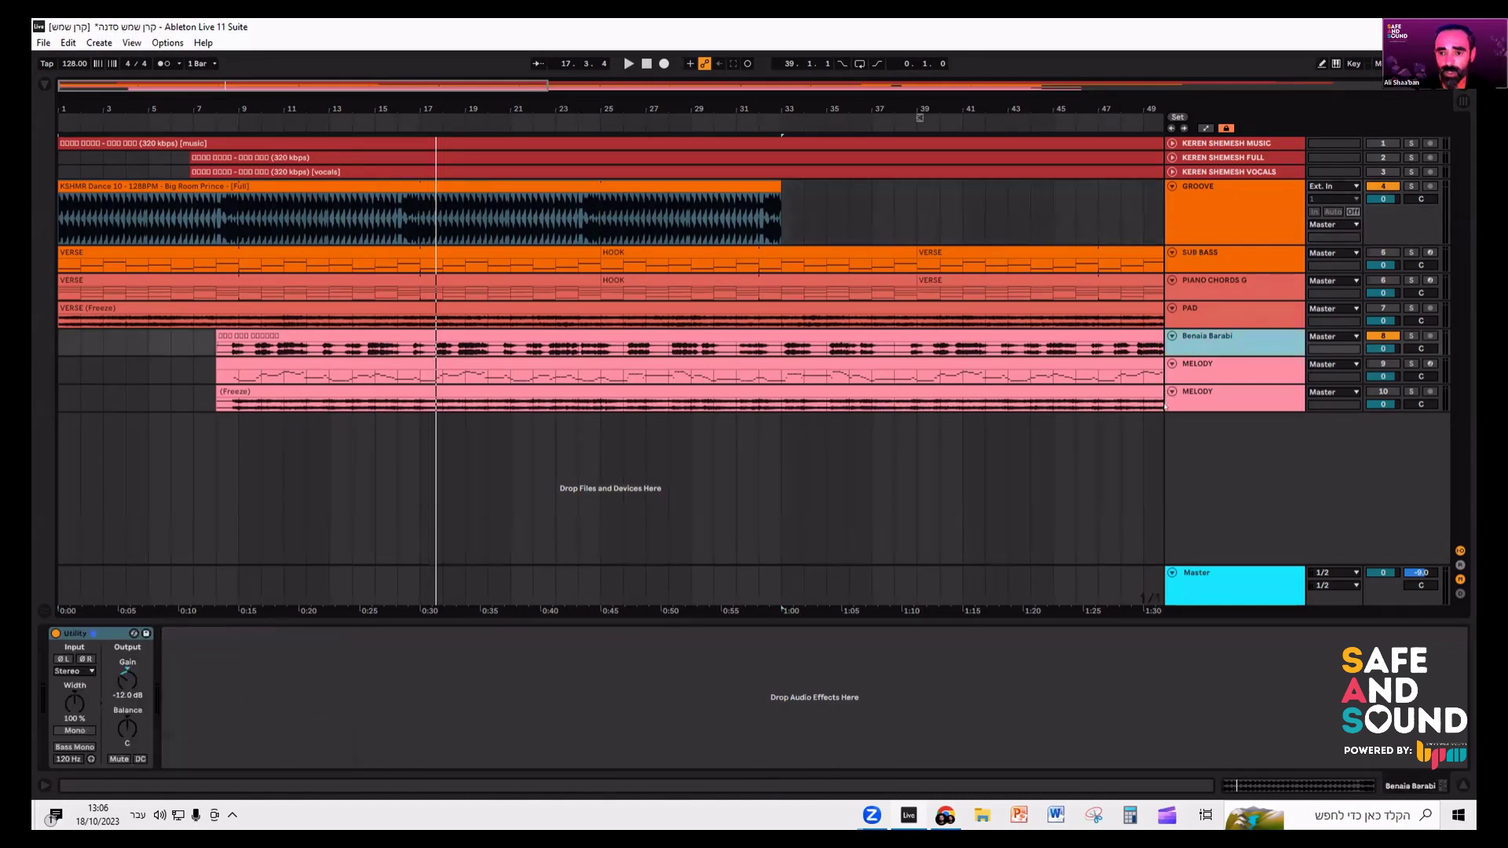
right_click(1228, 446)
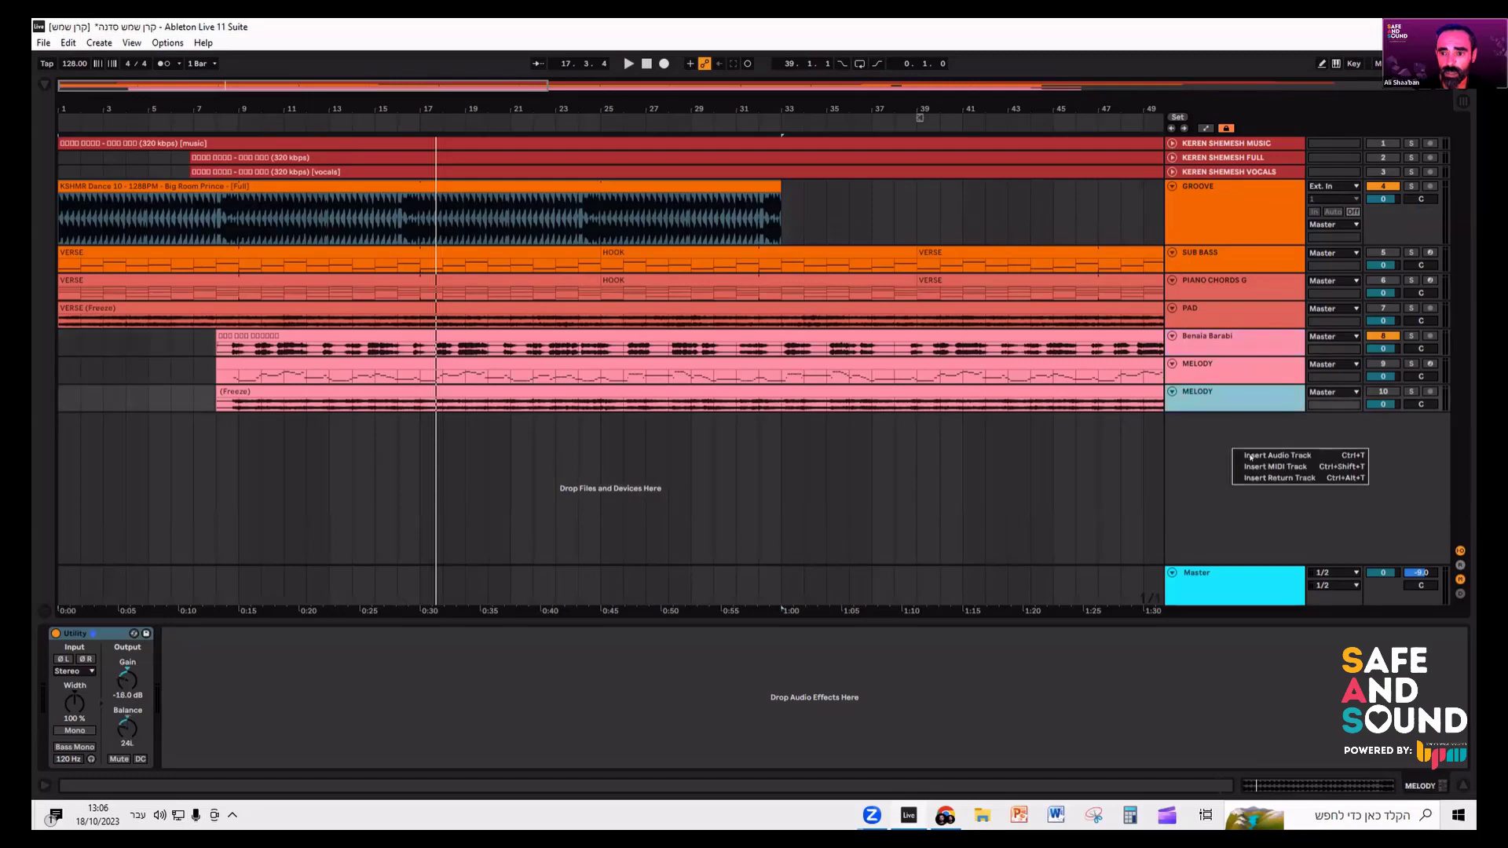
click(1261, 462)
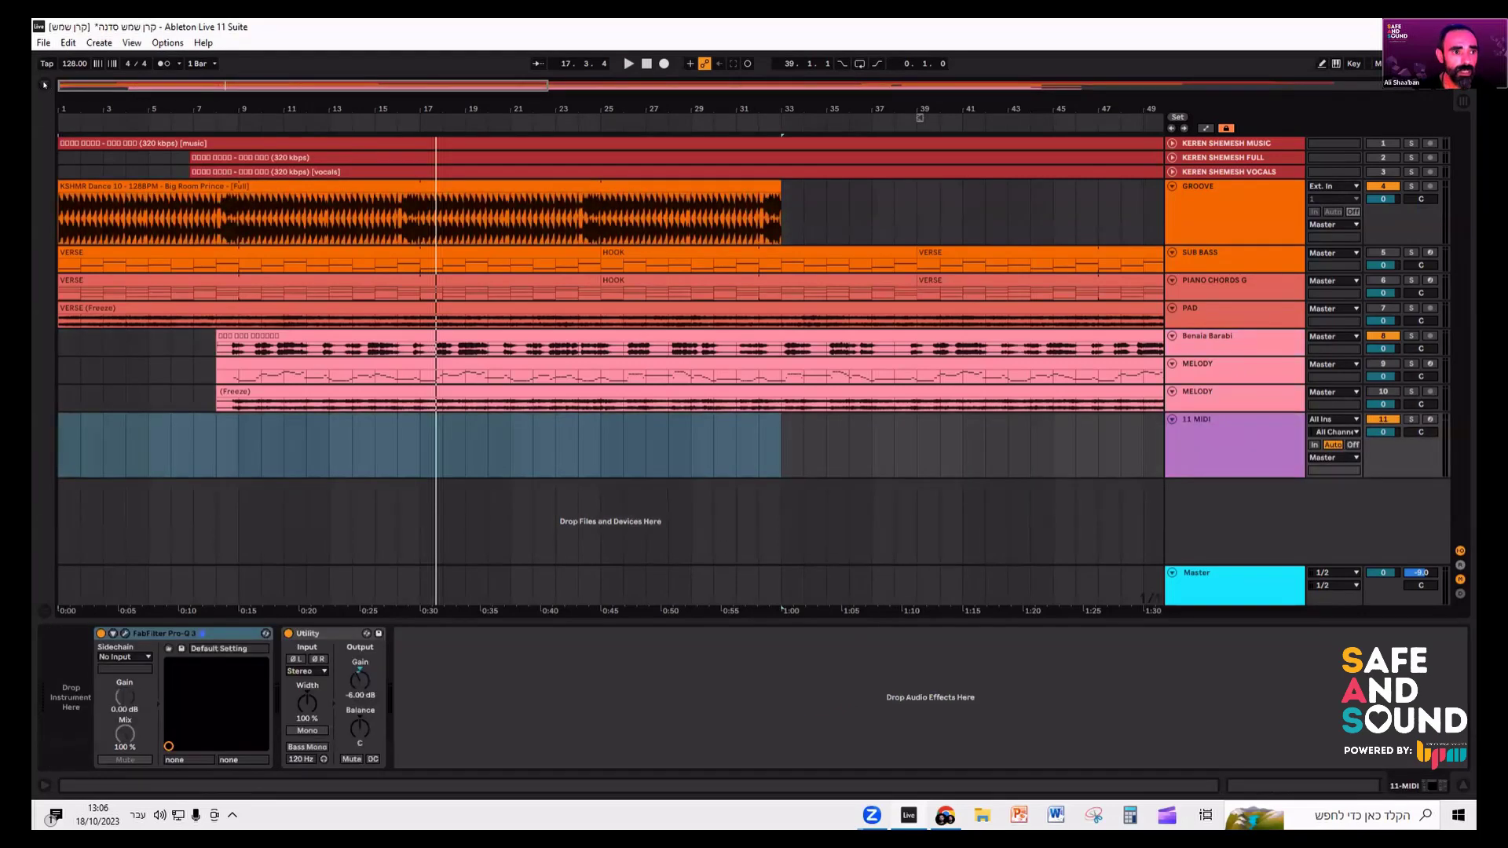
key(ctrl+alt+b)
click(81, 262)
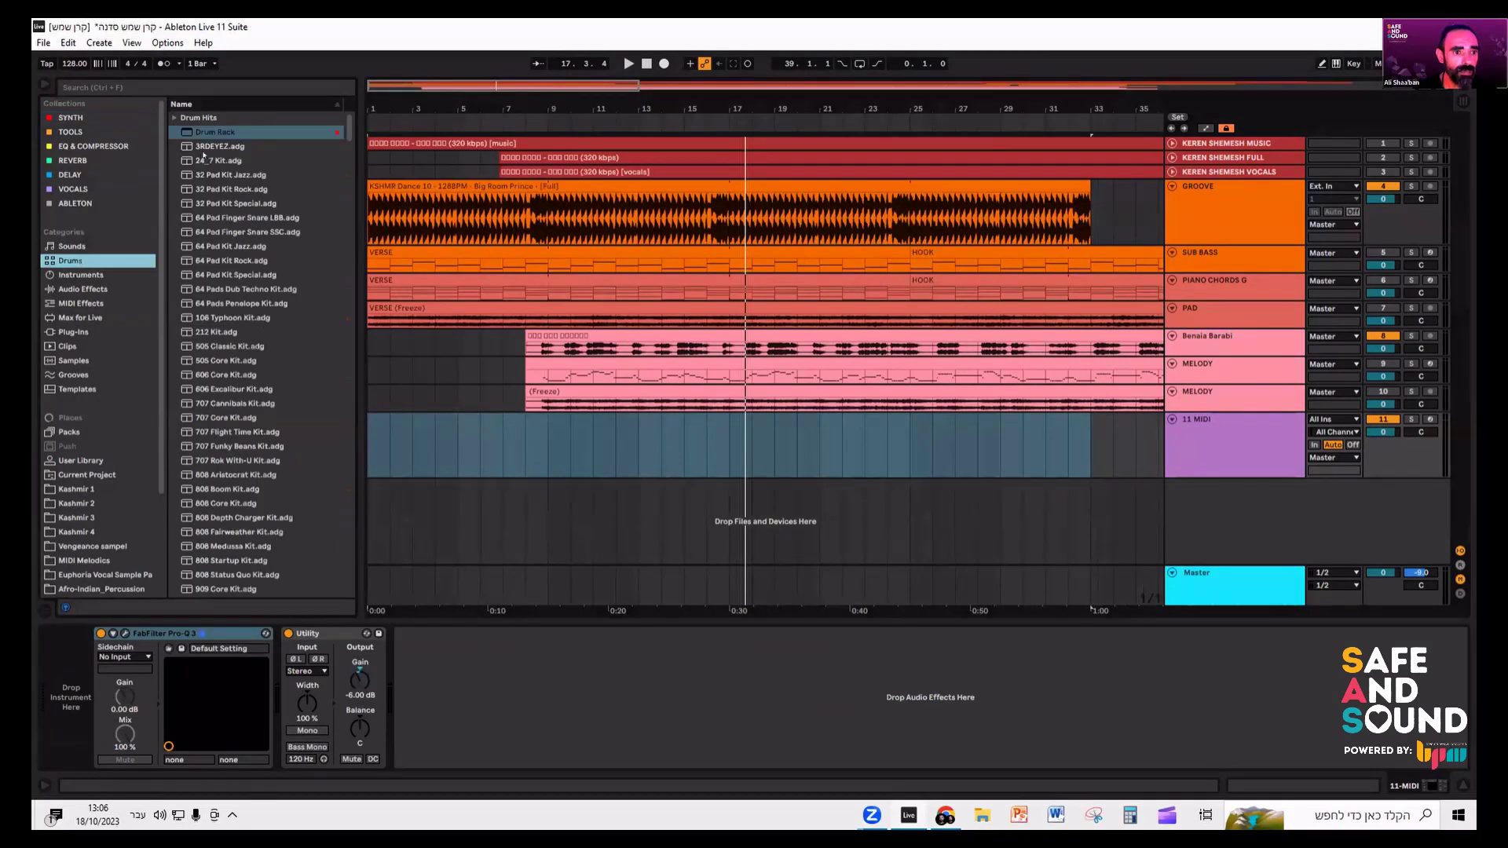
click(207, 133)
drag(61, 672, 63, 674)
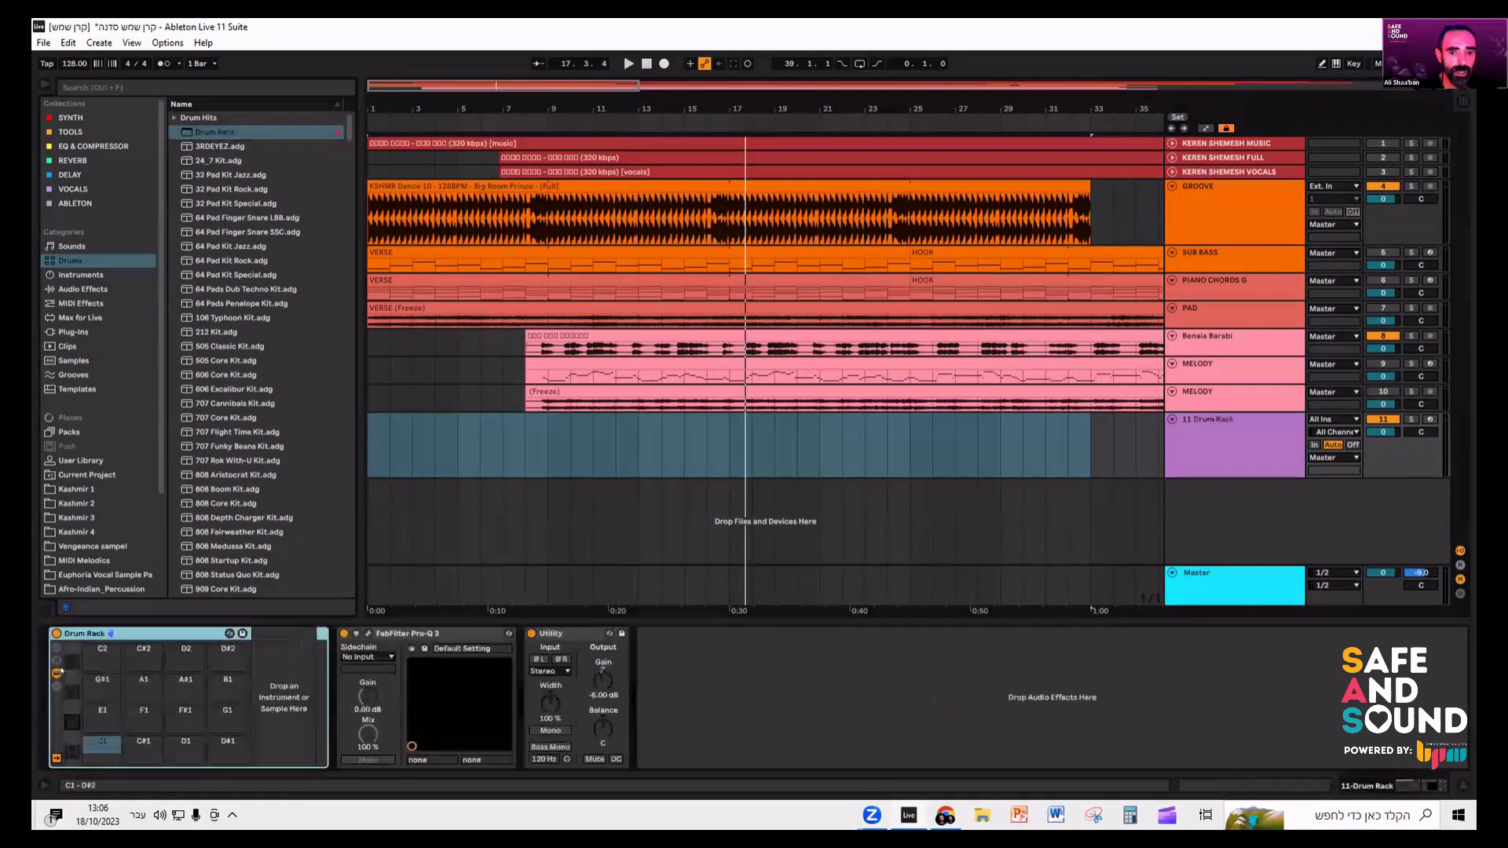
- Play the groove and vocals from bar 9, deactivate the Benaia Barabi track and stop playback
click(549, 214)
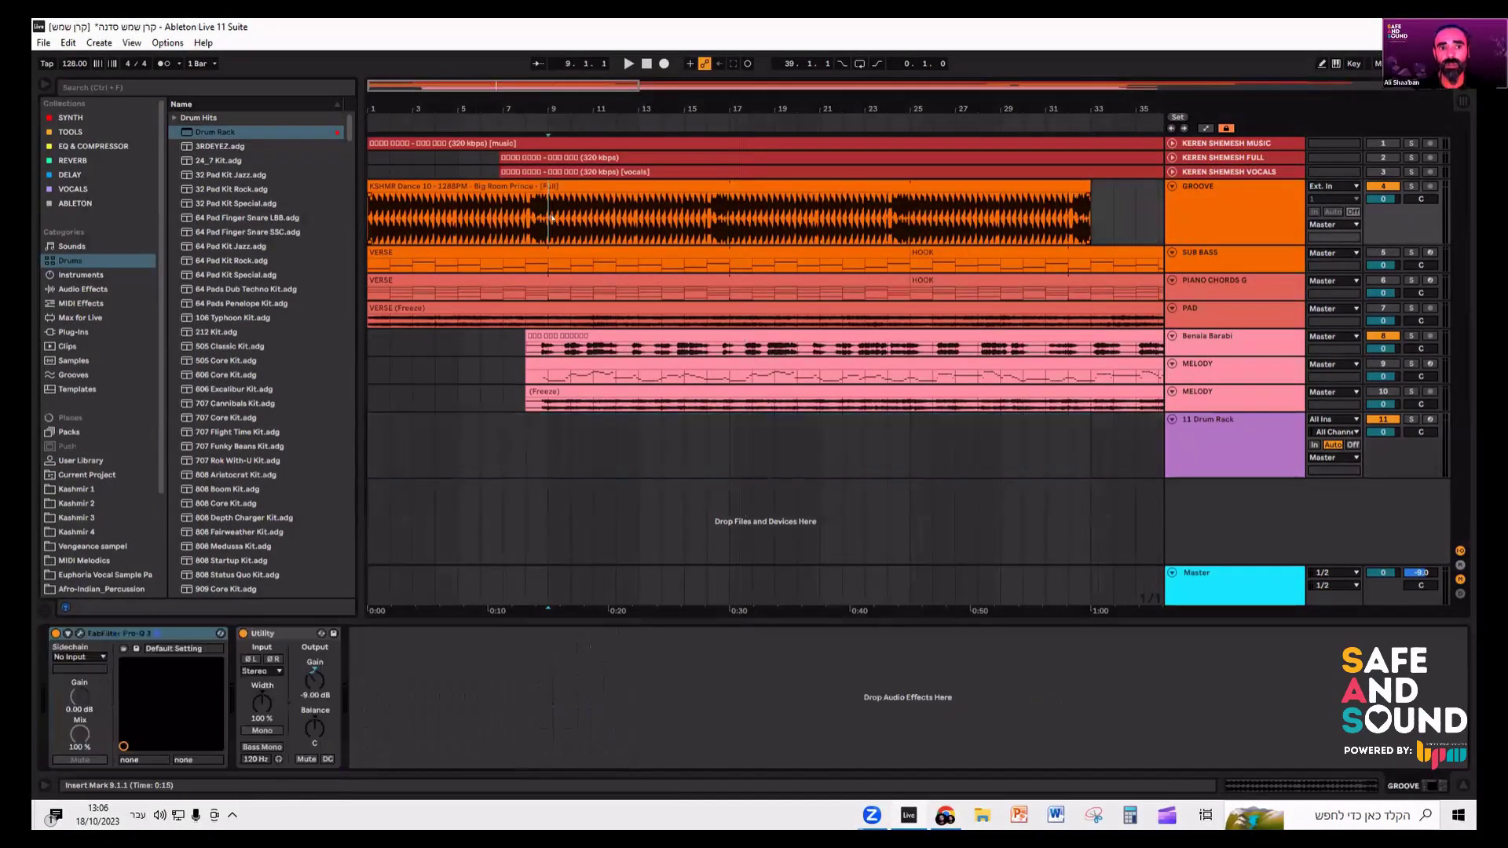
key(space)
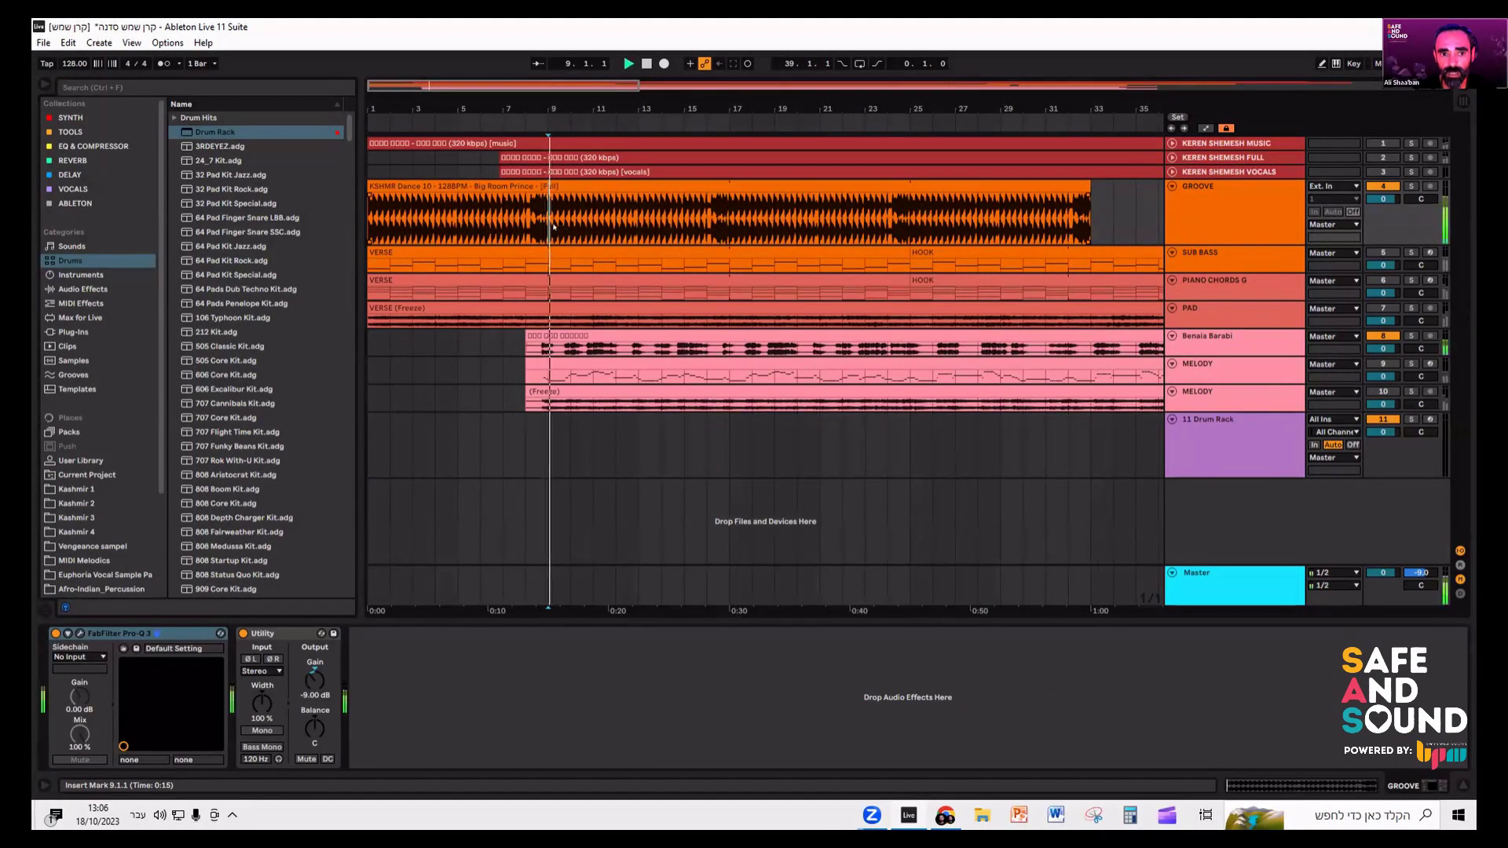
click(1384, 336)
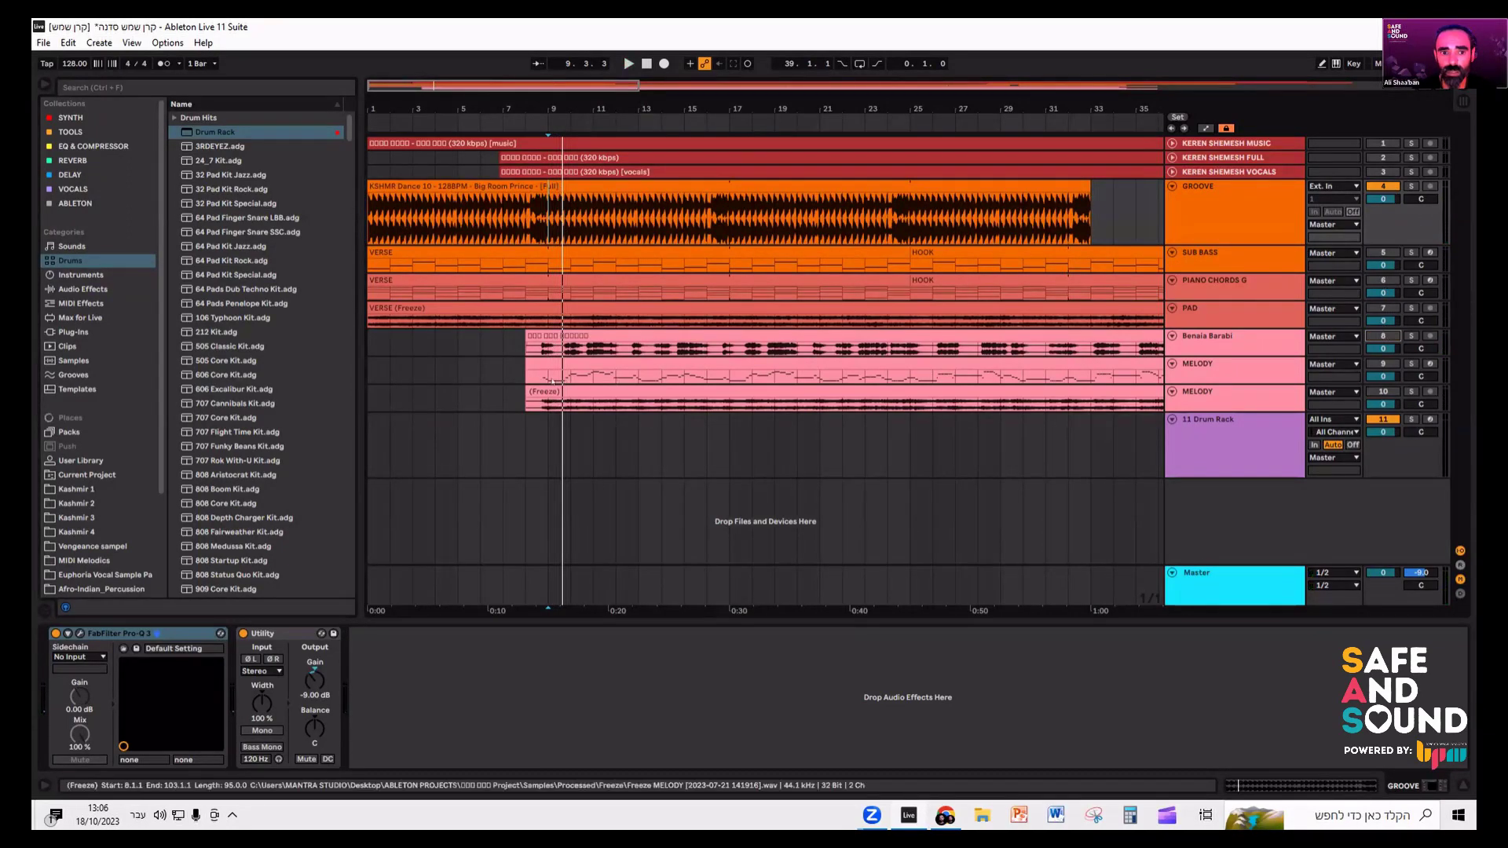
key(space)
key(space)
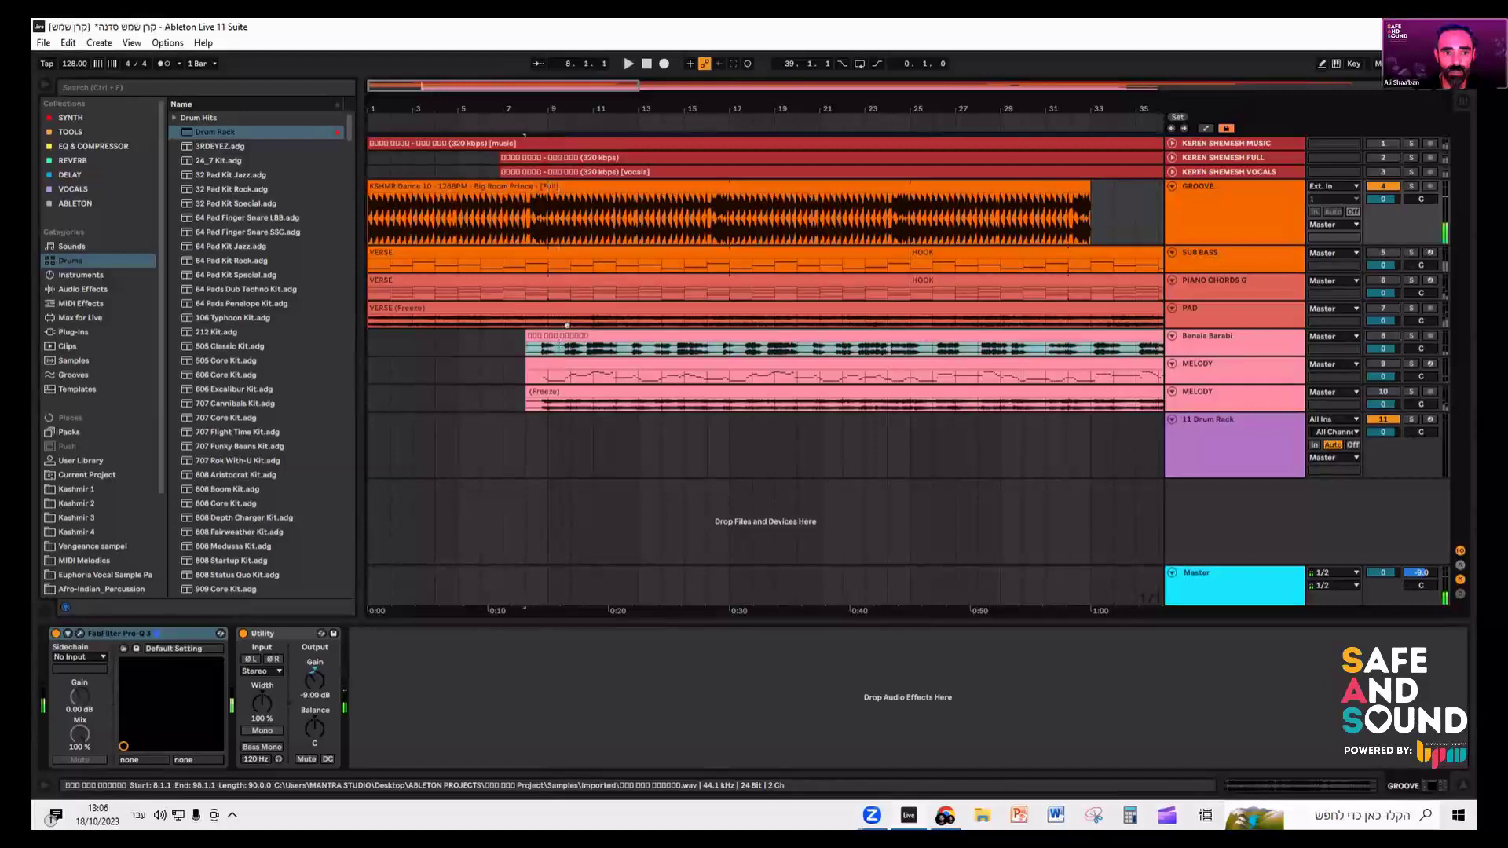
- Split a slice from bar 9 to bar 10 out of the Benaia Barabi vocal clip, undoing its misplaced move to the Drum Rack track
click(567, 337)
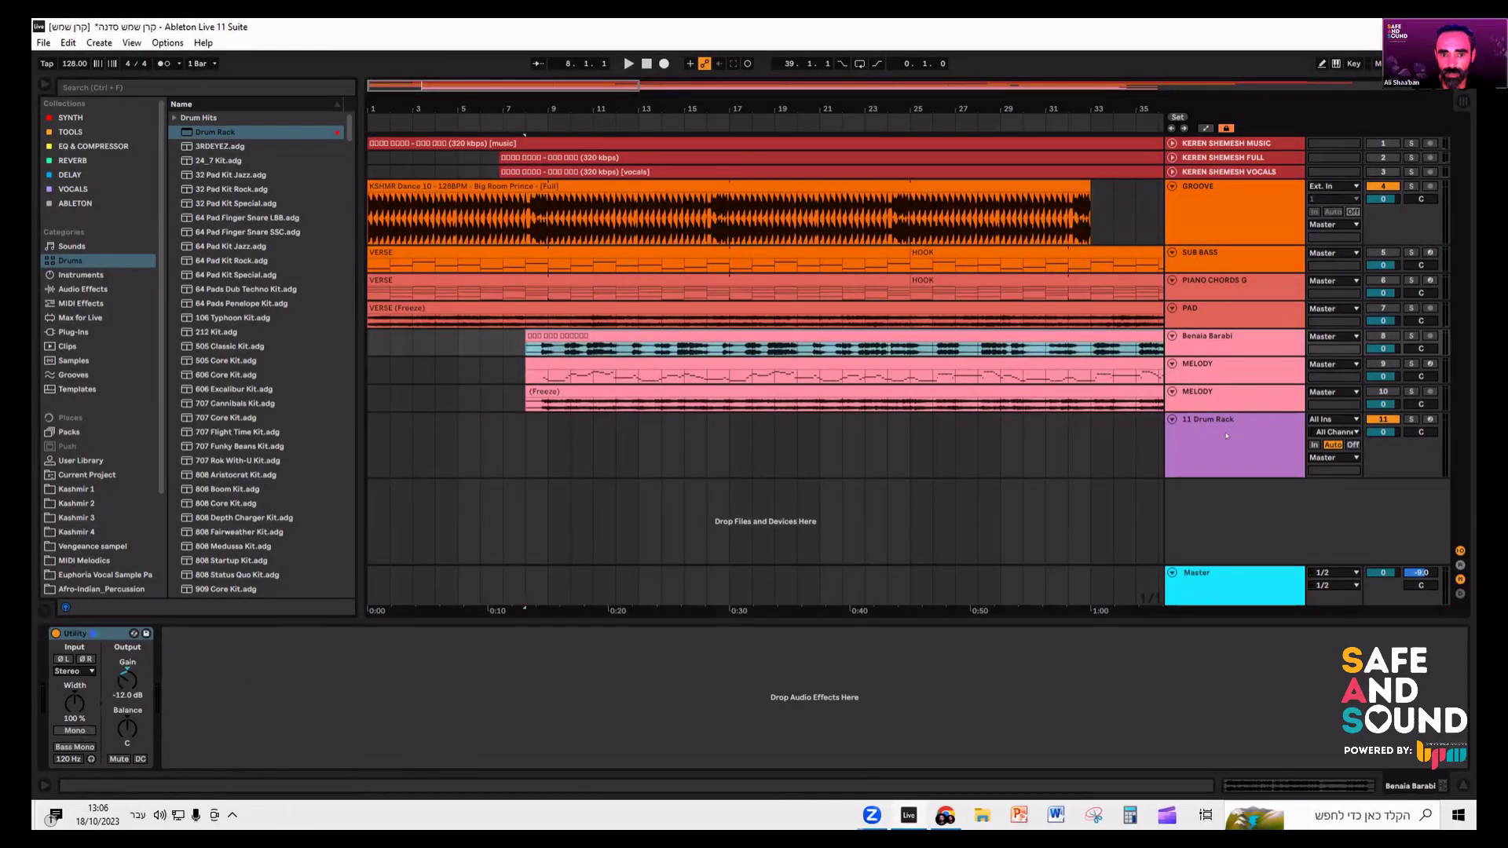
key(Down)
key(Down)
key(Down)
key(plus)
key(plus)
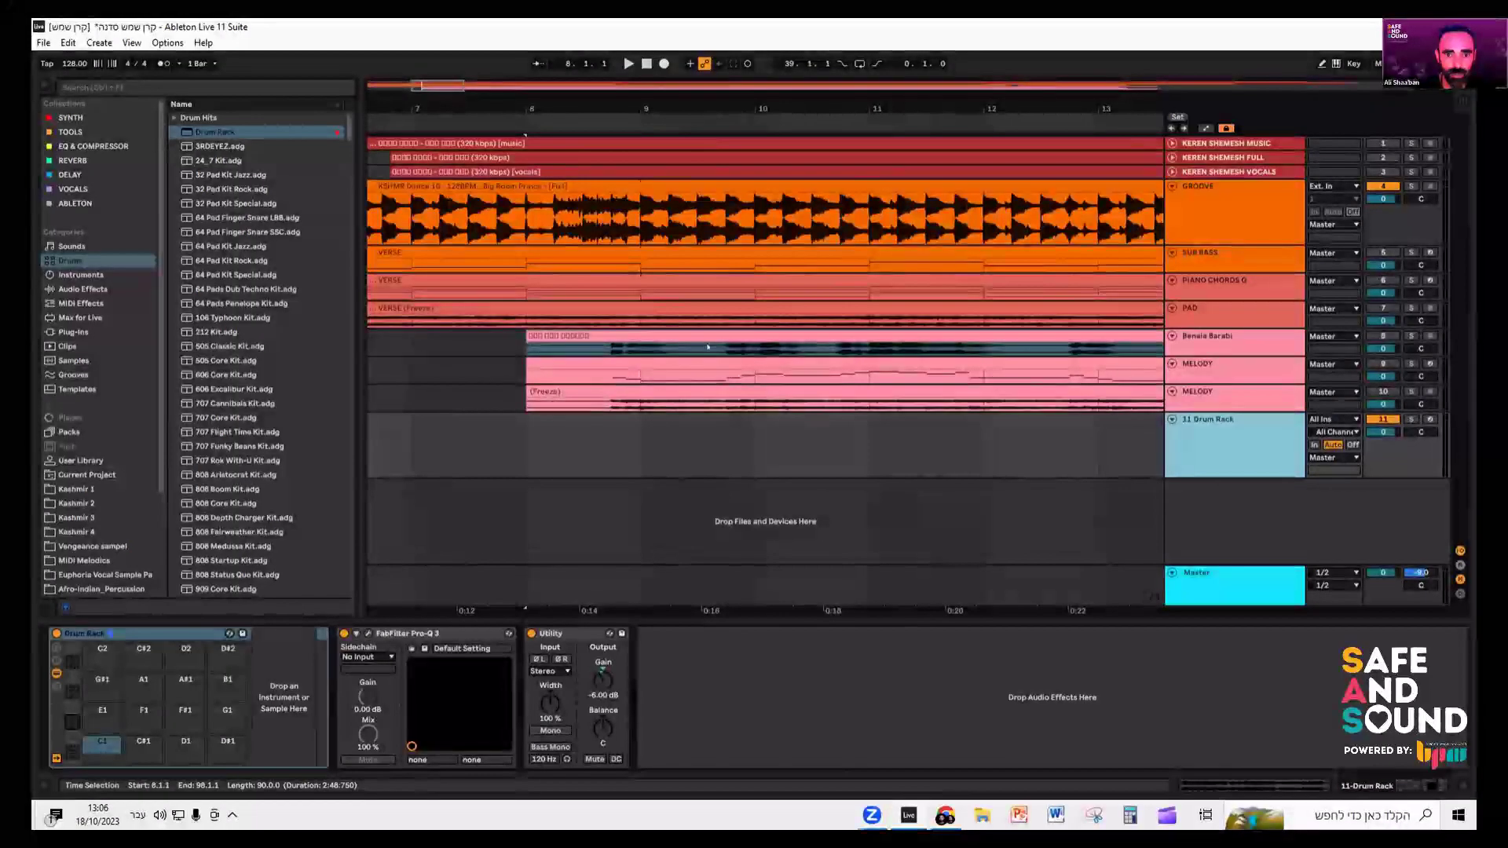
mouse_move(755, 348)
mouse_down()
mouse_move(661, 340)
mouse_move(1190, 458)
mouse_move(254, 712)
mouse_up()
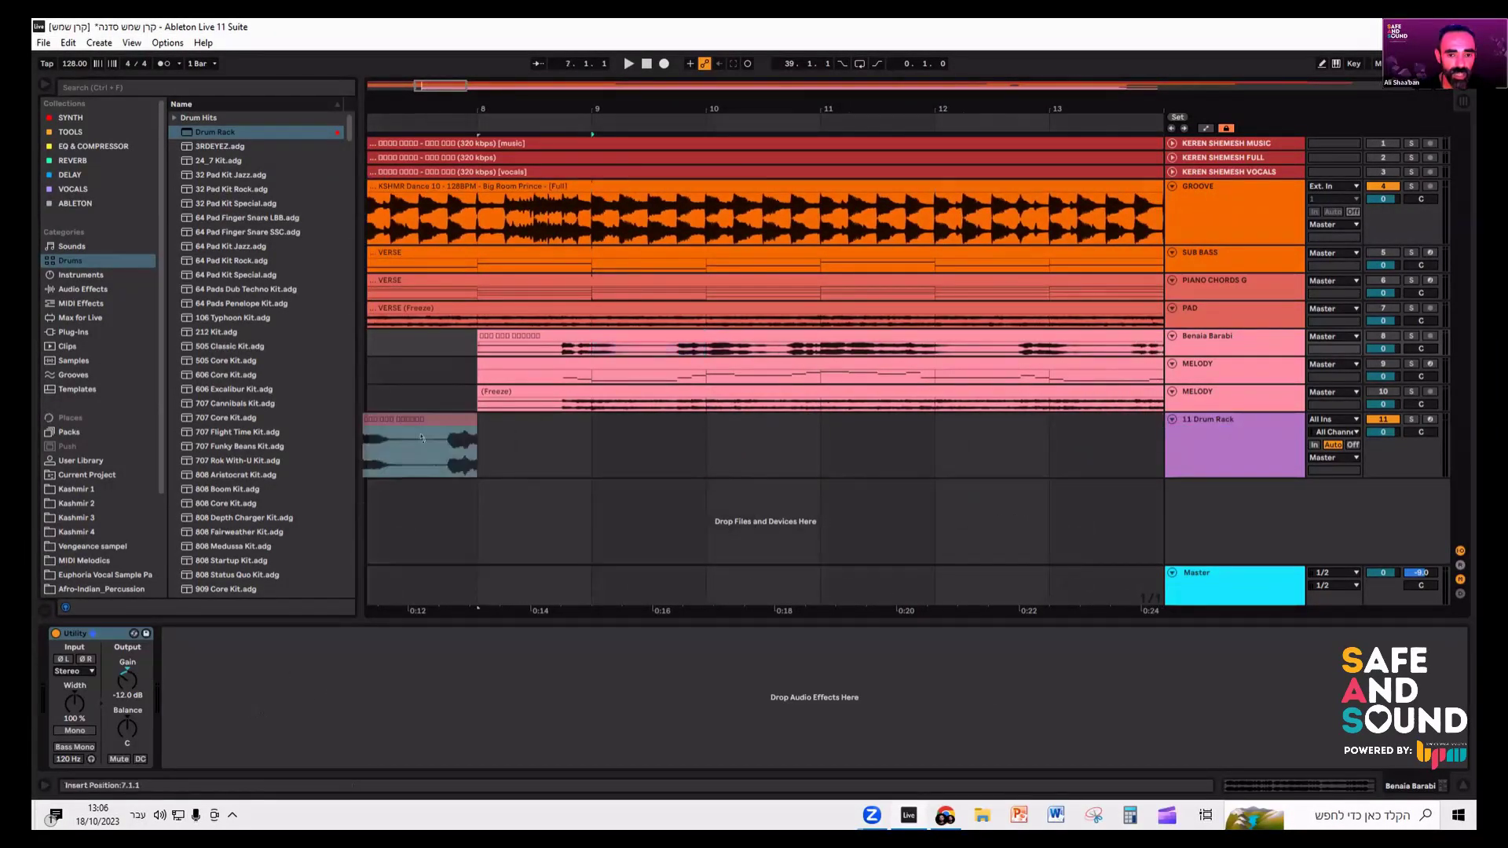
key(ctrl+z)
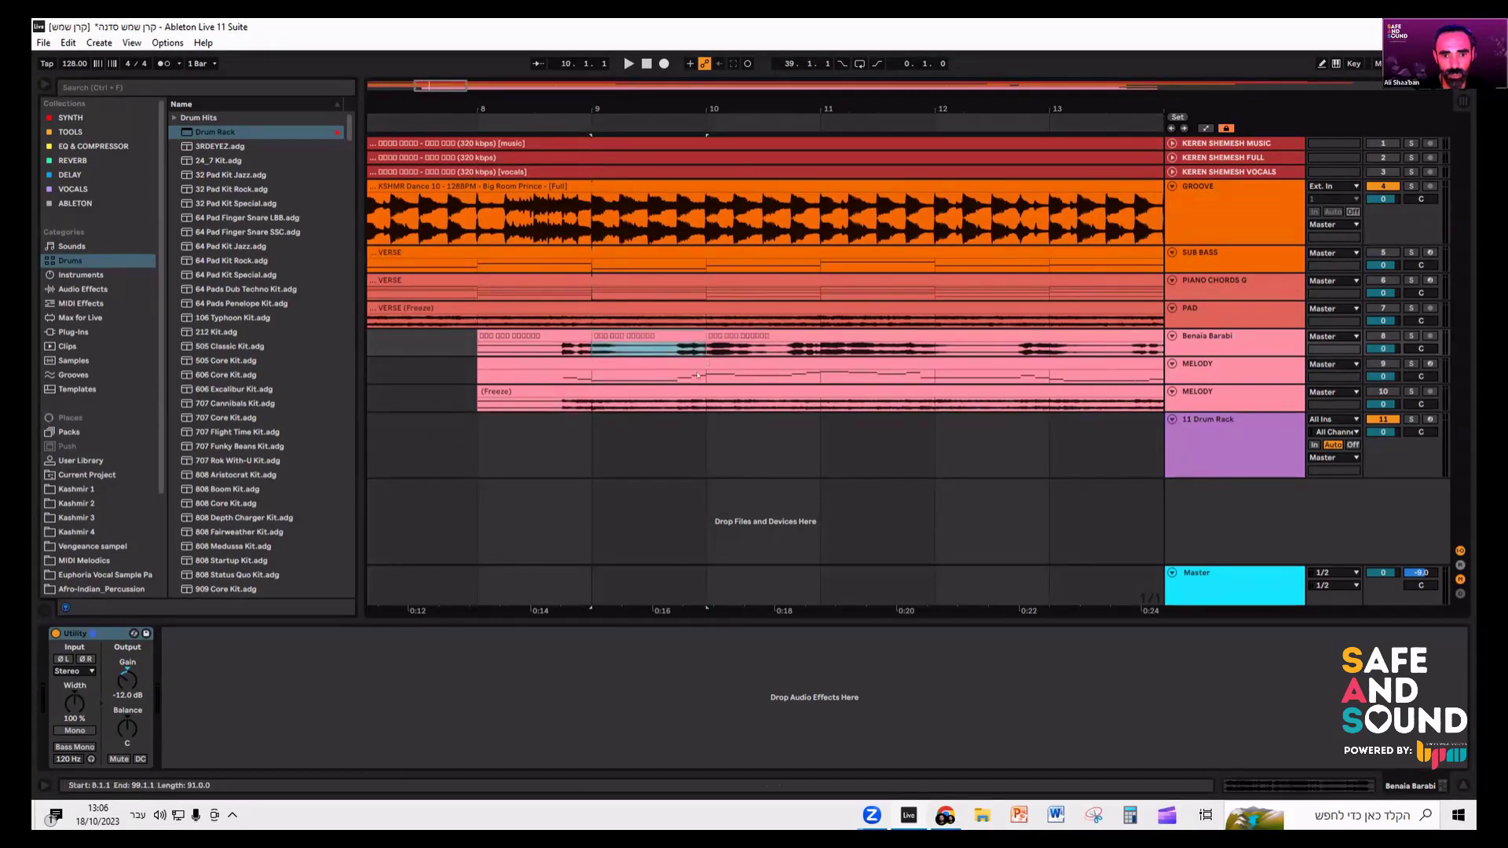
- Load the one-bar vocal slice from bar 9 onto the C1 pad of the Drum Rack and enlarge its waveform
scroll(707, 363, down, 5)
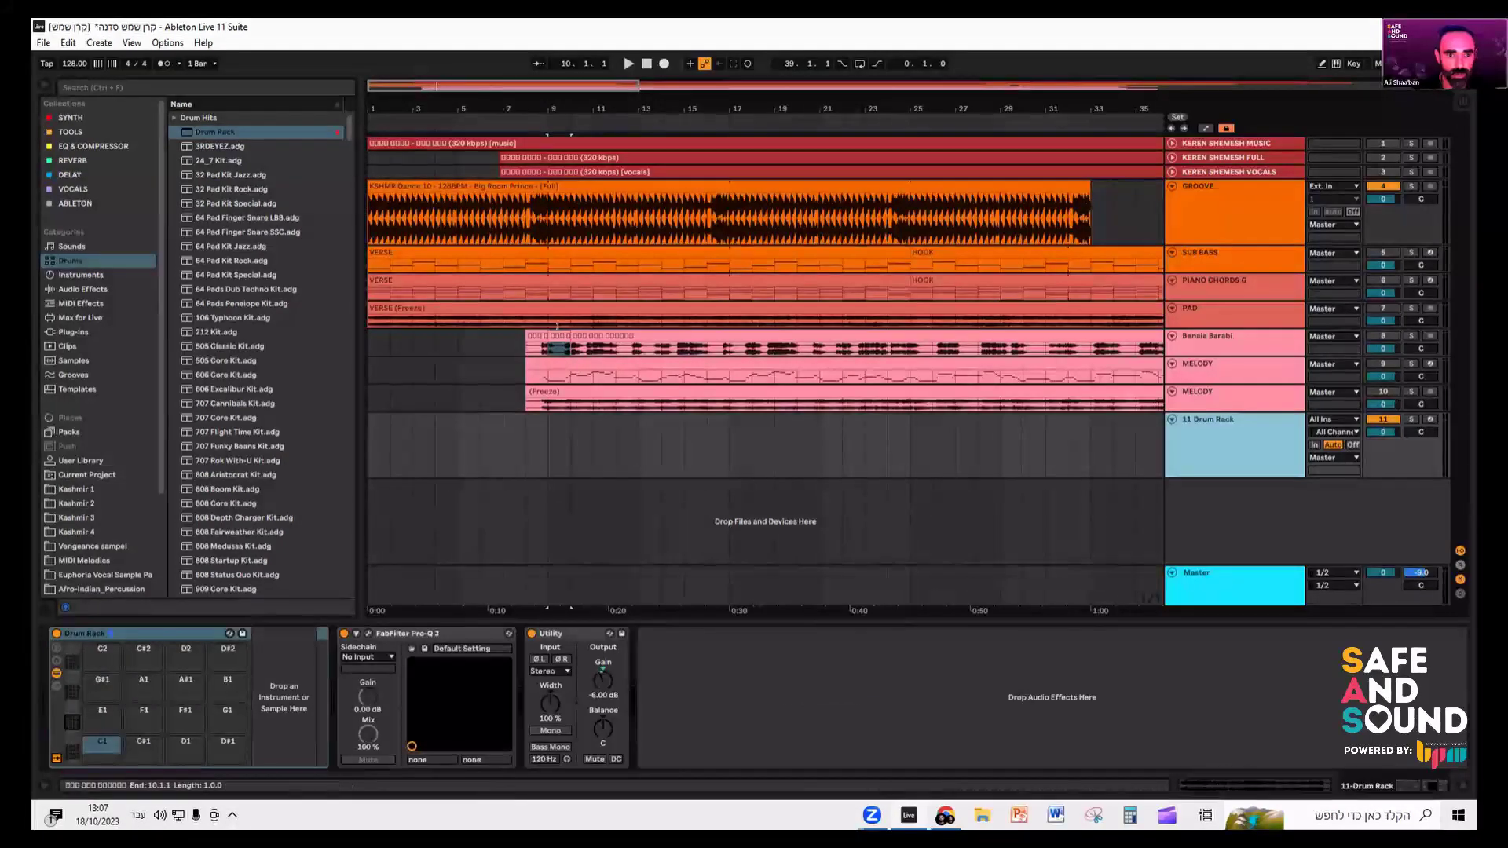
drag(557, 348, 106, 747)
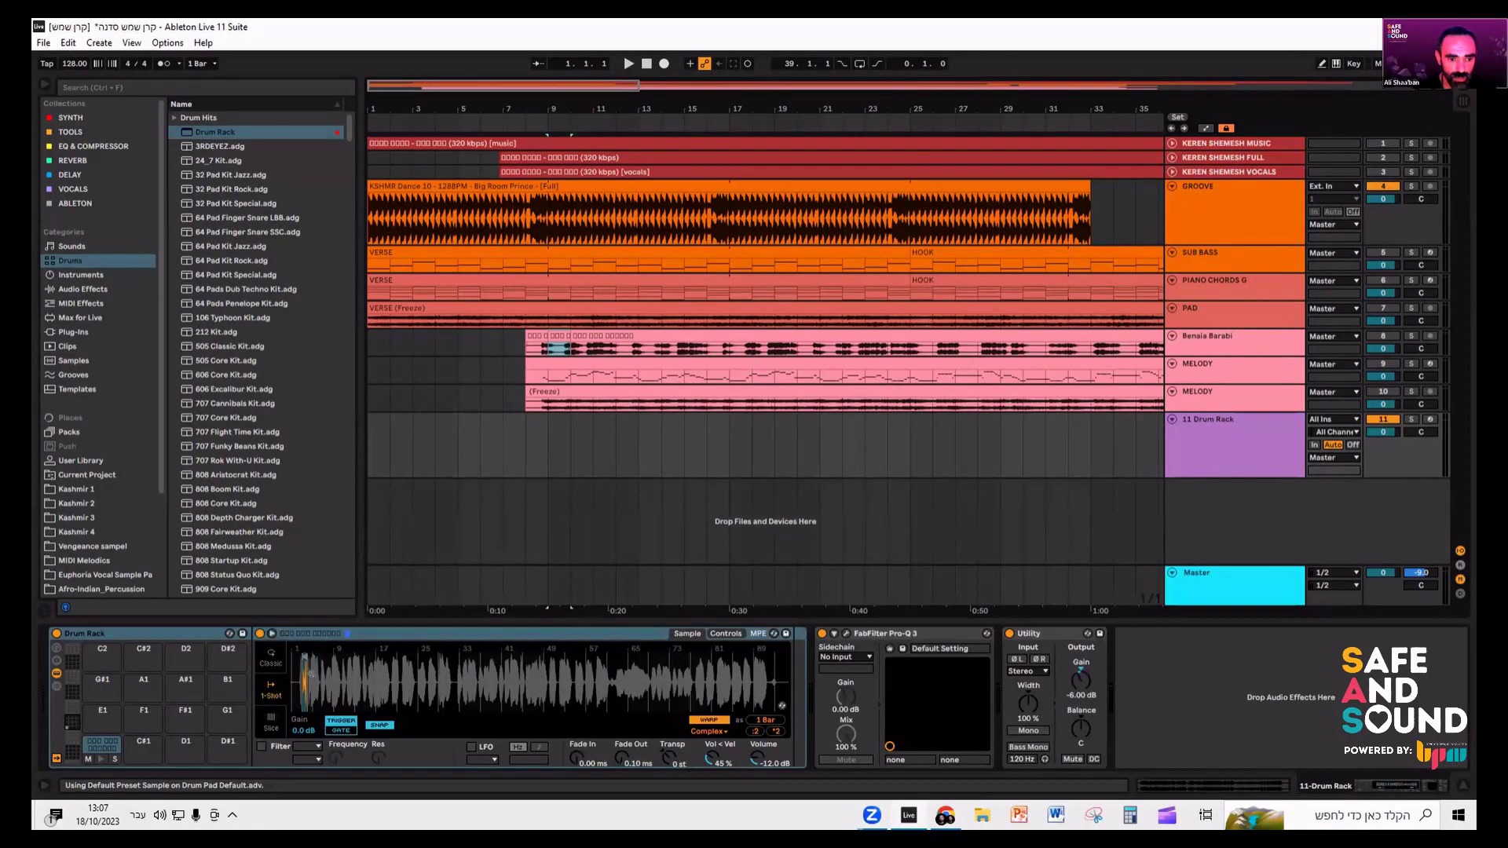
scroll(310, 674, up, 5)
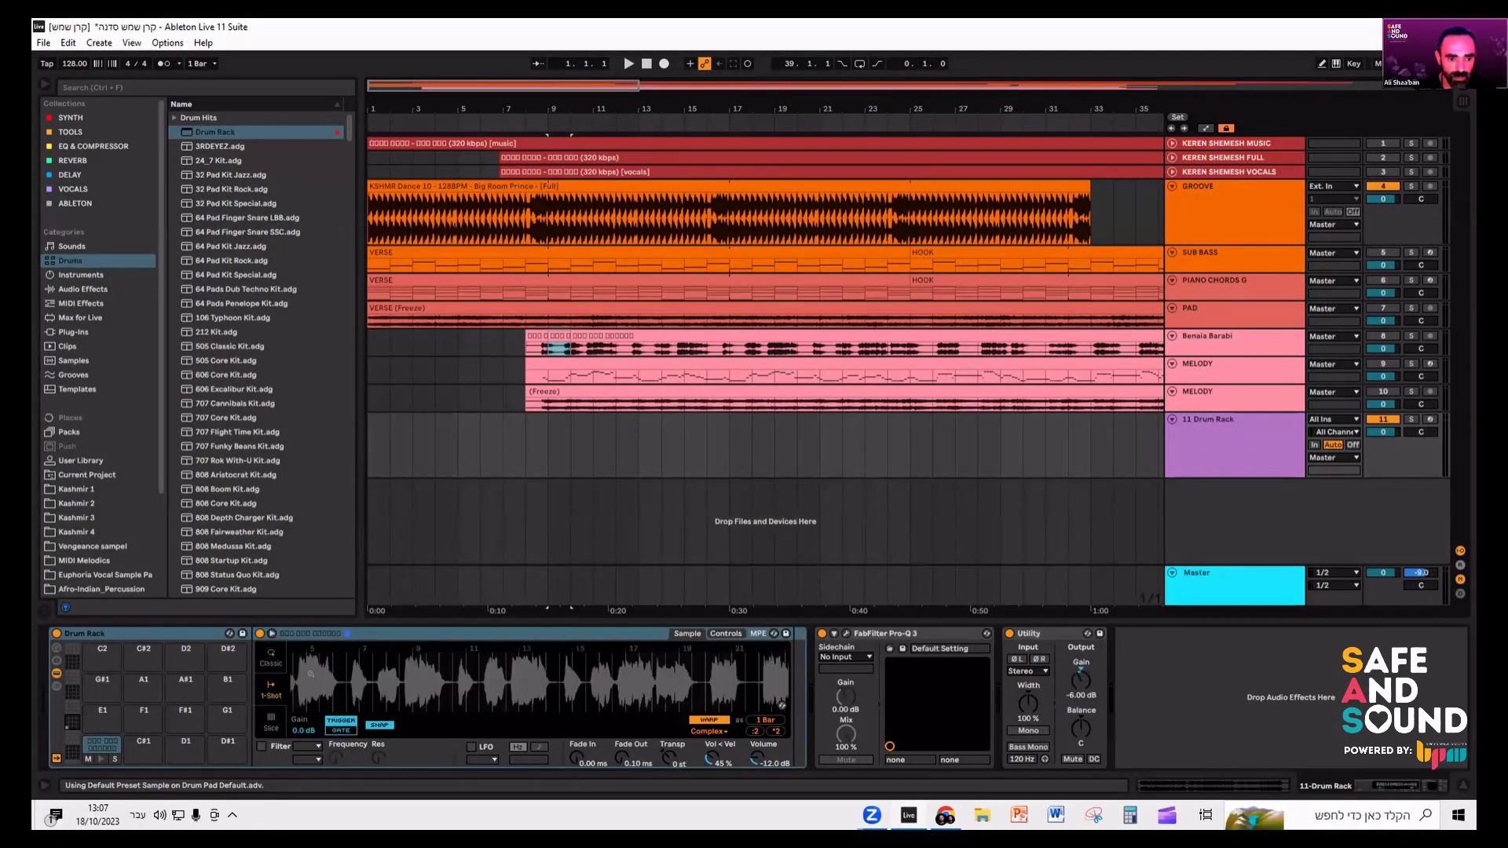
- Audition the vocal slice on the C1 pad and adjust the sample's start marker in Simpler
click(95, 747)
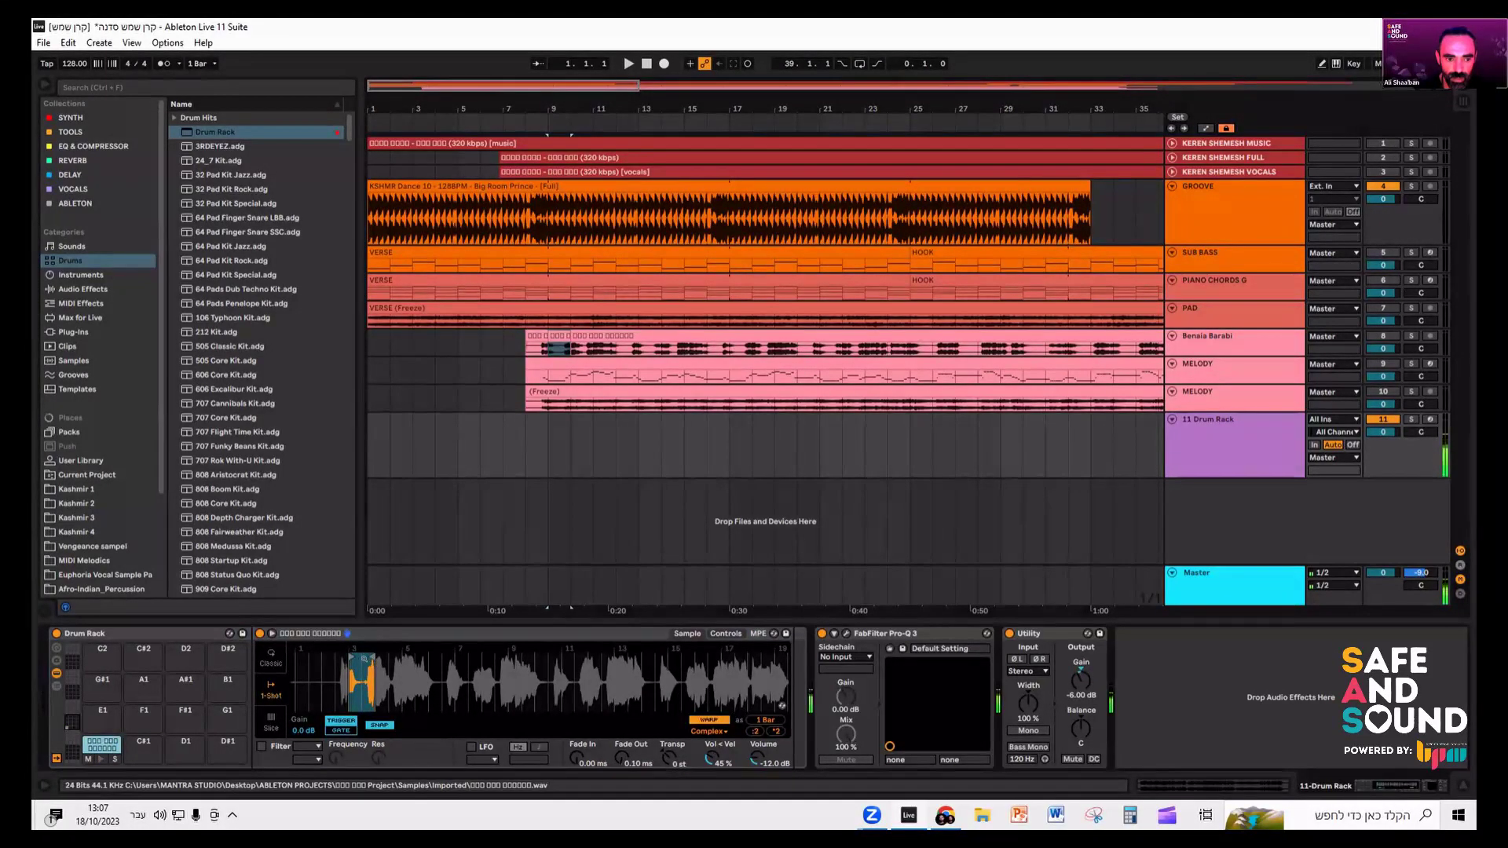
drag(351, 657, 366, 656)
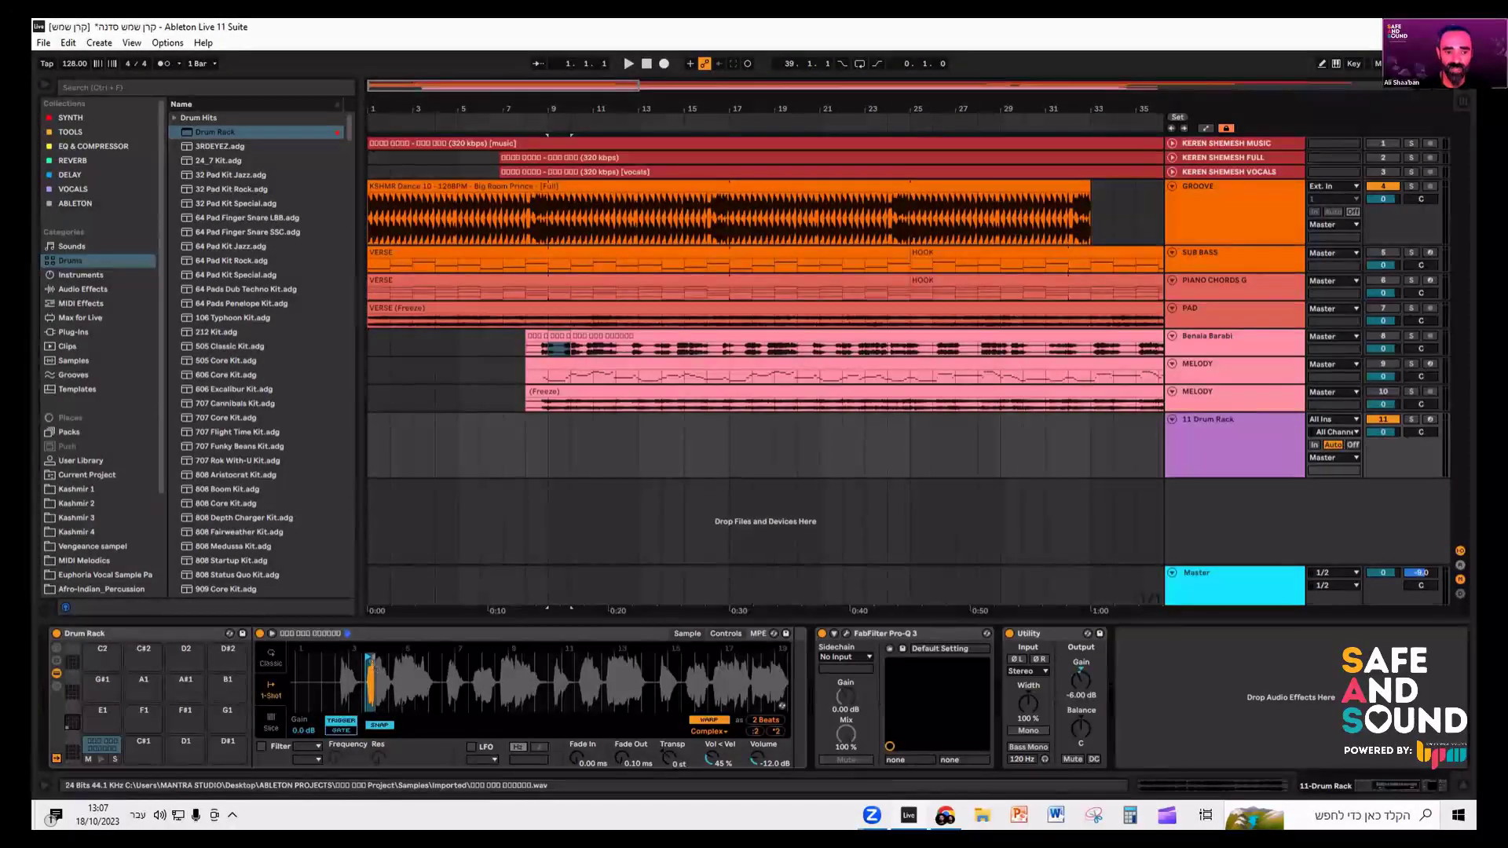
drag(366, 657, 351, 657)
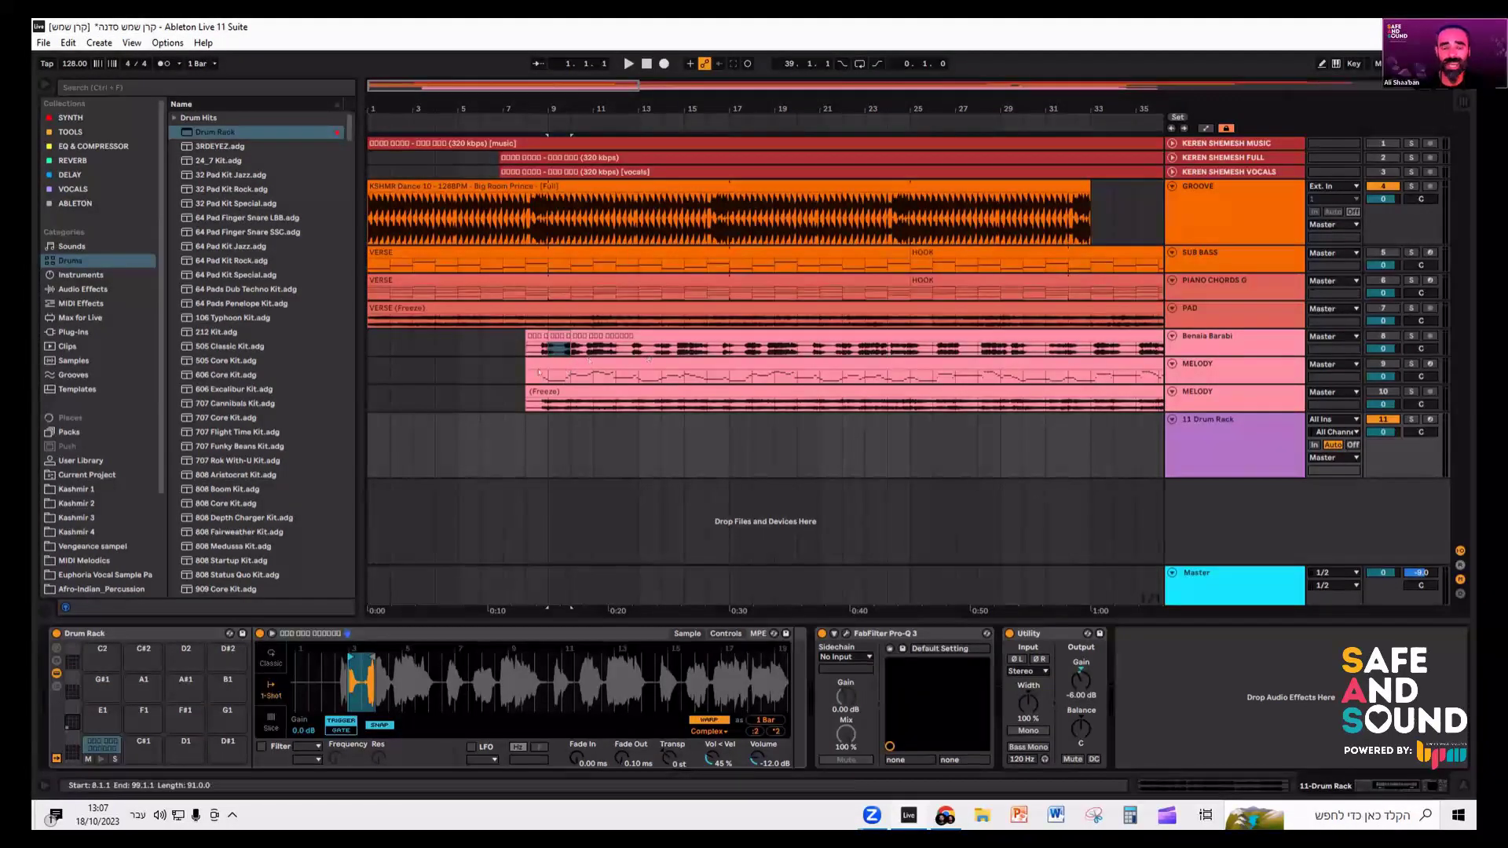
key(minus)
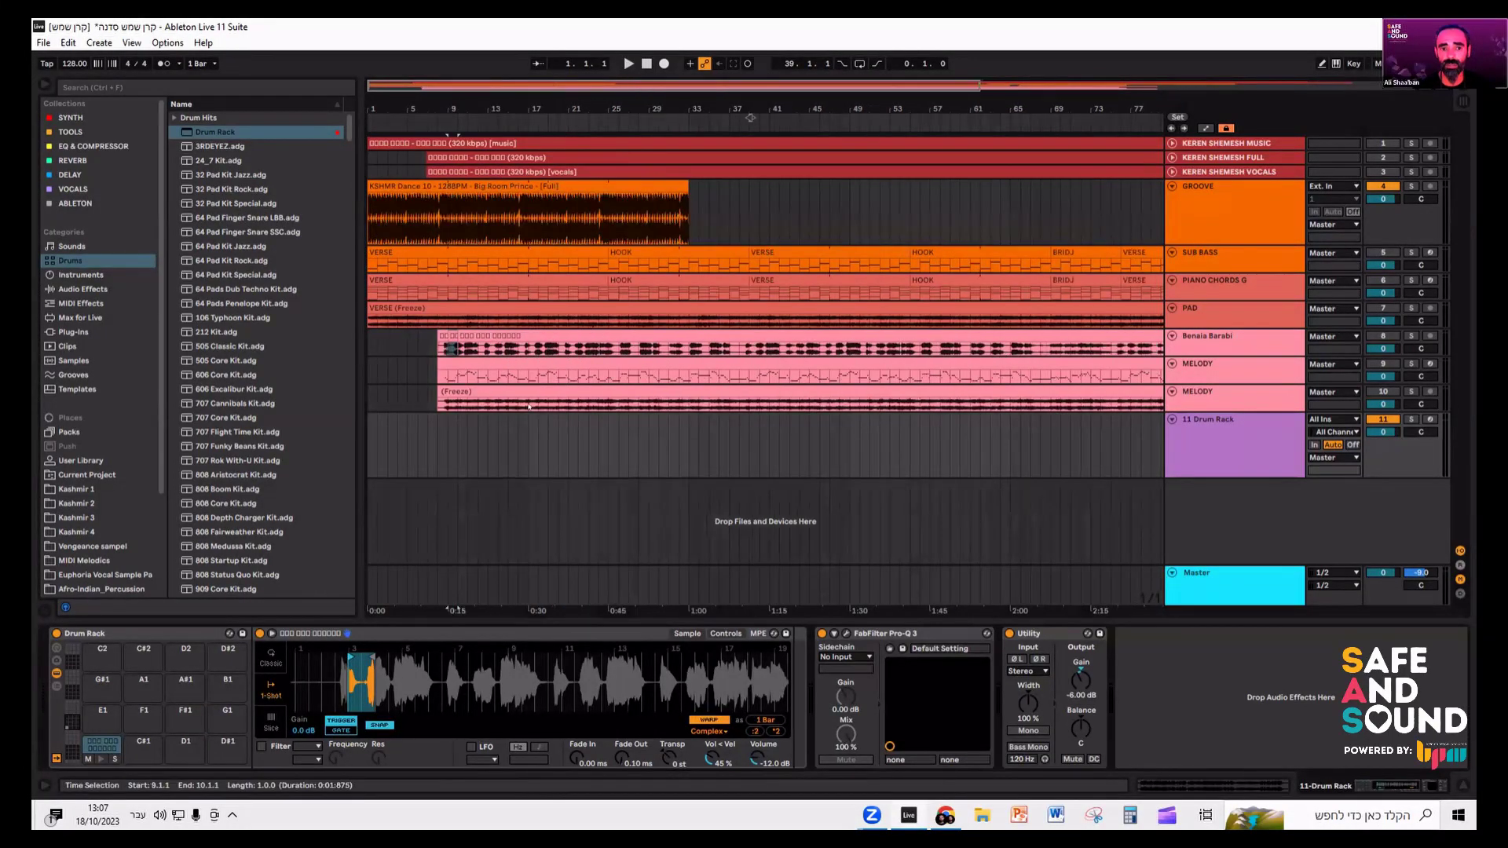
click(498, 348)
key(minus)
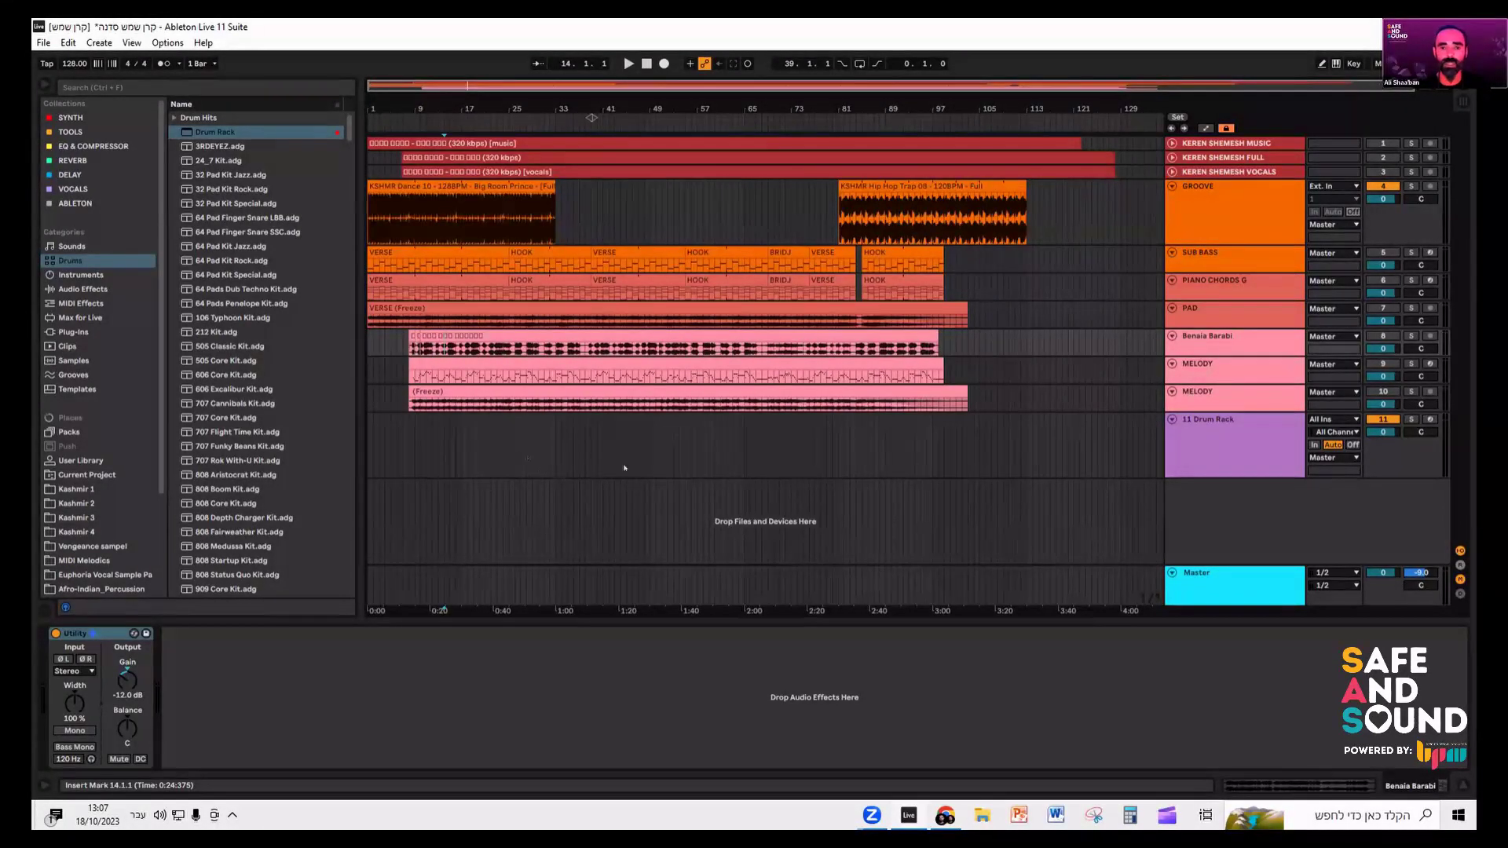
click(456, 326)
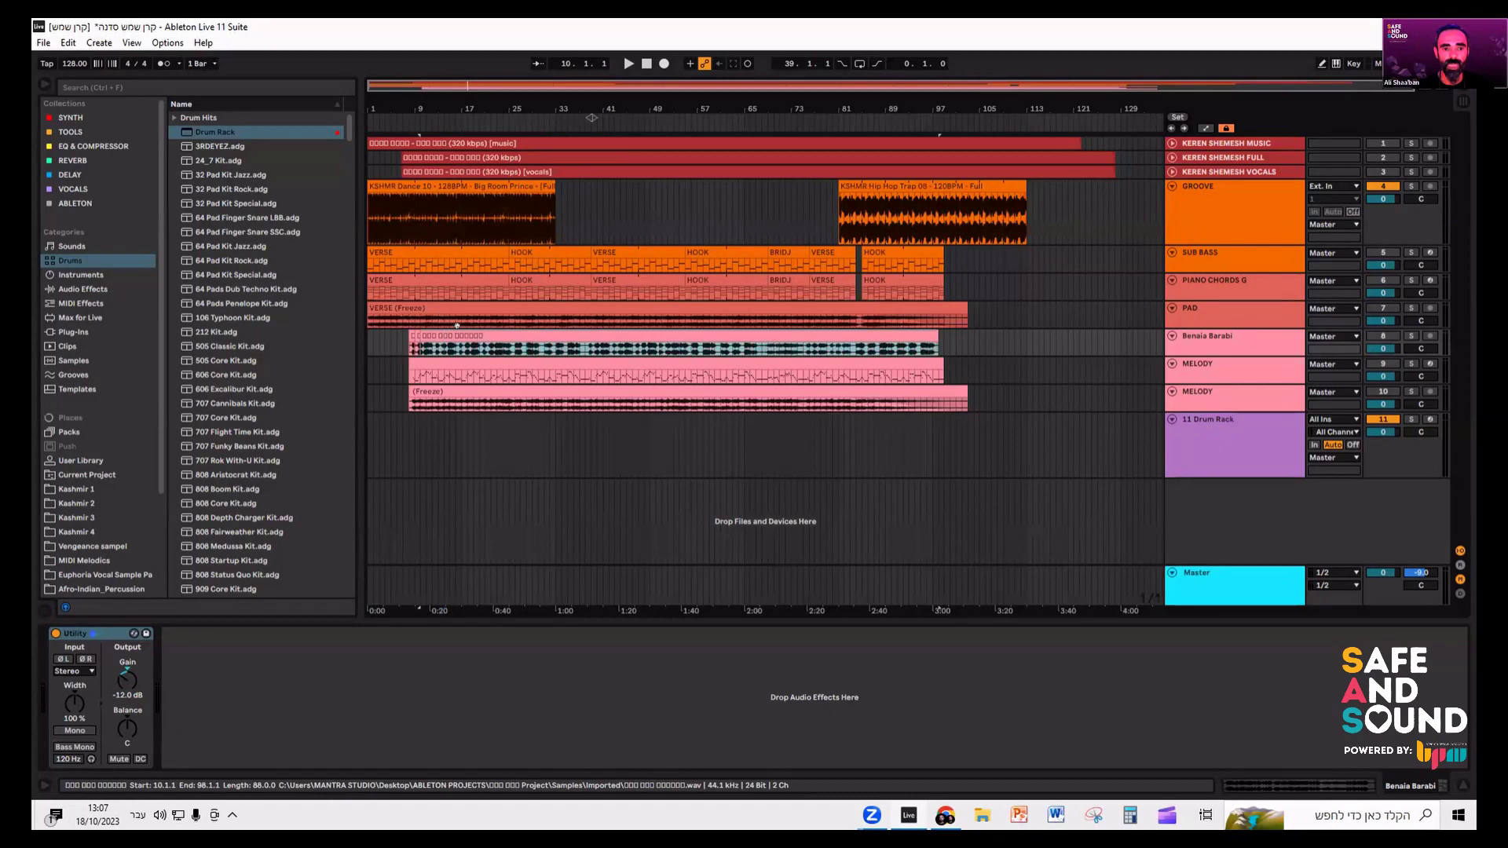
click(492, 360)
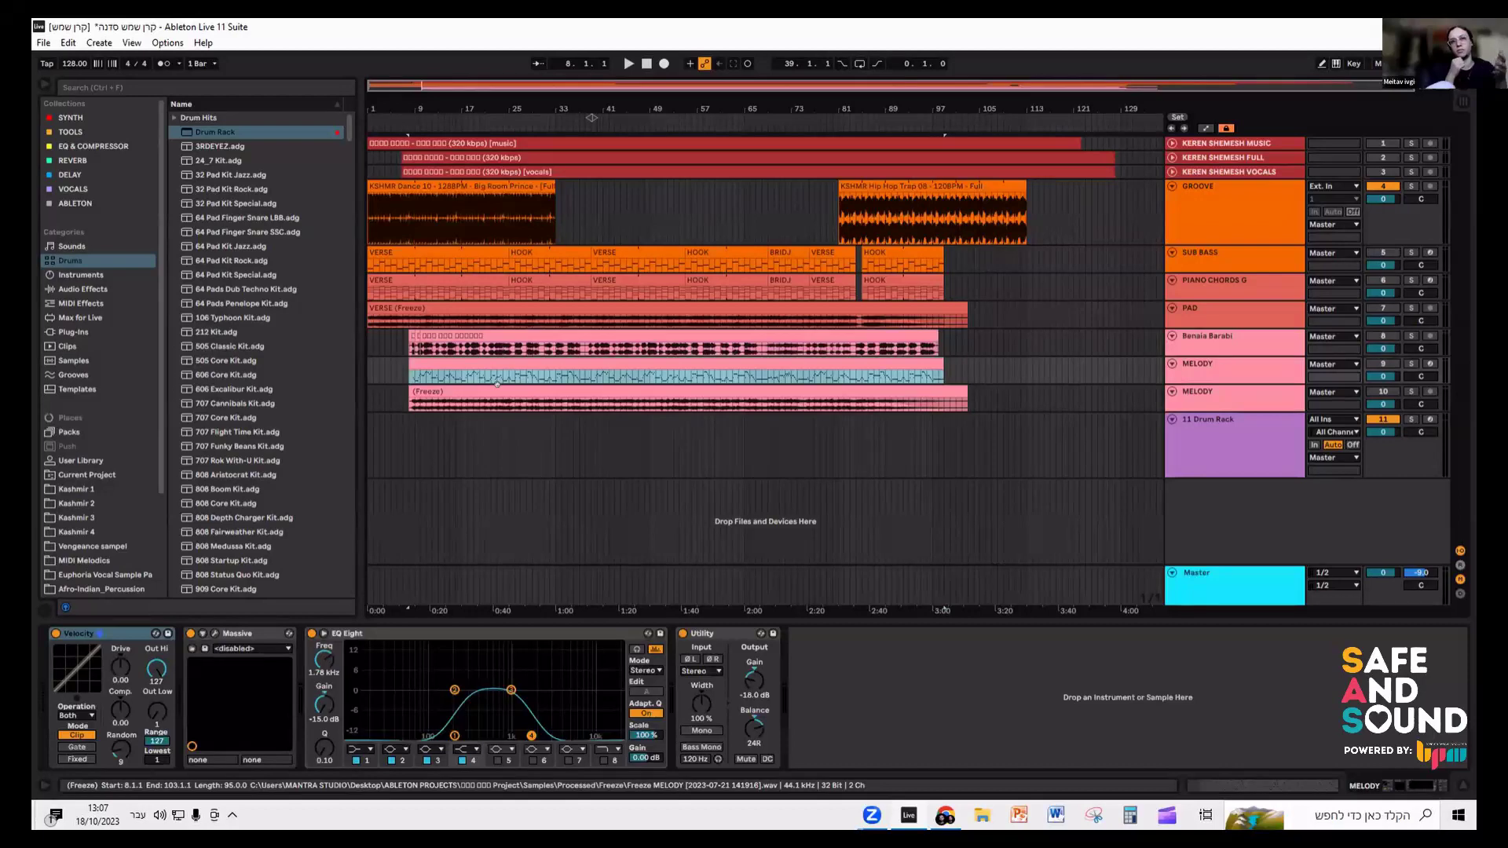
mouse_move(591, 118)
mouse_down()
mouse_move(872, 118)
mouse_move(592, 118)
mouse_up()
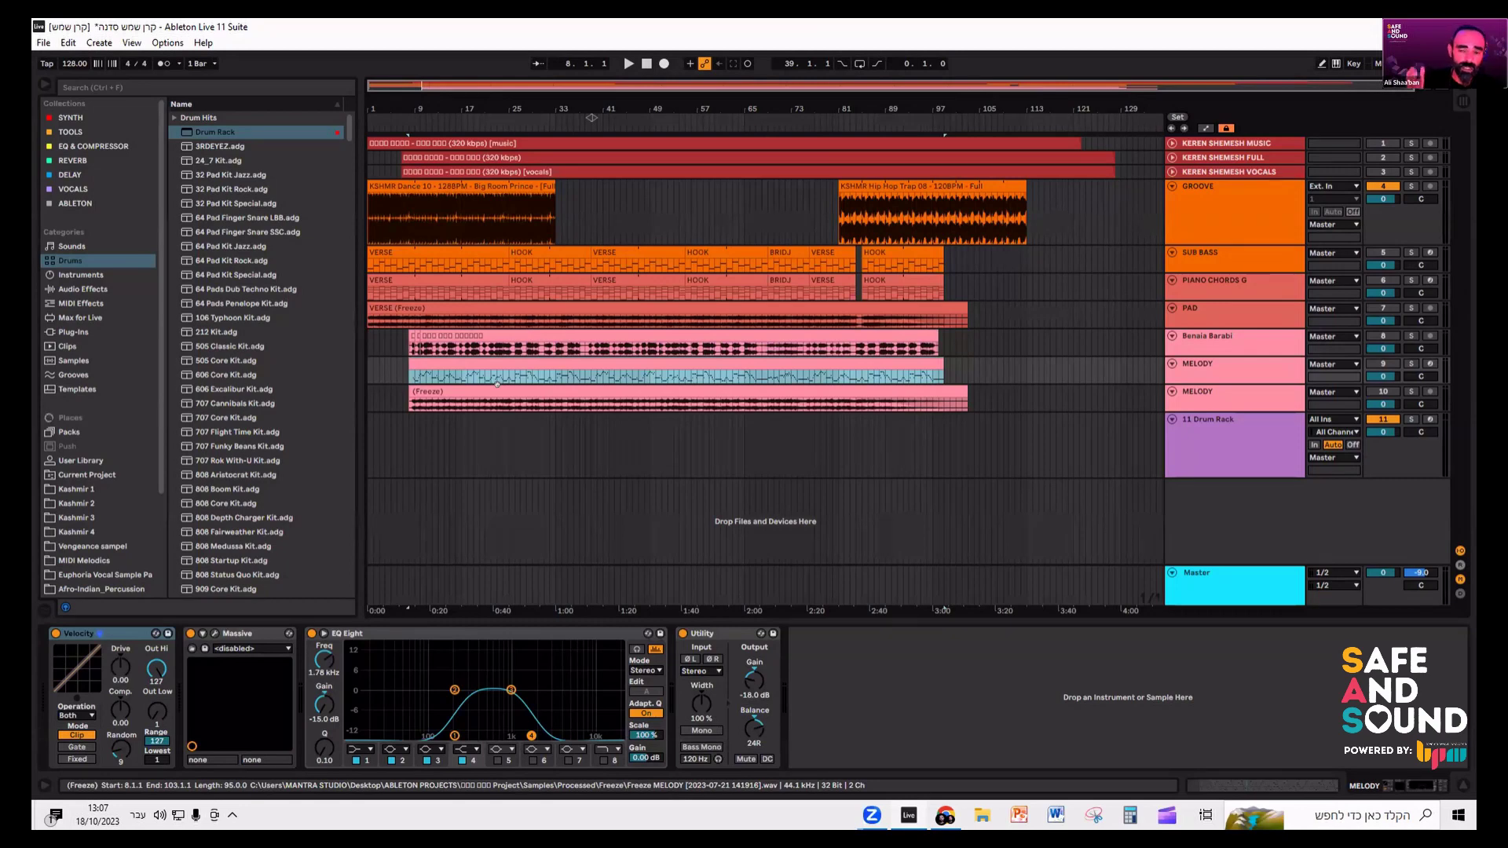
- Enlarge the Benaia Barabi track and split its vocal clip at bar 48
click(579, 348)
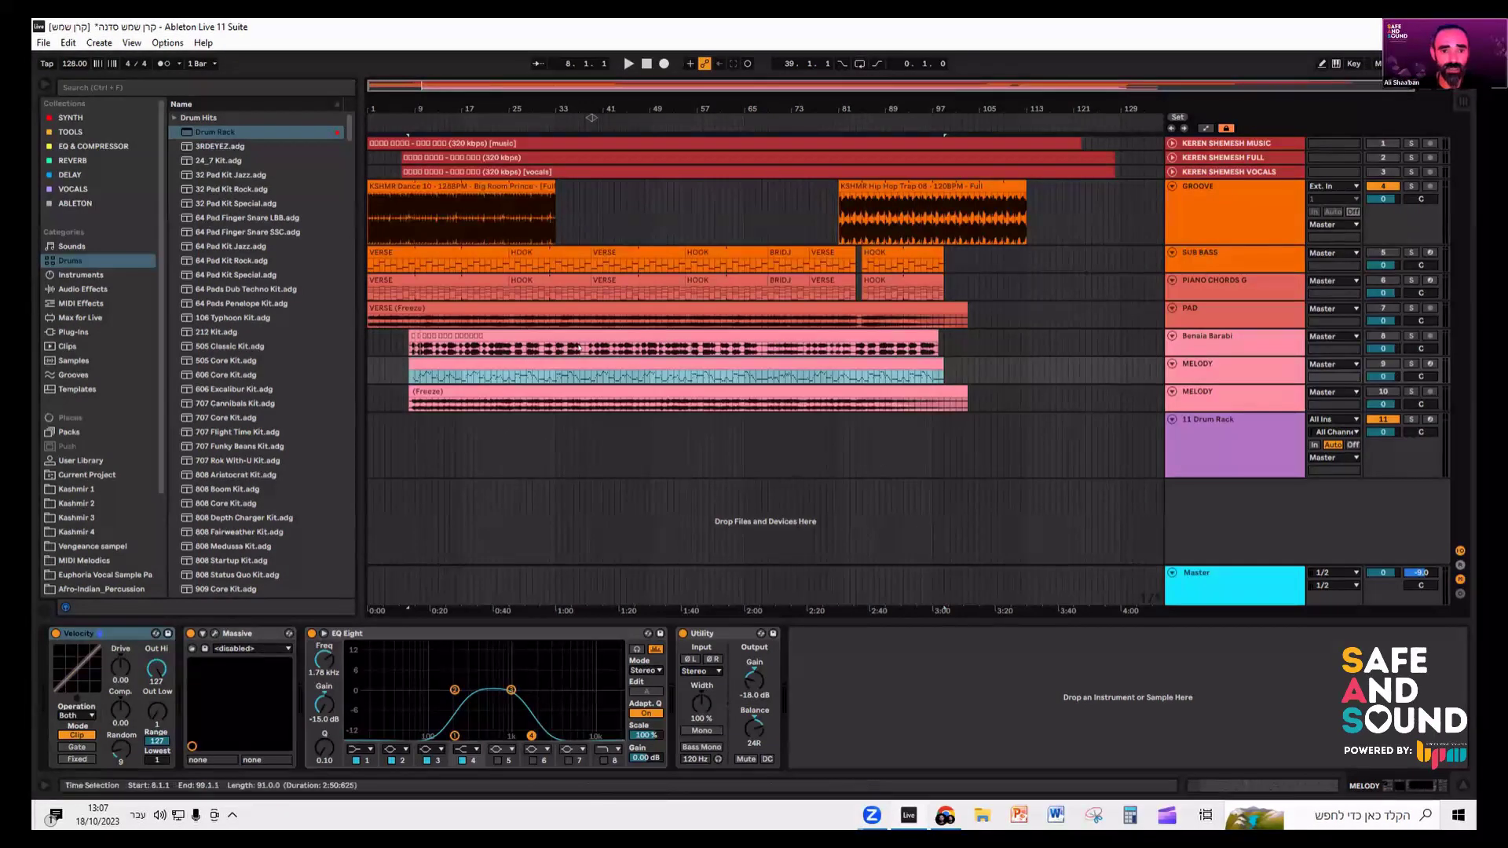
click(644, 348)
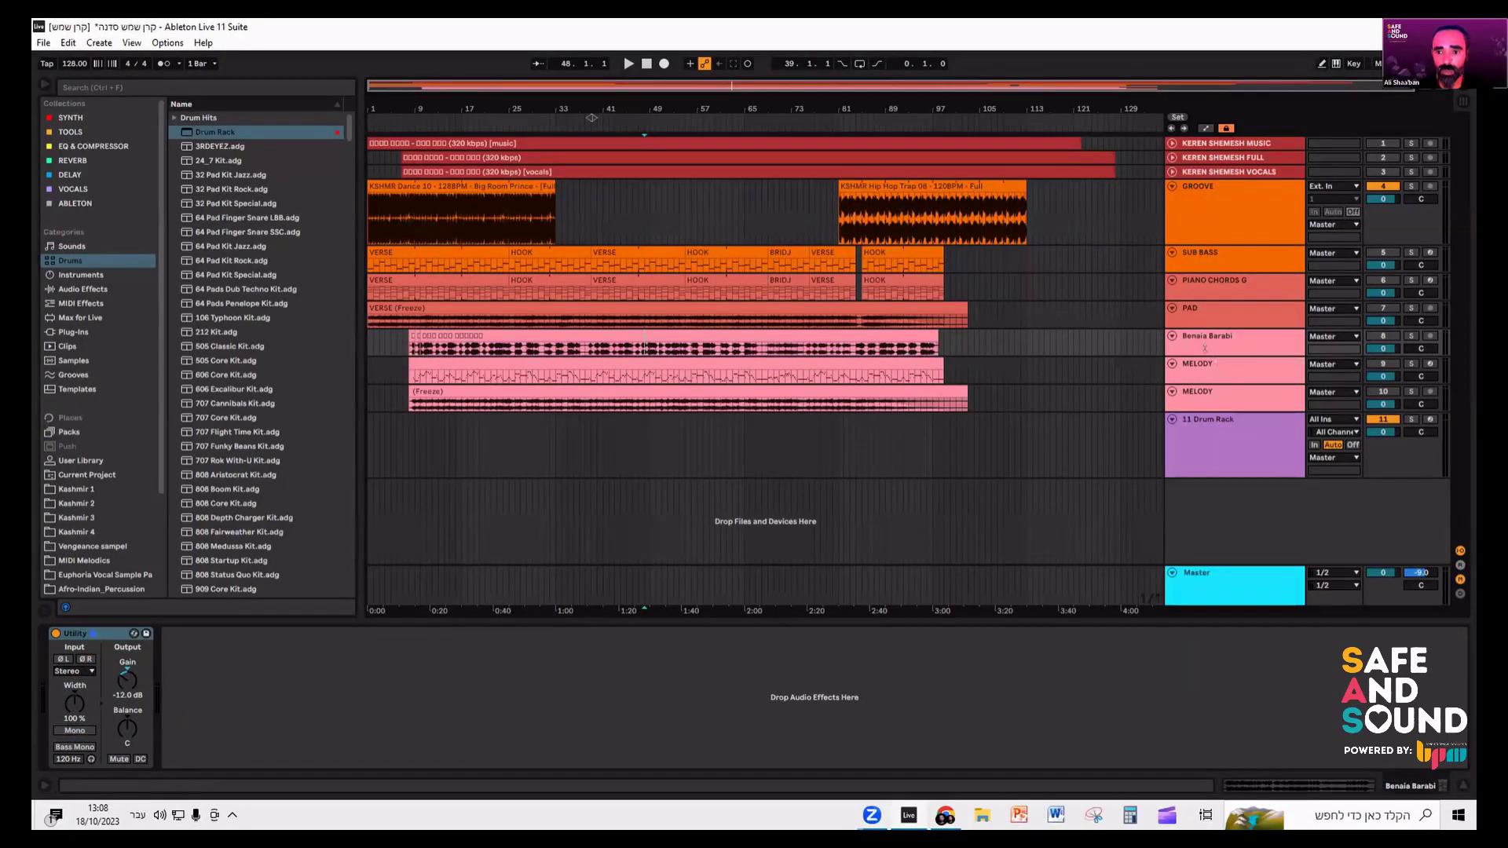
key(alt+plus)
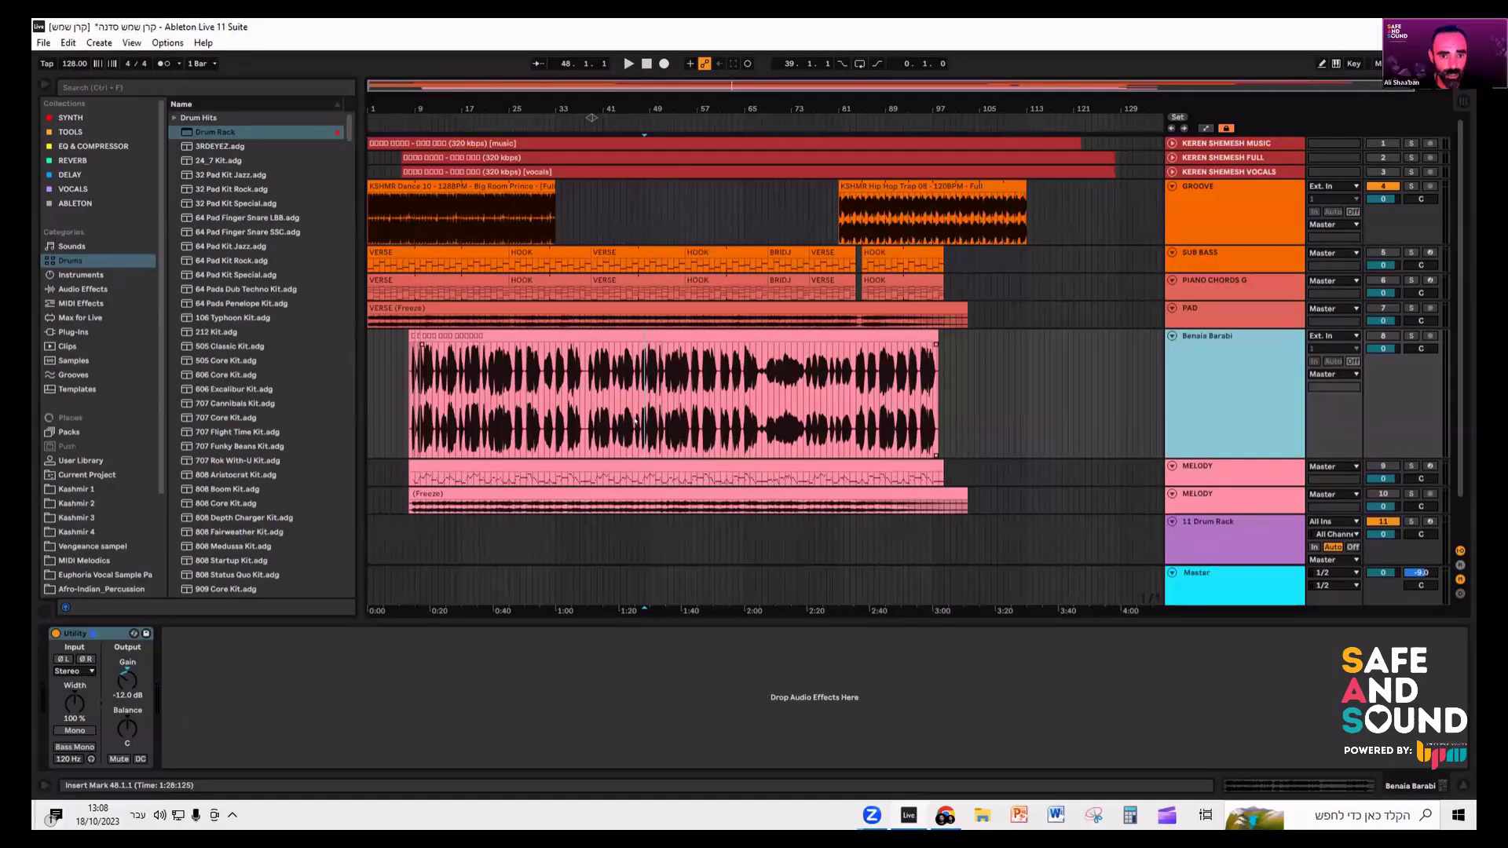
key(ctrl+e)
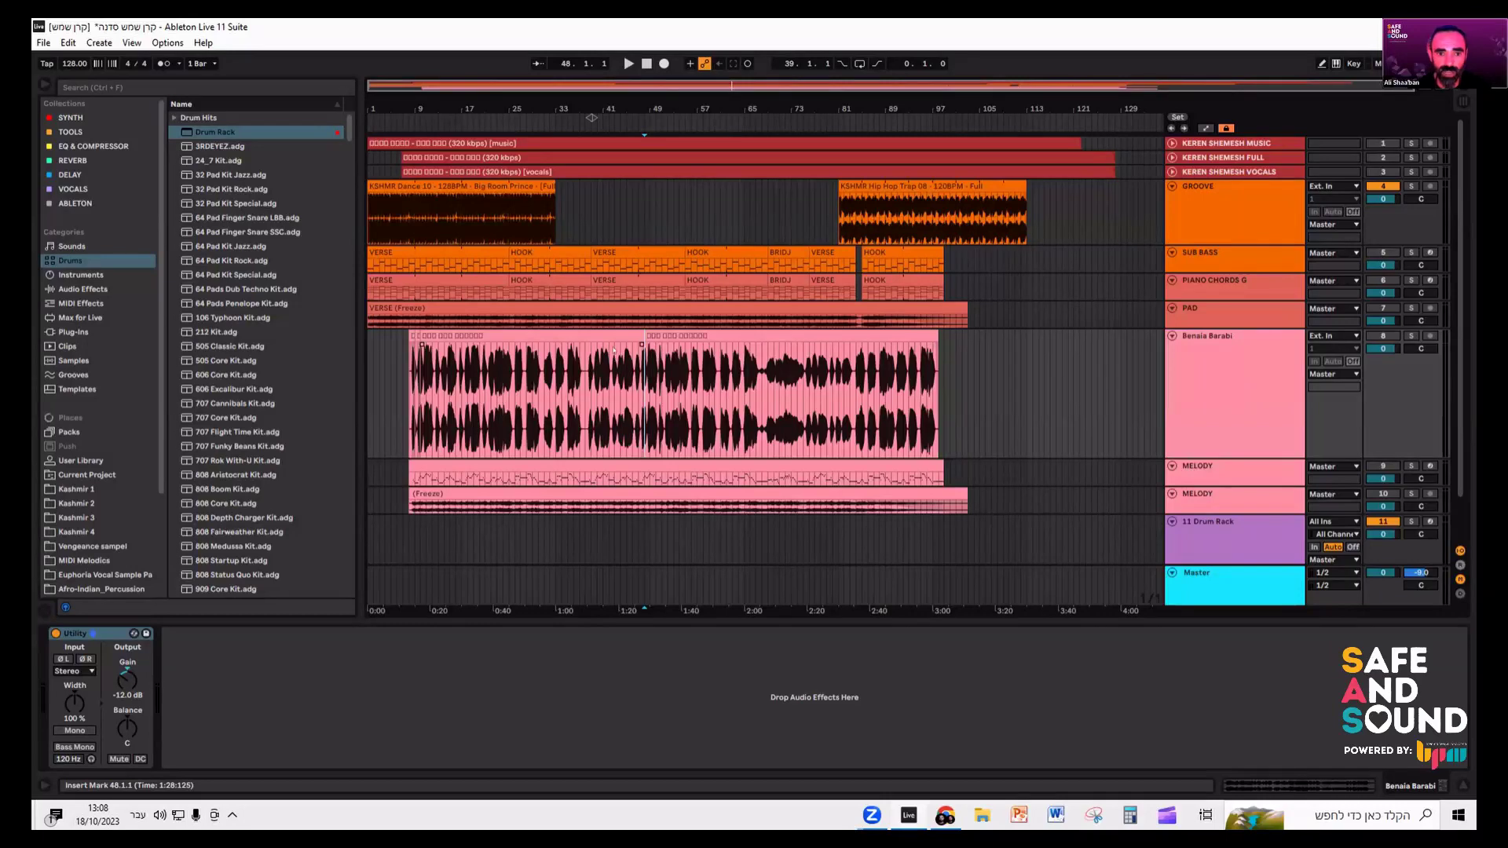
click(684, 359)
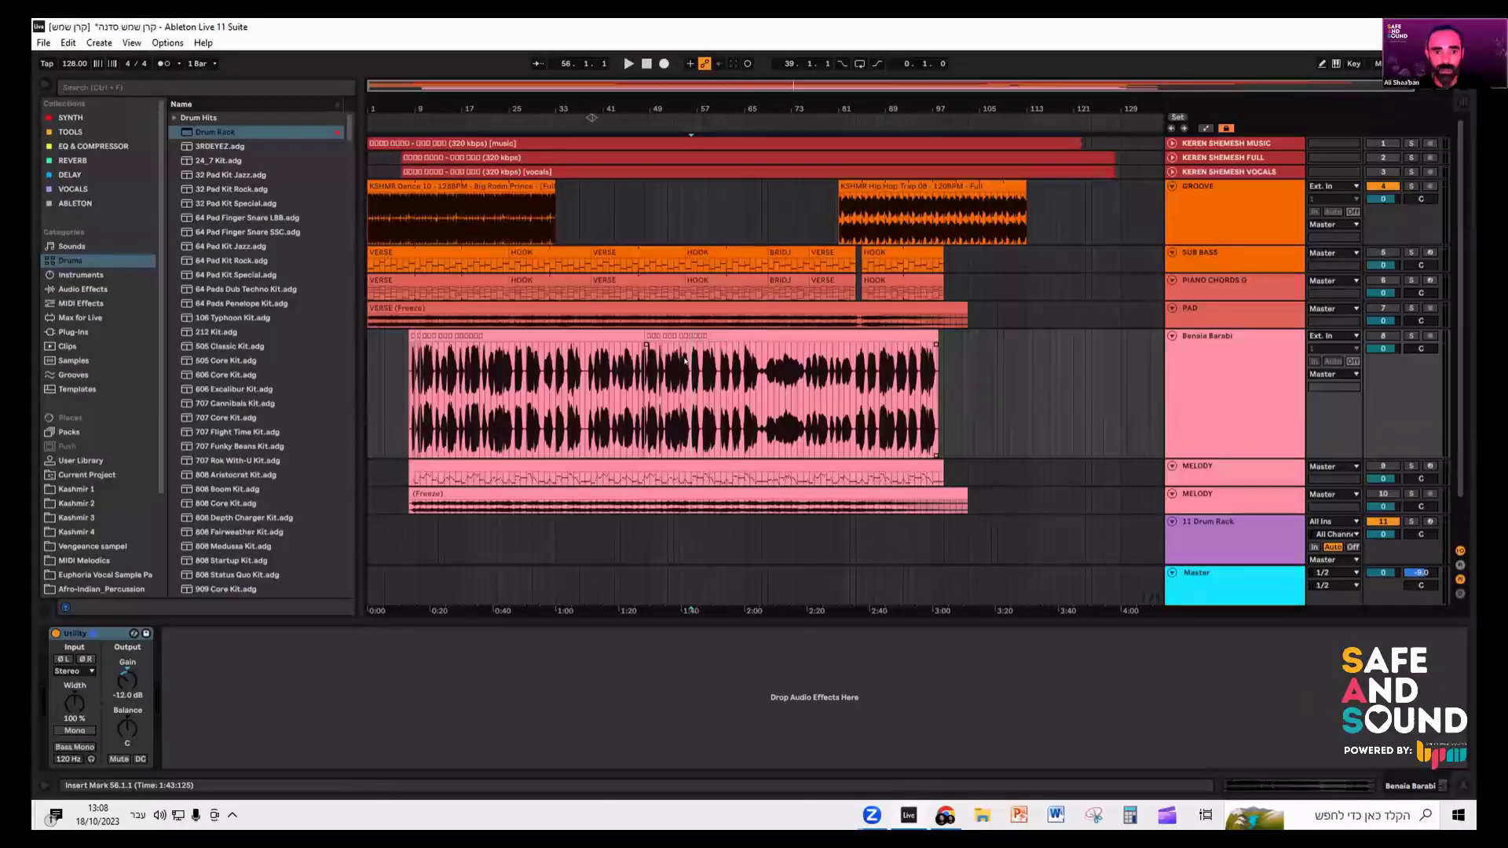
- Split the Benaia Barabi vocal clip at bar 56 and select the slice from bar 48 to bar 56
key(ctrl+e)
click(684, 360)
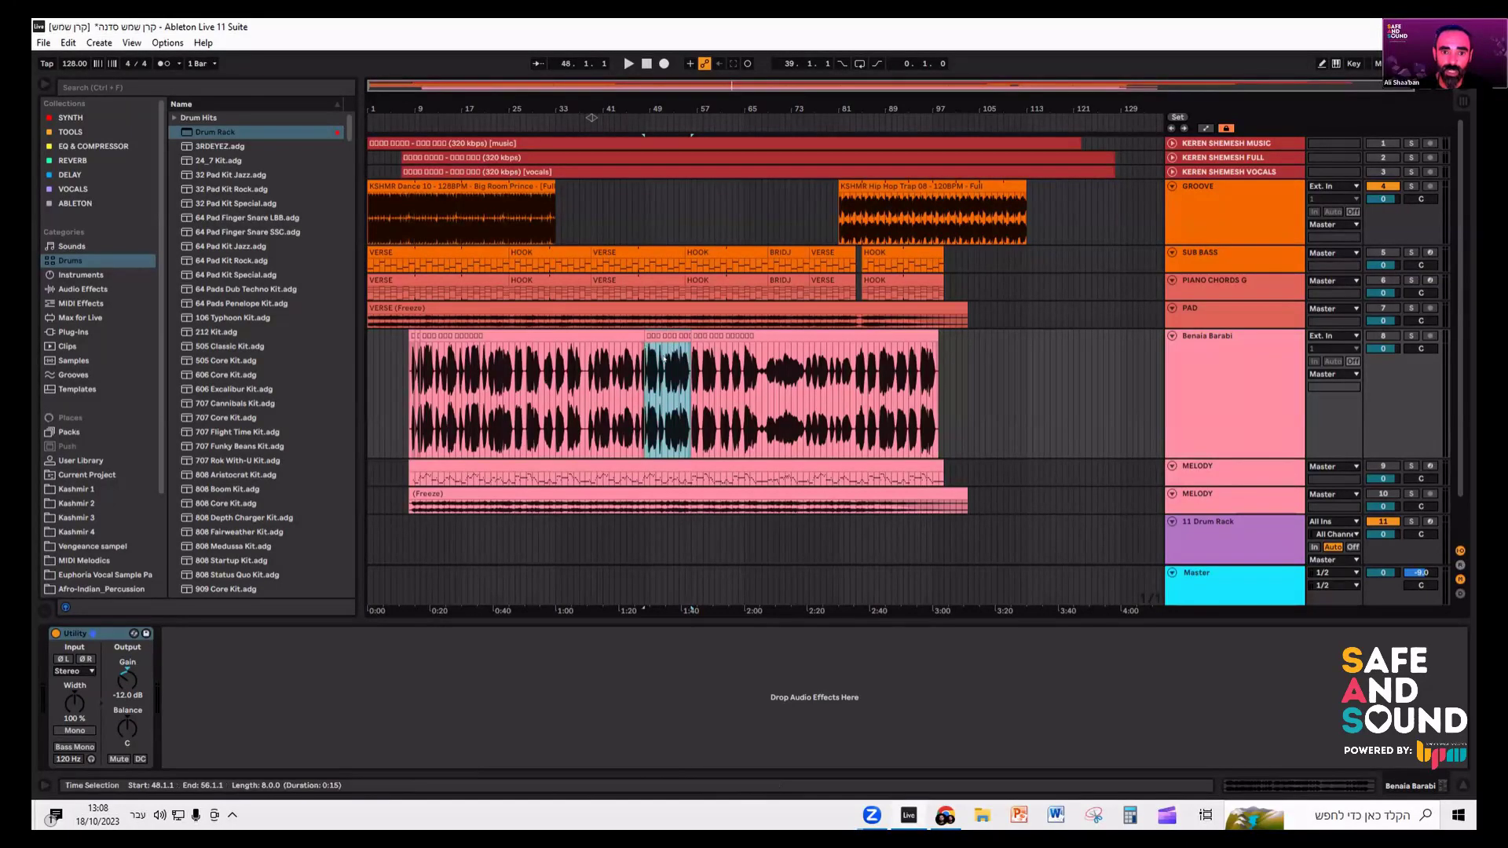
- Open the vocal slice from bar 48 in the clip editor and try shifting its transient near 42.4 earlier with a warp marker
scroll(674, 358, up, 2)
scroll(664, 337, up, 3)
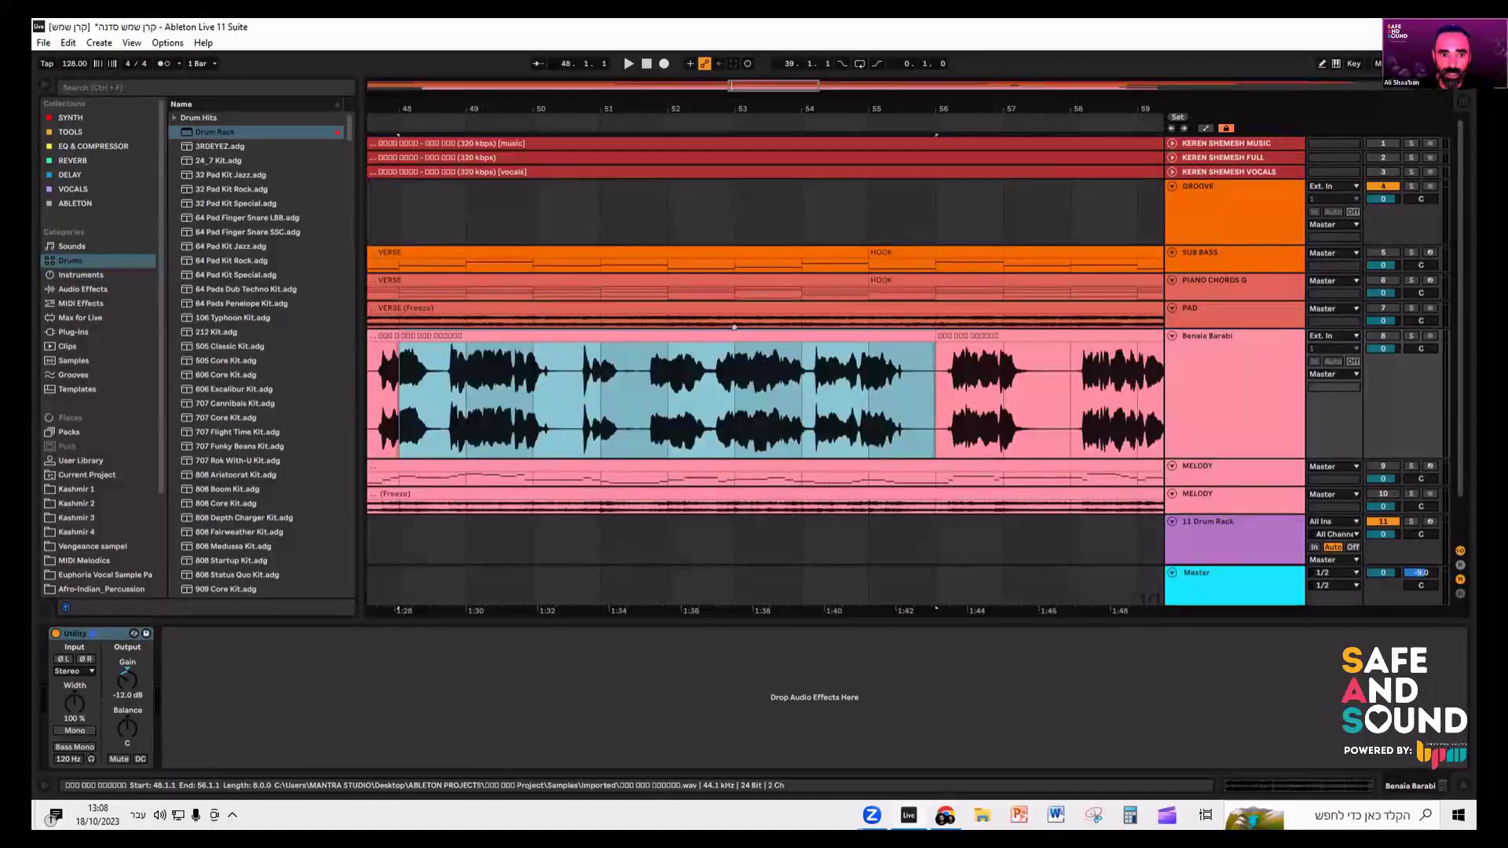
double_click(736, 336)
click(410, 490)
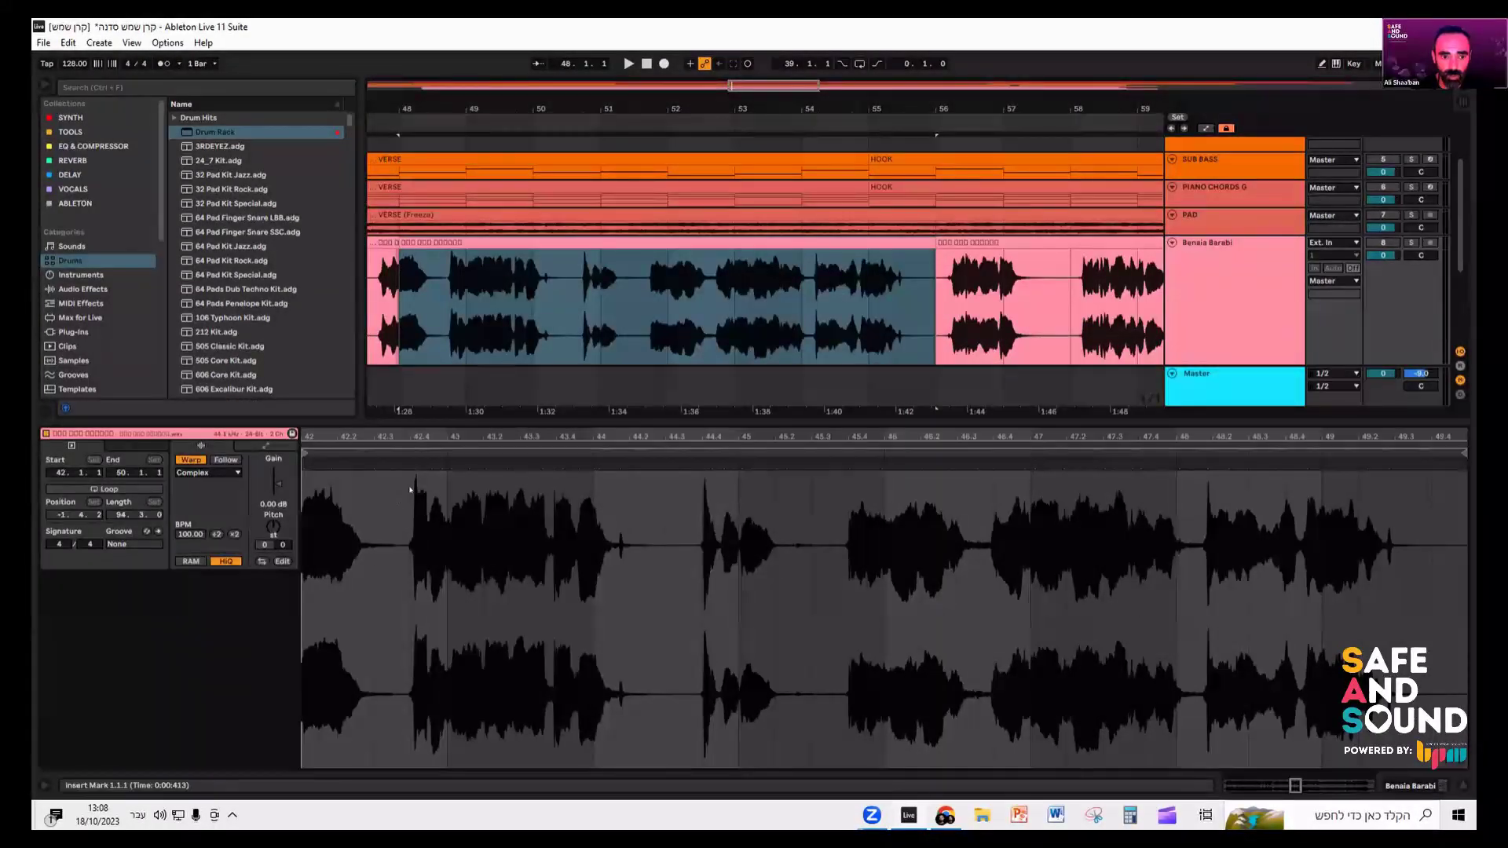
drag(421, 479, 403, 479)
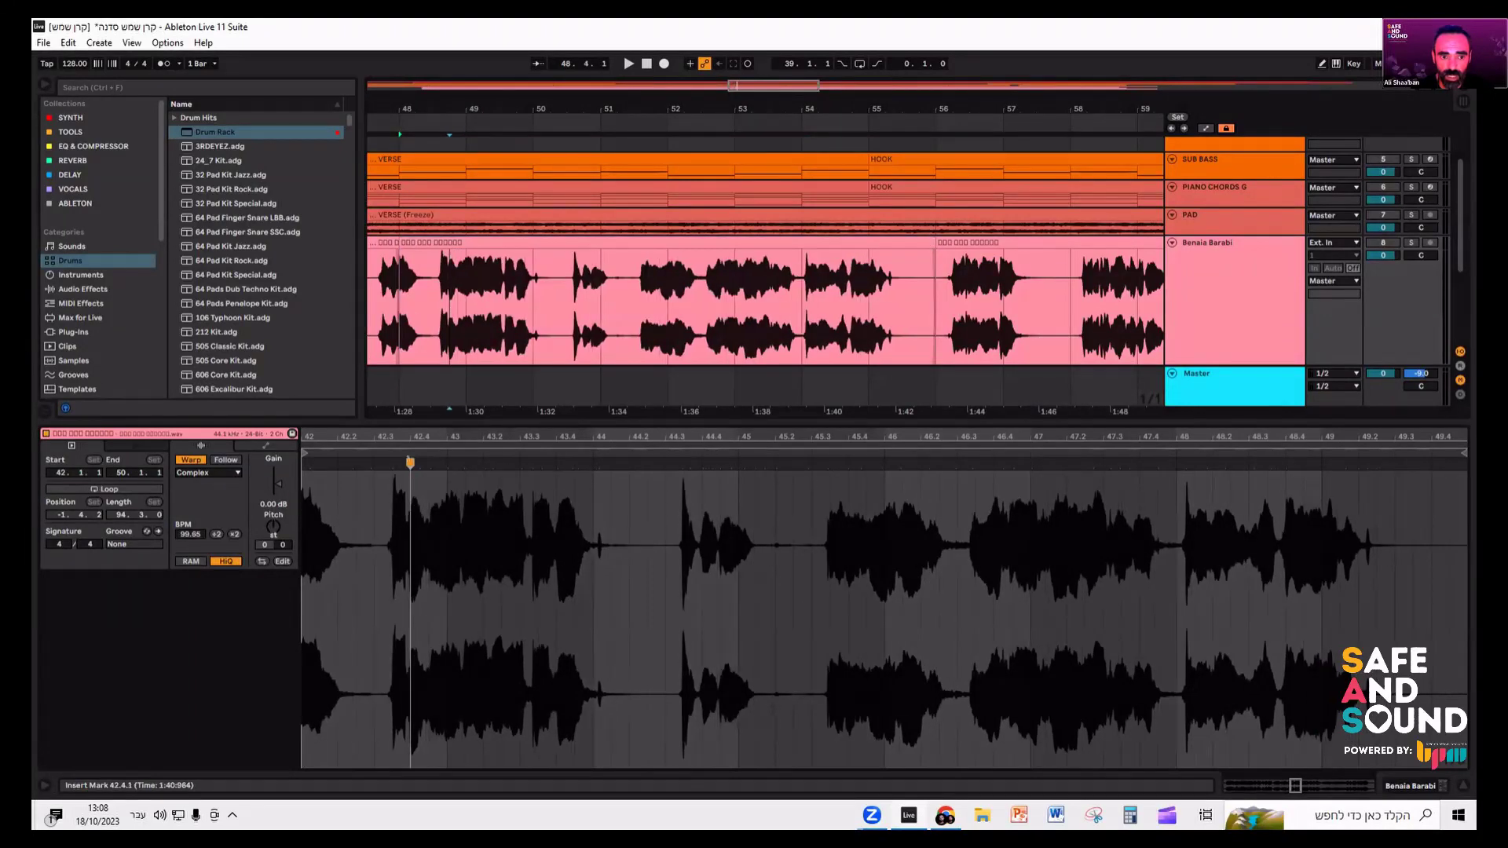
key(ctrl+z)
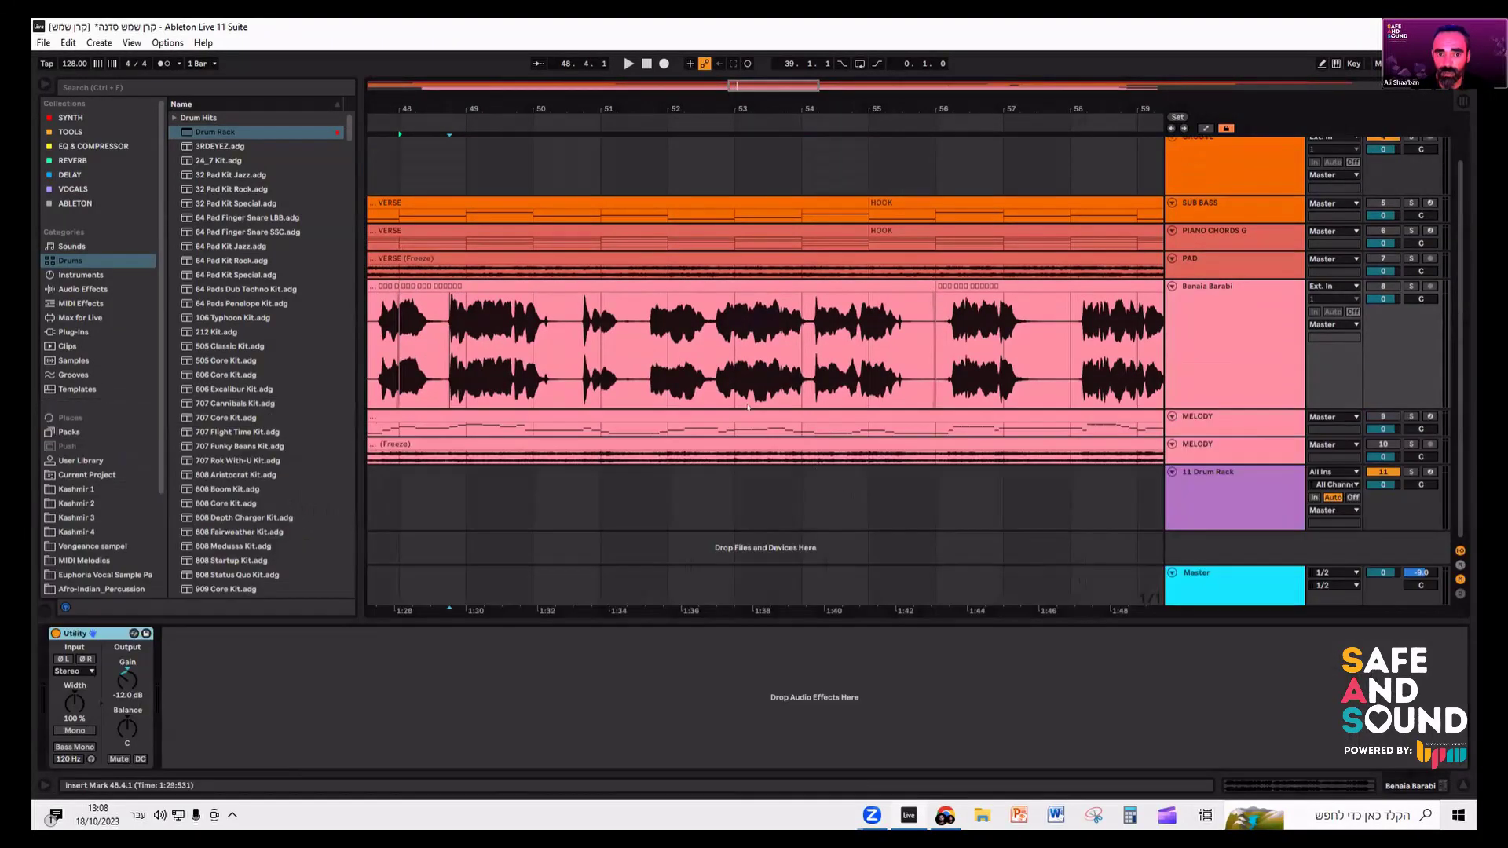
- Highlight the vocal slice from bar 48 to bar 56, followed by the vocal section from bar 10 to bar 48
drag(591, 142, 592, 118)
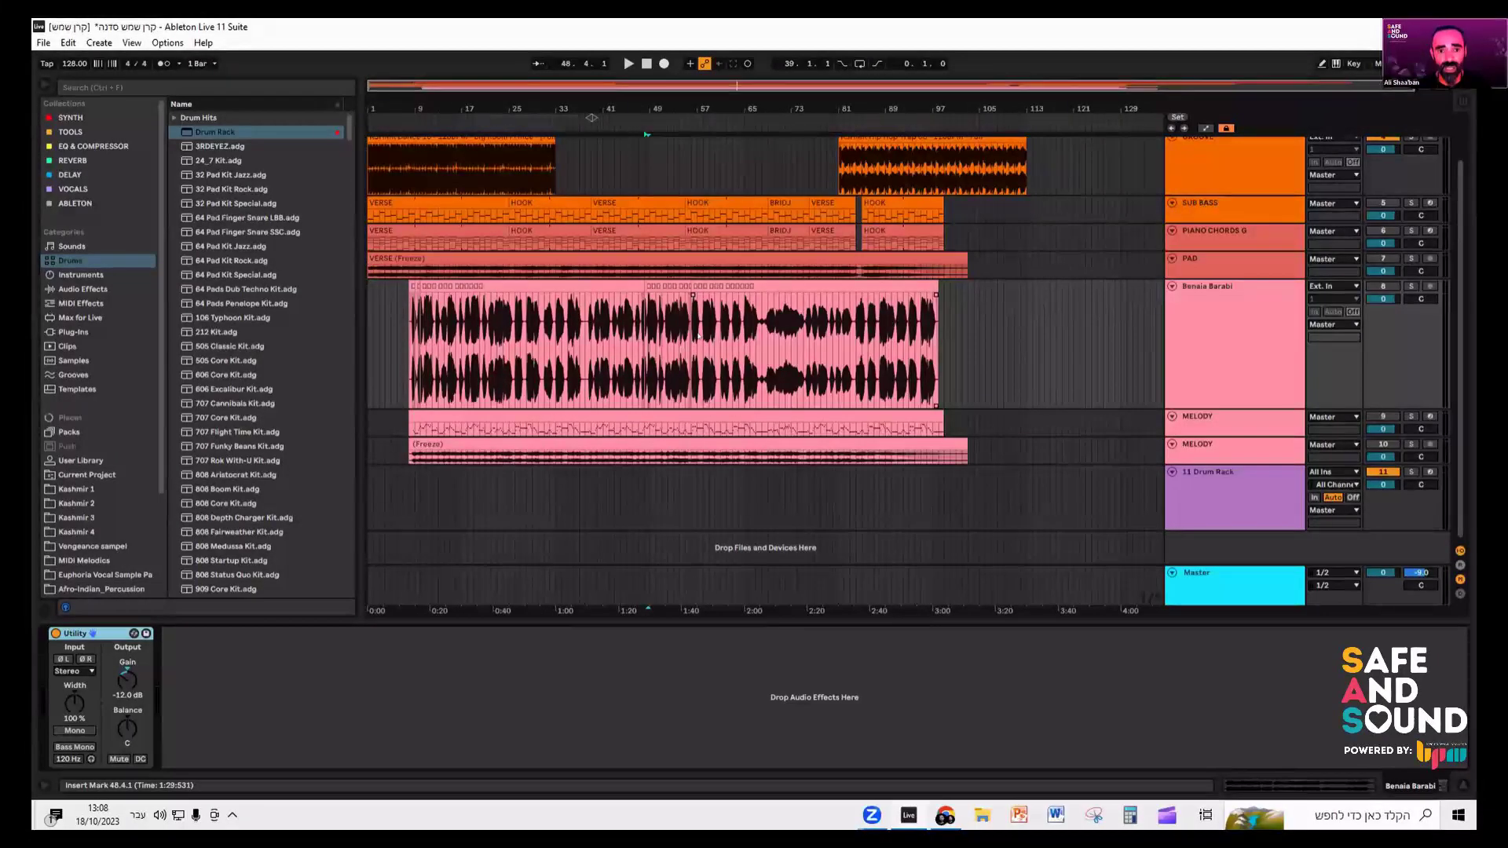
drag(647, 314, 692, 314)
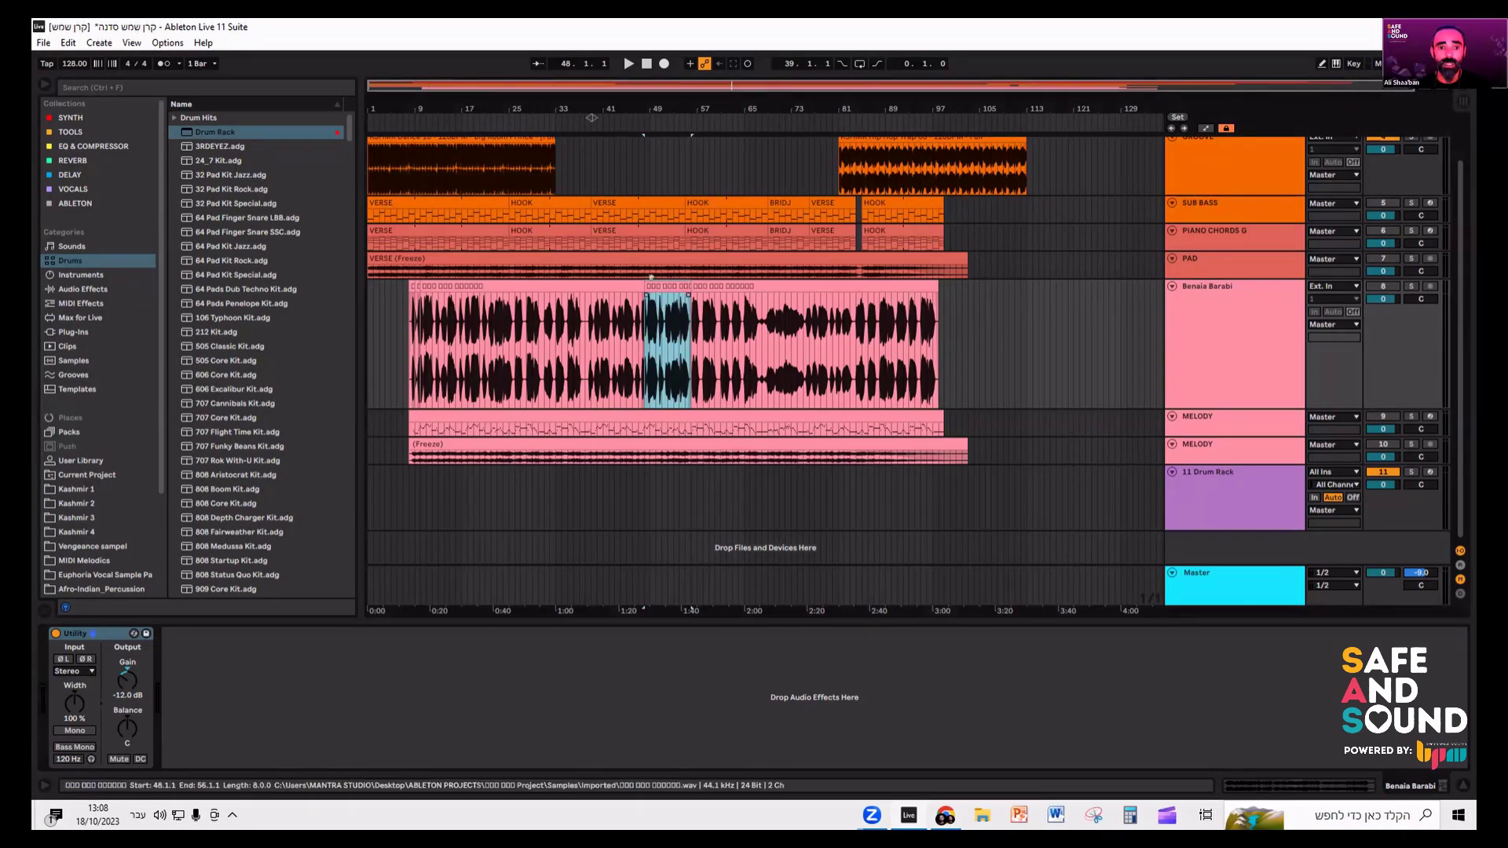
drag(644, 345, 410, 346)
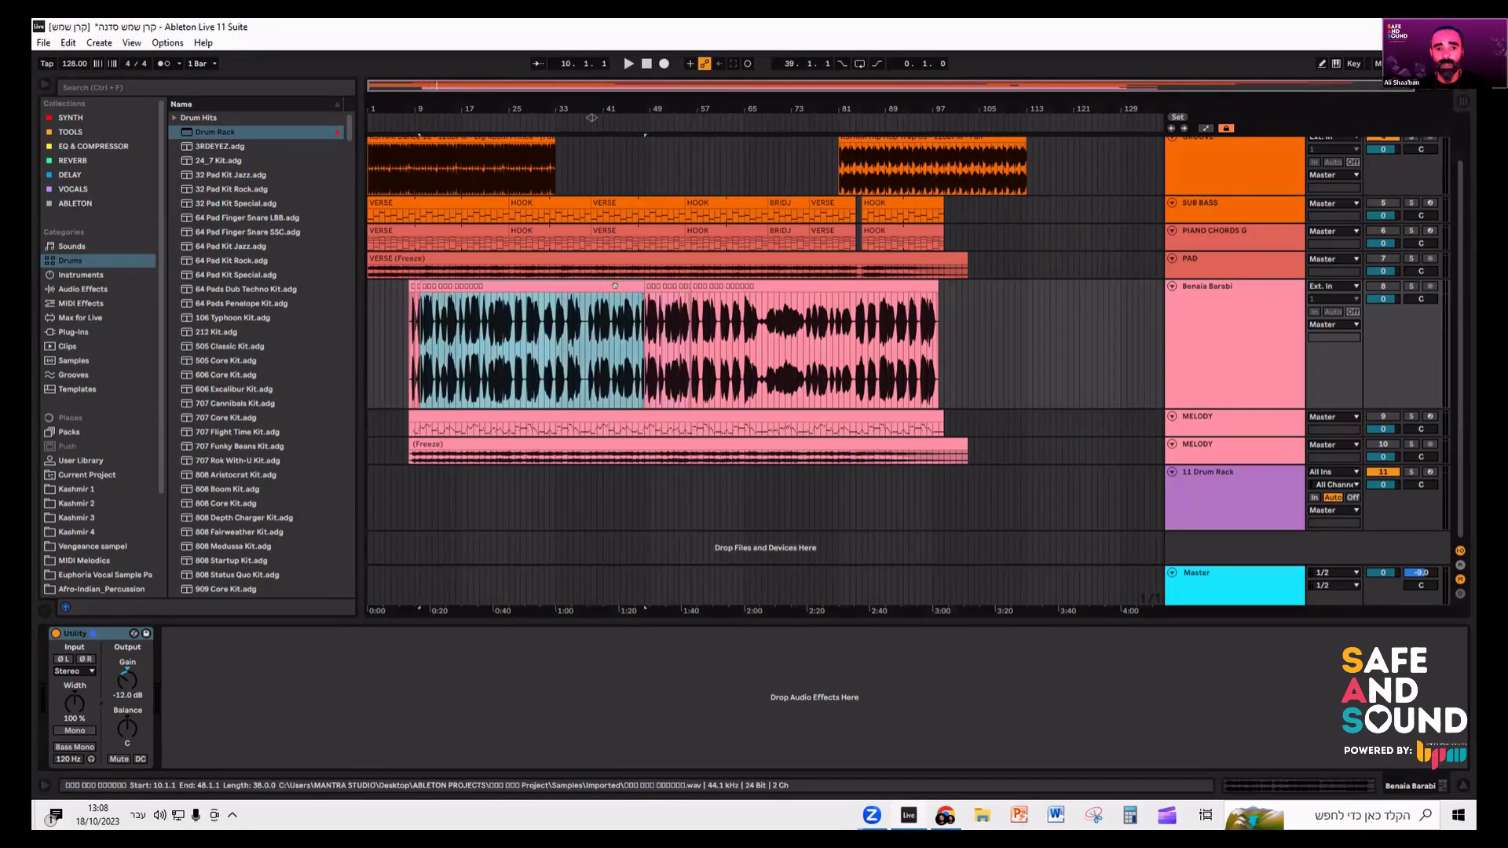
- Open the recent set ABO LEEL REMIX BPM MASTERCLASS without saving changes to the current set
click(41, 44)
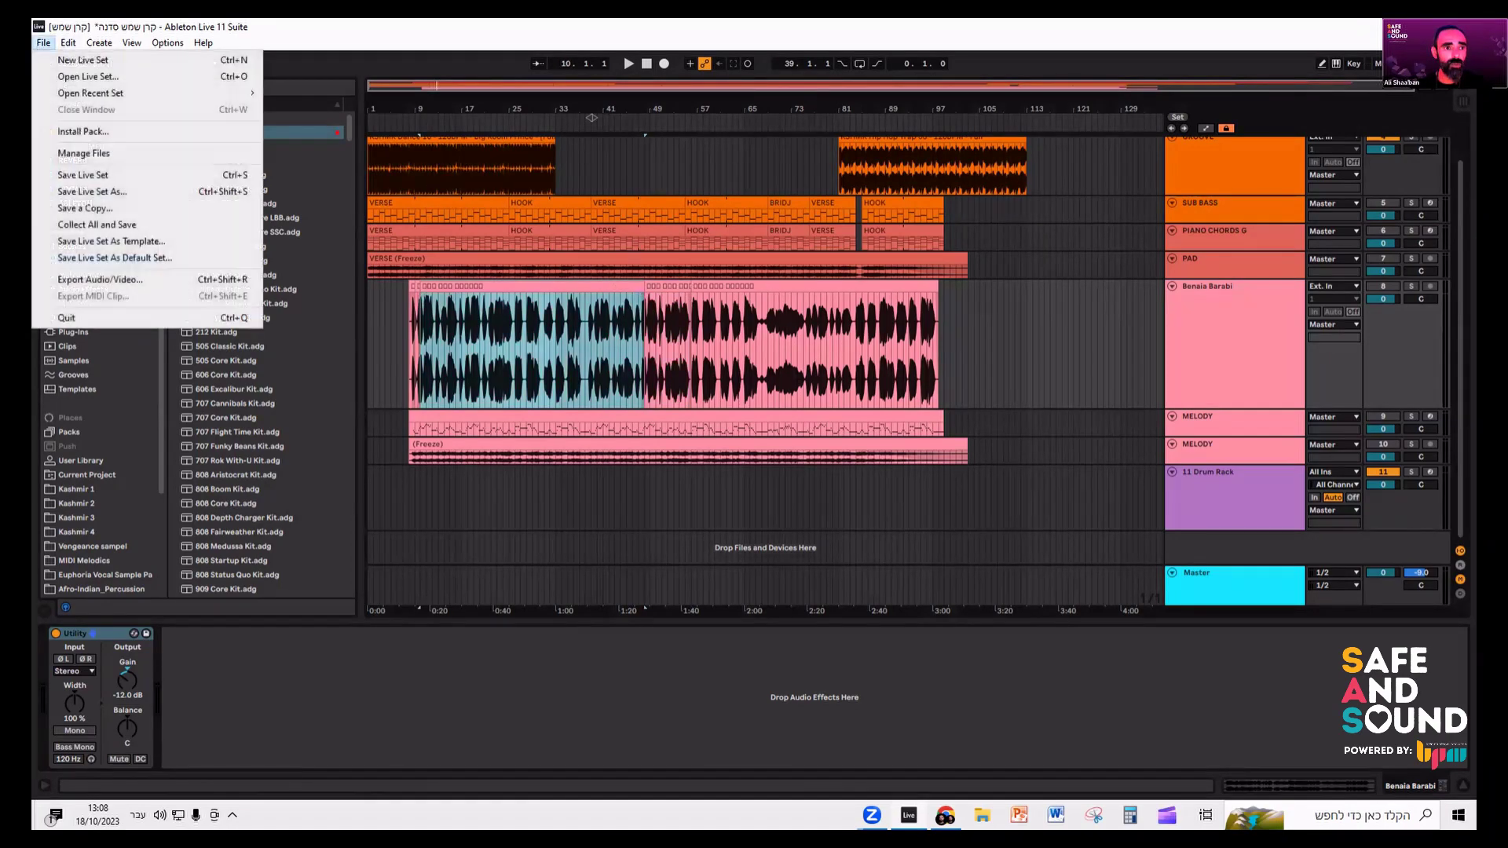
mouse_move(120, 94)
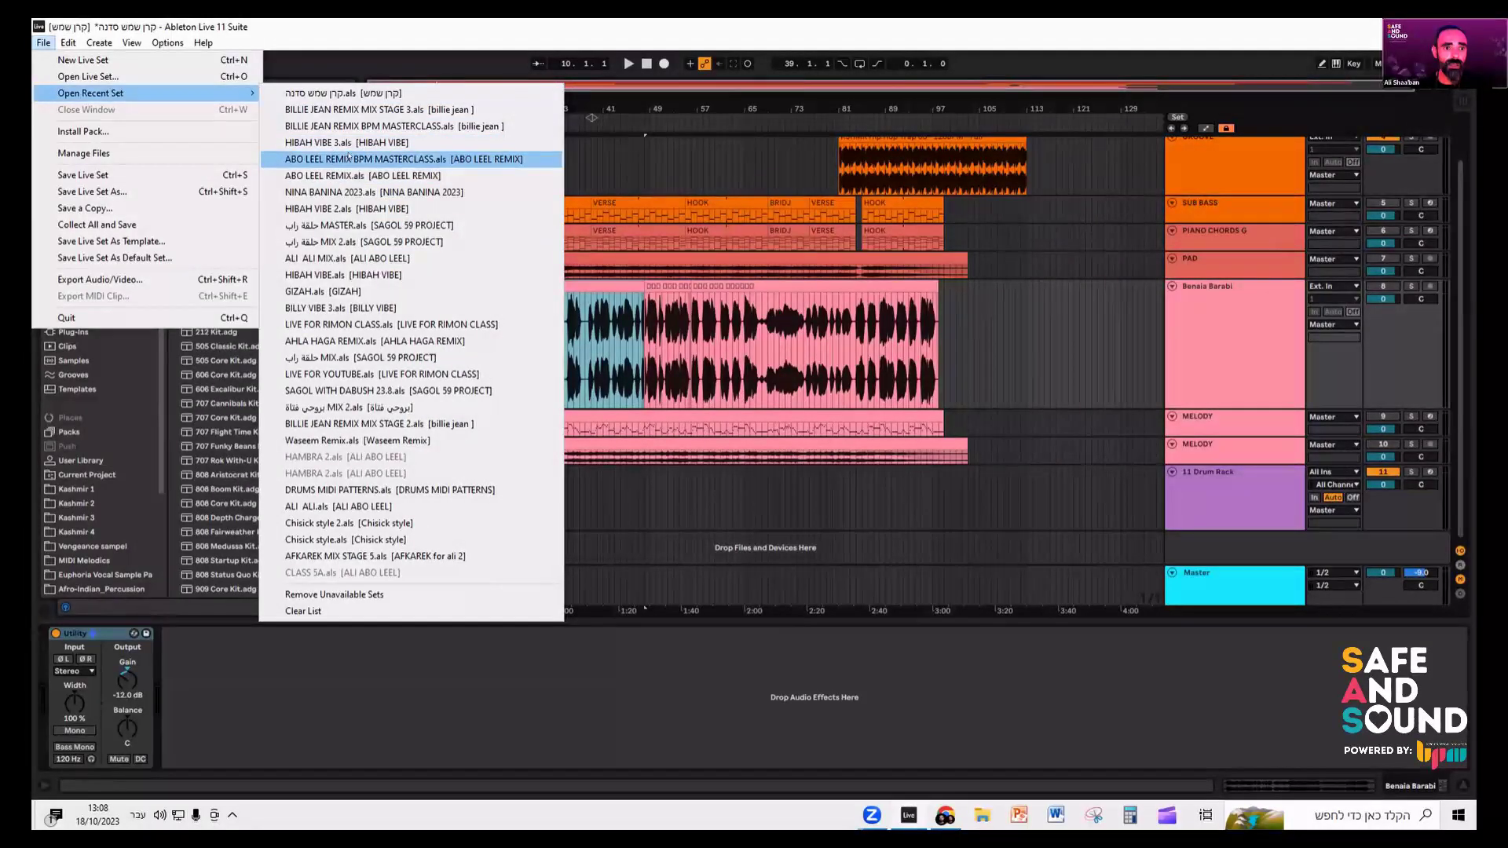
click(350, 176)
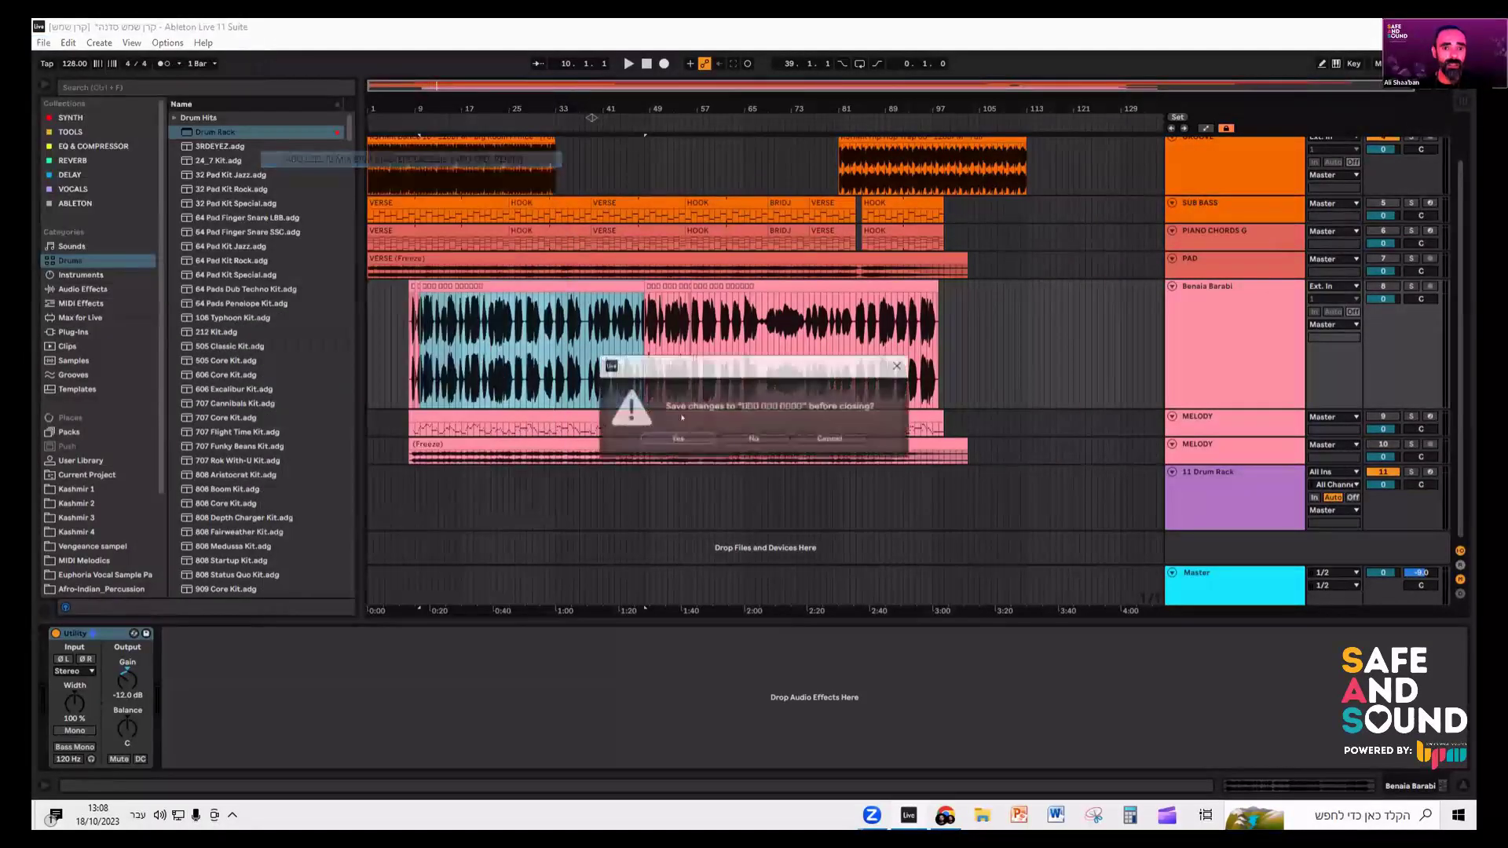
click(735, 438)
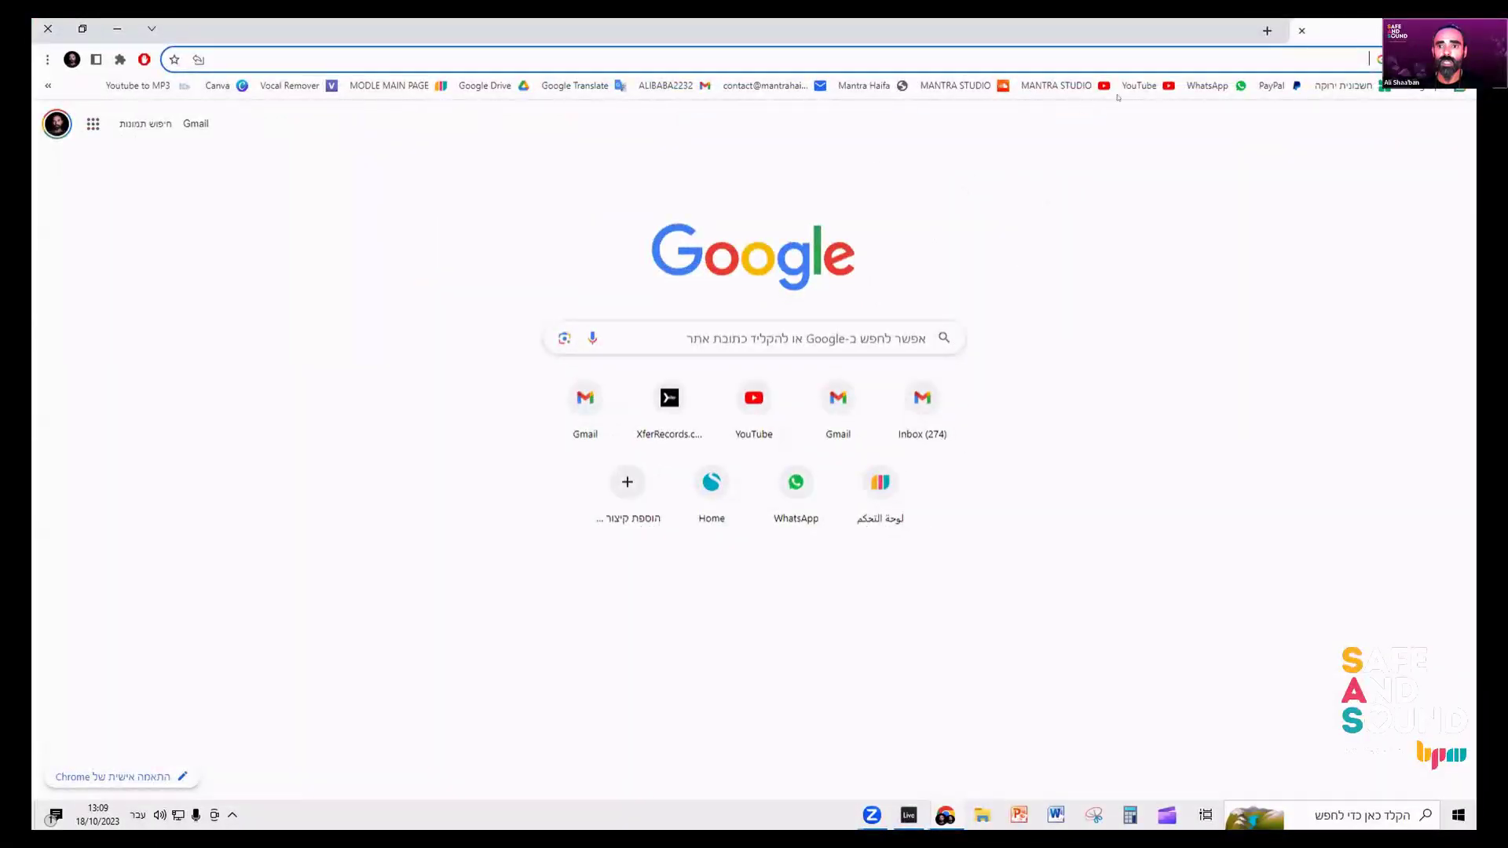
- Open YouTube in the browser and get ready to search
click(1134, 88)
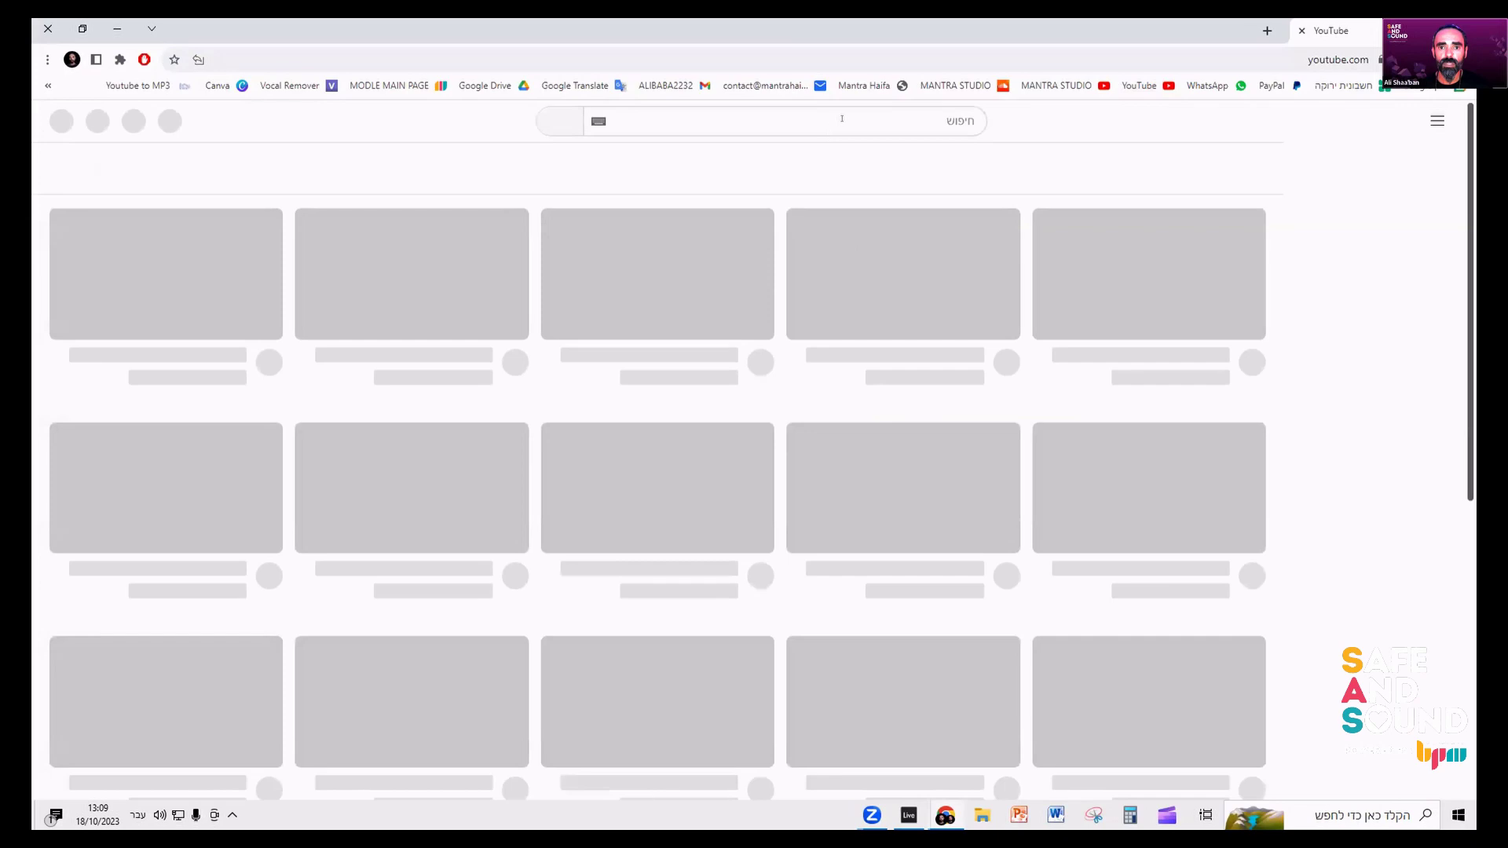
click(842, 119)
text(י)
text(שפט)
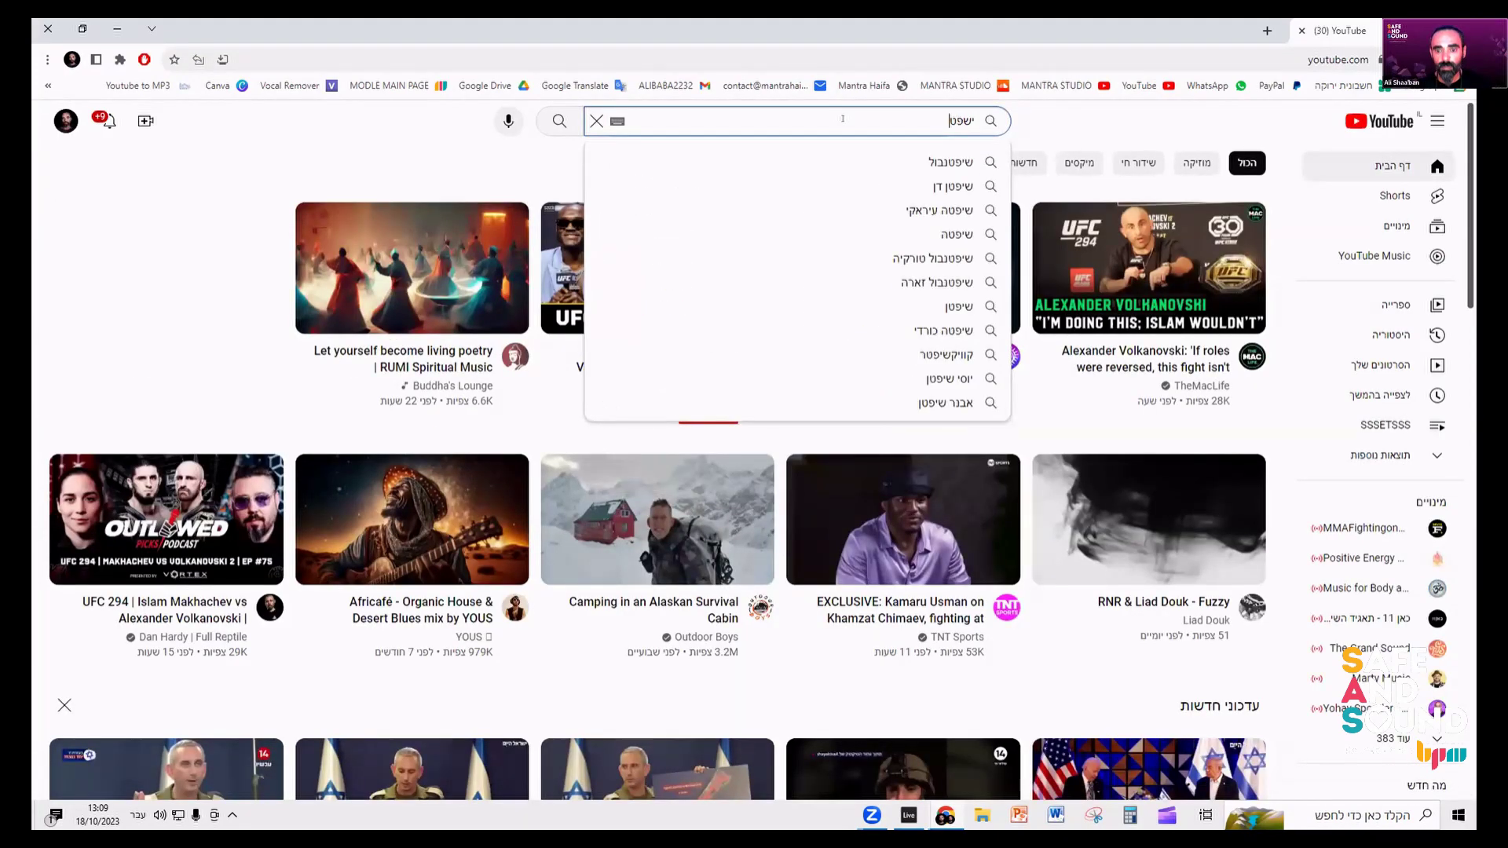
key(BackSpace)
key(BackSpace)
key(BackSpace)
key(BackSpace)
key(BackSpace)
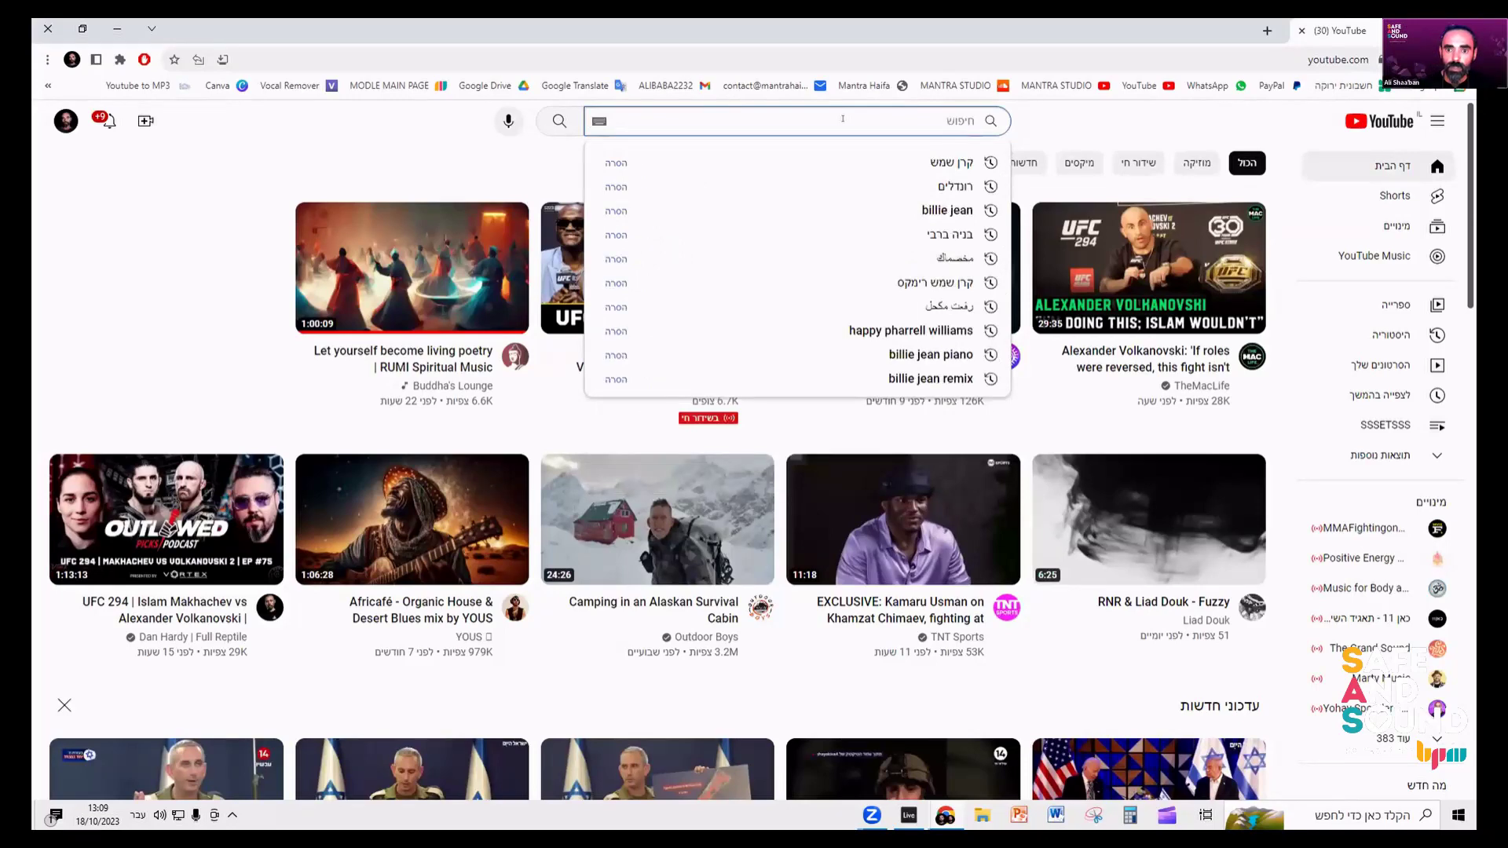
- Switch the input language to English and search YouTube for "happy pharrell williams"
key(alt+shift)
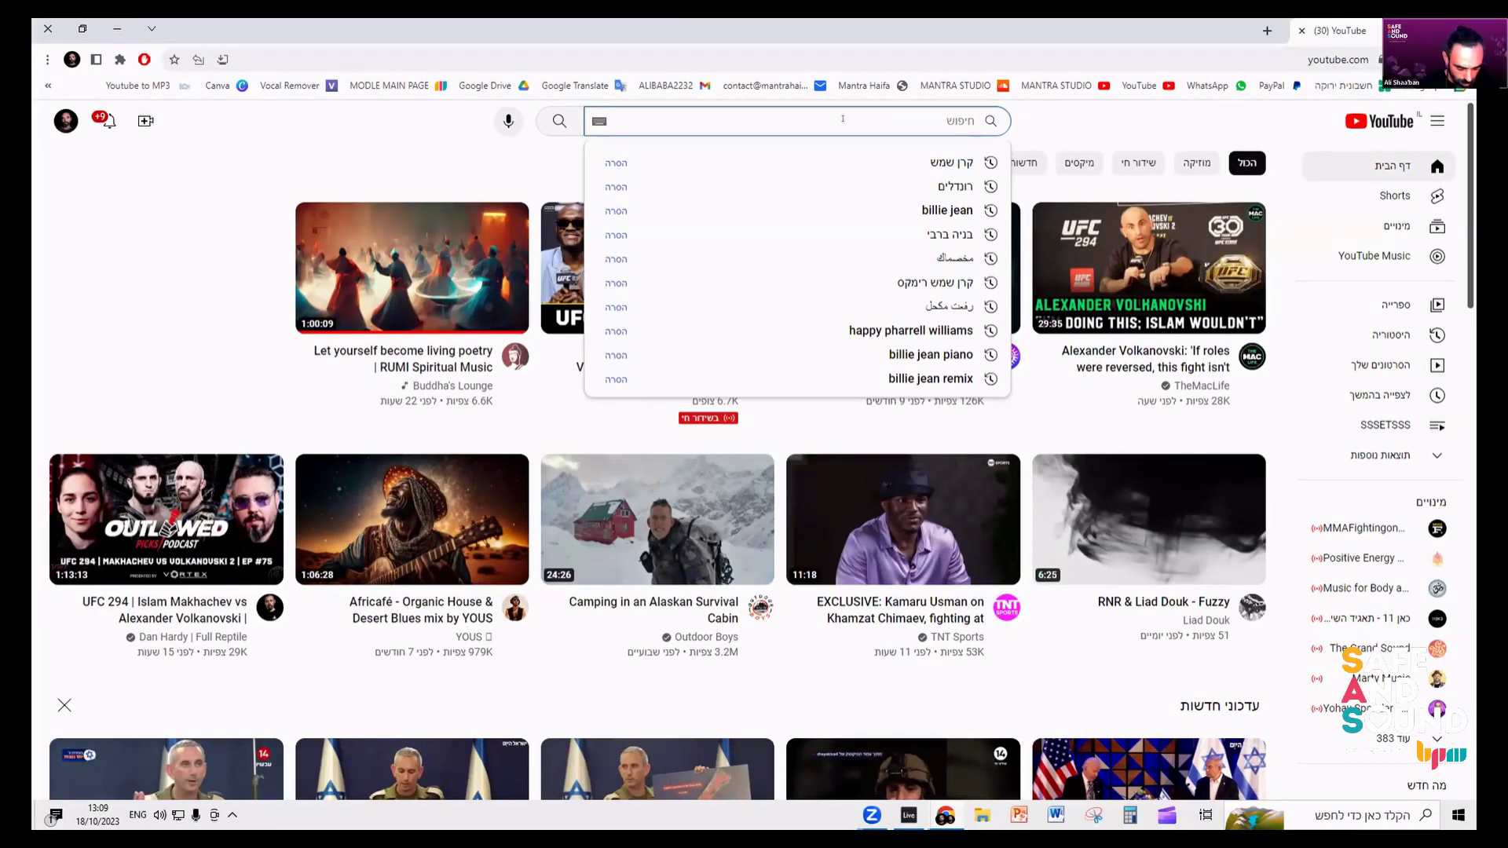
text(happ)
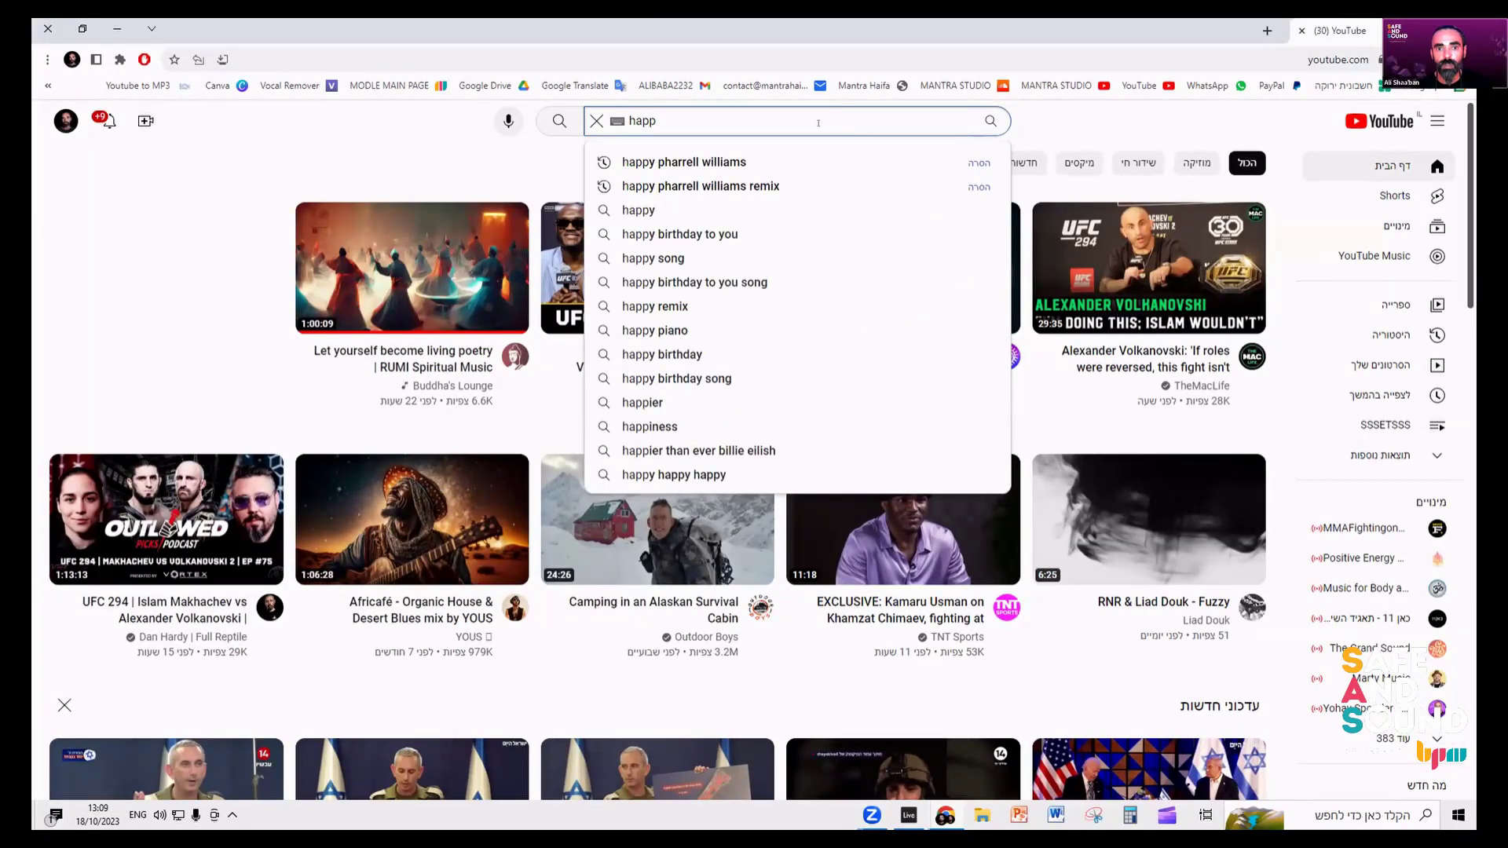
click(683, 162)
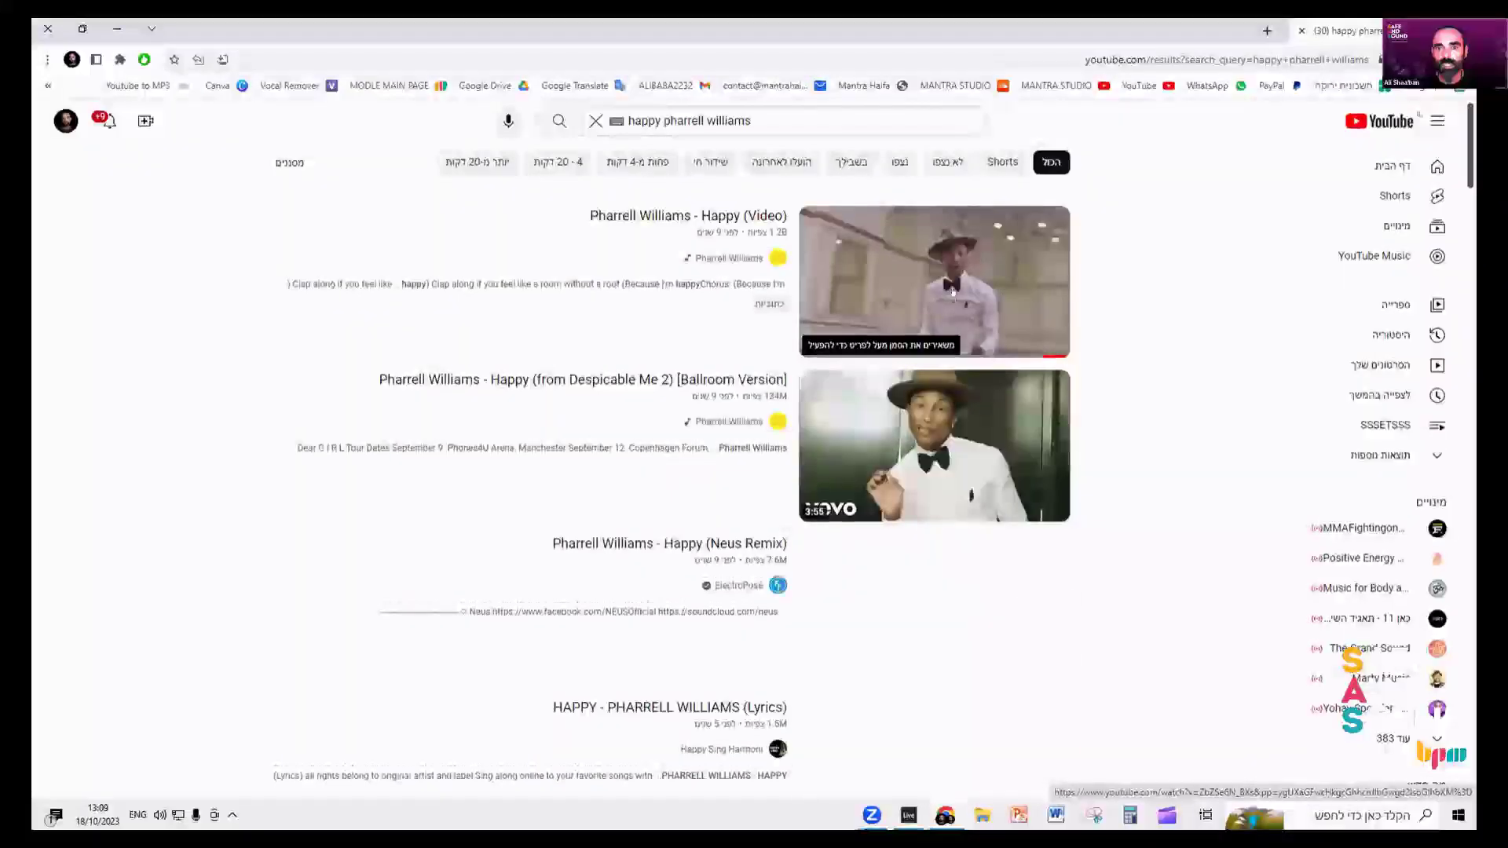
- Play the video "Pharrell Williams - Happy (Video)", skip ahead within its intro, and pause it
click(927, 307)
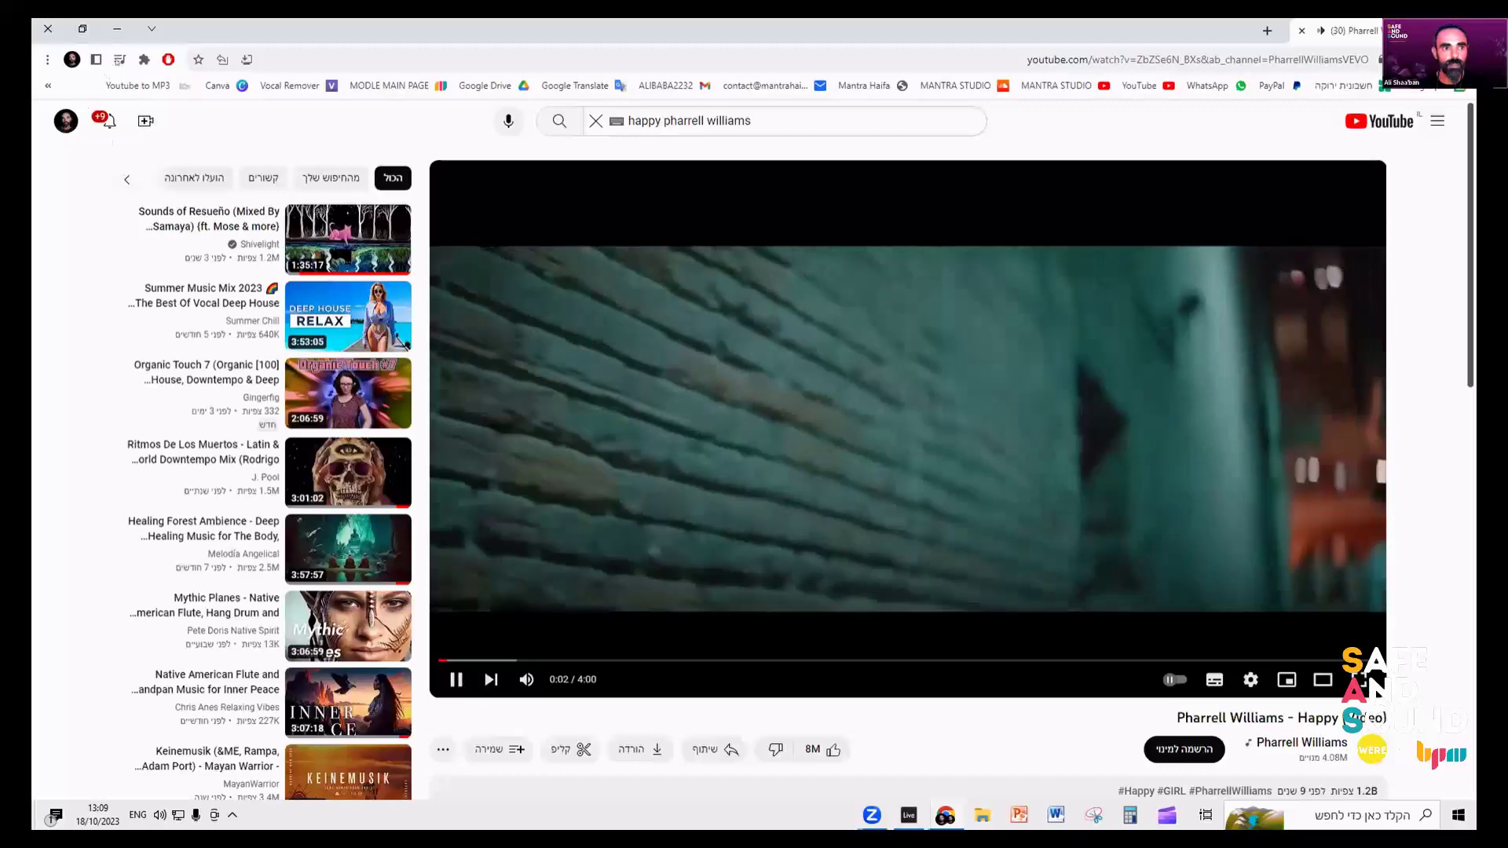
click(483, 661)
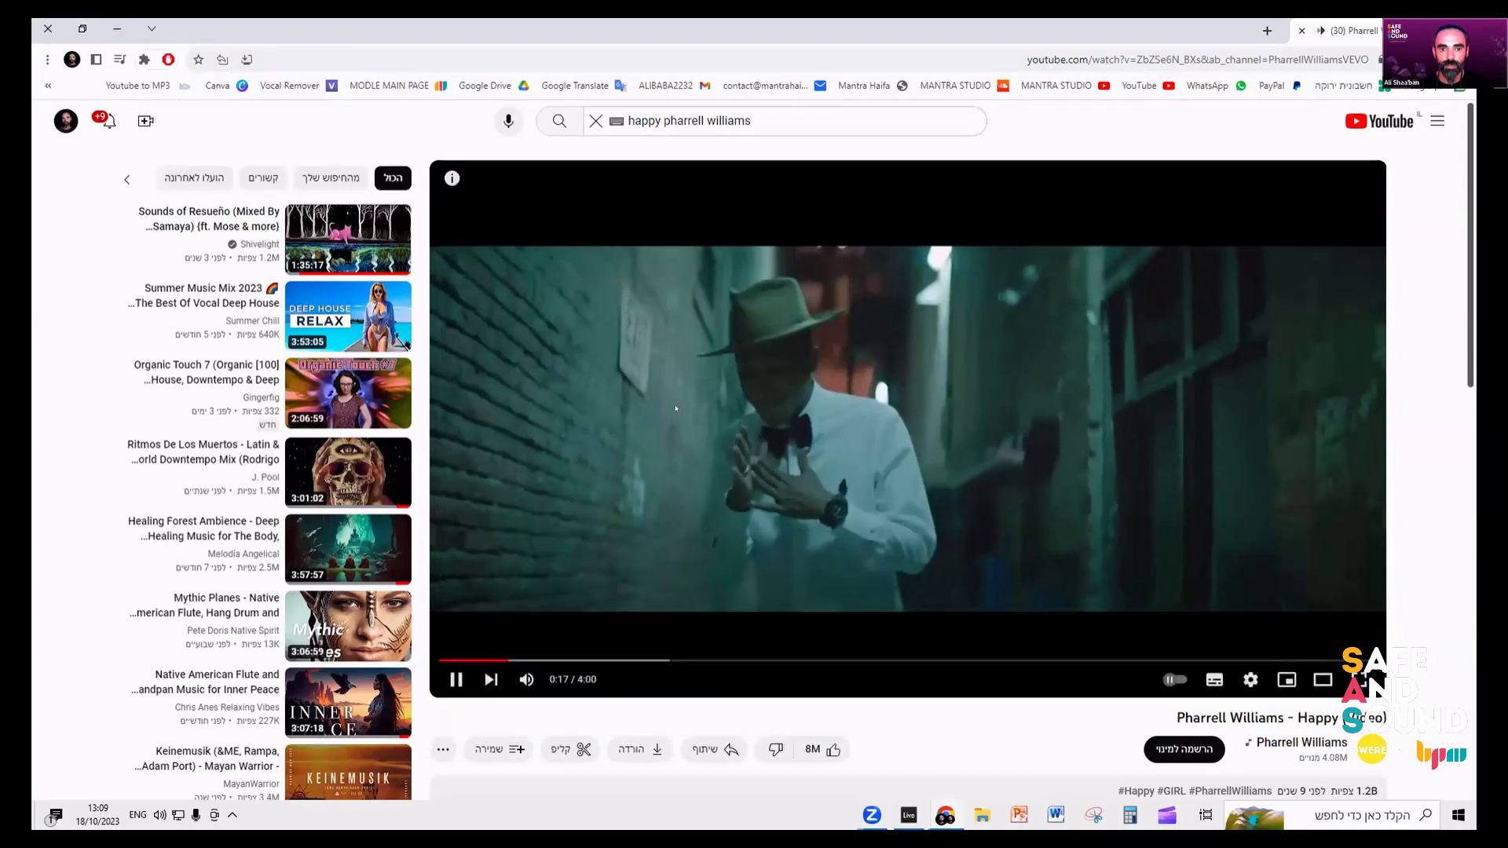
click(949, 385)
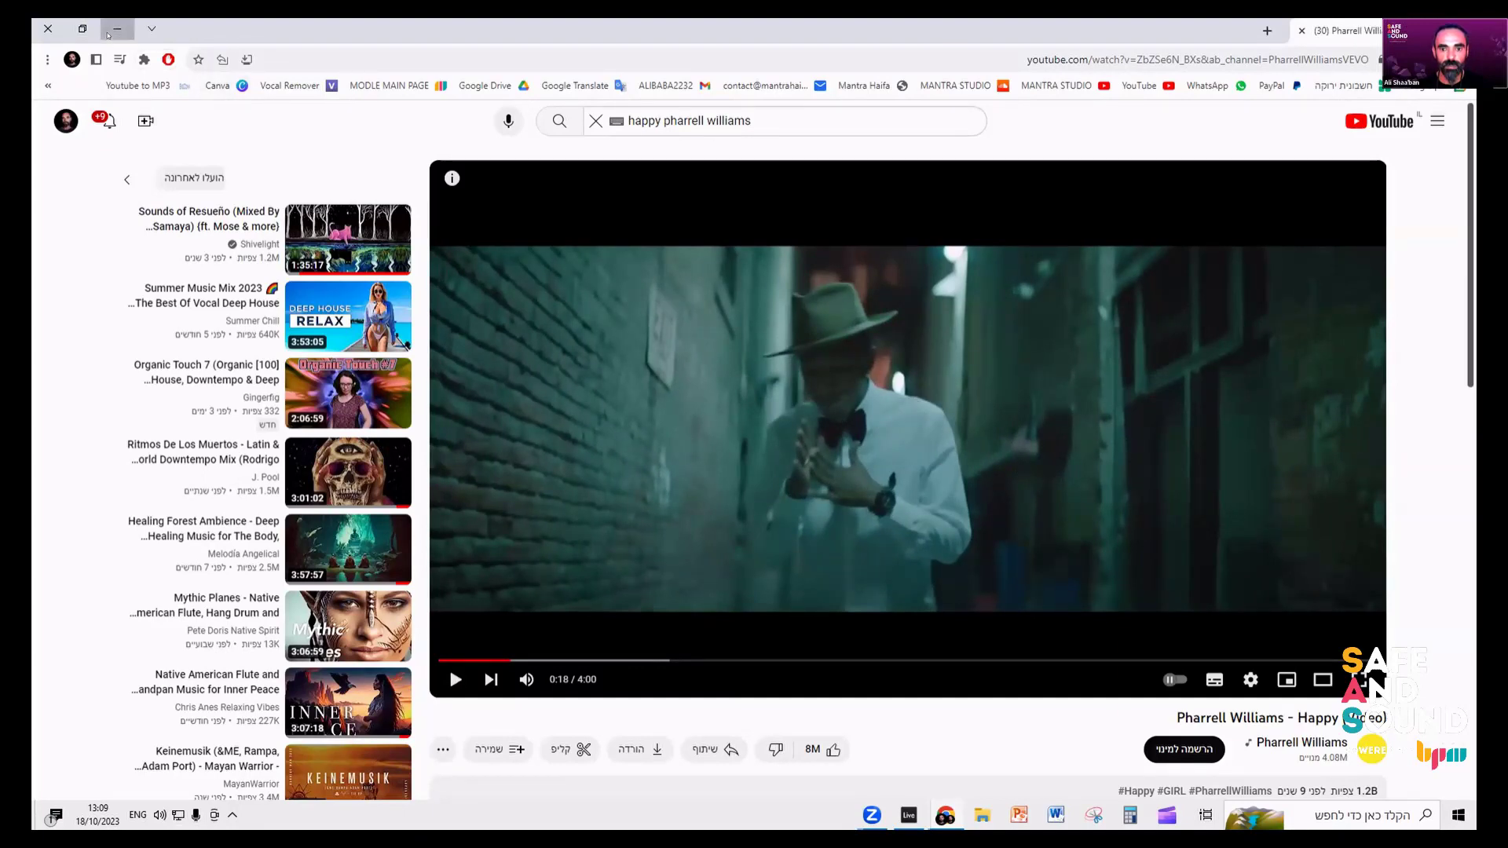
- Switch back to Ableton Live and unfold the VOX track in the arrangement
key(alt+Tab)
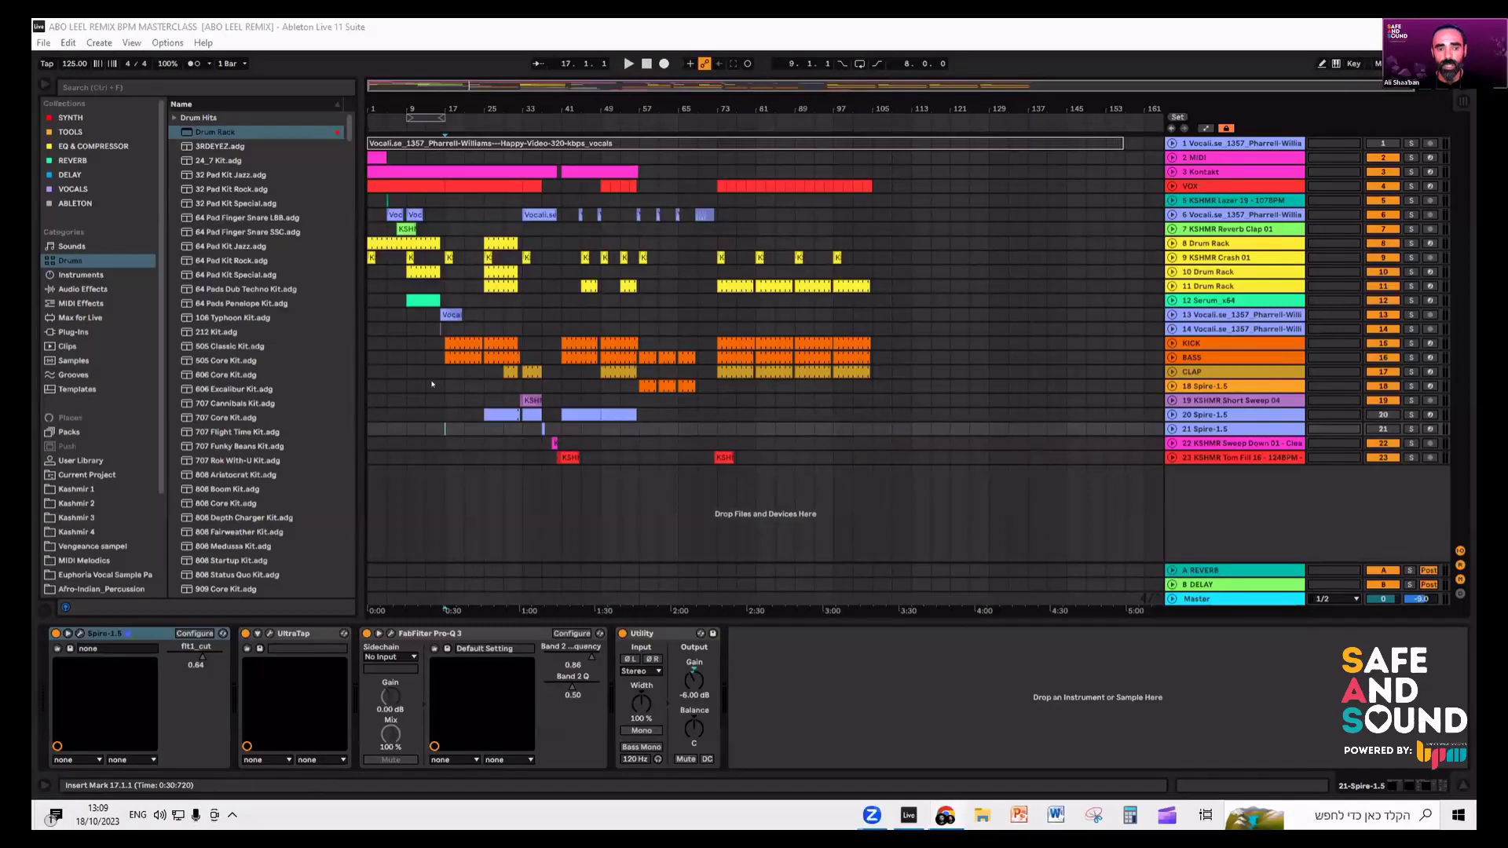
click(427, 385)
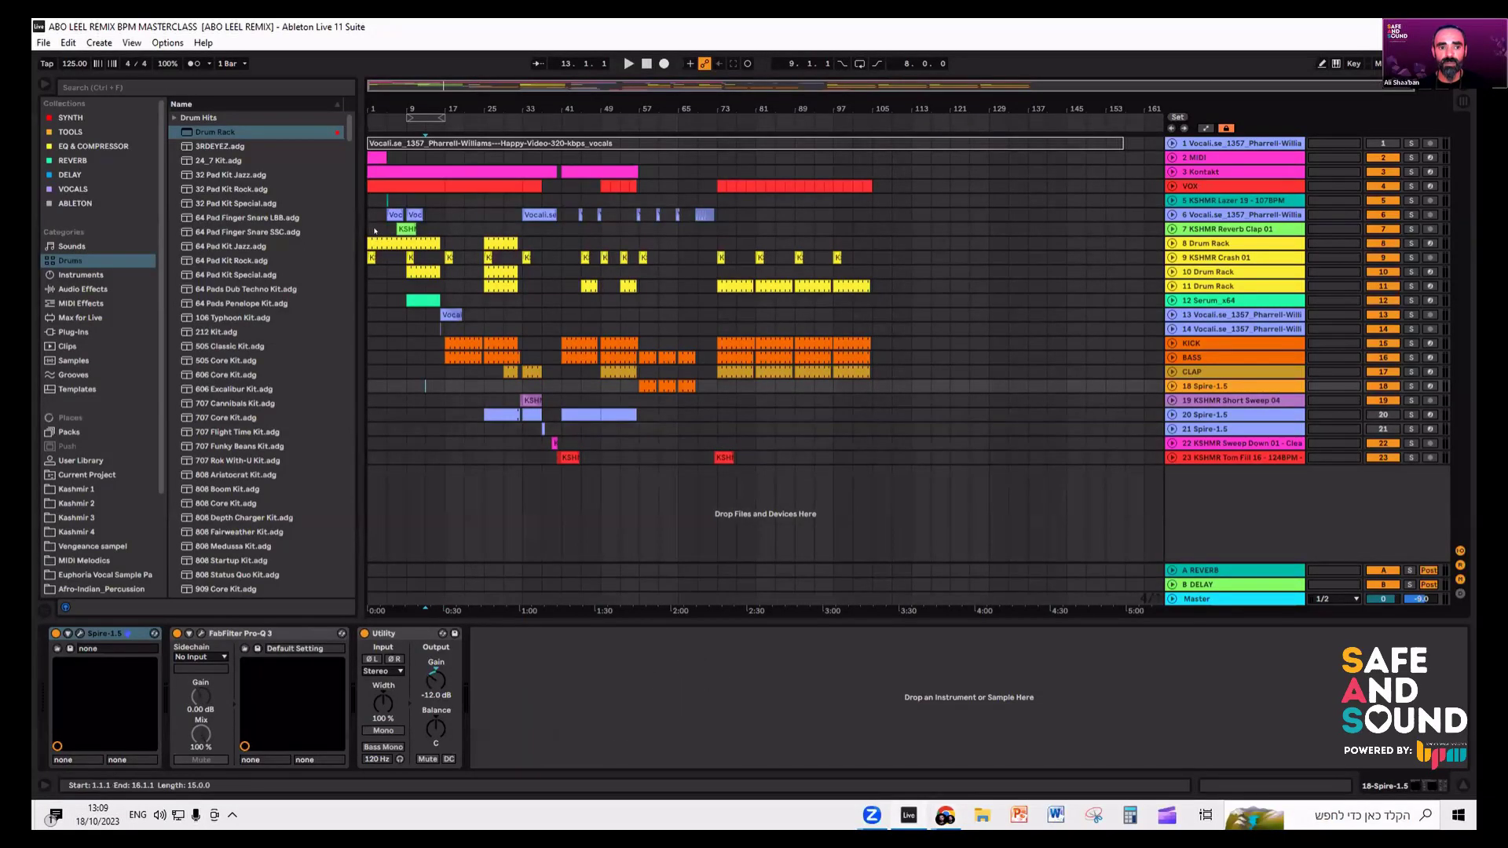
click(377, 181)
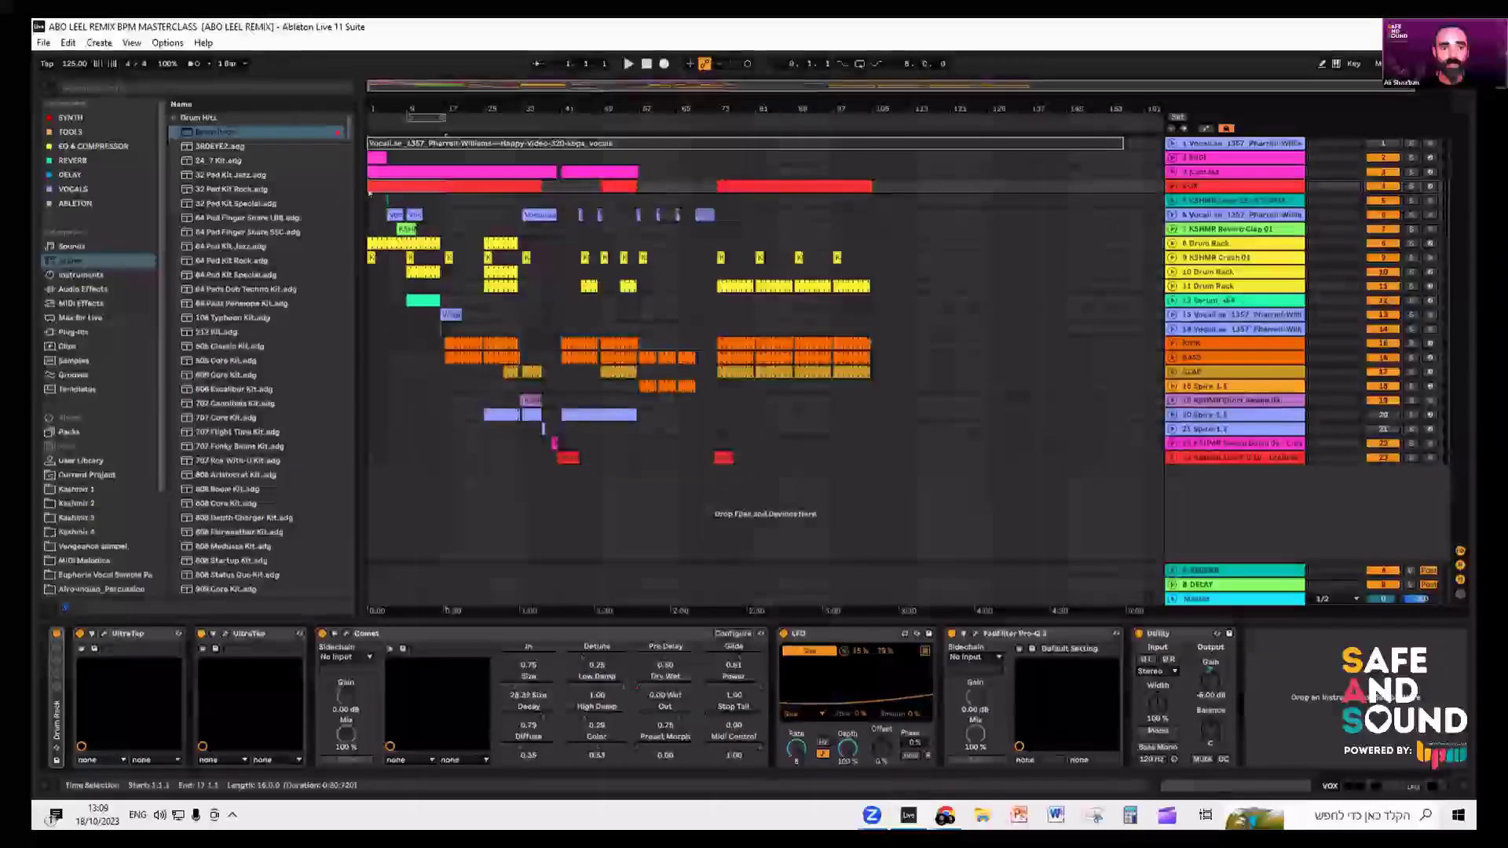
click(1171, 185)
- Examine the MIDI notes of the first VOX clip and expand the track's Drum Rack with its vocal slices
click(398, 182)
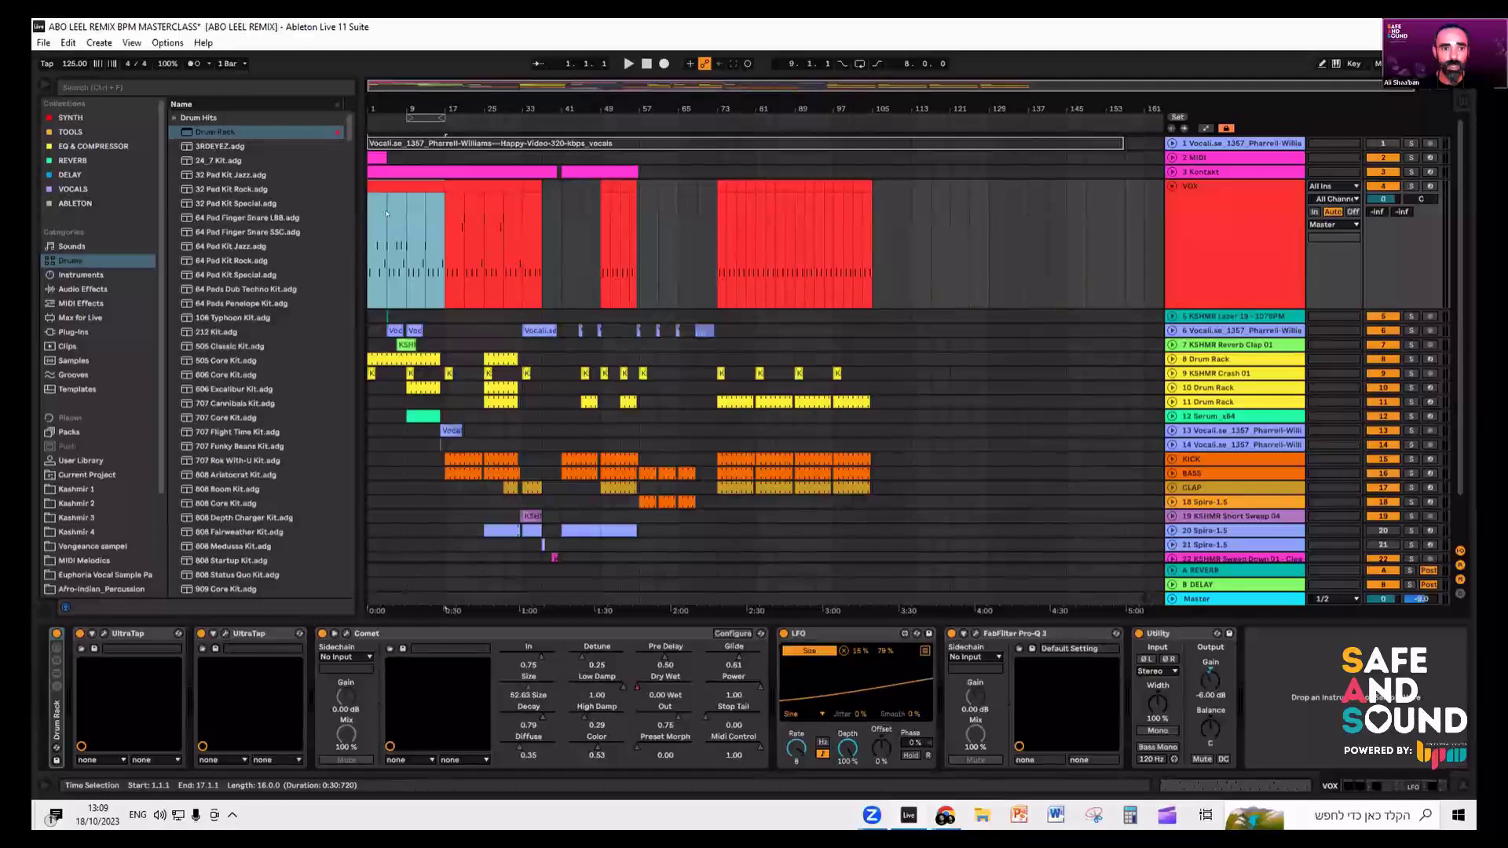
double_click(397, 183)
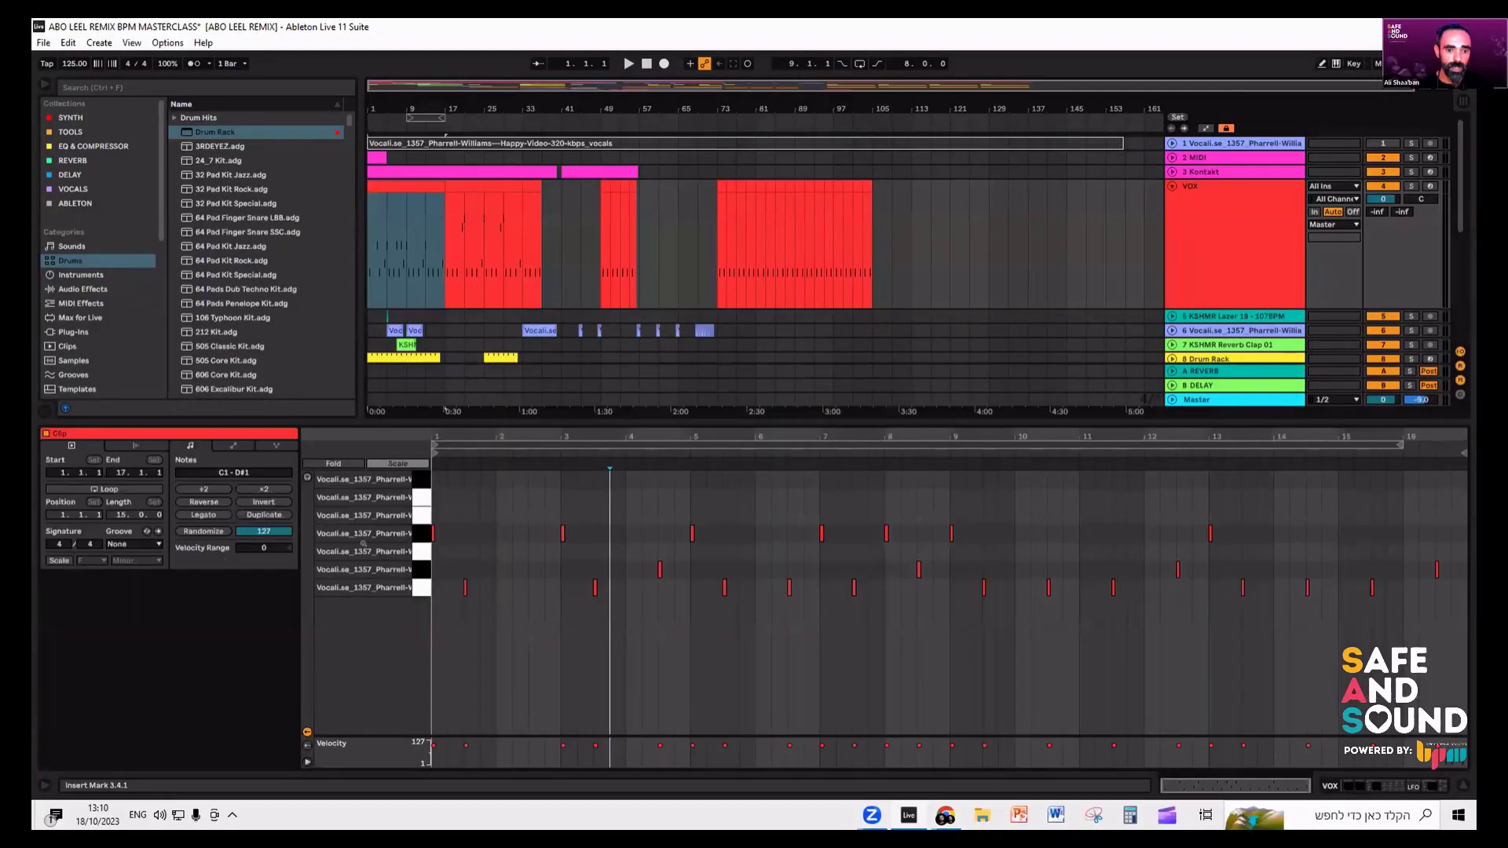
key(shift+Tab)
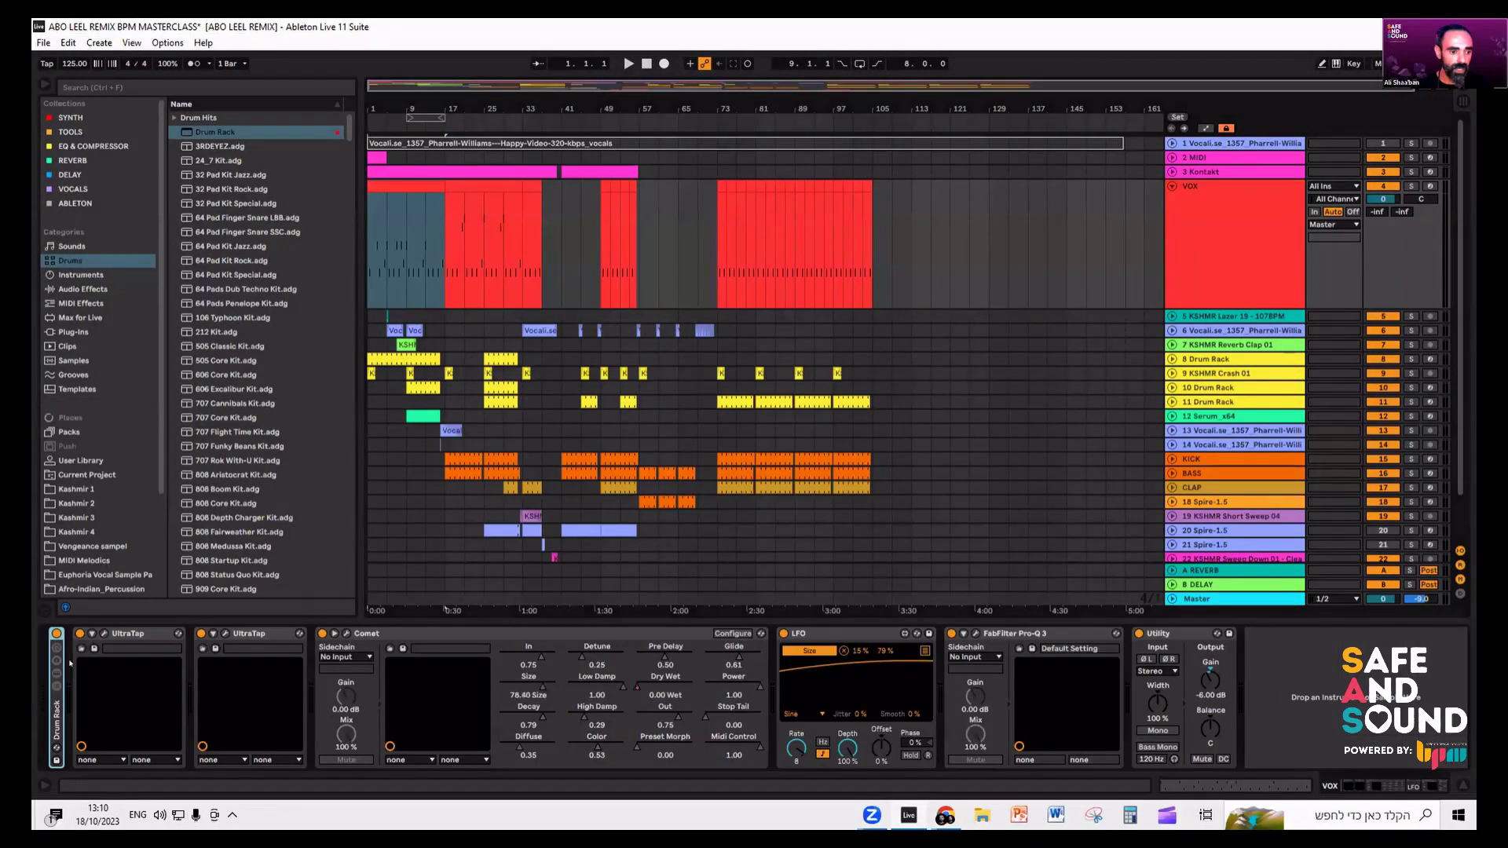
double_click(50, 721)
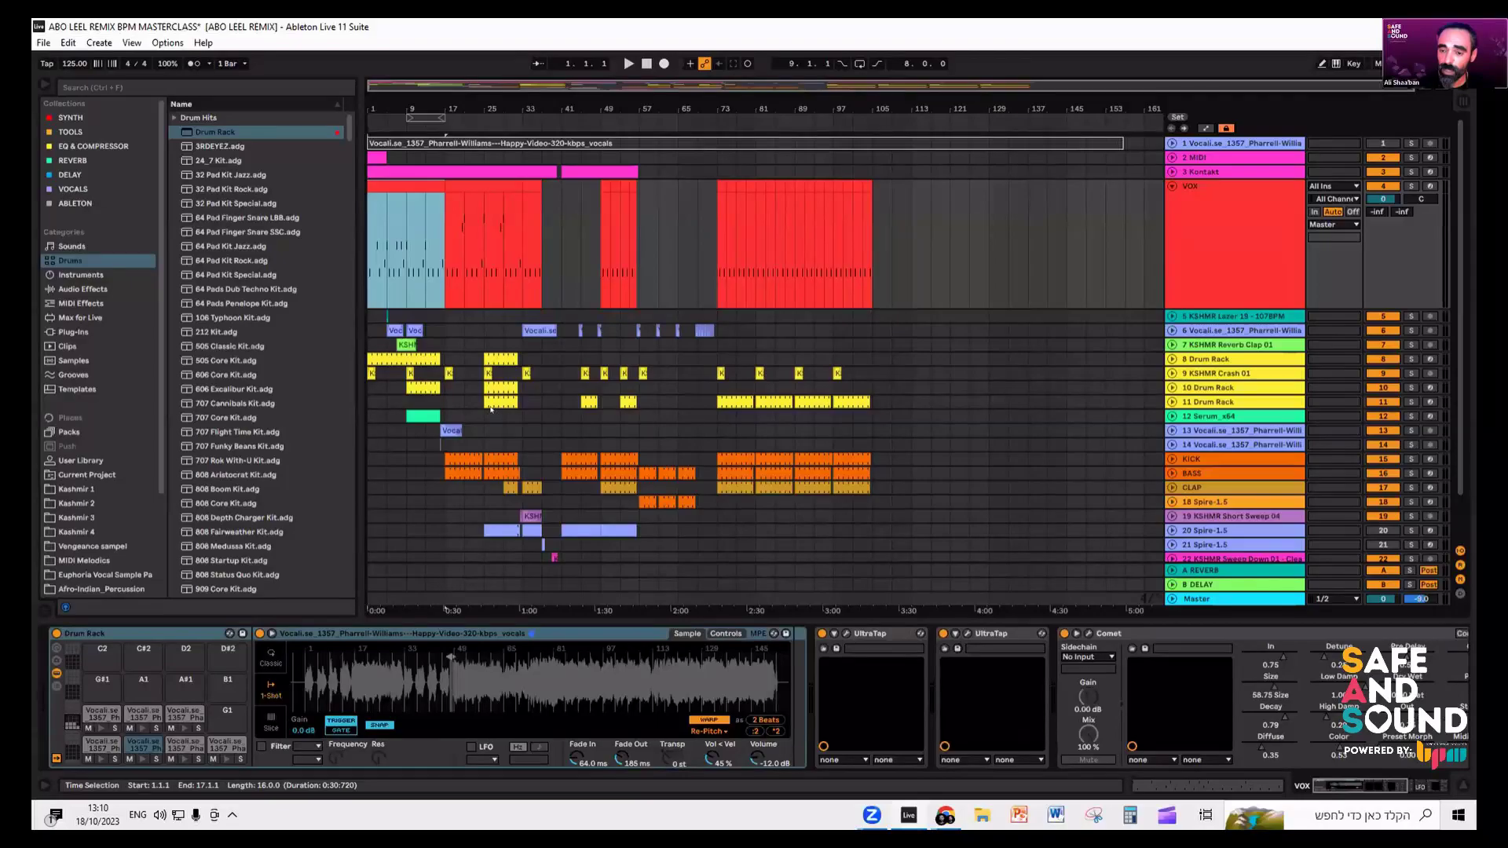
- Play the arrangement from bar 1 while checking the VOX clip's notes, and return to the track's Drum Rack devices
key(space)
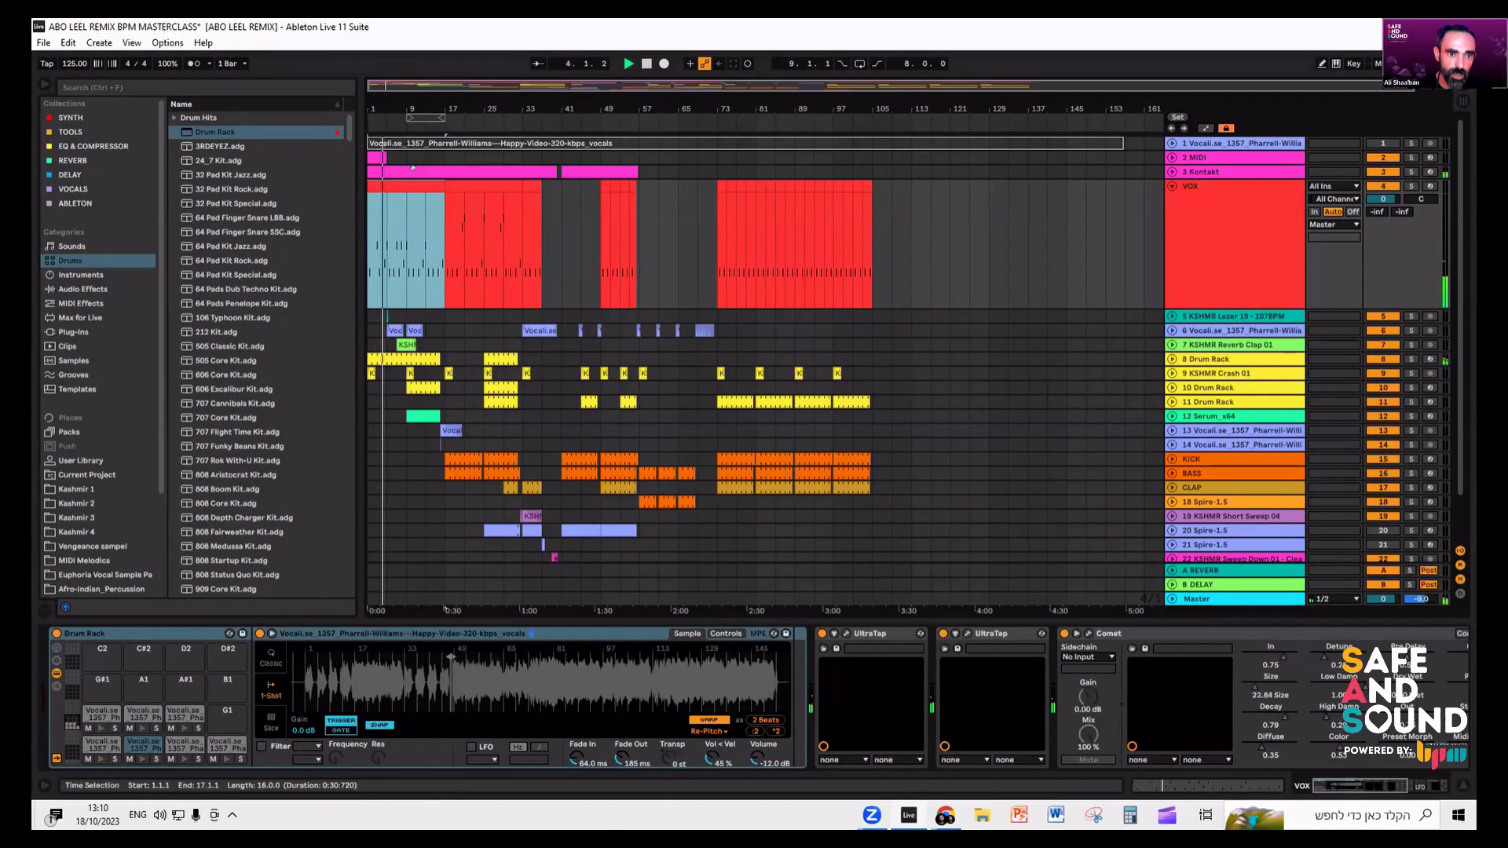
key(shift+Tab)
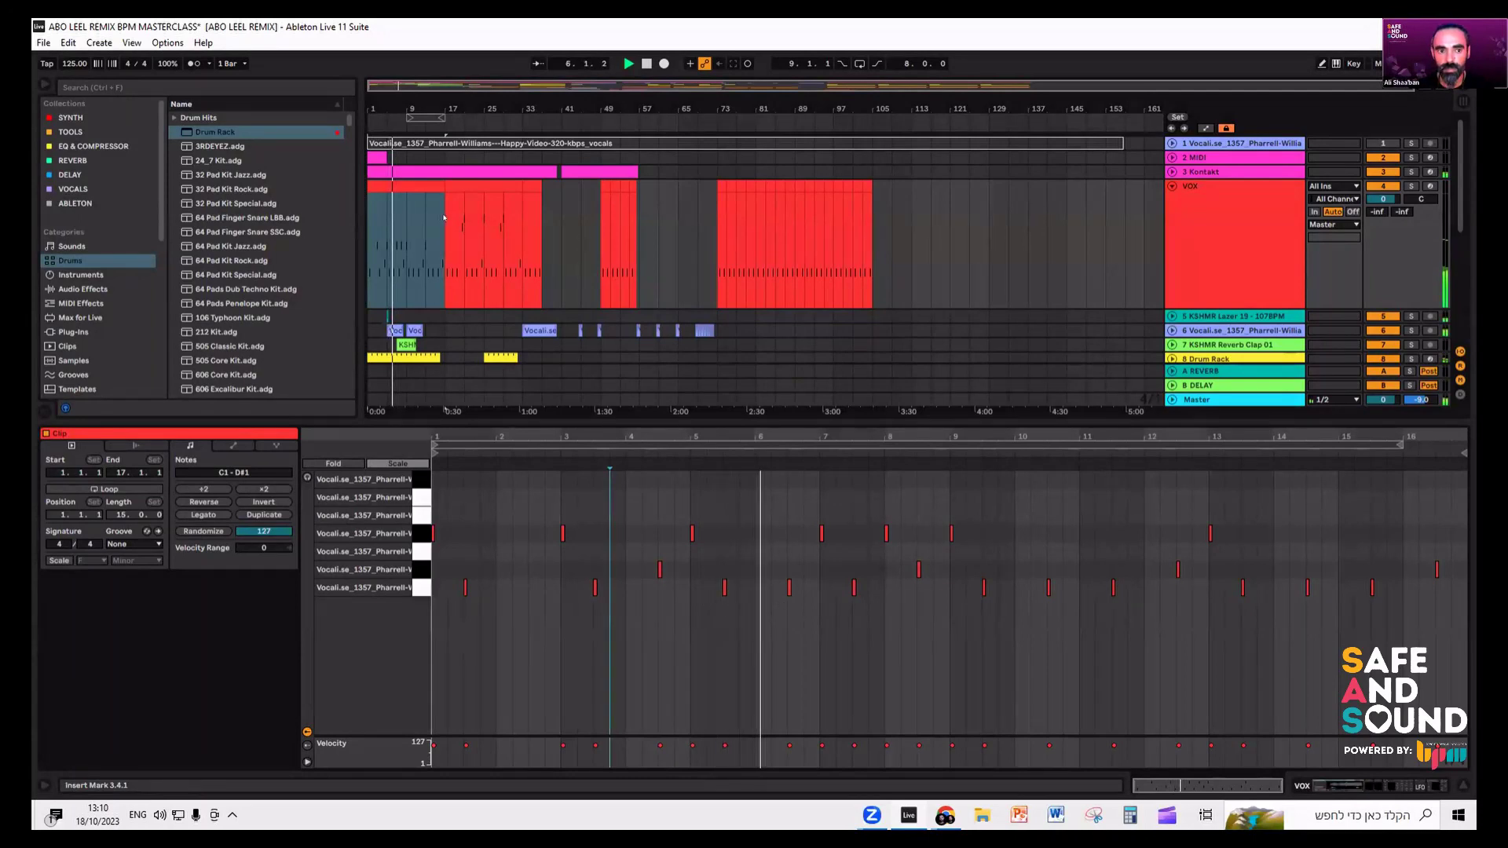
click(1349, 792)
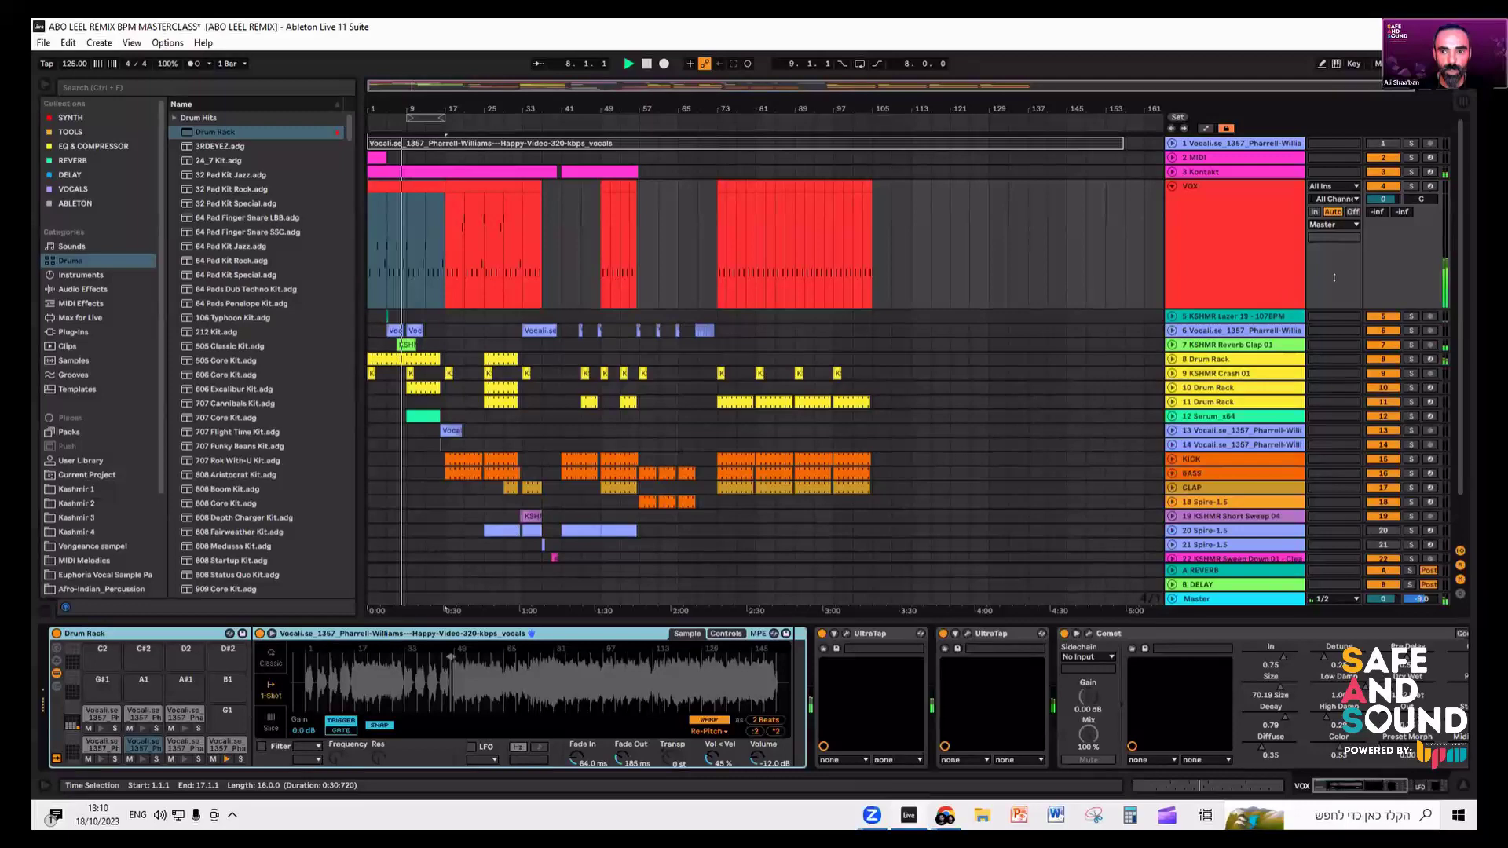
- Unfold track 6 with the Pharrell Williams vocal audio and examine its chopped clips against the other tracks during playback
click(1172, 331)
scroll(417, 370, up, 4)
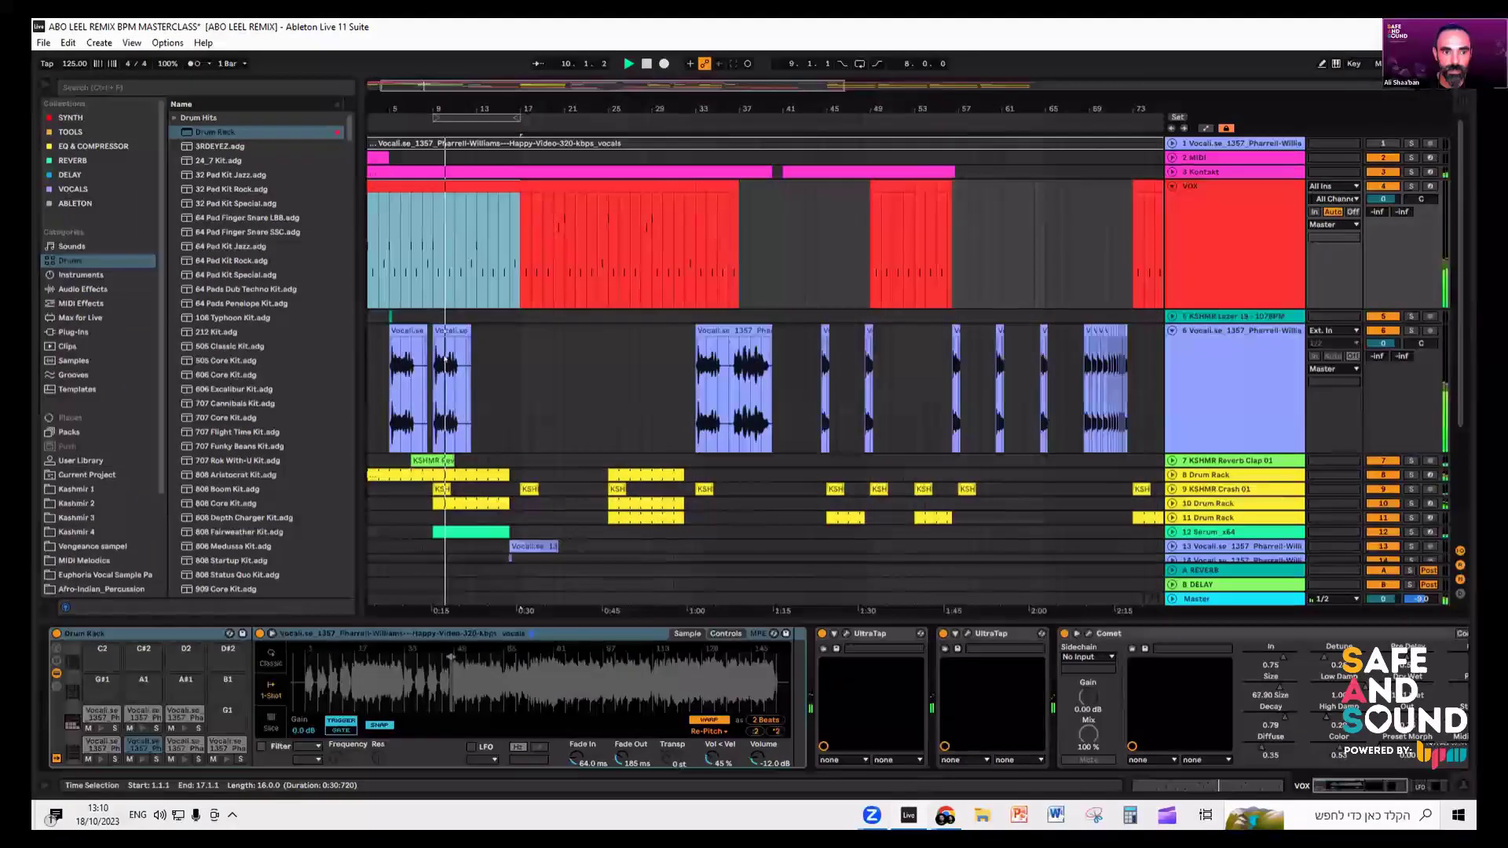
scroll(453, 351, up, 2)
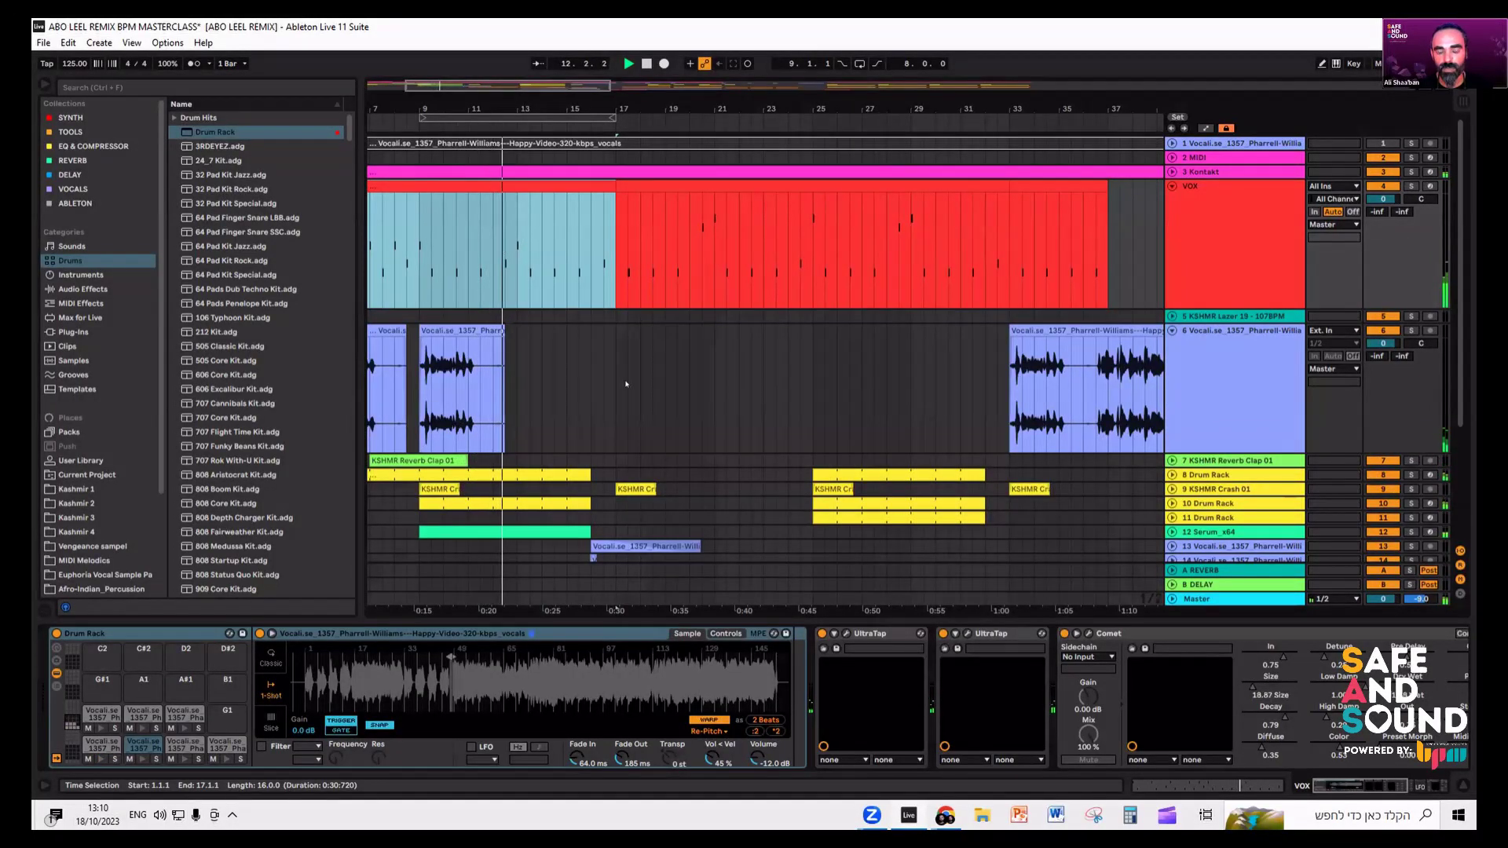
scroll(429, 431, down, 6)
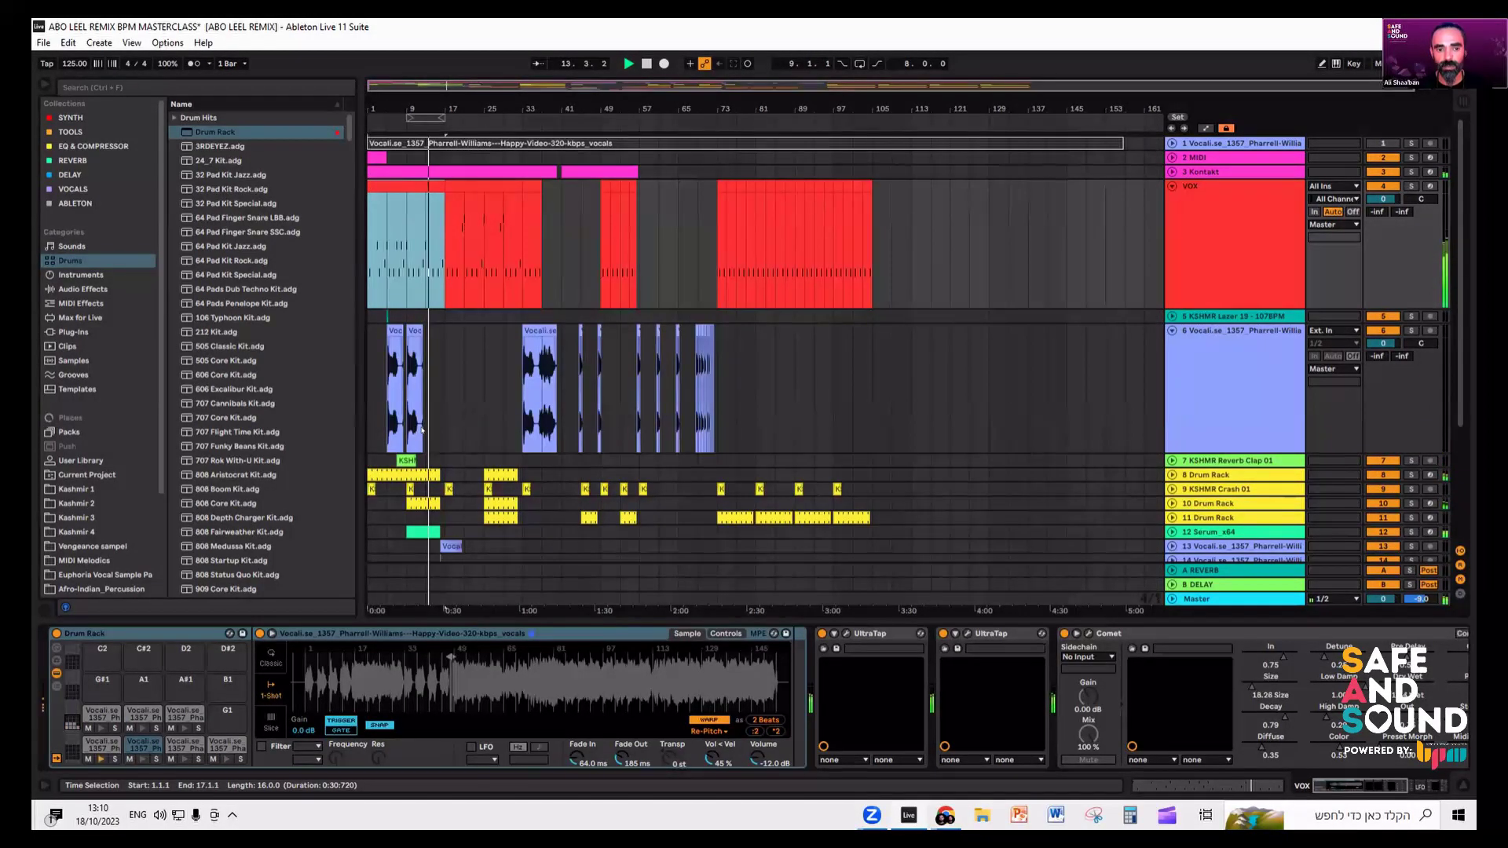
scroll(422, 430, down, 5)
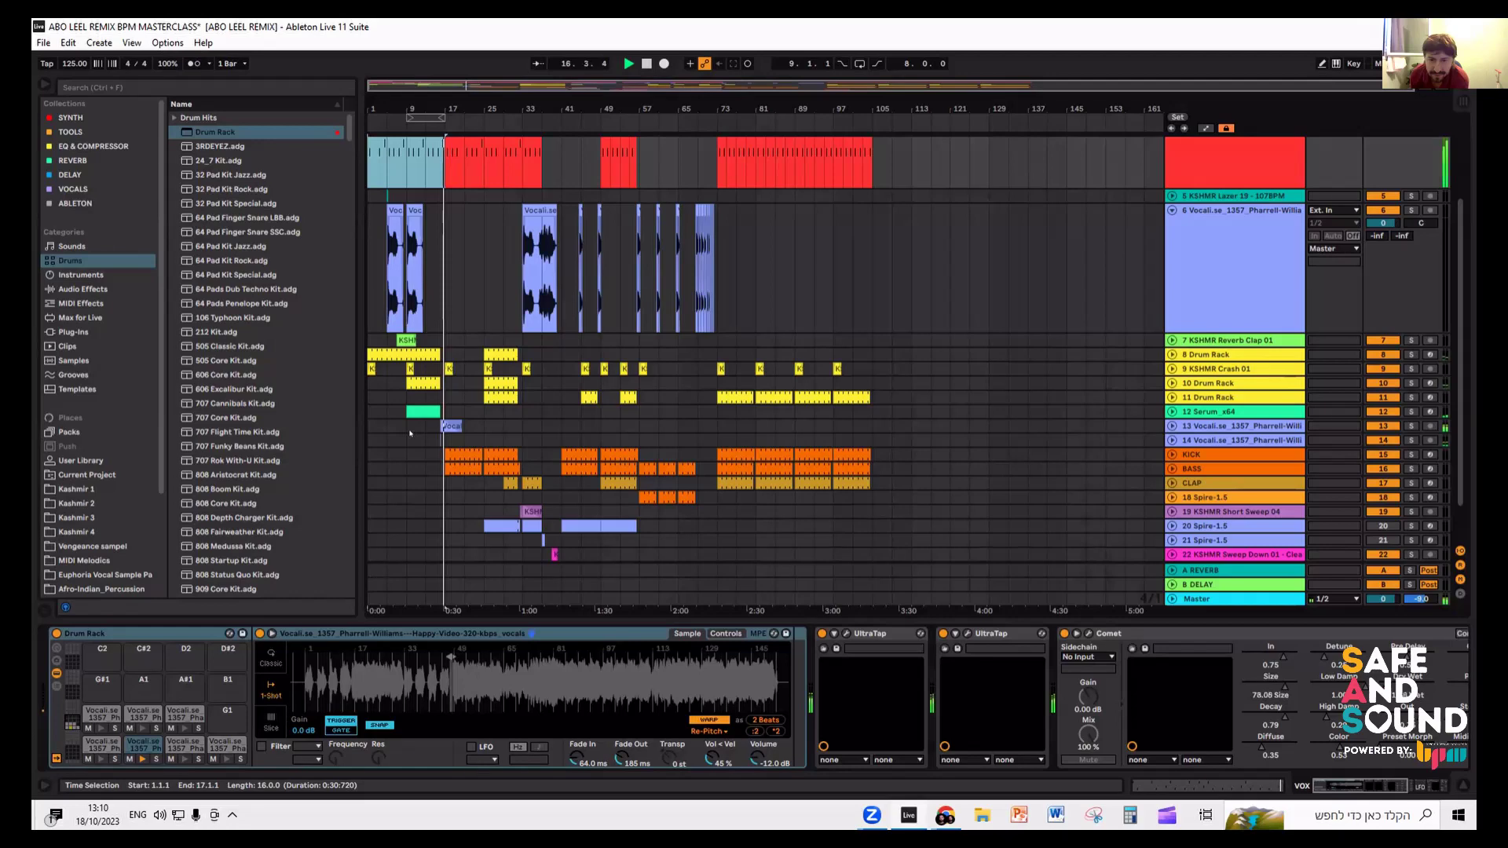
- Fold track 6 with the Pharrell Williams vocal audio and the VOX track in the arrangement
scroll(420, 445, up, 5)
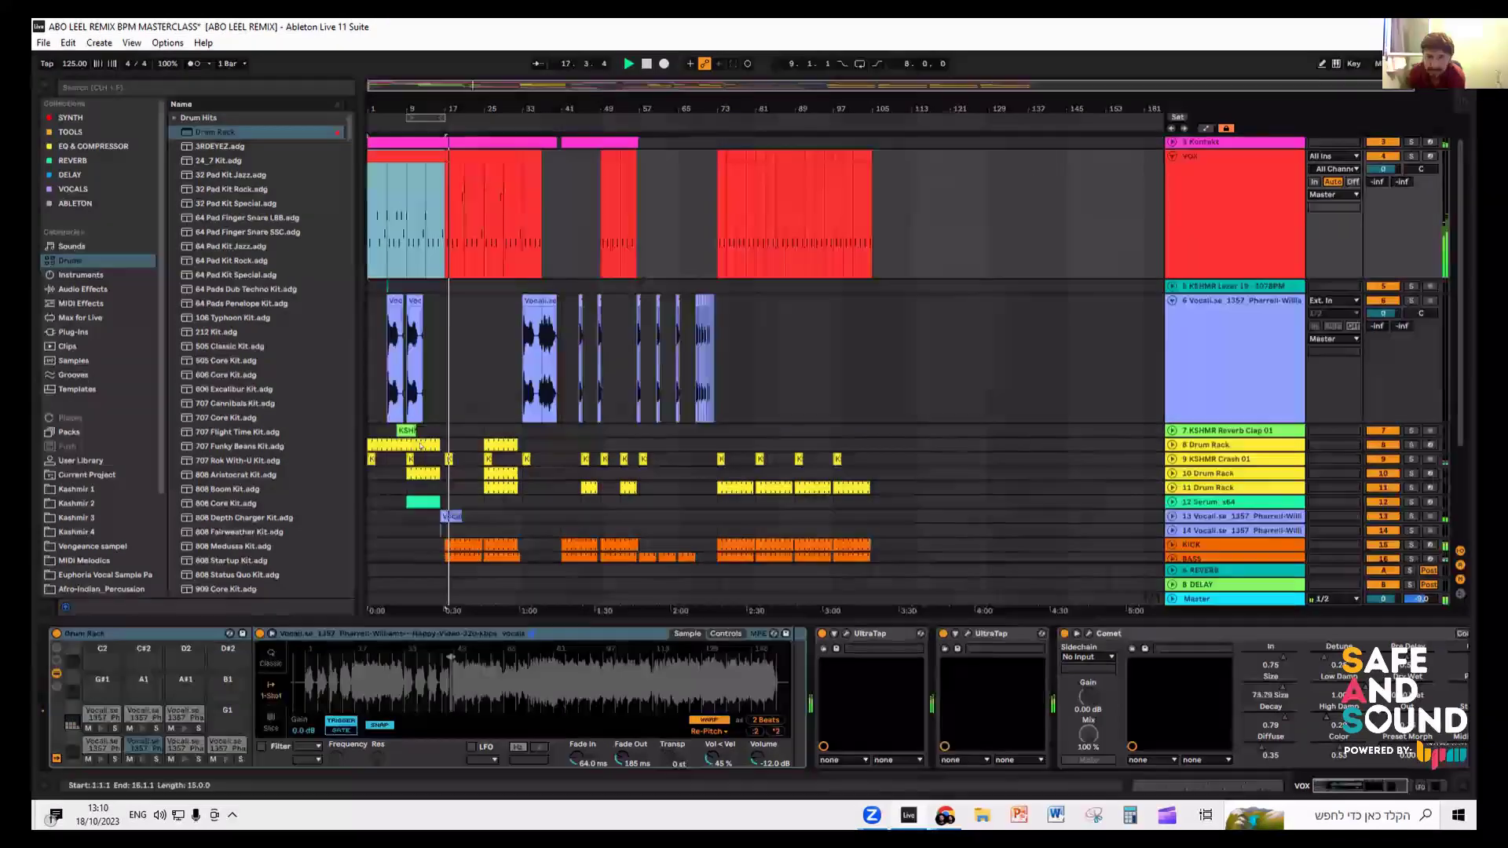
click(1171, 331)
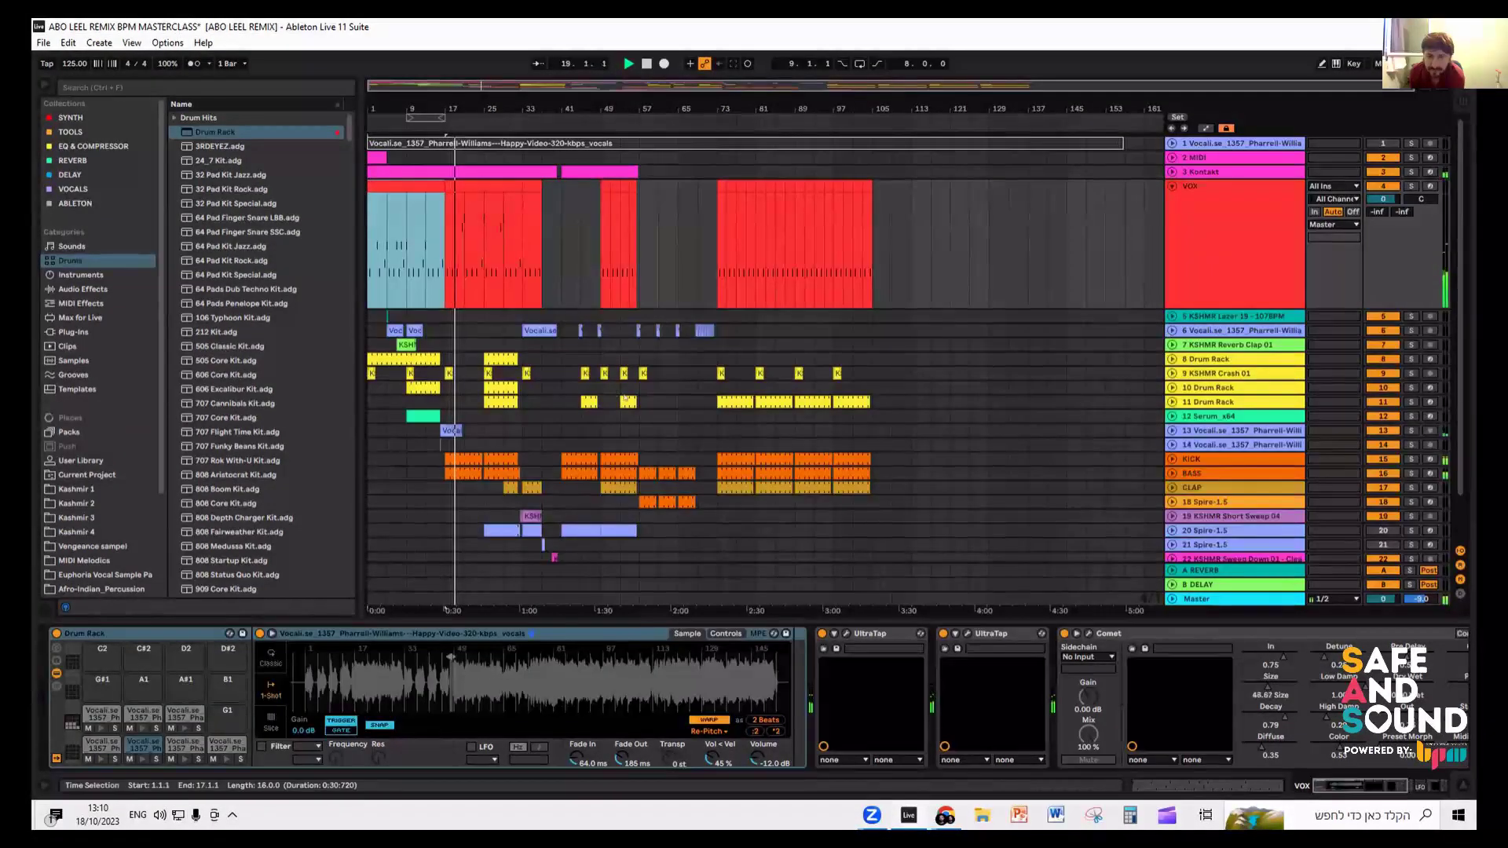
click(1171, 187)
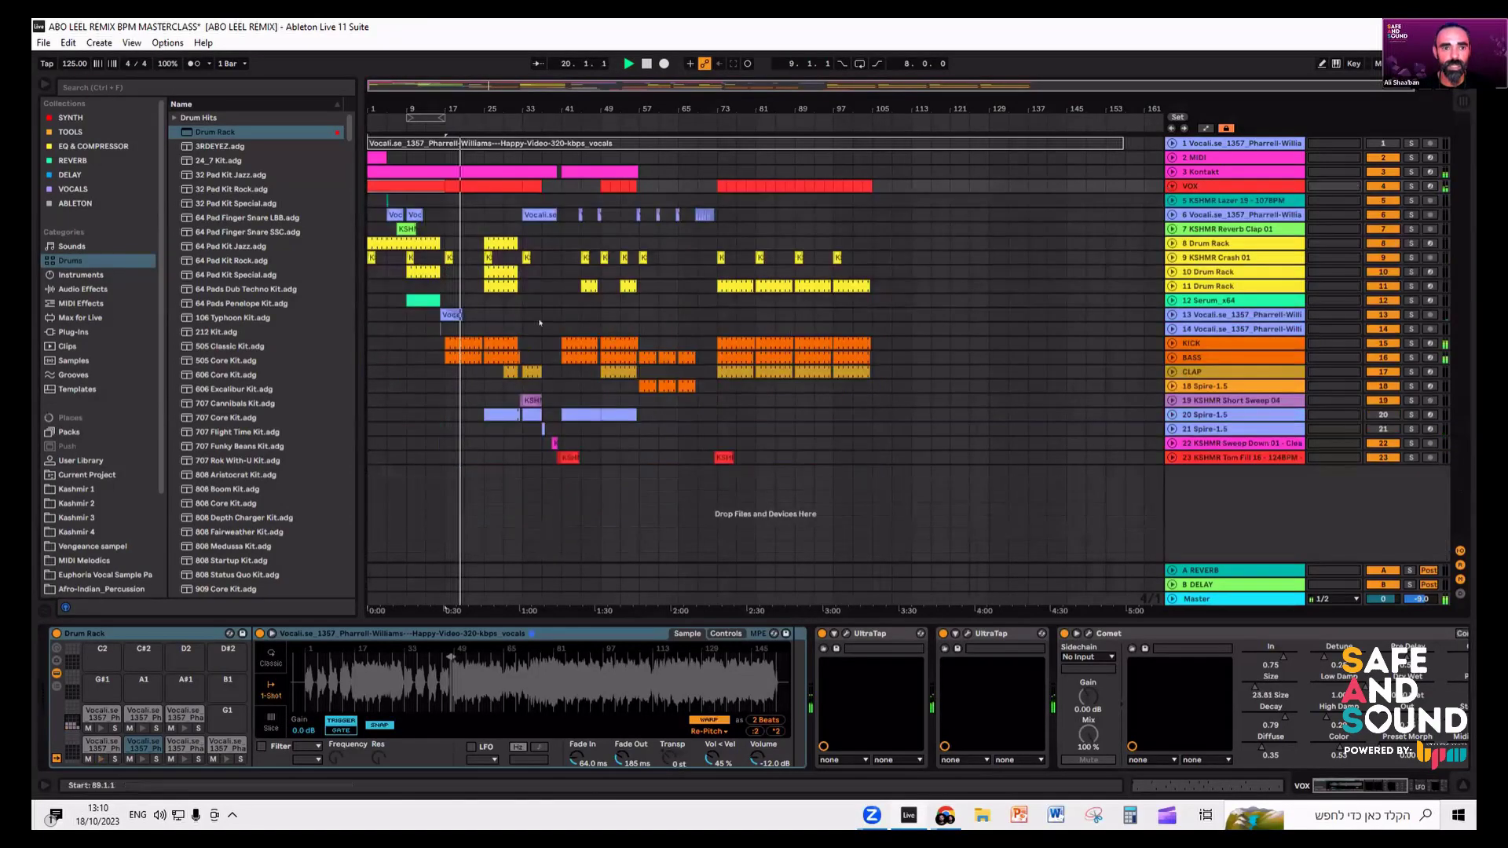
- Unfold track 6, examine its vocal clip at bar 33 against the other tracks during playback, and fold the track again
click(408, 214)
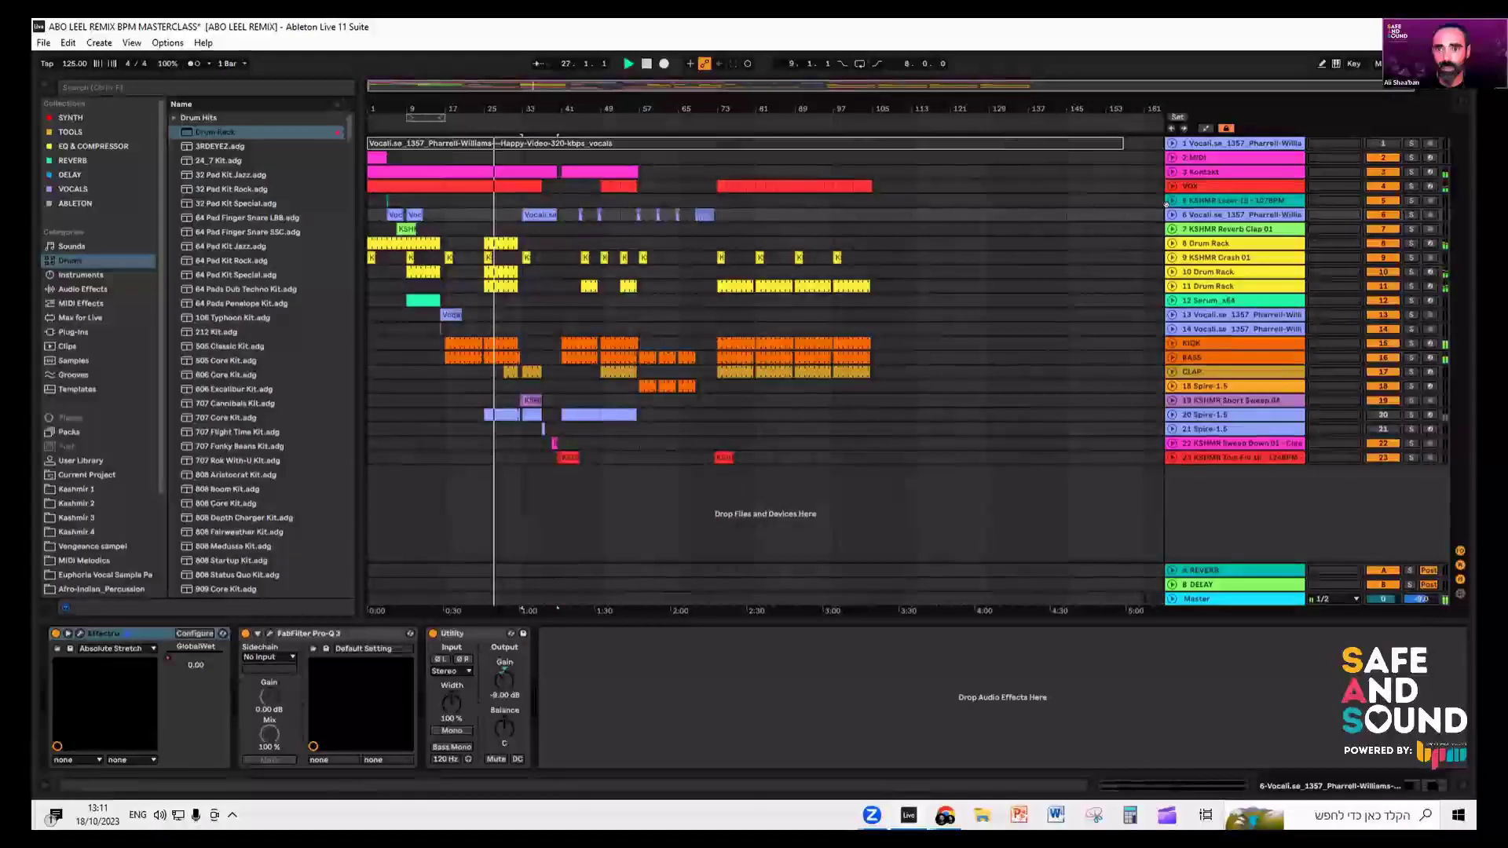
scroll(640, 265, up, 5)
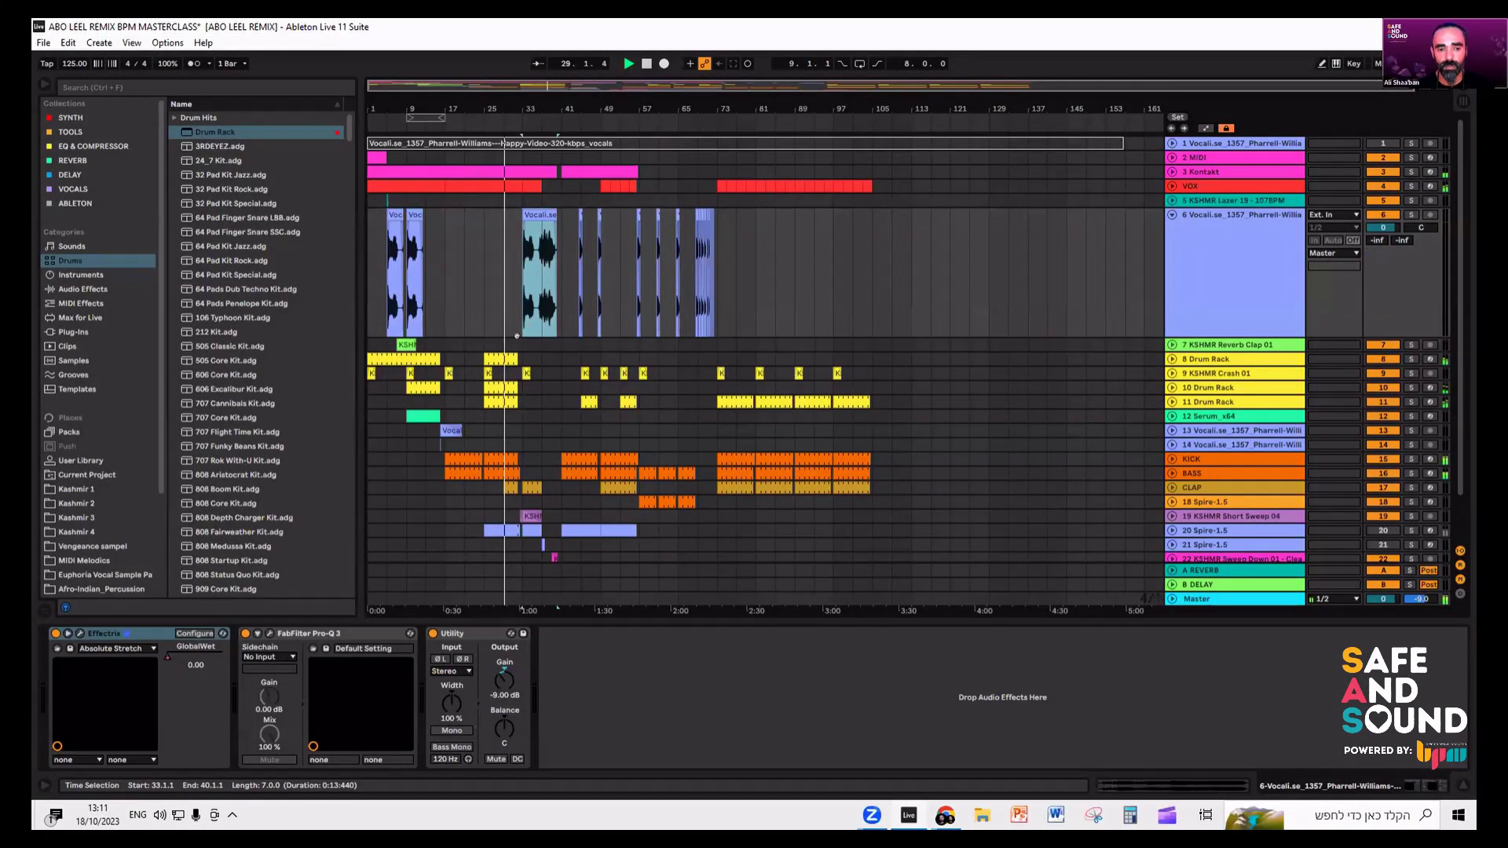
scroll(516, 336, down, 2)
scroll(522, 336, up, 3)
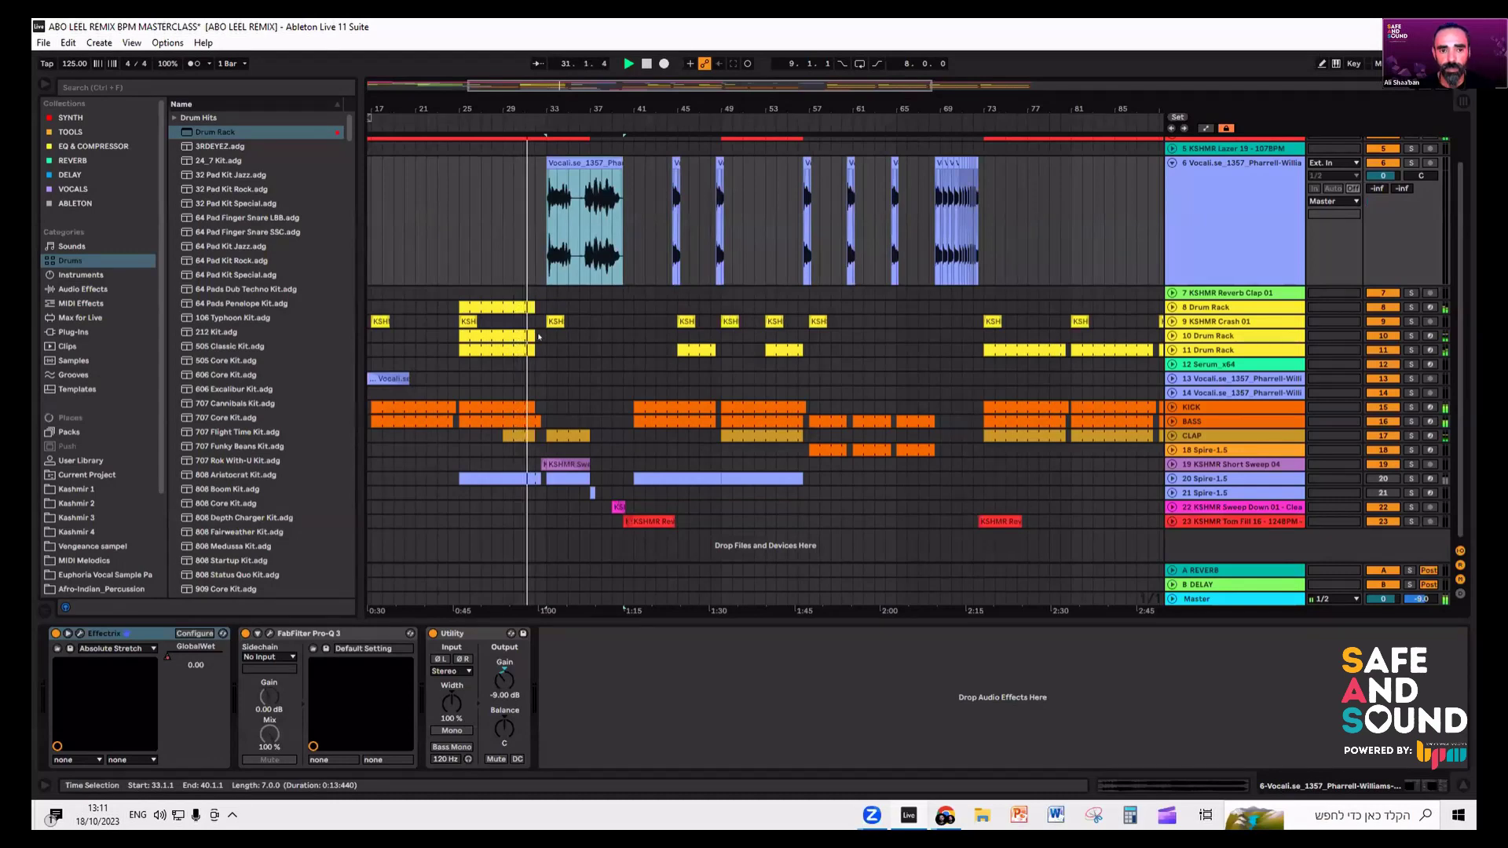
scroll(538, 336, up, 3)
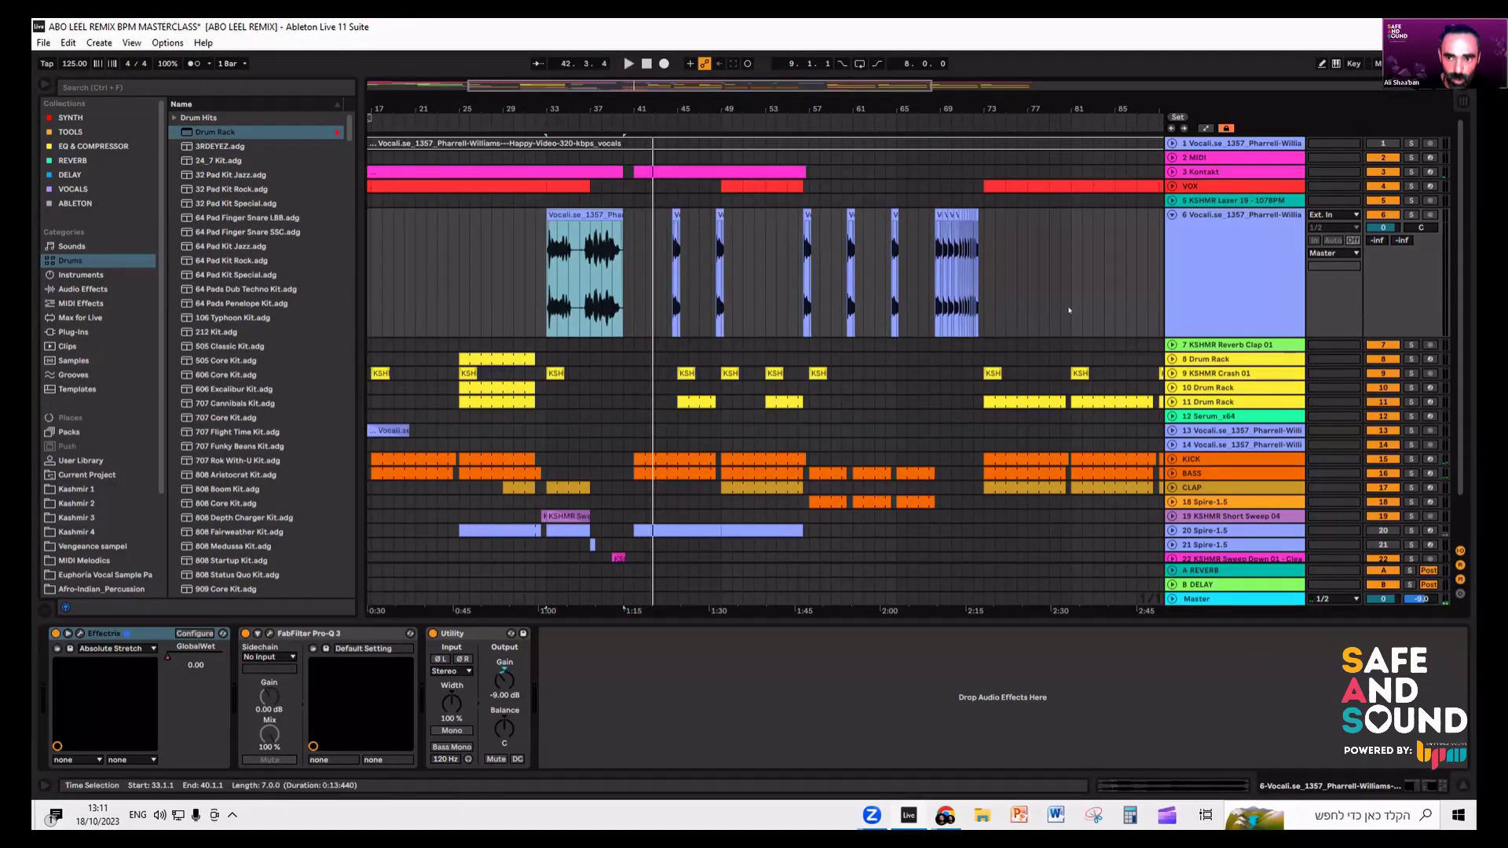
click(1172, 215)
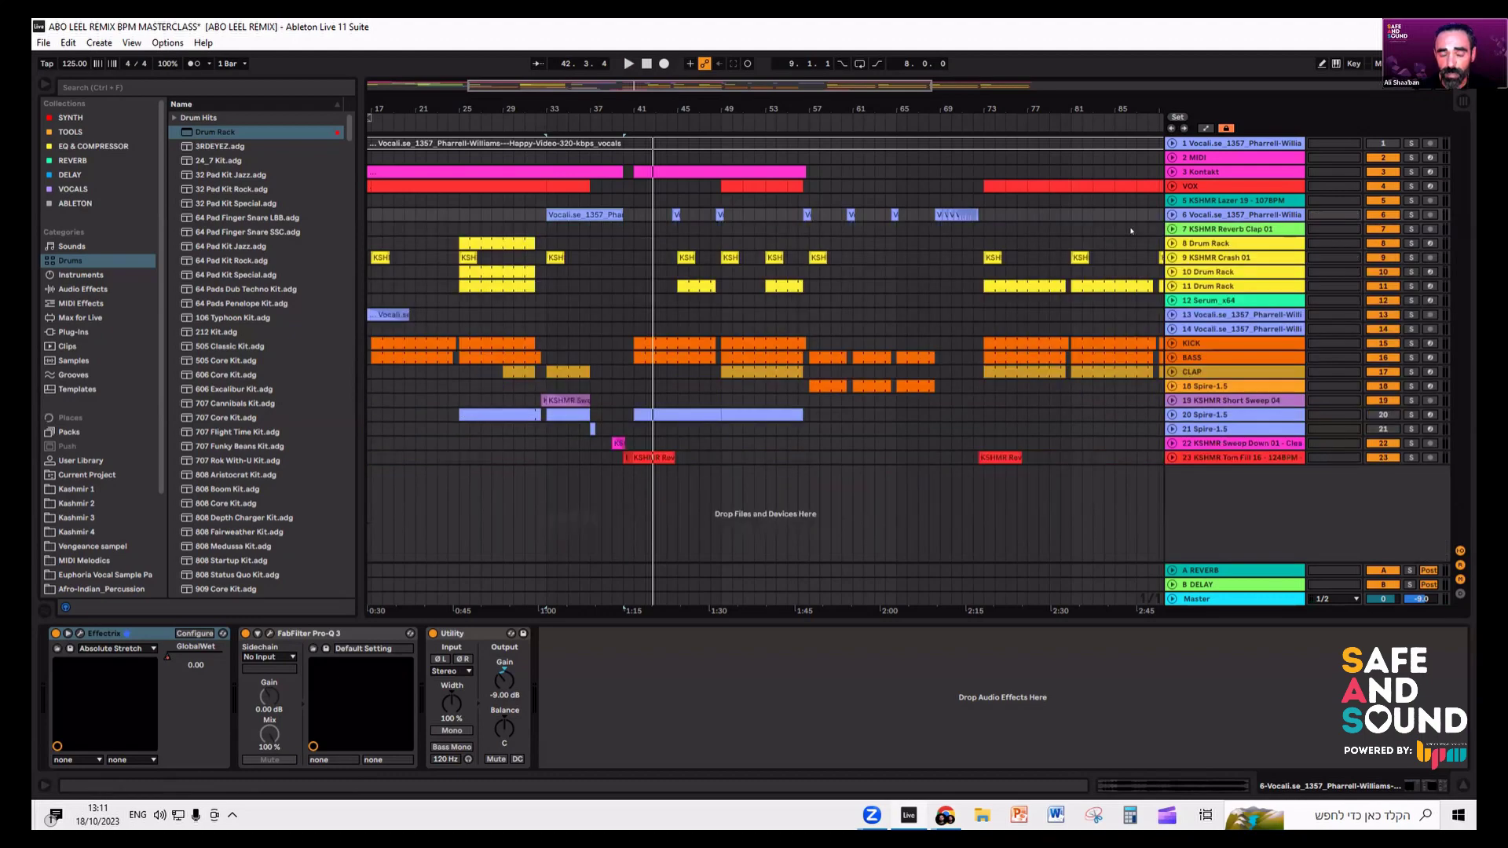
- Review the device chains of the Kontakt, Pharrell Williams vocal, KSHMR Lazer 19, 11 Drum Rack and KSHMR Tom Fill 16 tracks
key(minus)
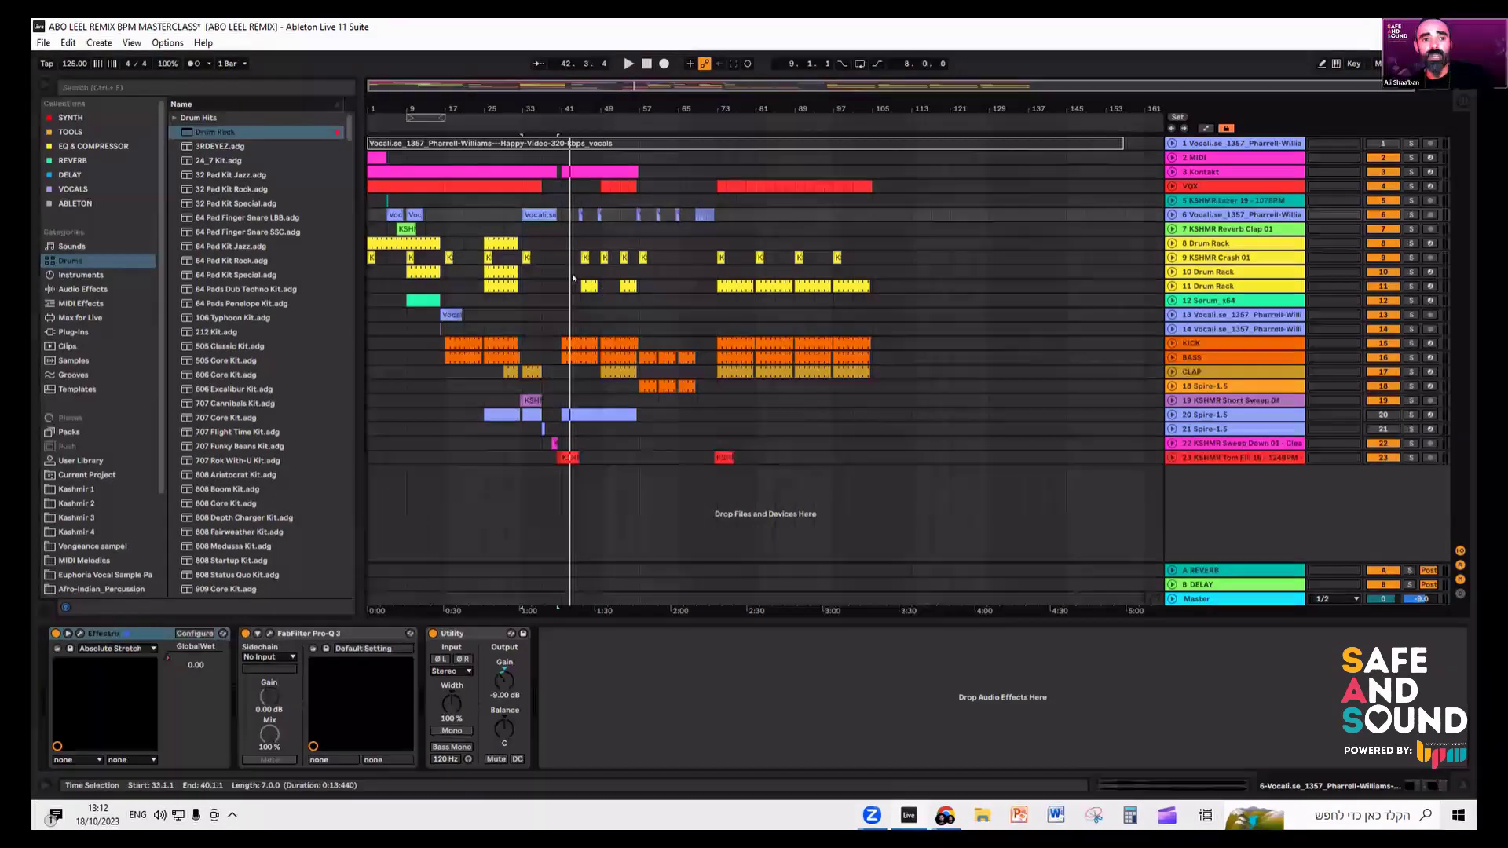
click(395, 168)
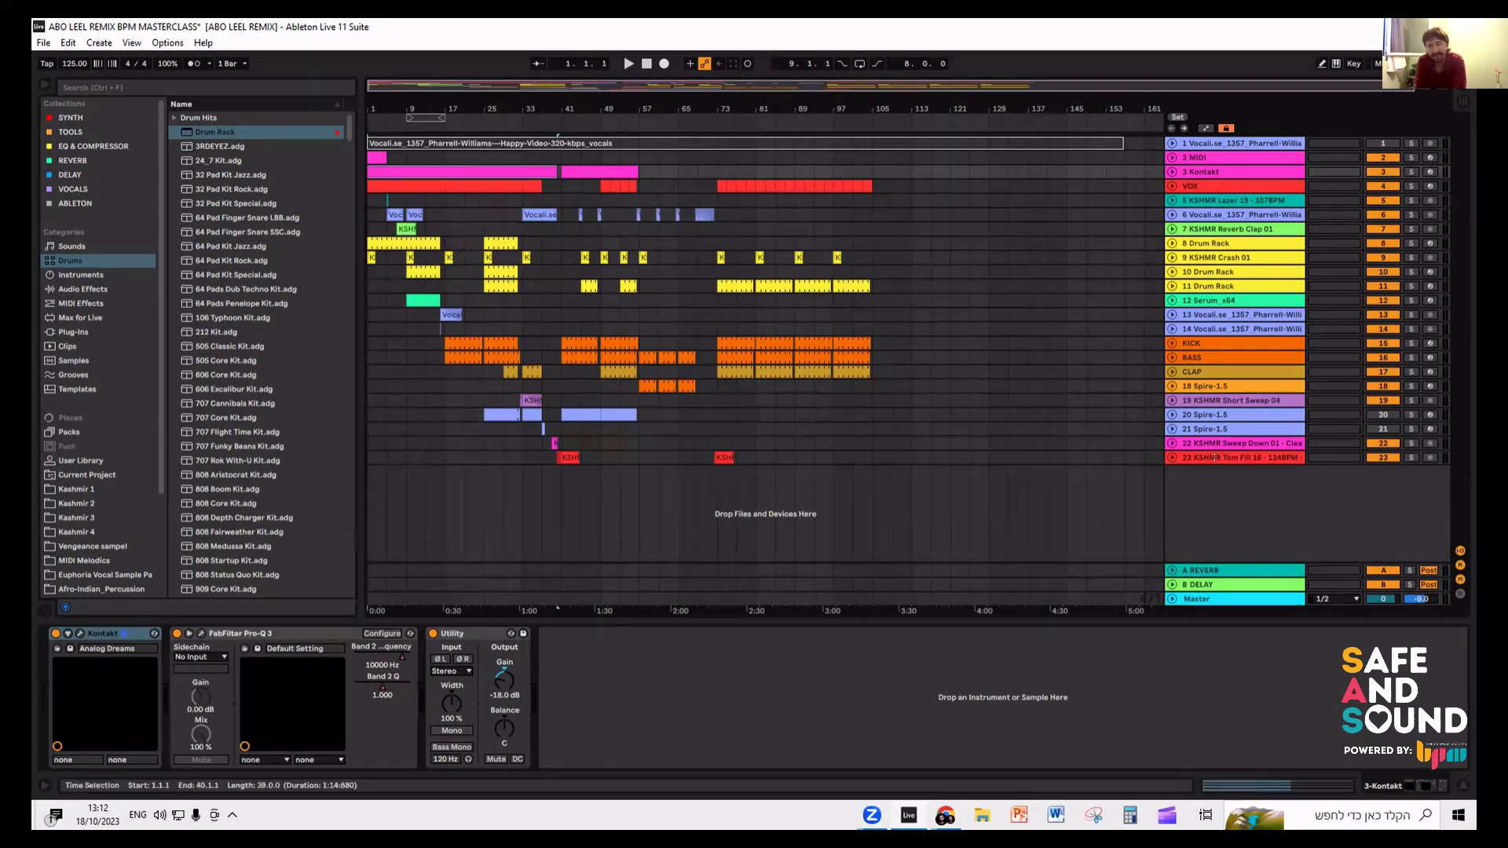
click(1223, 217)
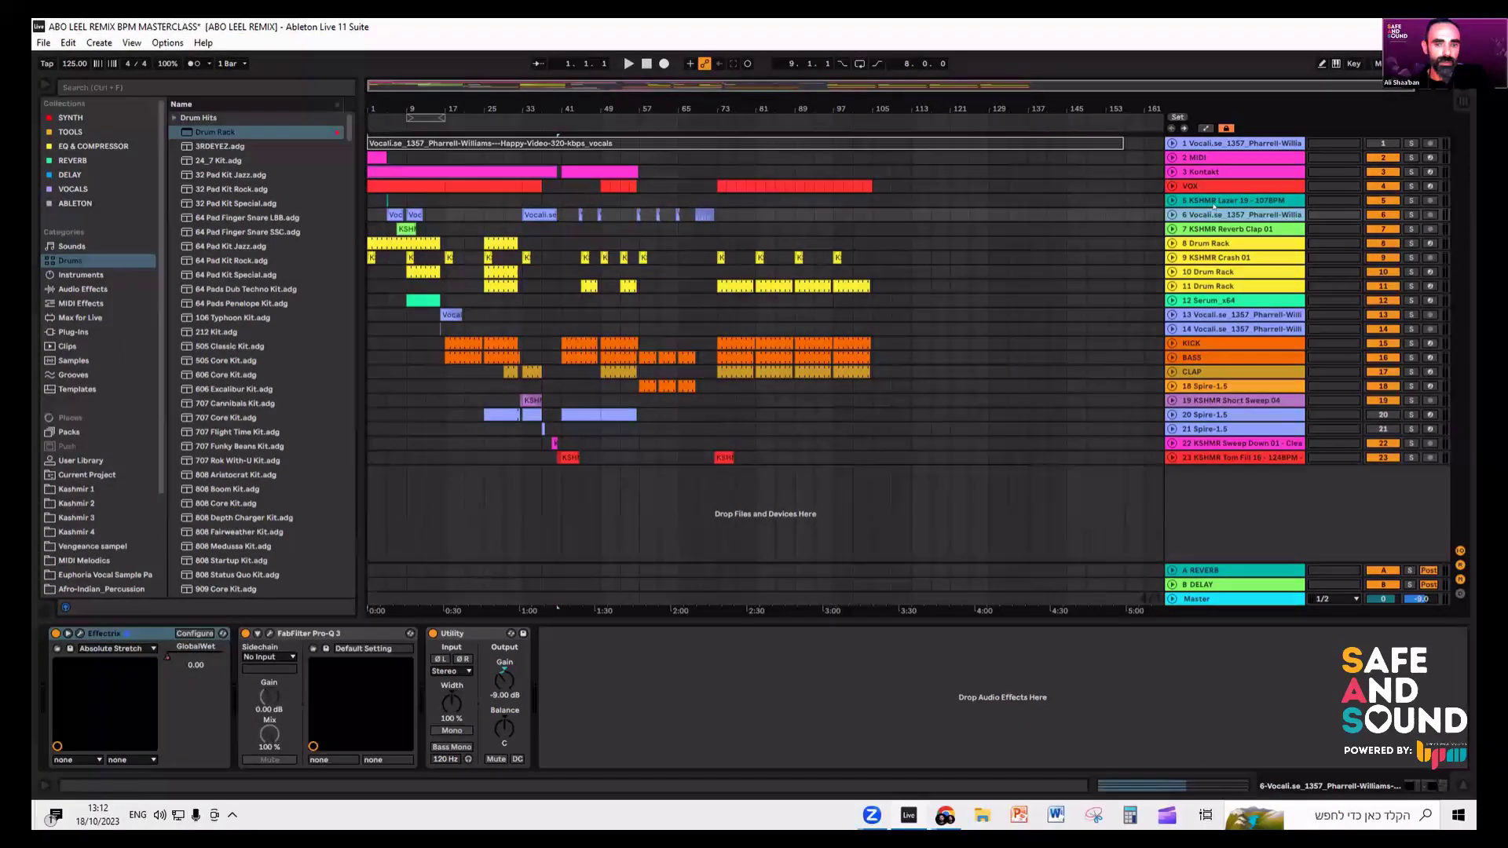
click(1217, 195)
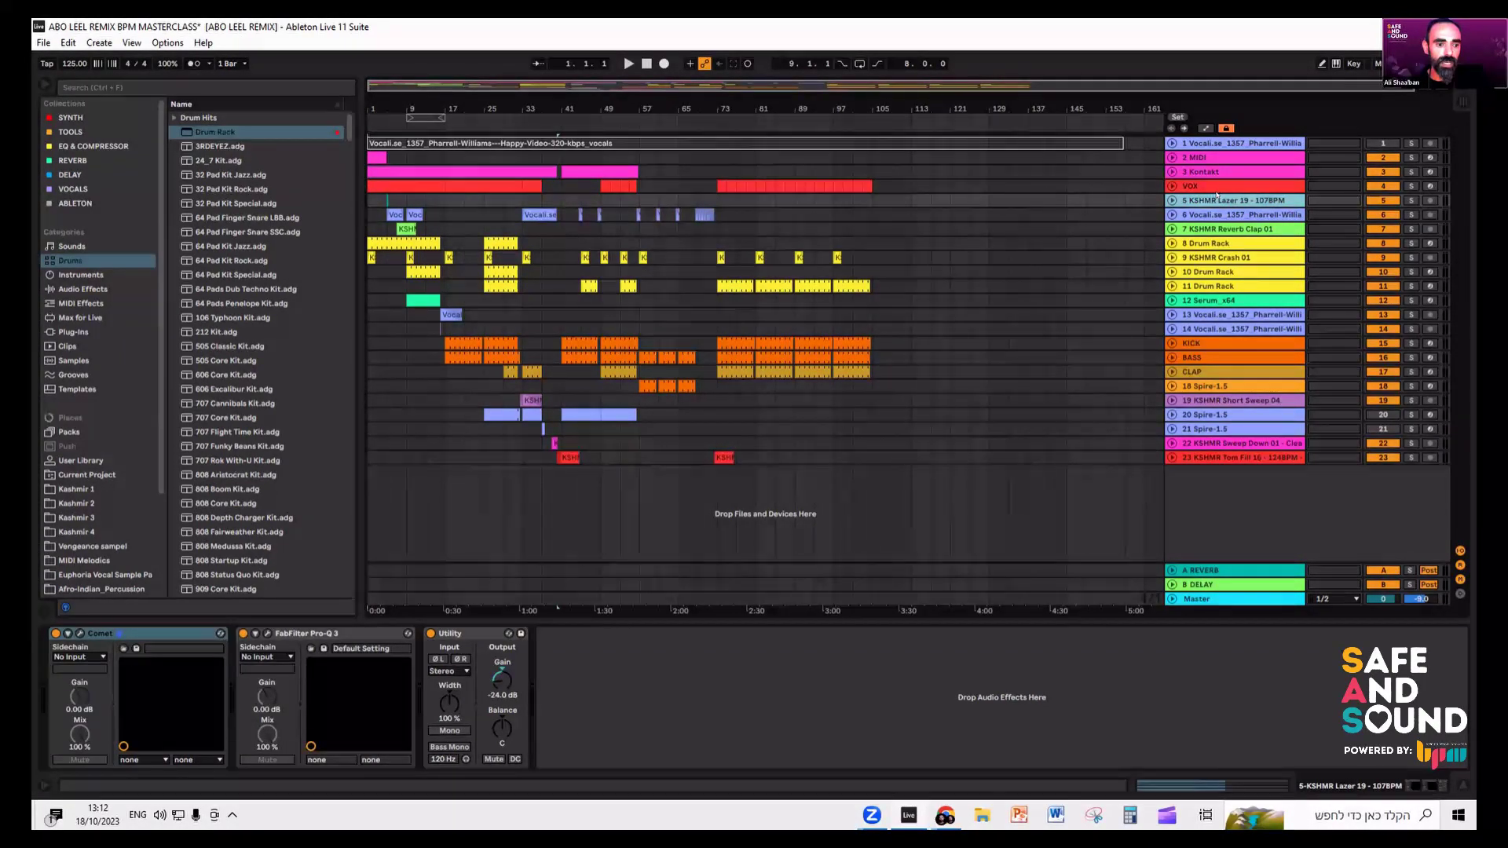
click(1205, 288)
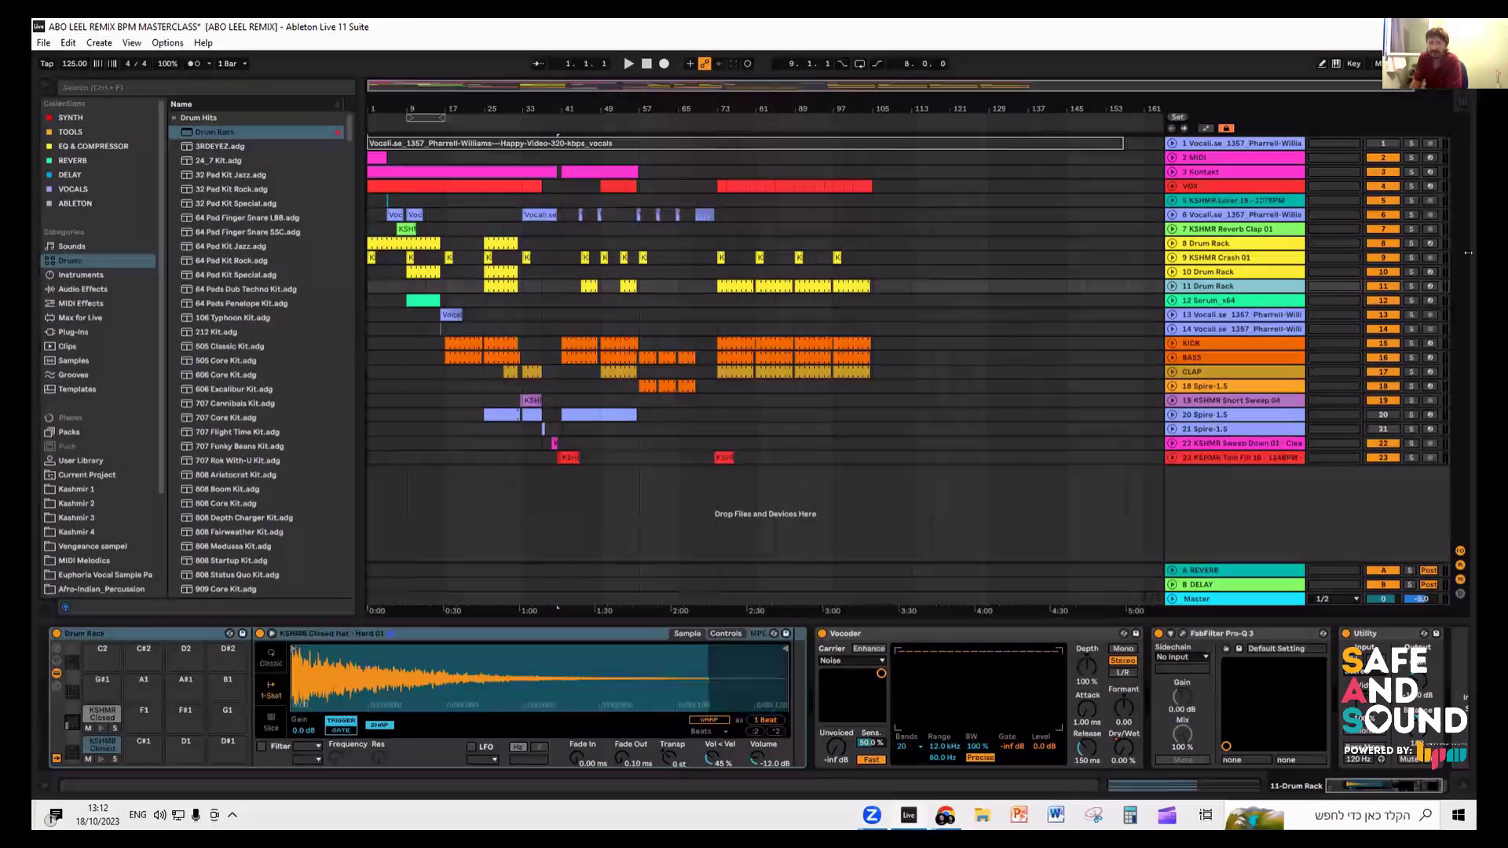
click(599, 457)
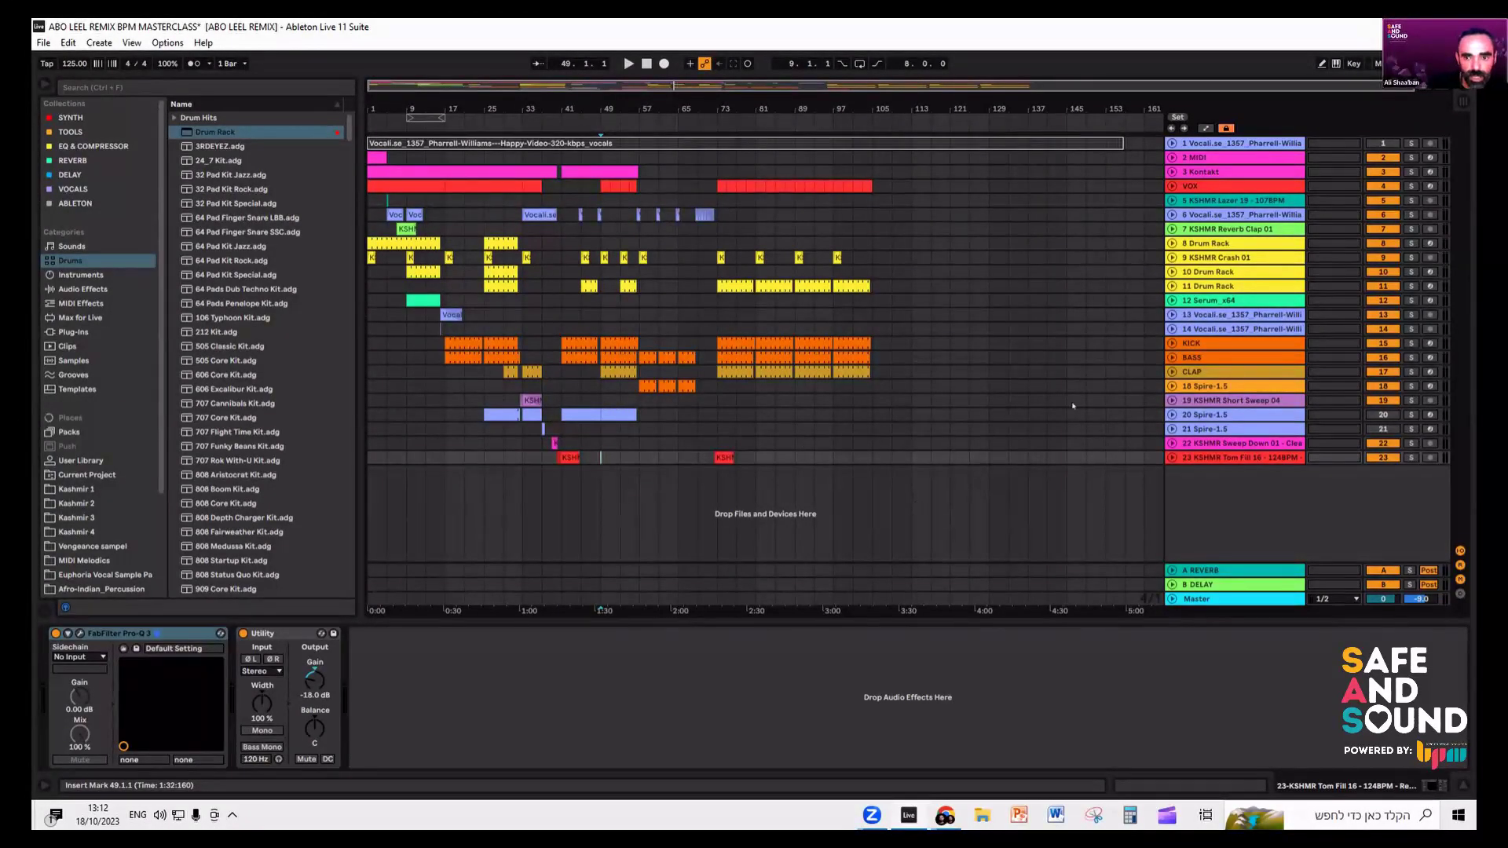
- Examine the BASS clip's notes at bar 17, audition the bass in solo, and return to the track's device chain
double_click(468, 350)
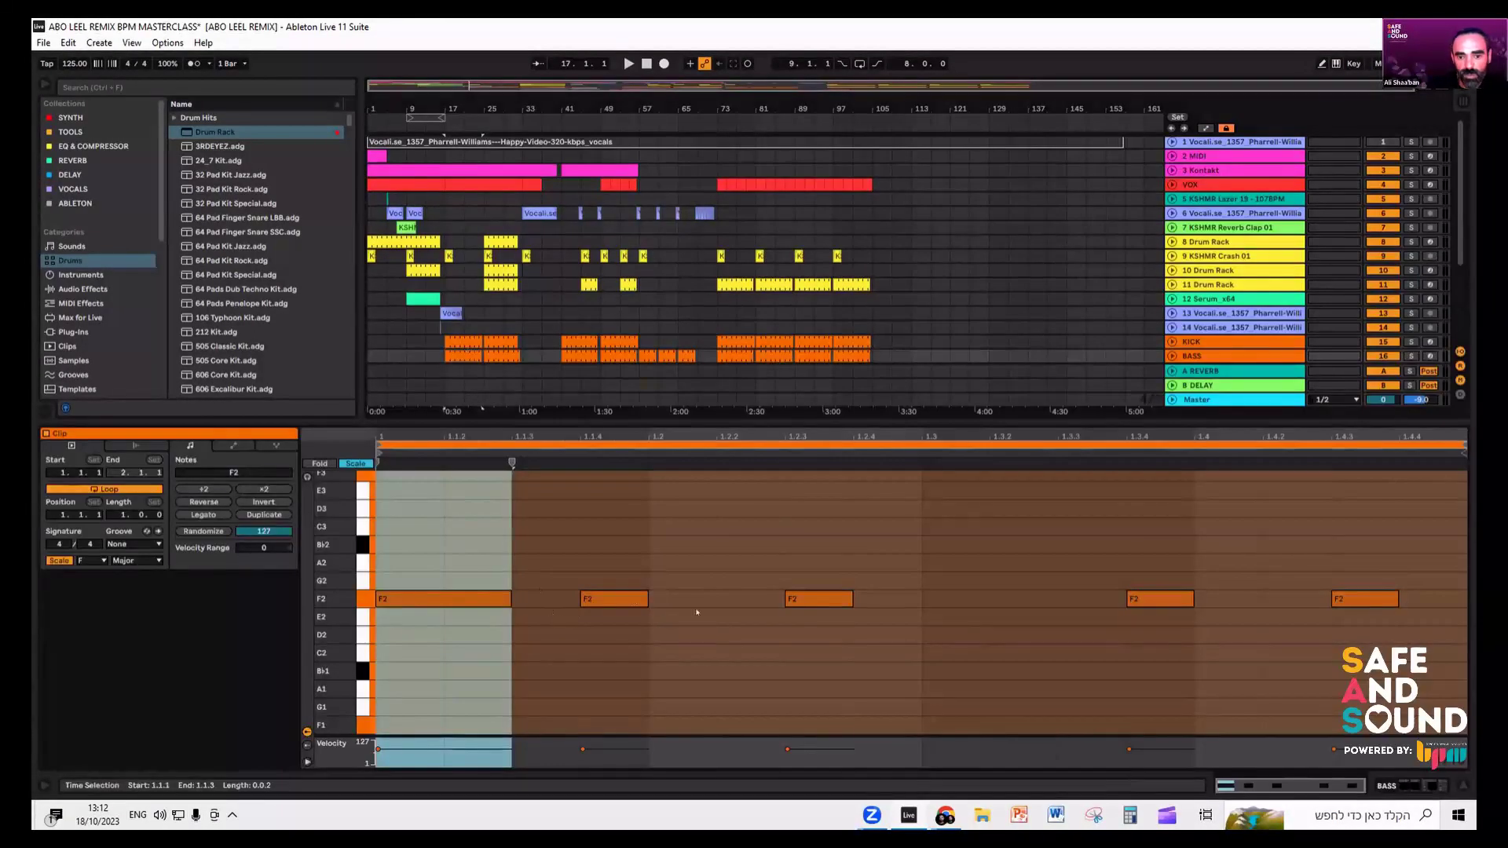
key(space)
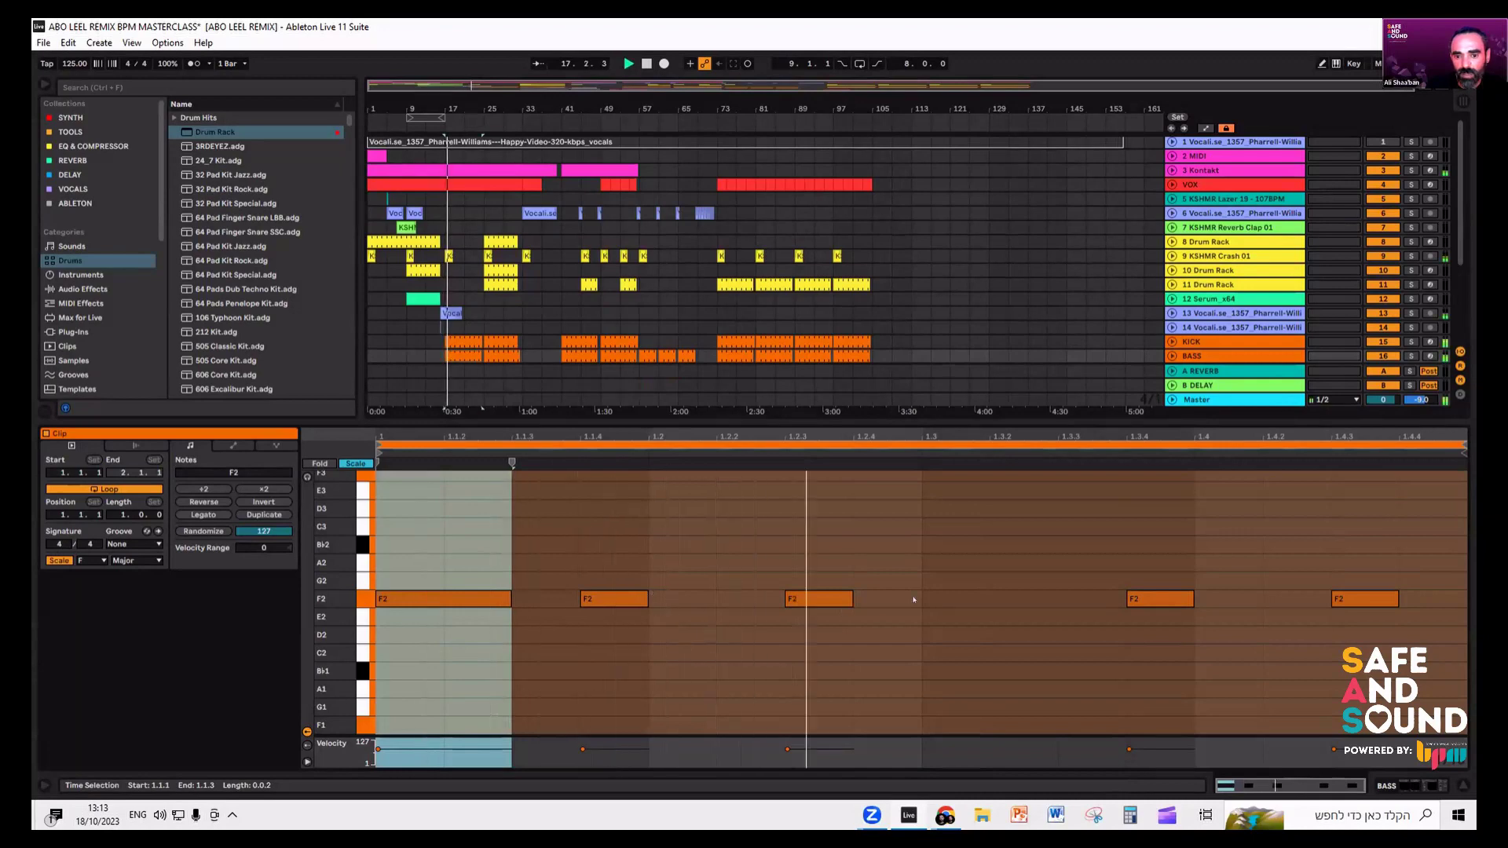
click(1411, 356)
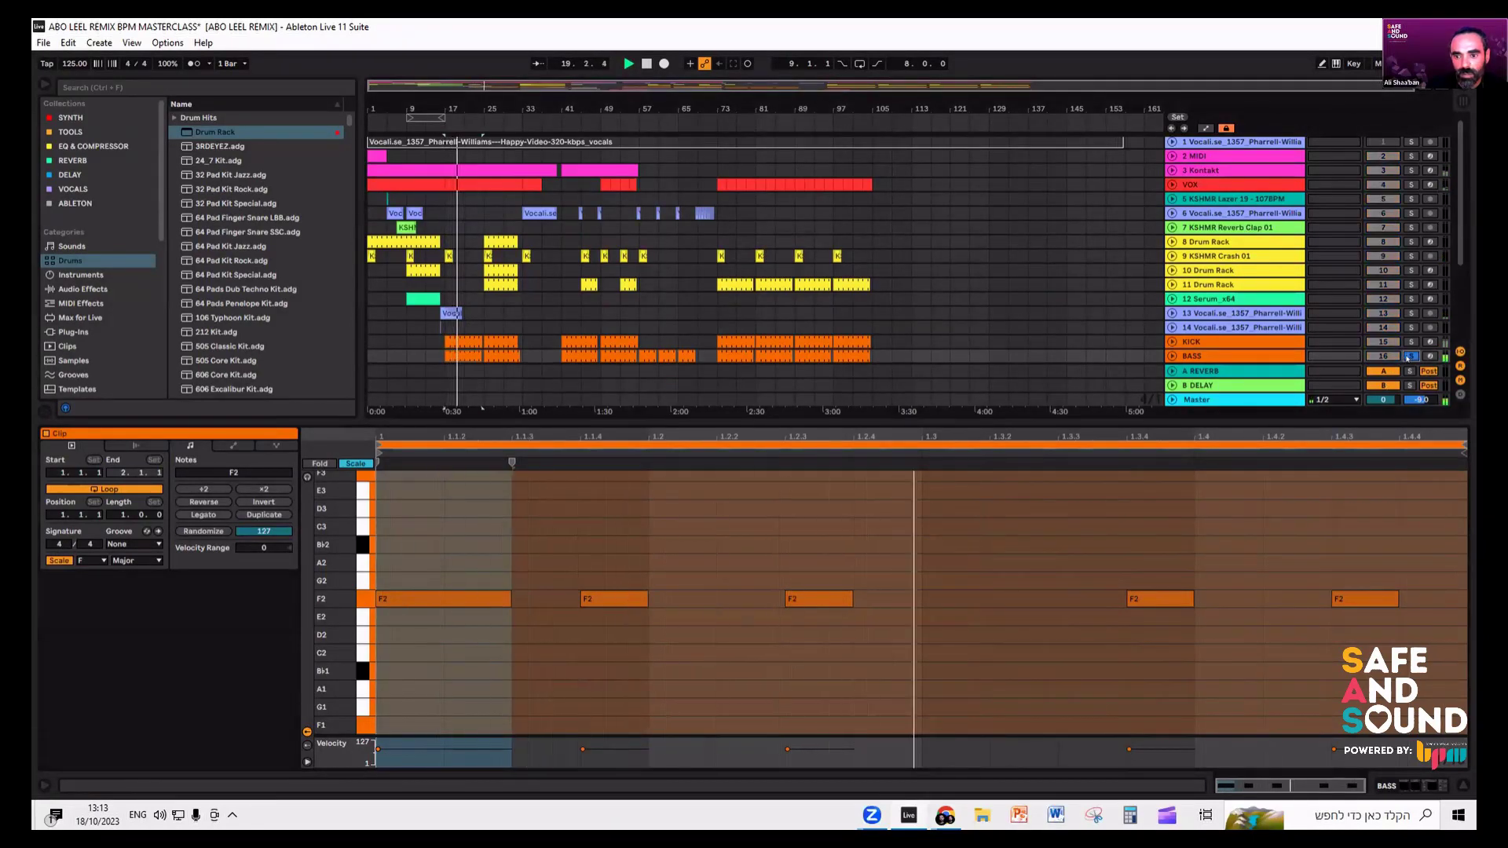
click(1411, 356)
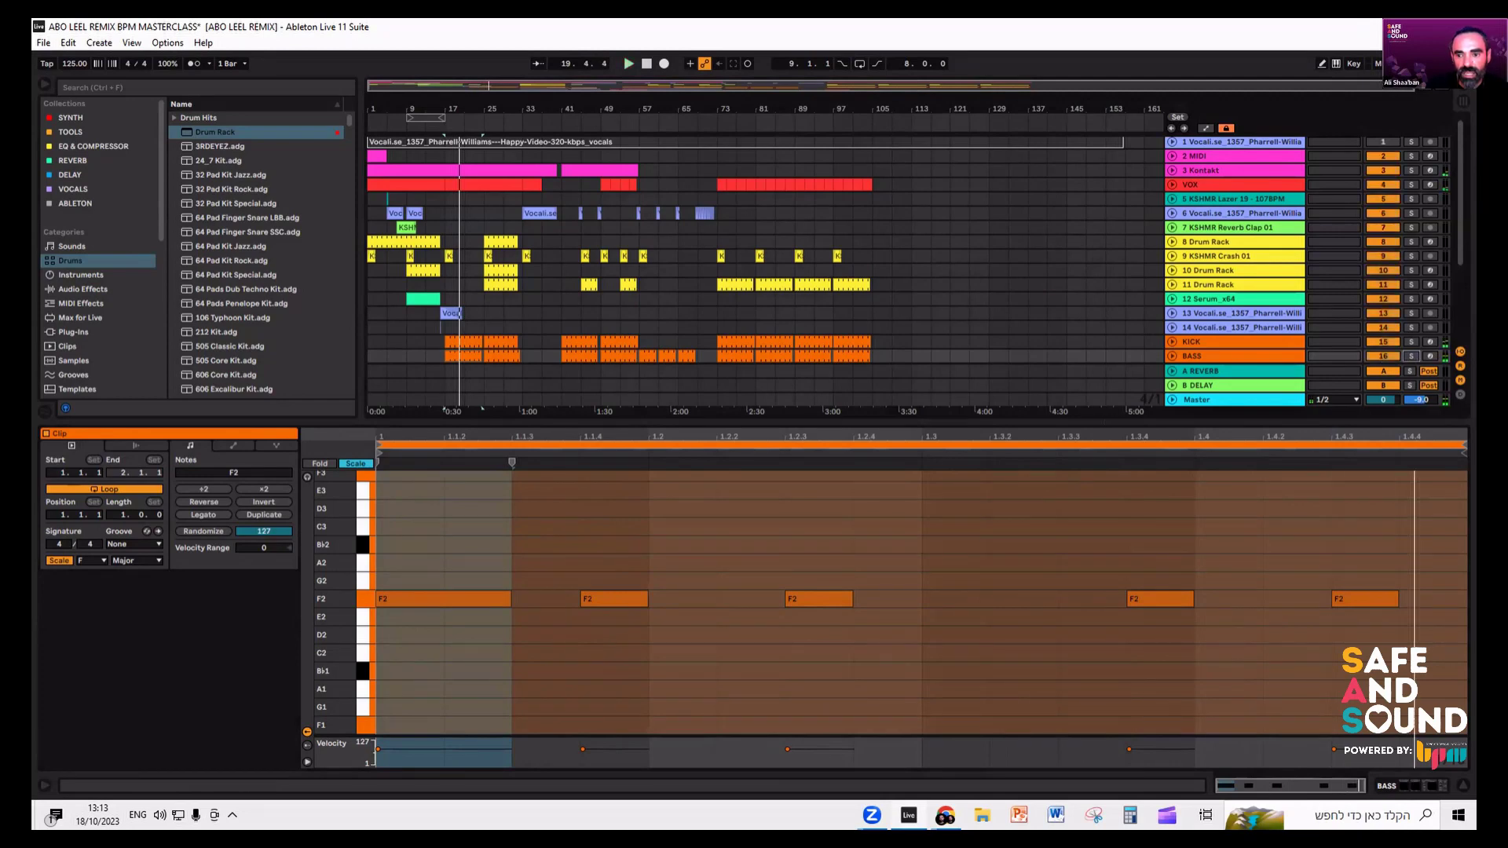
click(1397, 788)
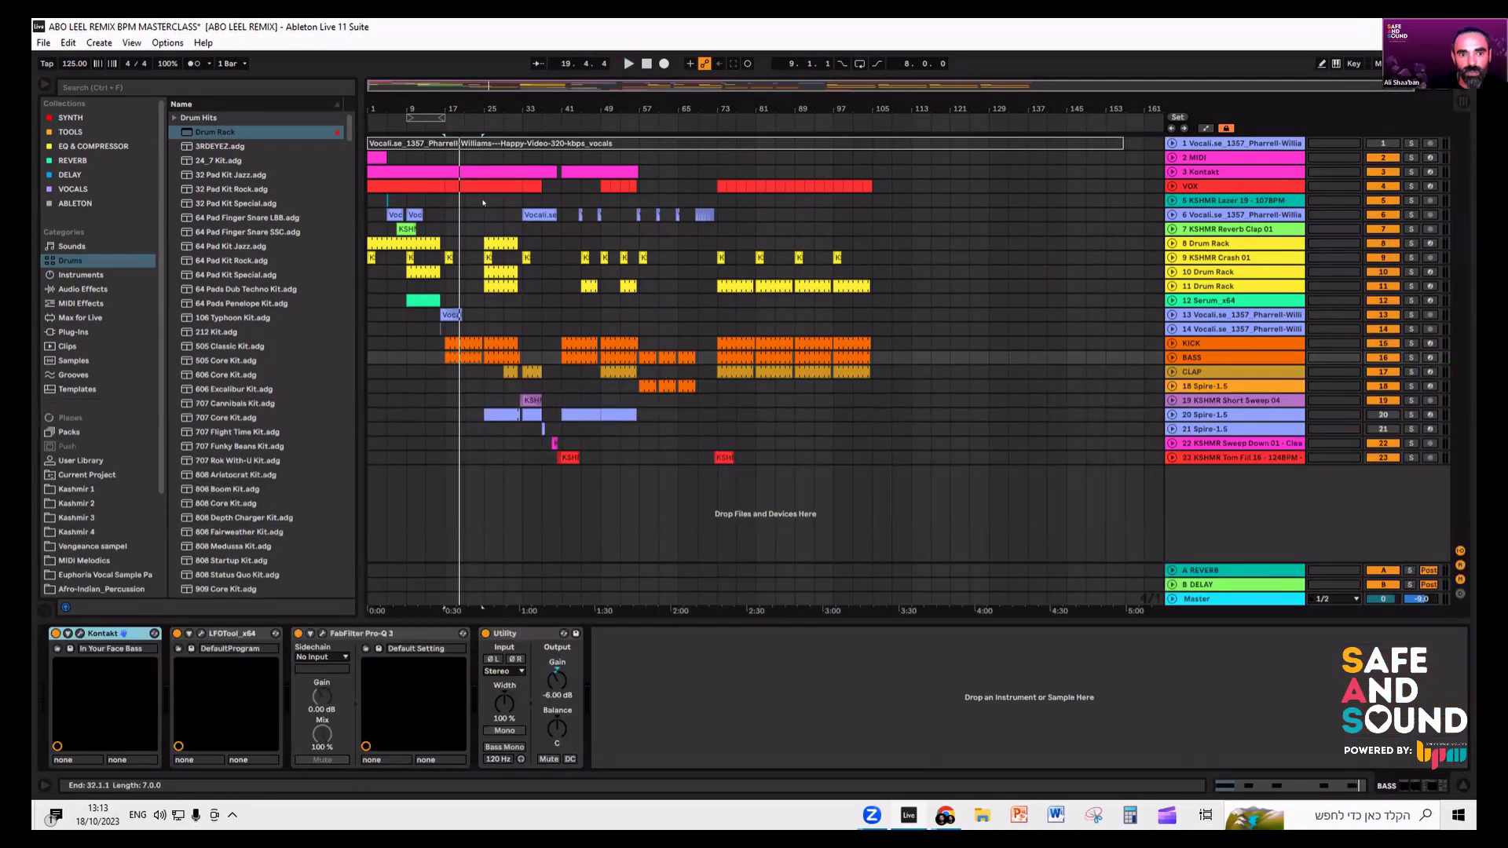
- Audition the CLAP track in solo from bar 33, turn its solo off, and select its clip from bar 33 to 37
click(528, 372)
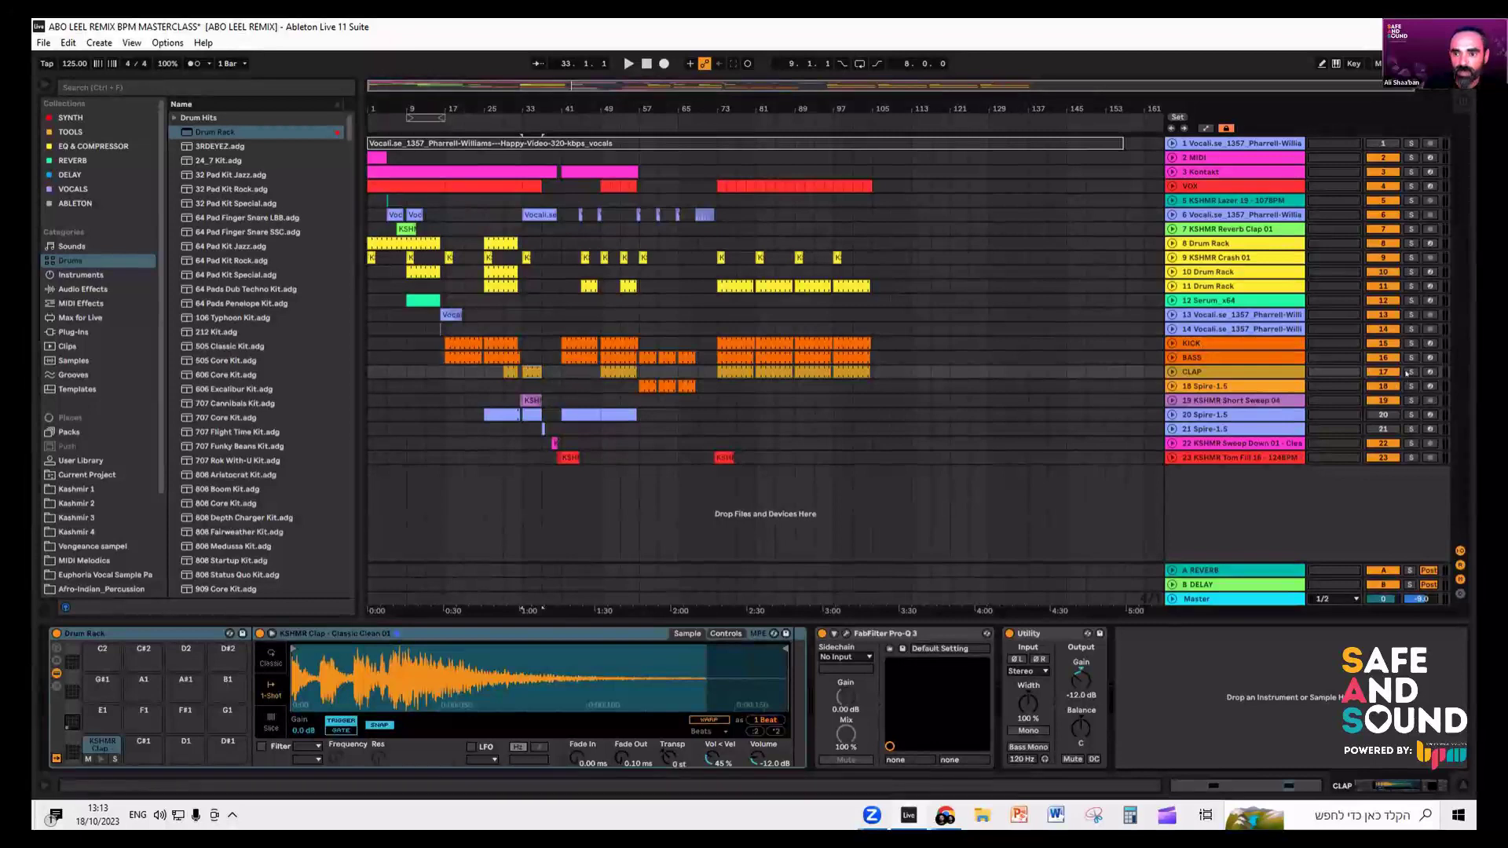
click(1411, 371)
key(space)
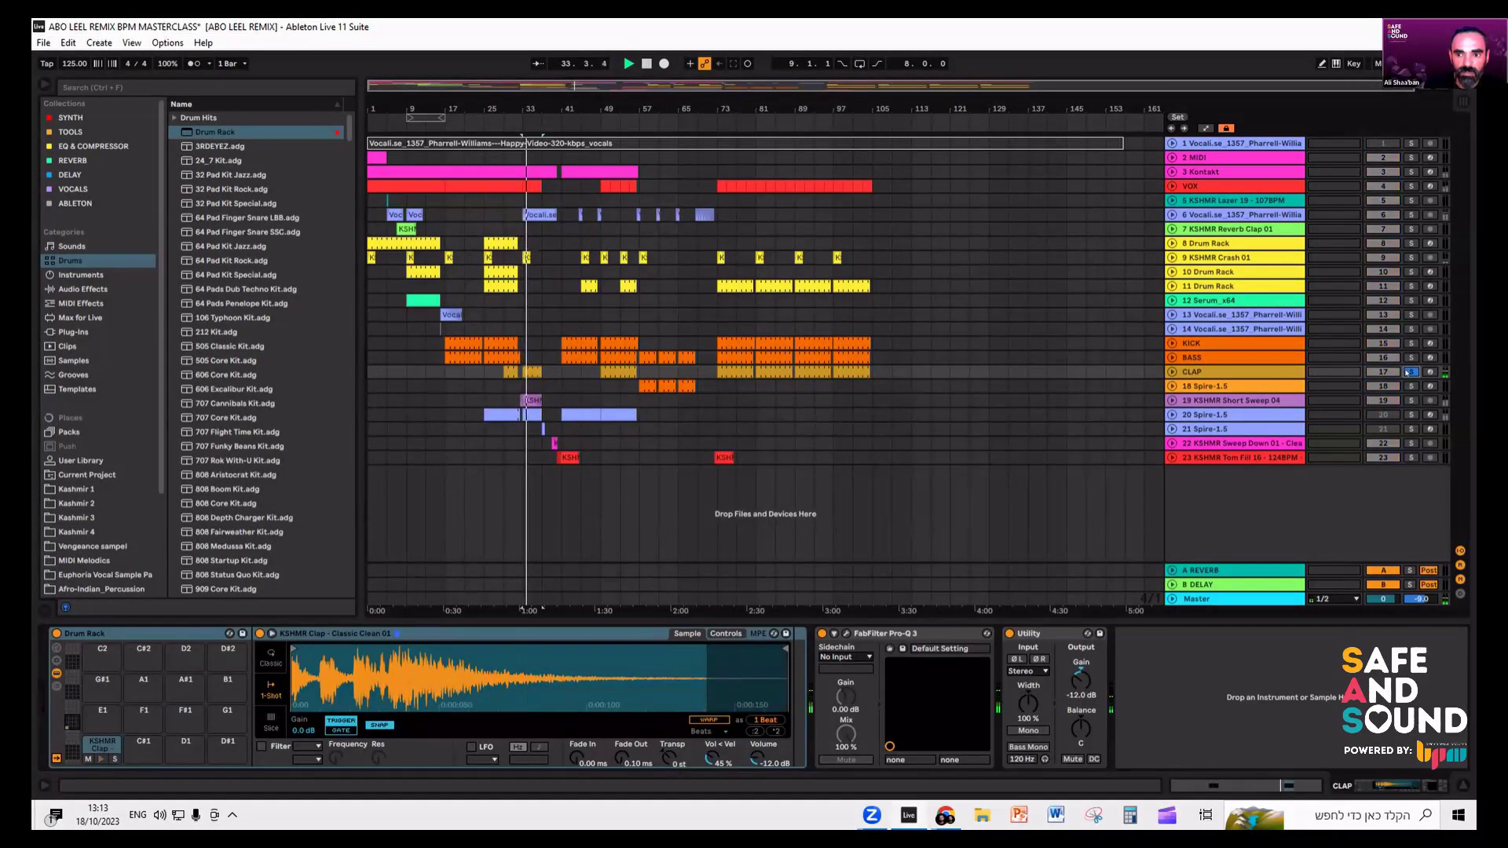
click(1410, 373)
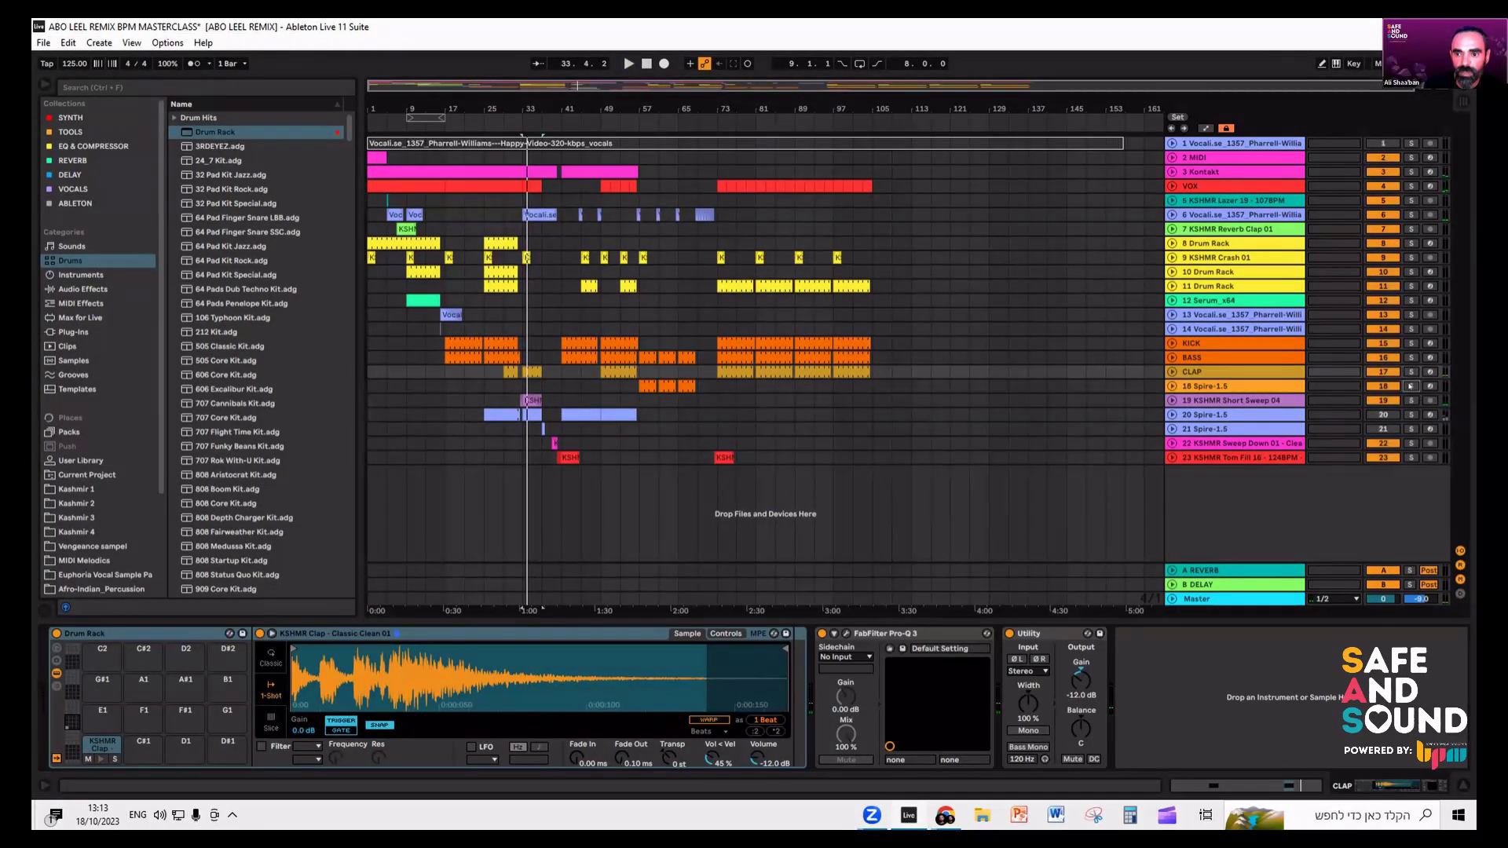
click(542, 372)
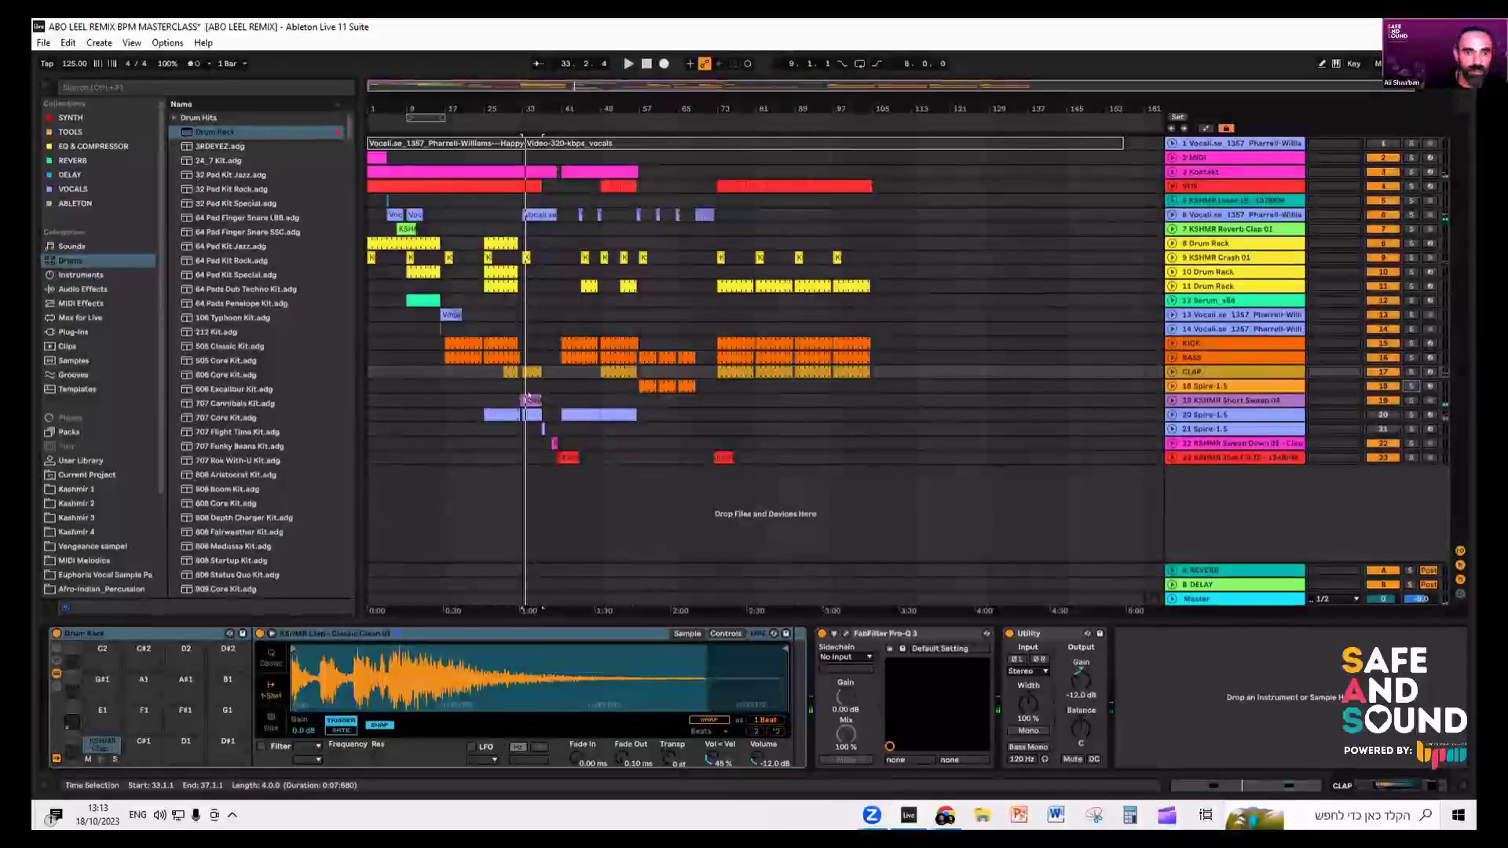